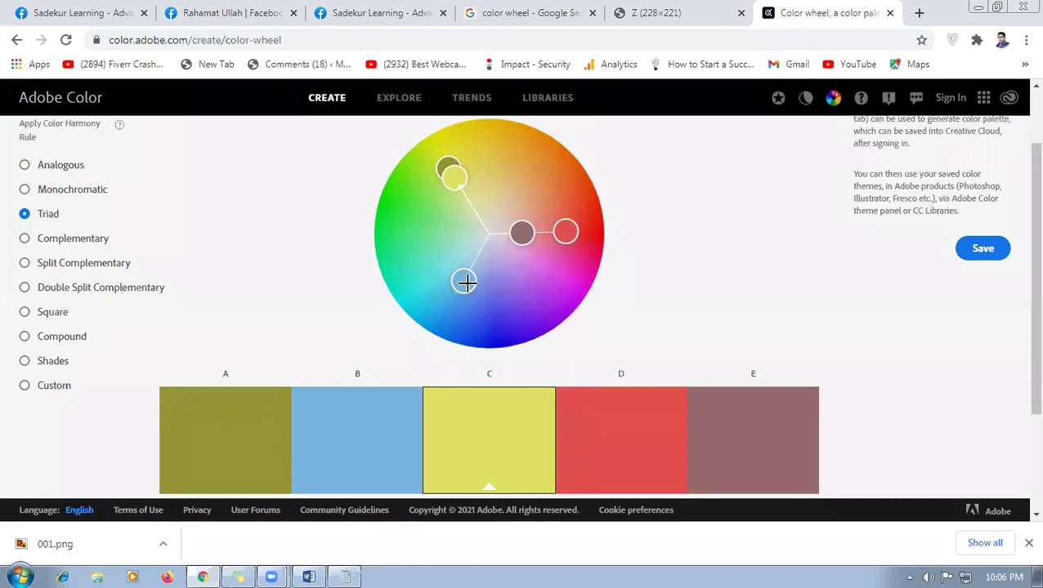
# - Adjust the Triad handles on the color wheel to the palette #939772, #5A9EE0, #D4E060, #E0534A and #943A34, and review the hex codes
pyautogui.moveTo(520, 238); pyautogui.dragTo(571, 242)
pyautogui.moveTo(456, 166); pyautogui.dragTo(472, 211)
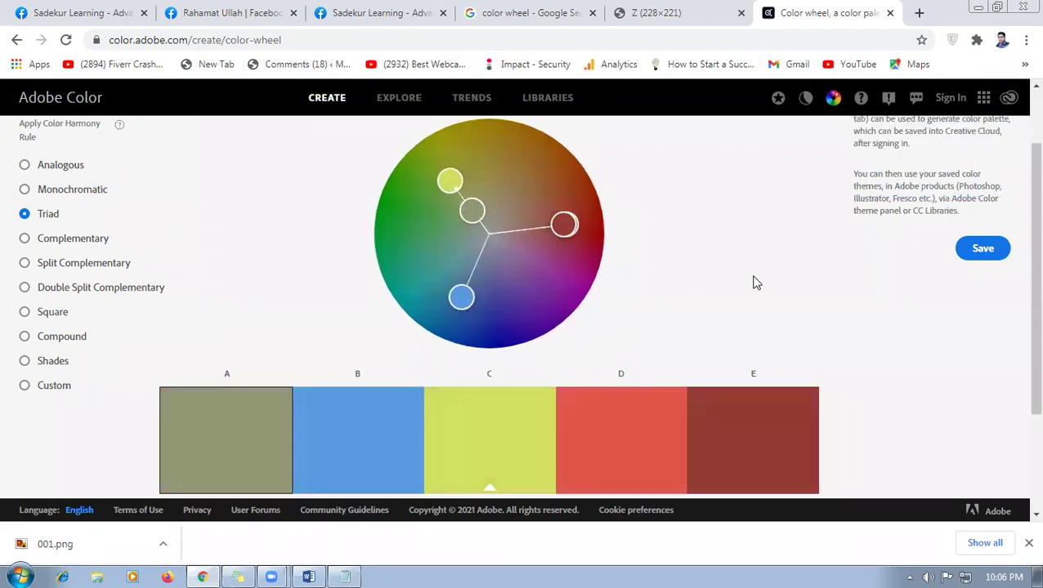
pyautogui.scroll(-2, 752, 286)
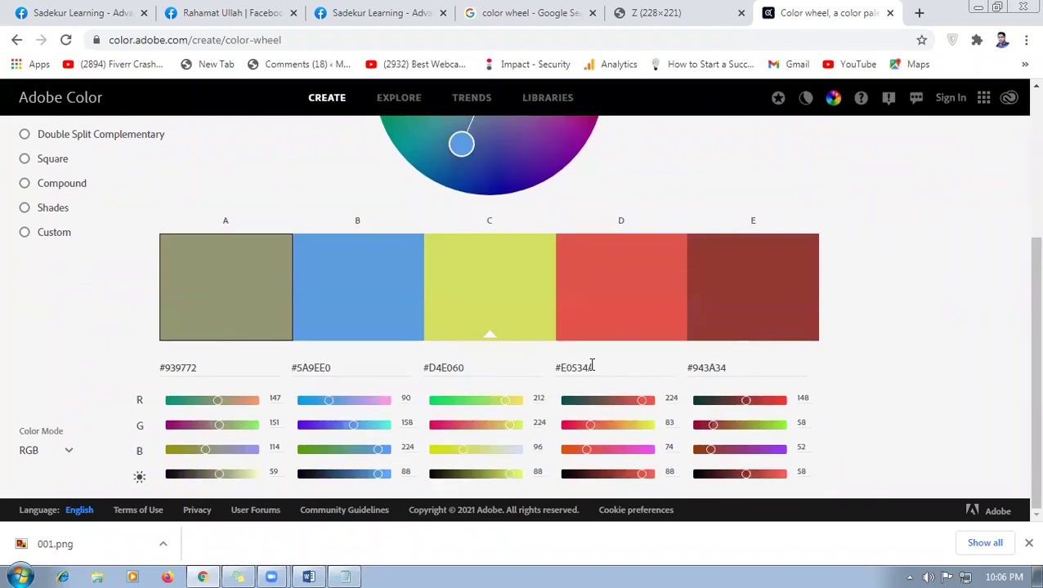
pyautogui.scroll(1, 379, 344)
pyautogui.scroll(2, 378, 344)
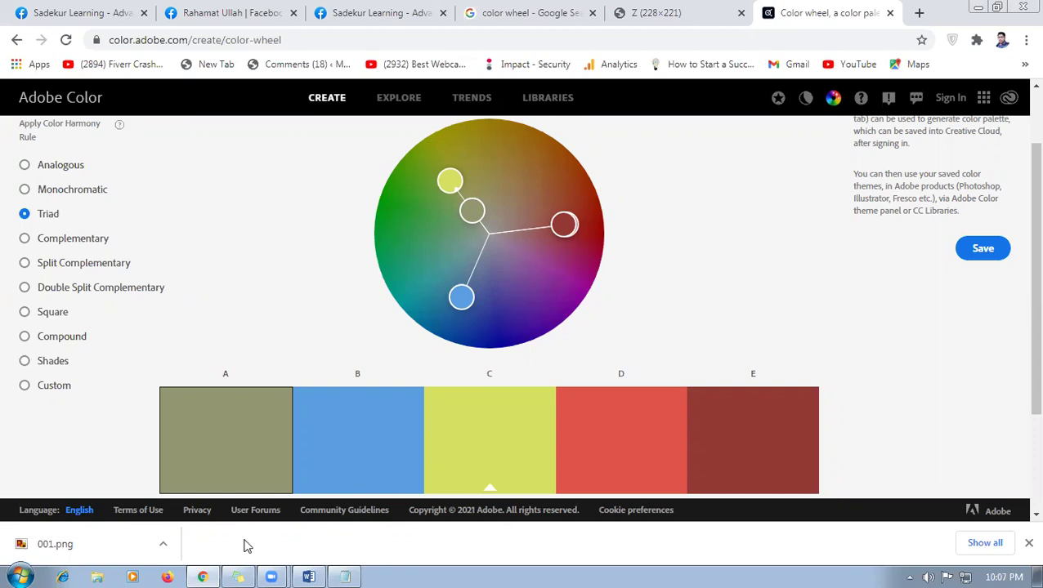
# - Launch Photoshop and create a new 1350 x 720 px document at 300 pixels/inch in RGB Color with a white background
pyautogui.click(20, 577)
pyautogui.click(90, 252)
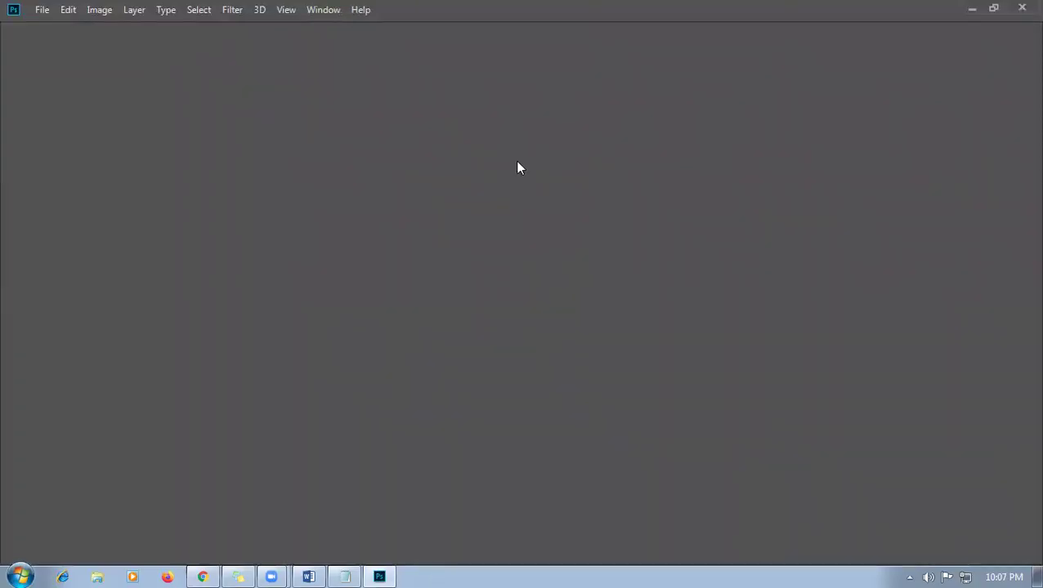
pyautogui.click(40, 10)
pyautogui.click(52, 27)
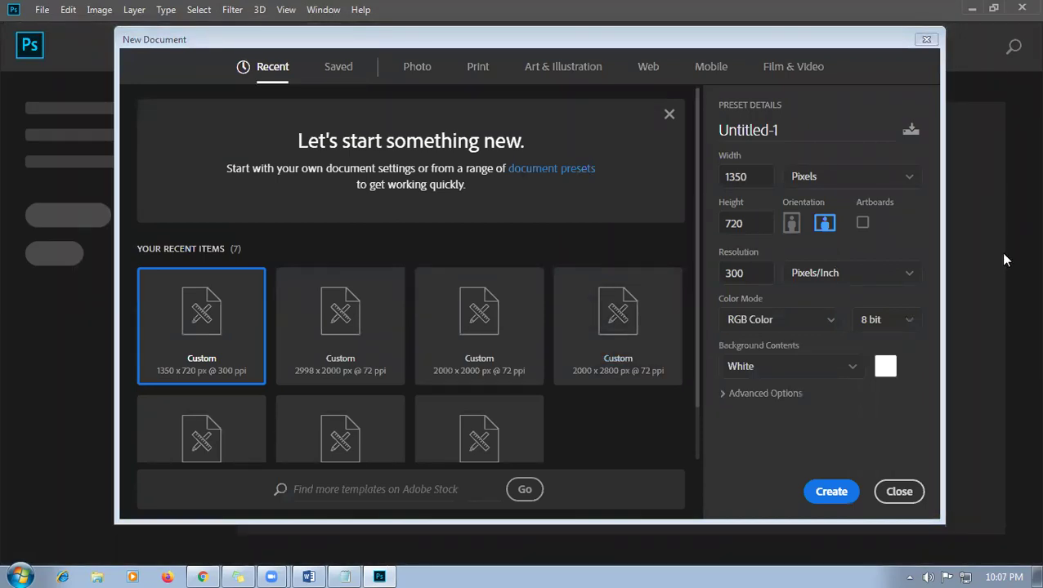
pyautogui.click(831, 493)
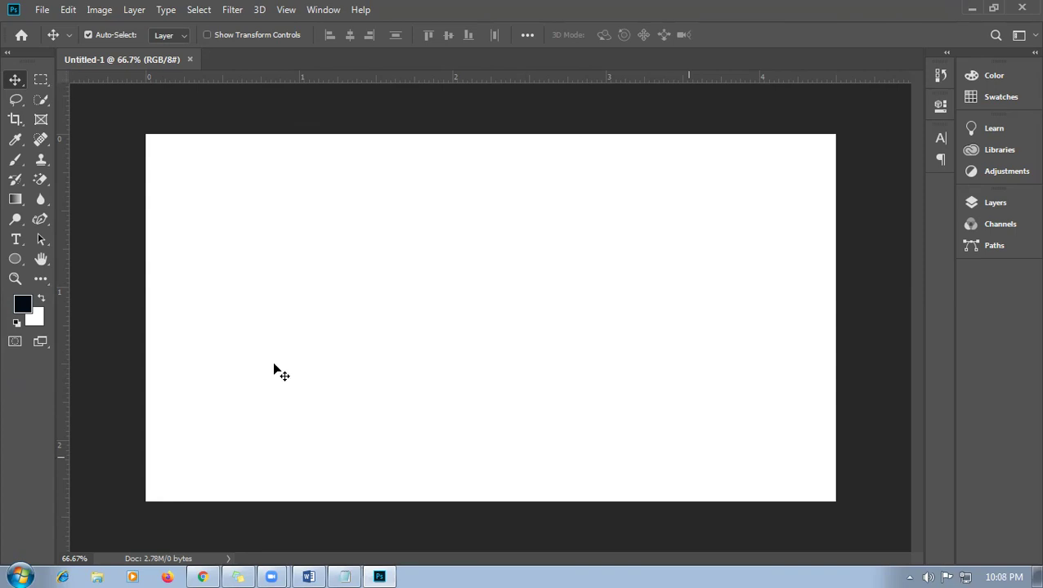
# - Set the foreground color to blue, hex 1b74ce
pyautogui.click(41, 79)
pyautogui.click(43, 9)
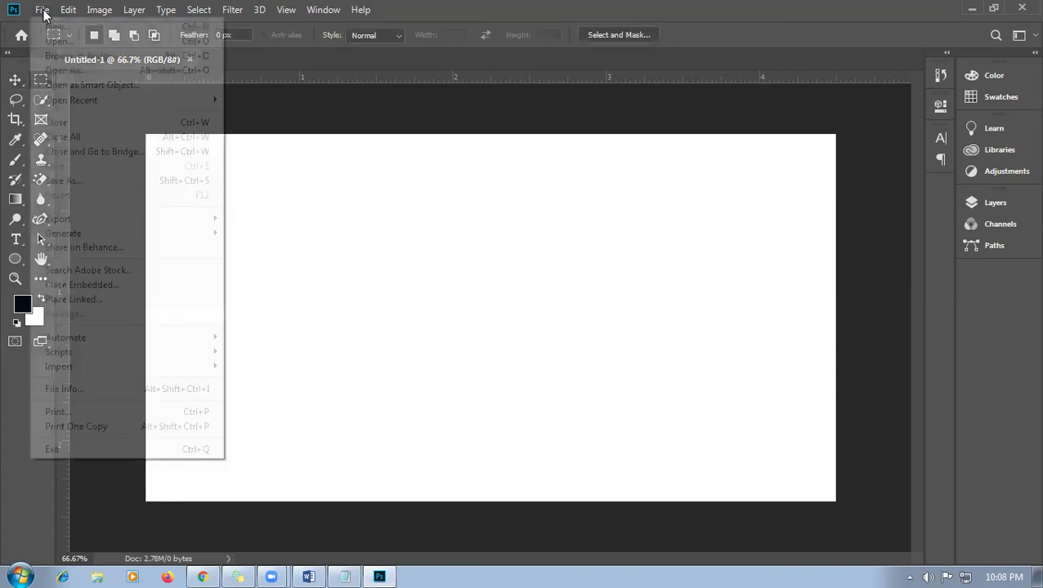
pyautogui.click(137, 40)
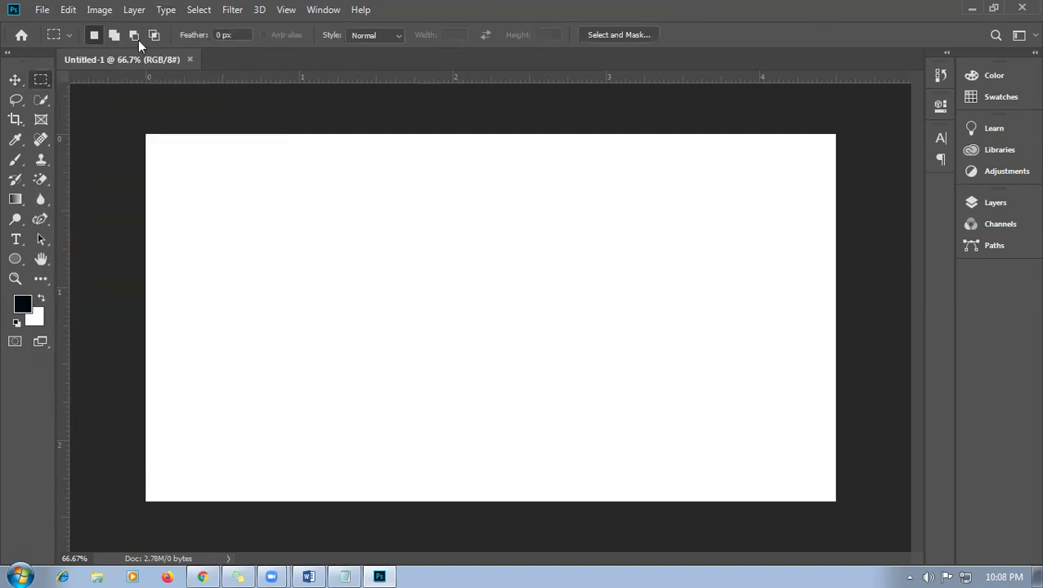
pyautogui.click(22, 304)
pyautogui.moveTo(652, 258); pyautogui.dragTo(665, 120)
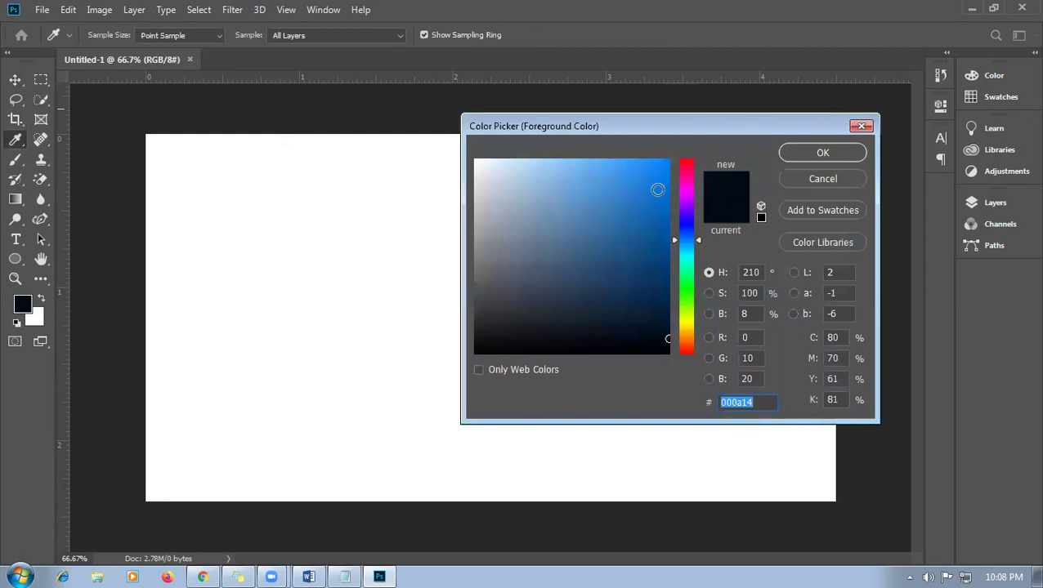
pyautogui.click(644, 197)
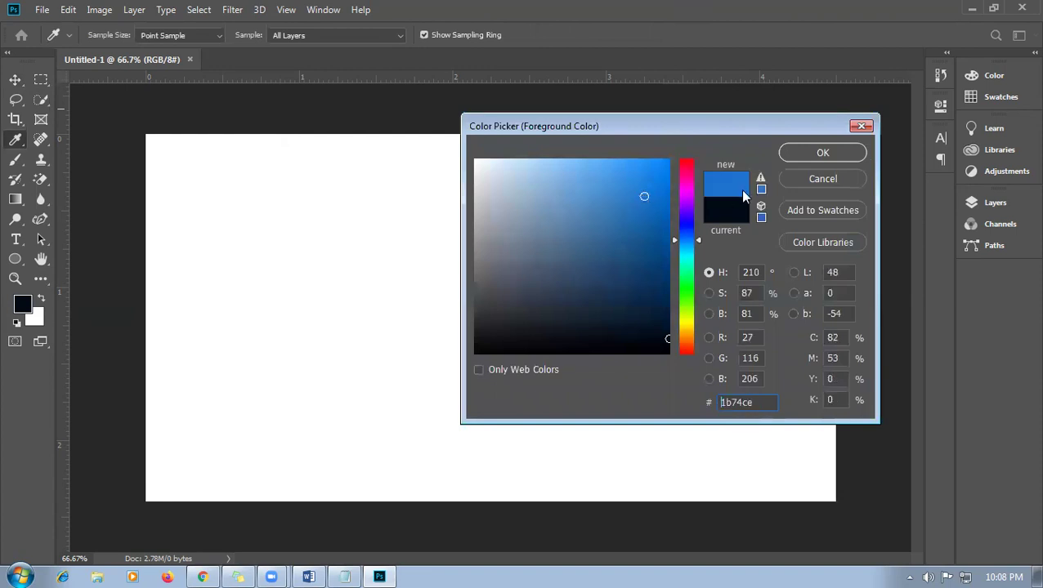
pyautogui.click(840, 160)
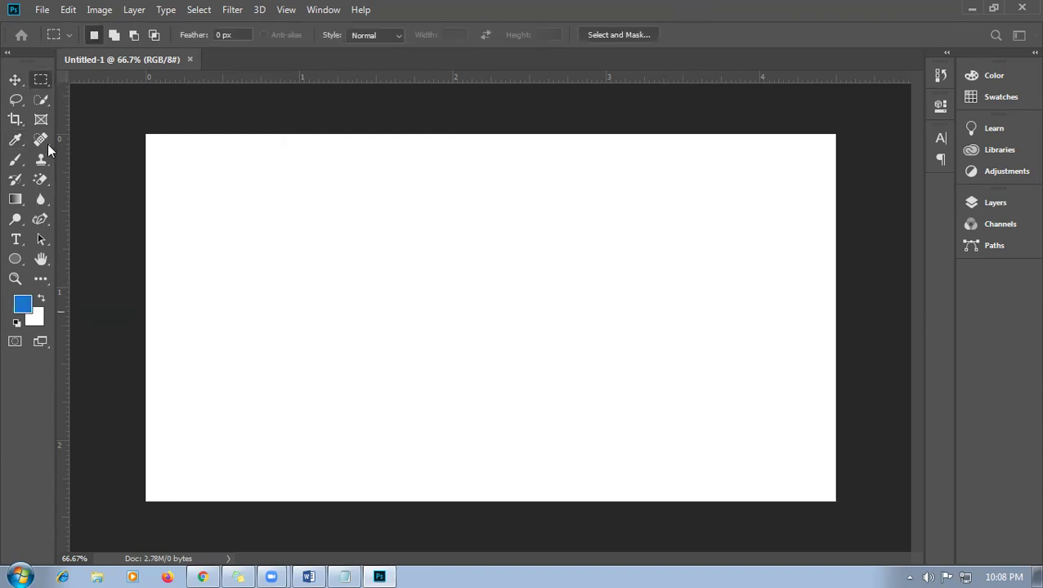
# - Select the whole canvas with a rectangular marquee, fill it with the blue foreground color on a new layer, and deselect
pyautogui.moveTo(114, 127); pyautogui.dragTo(880, 533)
pyautogui.click(975, 206)
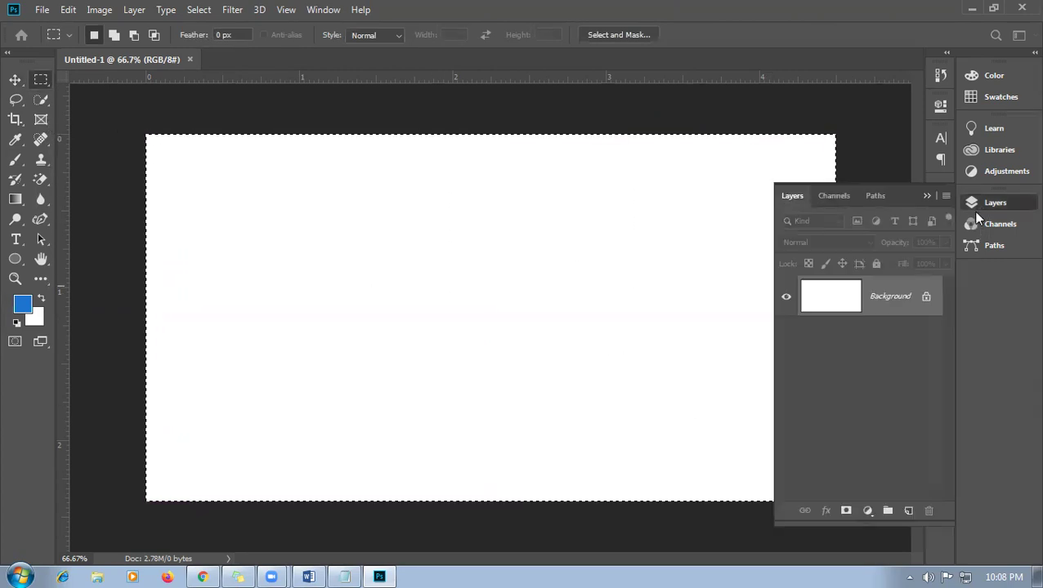
pyautogui.click(908, 510)
pyautogui.hotkey('alt', 'BackSpace')
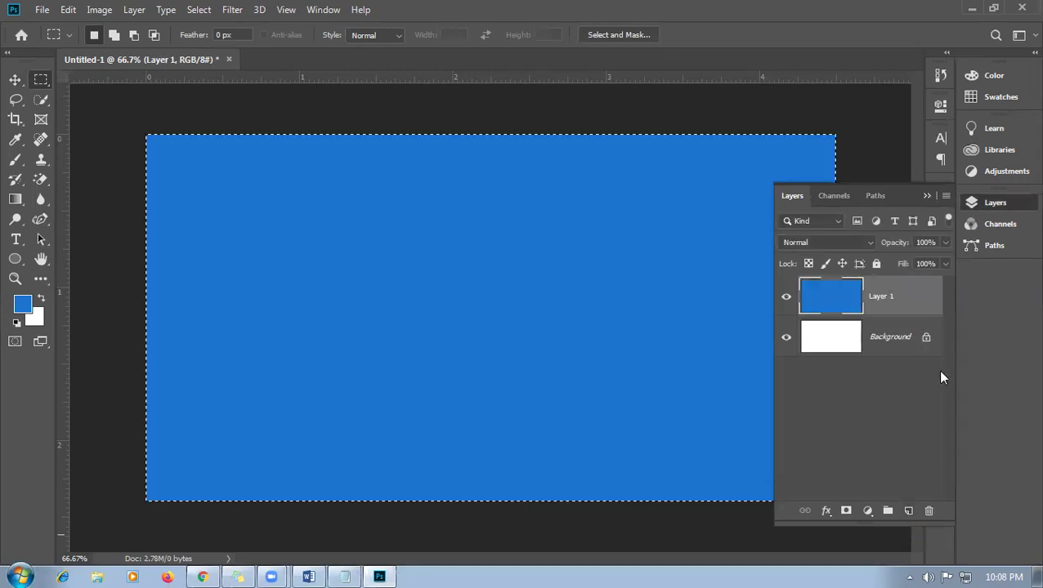
pyautogui.hotkey('ctrl', 'd')
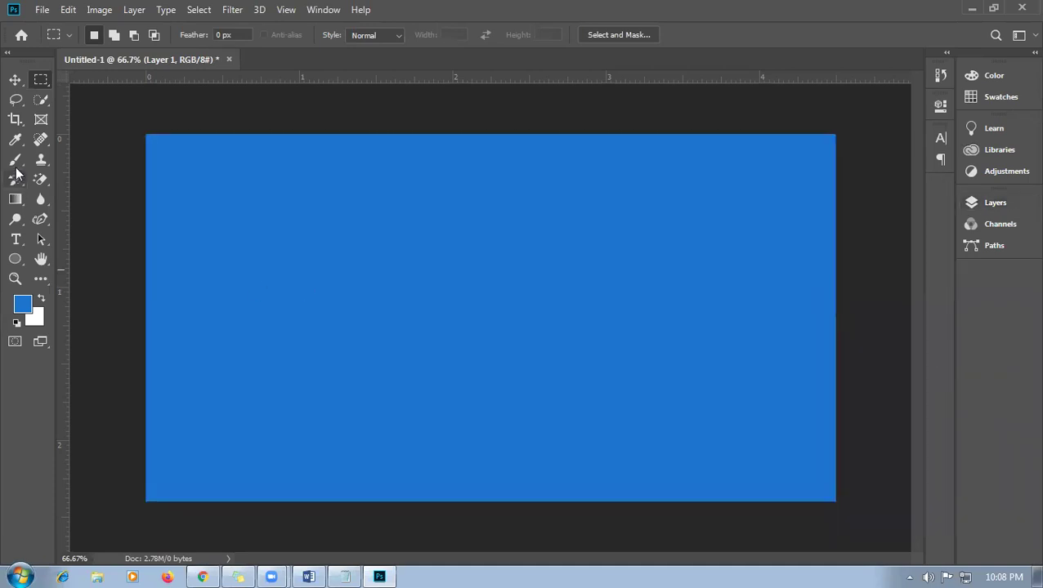
# - Start a horizontal text line on the blue canvas and set its font to Bebas
pyautogui.click(15, 238)
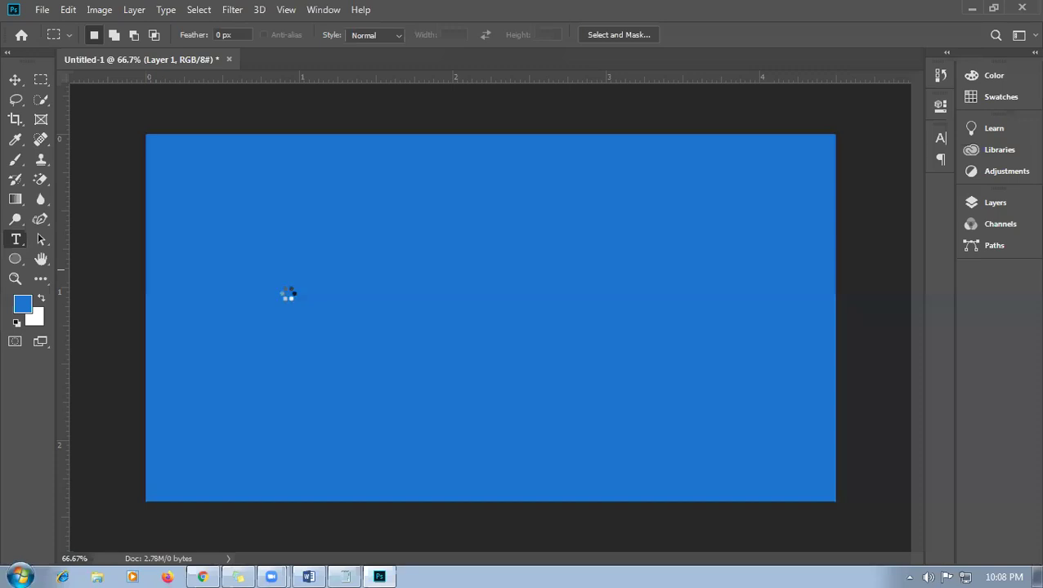
pyautogui.click(284, 295)
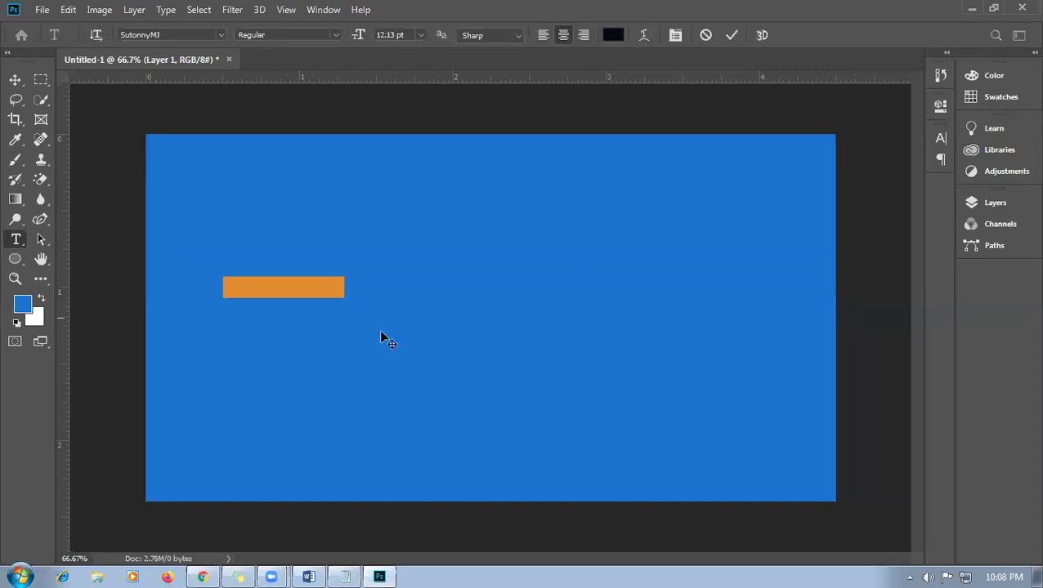
pyautogui.click(204, 35)
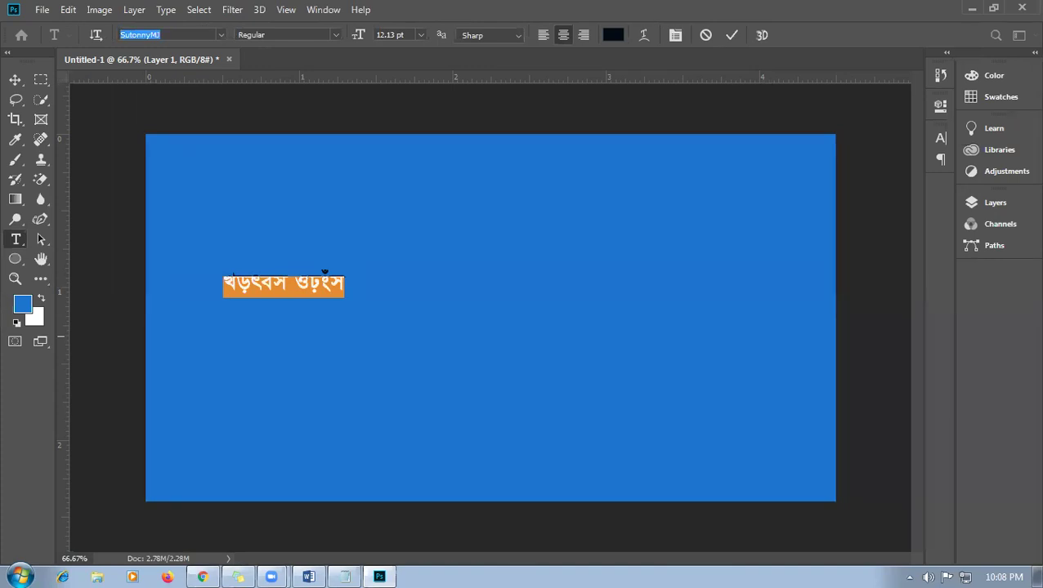
pyautogui.click(220, 34)
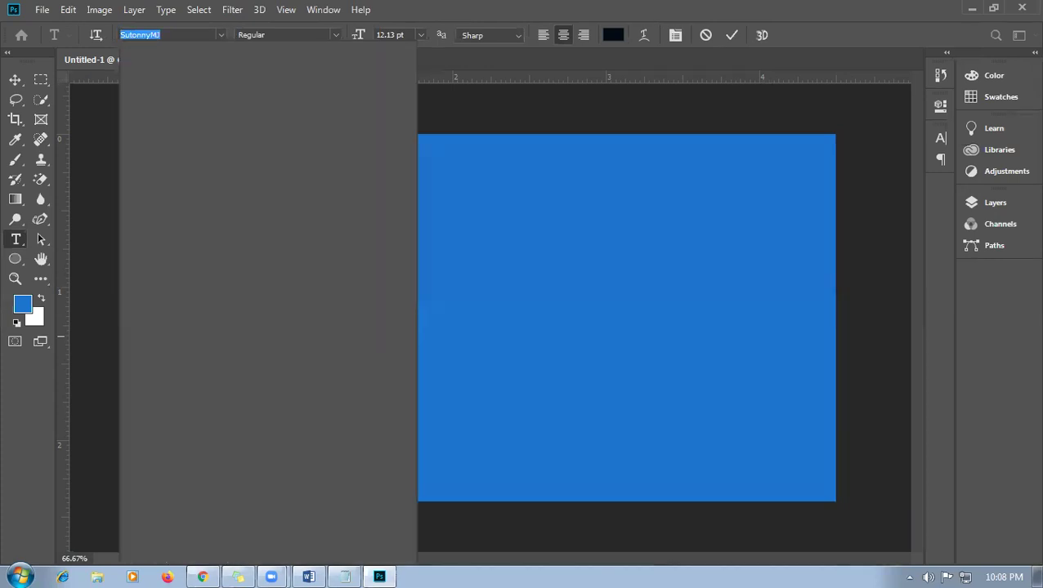
pyautogui.write('beb')
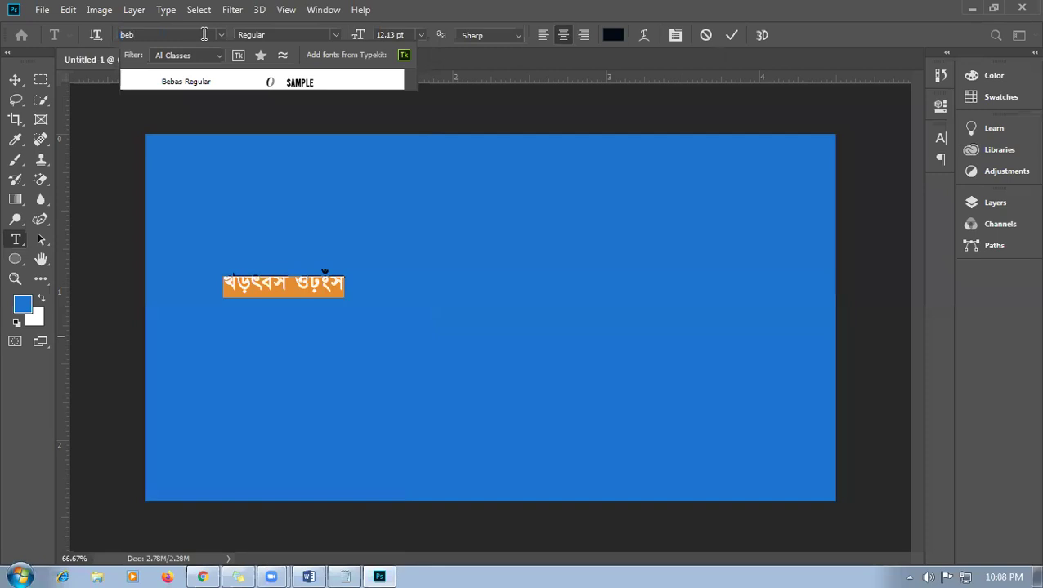
pyautogui.press('Return')
# - Replace the placeholder text with "WELCOME TO SADKEUR LEARNING POINT"
pyautogui.click(343, 282)
pyautogui.moveTo(354, 282); pyautogui.dragTo(161, 282)
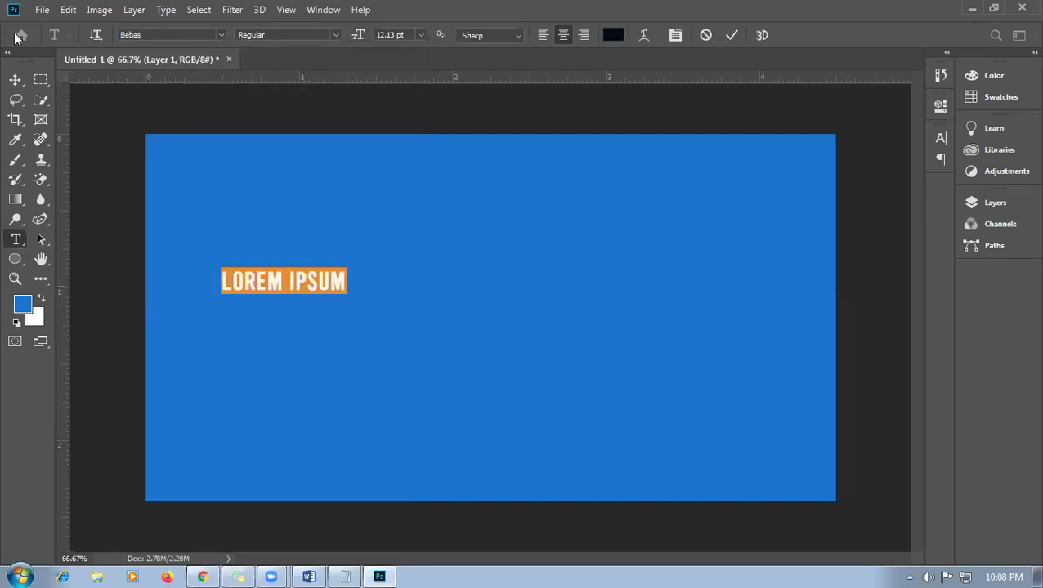
pyautogui.write('WELCOME')
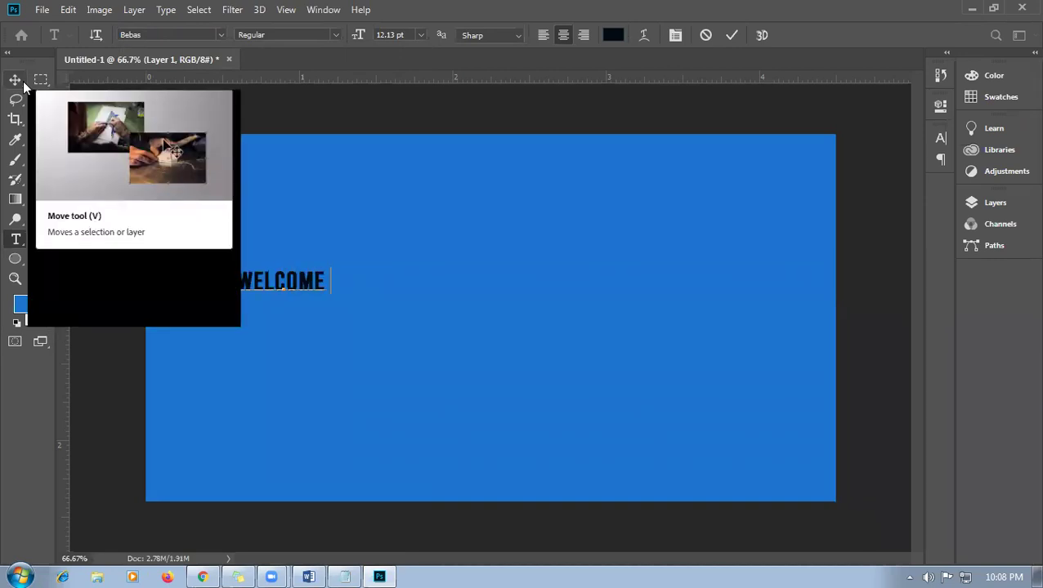
pyautogui.write('    TO SADKEUR')
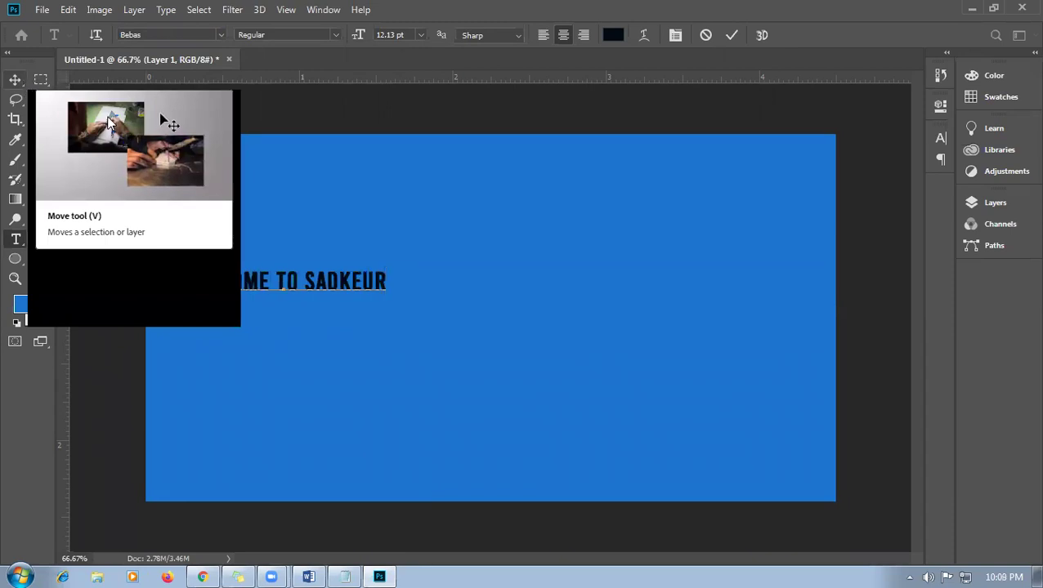
pyautogui.write(' LE       ')
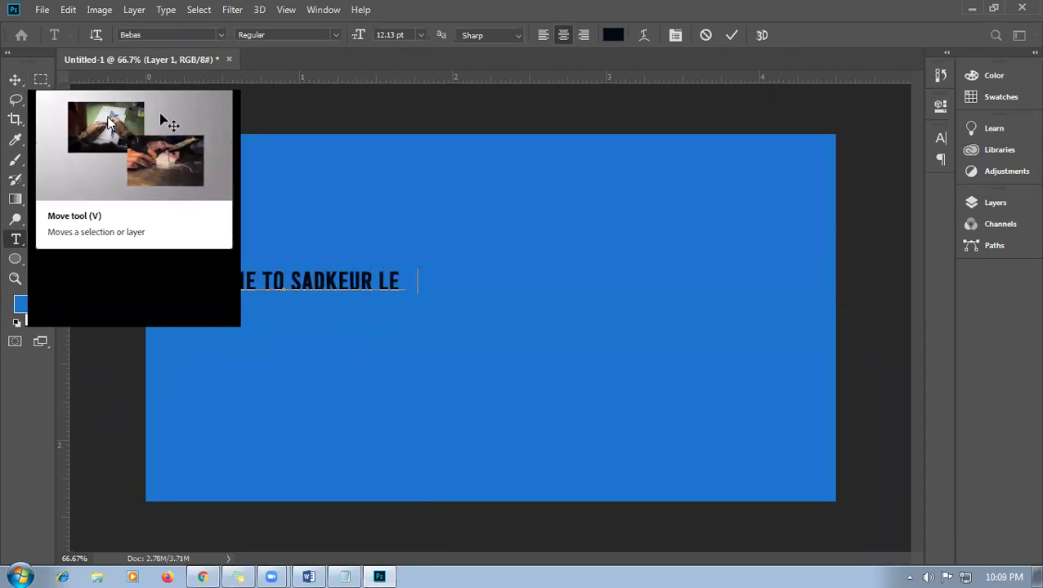
pyautogui.write('POINT')
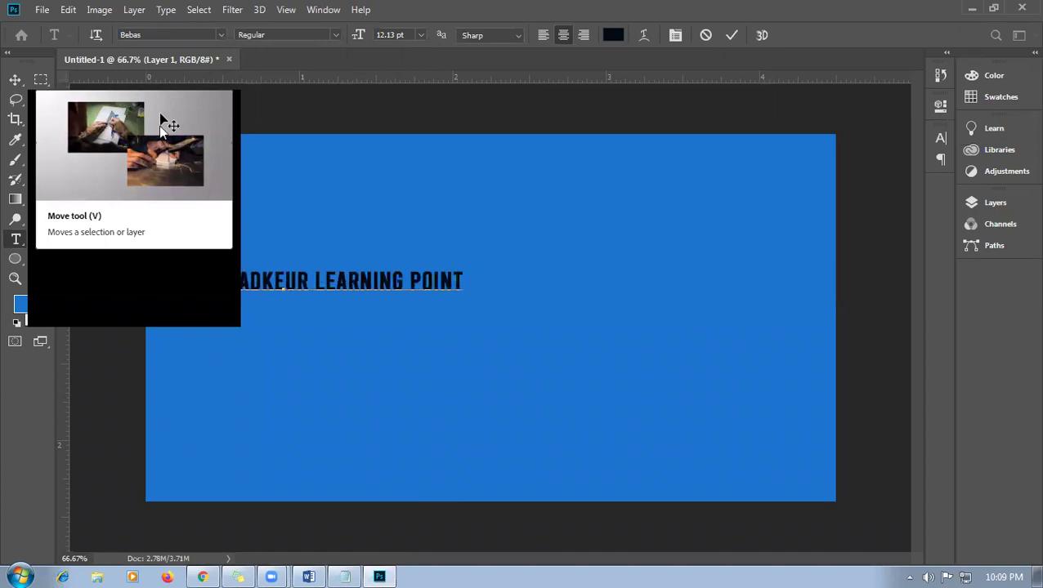
# - Move the headline to the canvas center at X 675 px, Y 360 px and scale it proportionally to 128.43%
pyautogui.moveTo(451, 320); pyautogui.dragTo(636, 325)
pyautogui.click(15, 79)
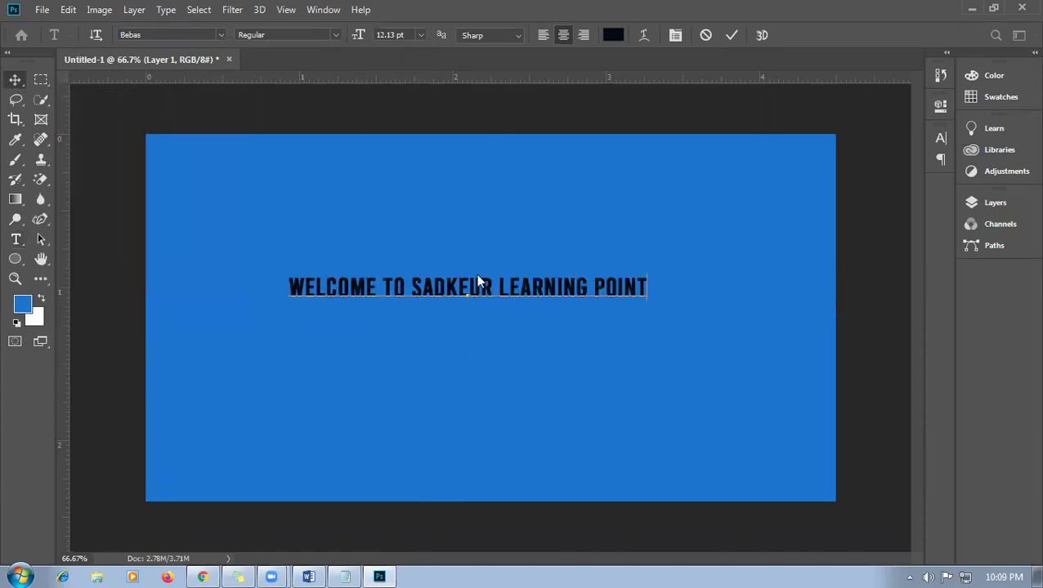
pyautogui.moveTo(459, 294); pyautogui.dragTo(484, 325)
pyautogui.press('ctrl')
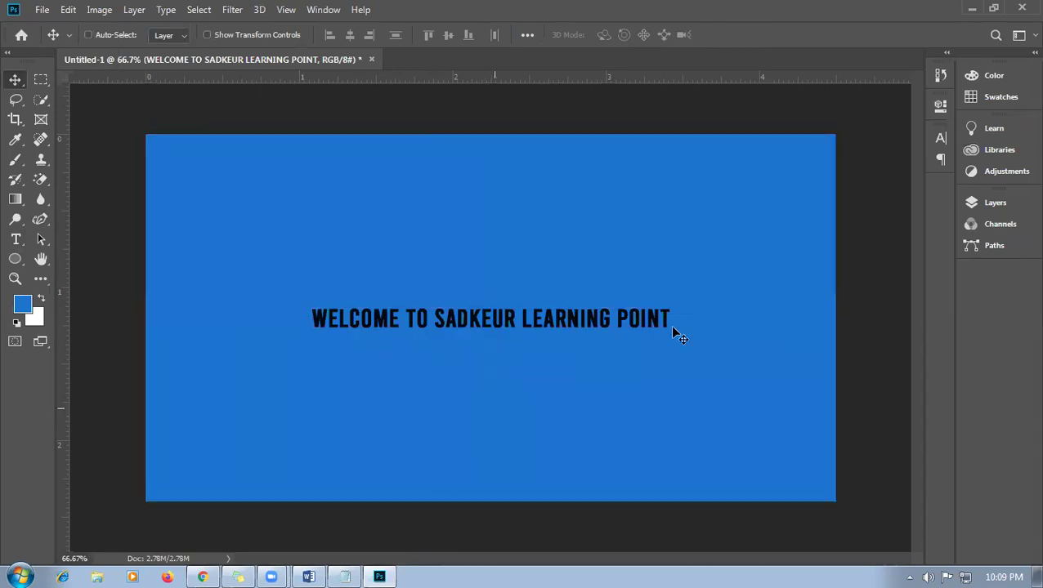
pyautogui.hotkey('ctrl', 't')
pyautogui.moveTo(759, 403); pyautogui.dragTo(764, 409)
pyautogui.moveTo(614, 327); pyautogui.dragTo(569, 323)
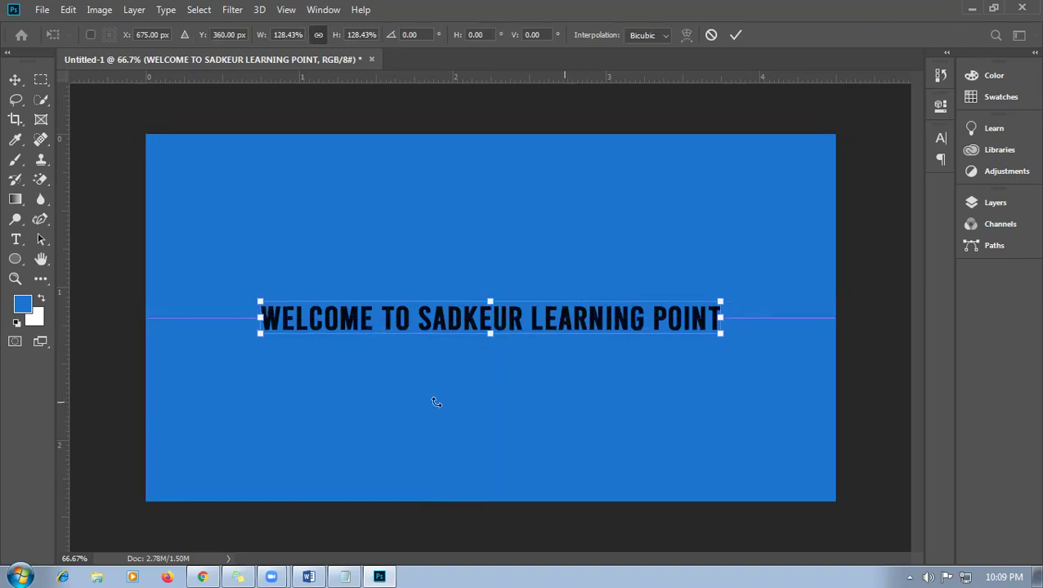
pyautogui.press('Return')
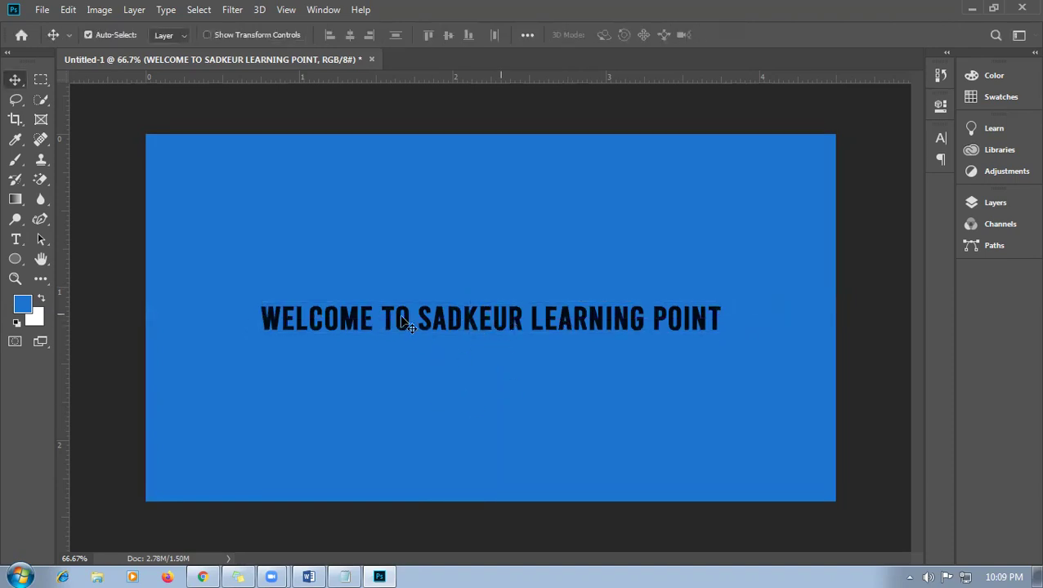
# - Try yellow shades on the headline text, then settle on red, hex e31138, as its color
pyautogui.doubleClick(428, 326)
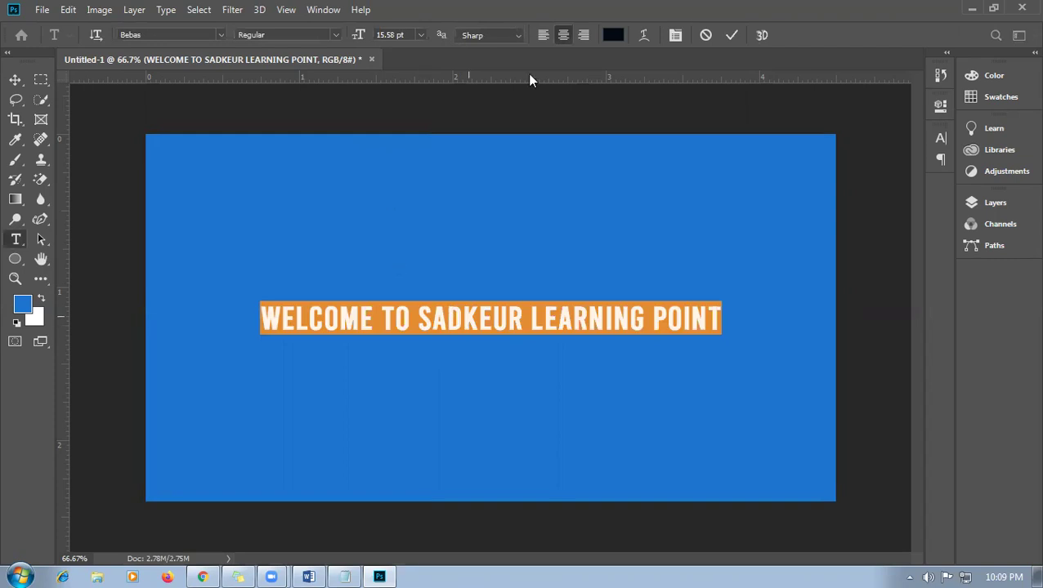
pyautogui.click(613, 35)
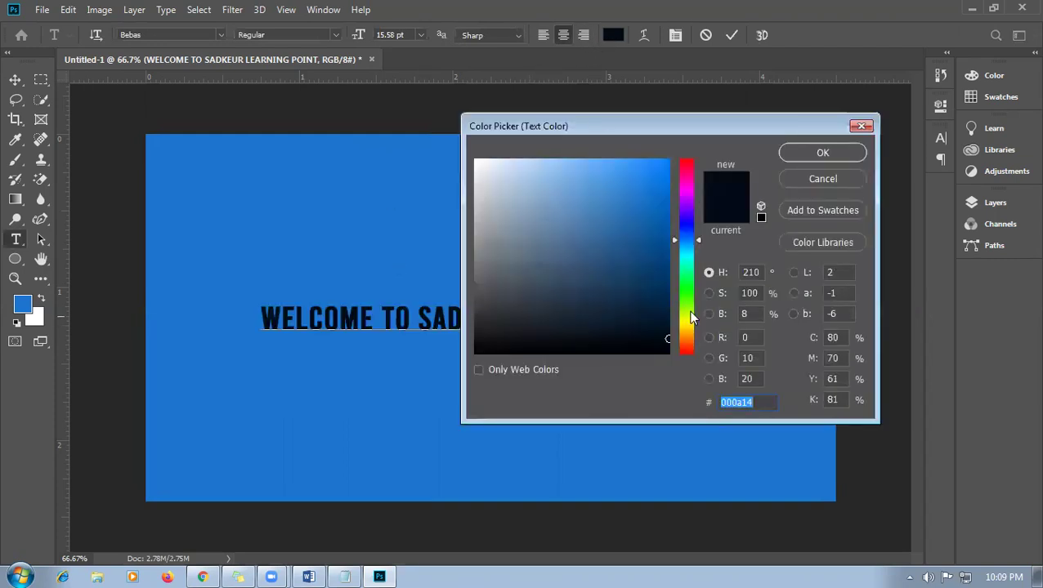
pyautogui.write('f6f900')
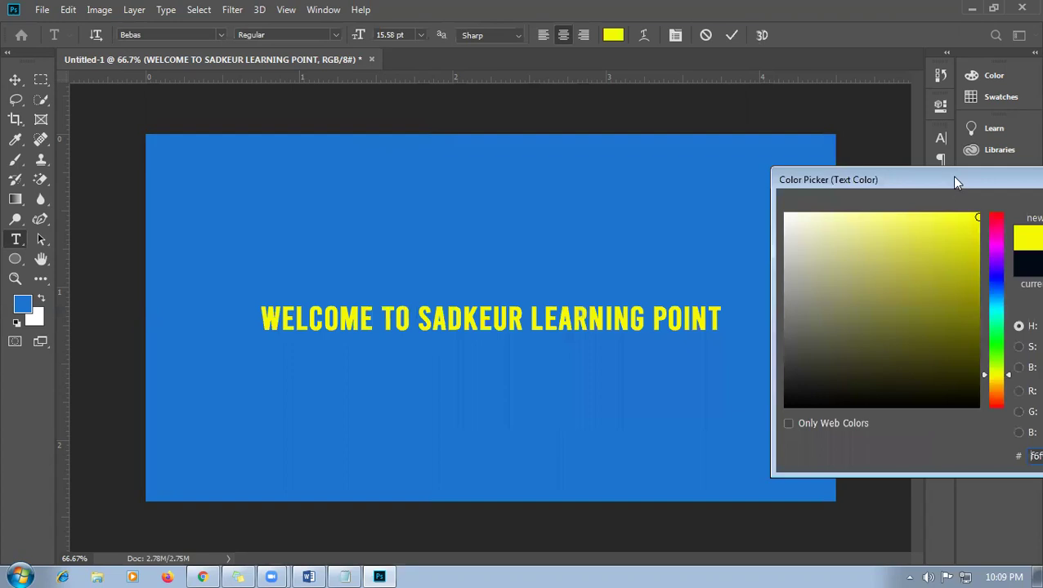
pyautogui.moveTo(956, 182); pyautogui.dragTo(873, 181)
pyautogui.moveTo(850, 215); pyautogui.dragTo(764, 212)
pyautogui.click(912, 386)
pyautogui.moveTo(877, 364); pyautogui.dragTo(888, 371)
pyautogui.click(882, 234)
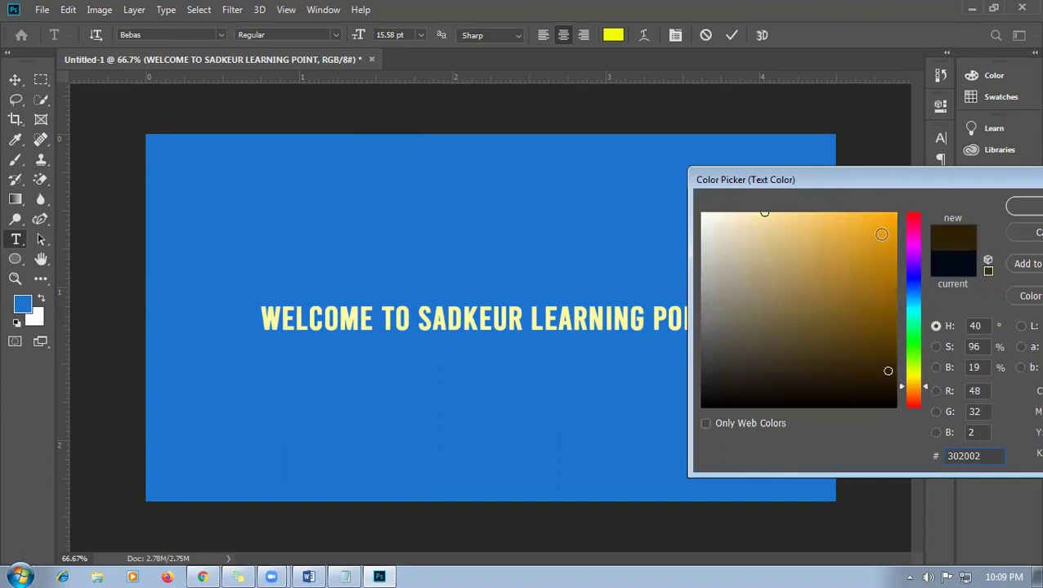
pyautogui.click(912, 219)
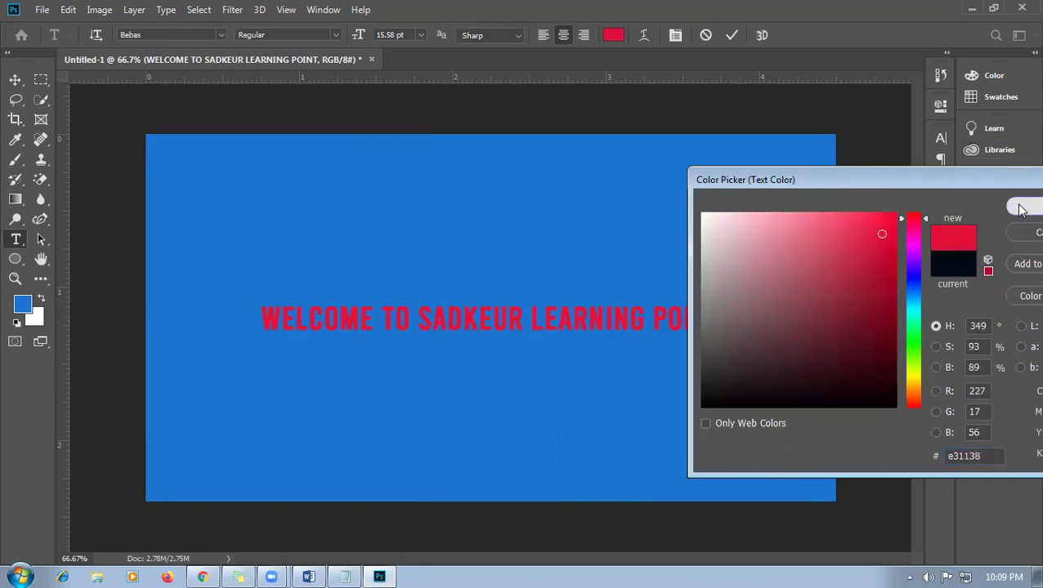
pyautogui.click(1022, 207)
pyautogui.click(14, 80)
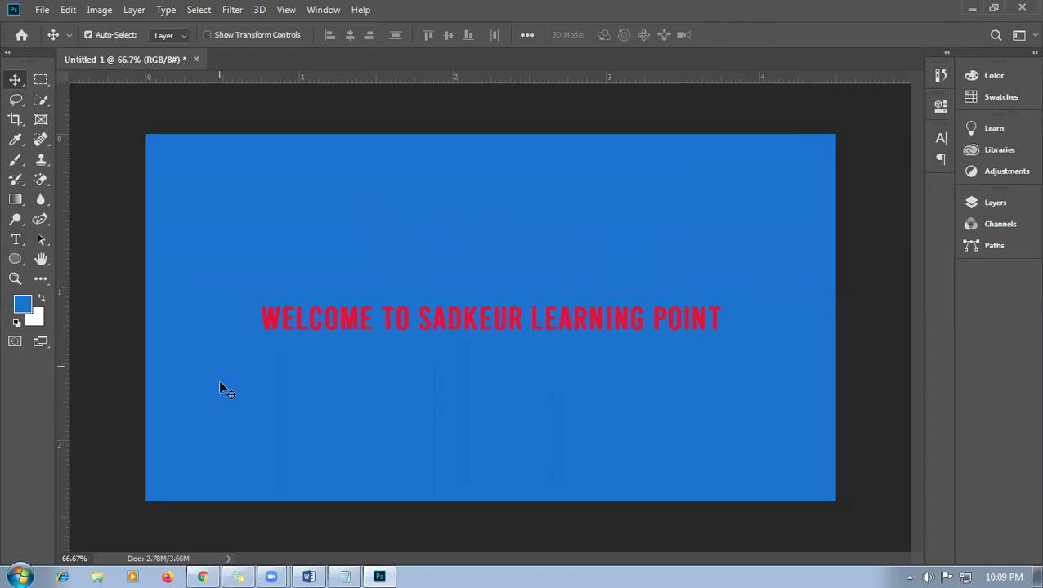
# - View the Triad wheel in Adobe Color, return to Photoshop and copy the foreground color's hex code 1b74ce
pyautogui.click(202, 577)
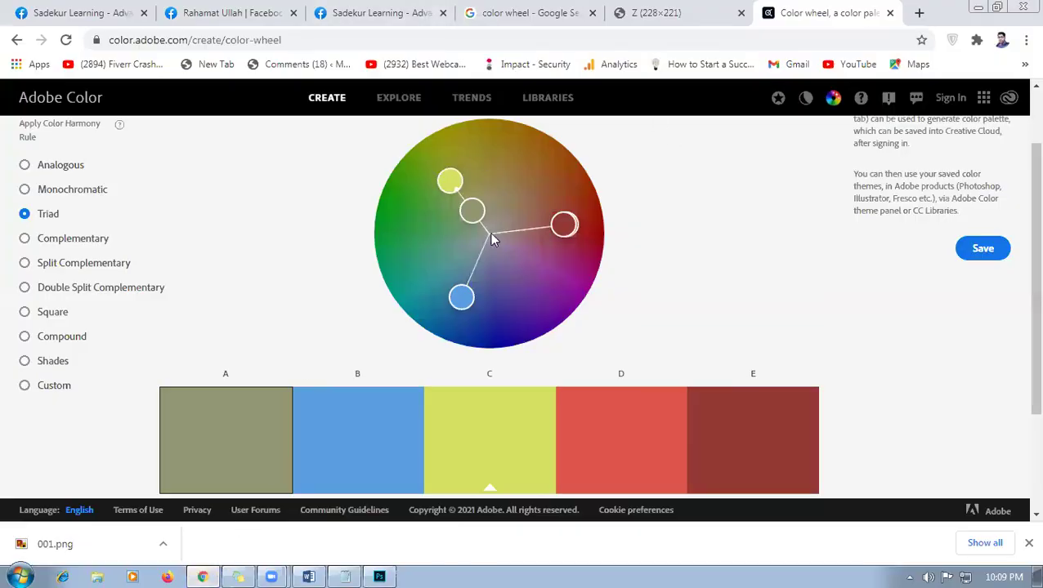
pyautogui.scroll(1, 513, 282)
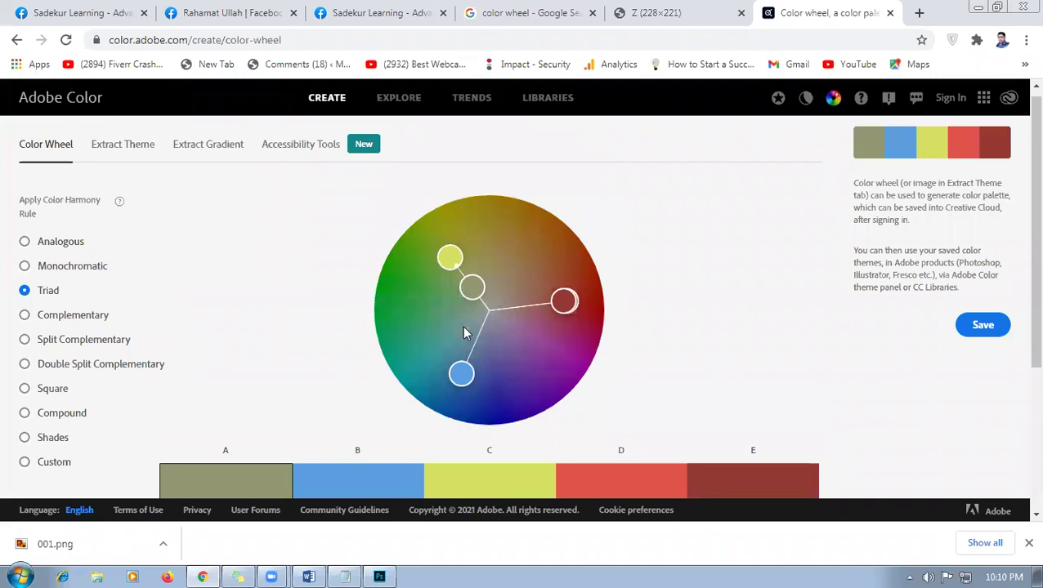
pyautogui.click(379, 577)
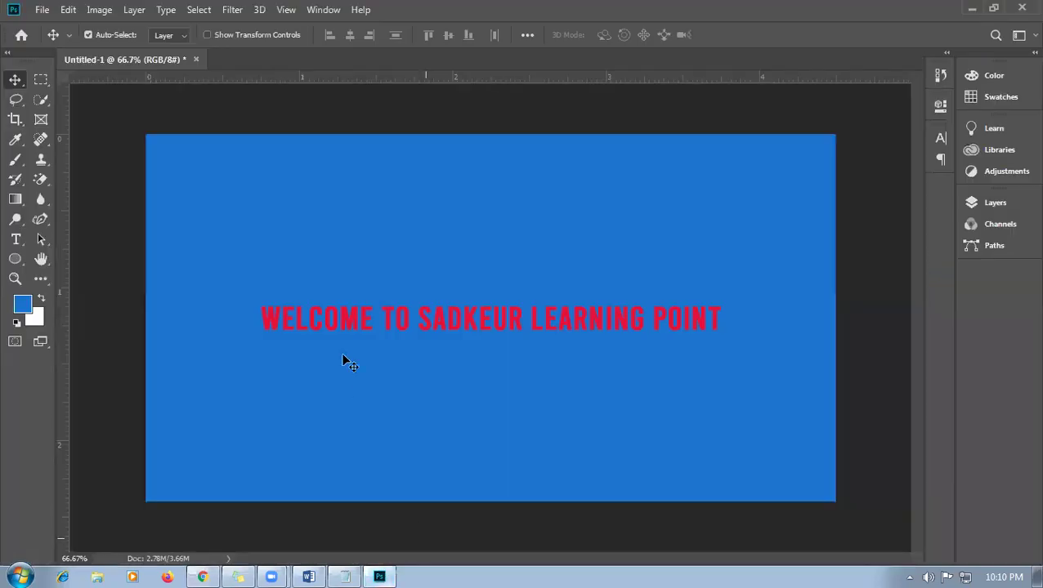
pyautogui.click(24, 306)
pyautogui.rightClick(901, 456)
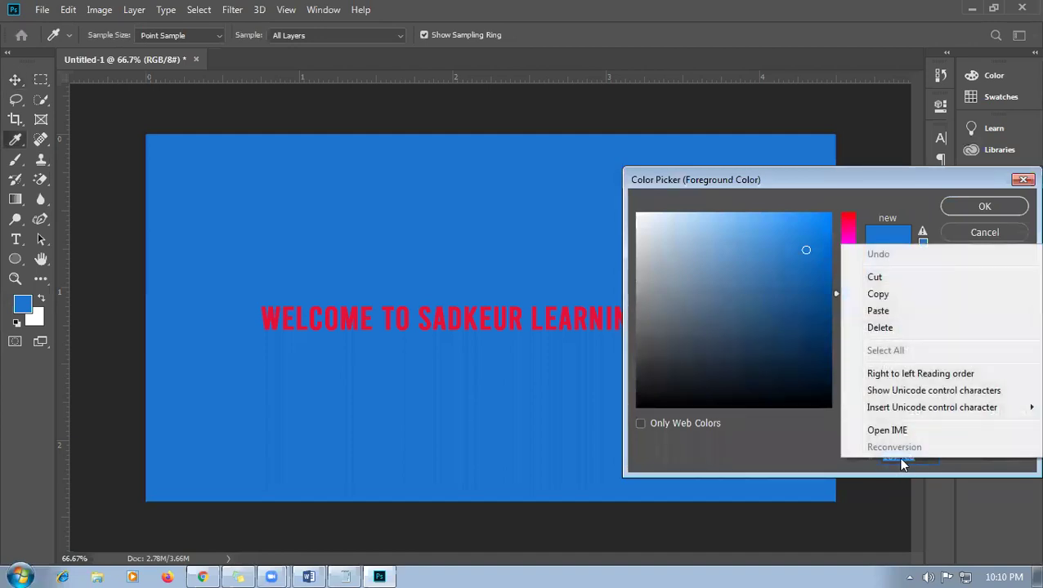
pyautogui.click(892, 295)
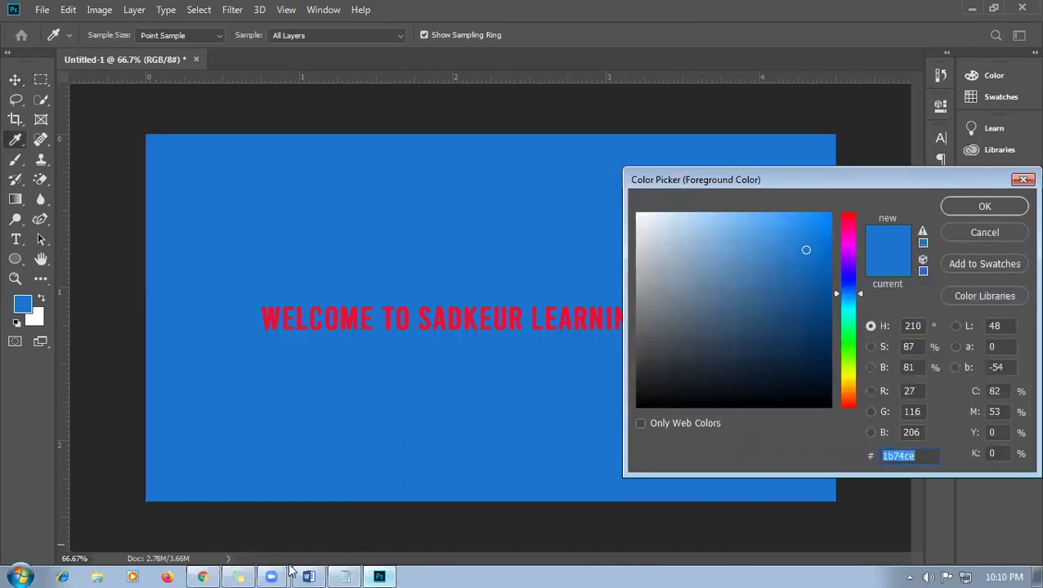
# - Switch to Adobe Color and replace swatch B's hex code in the Triad palette with the copied #1B74CE
pyautogui.click(203, 577)
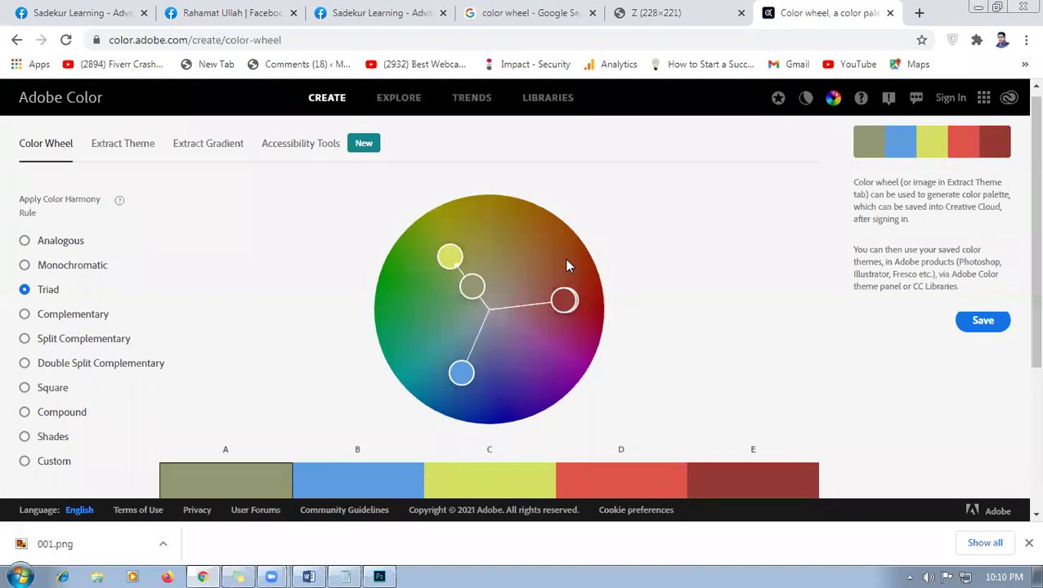
pyautogui.scroll(-3, 564, 261)
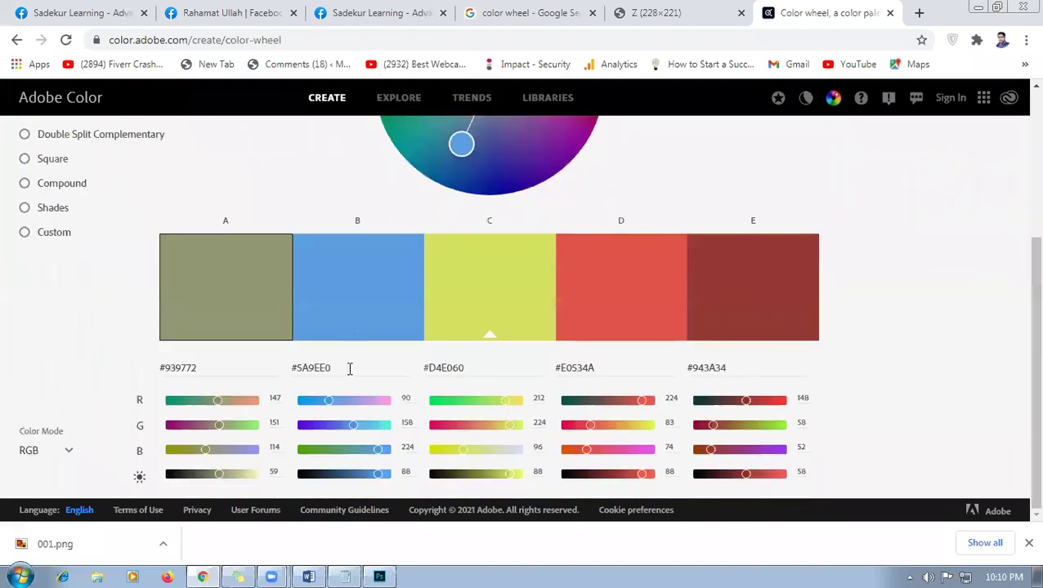
pyautogui.moveTo(350, 368); pyautogui.dragTo(279, 368)
pyautogui.hotkey('ctrl', 'v')
pyautogui.press('Return')
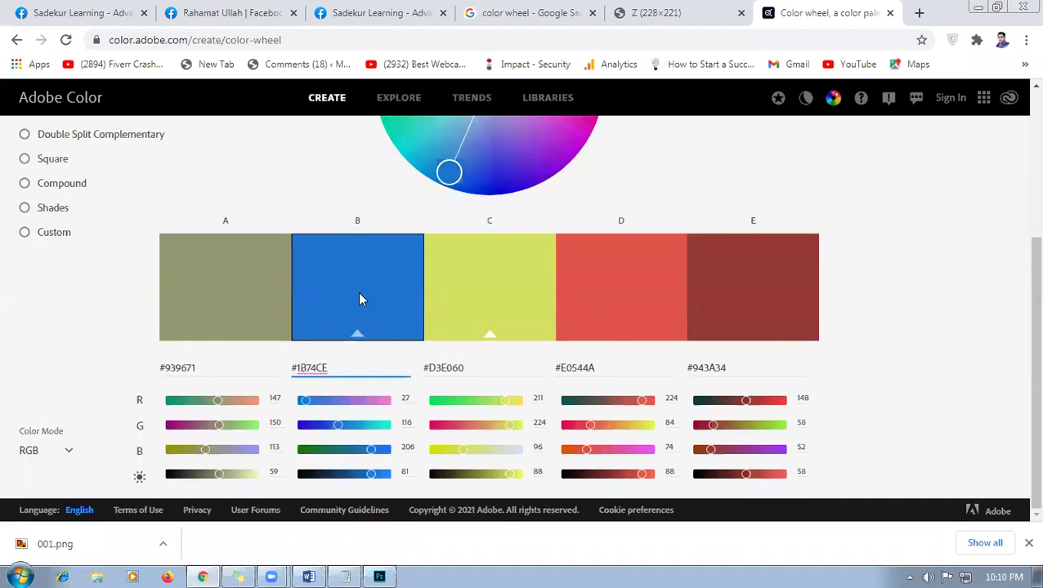
pyautogui.scroll(3, 344, 273)
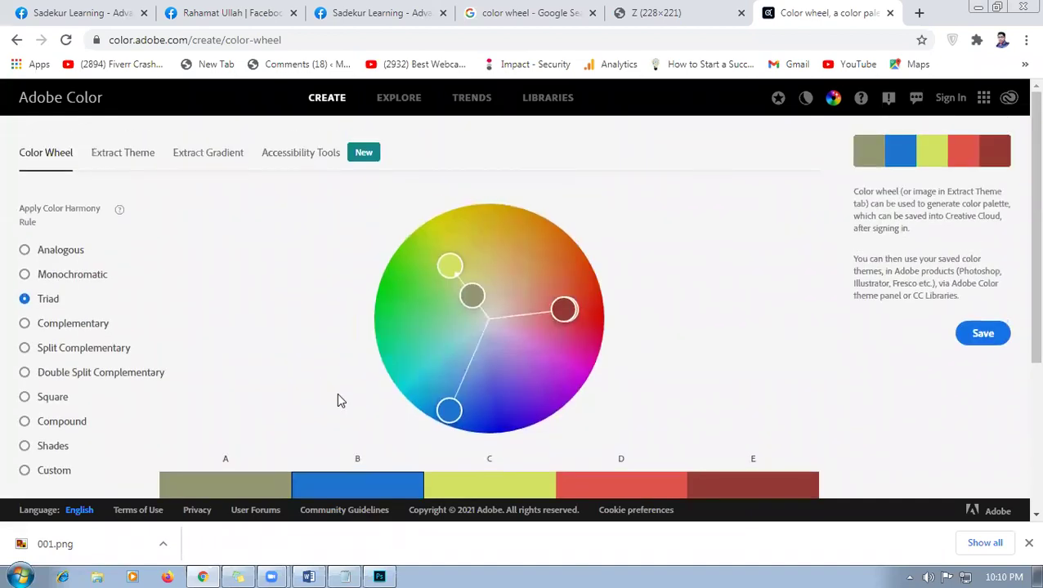
pyautogui.scroll(-3, 358, 380)
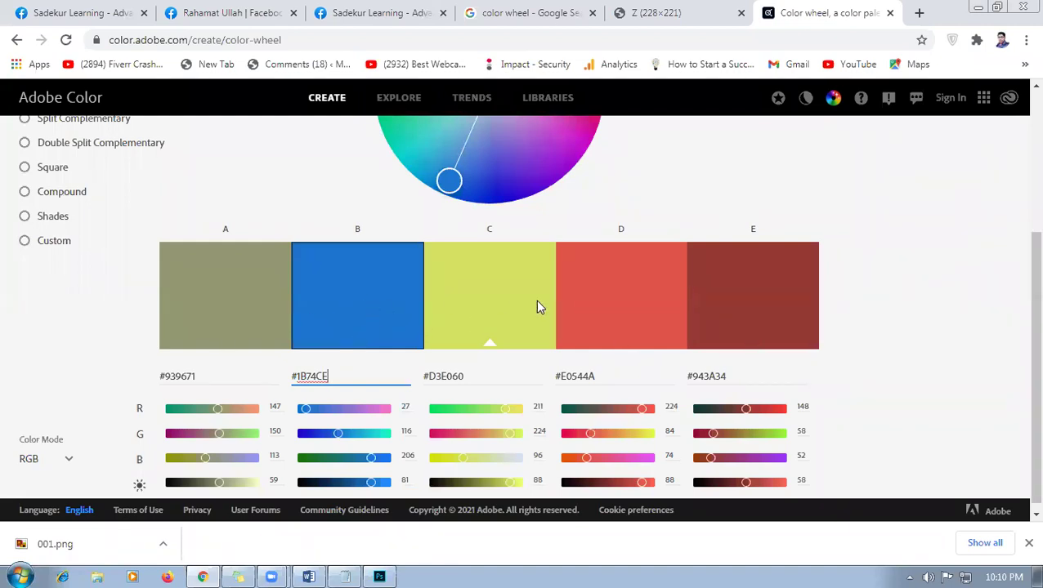
# - Close the foreground color picker in Photoshop and copy swatch A's hex code #939671 from Adobe Color
pyautogui.click(380, 577)
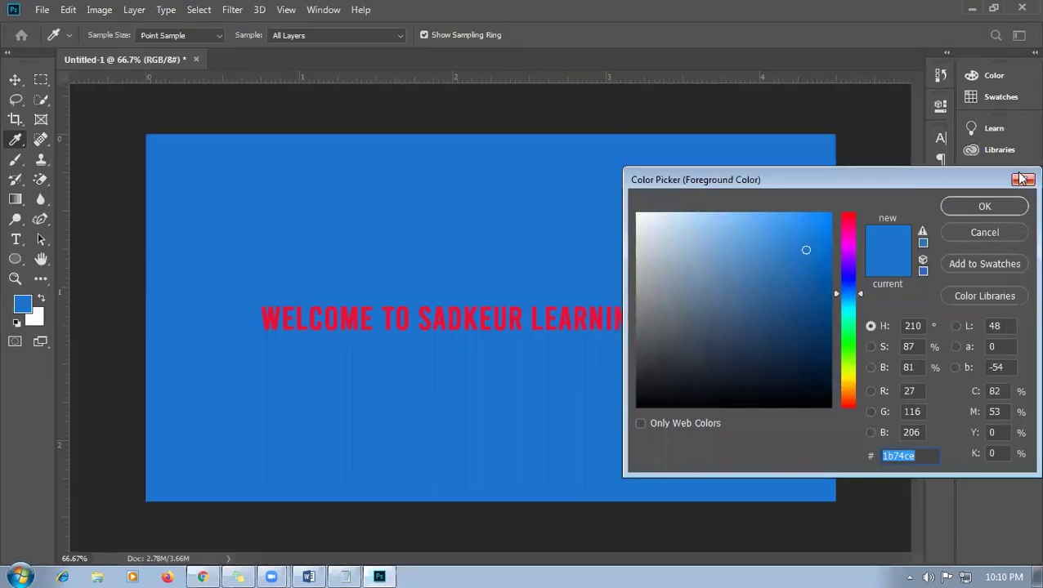
pyautogui.click(1021, 179)
pyautogui.click(203, 577)
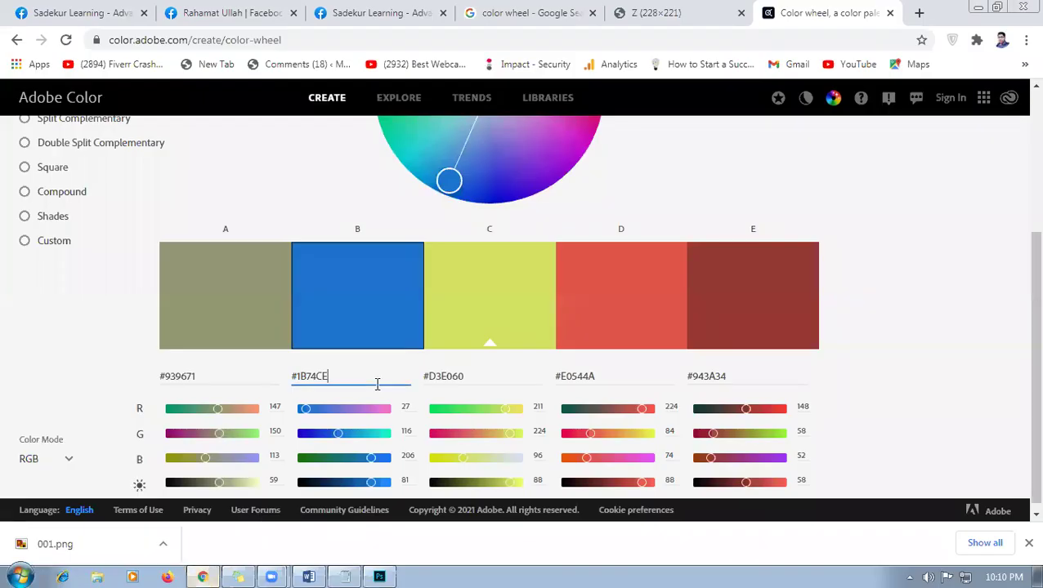
pyautogui.click(233, 333)
pyautogui.hotkey('ctrl', 'a')
pyautogui.rightClick(182, 382)
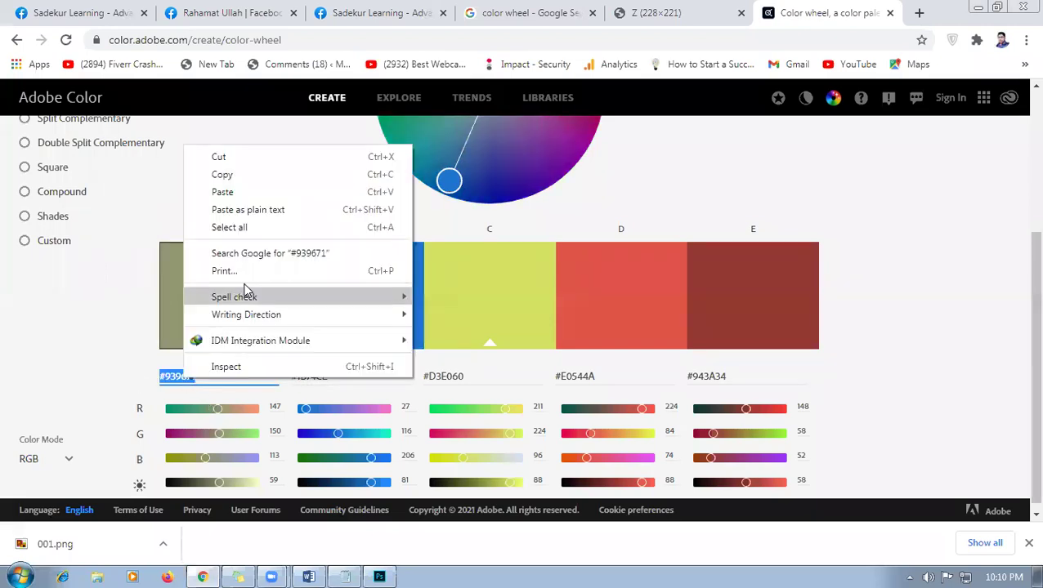
pyautogui.click(267, 183)
# - Switch to Photoshop and recolor the whole headline text with the copied olive hex code #939671
pyautogui.click(379, 577)
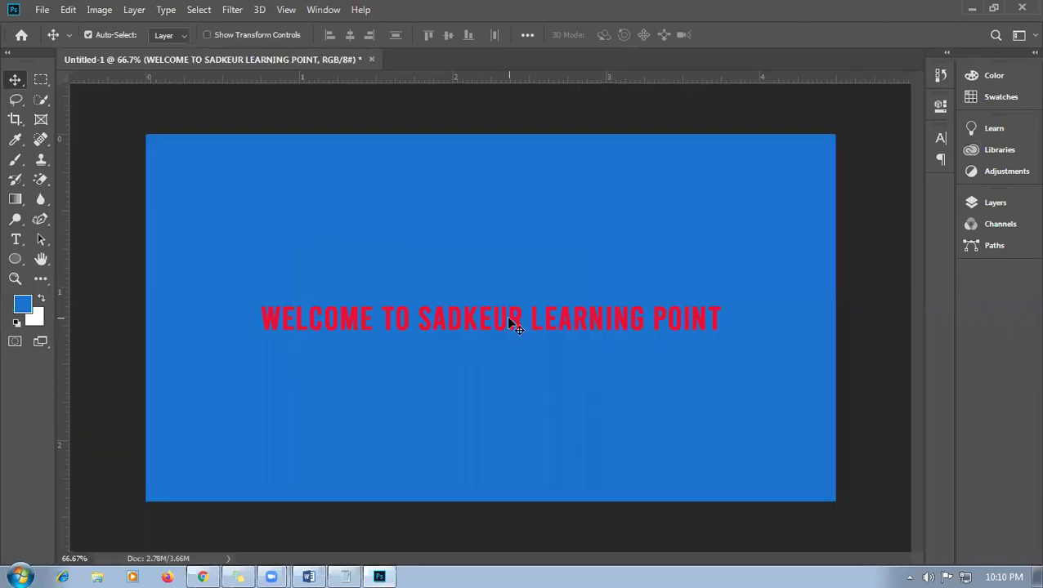
pyautogui.doubleClick(506, 315)
pyautogui.hotkey('ctrl', 'a')
pyautogui.click(612, 35)
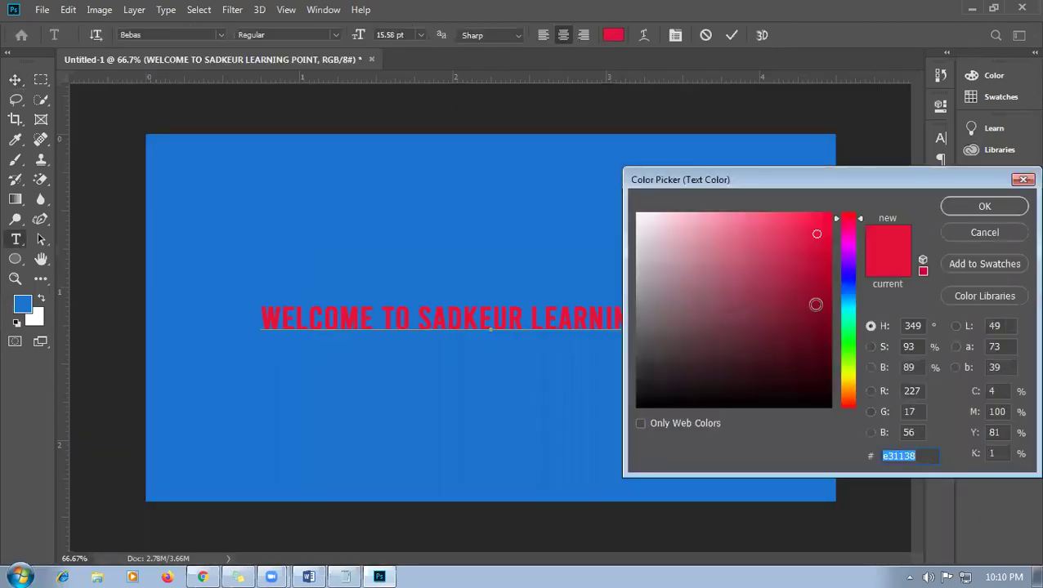
pyautogui.rightClick(908, 448)
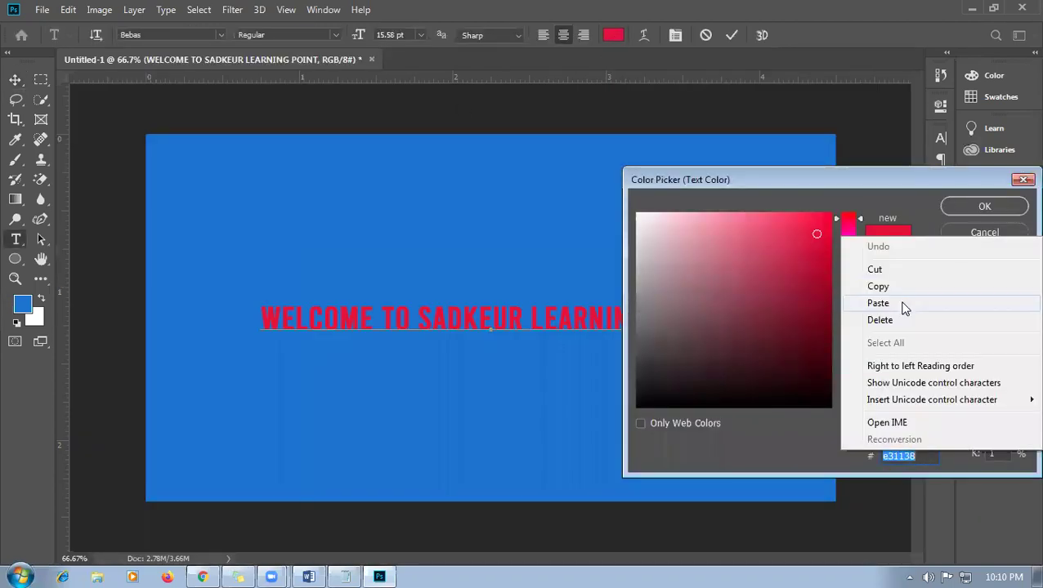
pyautogui.click(877, 303)
pyautogui.click(965, 205)
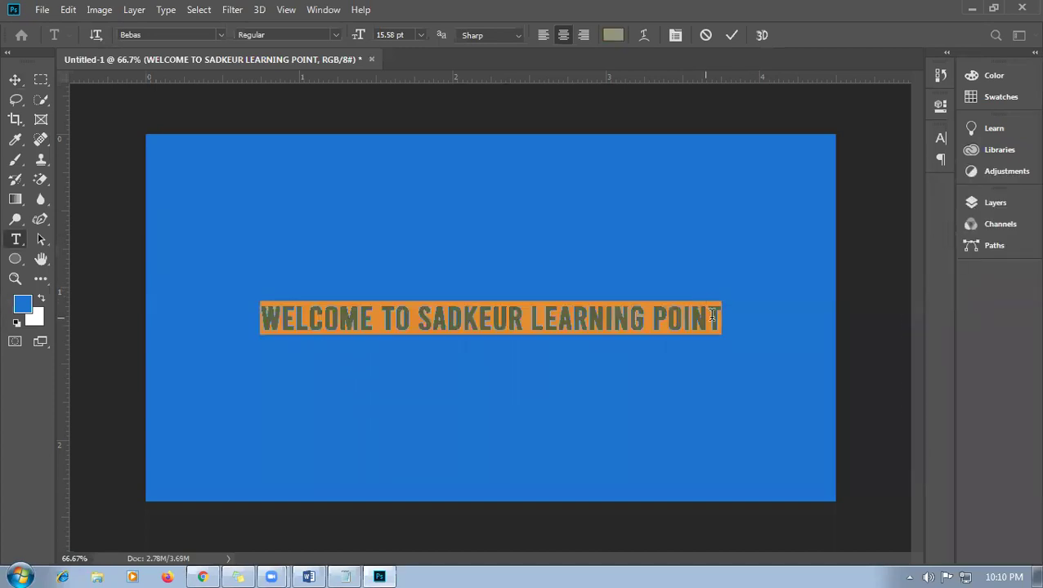
pyautogui.click(712, 316)
pyautogui.click(14, 79)
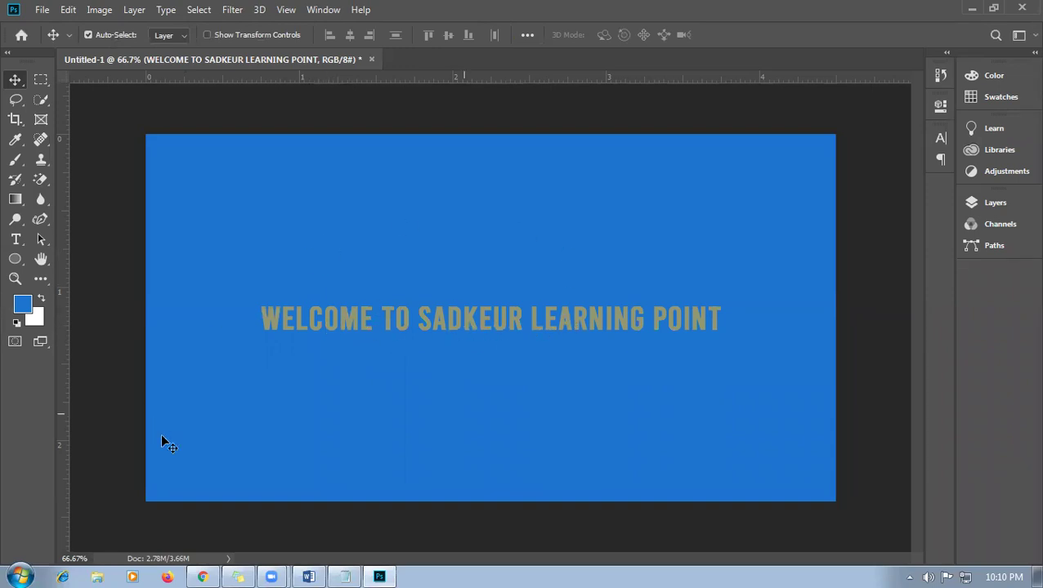
# - Switch to Adobe Color and copy the hex code #943A34 of the dark red swatch E
pyautogui.click(204, 575)
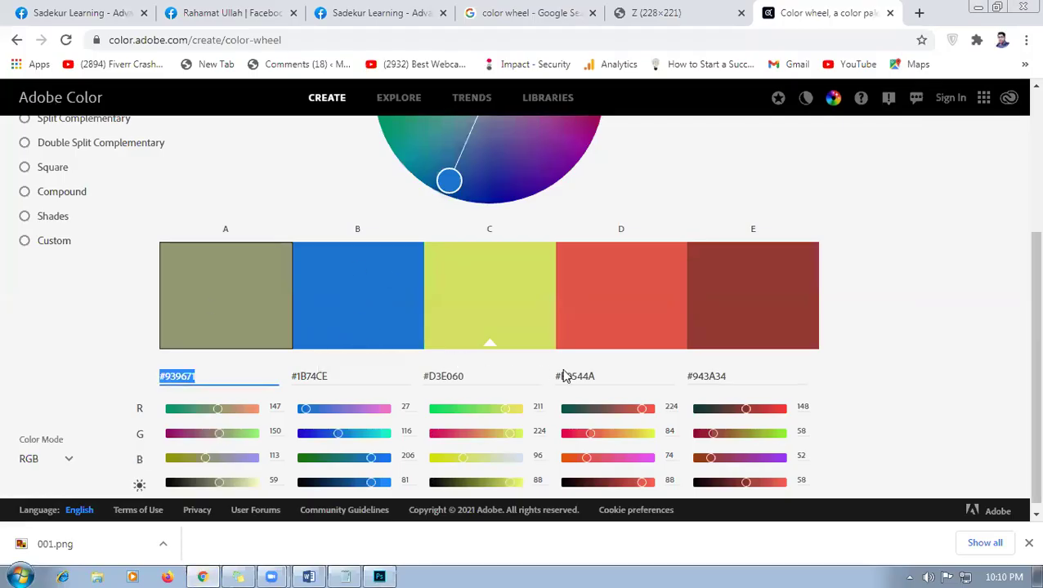
pyautogui.click(620, 375)
pyautogui.click(719, 376)
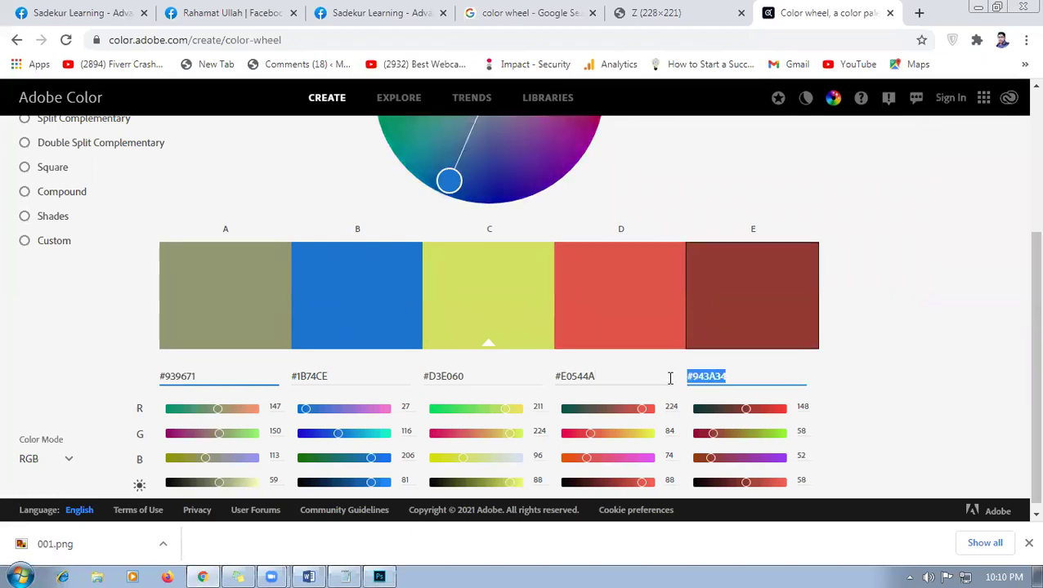
pyautogui.rightClick(709, 376)
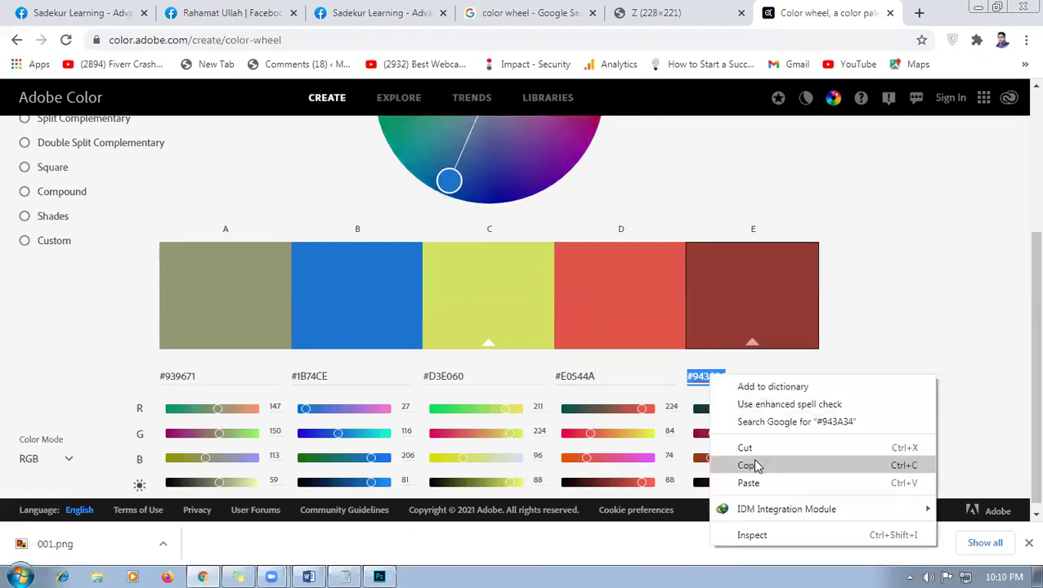
pyautogui.click(753, 466)
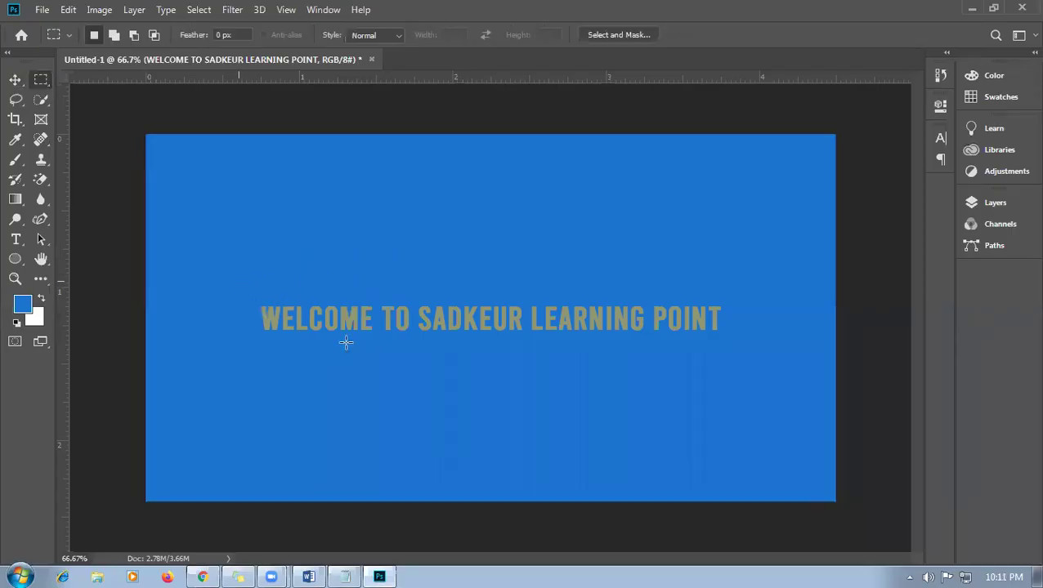
# - In Photoshop, marquee-select a rectangle around the headline and fill it with the foreground blue on a new layer beneath the text
pyautogui.moveTo(233, 276); pyautogui.dragTo(754, 362)
pyautogui.click(997, 202)
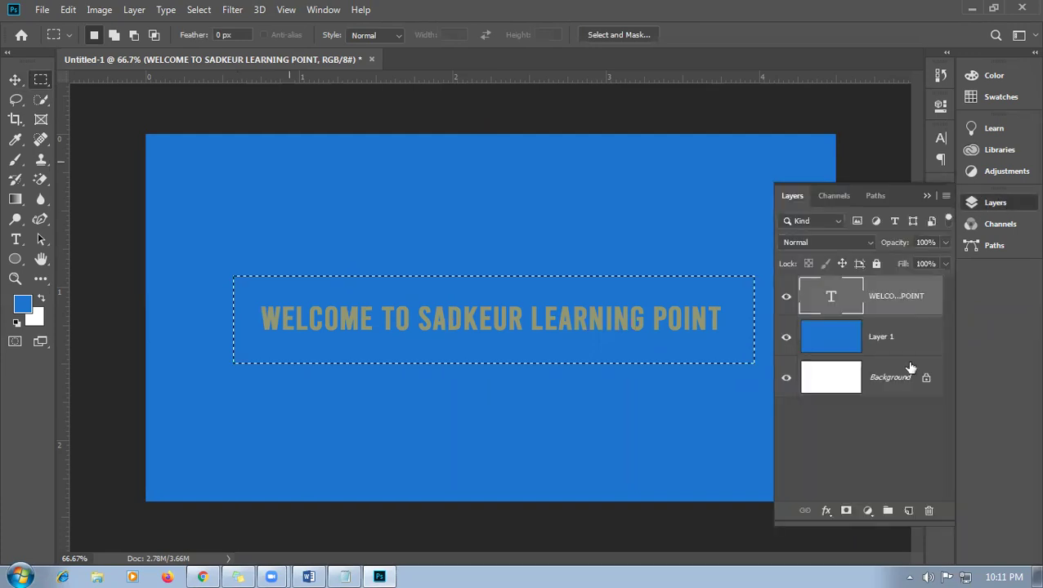
pyautogui.keyDown('ctrl'); pyautogui.click(908, 511); pyautogui.keyUp('ctrl')
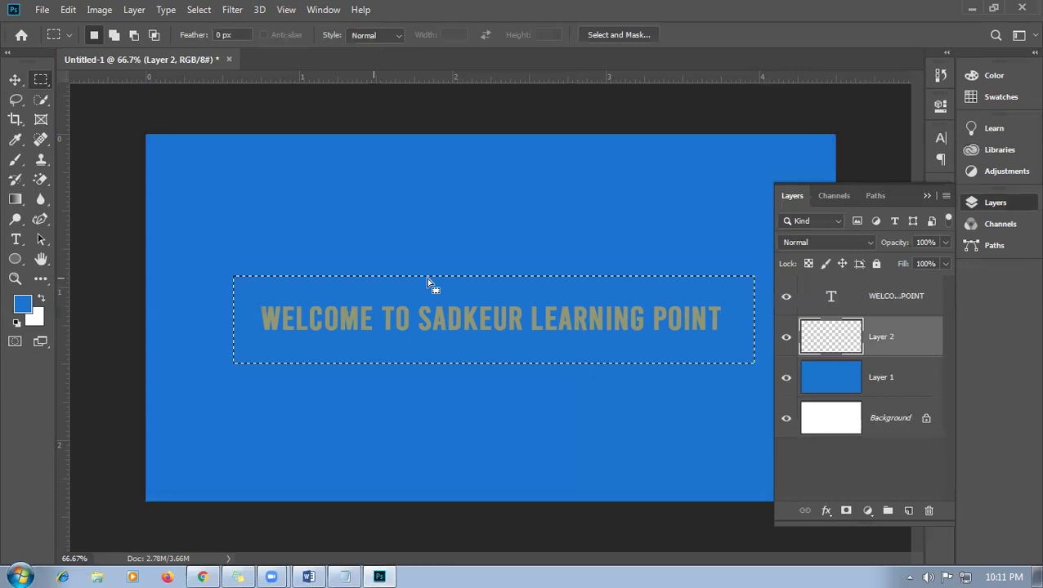
pyautogui.hotkey('alt', 'BackSpace')
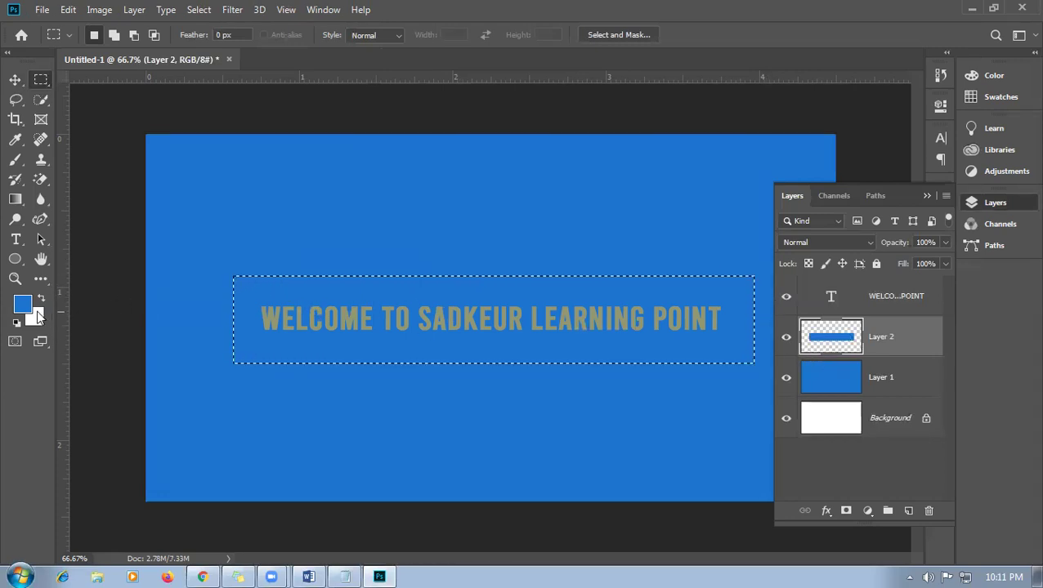
# - Set the foreground color to #943A34, refill the rectangle behind the headline with it and deselect
pyautogui.click(22, 304)
pyautogui.hotkey('ctrl', 'v')
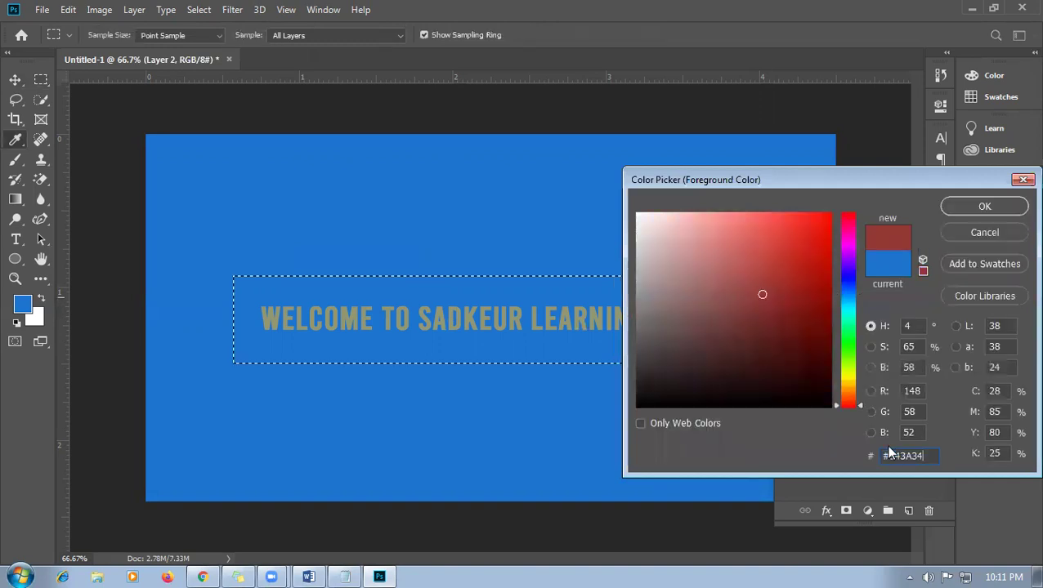
pyautogui.click(980, 206)
pyautogui.hotkey('alt', 'BackSpace')
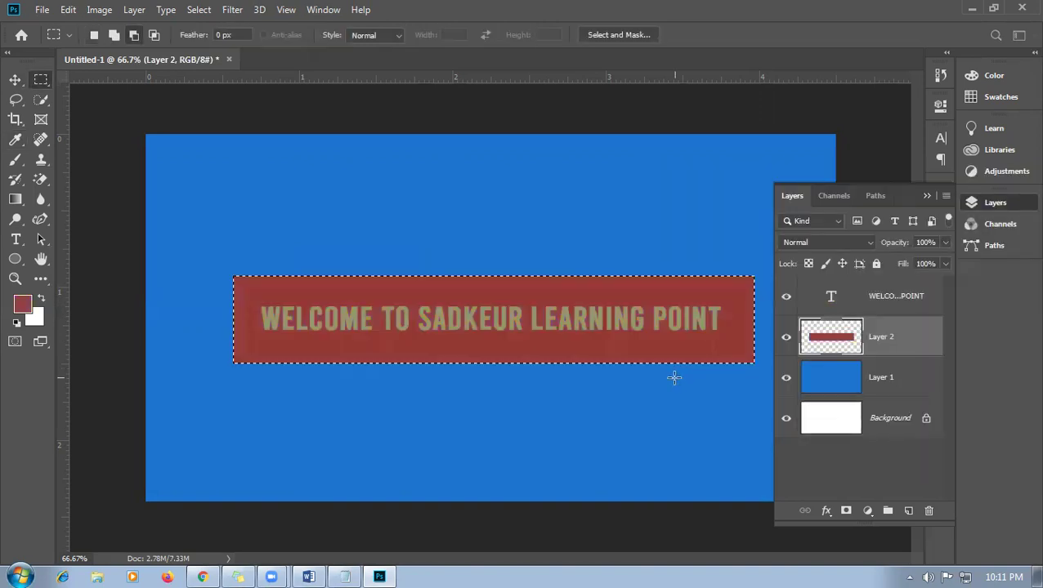
pyautogui.hotkey('ctrl', 'd')
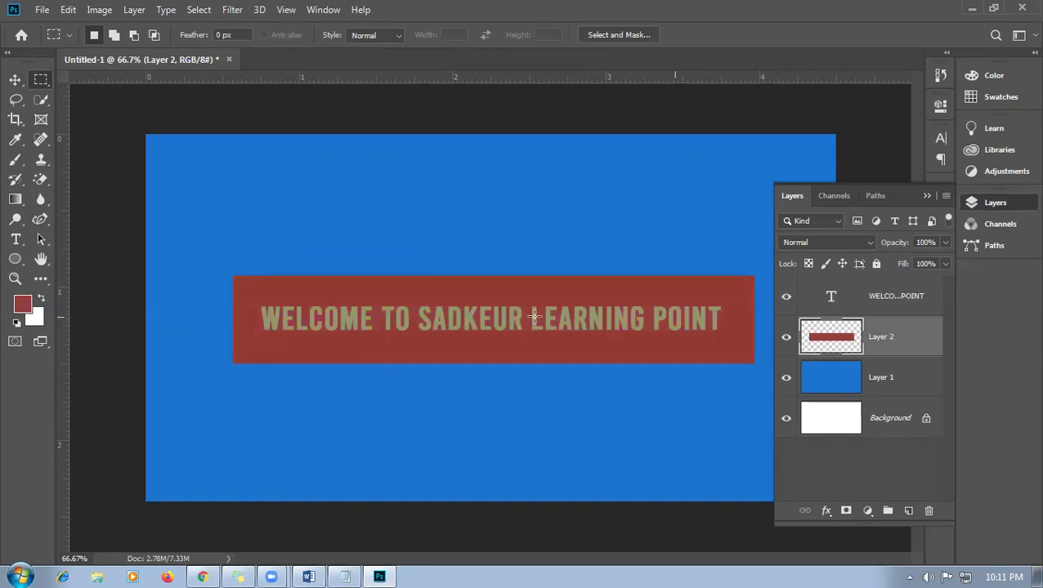
# - Switch to Adobe Color and copy the hex code #D3E060 of the yellow-green swatch C
pyautogui.click(200, 576)
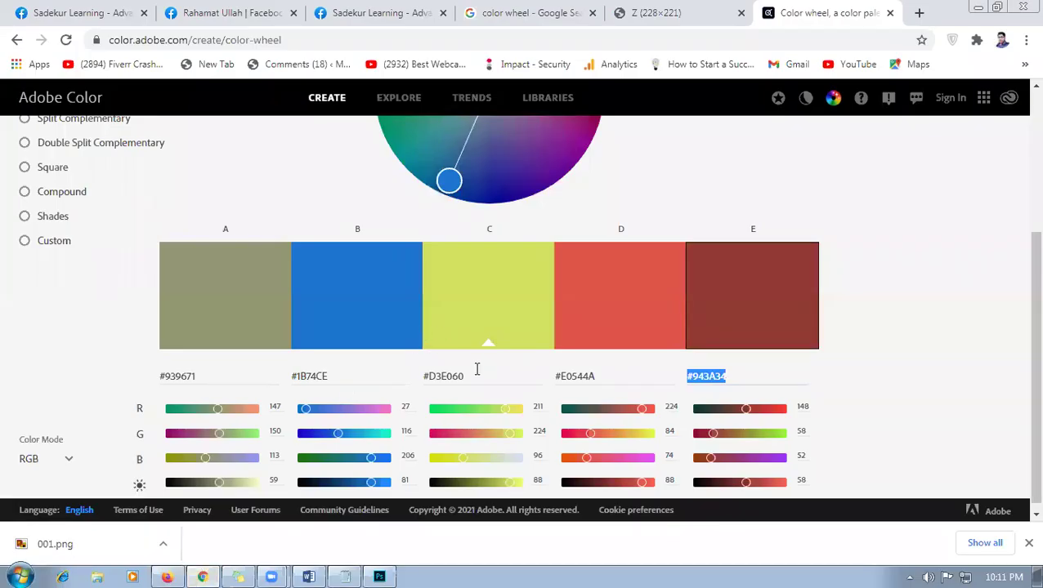
pyautogui.click(482, 376)
pyautogui.click(444, 376)
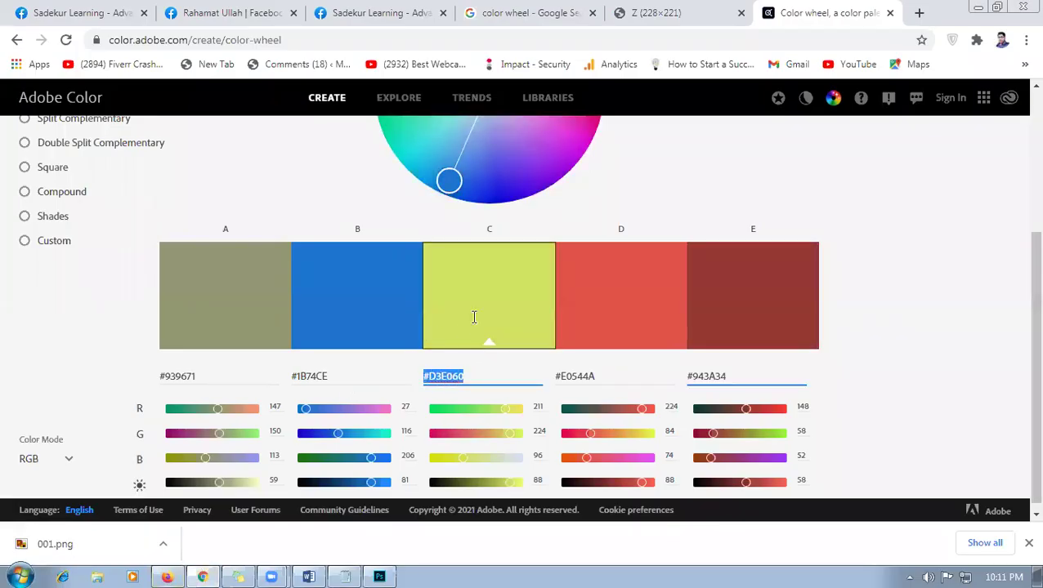
pyautogui.rightClick(446, 379)
pyautogui.click(479, 467)
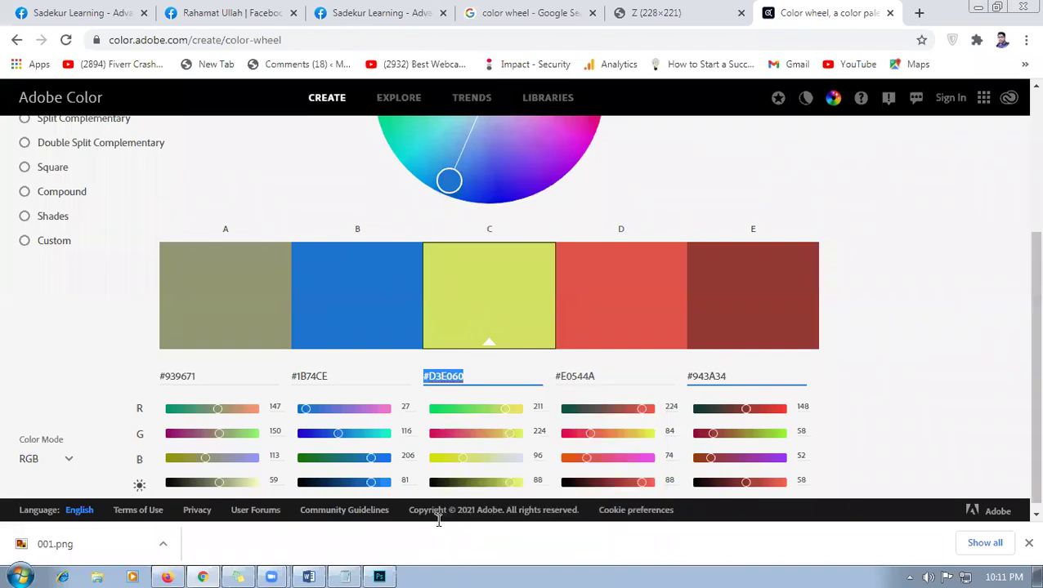
# - Switch to Photoshop and recolor the headline text with the copied hex code #D3E060
pyautogui.click(380, 575)
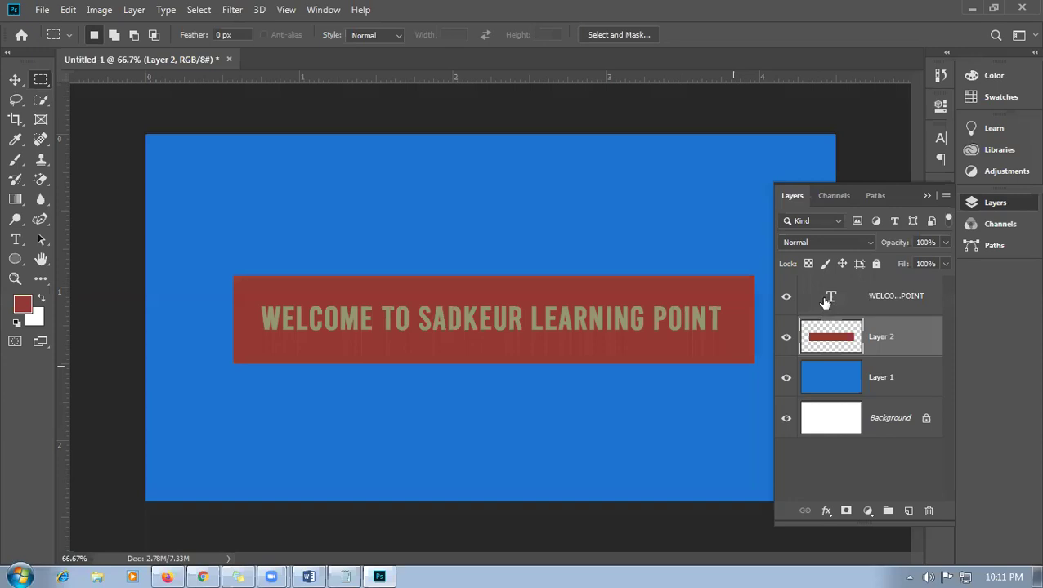
pyautogui.doubleClick(827, 302)
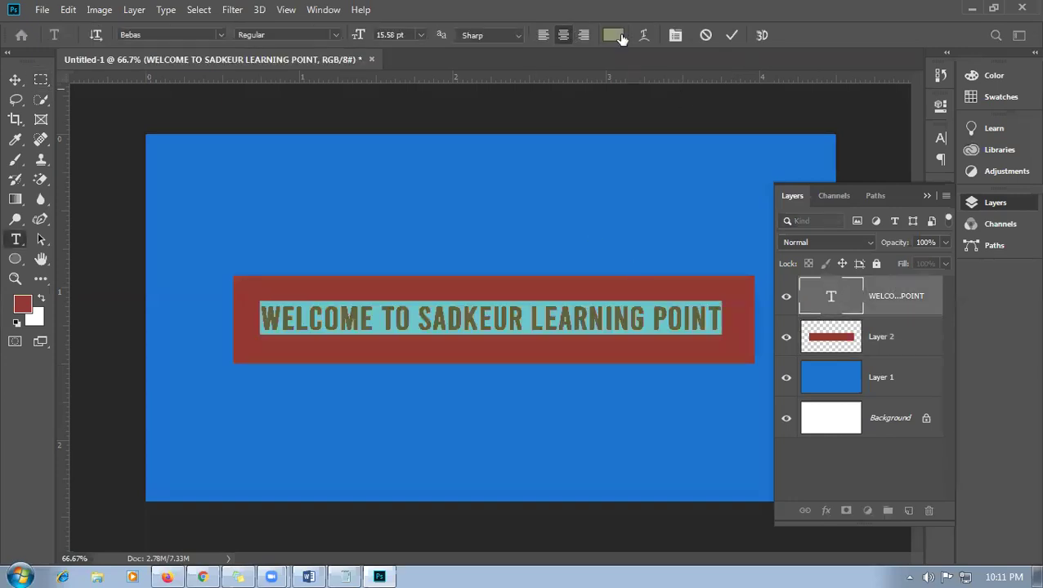
pyautogui.click(615, 35)
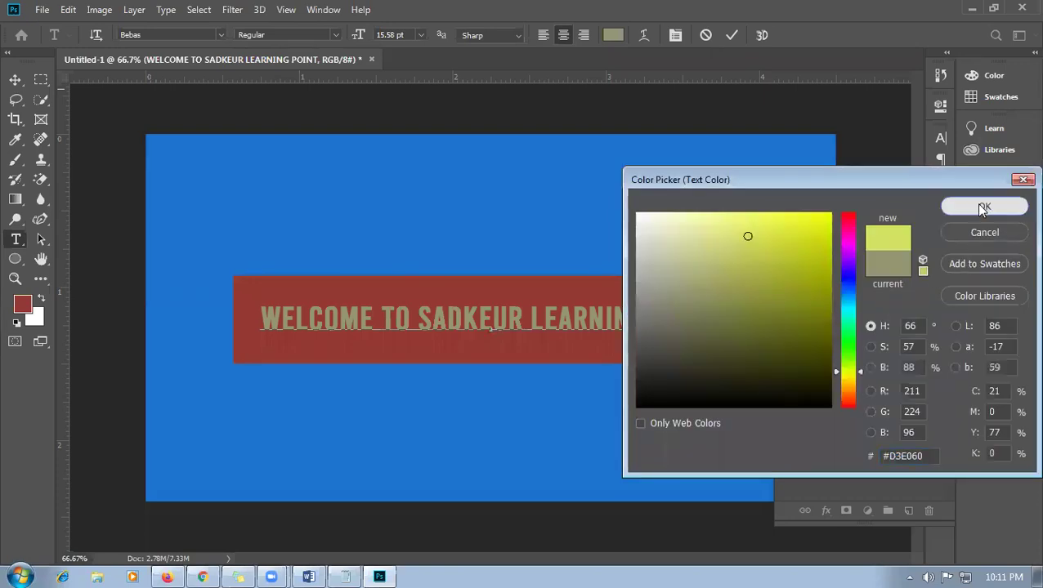
pyautogui.click(985, 207)
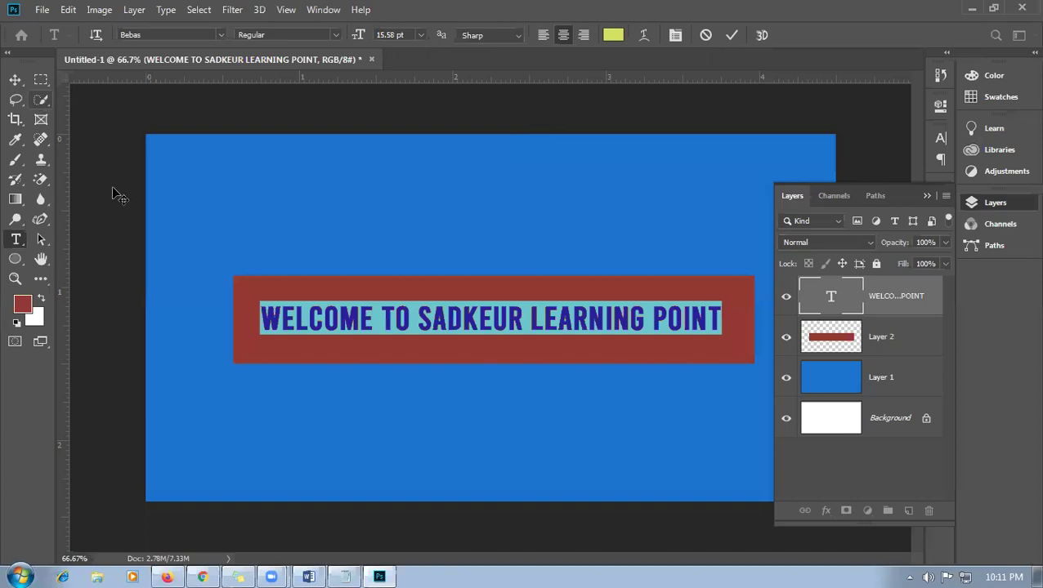
# - Commit the headline's text edit and add a Hue/Saturation adjustment layer above all layers
pyautogui.hotkey('ctrl', 'Return')
pyautogui.press('v')
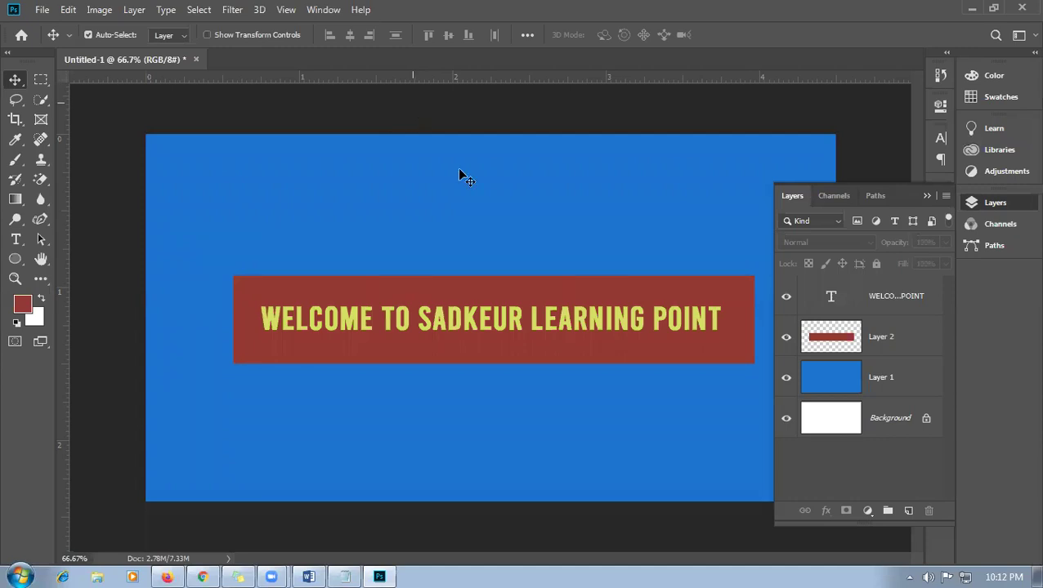
pyautogui.click(926, 197)
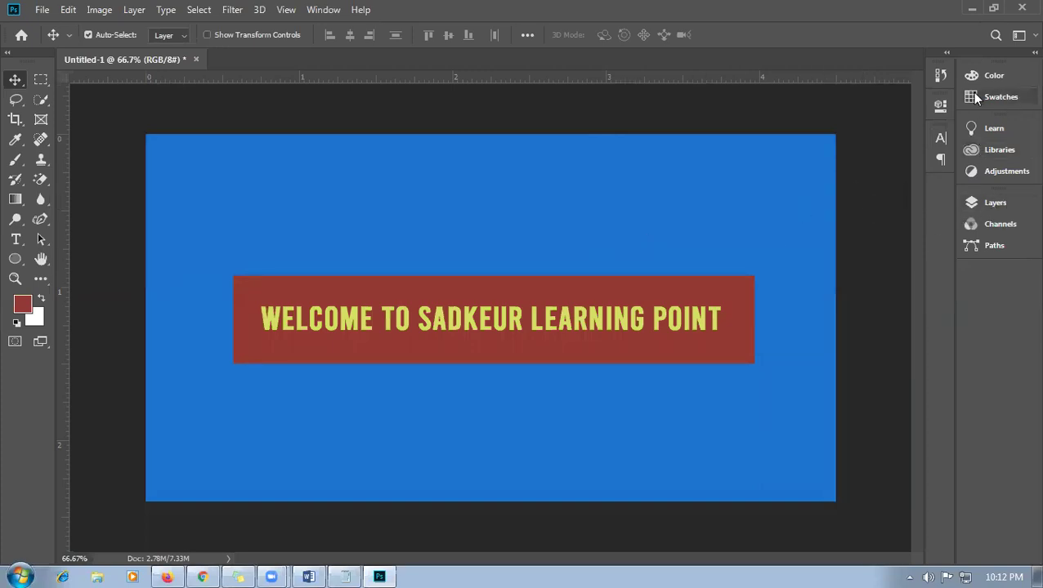
pyautogui.click(990, 175)
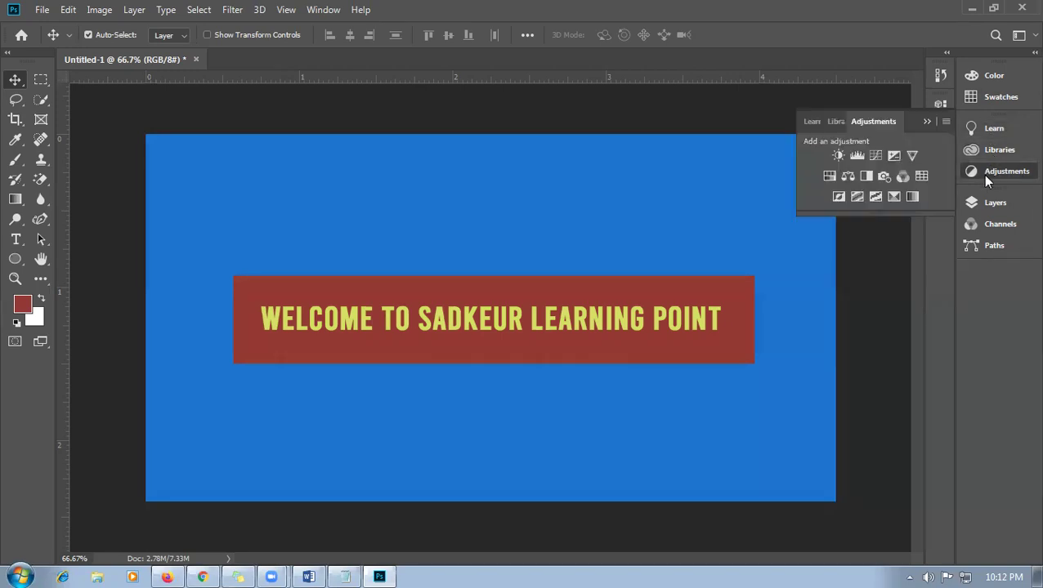
pyautogui.click(829, 177)
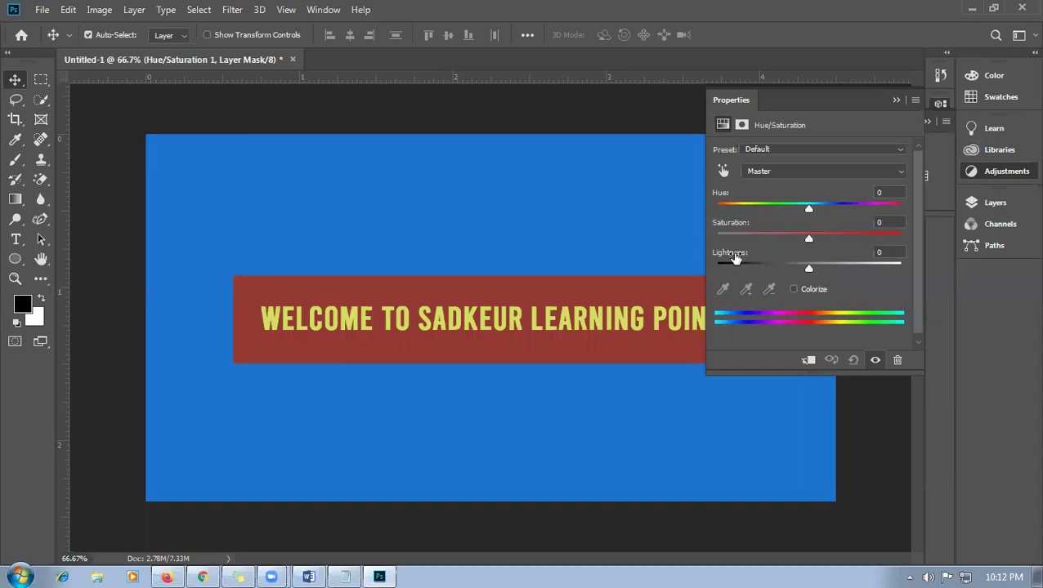
# - Try various Hue shifts on the whole banner with the Hue/Saturation adjustment, from +70 down to -33
pyautogui.click(820, 206)
pyautogui.click(843, 206)
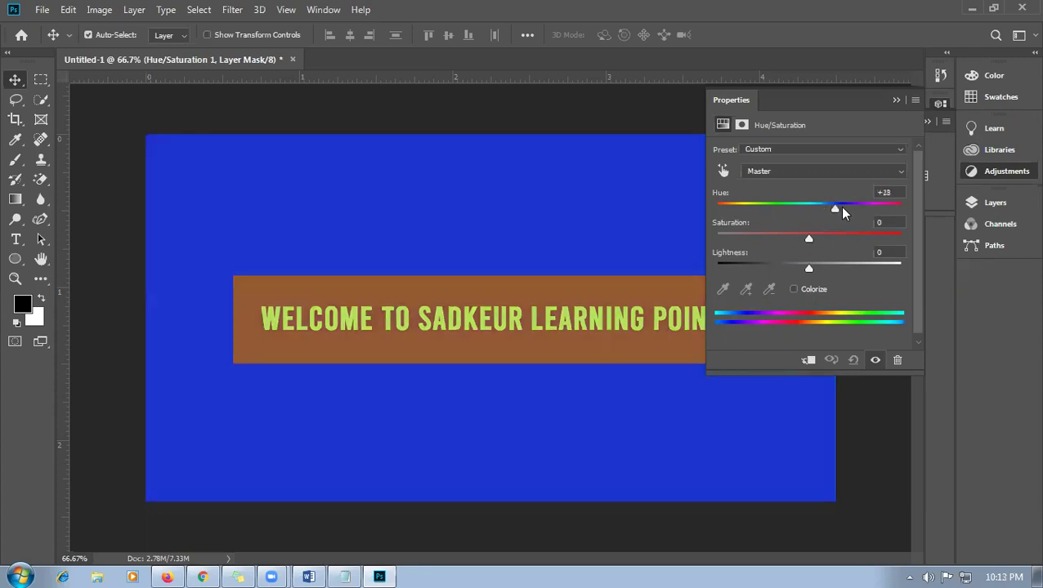
pyautogui.click(840, 206)
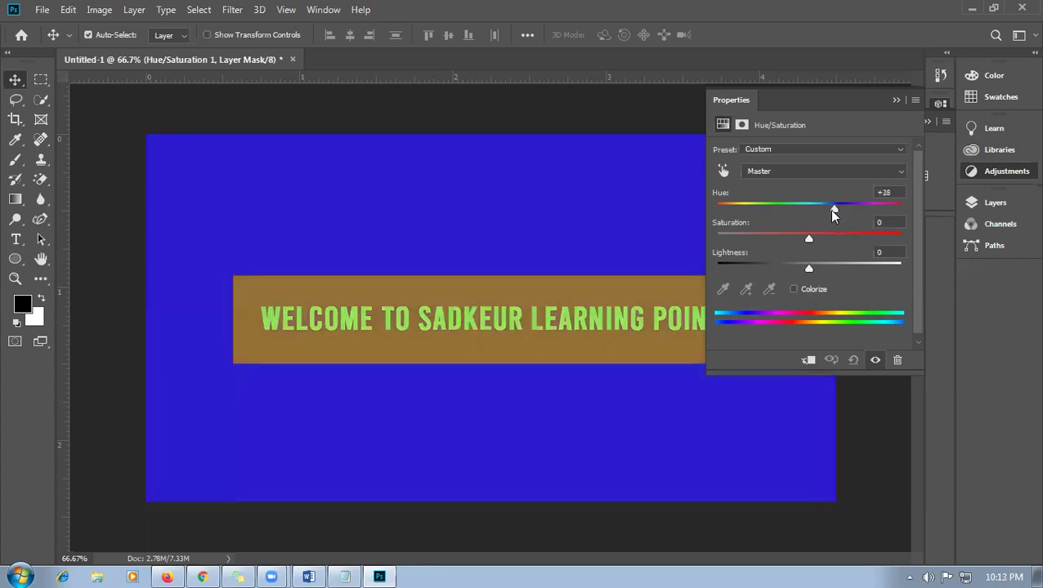
pyautogui.click(826, 209)
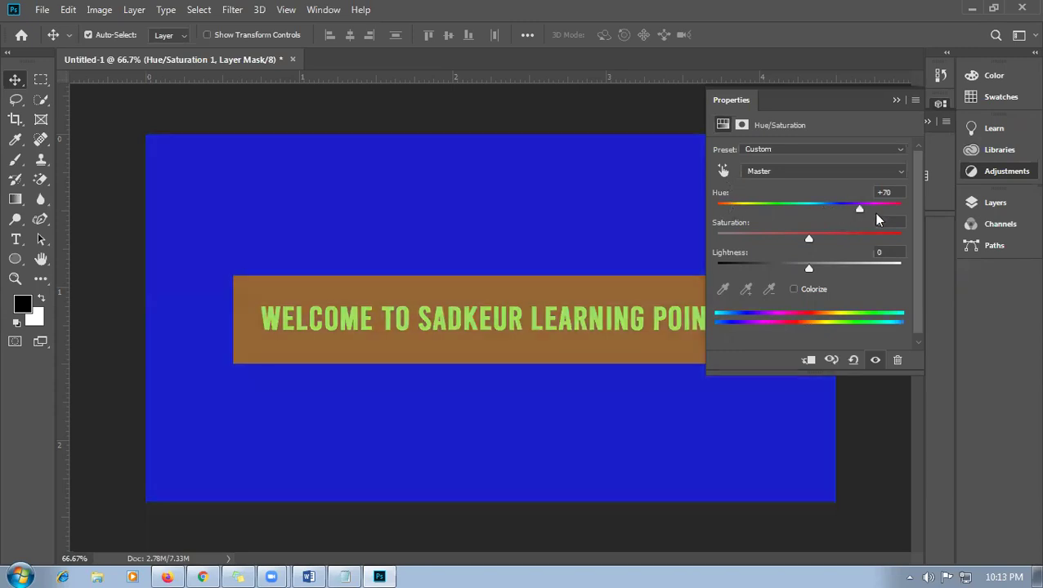
pyautogui.click(856, 213)
pyautogui.click(818, 221)
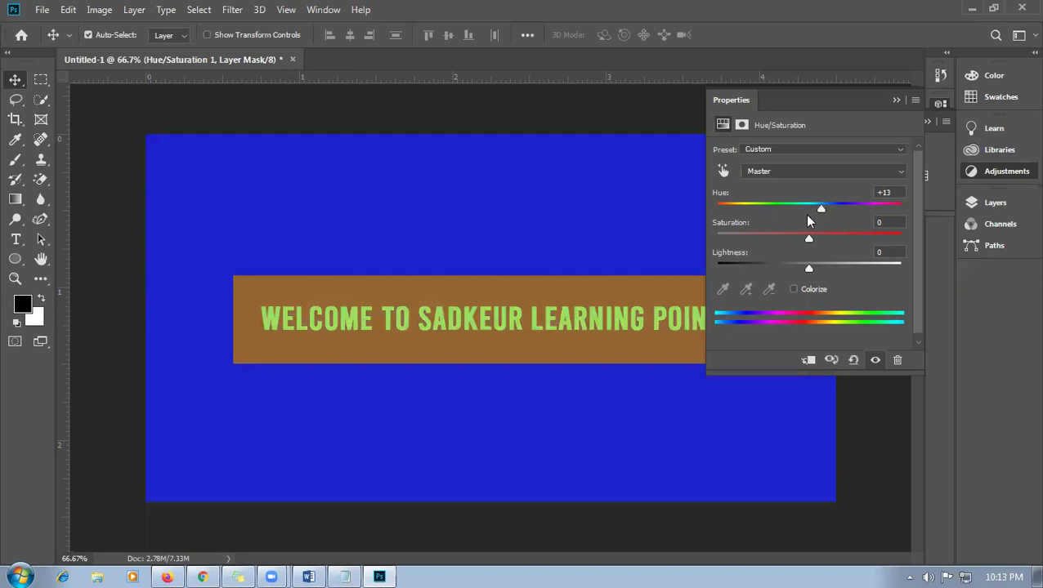
pyautogui.click(790, 221)
pyautogui.click(791, 215)
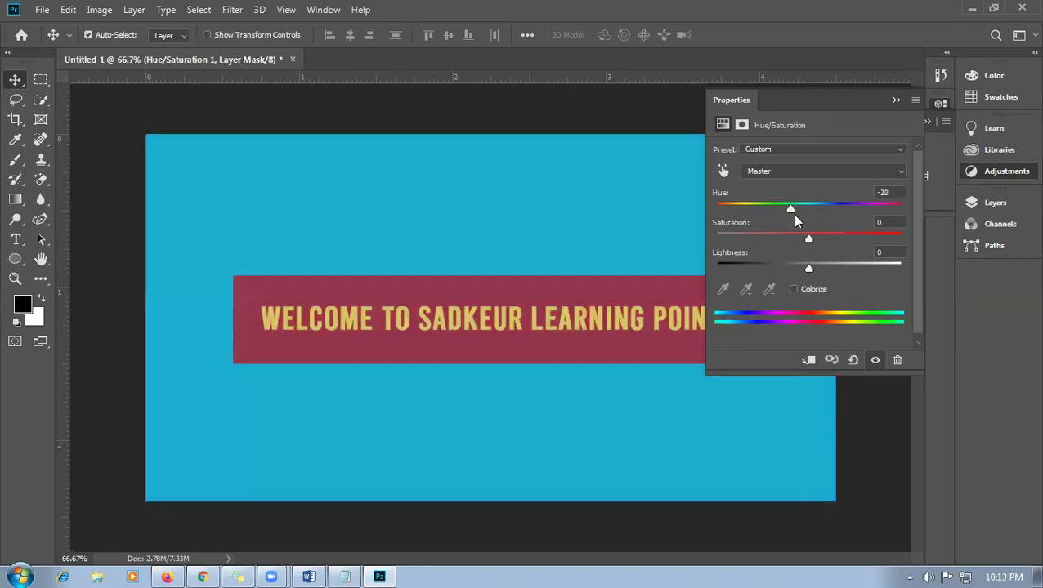
pyautogui.click(780, 216)
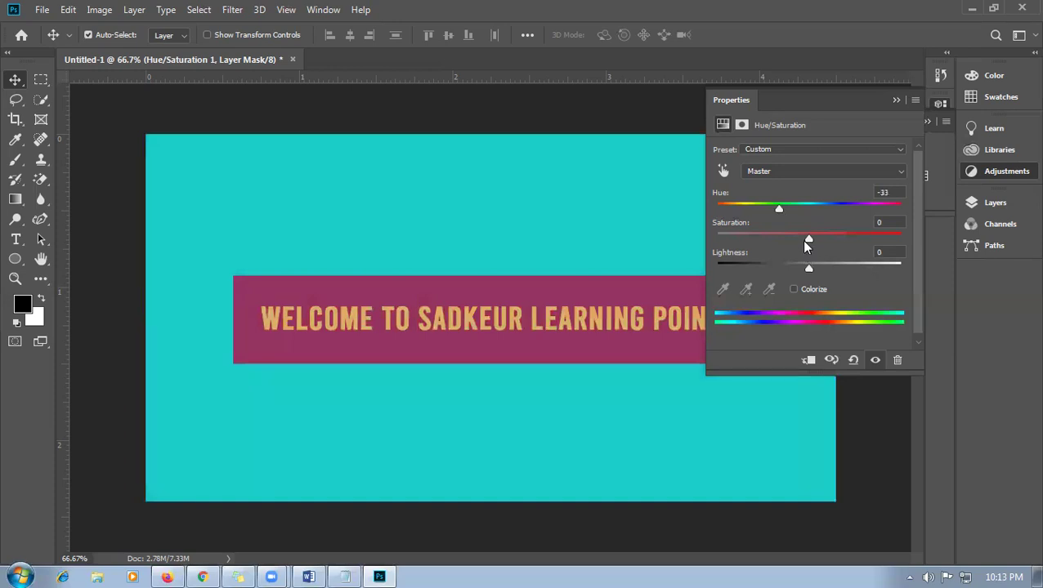
# - Set the banner-wide Hue/Saturation adjustment to saturation +3 and hue -18 on the Master range
pyautogui.moveTo(808, 237); pyautogui.dragTo(817, 237)
pyautogui.click(872, 236)
pyautogui.click(773, 237)
pyautogui.moveTo(773, 237); pyautogui.dragTo(759, 237)
pyautogui.click(809, 237)
pyautogui.click(790, 290)
pyautogui.hotkey('ctrl', 'z')
pyautogui.click(832, 172)
pyautogui.click(799, 169)
pyautogui.moveTo(788, 209)
pyautogui.mouseDown()
pyautogui.moveTo(801, 210)
pyautogui.moveTo(791, 209)
pyautogui.mouseUp()
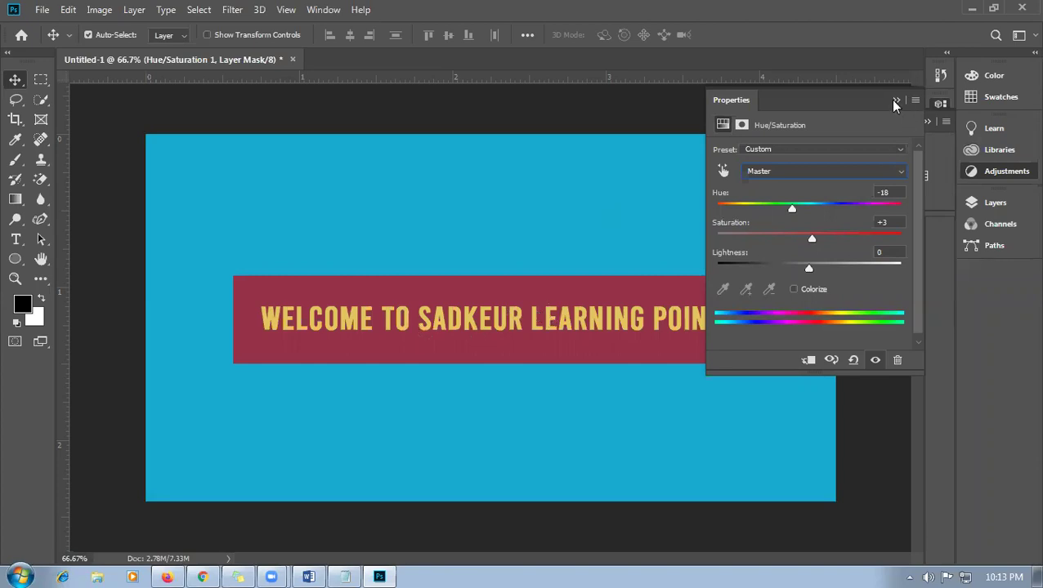
# - Select the blue background layer, Layer 1, and load its pixels as a selection
pyautogui.click(994, 206)
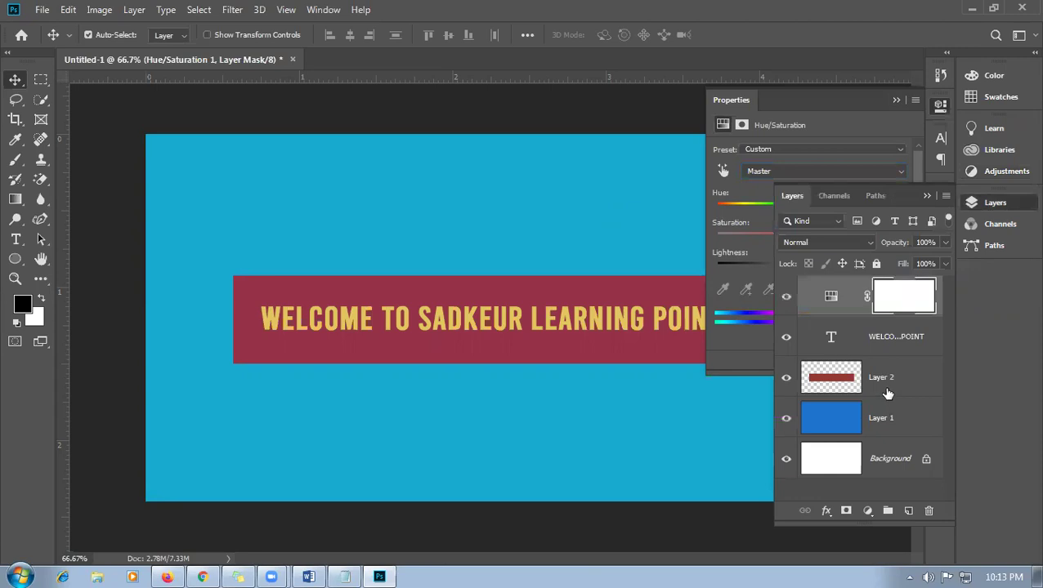
pyautogui.click(298, 437)
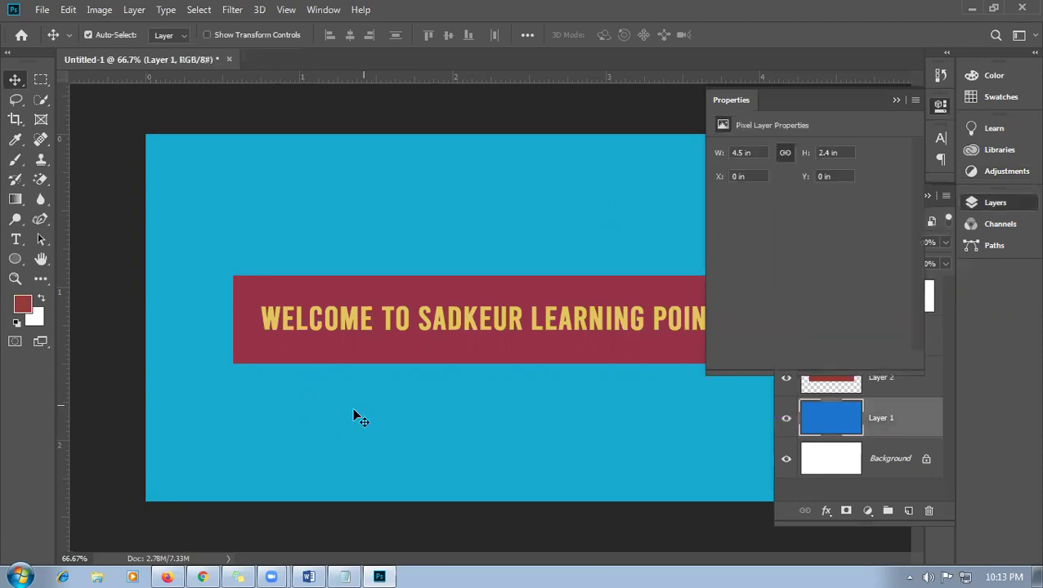
pyautogui.press('ctrl')
pyautogui.keyDown('ctrl'); pyautogui.click(824, 421); pyautogui.keyUp('ctrl')
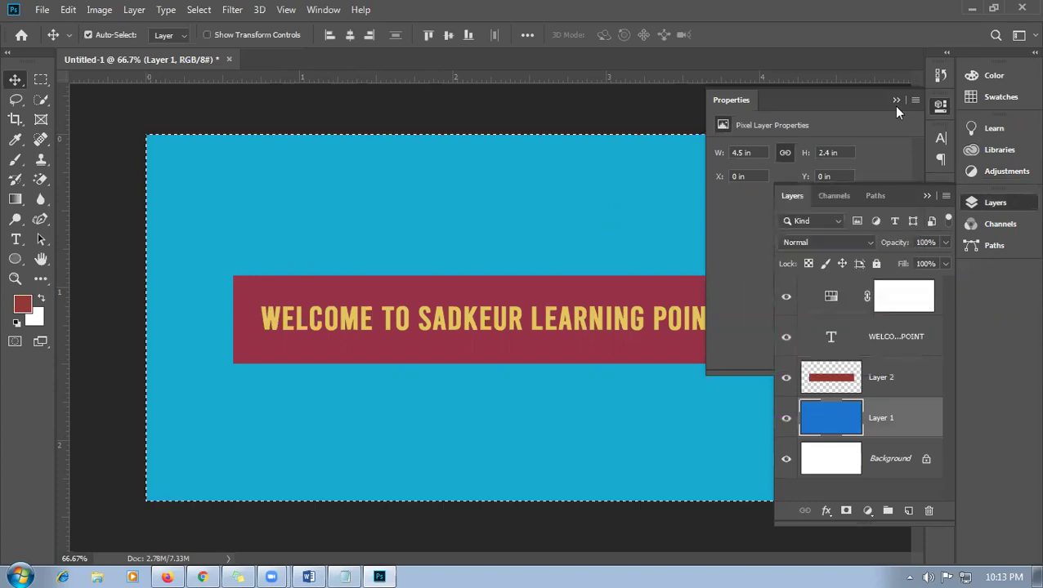
pyautogui.click(896, 100)
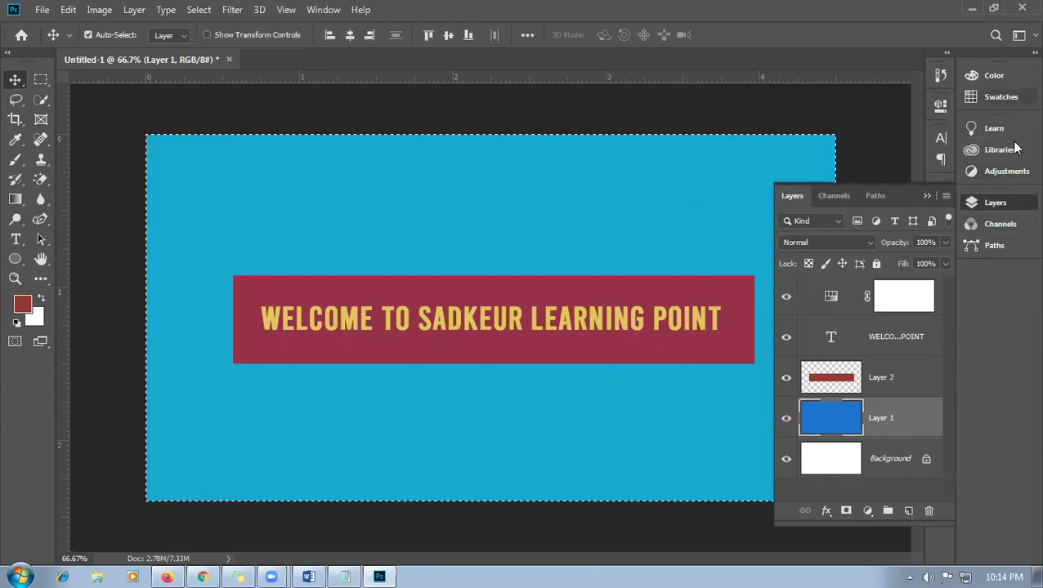
# - Add a second Hue/Saturation adjustment directly above Layer 1, with hue -3 and increased saturation
pyautogui.click(980, 170)
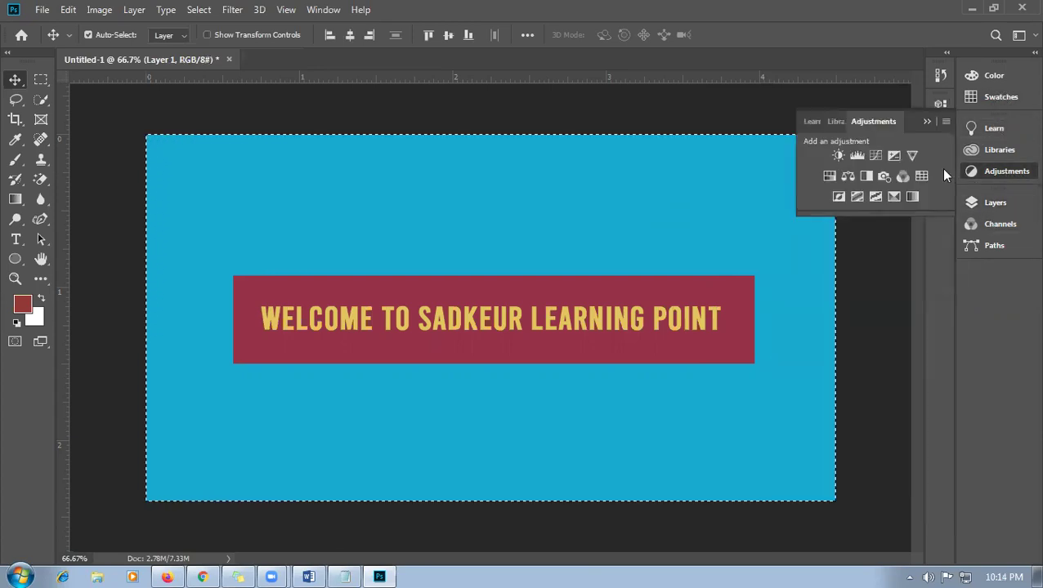
pyautogui.click(829, 175)
pyautogui.moveTo(804, 206); pyautogui.dragTo(824, 240)
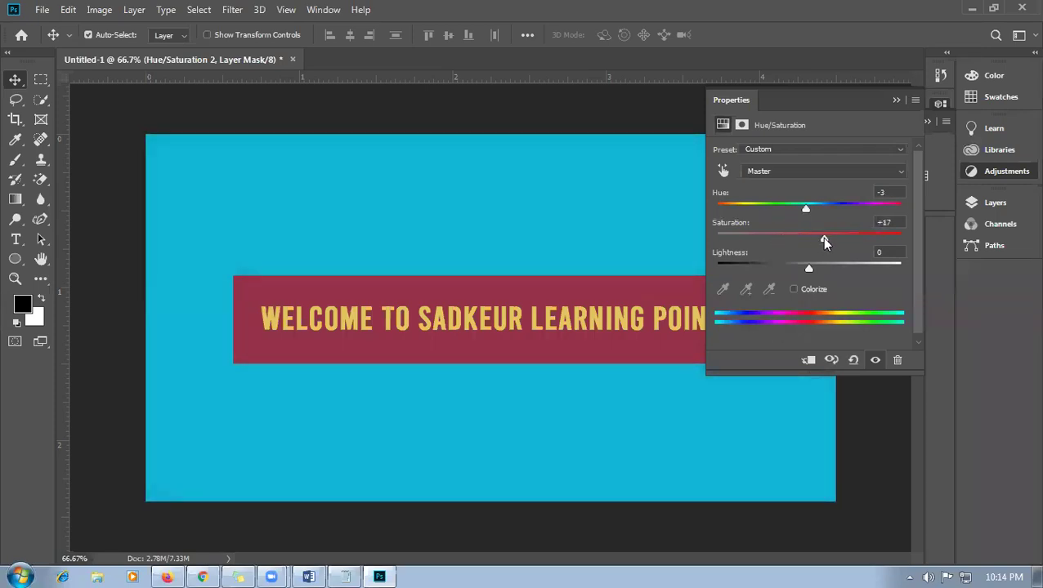
pyautogui.click(895, 100)
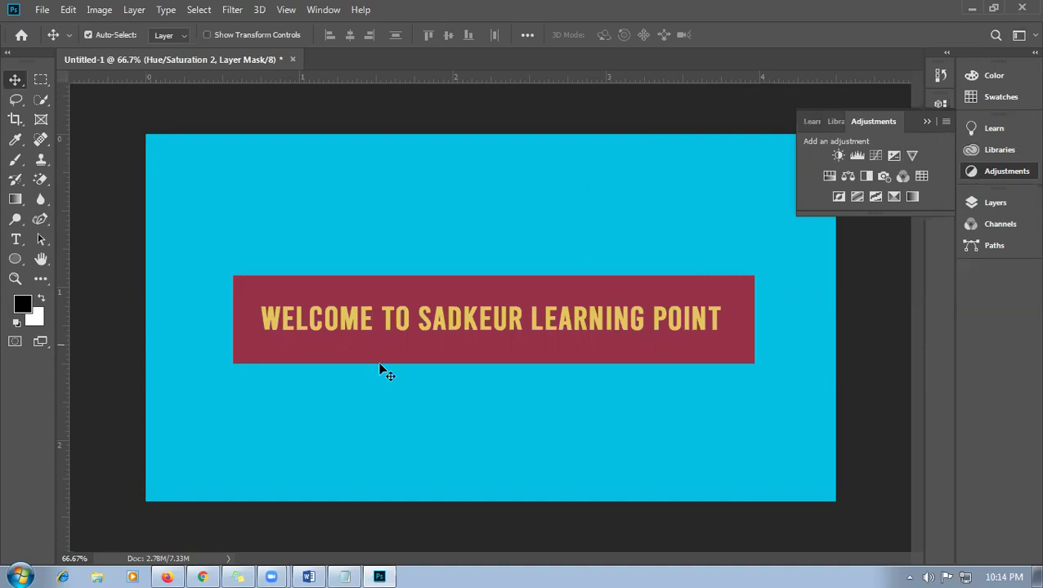
# - Switch to Adobe Color, apply the Complementary harmony rule and shift the color handles on the wheel
pyautogui.click(202, 576)
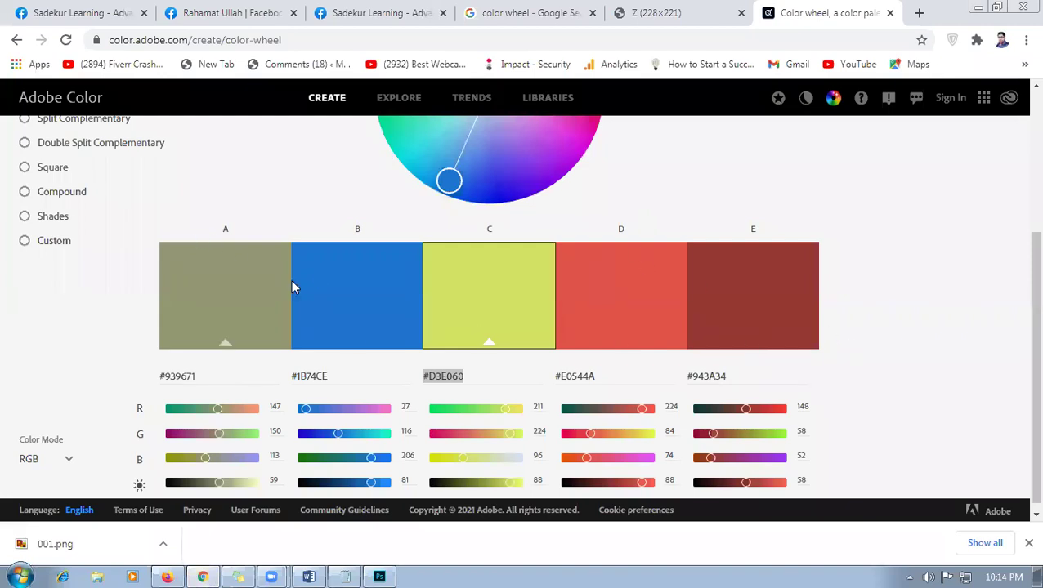
pyautogui.scroll(3, 290, 286)
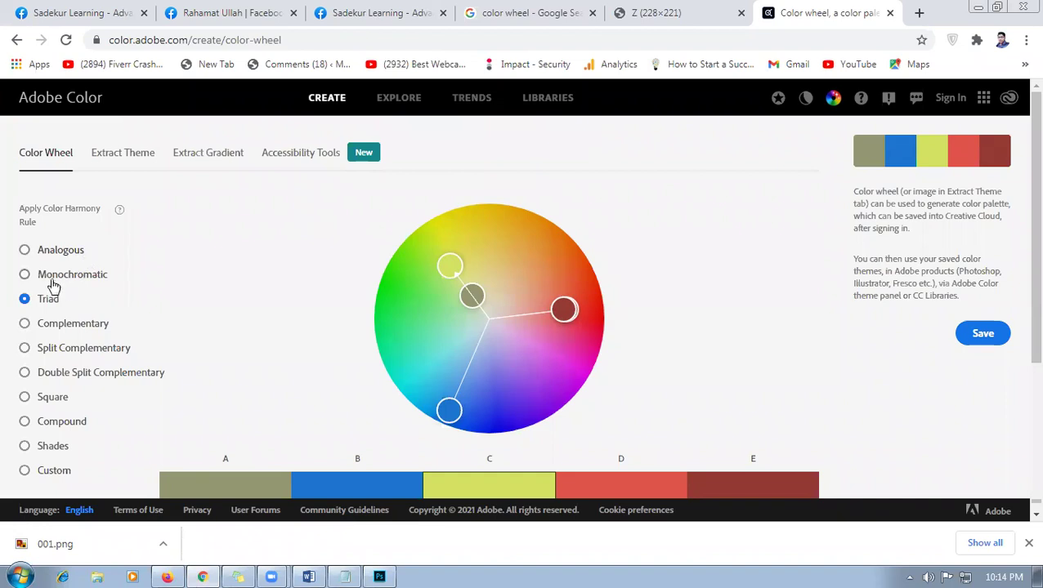
pyautogui.scroll(-1, 49, 278)
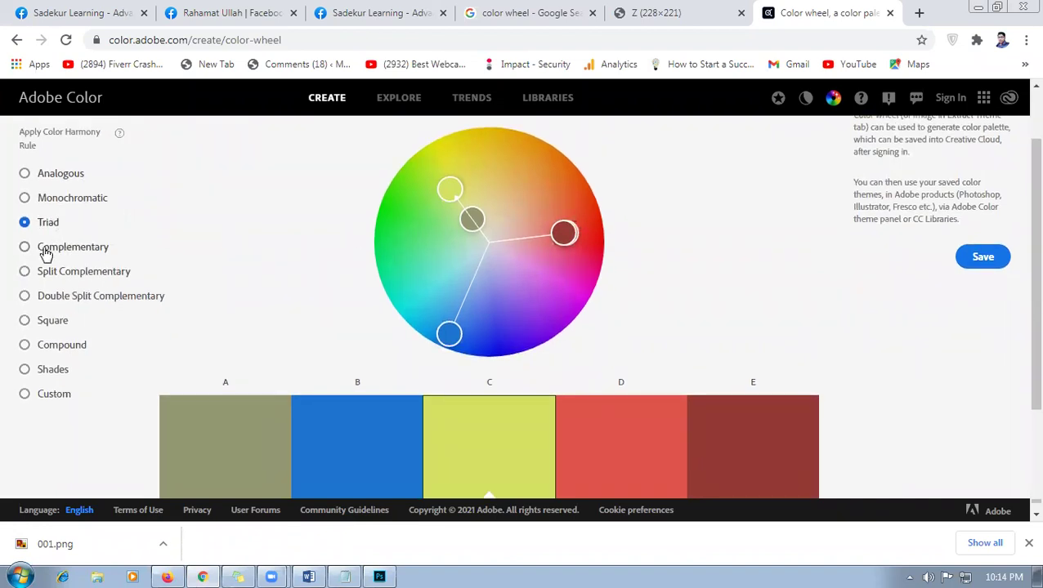
pyautogui.click(59, 254)
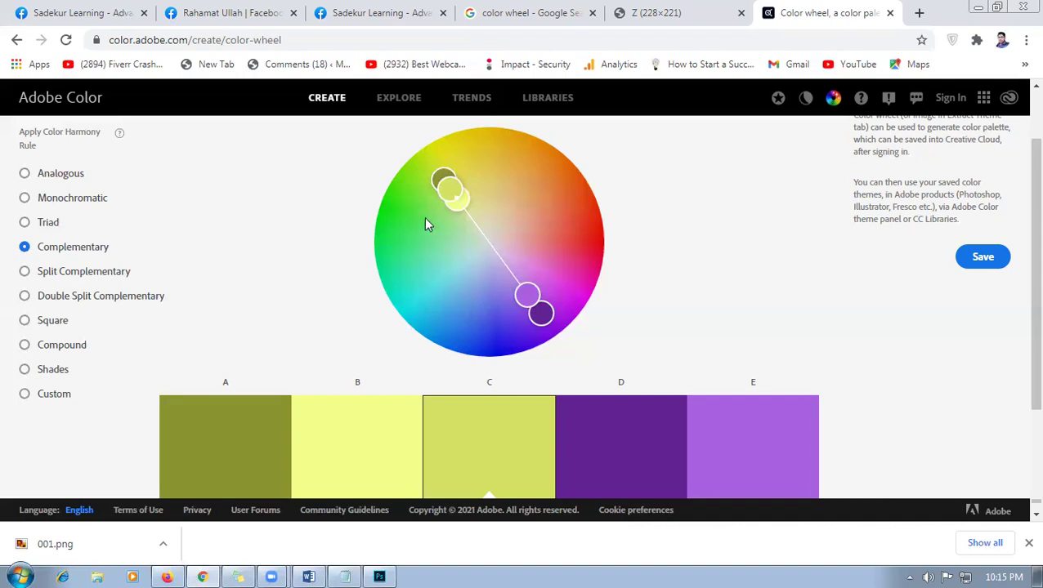
pyautogui.moveTo(541, 291); pyautogui.dragTo(462, 199)
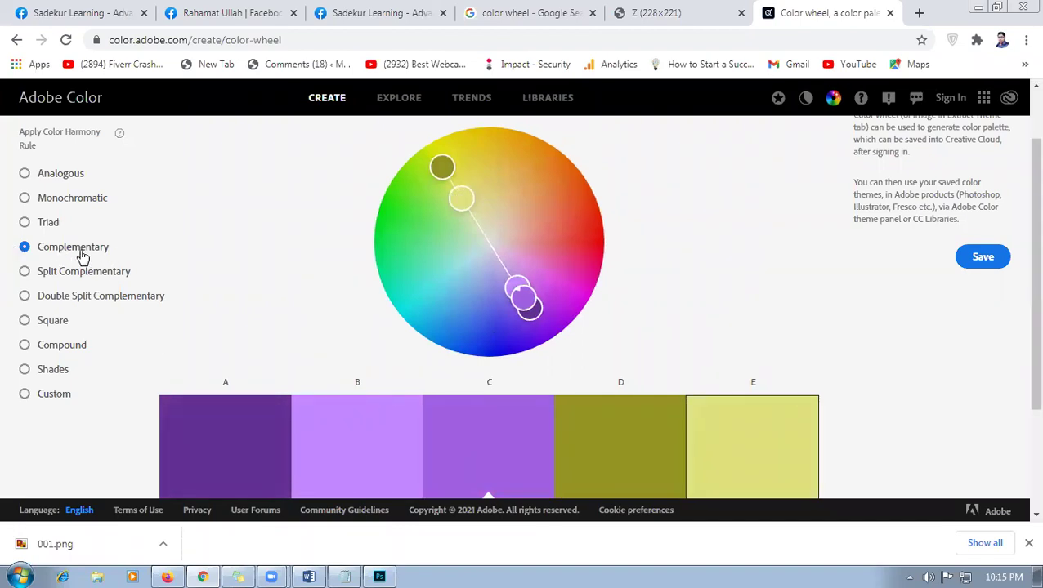
# - Compare the Triad, Complementary and Split Complementary harmony rules, ending on Split Complementary
pyautogui.click(47, 226)
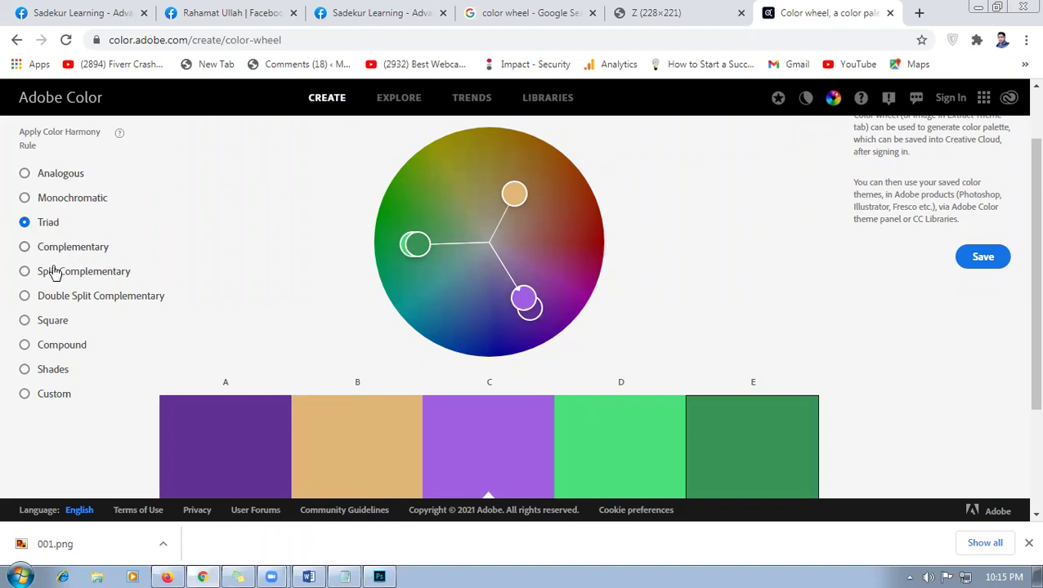
pyautogui.click(34, 279)
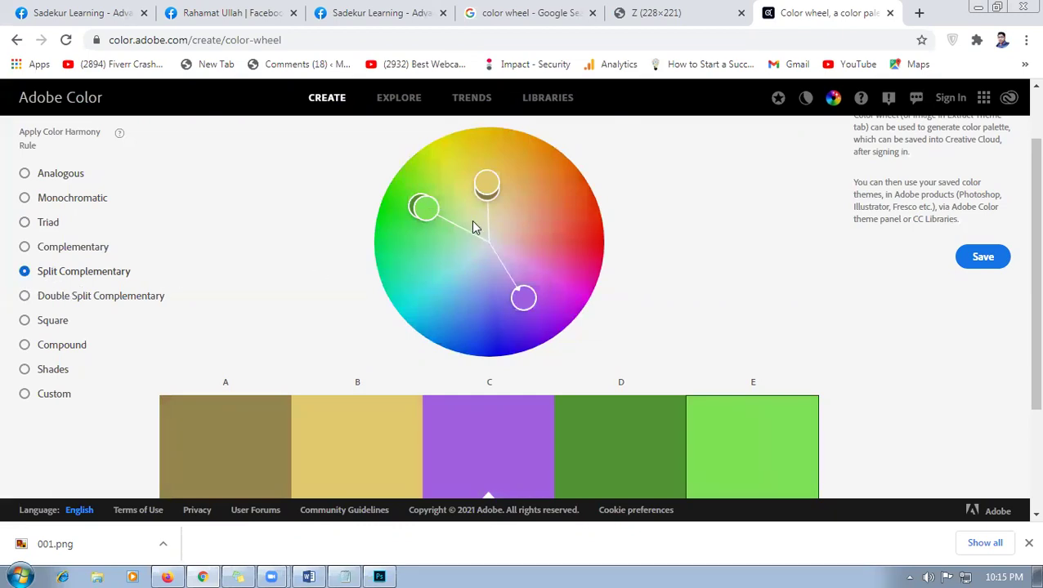
pyautogui.click(59, 251)
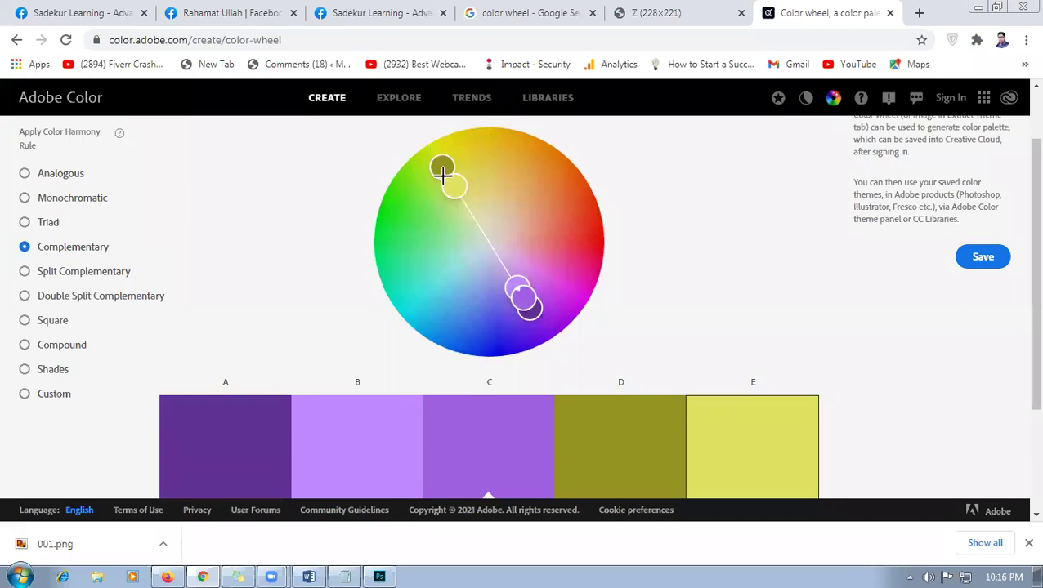
pyautogui.click(57, 282)
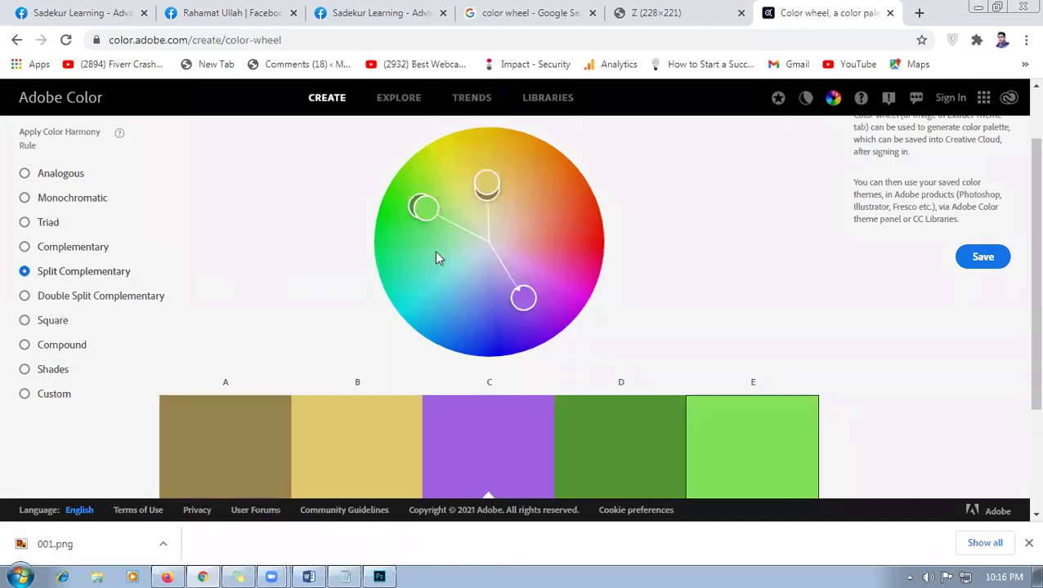
# - Move the Split Complementary base color to the yellow-green #CBE063 and swatch B to the deeper blue #353CE0
pyautogui.click(487, 181)
pyautogui.moveTo(458, 186); pyautogui.dragTo(501, 180)
pyautogui.moveTo(530, 296); pyautogui.dragTo(456, 193)
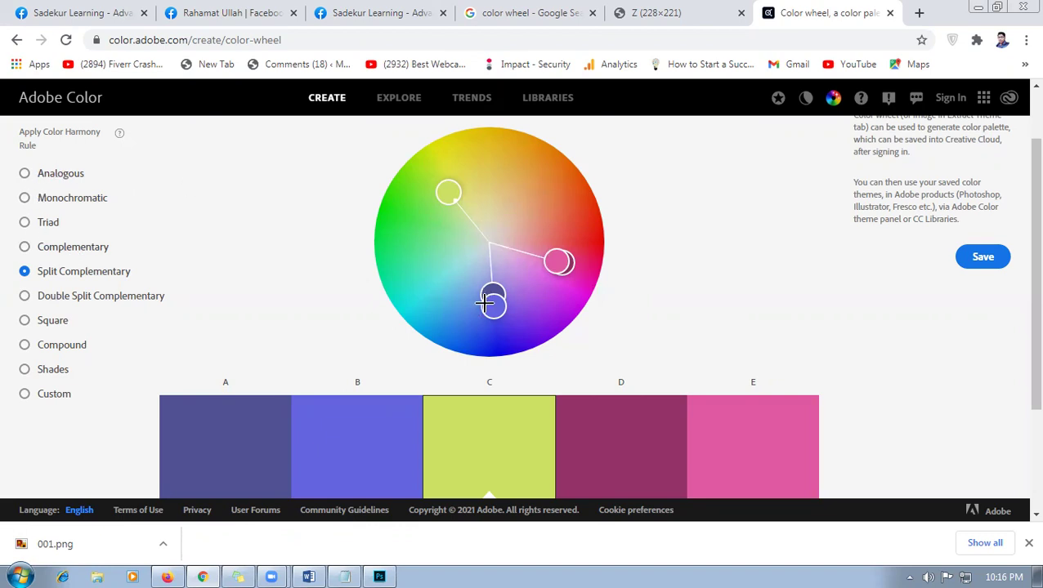
pyautogui.moveTo(495, 303); pyautogui.dragTo(493, 336)
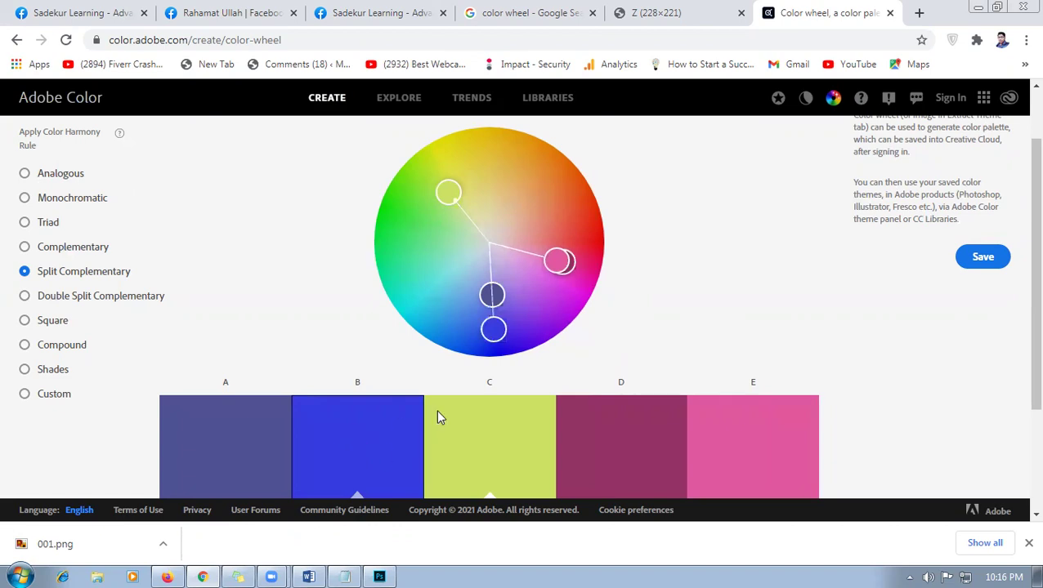
# - Copy the hex code #353CE0 of the blue swatch B
pyautogui.scroll(-2, 496, 376)
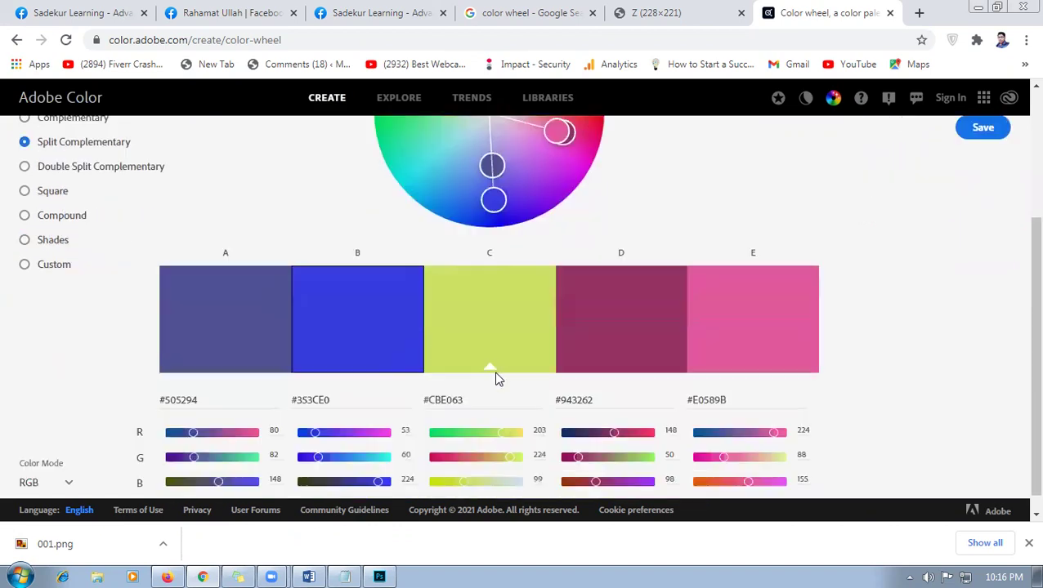
pyautogui.moveTo(359, 370); pyautogui.dragTo(289, 379)
pyautogui.hotkey('ctrl', 'c')
# - Switch to Photoshop, select the backing bar's layer, Layer 2, and load its pixels as a selection
pyautogui.click(378, 574)
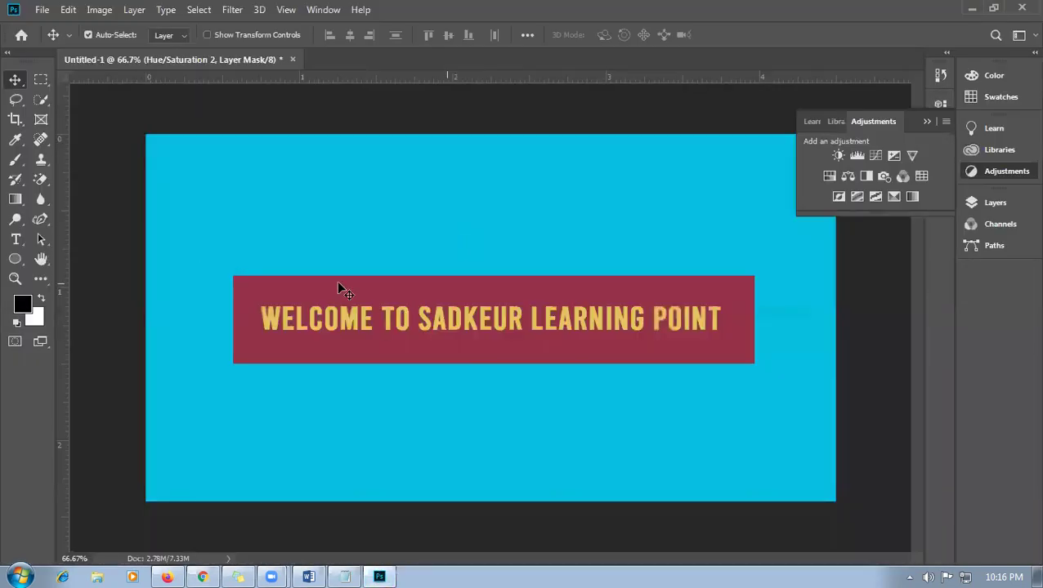
pyautogui.click(995, 202)
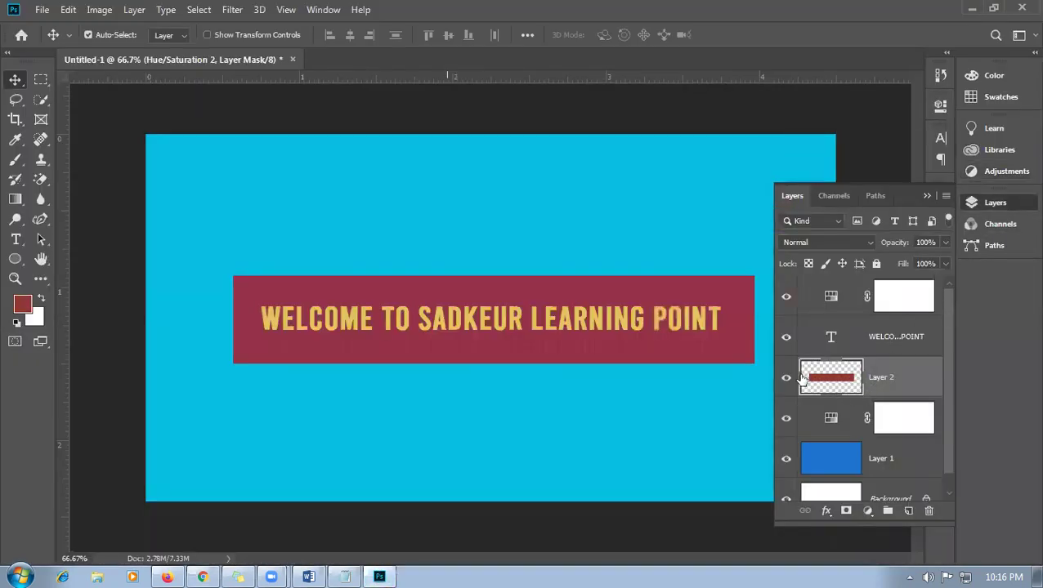
pyautogui.click(828, 380)
pyautogui.keyDown('ctrl'); pyautogui.click(831, 381); pyautogui.keyUp('ctrl')
# - Set the foreground color to the copied hex code #353CE0
pyautogui.click(22, 304)
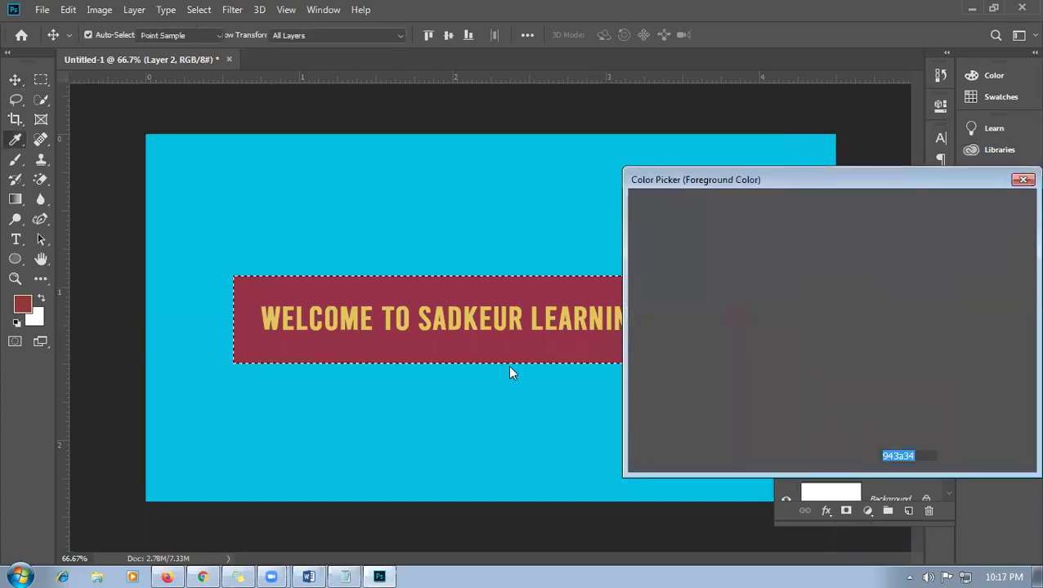
pyautogui.rightClick(895, 458)
pyautogui.click(882, 310)
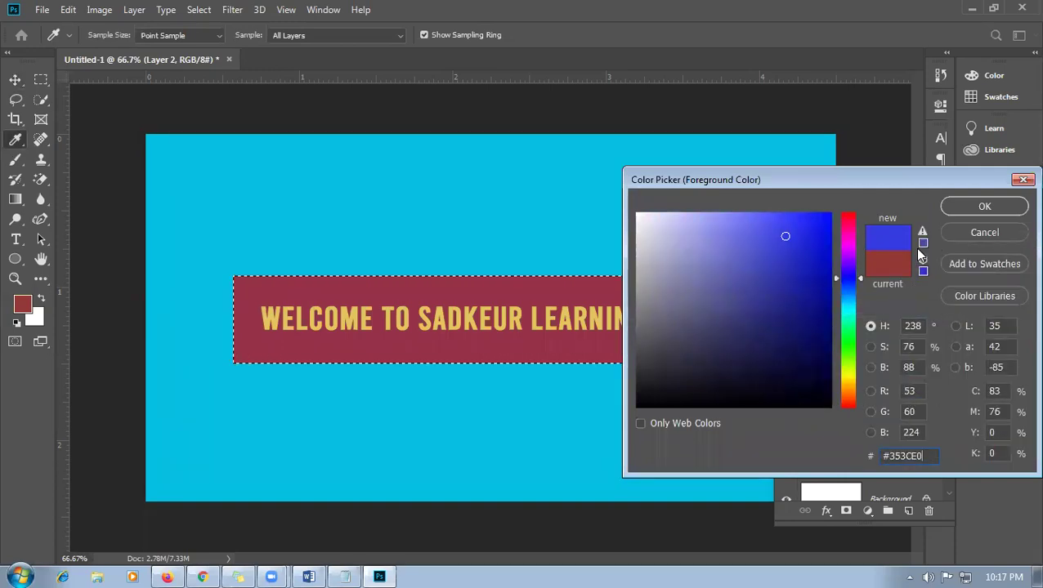
pyautogui.click(984, 207)
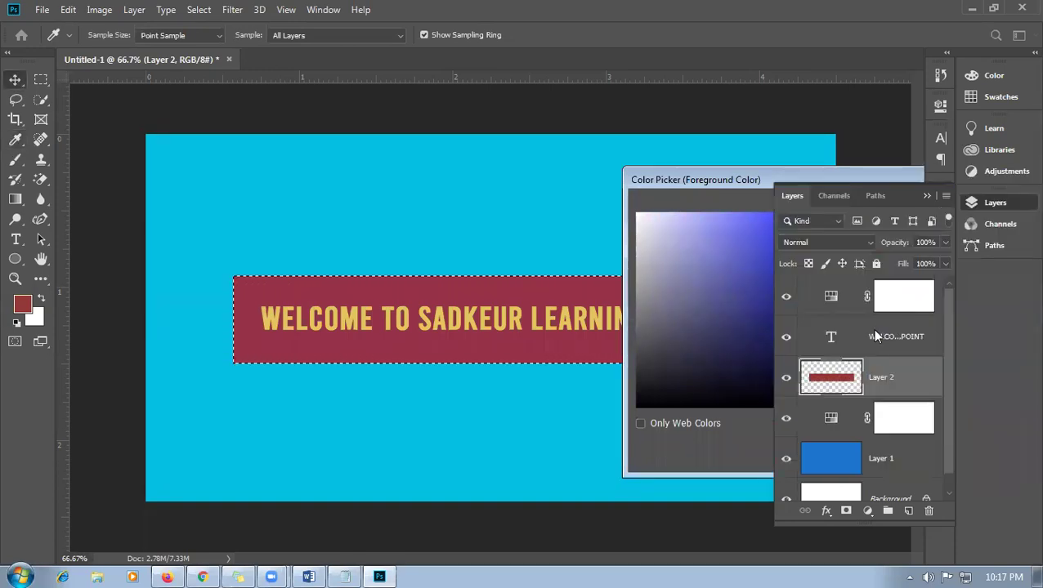
# - Fill the selected backing bar on Layer 2 with the foreground color and deselect it
pyautogui.hotkey('alt', 'BackSpace')
pyautogui.hotkey('ctrl', 'd')
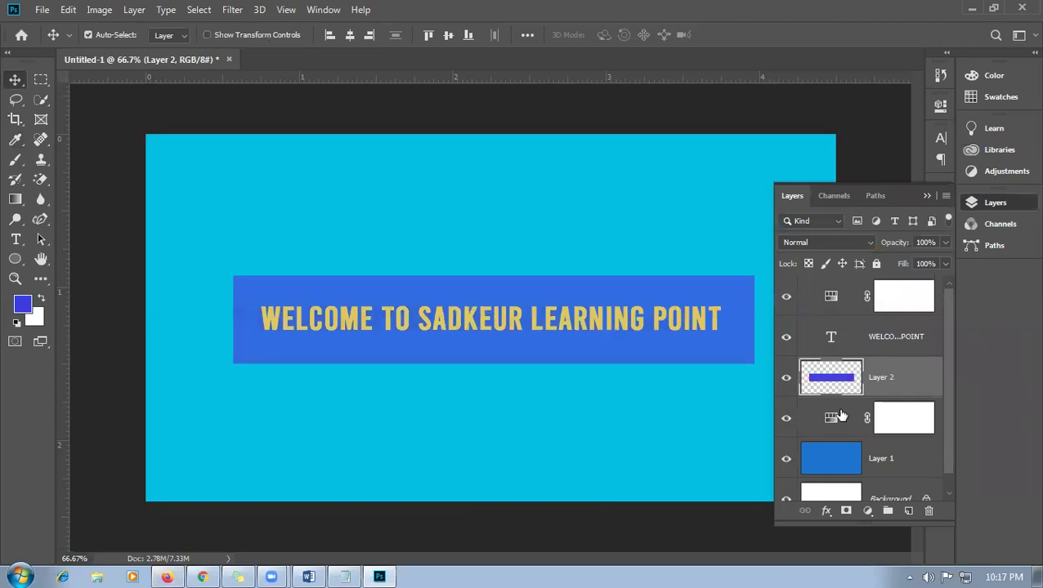
# - Switch to Adobe Color in Chrome and copy the hex code #CBE063 of the yellow-green swatch C
pyautogui.click(168, 577)
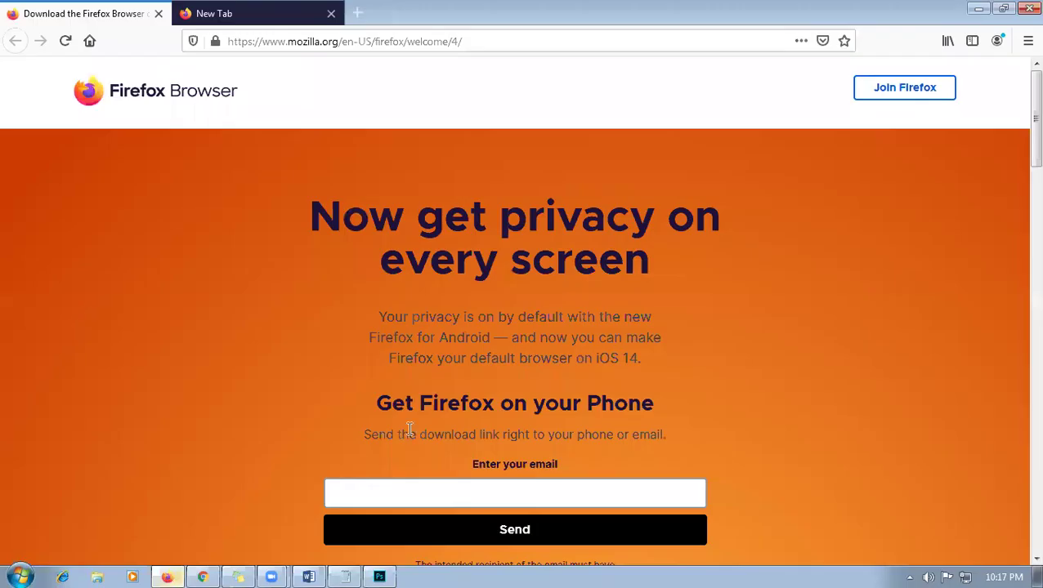
pyautogui.click(203, 577)
pyautogui.click(493, 365)
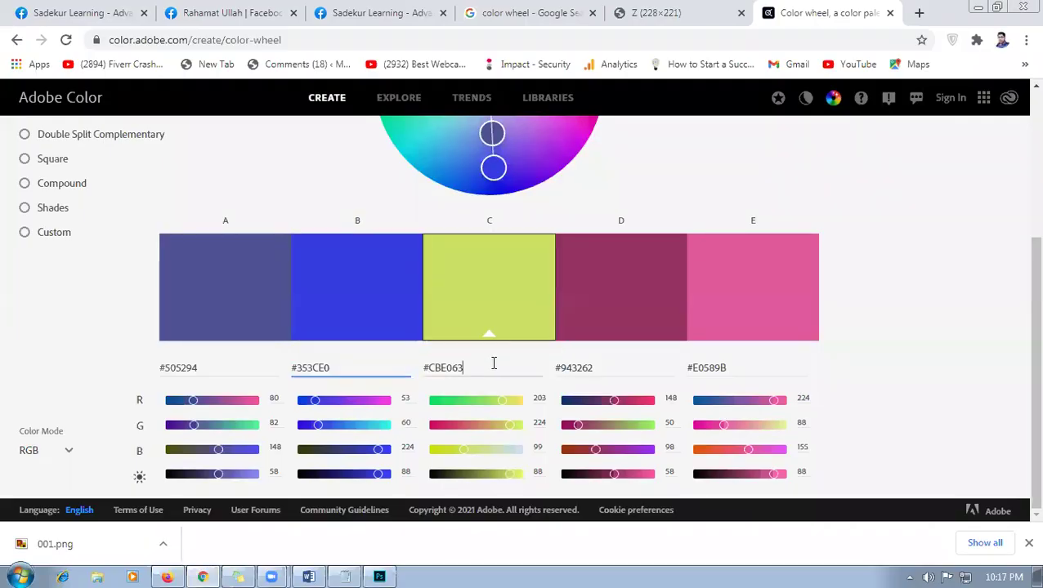
pyautogui.moveTo(494, 366); pyautogui.dragTo(421, 376)
pyautogui.hotkey('ctrl', 'c')
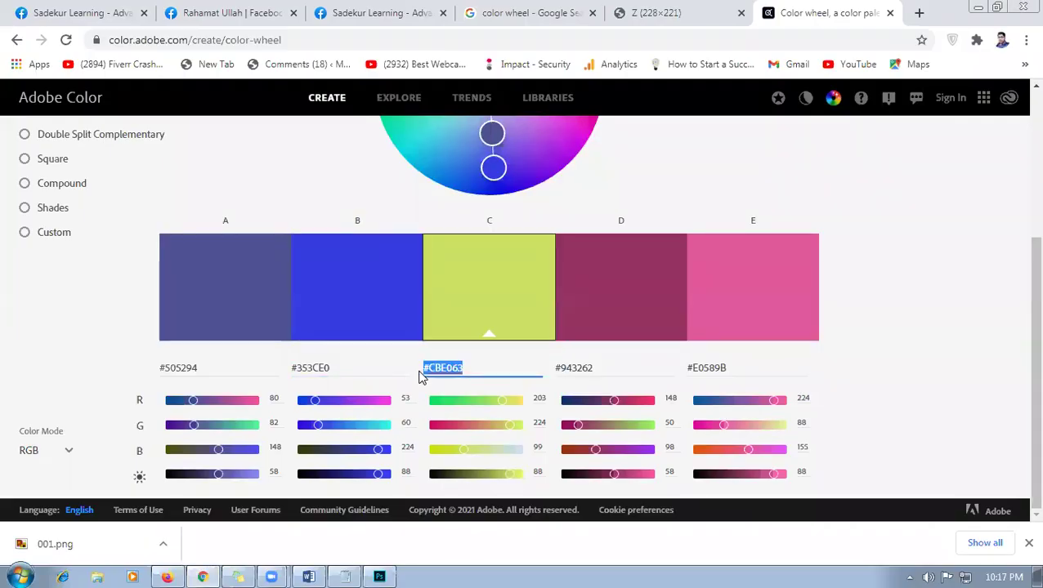
# - Switch to Photoshop and set the banner text's color to the copied hex code #CBE063
pyautogui.click(379, 577)
pyautogui.doubleClick(812, 342)
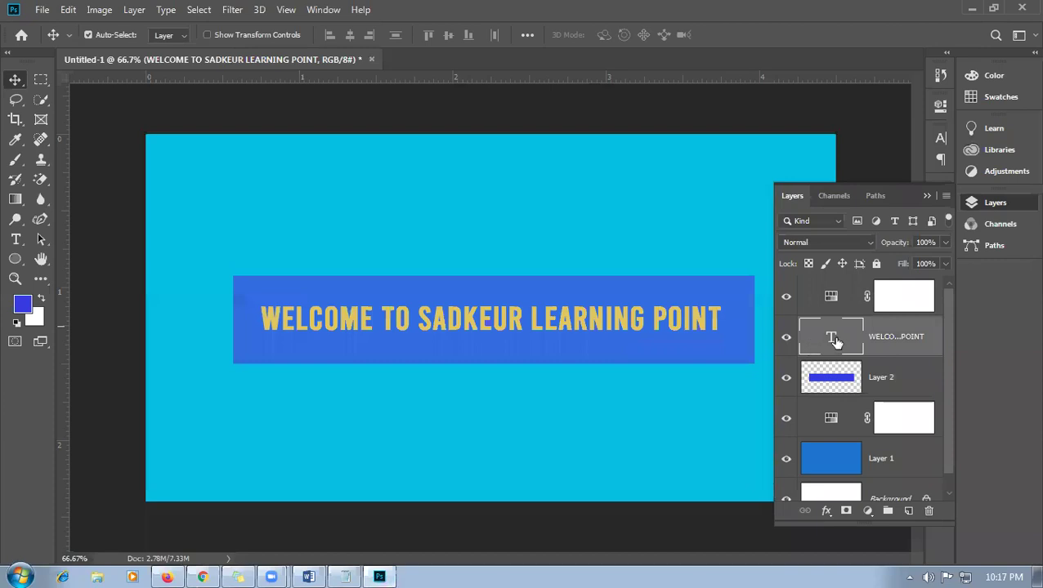
pyautogui.click(613, 34)
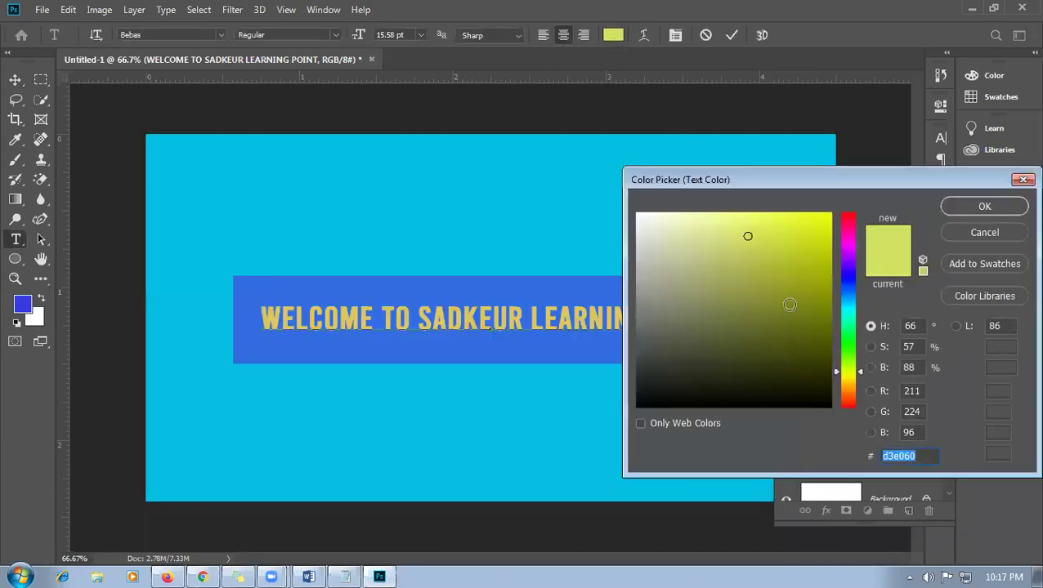
pyautogui.click(924, 455)
pyautogui.moveTo(924, 455); pyautogui.dragTo(840, 457)
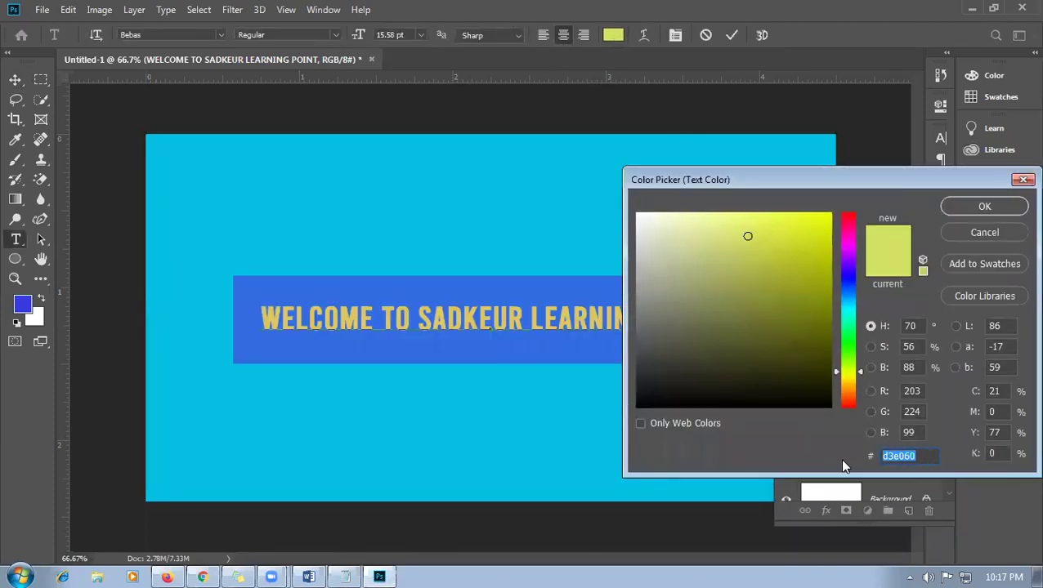
pyautogui.hotkey('ctrl', 'v')
pyautogui.click(983, 207)
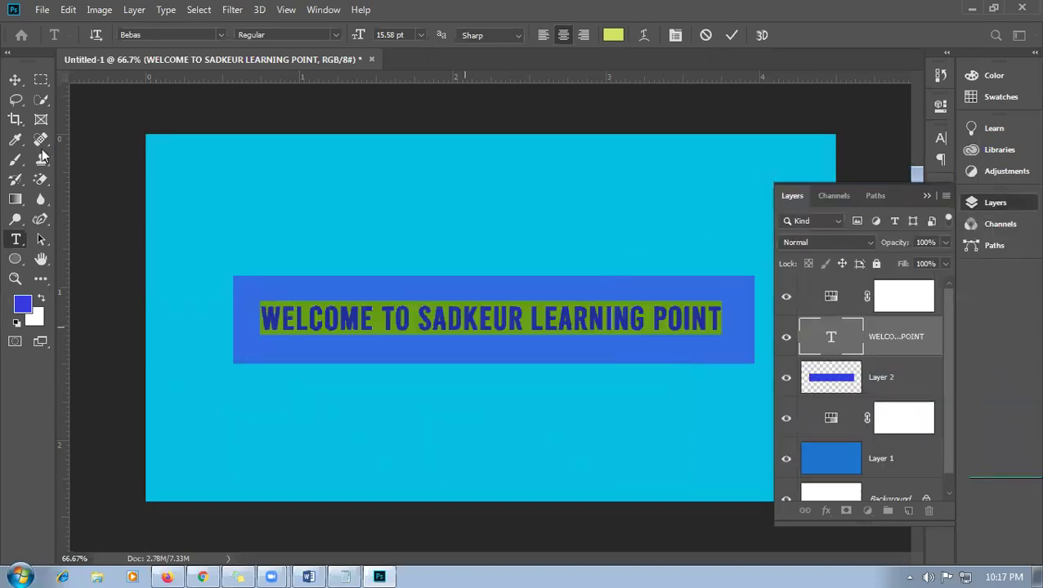
pyautogui.click(15, 80)
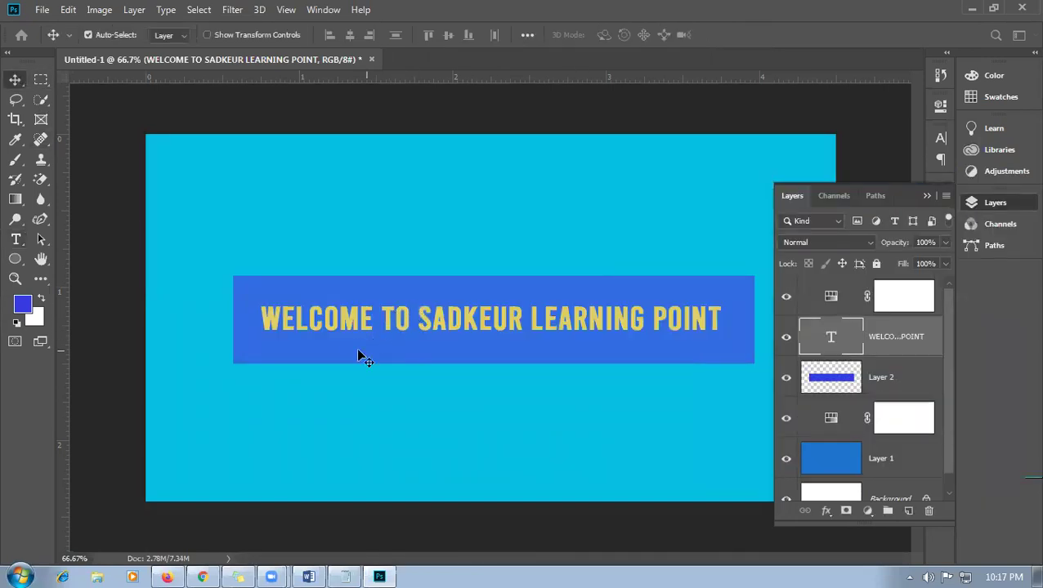
# - Hide the blue background layer, Layer 1, so the banner sits on white
pyautogui.click(784, 458)
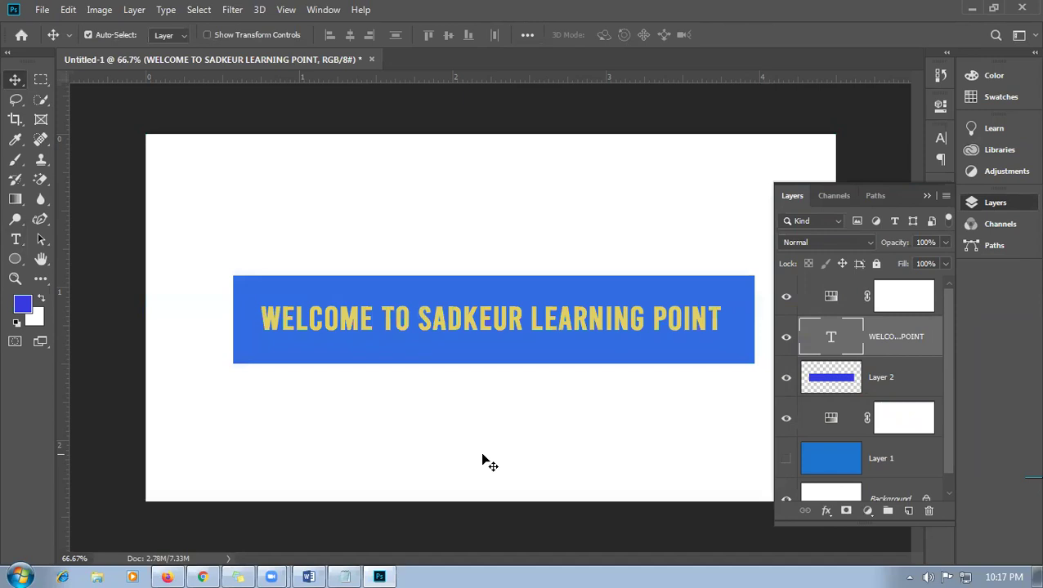
pyautogui.scroll(-2, 482, 478)
pyautogui.scroll(3, 479, 458)
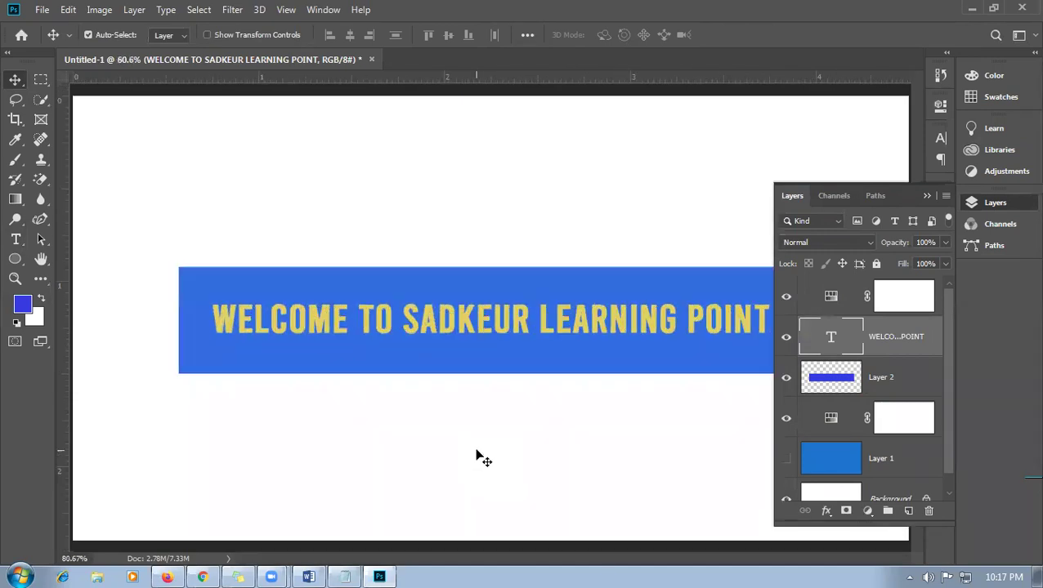
pyautogui.scroll(-2, 479, 458)
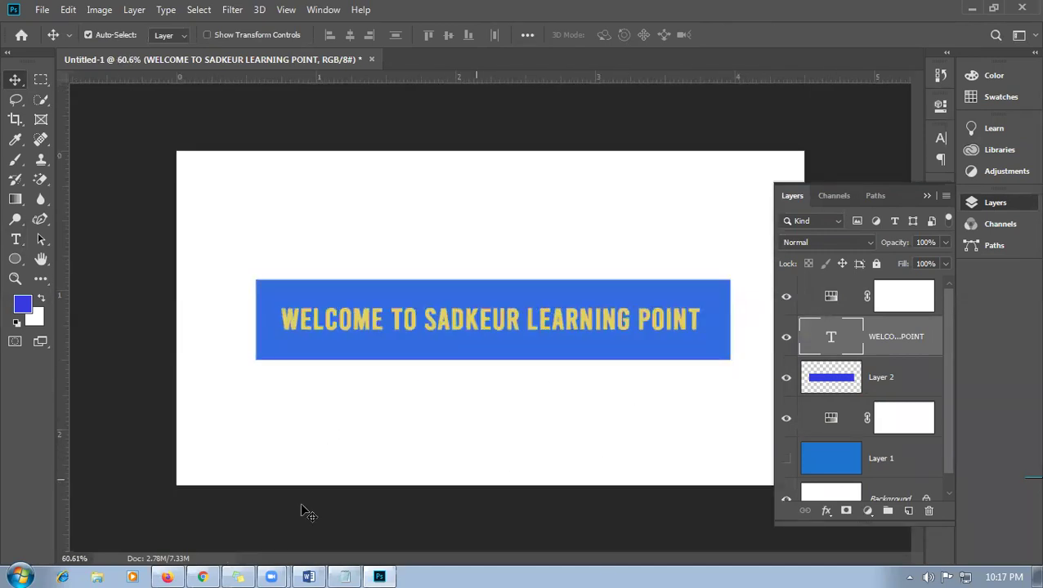
# - Switch to Adobe Color, bring up the Split Complementary wheel, and dismiss the browser's downloads bar
pyautogui.click(201, 577)
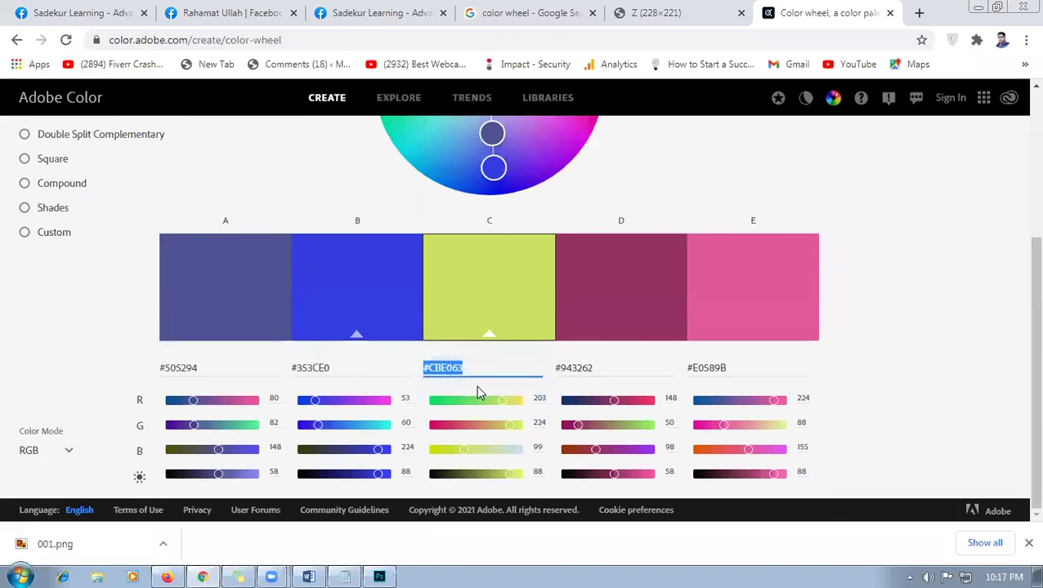
pyautogui.scroll(3, 477, 389)
pyautogui.scroll(1, 619, 332)
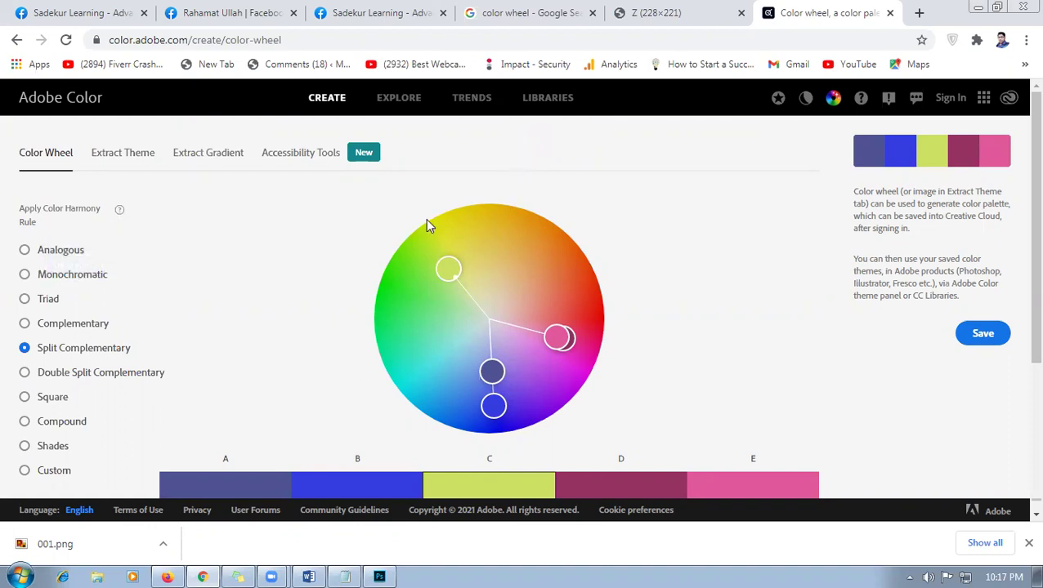
pyautogui.click(1028, 543)
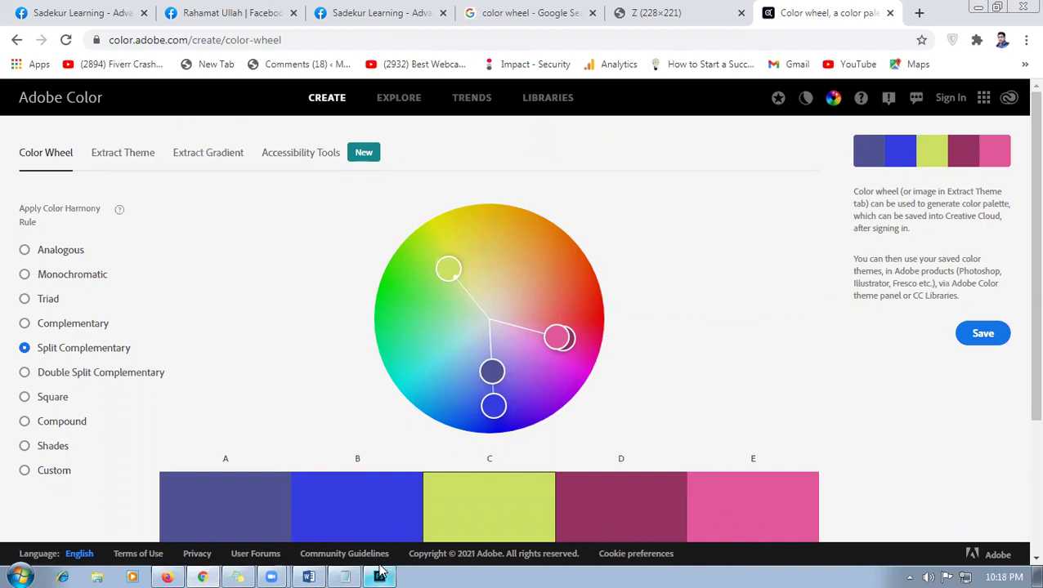
# - Switch to Photoshop and preview the near-black shades #111111 and #00010E as foreground color without applying them
pyautogui.moveTo(381, 573)
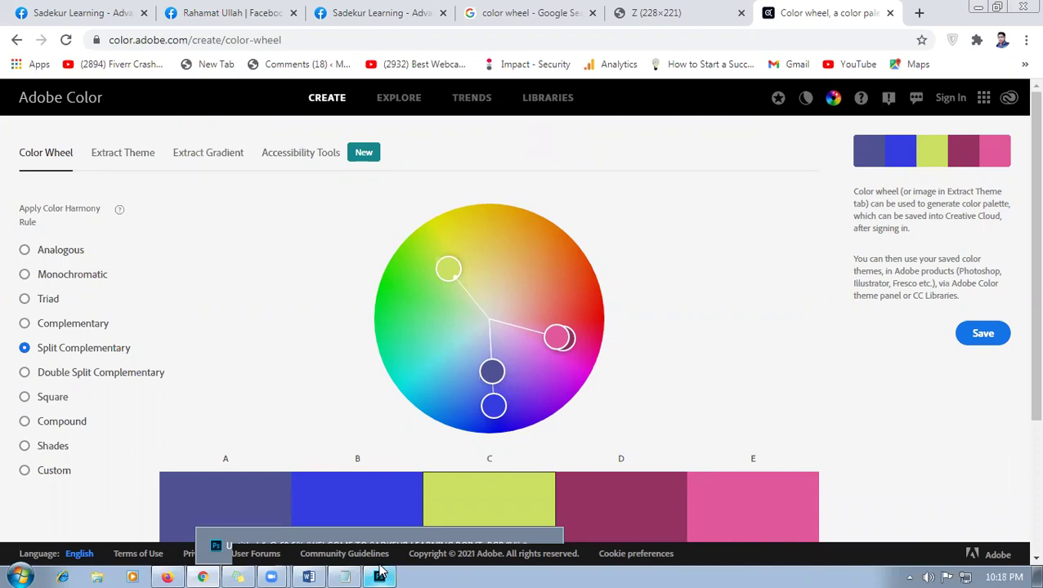
pyautogui.click(381, 573)
pyautogui.click(22, 304)
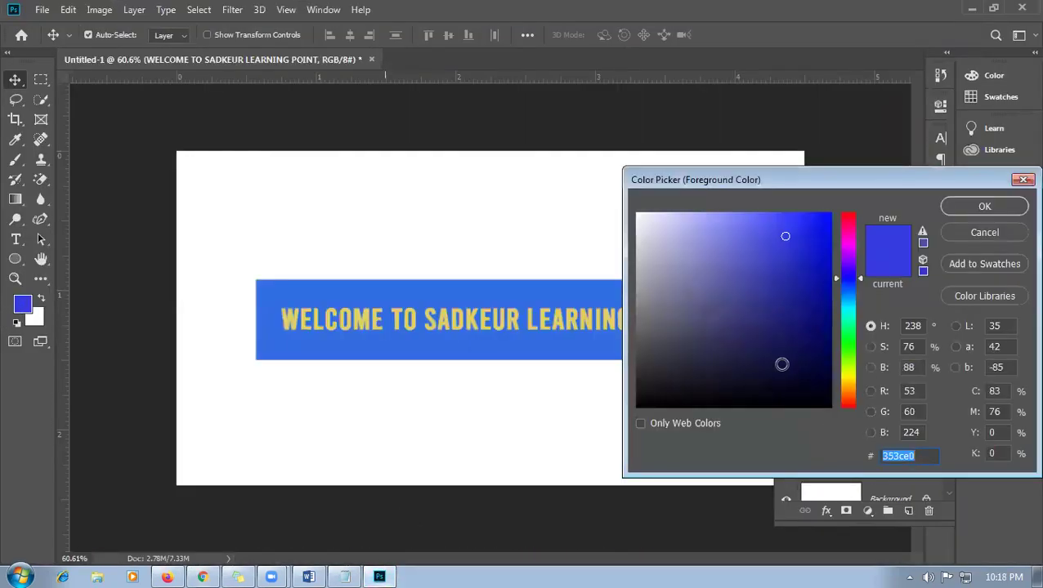
pyautogui.moveTo(652, 384)
pyautogui.mouseDown()
pyautogui.moveTo(627, 394)
pyautogui.moveTo(646, 401)
pyautogui.moveTo(629, 401)
pyautogui.moveTo(637, 395)
pyautogui.mouseUp()
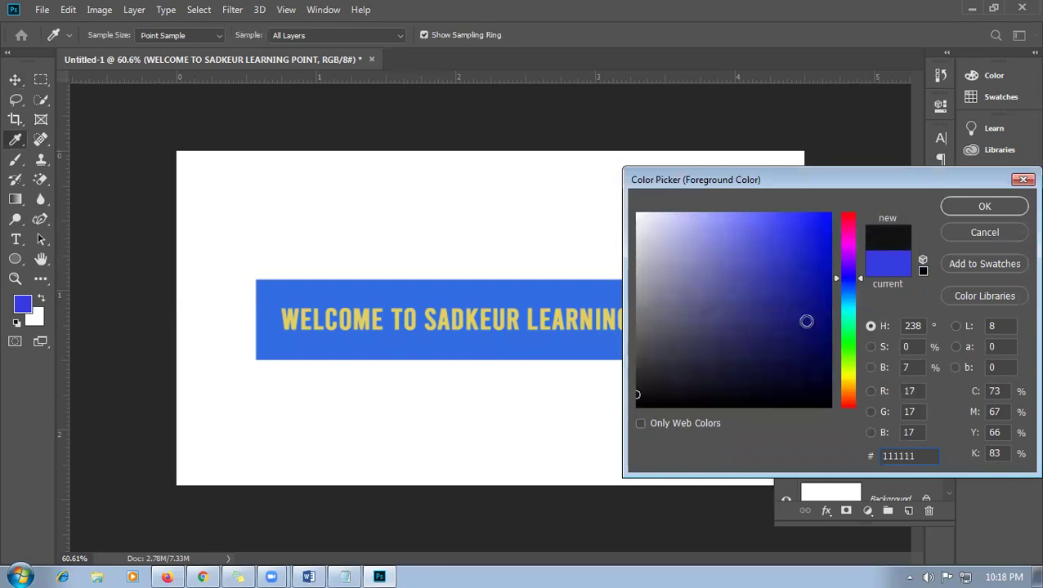
pyautogui.moveTo(820, 232); pyautogui.dragTo(830, 398)
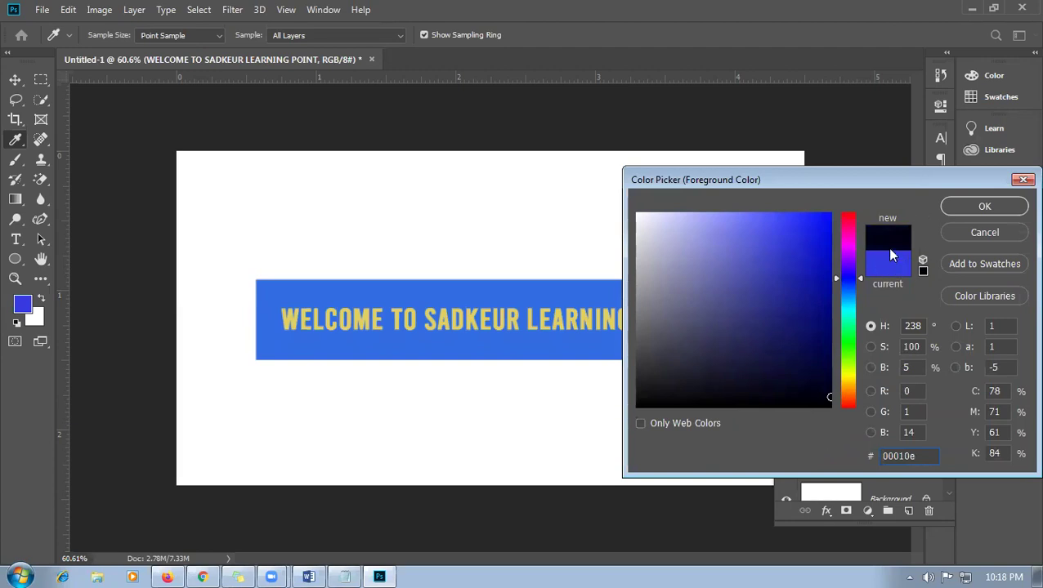
pyautogui.click(1023, 180)
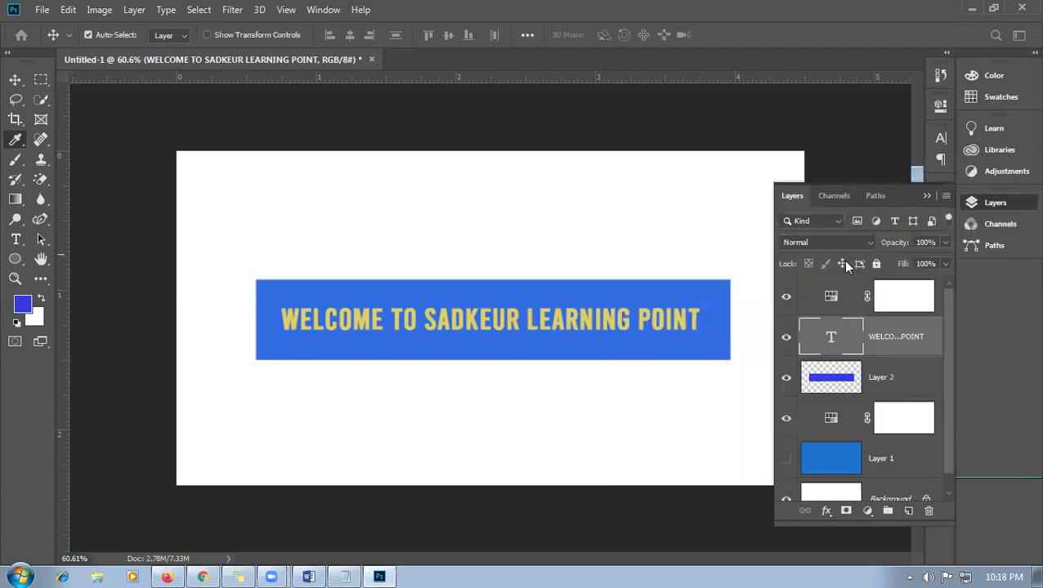
pyautogui.press('v')
# - Switch to Adobe Color and apply the Double Split Complementary harmony rule, comparing it with Split Complementary
pyautogui.click(204, 575)
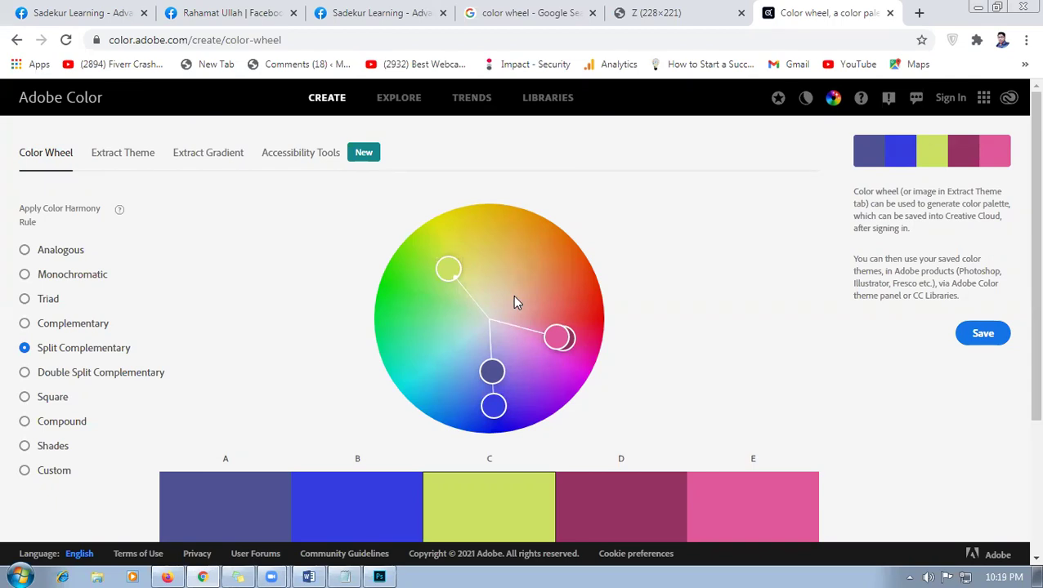
pyautogui.click(62, 379)
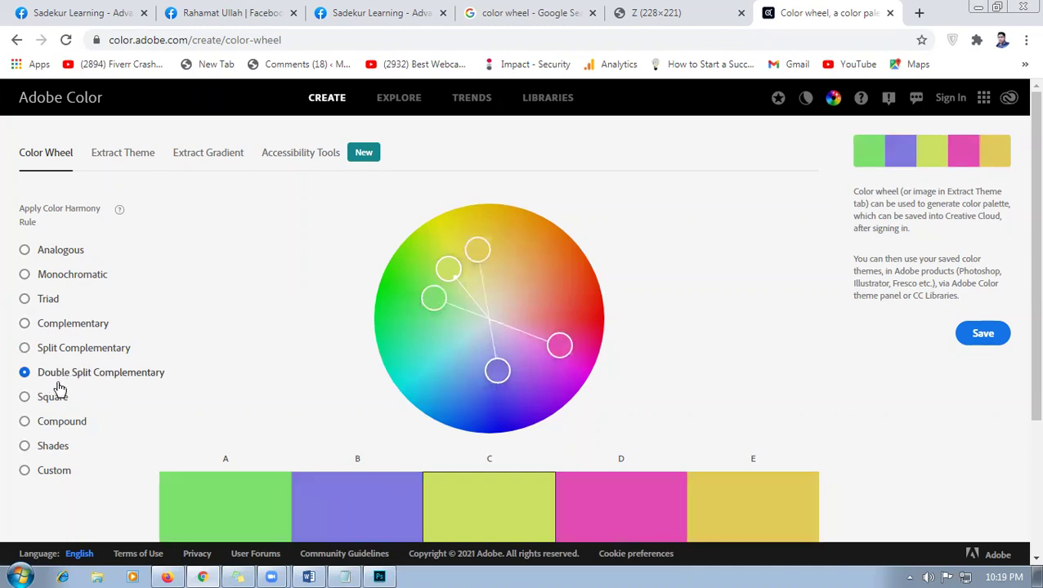
pyautogui.click(49, 350)
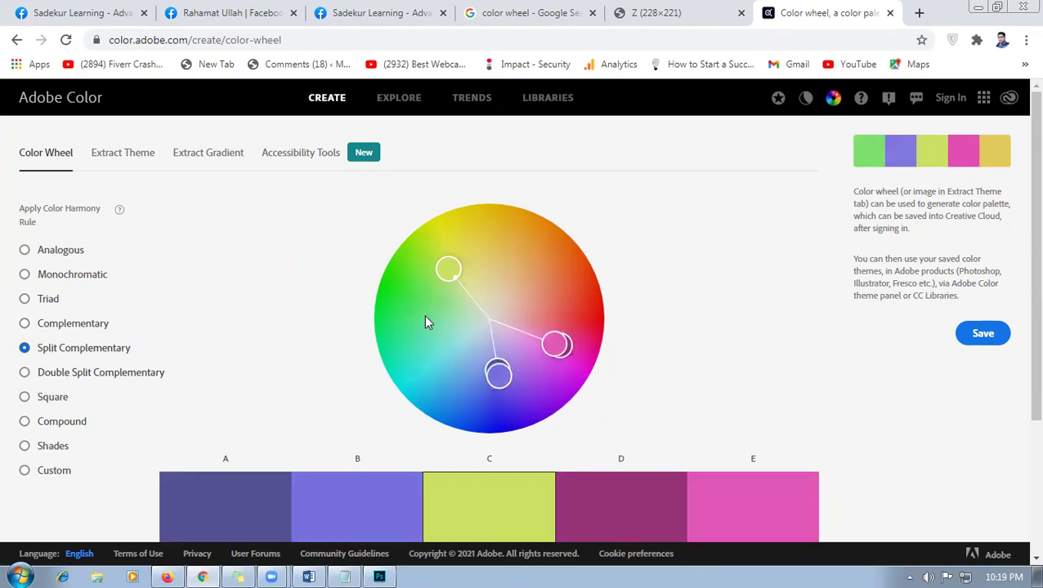
pyautogui.click(70, 381)
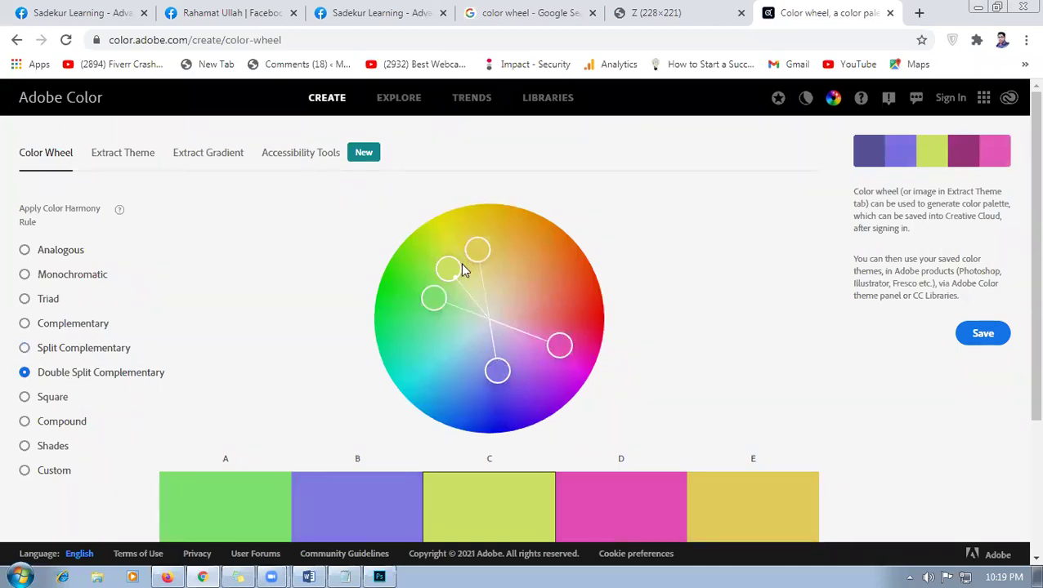
# - Move swatch D to an orange-red on the color wheel and the base color to the pale pink #DEC3C2
pyautogui.click(559, 344)
pyautogui.moveTo(568, 326); pyautogui.dragTo(572, 284)
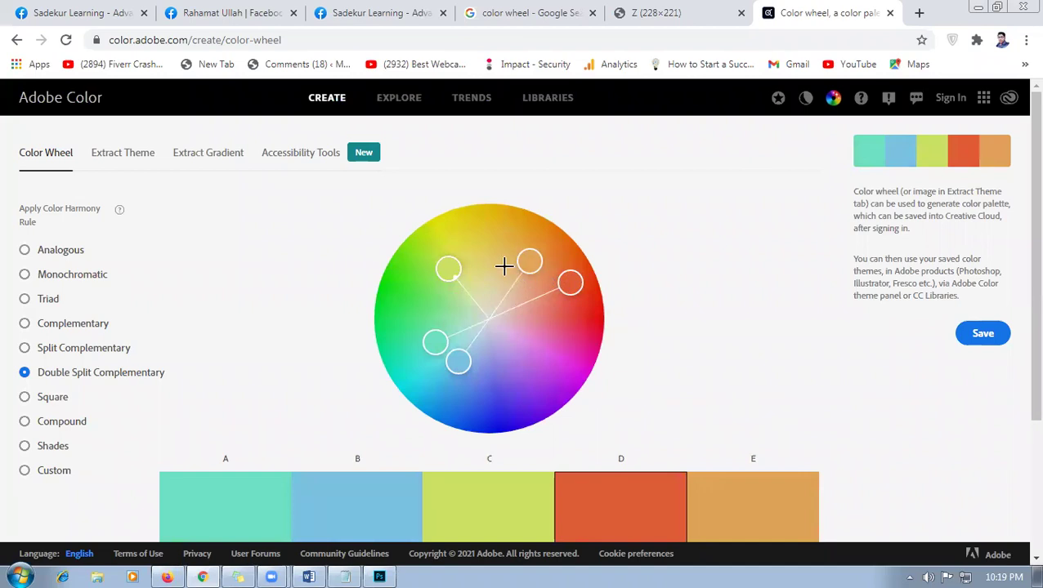
pyautogui.click(449, 268)
pyautogui.moveTo(465, 253)
pyautogui.mouseDown()
pyautogui.moveTo(505, 242)
pyautogui.moveTo(492, 246)
pyautogui.moveTo(552, 256)
pyautogui.moveTo(582, 297)
pyautogui.moveTo(580, 331)
pyautogui.moveTo(552, 330)
pyautogui.moveTo(579, 334)
pyautogui.mouseUp()
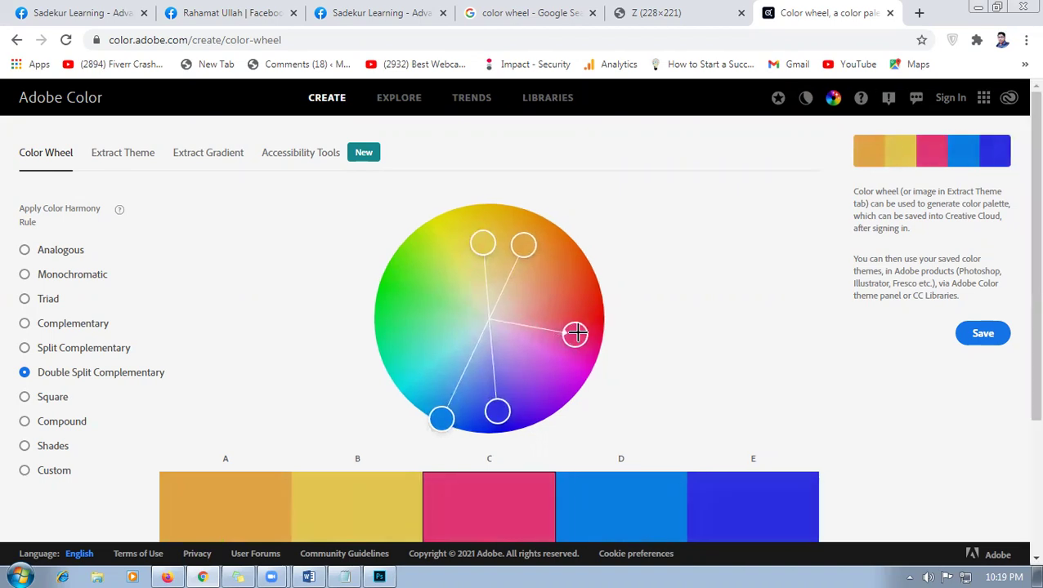
pyautogui.moveTo(557, 328); pyautogui.dragTo(505, 315)
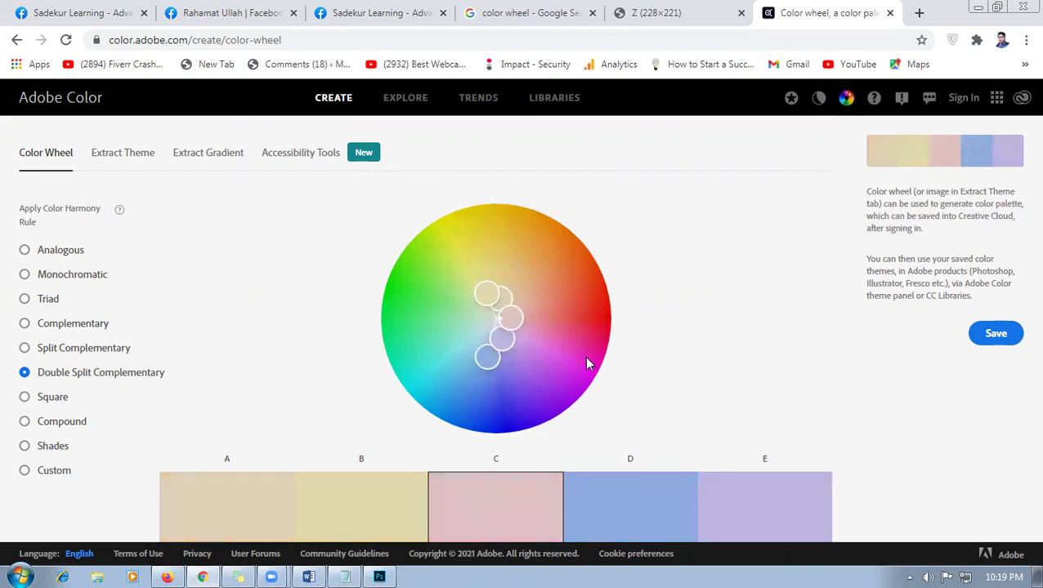
pyautogui.scroll(-3, 745, 386)
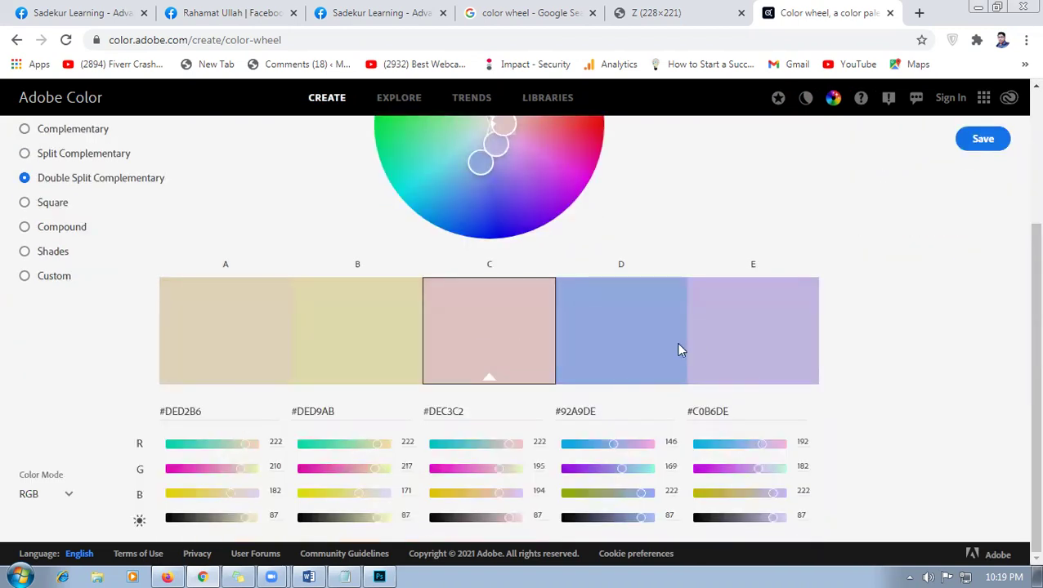
# - Move the Double Split Complementary base color to the vivid orange-red #E04000, and shift it to a softer orange
pyautogui.scroll(2, 504, 286)
pyautogui.moveTo(503, 286)
pyautogui.mouseDown()
pyautogui.moveTo(551, 293)
pyautogui.moveTo(556, 279)
pyautogui.moveTo(586, 274)
pyautogui.mouseUp()
pyautogui.moveTo(579, 246); pyautogui.dragTo(603, 218)
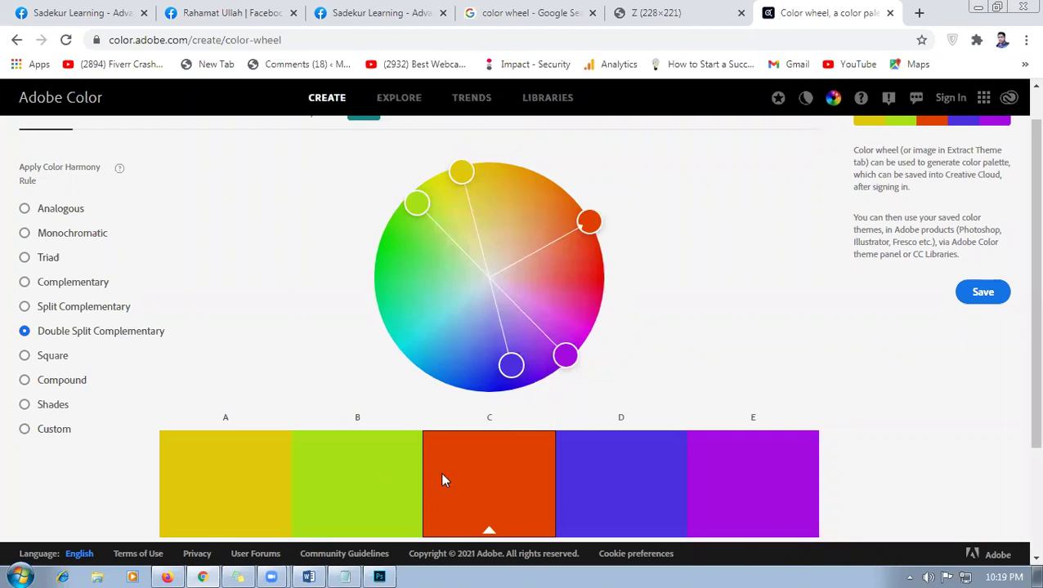
pyautogui.scroll(-2, 554, 477)
pyautogui.scroll(2, 560, 368)
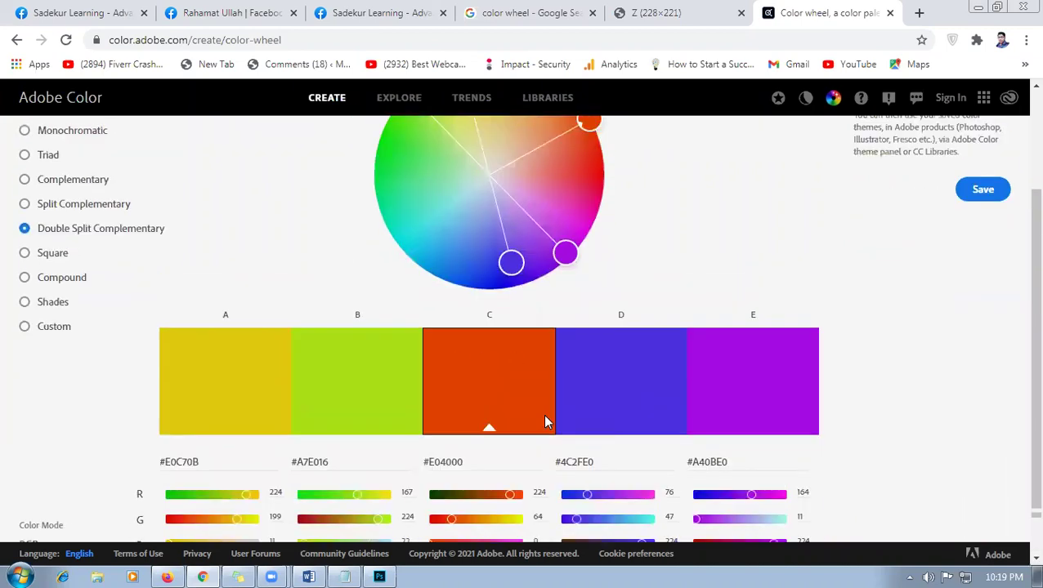
pyautogui.scroll(-1, 545, 421)
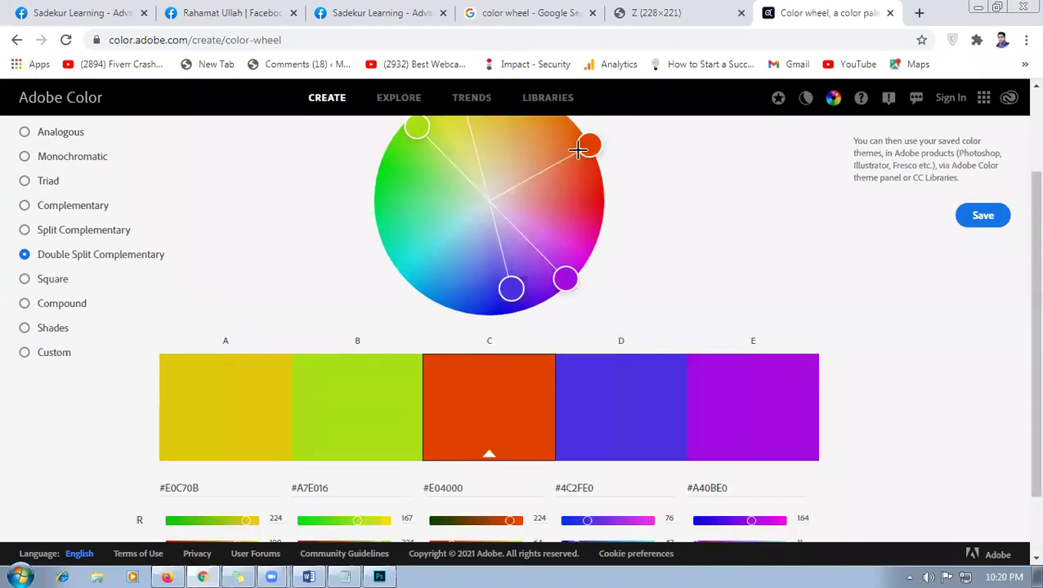
pyautogui.moveTo(575, 149); pyautogui.dragTo(543, 154)
pyautogui.scroll(2, 660, 388)
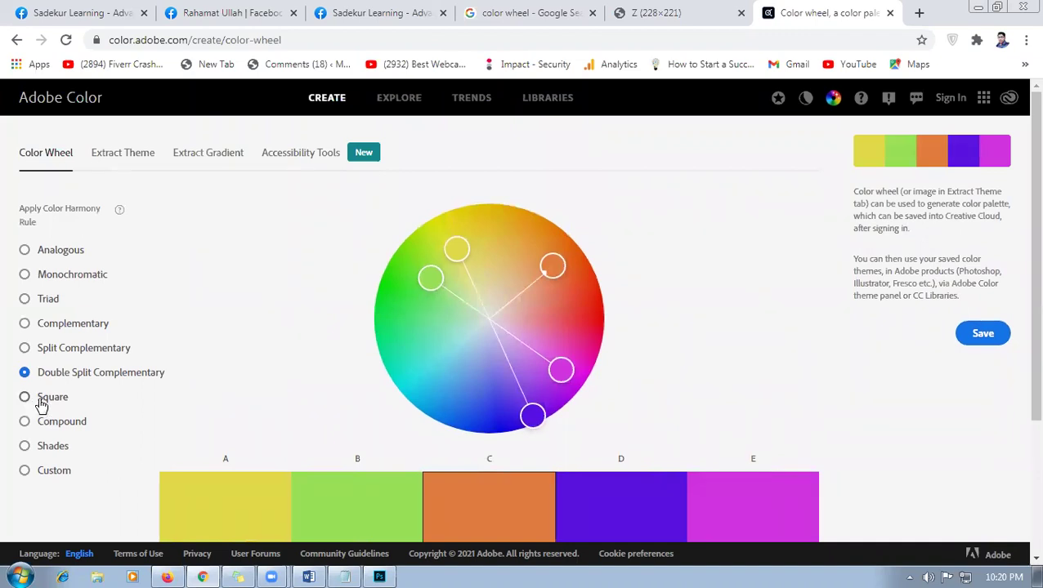
# - Apply the Square harmony rule and move its base color to purple
pyautogui.click(41, 401)
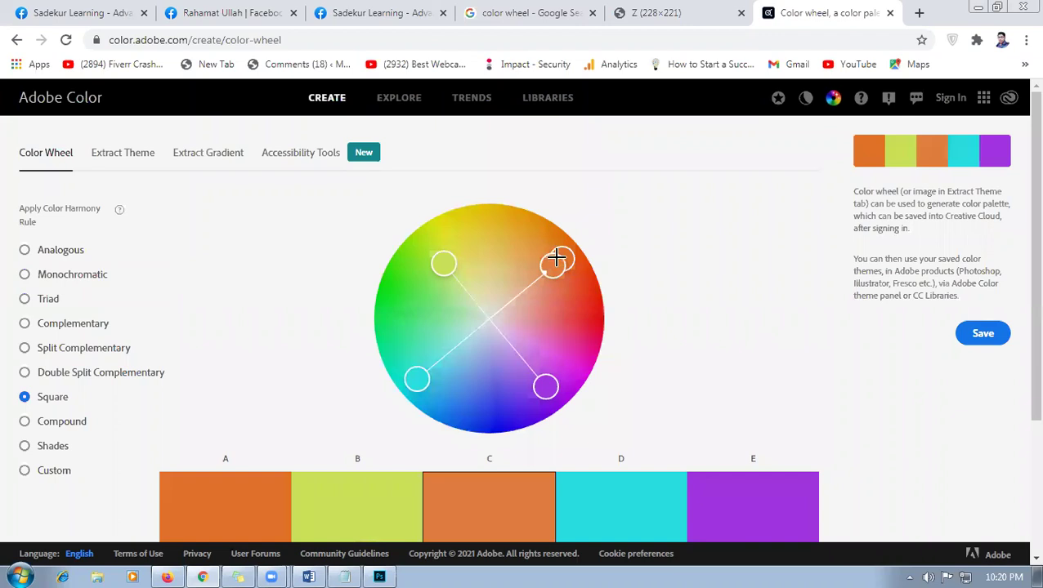
pyautogui.moveTo(570, 321); pyautogui.dragTo(543, 387)
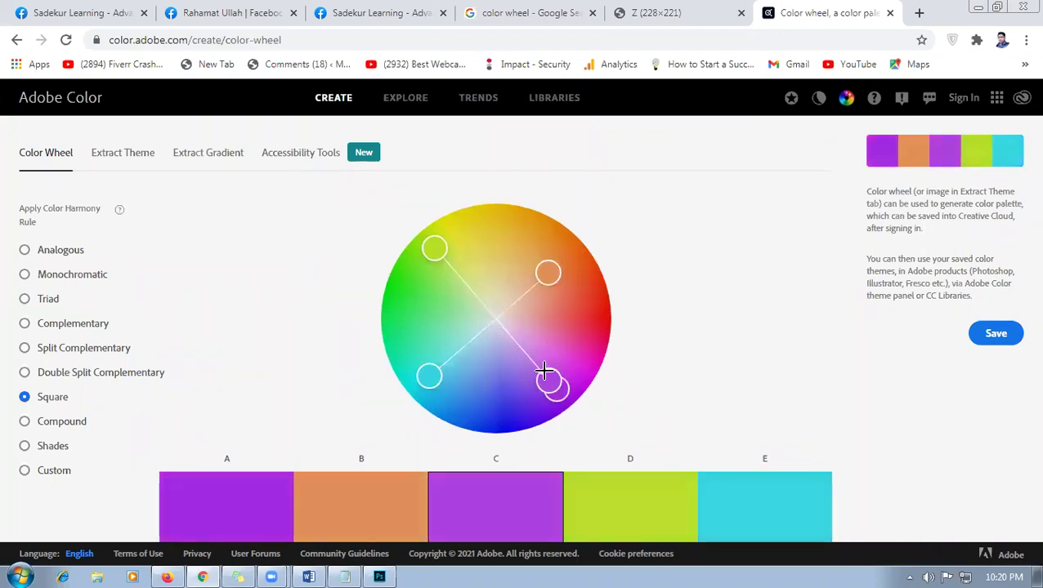
# - Apply the Compound harmony rule and adjust the wheel to a turquoise base color with an orange-red swatch D
pyautogui.click(60, 425)
pyautogui.moveTo(467, 270); pyautogui.dragTo(507, 255)
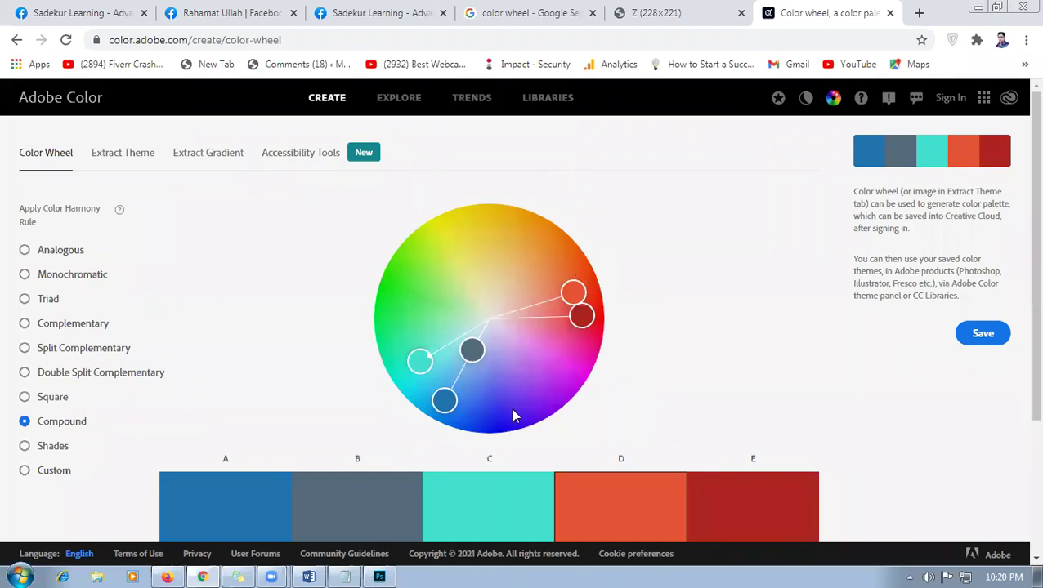
# - Switch to Photoshop and try a foreground color with 24% yellow and 78% black, discarding it without applying
pyautogui.scroll(-2, 513, 416)
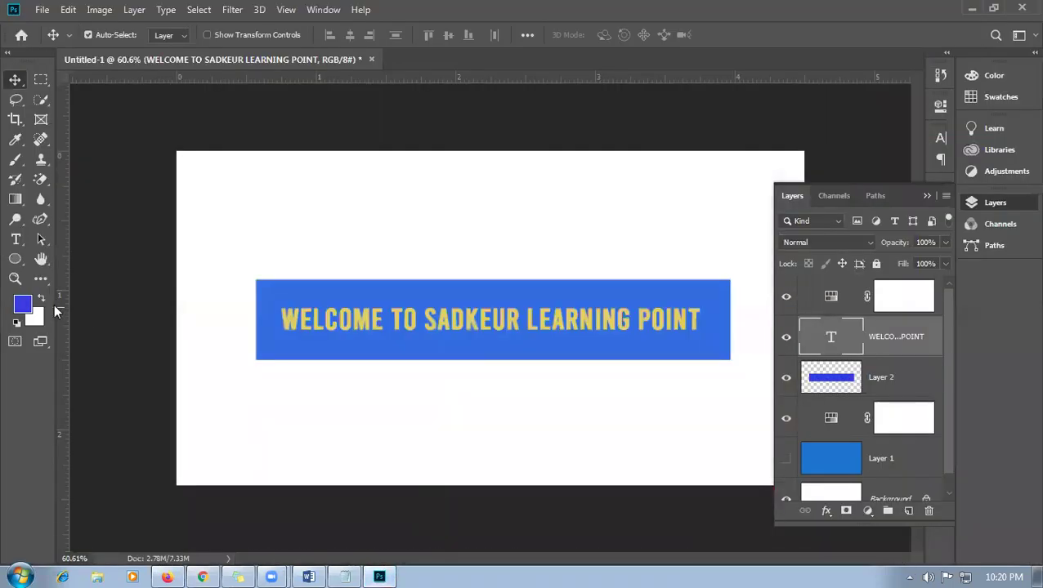
pyautogui.click(23, 305)
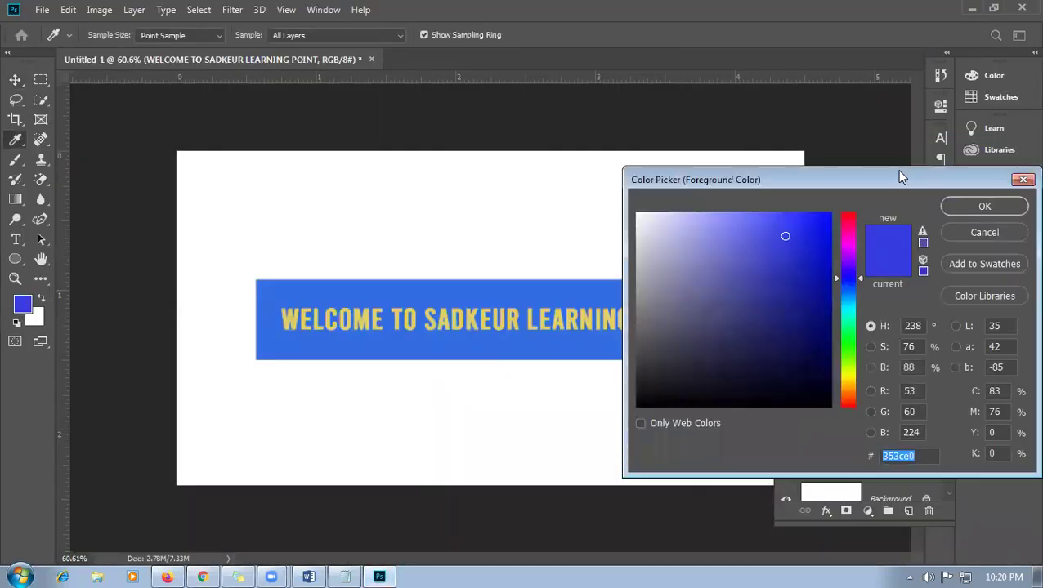
pyautogui.moveTo(901, 175); pyautogui.dragTo(449, 129)
pyautogui.click(548, 348)
pyautogui.click(543, 368)
pyautogui.click(540, 389)
pyautogui.click(538, 411)
pyautogui.click(542, 369)
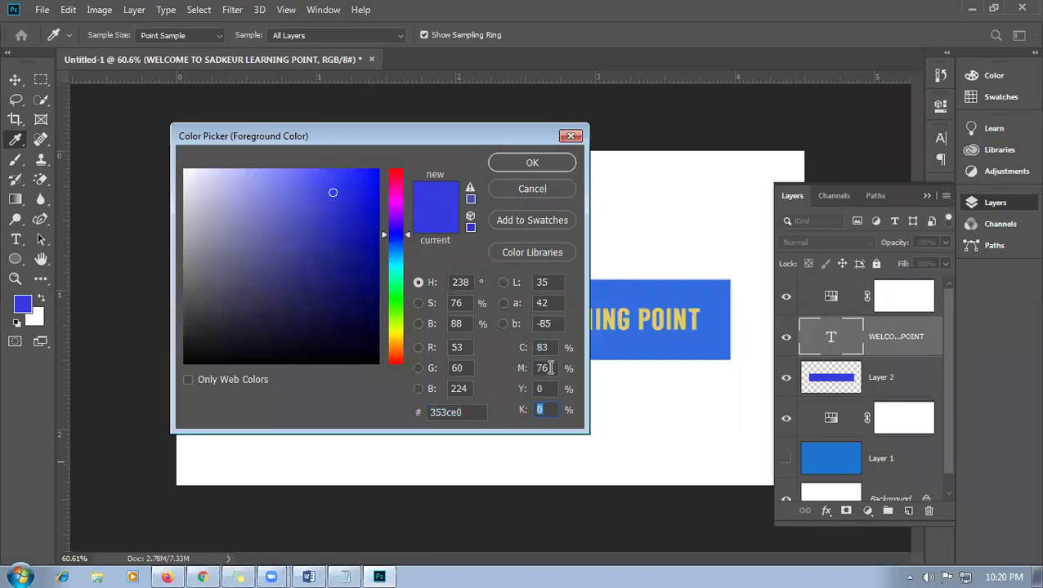
pyautogui.click(538, 389)
pyautogui.write('24')
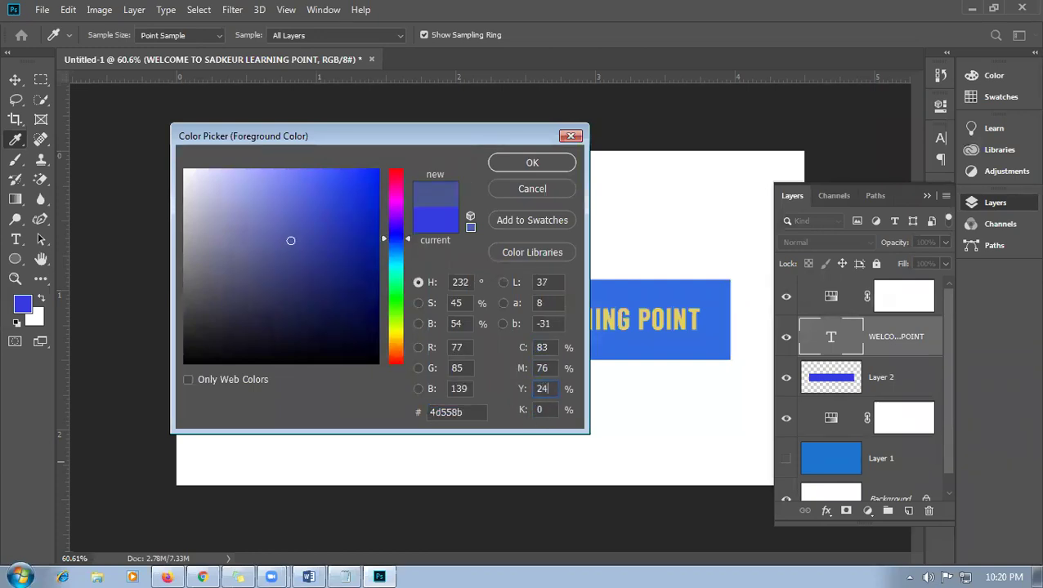
pyautogui.click(544, 411)
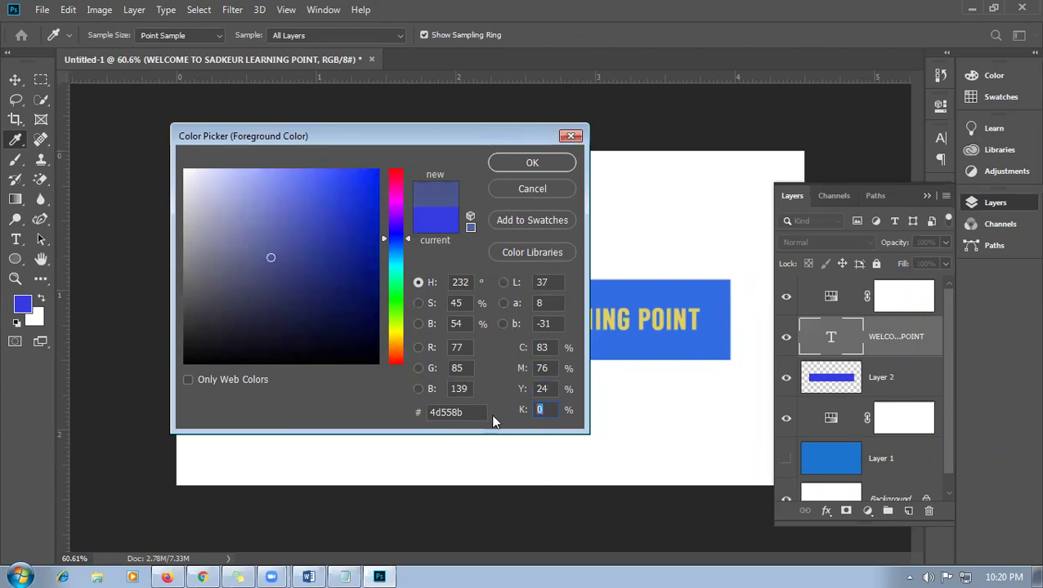
pyautogui.write('78')
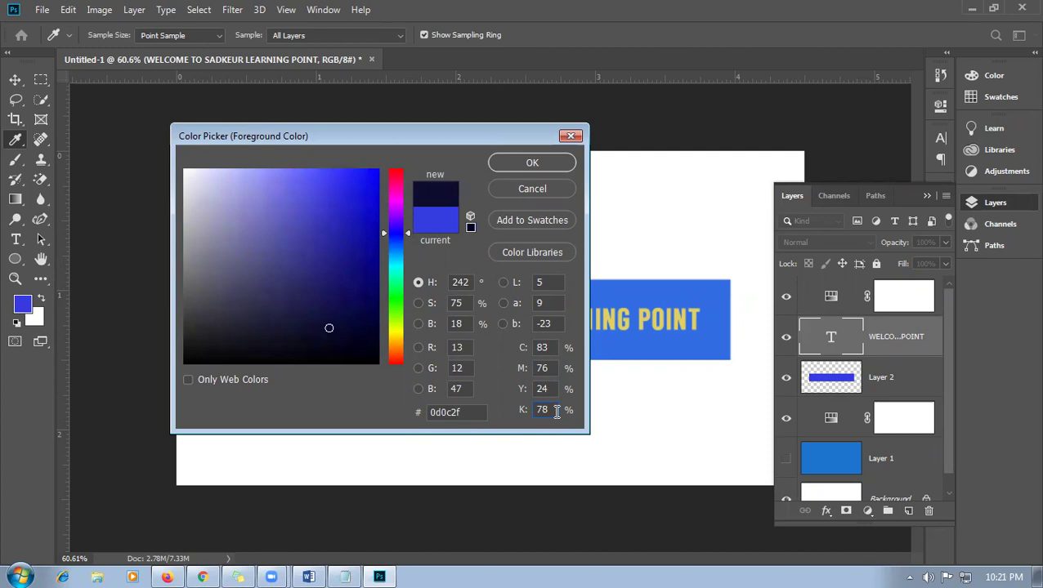
pyautogui.click(571, 135)
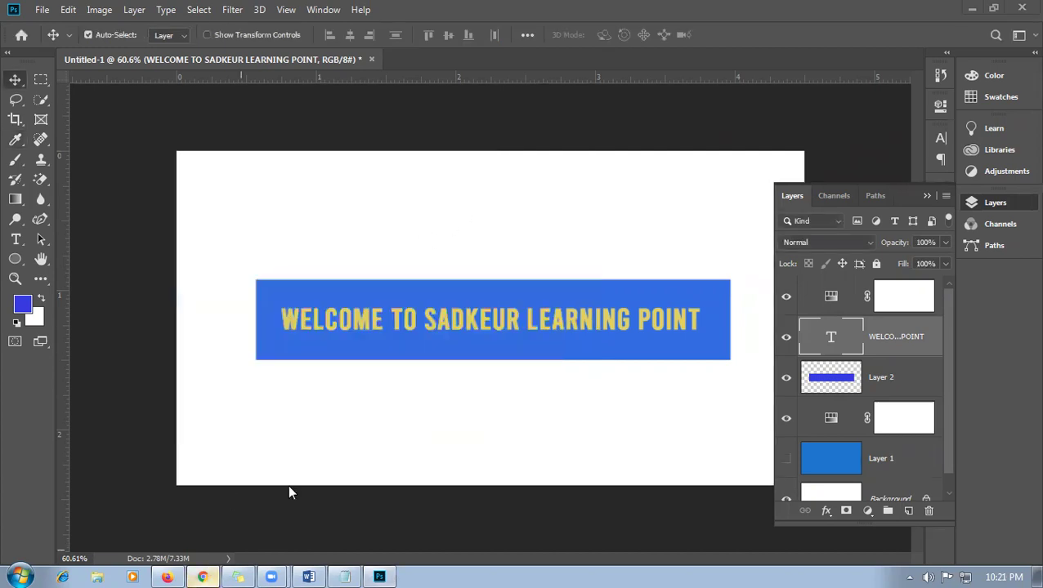
# - Switch to Adobe Color, apply the Shades harmony rule and move its color marker to orange-red, giving base color #E0431F
pyautogui.click(202, 577)
pyautogui.scroll(1, 116, 300)
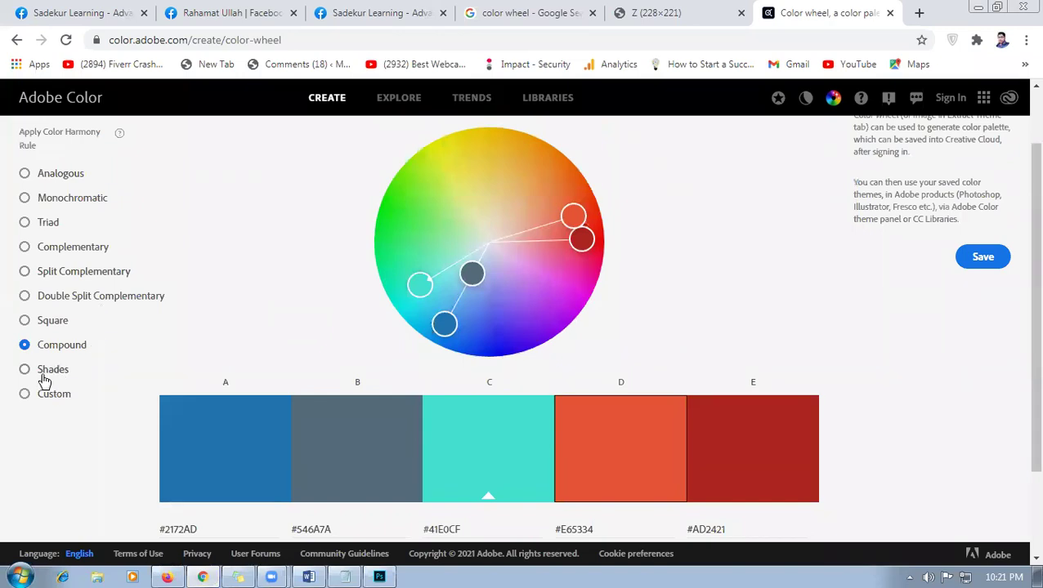
pyautogui.click(49, 371)
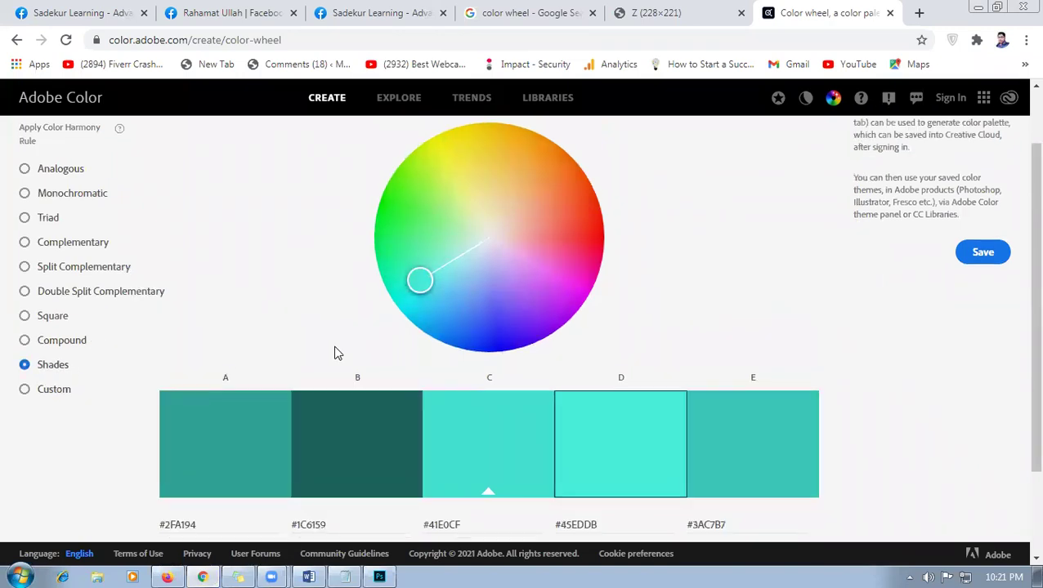
pyautogui.scroll(-2, 357, 407)
pyautogui.scroll(3, 356, 413)
pyautogui.scroll(-3, 356, 412)
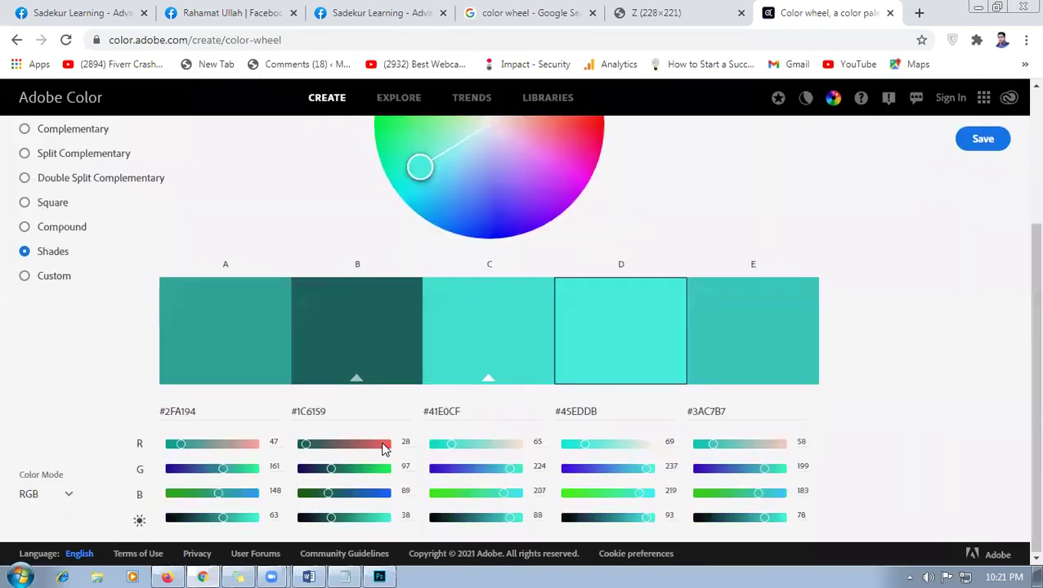
pyautogui.scroll(5, 617, 373)
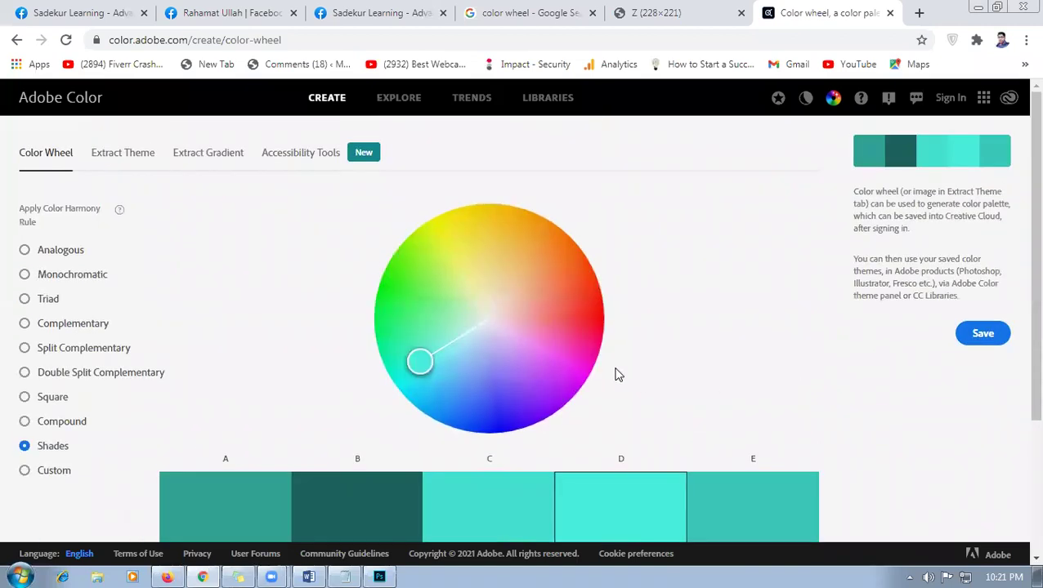
pyautogui.scroll(-4, 617, 372)
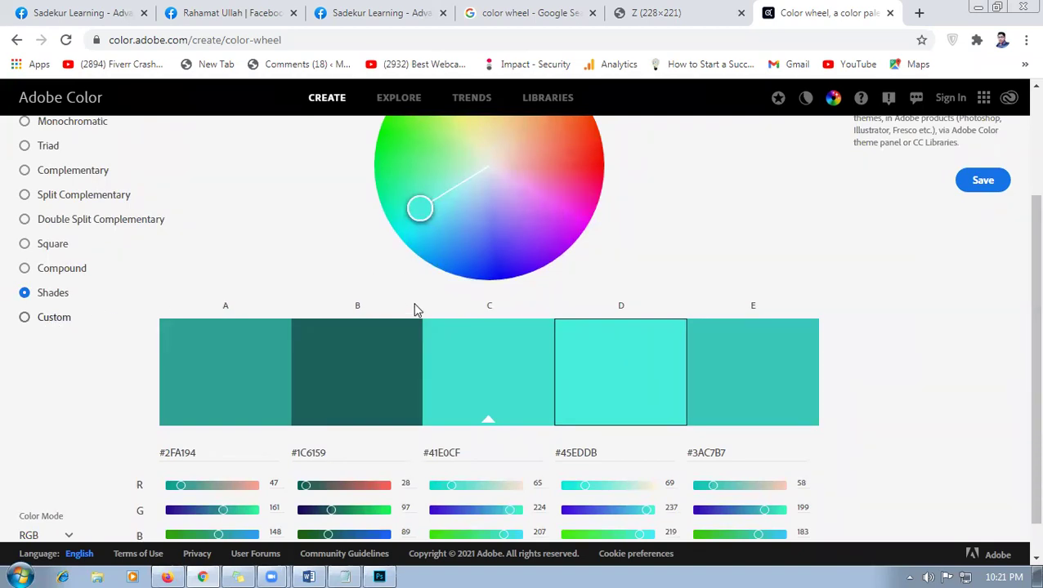
pyautogui.scroll(1, 413, 378)
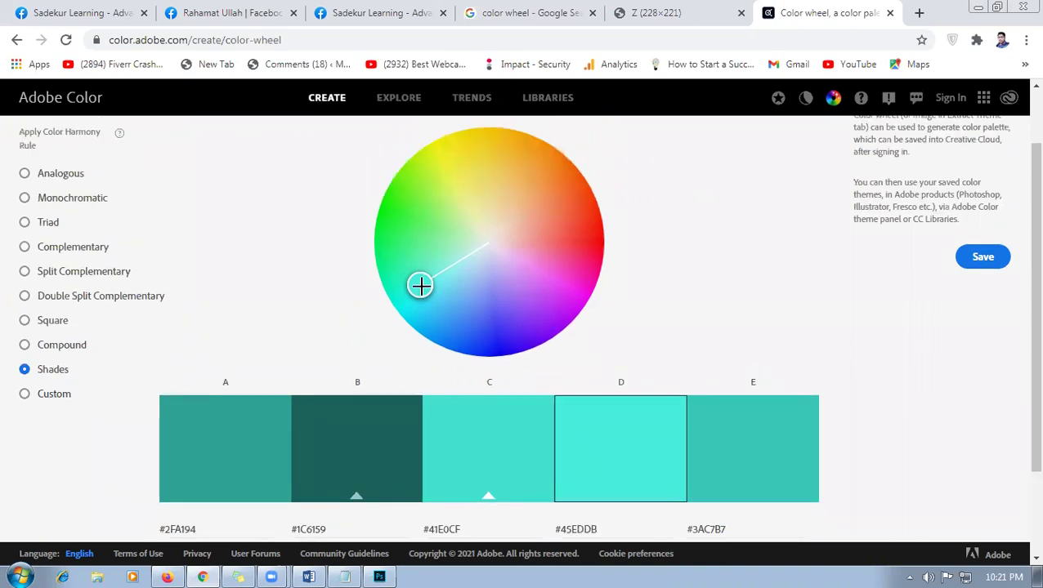
pyautogui.moveTo(459, 299); pyautogui.dragTo(583, 211)
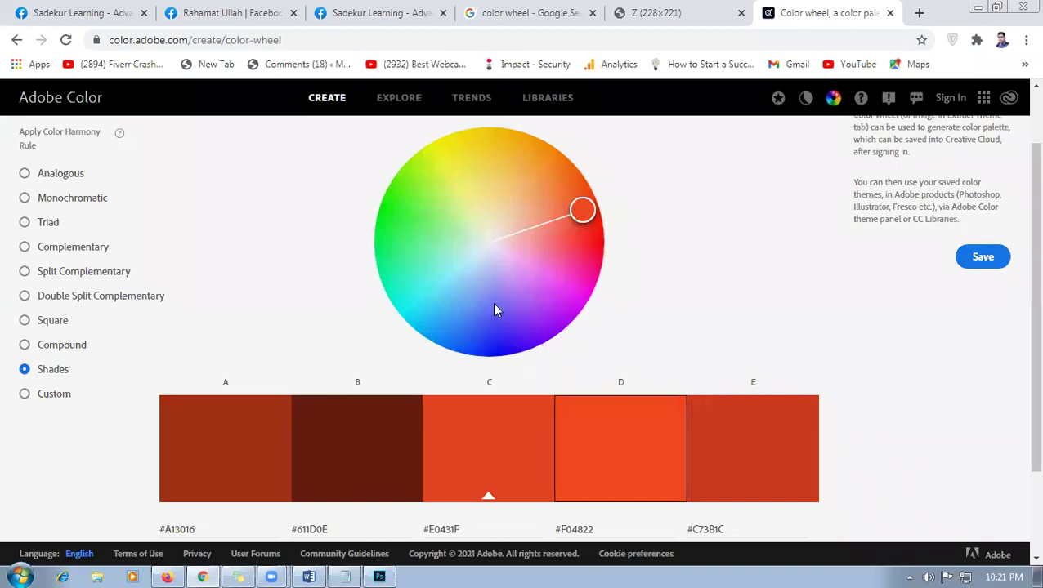
# - Switch to Photoshop and try dark navy and pale blue shades for the foreground color, discarding them without applying
pyautogui.click(379, 577)
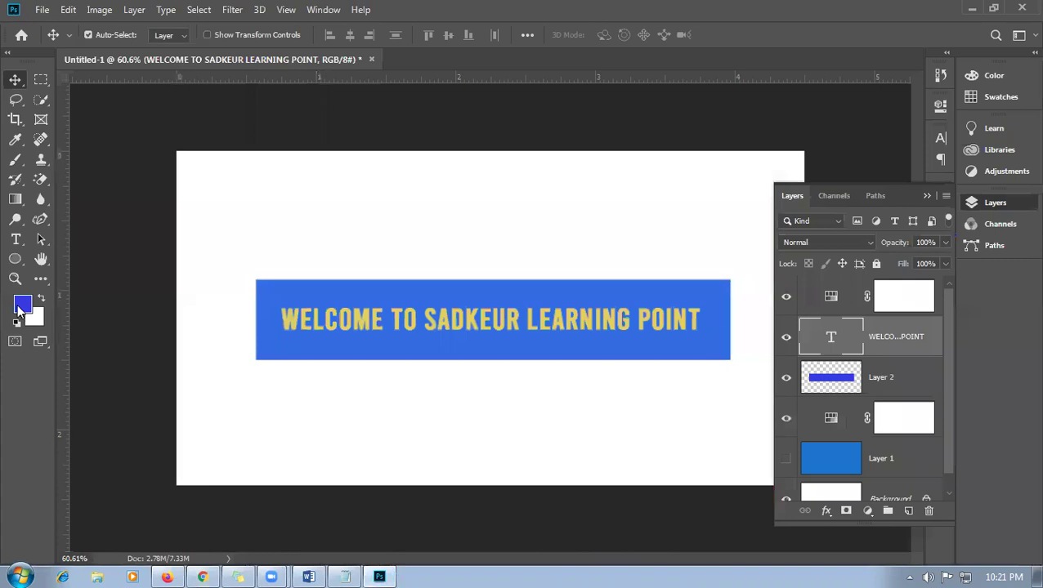
pyautogui.click(22, 304)
pyautogui.click(358, 245)
pyautogui.moveTo(358, 245); pyautogui.dragTo(379, 284)
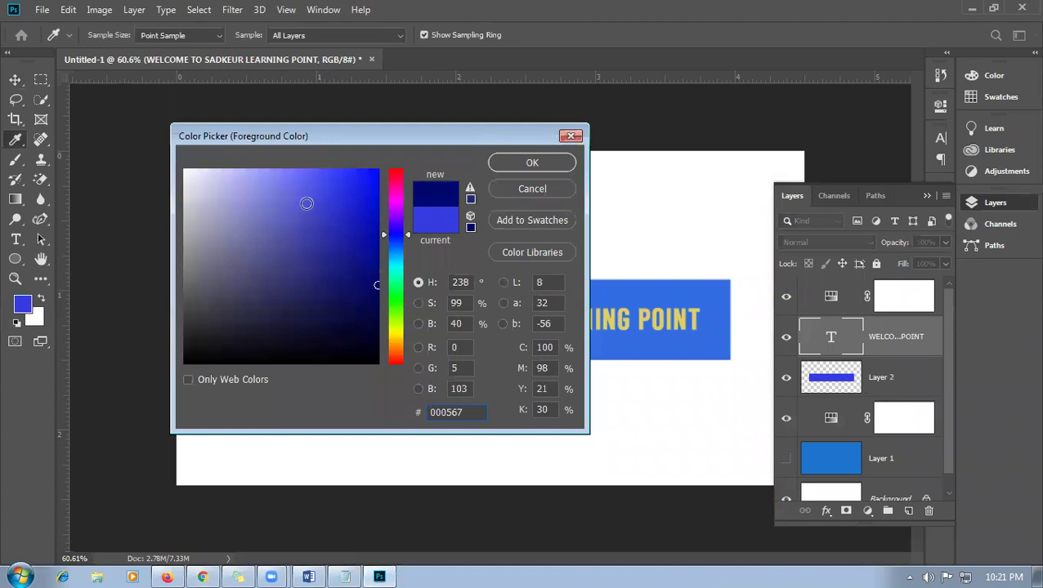
pyautogui.moveTo(375, 286); pyautogui.dragTo(375, 322)
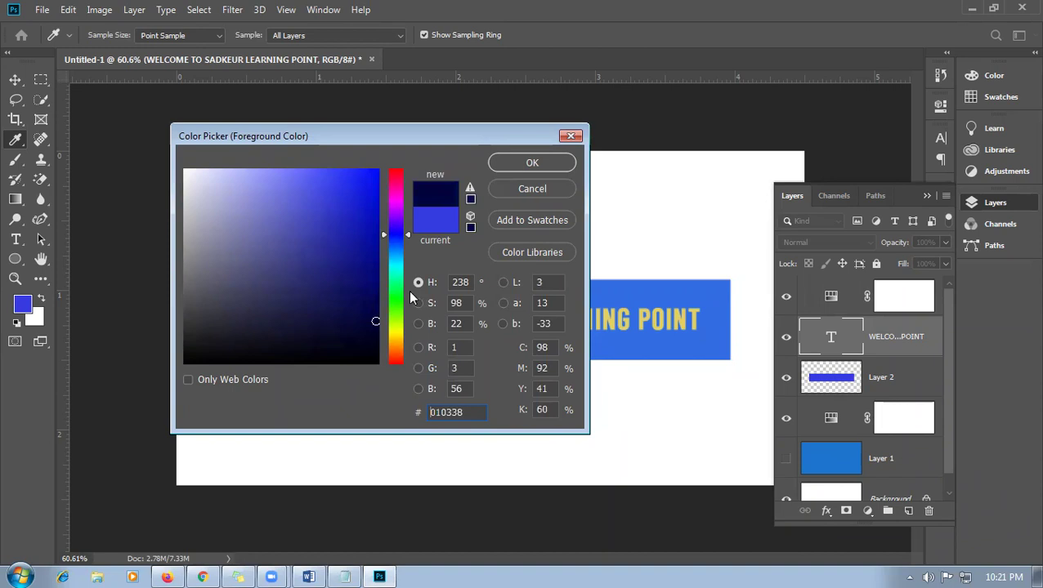
pyautogui.moveTo(329, 194); pyautogui.dragTo(255, 183)
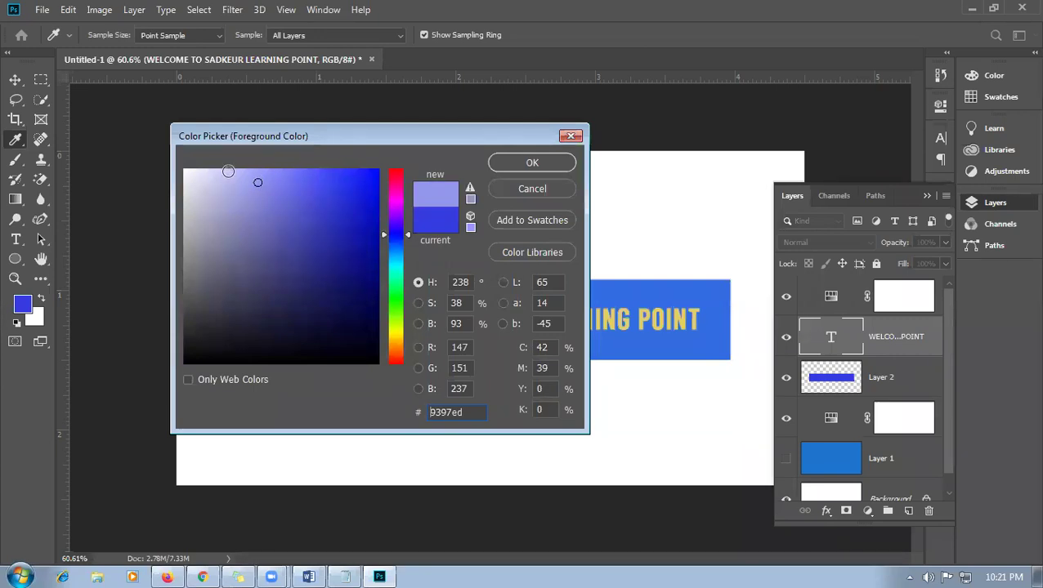
pyautogui.moveTo(358, 293)
pyautogui.mouseDown()
pyautogui.moveTo(377, 332)
pyautogui.moveTo(272, 176)
pyautogui.moveTo(237, 170)
pyautogui.moveTo(351, 239)
pyautogui.moveTo(375, 317)
pyautogui.mouseUp()
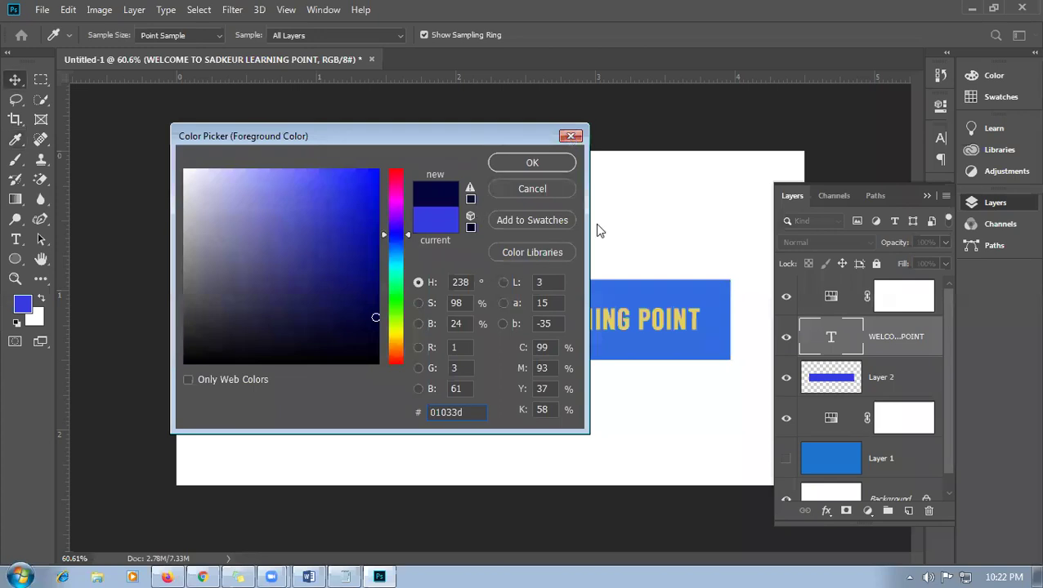
pyautogui.press('Escape')
# - Set the banner text color to white #ffffff
pyautogui.doubleClick(539, 319)
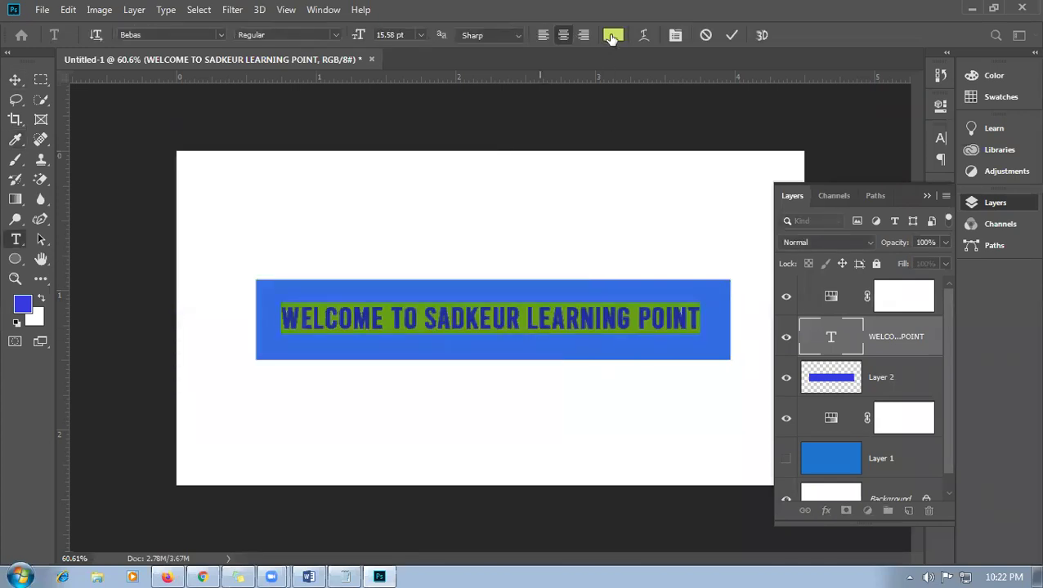
pyautogui.click(613, 35)
pyautogui.write('ffffff')
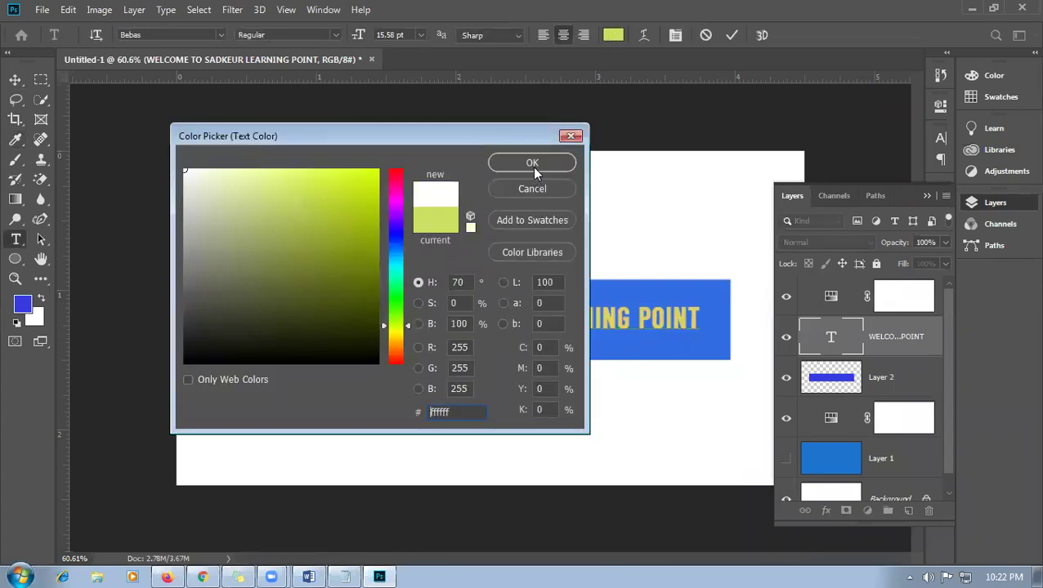
pyautogui.click(532, 165)
pyautogui.click(14, 80)
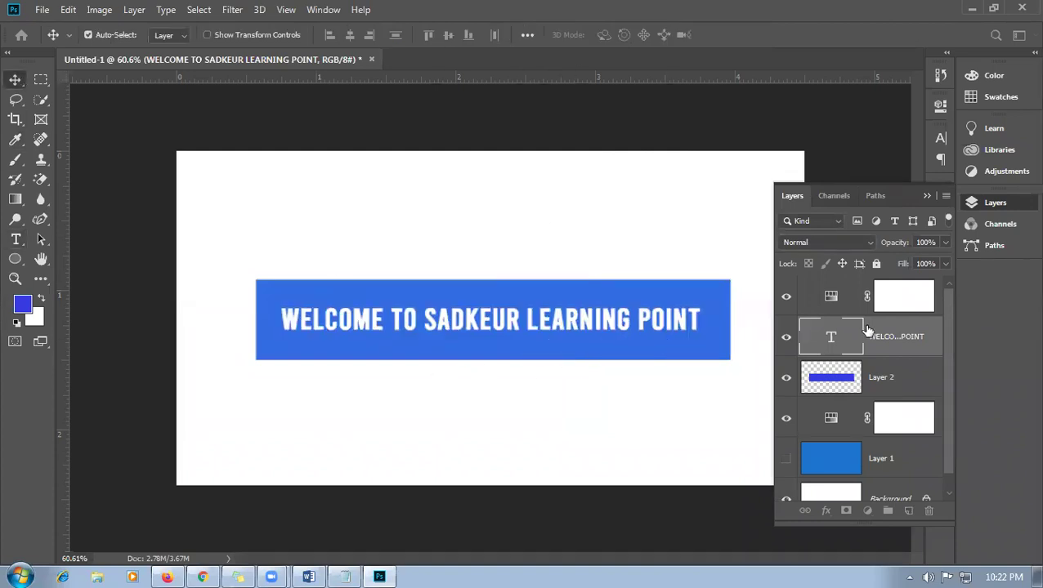
# - Change the color of the banner text to black #000000
pyautogui.doubleClick(831, 335)
pyautogui.click(613, 35)
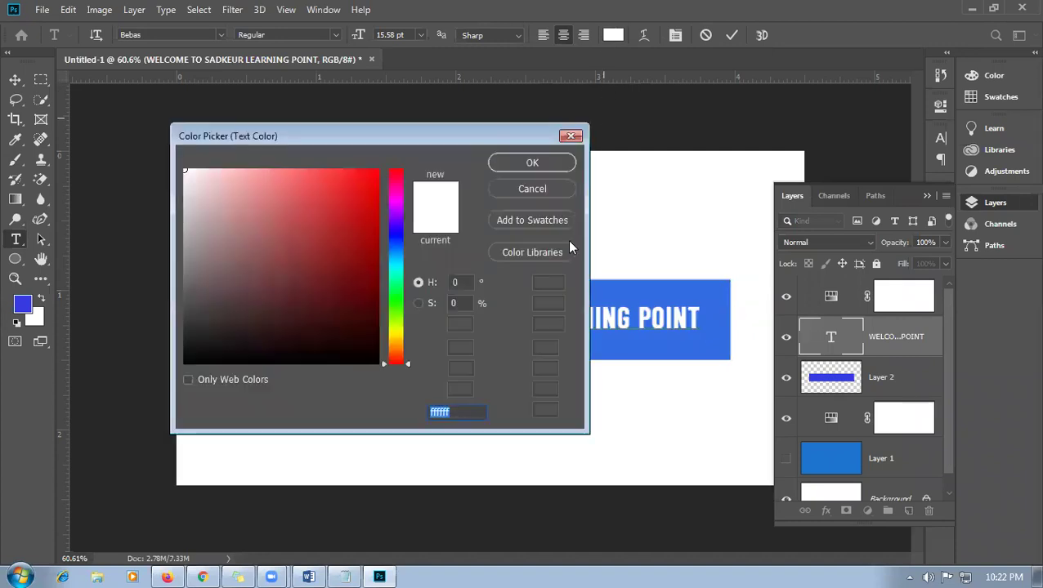
pyautogui.write('000000')
pyautogui.click(532, 163)
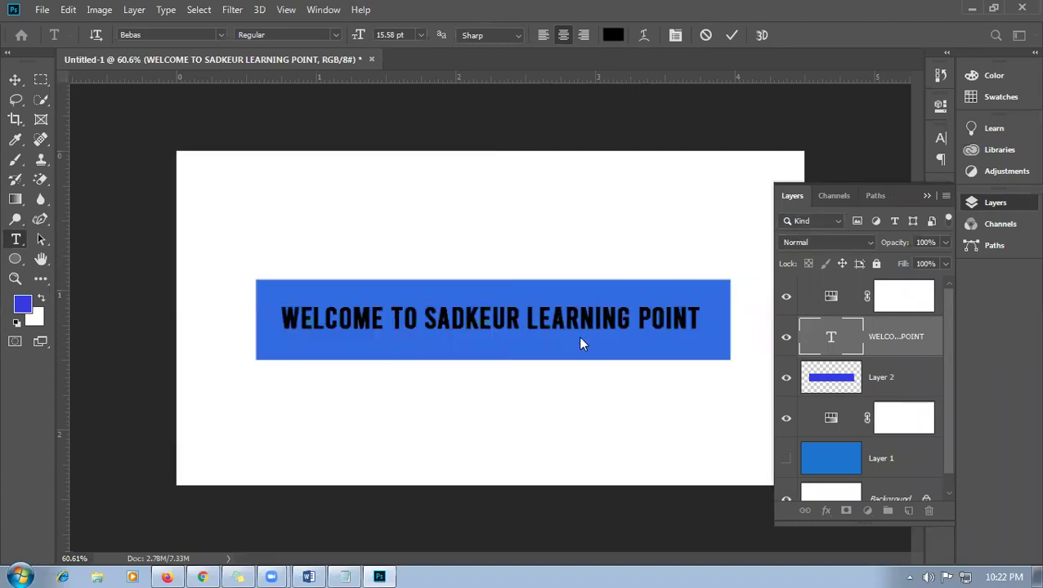
pyautogui.click(15, 79)
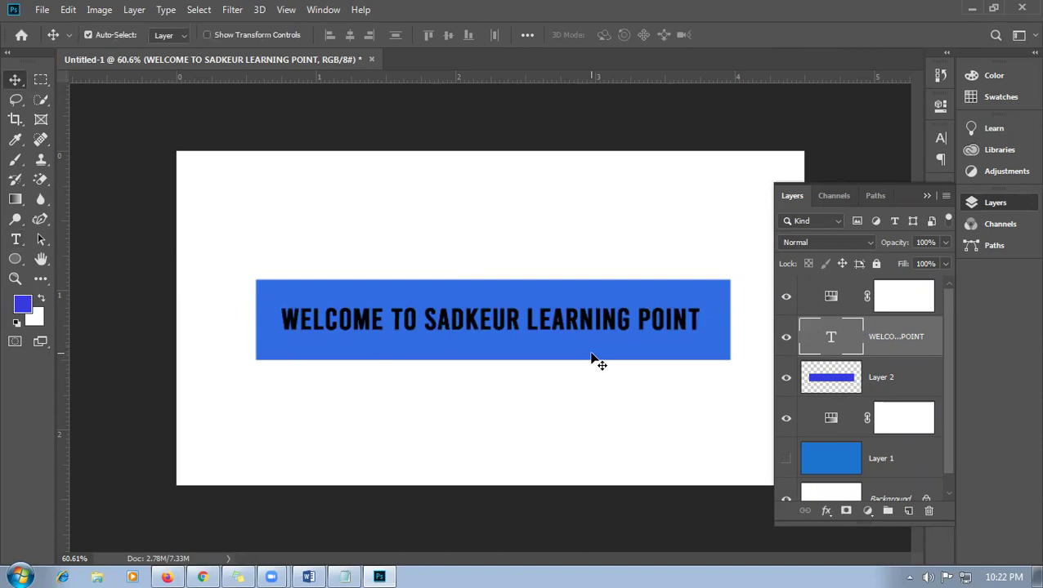
# - Switch to Adobe Color, try the Custom rule, and apply the Monochromatic rule with its palette shifted to green, base color #7FE000
pyautogui.click(203, 576)
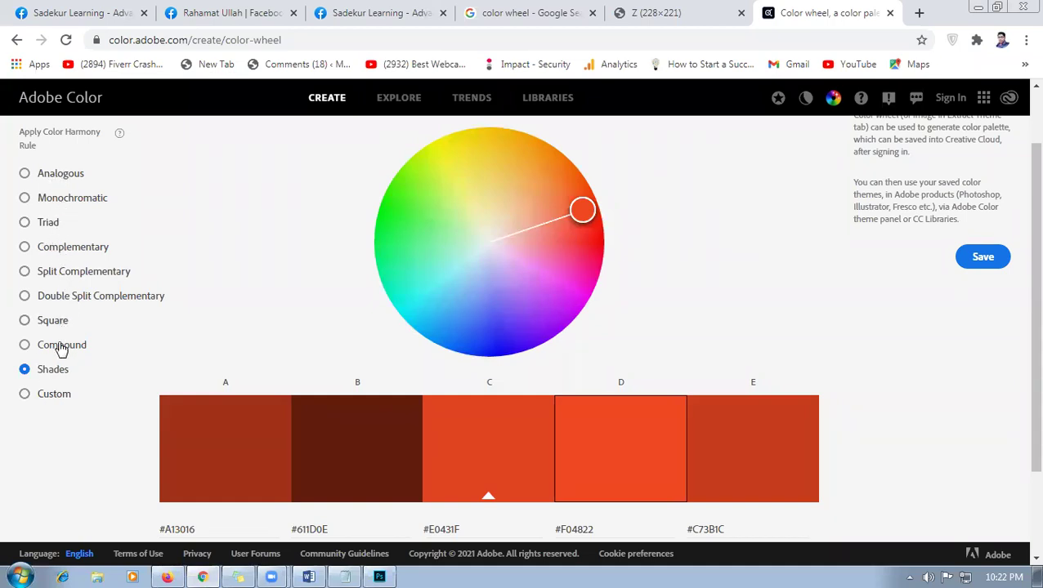
pyautogui.click(54, 395)
pyautogui.click(186, 40)
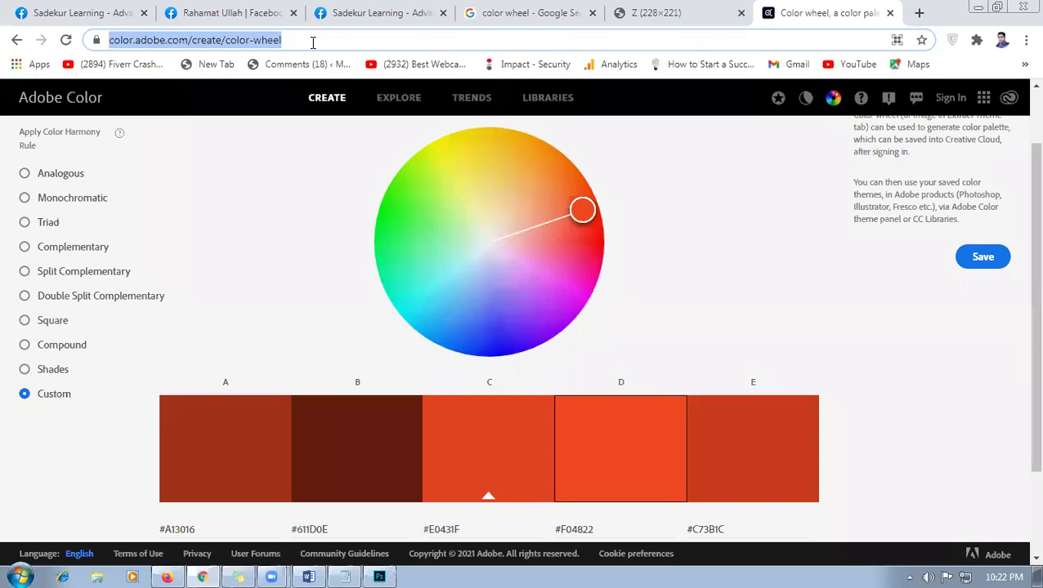
pyautogui.click(66, 199)
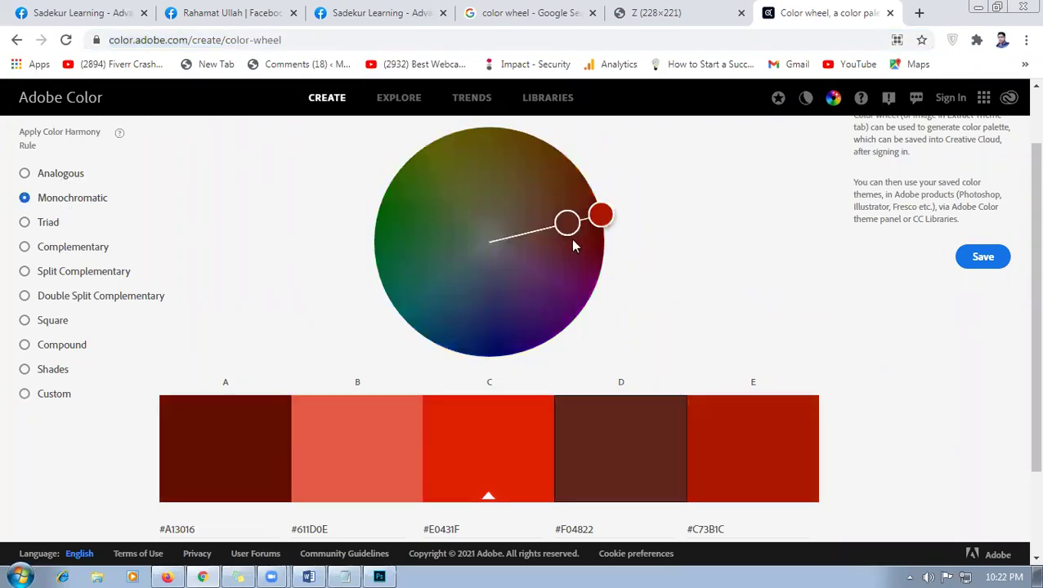
pyautogui.moveTo(563, 222); pyautogui.dragTo(430, 190)
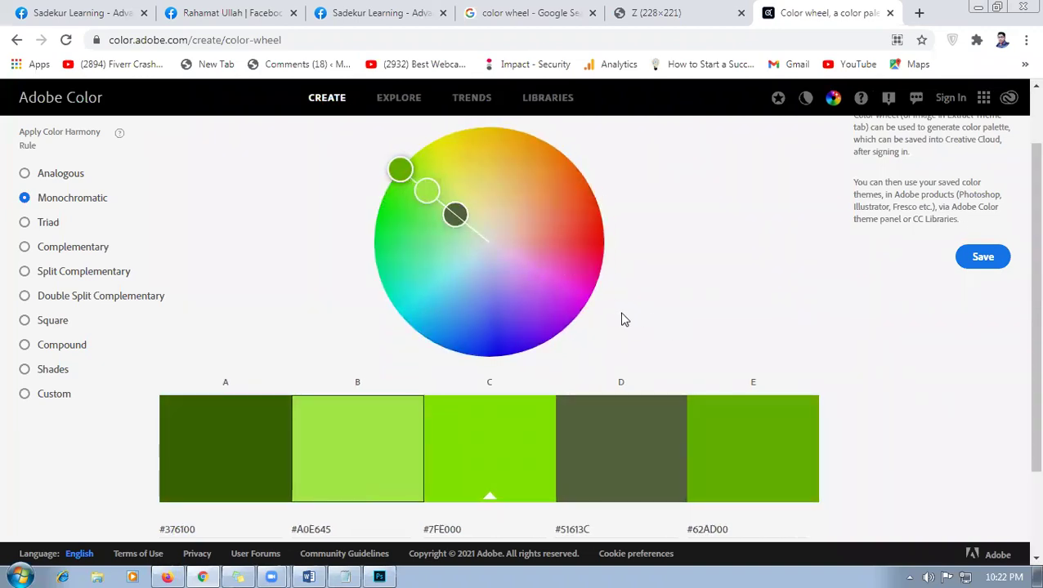
# - Copy swatch D's hex code #51613C from the Monochromatic palette
pyautogui.moveTo(604, 532); pyautogui.dragTo(550, 535)
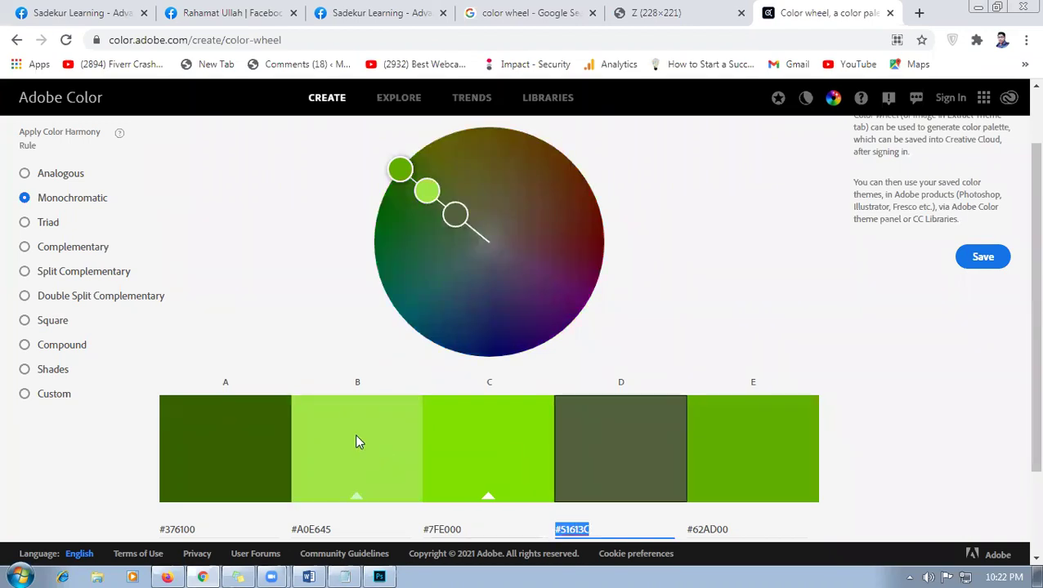
pyautogui.rightClick(573, 504)
pyautogui.click(618, 439)
# - Switch to Photoshop and fill the banner bar on Layer 2 with #51613C as the foreground color, clearing the selection
pyautogui.click(381, 576)
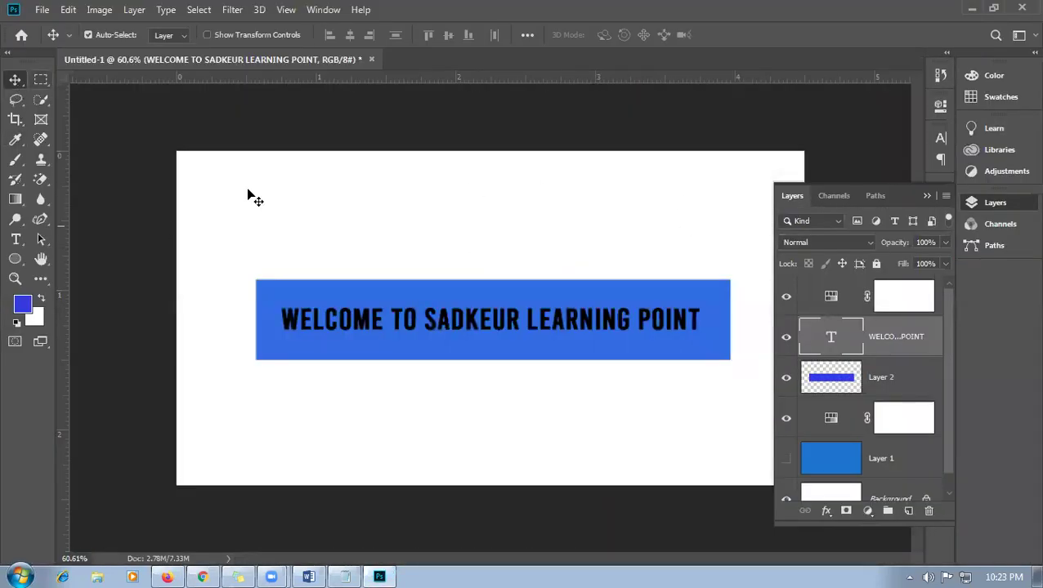
pyautogui.click(830, 384)
pyautogui.keyDown('ctrl'); pyautogui.click(830, 377); pyautogui.keyUp('ctrl')
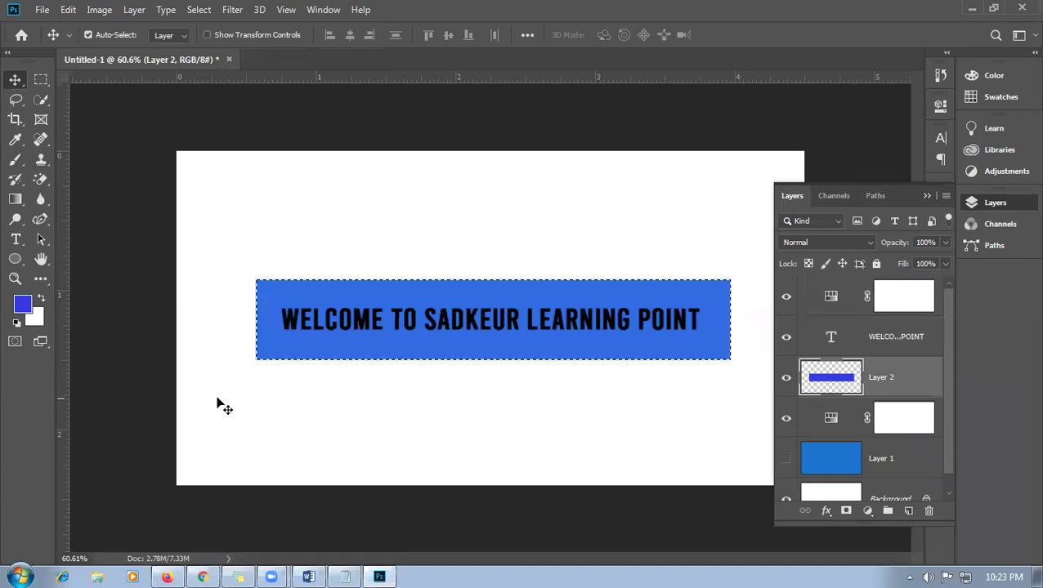
pyautogui.click(22, 304)
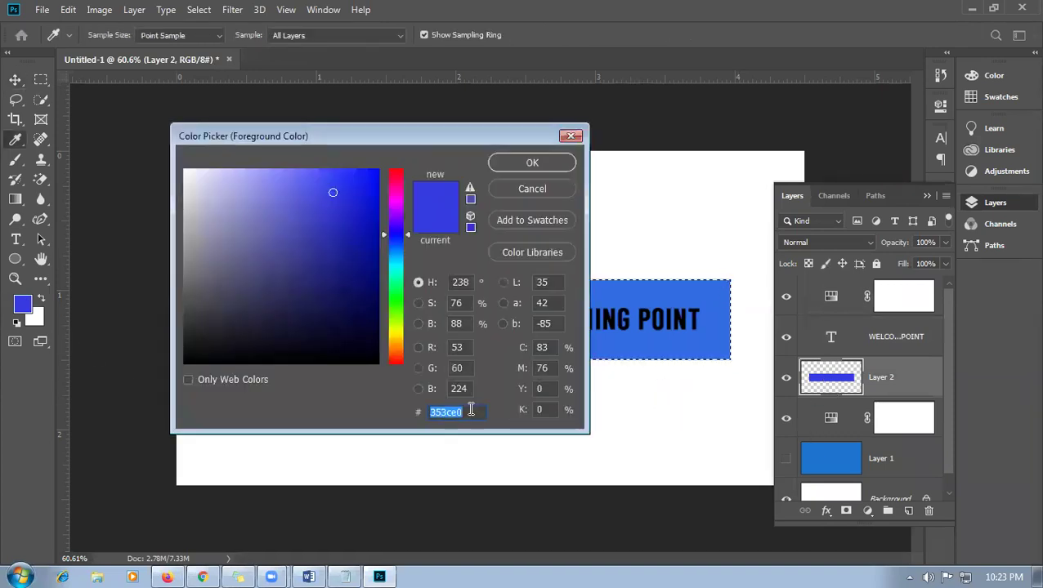
pyautogui.write('6b8e3c')
pyautogui.click(556, 164)
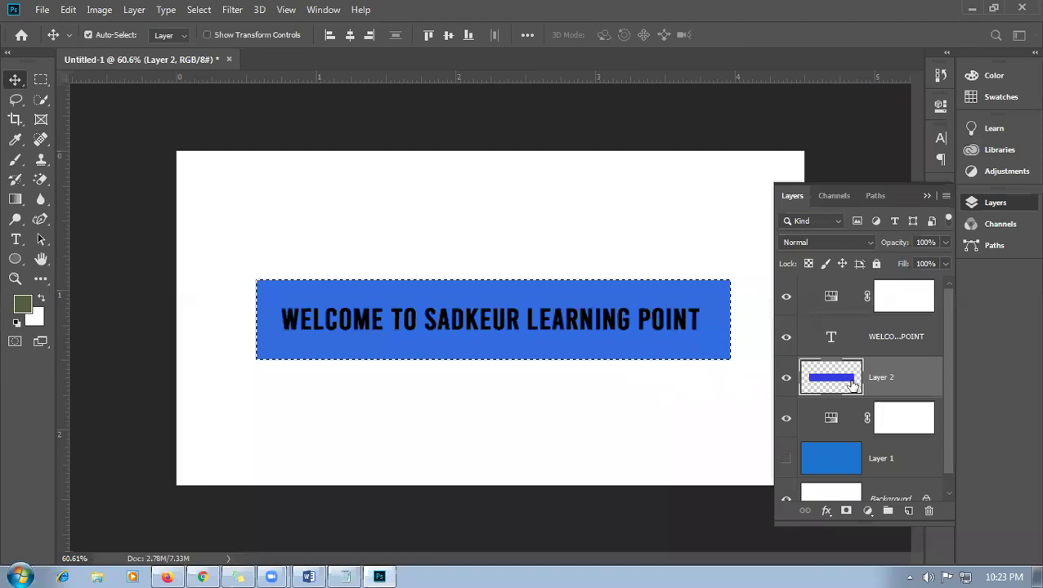
pyautogui.hotkey('alt', 'BackSpace')
pyautogui.hotkey('ctrl', 'd')
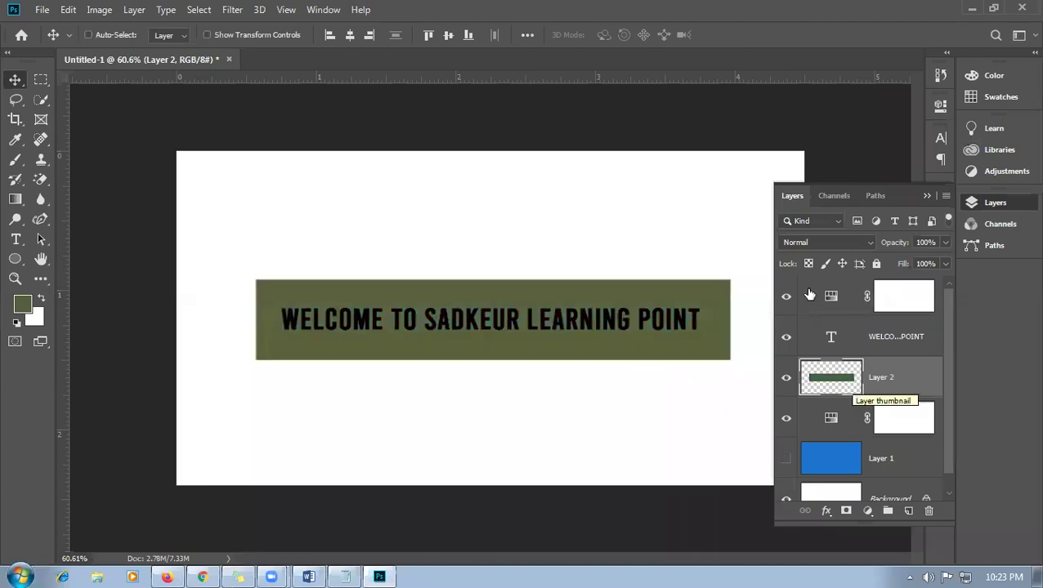
# - Select the banner text for editing, switch to Adobe Color, and copy swatch B's hex code #A0E645
pyautogui.click(810, 349)
pyautogui.doubleClick(828, 341)
pyautogui.click(202, 577)
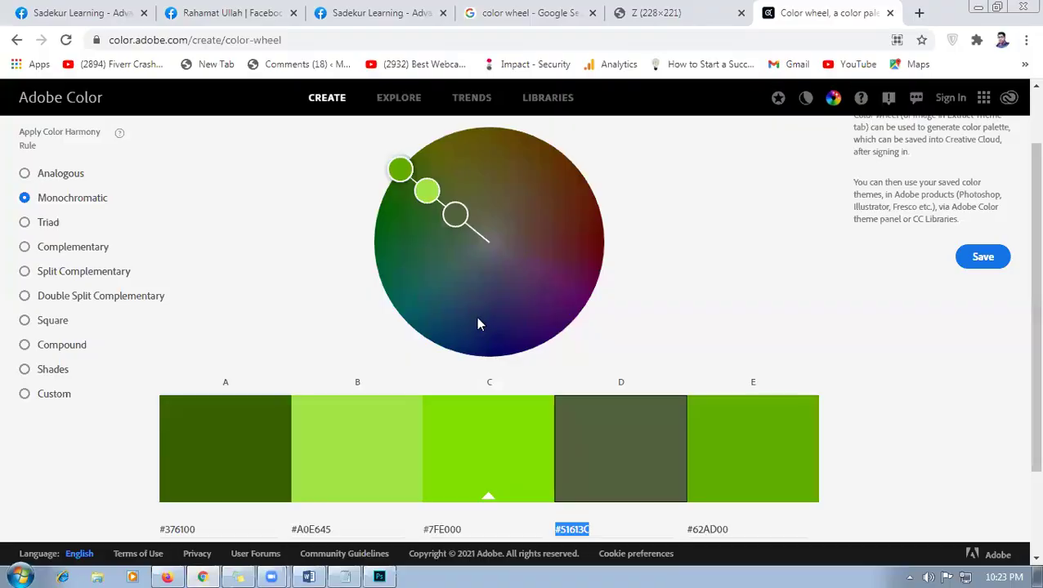
pyautogui.click(316, 530)
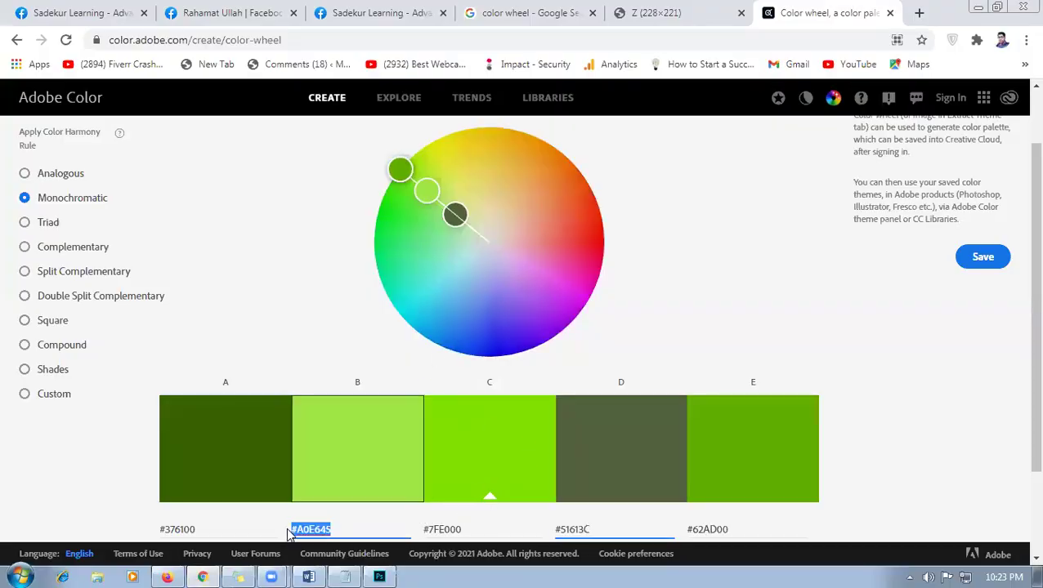
# - Switch to Photoshop and set the banner text color to #A0E645, committing the text edit
pyautogui.click(379, 577)
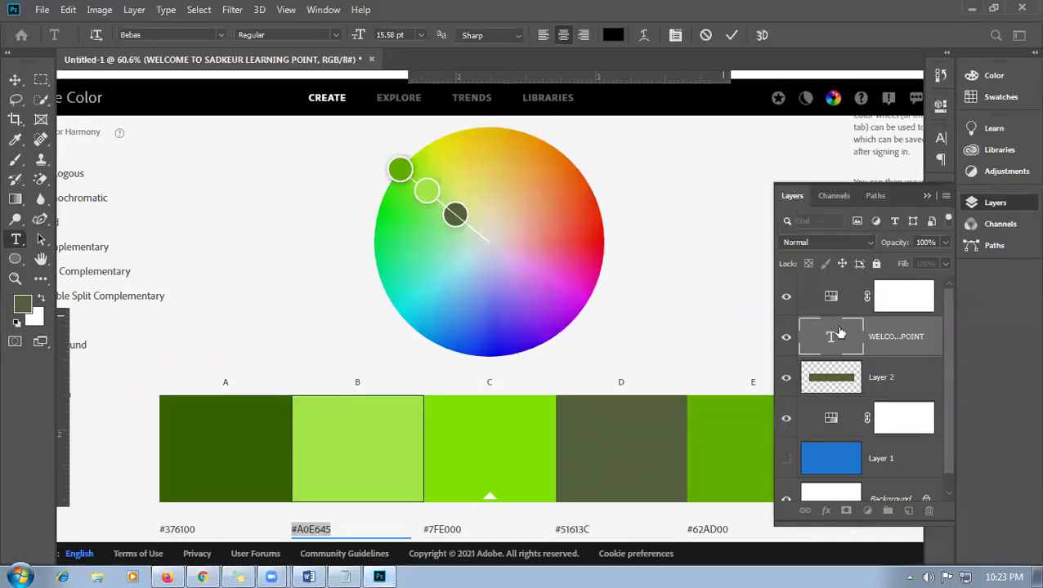
pyautogui.click(614, 36)
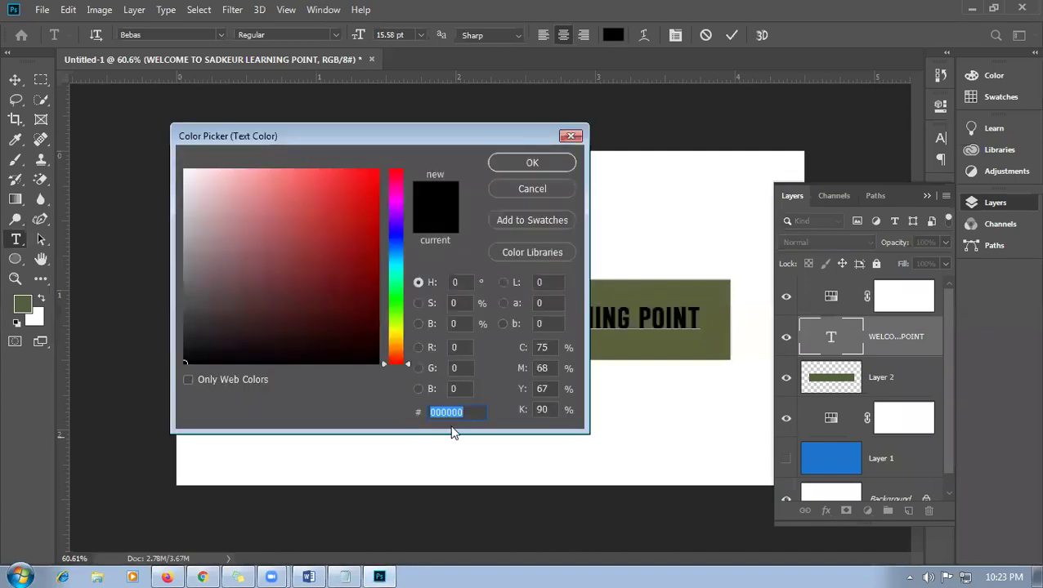
pyautogui.hotkey('ctrl', 'v')
pyautogui.click(544, 161)
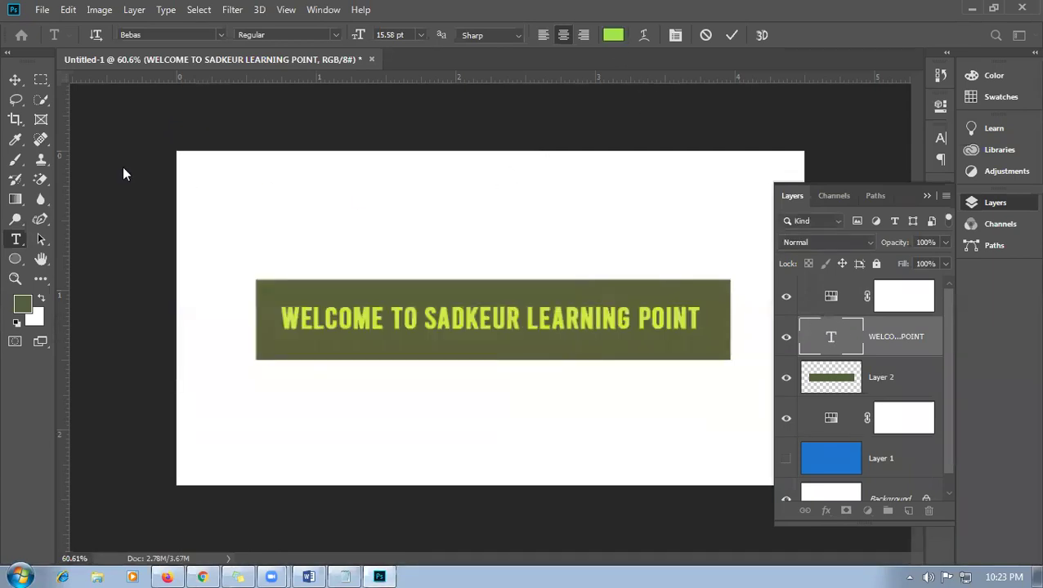
pyautogui.click(15, 82)
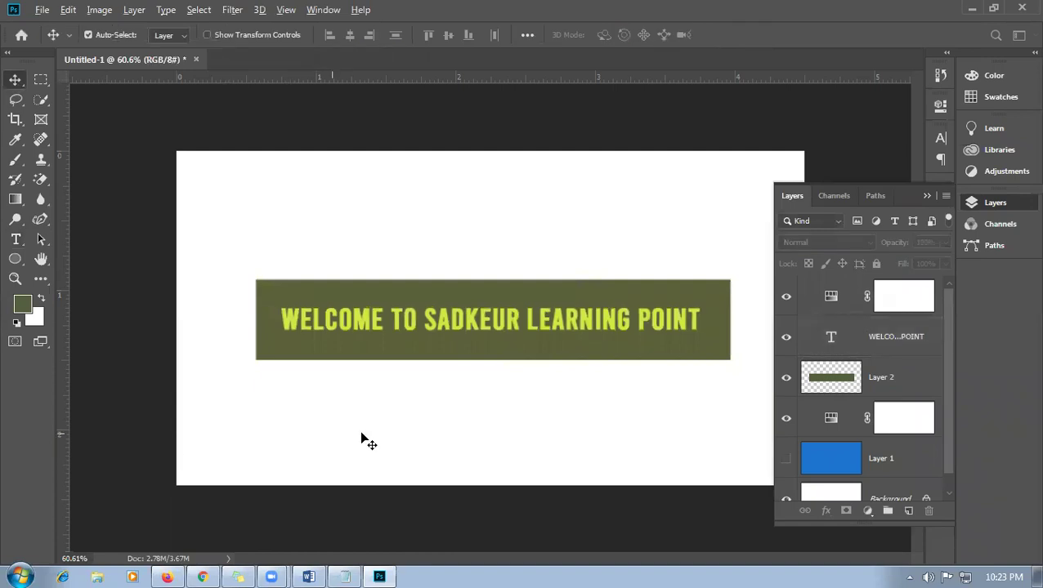
pyautogui.click(381, 347)
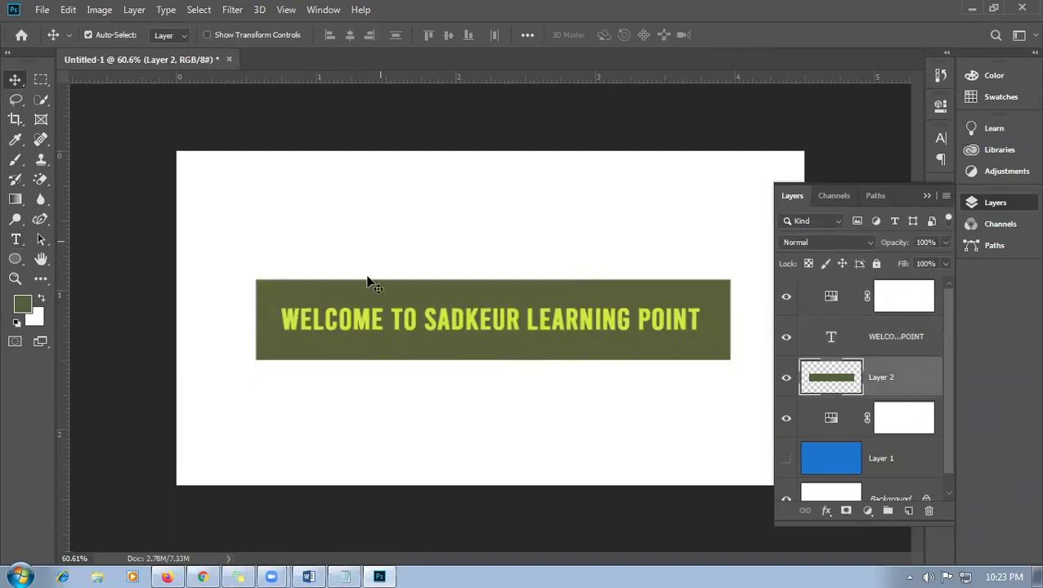
pyautogui.moveTo(729, 412)
pyautogui.mouseDown()
pyautogui.moveTo(417, 379)
pyautogui.moveTo(298, 547)
pyautogui.moveTo(204, 572)
pyautogui.mouseUp()
# - Switch to Chrome, close the Z image and Adobe Color tabs, and show the color wheel image results
pyautogui.click(204, 575)
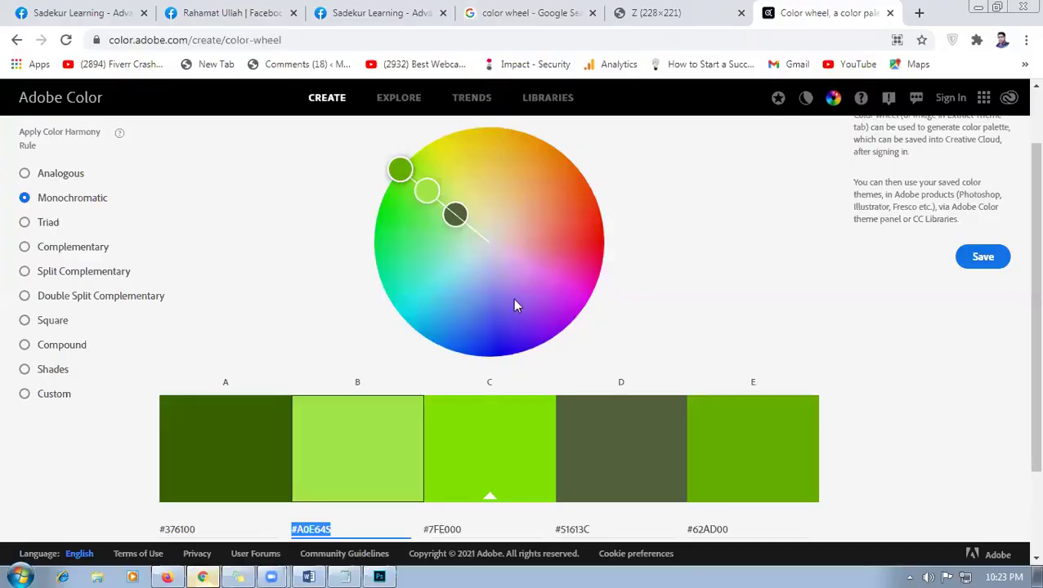
pyautogui.click(735, 13)
pyautogui.click(742, 14)
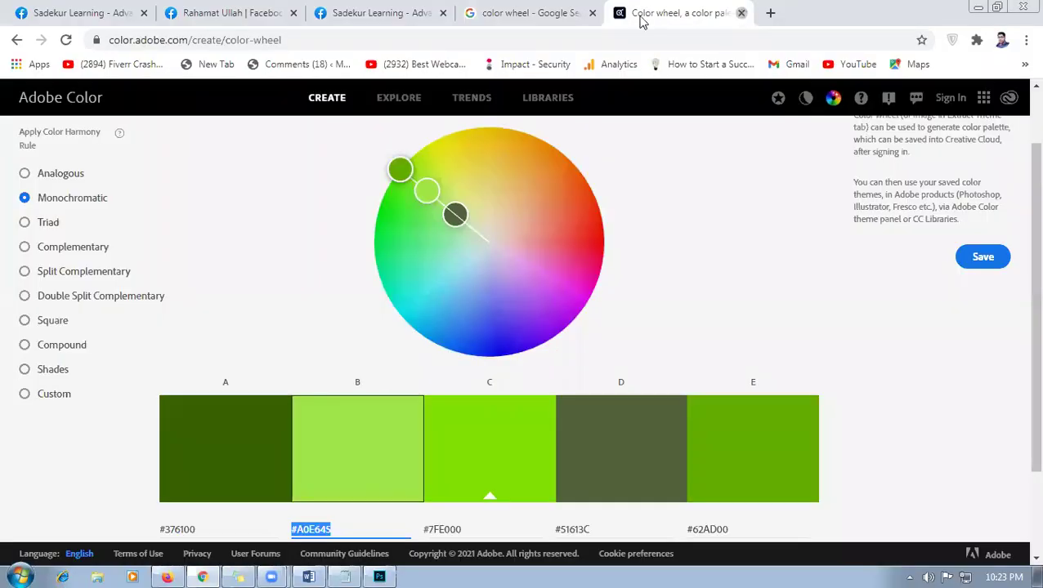
pyautogui.click(599, 18)
pyautogui.middleClick(615, 11)
pyautogui.click(513, 10)
pyautogui.click(689, 11)
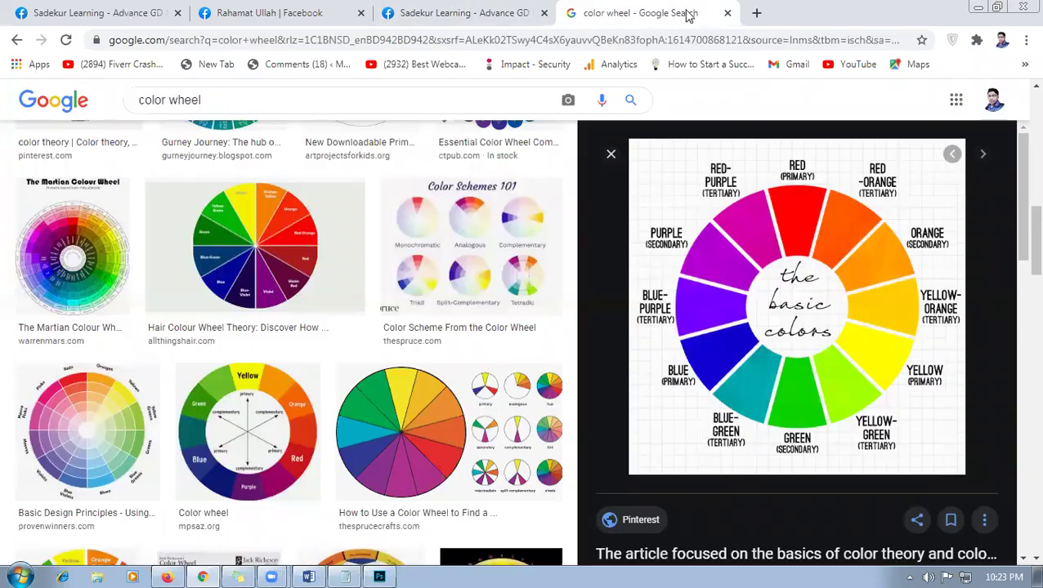
# - Open a new blank tab alongside the color wheel search results in Chrome
pyautogui.click(531, 9)
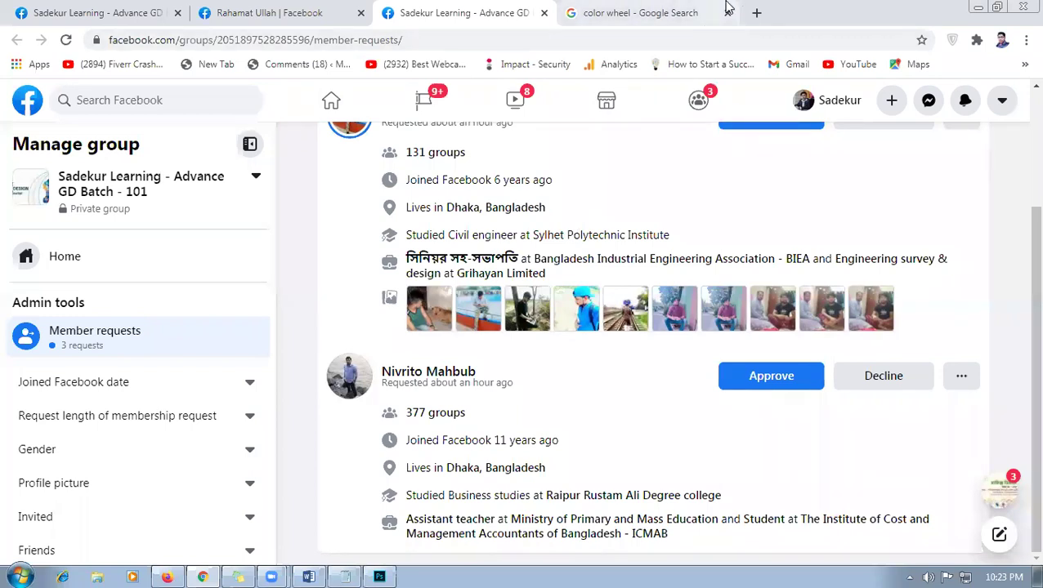
pyautogui.click(701, 12)
pyautogui.hotkey('ctrl', 't')
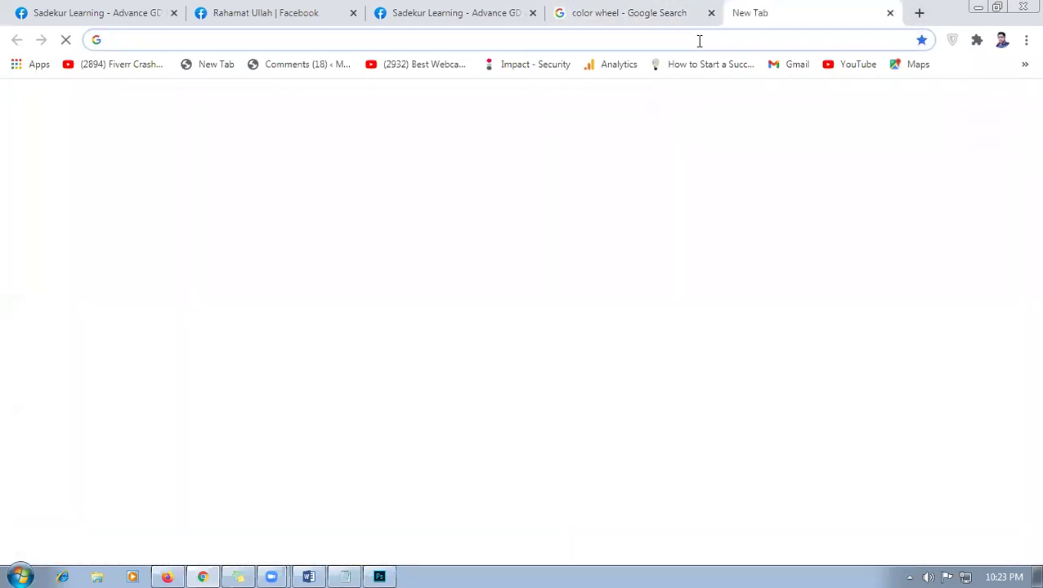
pyautogui.click(626, 11)
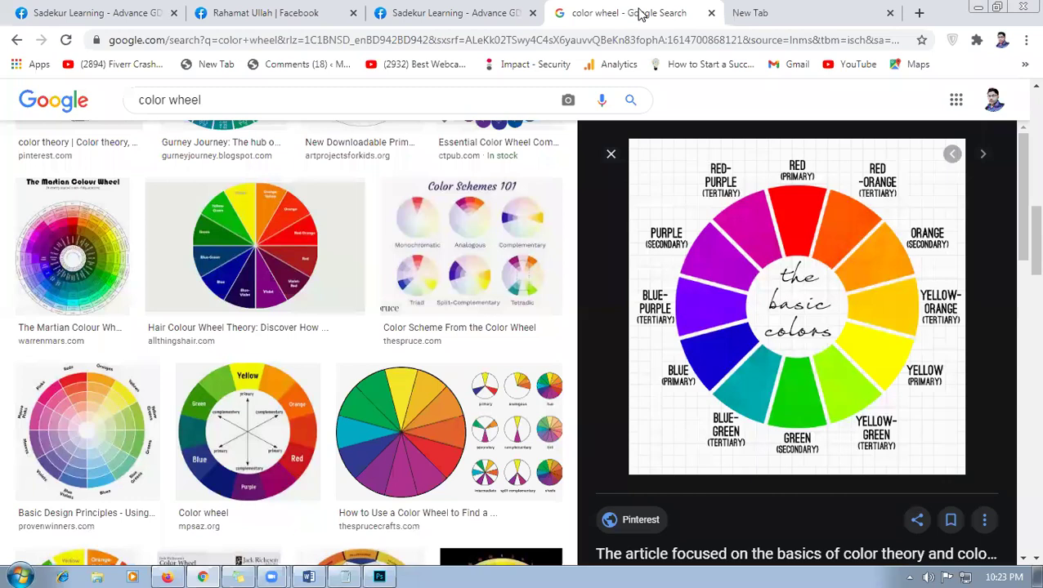
pyautogui.click(744, 10)
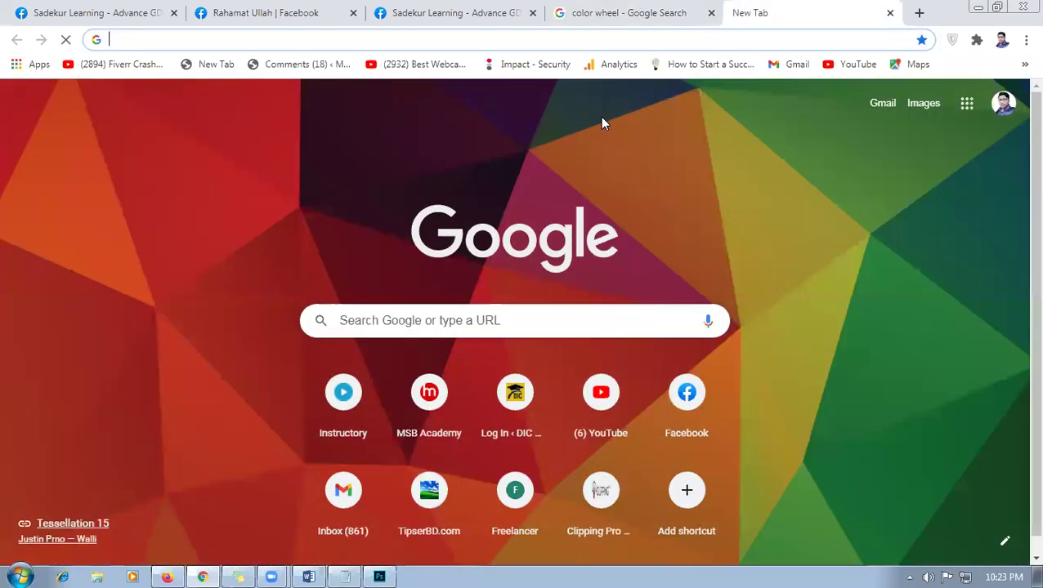
# - Return to Photoshop, deselect all layers, and close the open Firefox window
pyautogui.click(384, 574)
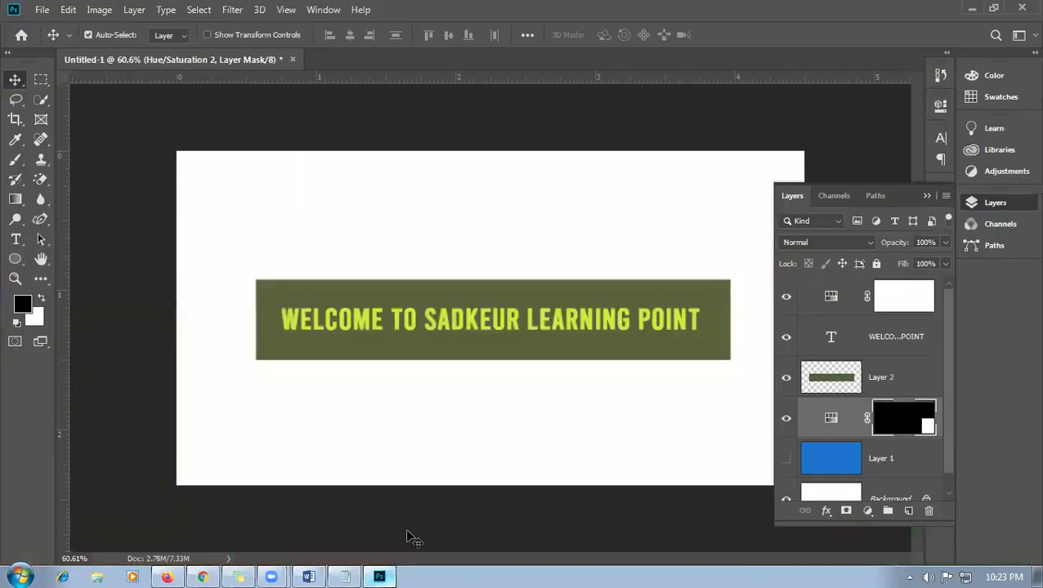
pyautogui.click(471, 500)
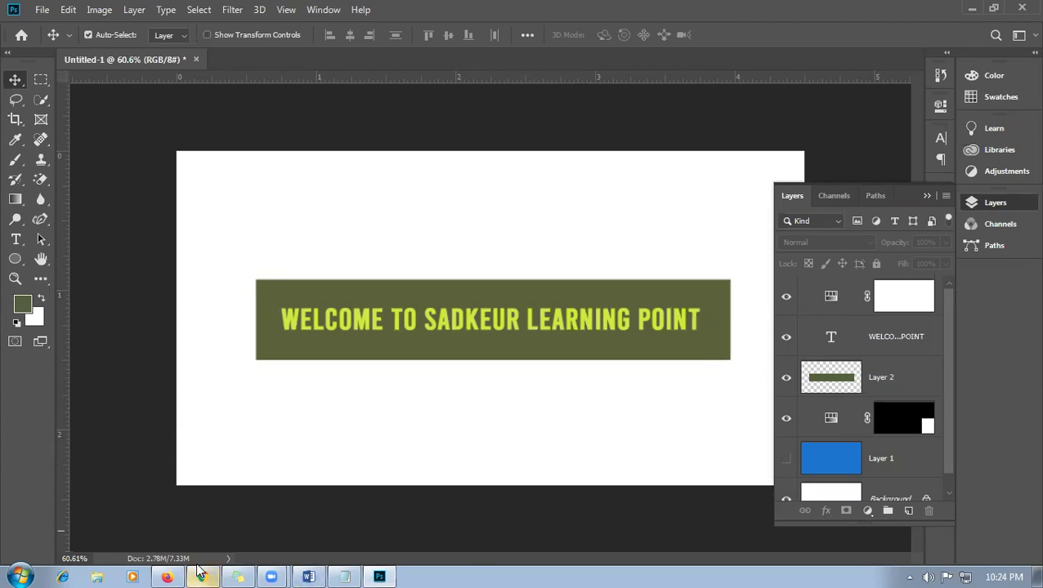
pyautogui.click(167, 577)
pyautogui.rightClick(171, 574)
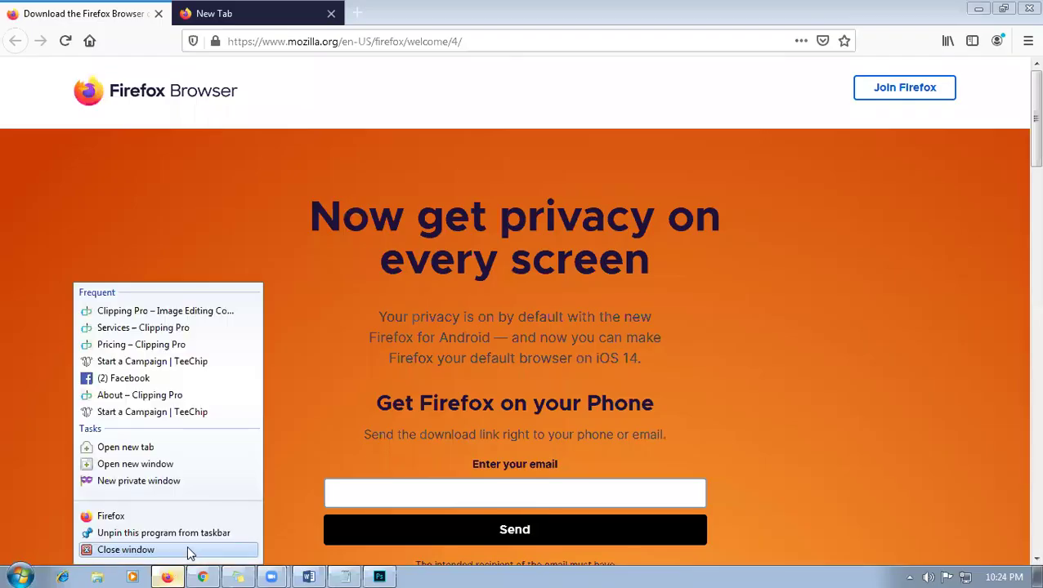
pyautogui.click(196, 554)
pyautogui.click(494, 317)
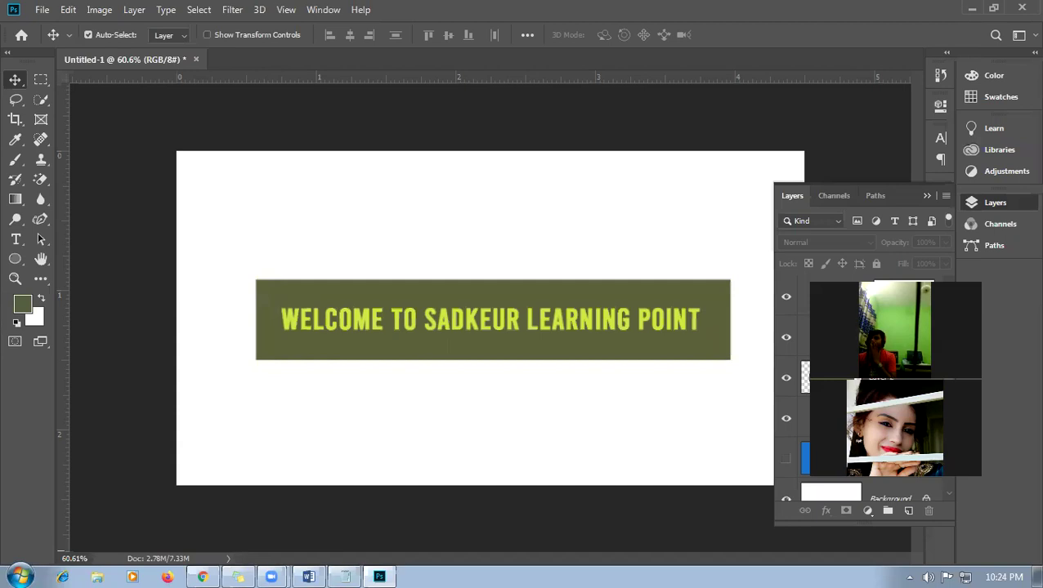
pyautogui.press('super')
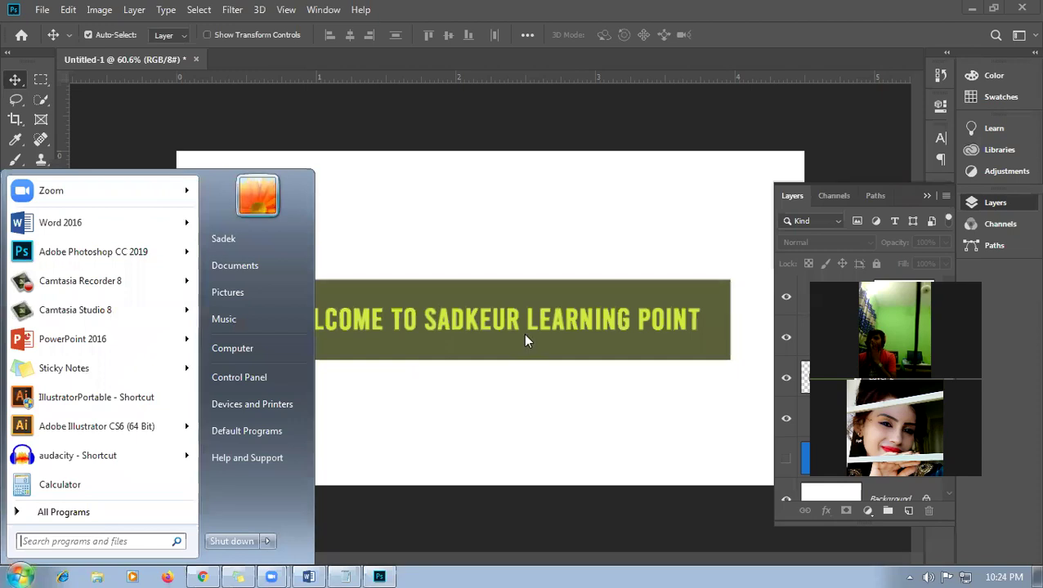
pyautogui.press('super')
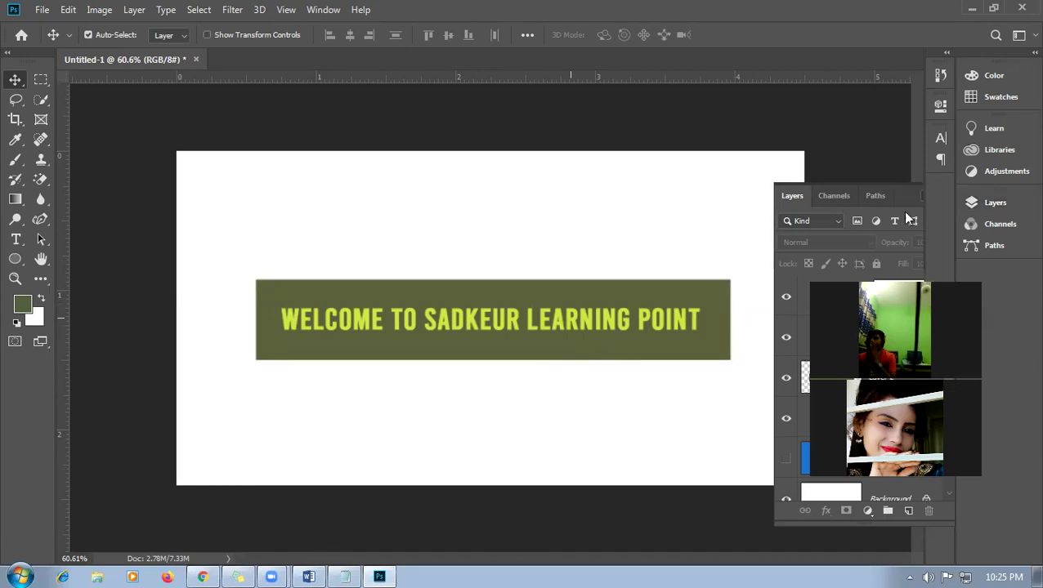
pyautogui.click(485, 323)
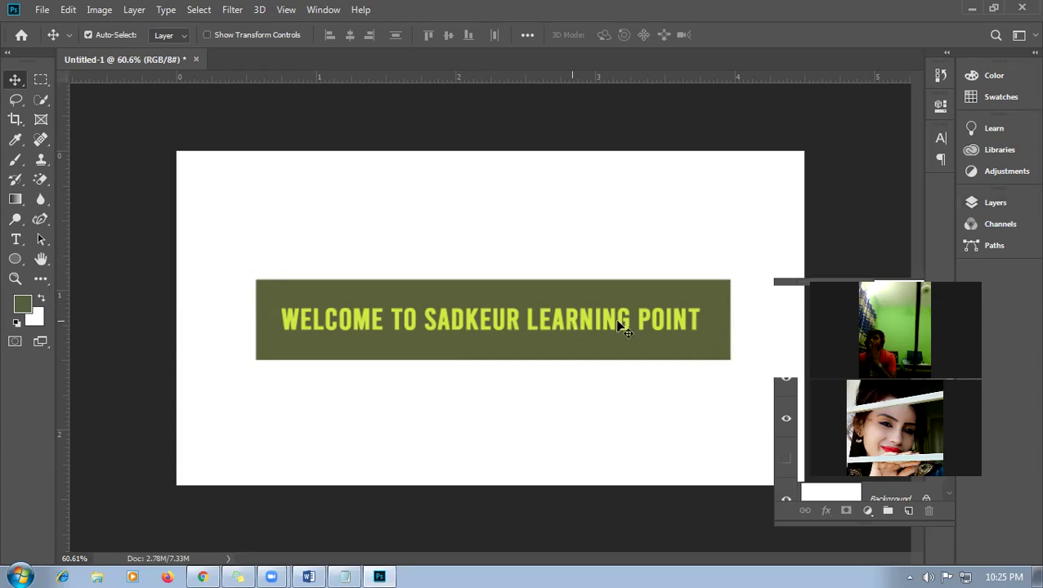
# - Switch to Chrome and load Adobe Color's color wheel page, color.adobe.com/create/color-wheel, in the blank tab
pyautogui.click(203, 577)
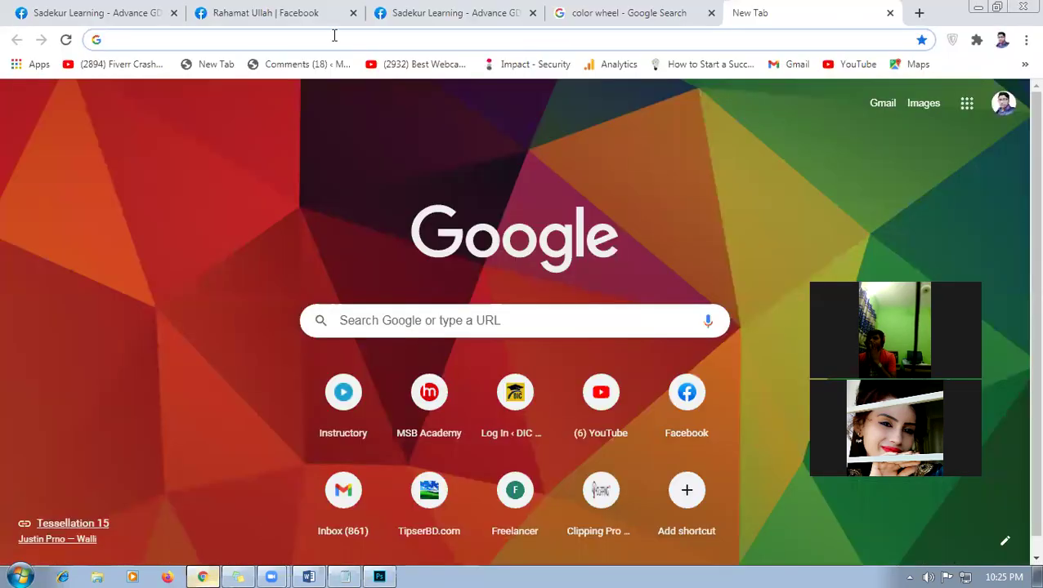
pyautogui.click(613, 12)
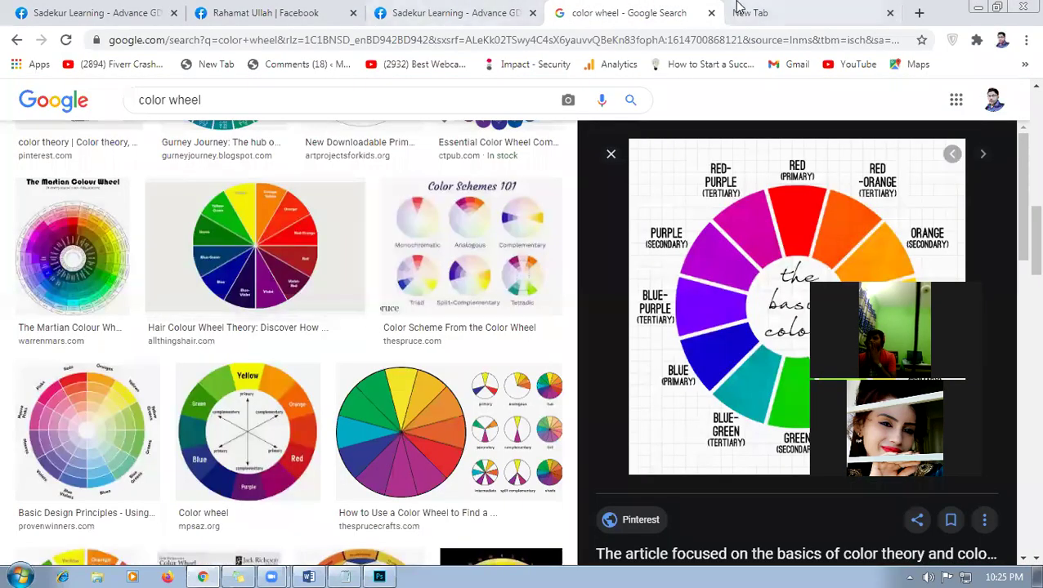
pyautogui.click(737, 11)
pyautogui.click(634, 39)
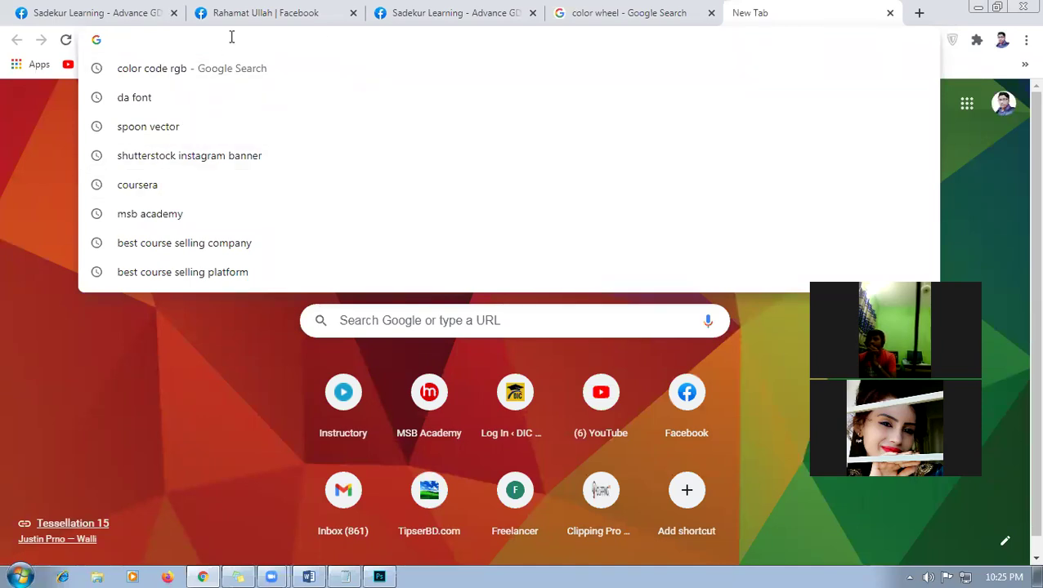
pyautogui.write('color')
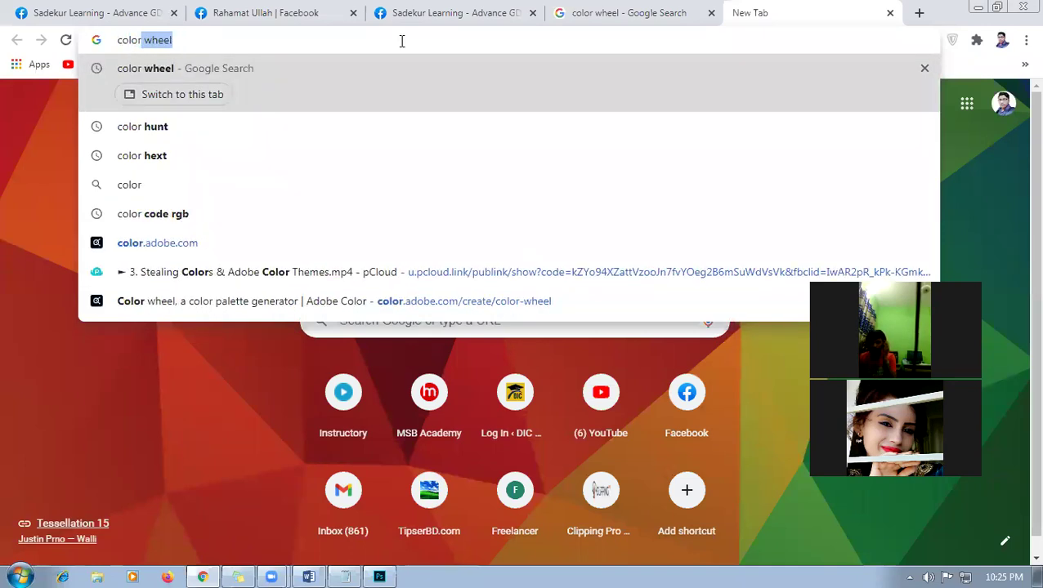
pyautogui.click(237, 296)
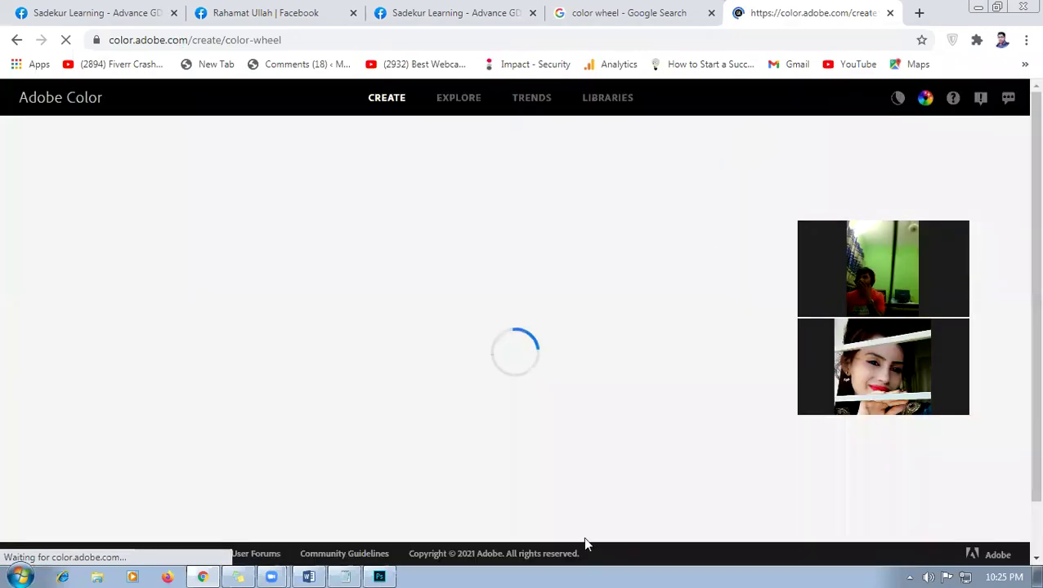
# - Browse further through the Google color wheel image results and return to the Adobe Color tab
pyautogui.click(601, 31)
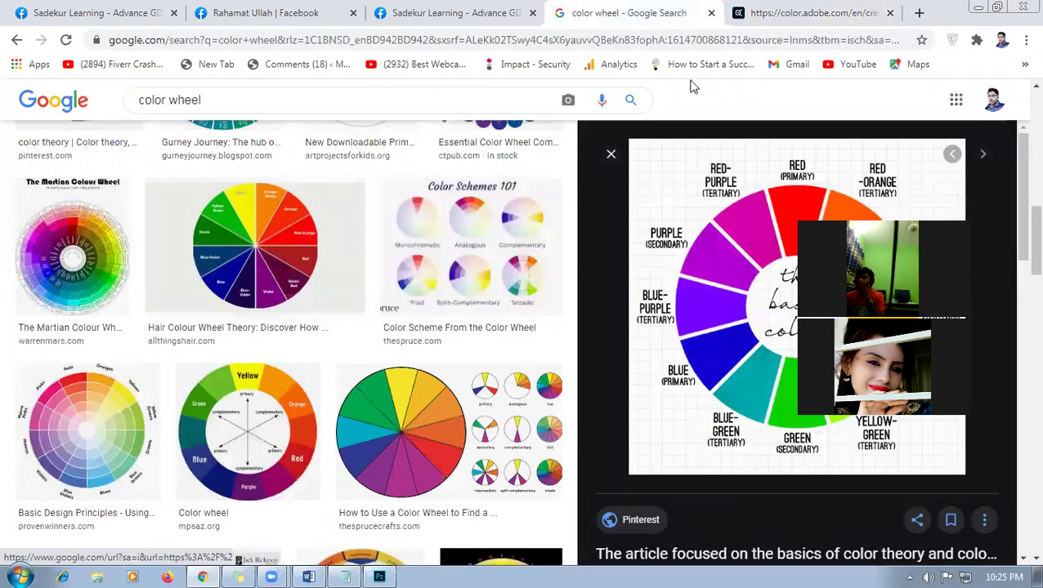
pyautogui.scroll(-4, 333, 445)
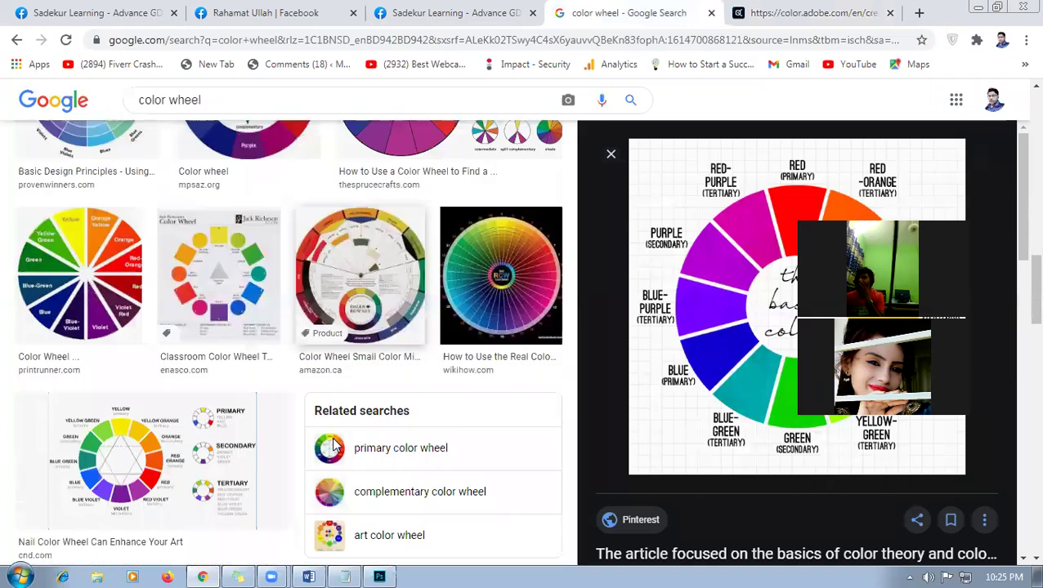
pyautogui.scroll(-3, 333, 446)
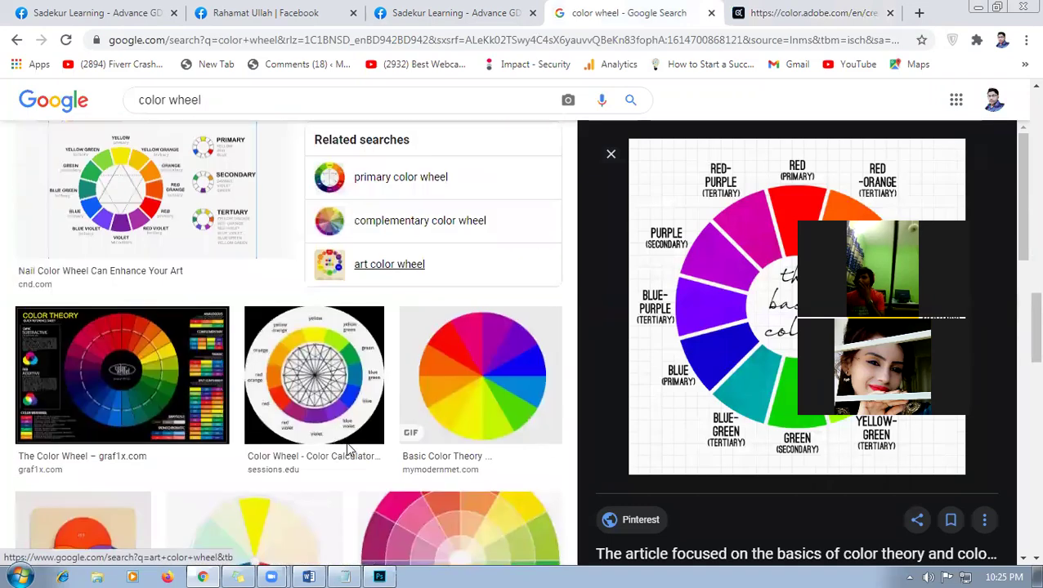
pyautogui.scroll(-5, 347, 448)
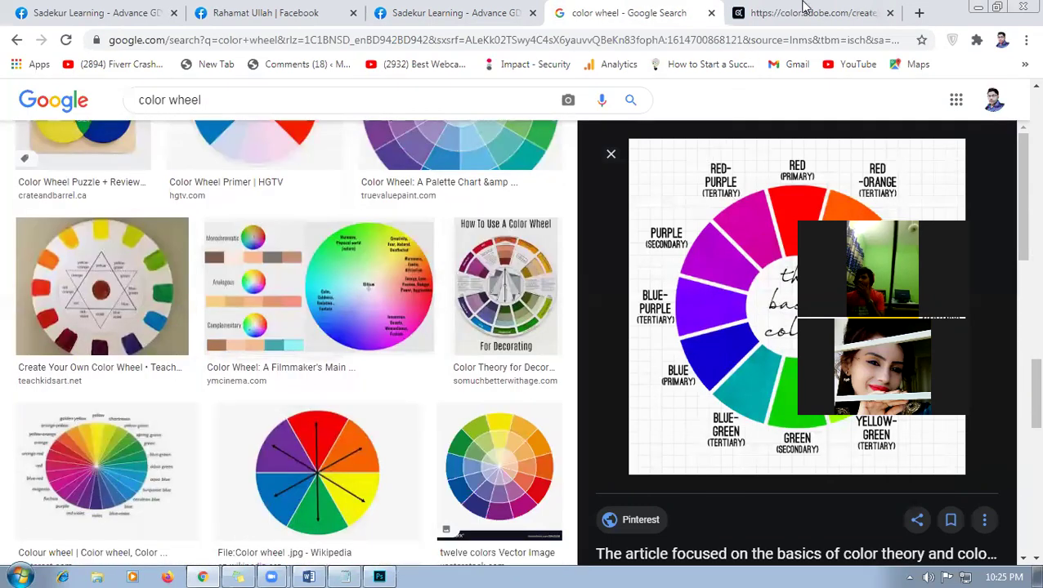
pyautogui.click(805, 10)
# - Open a new tab and search Google for "typography ideas"
pyautogui.click(919, 17)
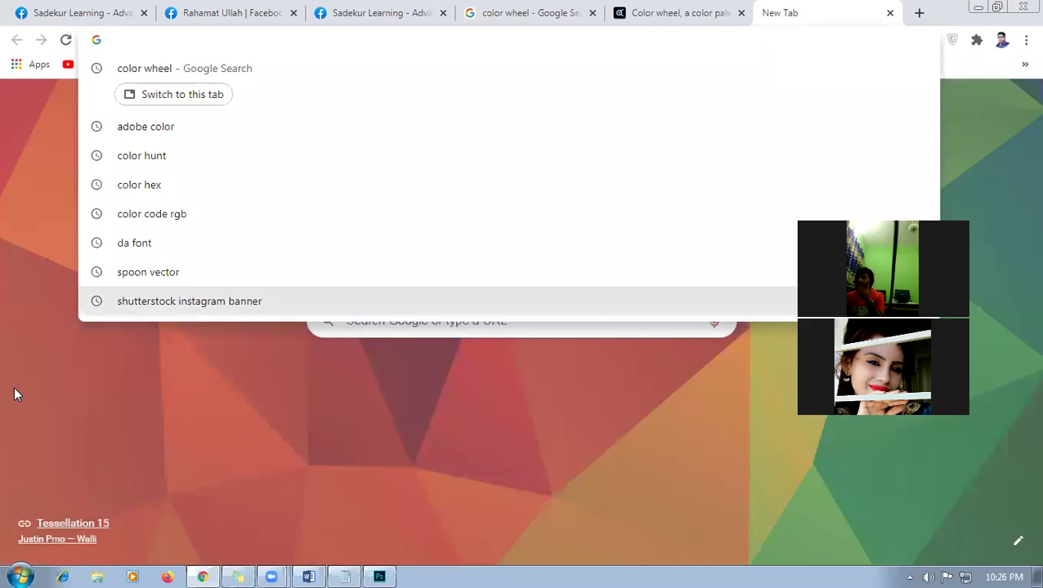
pyautogui.click(14, 395)
pyautogui.click(219, 38)
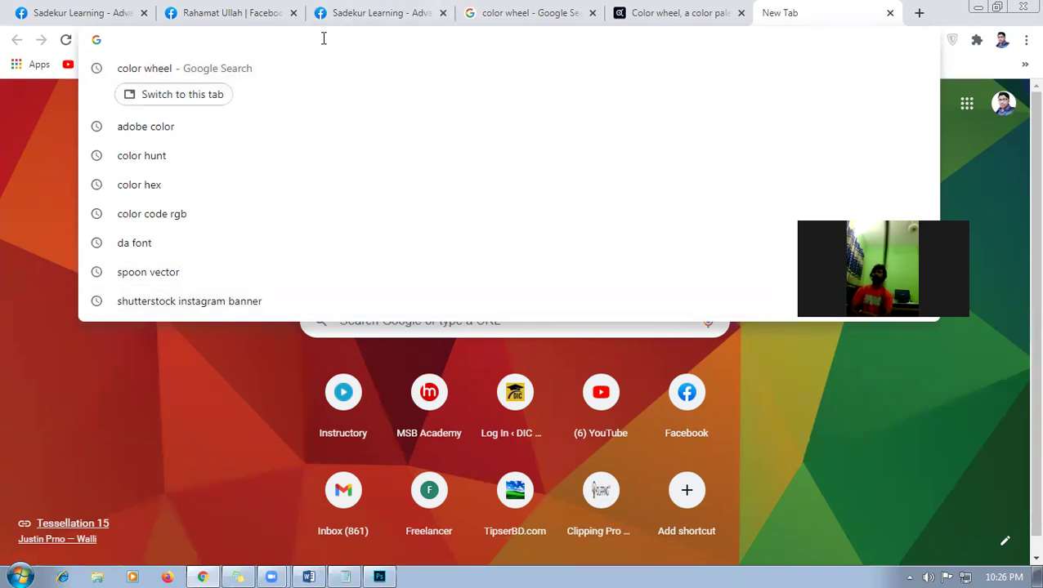
pyautogui.write('typo')
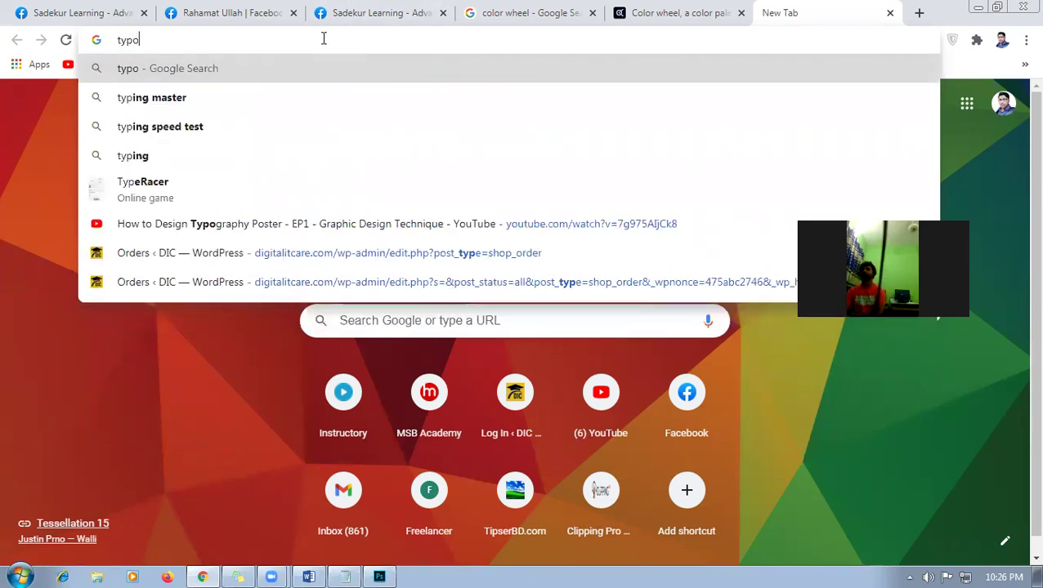
pyautogui.write('graph')
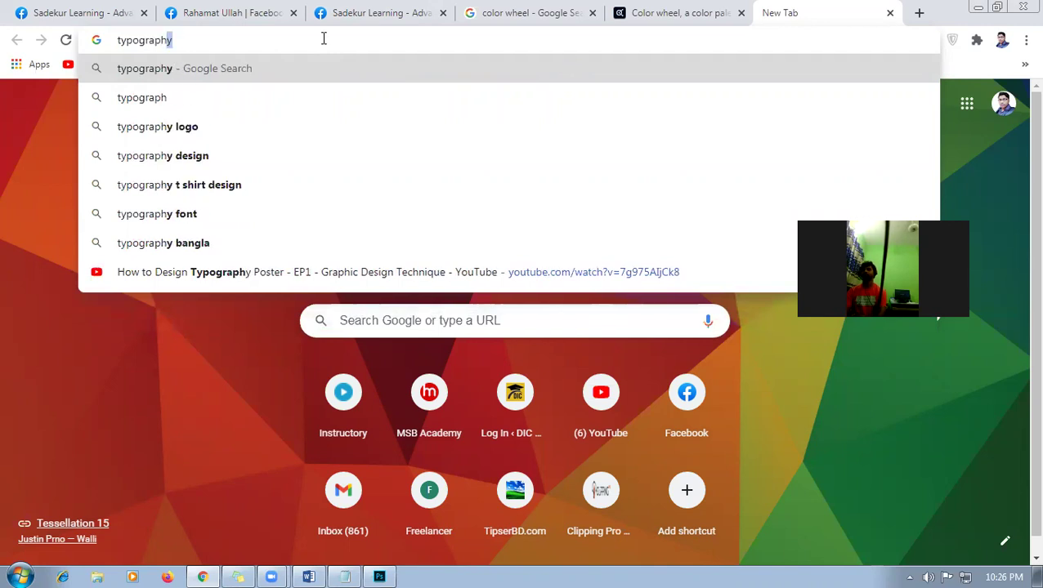
pyautogui.write('y')
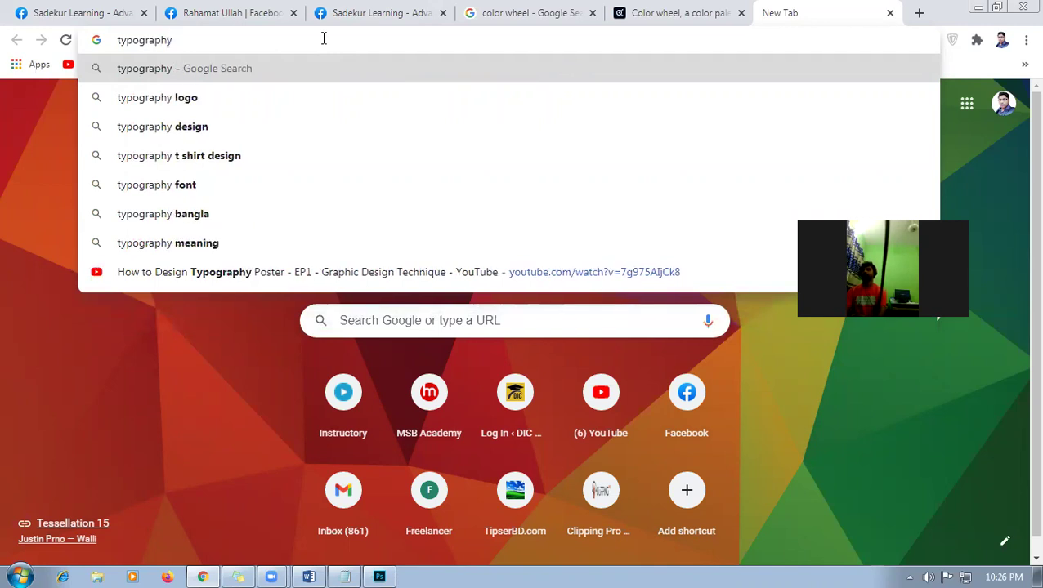
pyautogui.write(' idea')
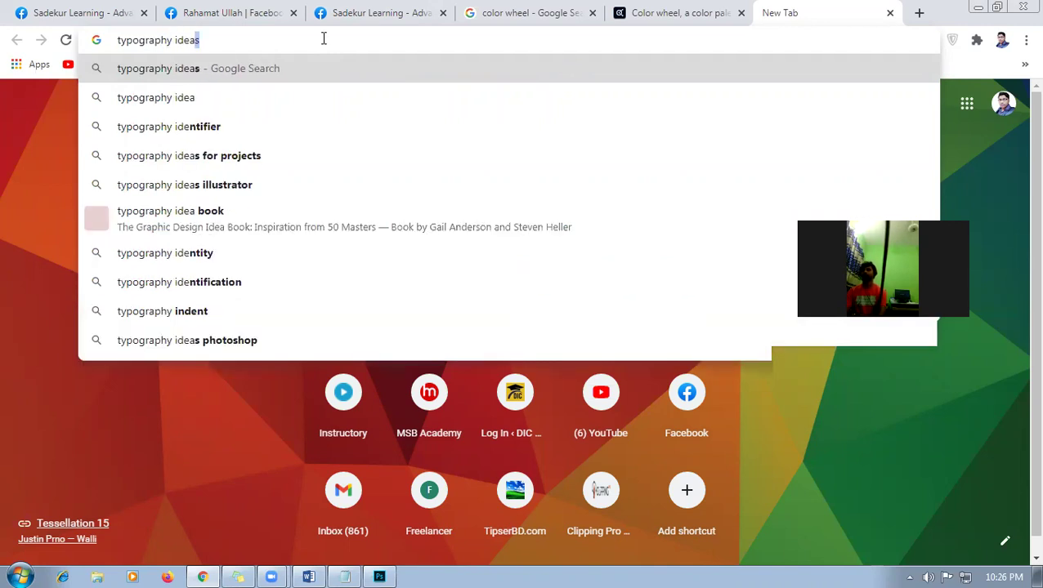
pyautogui.press('Return')
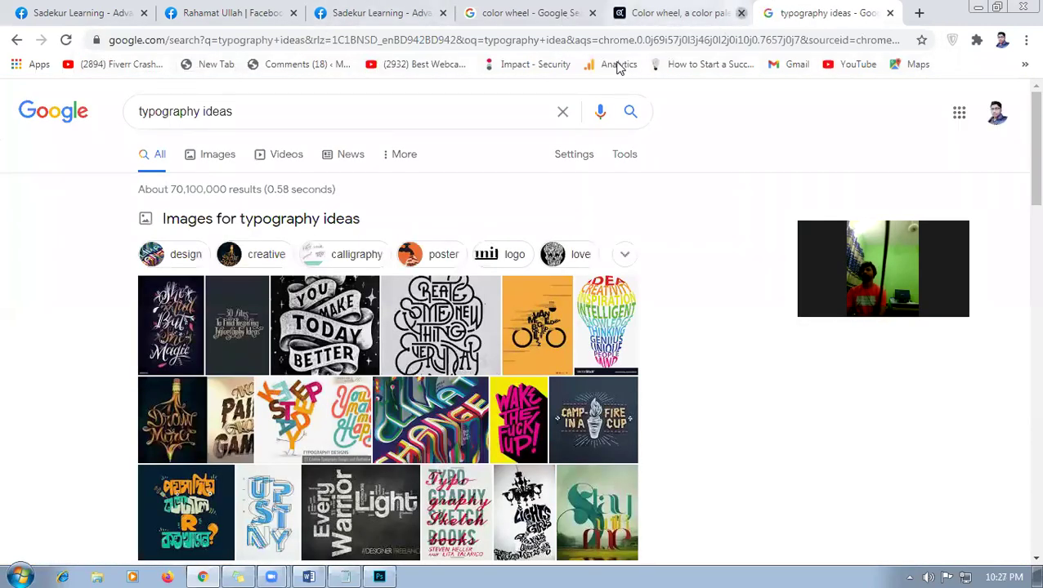
# - Look through the typography ideas image previews and the web results listed below them
pyautogui.scroll(-4, 312, 237)
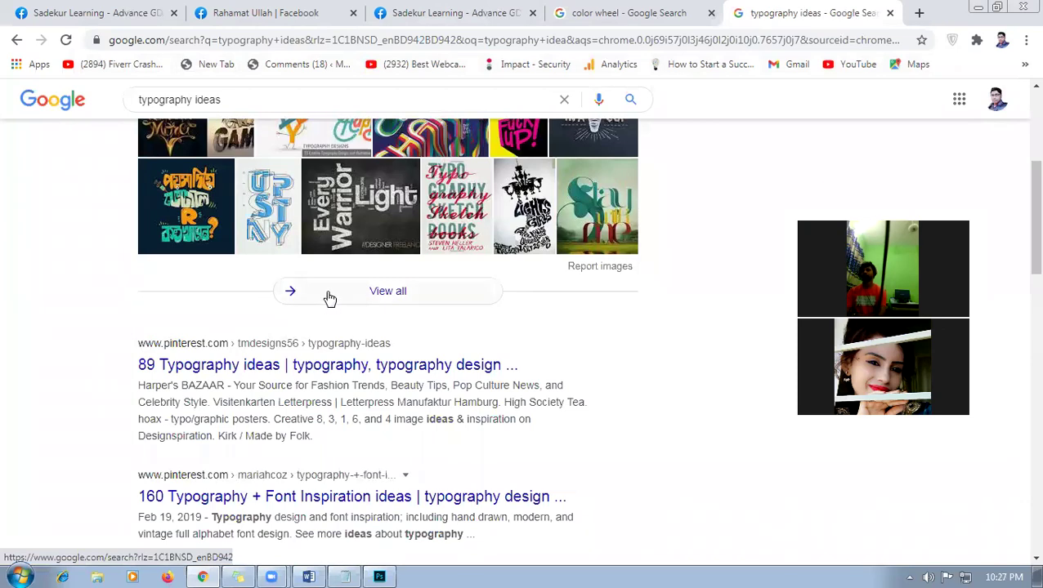
pyautogui.scroll(2, 263, 368)
pyautogui.scroll(-3, 263, 368)
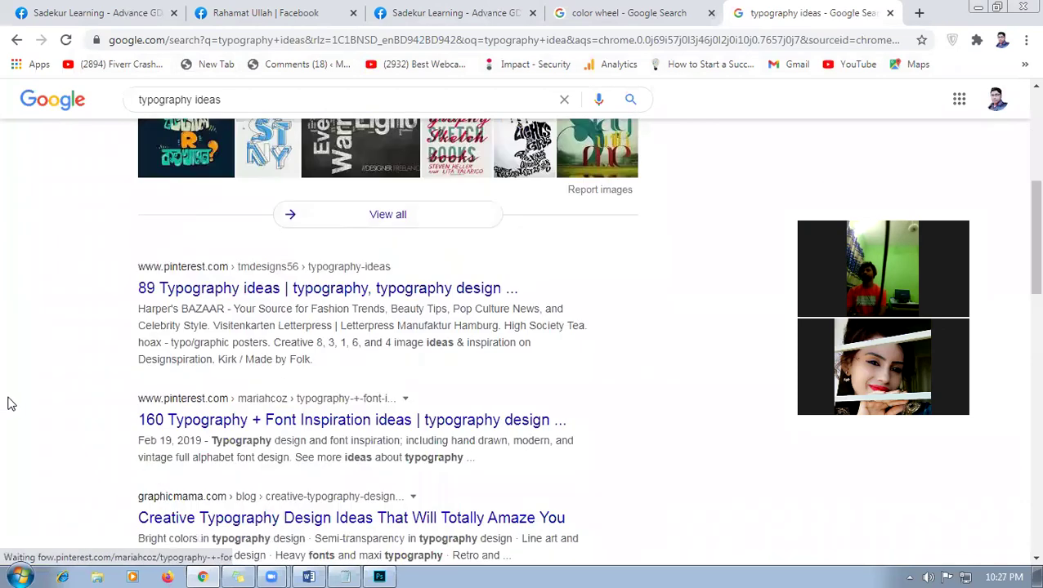
pyautogui.scroll(-1, 343, 412)
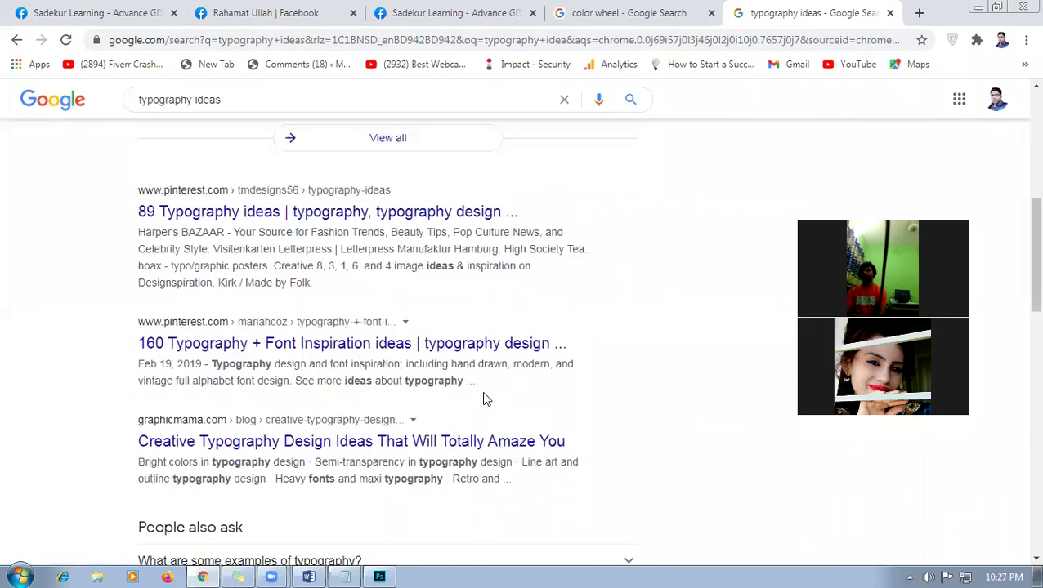
pyautogui.scroll(2, 361, 407)
pyautogui.scroll(-3, 362, 407)
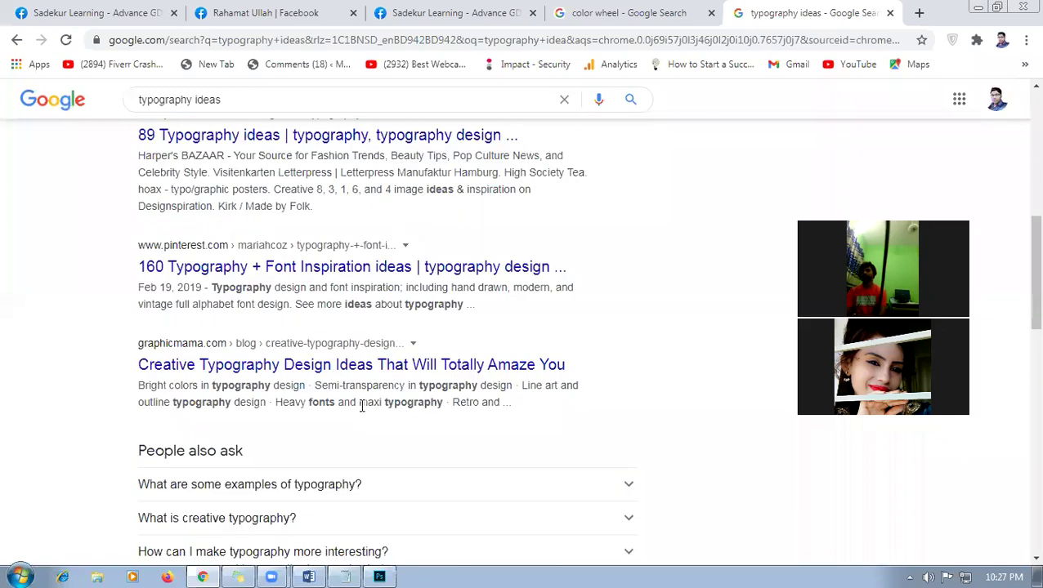
pyautogui.scroll(6, 370, 406)
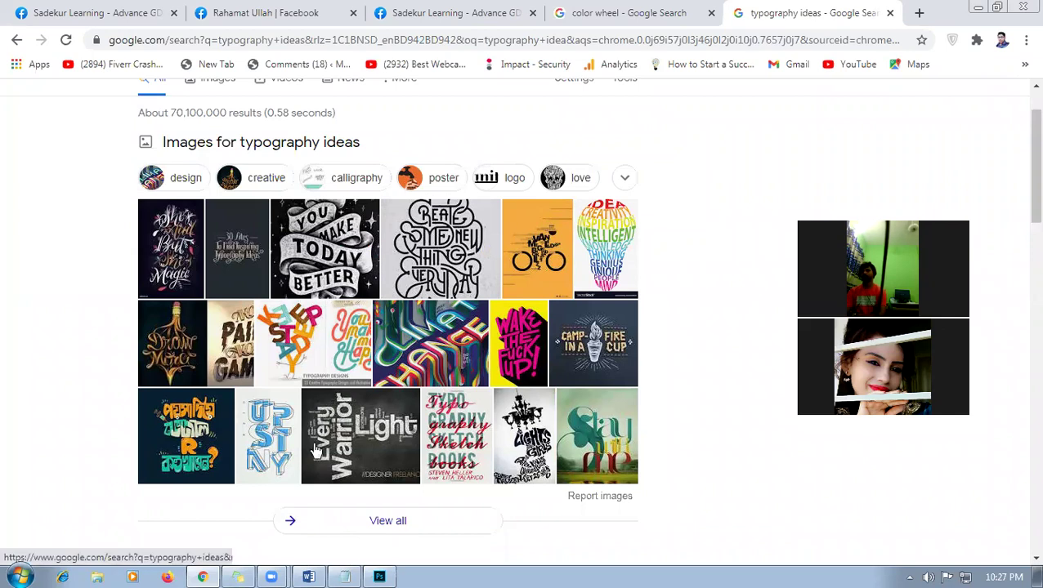
pyautogui.scroll(1, 355, 427)
pyautogui.scroll(1, 356, 427)
pyautogui.doubleClick(201, 115)
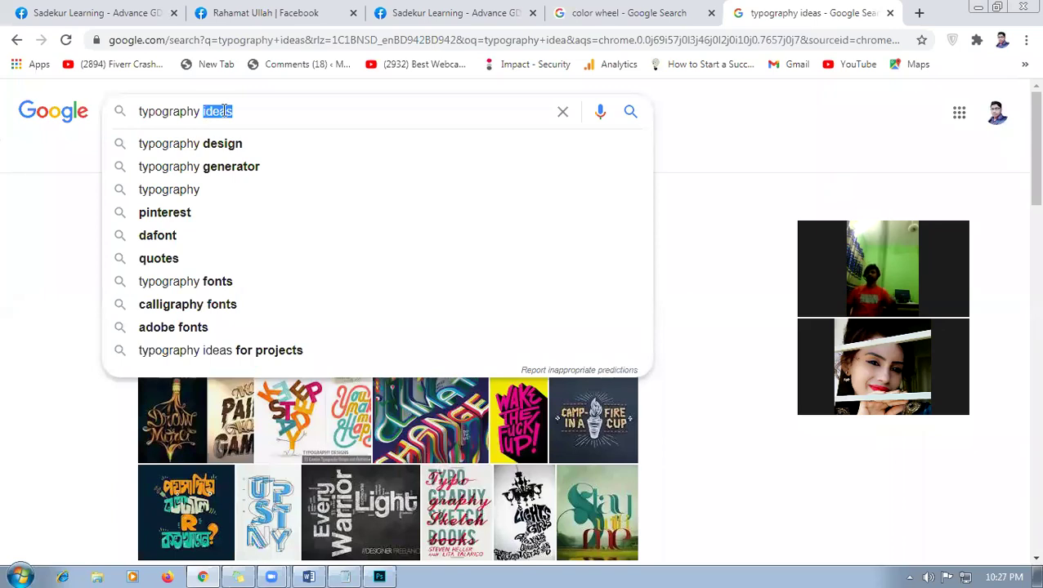
pyautogui.click(285, 115)
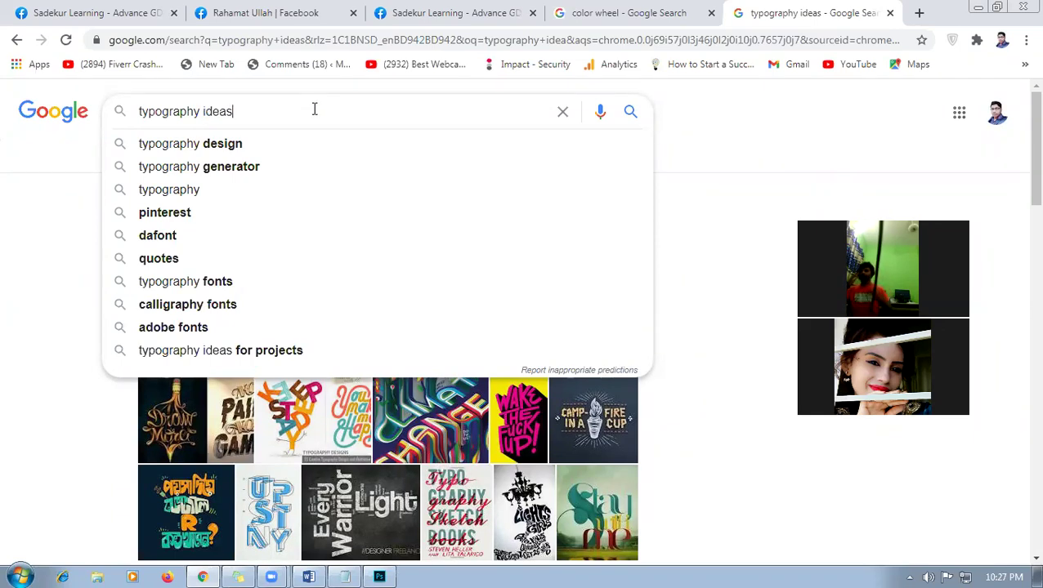
pyautogui.moveTo(283, 113); pyautogui.dragTo(135, 128)
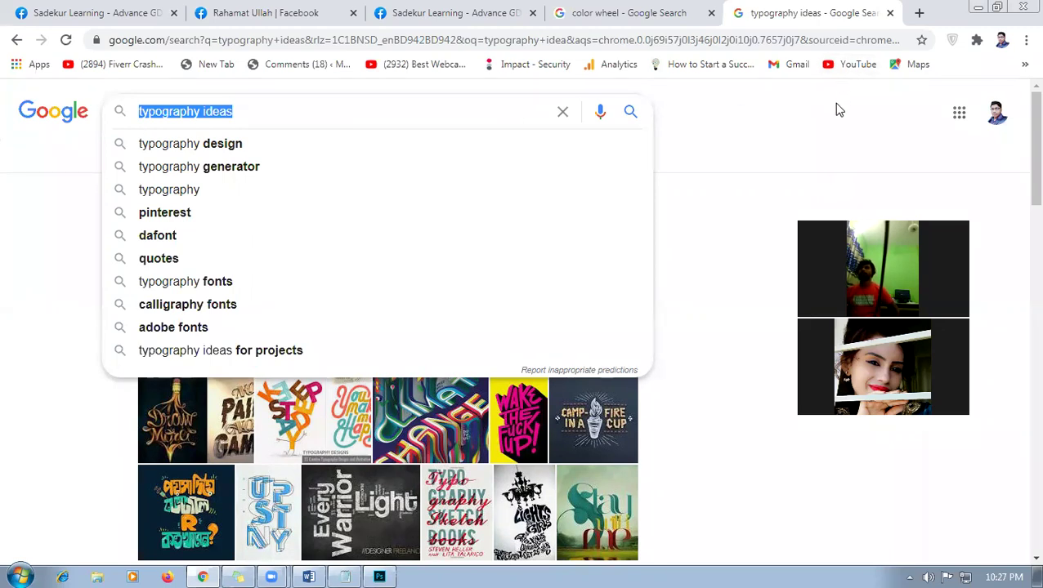
# - Open another new tab and search Google for "ffonts"
pyautogui.click(913, 12)
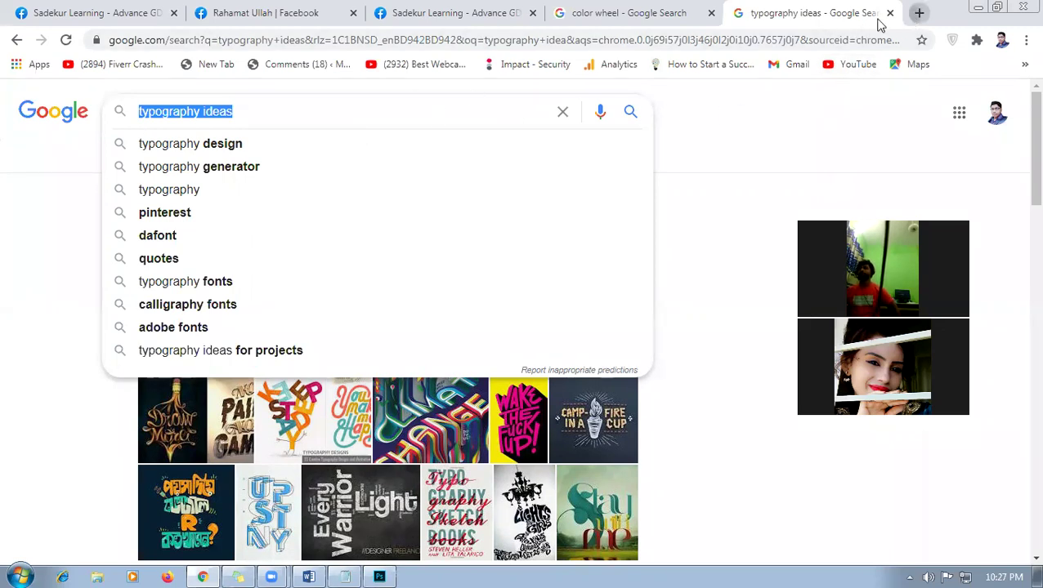
pyautogui.click(832, 38)
pyautogui.write('f')
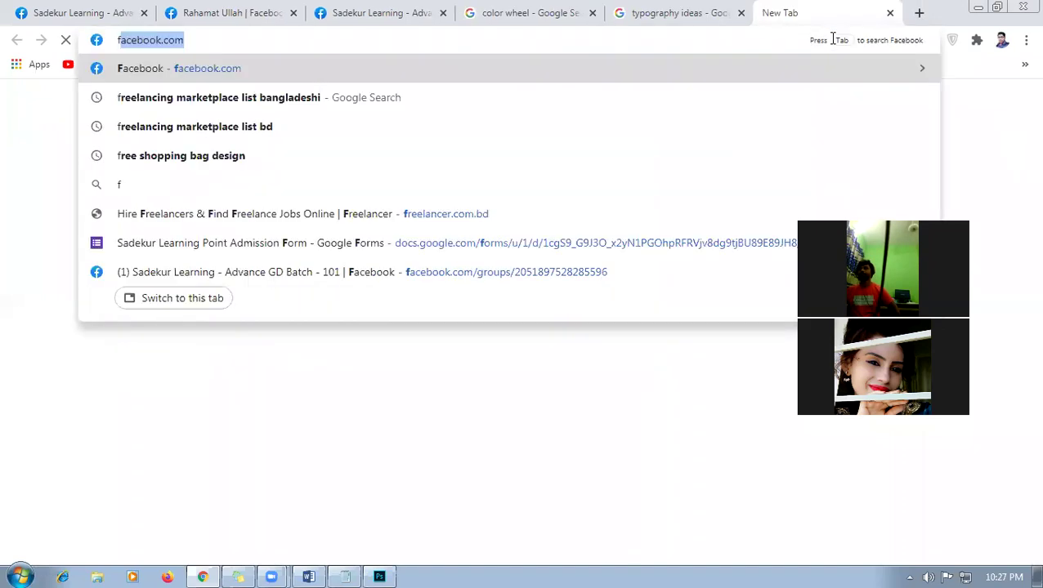
pyautogui.write('fots')
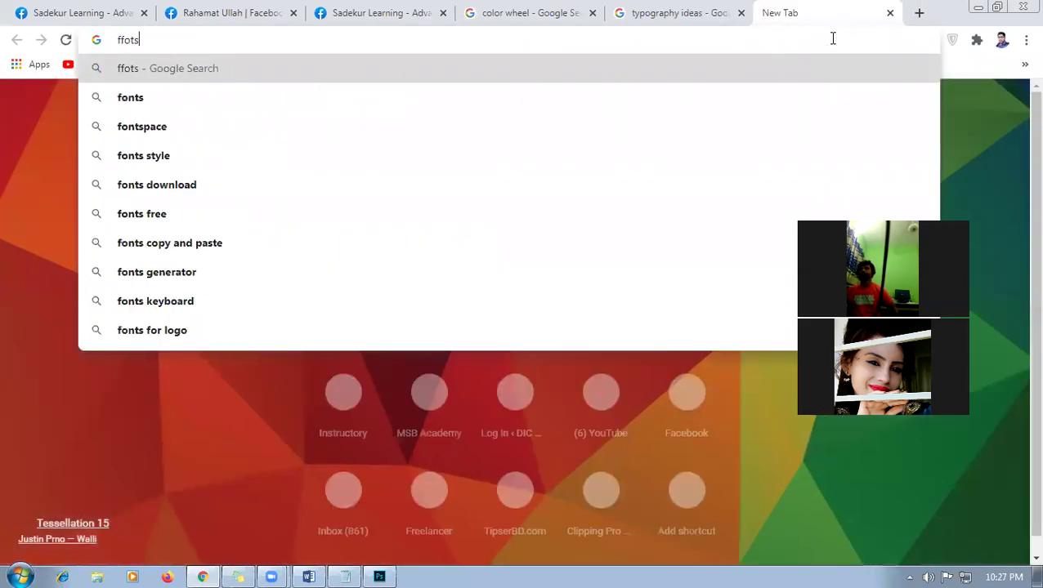
pyautogui.press('BackSpace')
pyautogui.press('BackSpace')
pyautogui.write('nt')
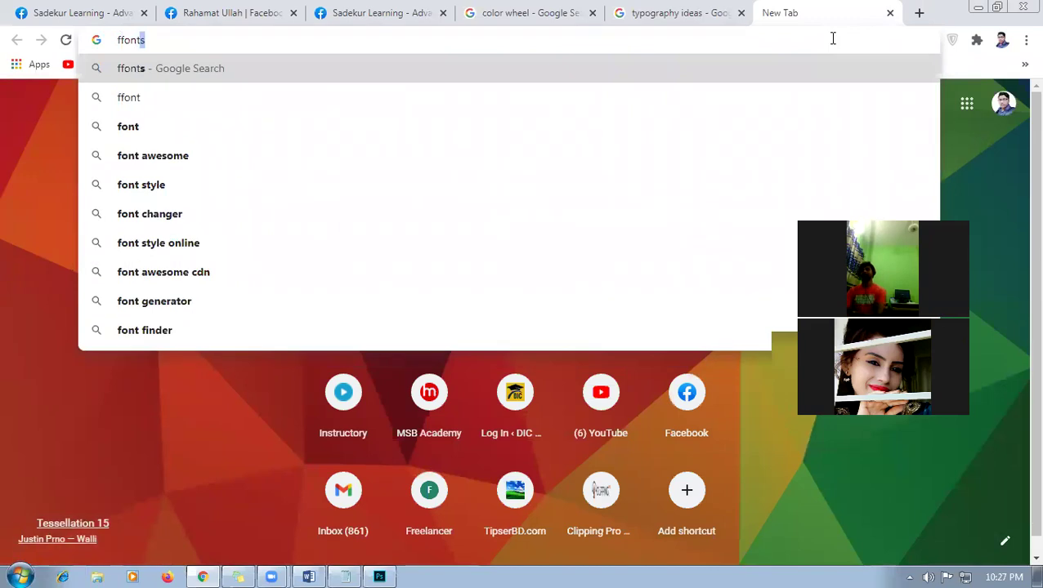
pyautogui.press('Return')
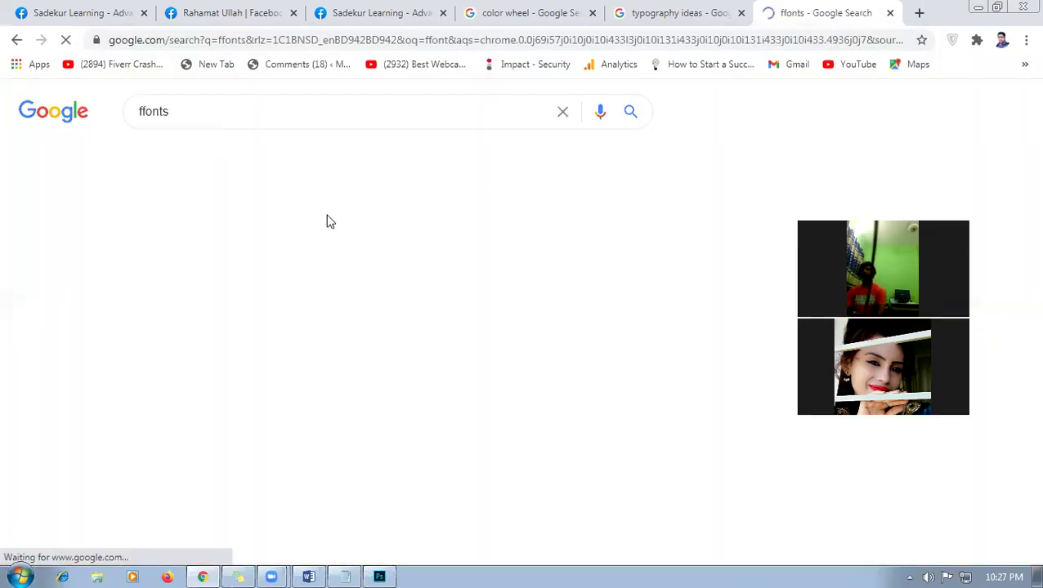
# - Open the main ffonts.net result in a new tab and return to the search results
pyautogui.rightClick(288, 242)
pyautogui.click(331, 249)
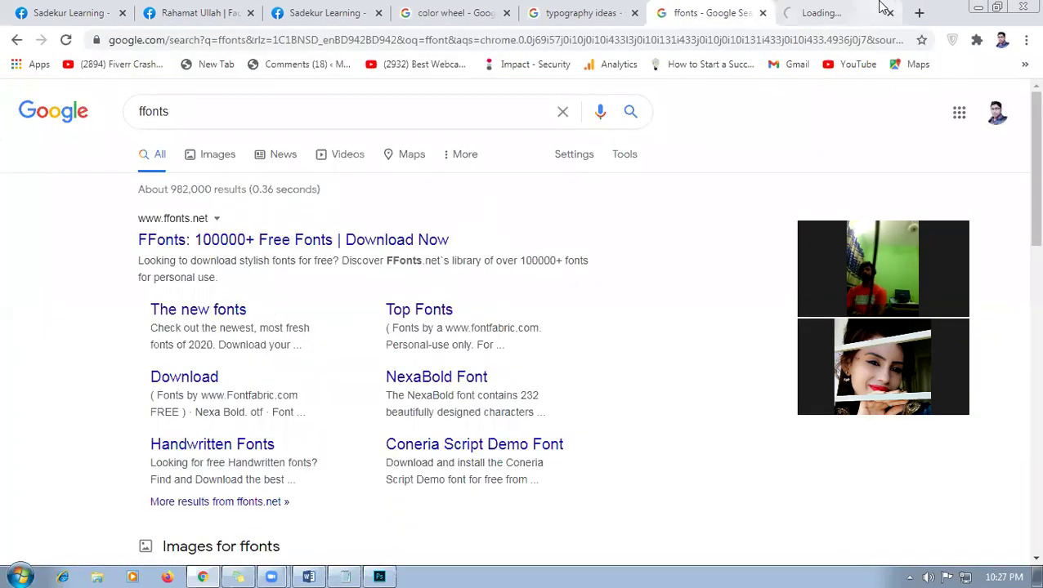
pyautogui.click(850, 12)
pyautogui.click(717, 10)
# - Replace the ffonts query with "fontjoy" and run the search
pyautogui.moveTo(263, 112); pyautogui.dragTo(121, 122)
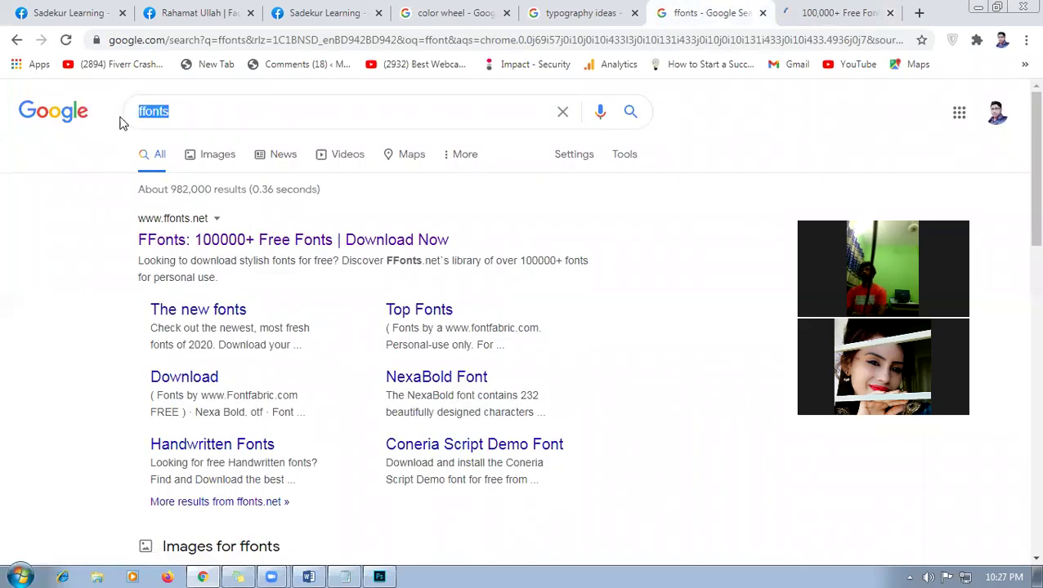
pyautogui.press('BackSpace')
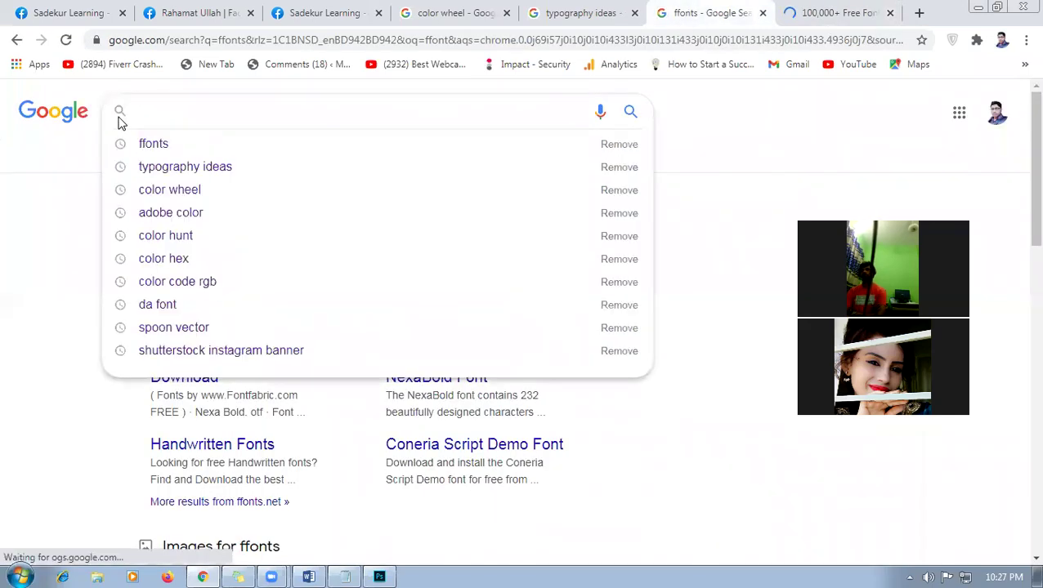
pyautogui.write('fon')
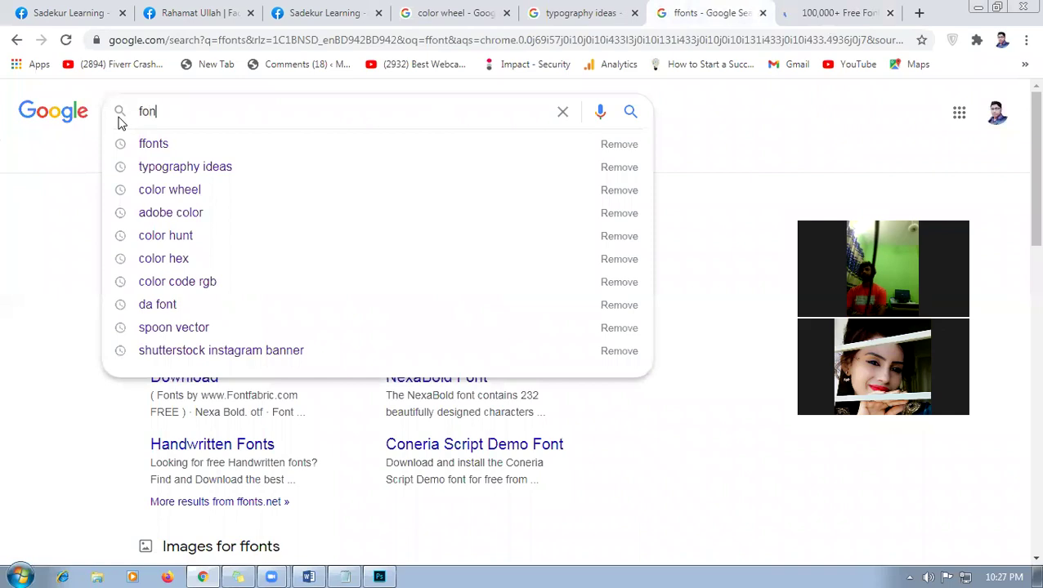
pyautogui.write('tjoy')
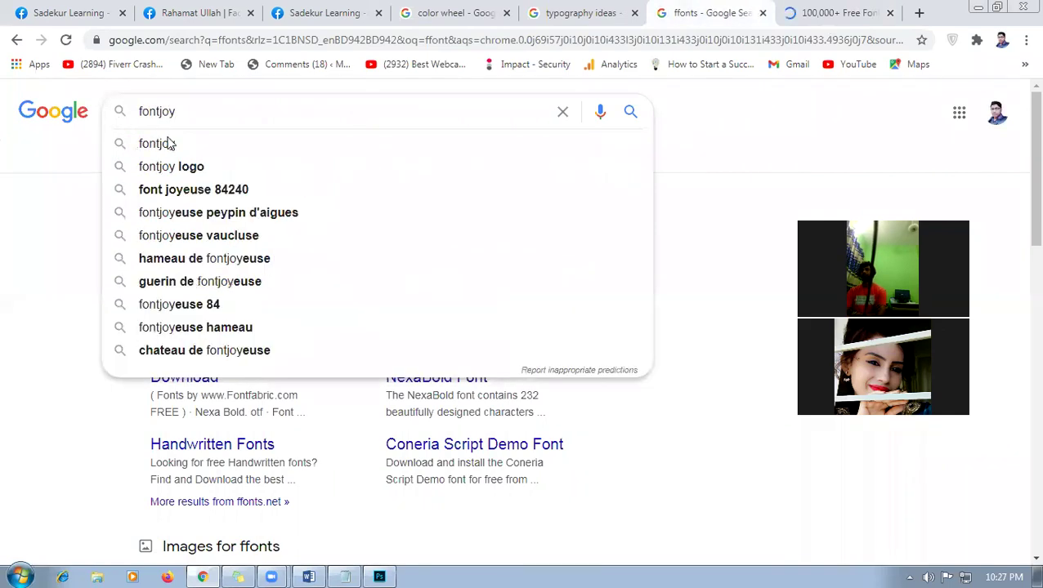
pyautogui.press('Return')
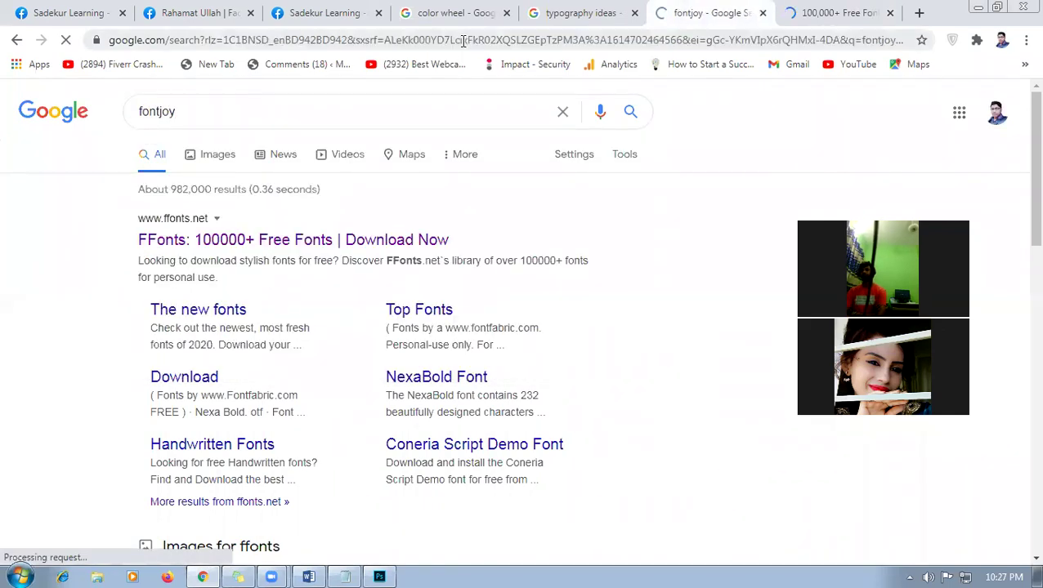
# - Open the main fontjoy.com result in a new tab, then check the loading FFonts and Fontjoy pages
pyautogui.rightClick(264, 247)
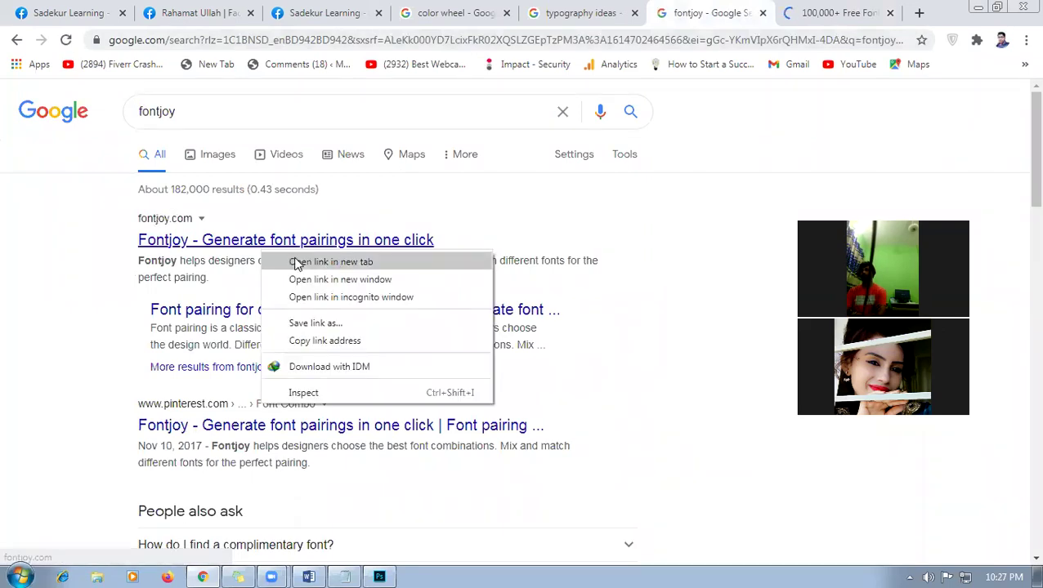
pyautogui.click(295, 263)
pyautogui.click(731, 12)
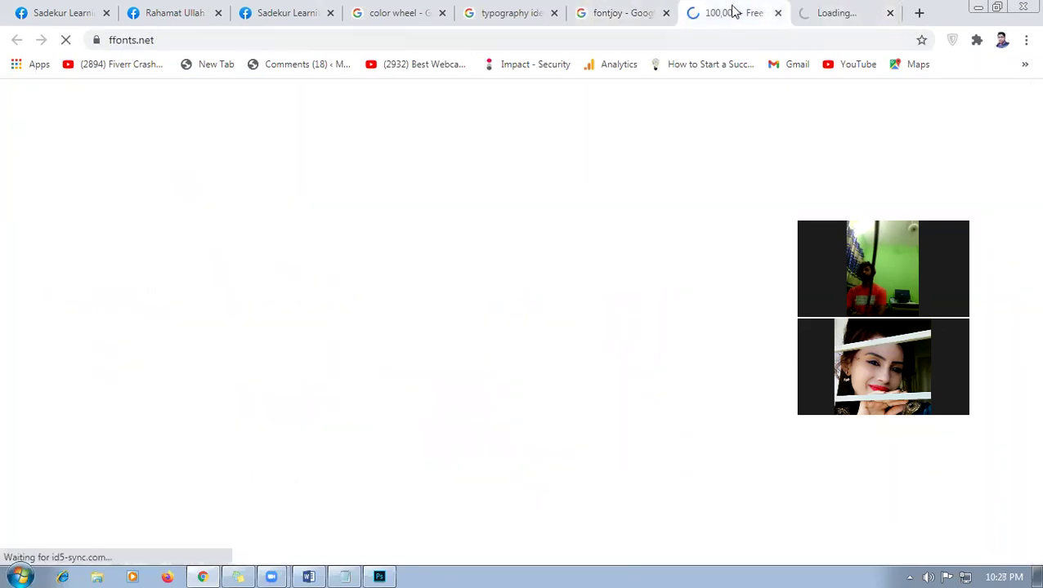
pyautogui.click(807, 12)
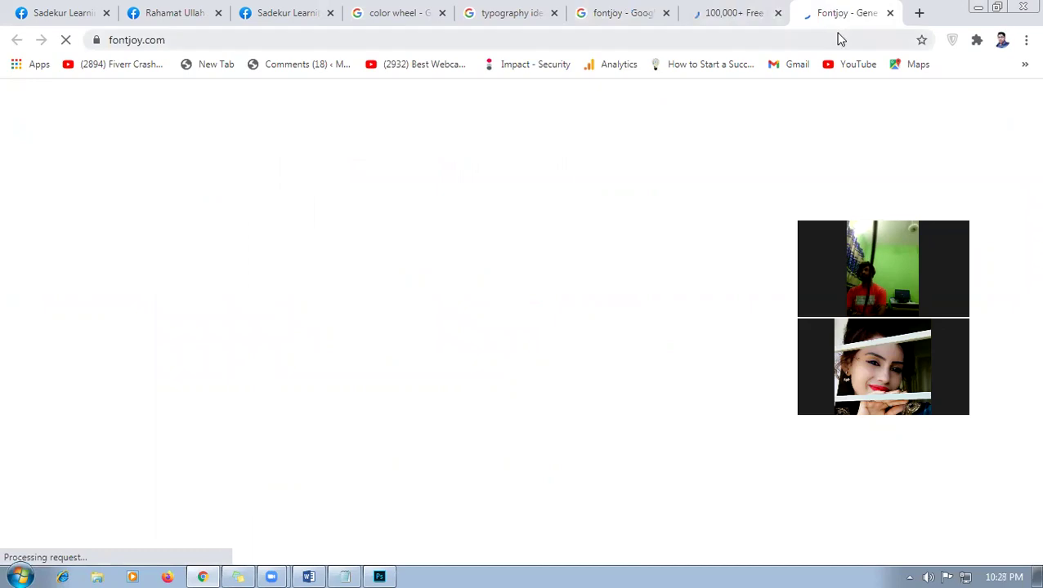
pyautogui.click(841, 34)
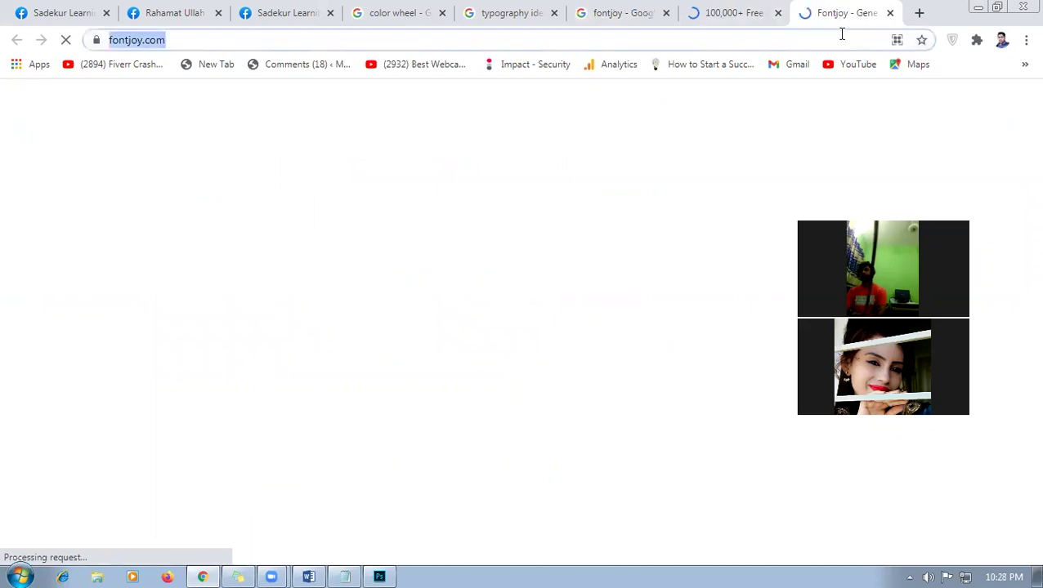
pyautogui.click(733, 11)
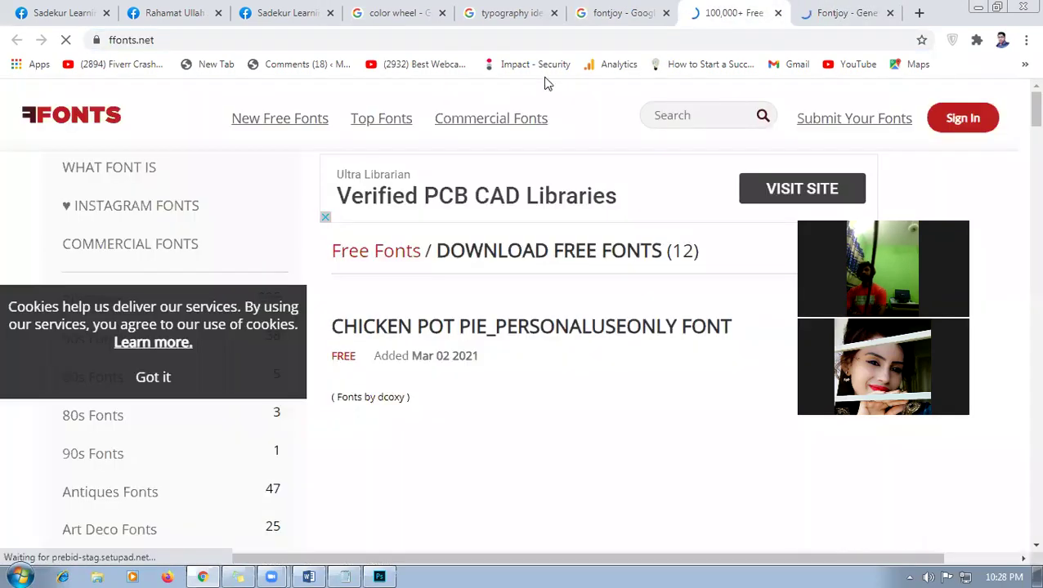
# - Replace the fontjoy query in the Google results with "free font download site" and run the search
pyautogui.click(609, 9)
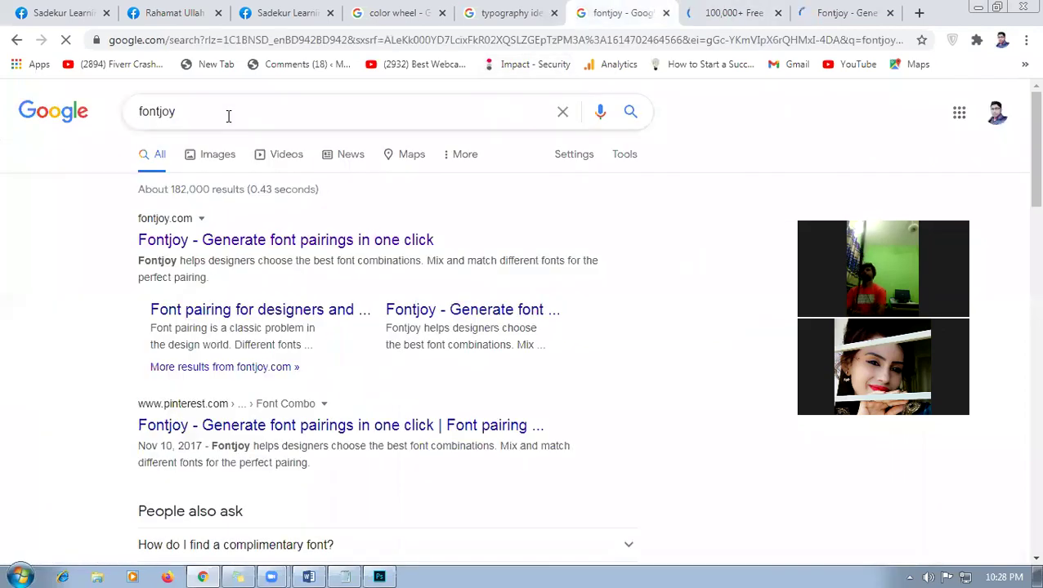
pyautogui.moveTo(213, 113); pyautogui.dragTo(139, 119)
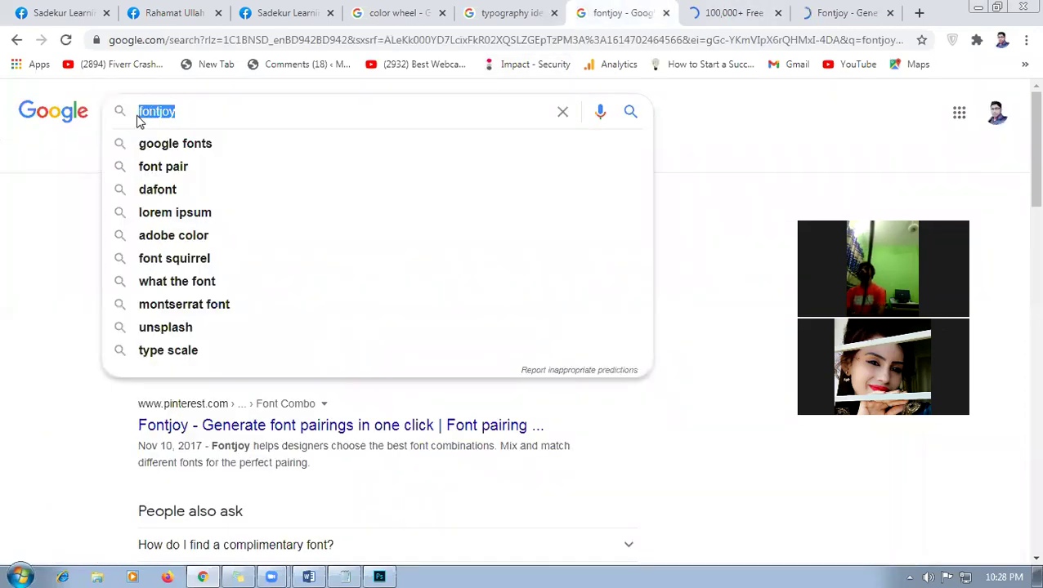
pyautogui.press('BackSpace')
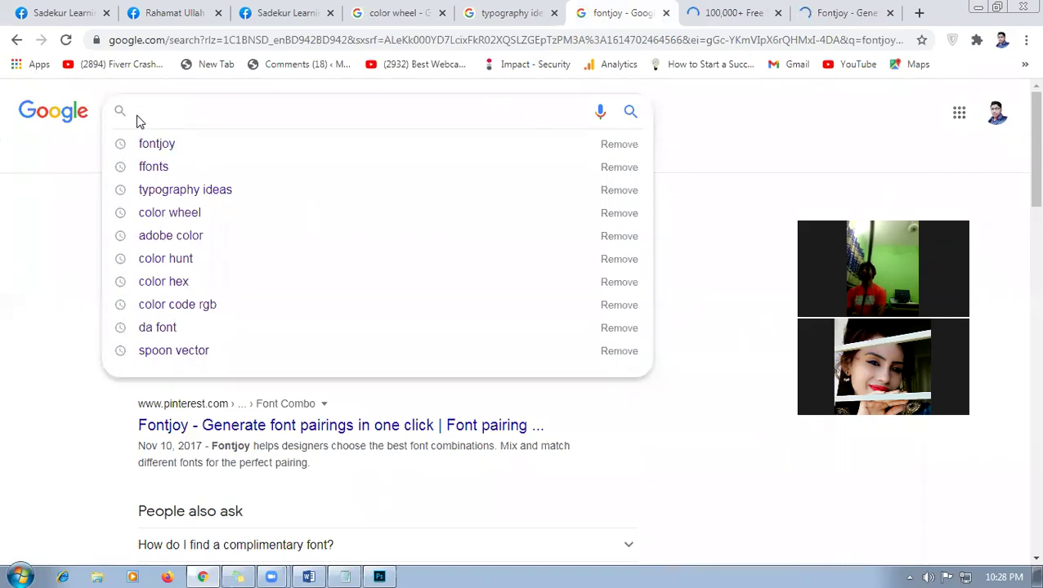
pyautogui.write('fo')
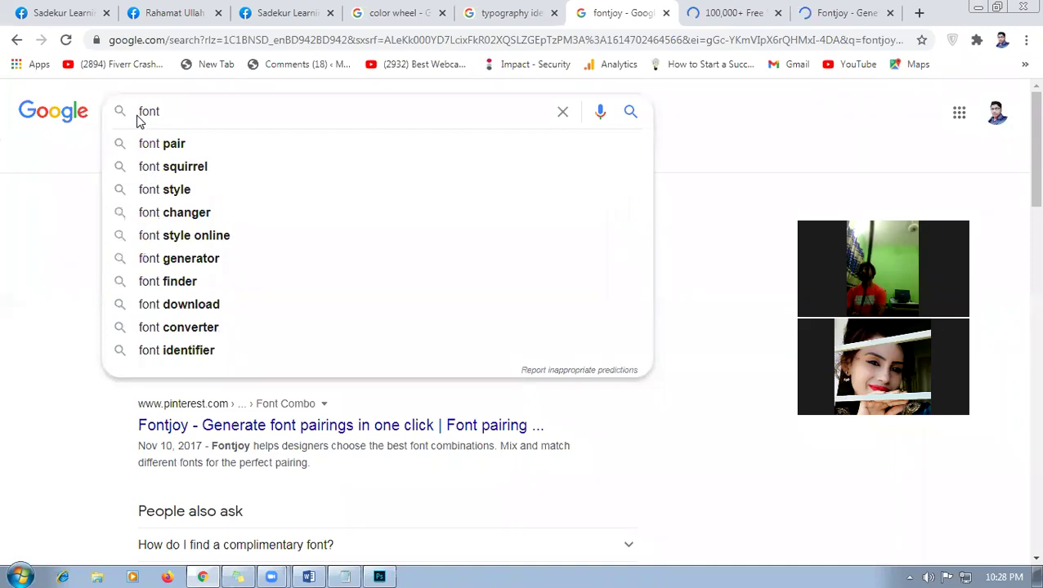
pyautogui.write('nt')
pyautogui.press('BackSpace')
pyautogui.press('BackSpace')
pyautogui.press('BackSpace')
pyautogui.press('BackSpace')
pyautogui.press('BackSpace')
pyautogui.write('free font downloa')
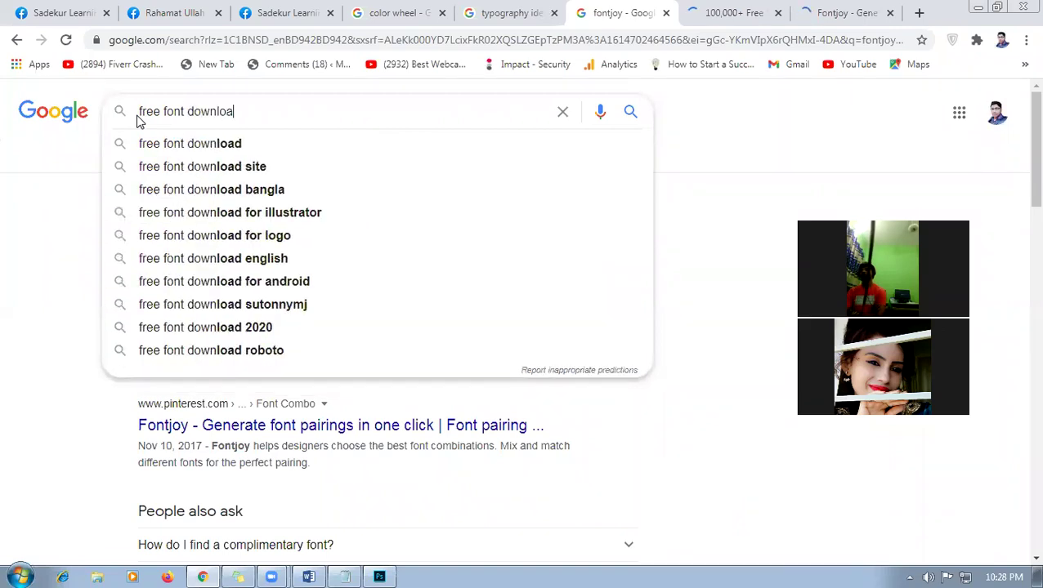
pyautogui.write('d site')
pyautogui.press('Return')
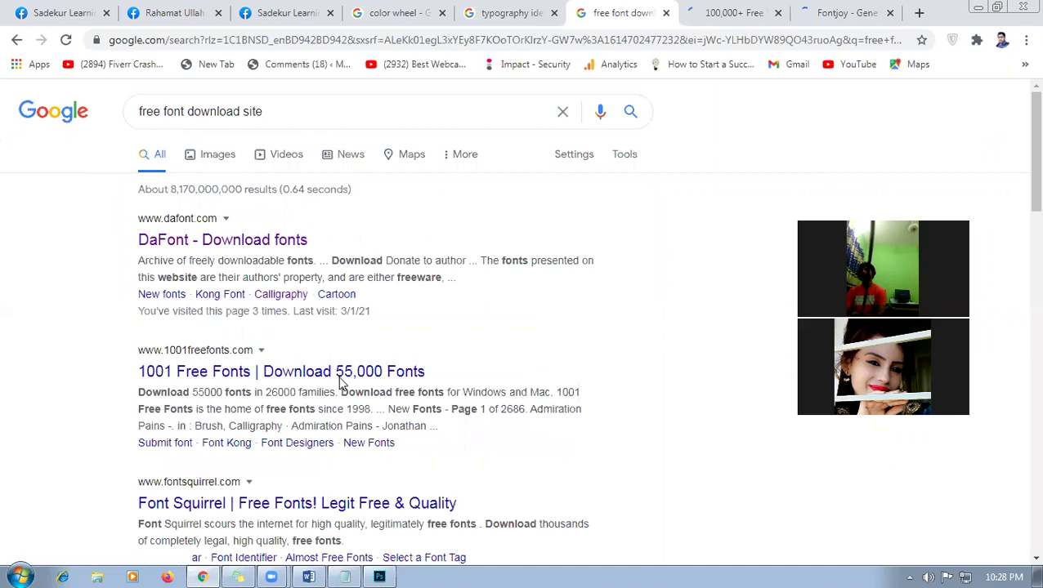
# - Open the 1001 Free Fonts, Fontfabric and FontSpace results in separate new tabs
pyautogui.rightClick(373, 389)
pyautogui.click(381, 391)
pyautogui.scroll(-3, 475, 280)
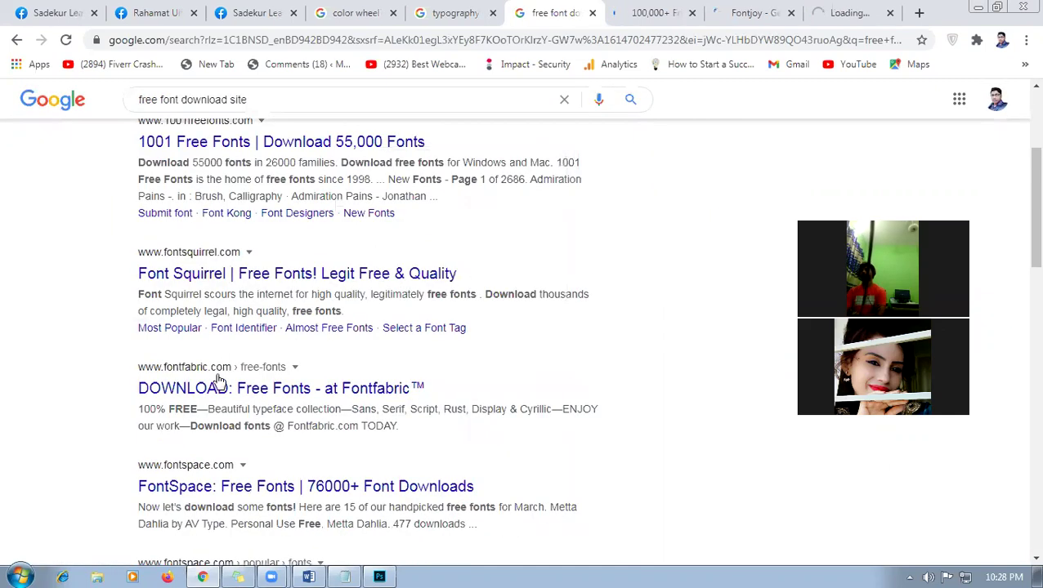
pyautogui.rightClick(233, 393)
pyautogui.click(245, 399)
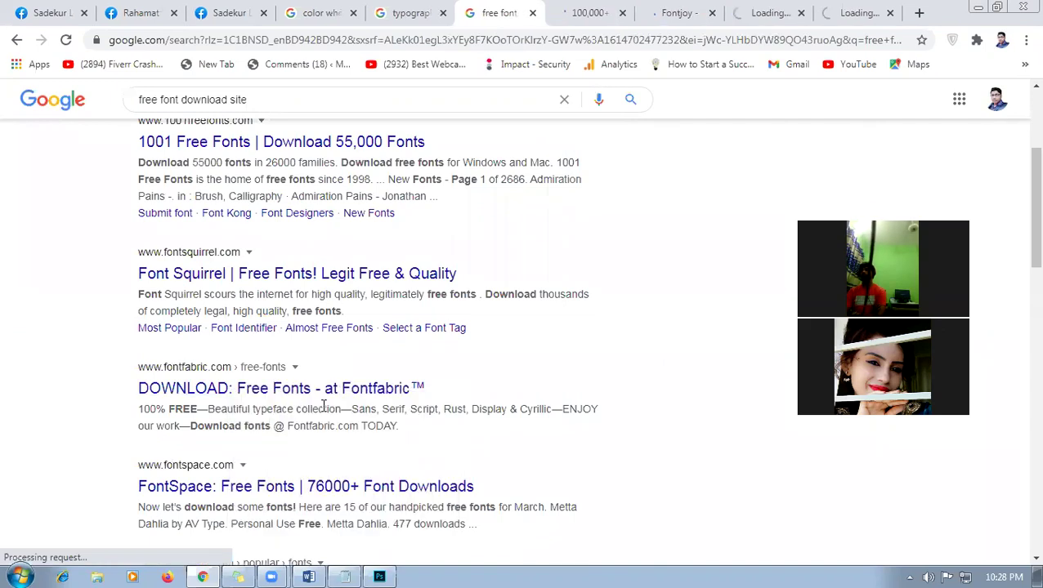
pyautogui.rightClick(254, 483)
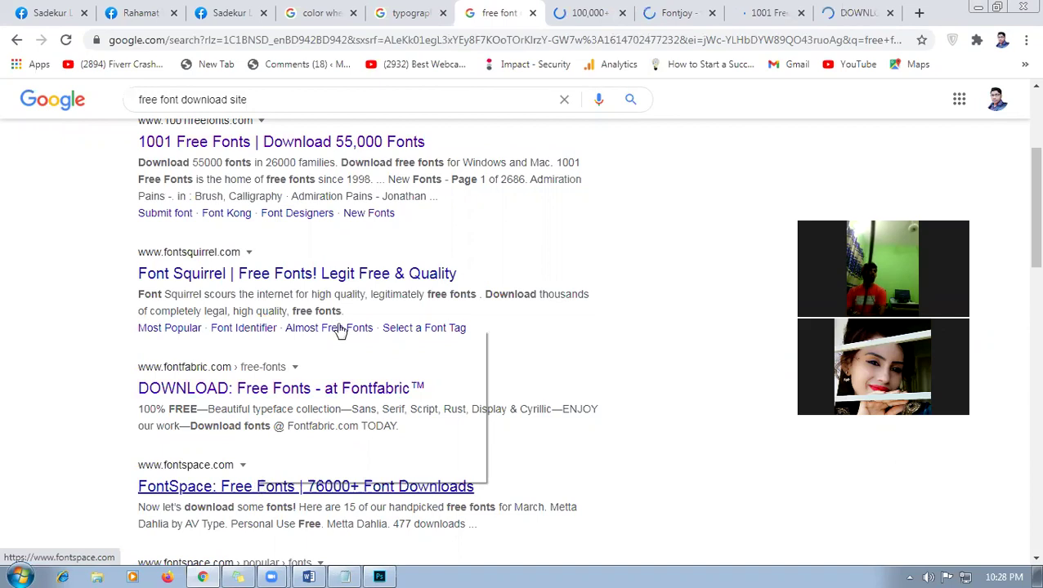
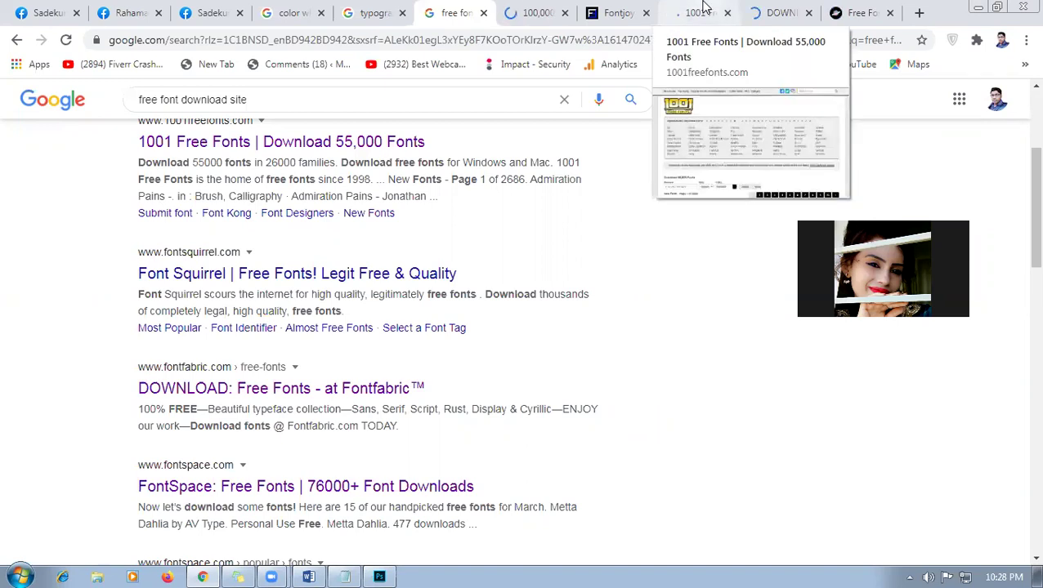
# - Check the loading 1001 Free Fonts, FFonts and Fontjoy pages
pyautogui.click(705, 7)
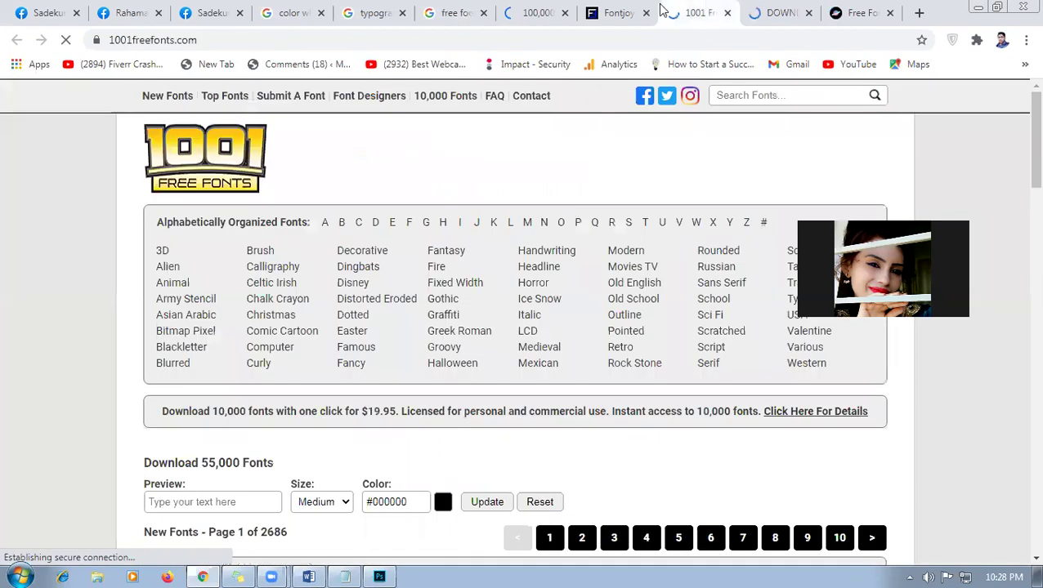
pyautogui.click(546, 10)
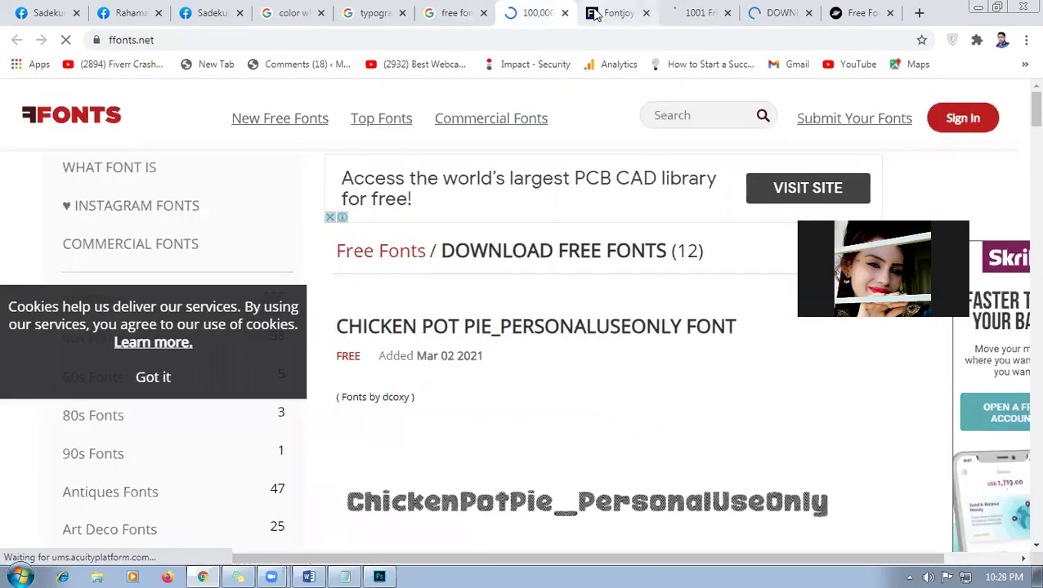
pyautogui.click(597, 10)
# - Switch to the Color Idea note in Notepad, save it and minimize it
pyautogui.click(352, 576)
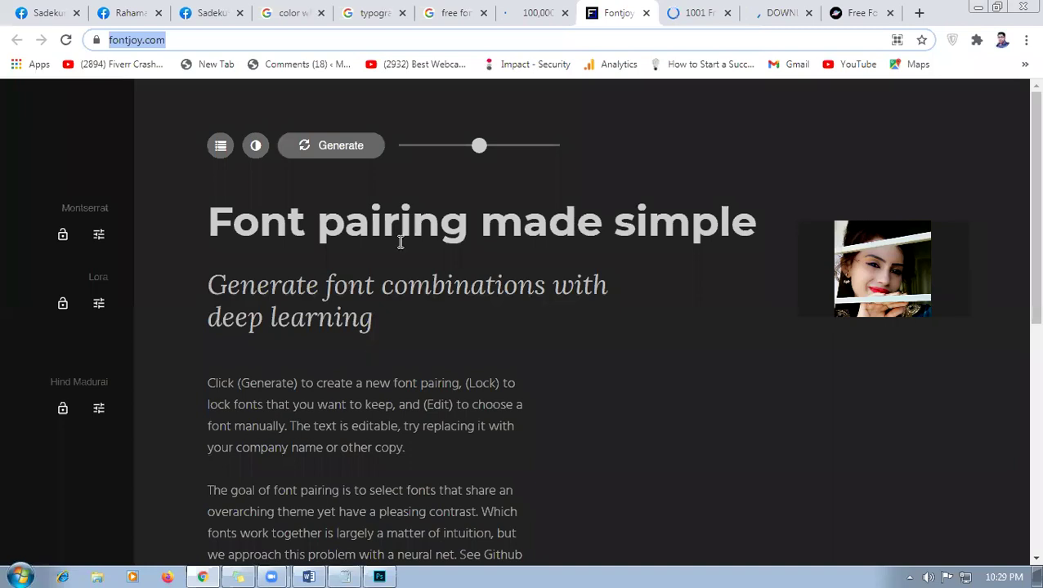
pyautogui.click(438, 246)
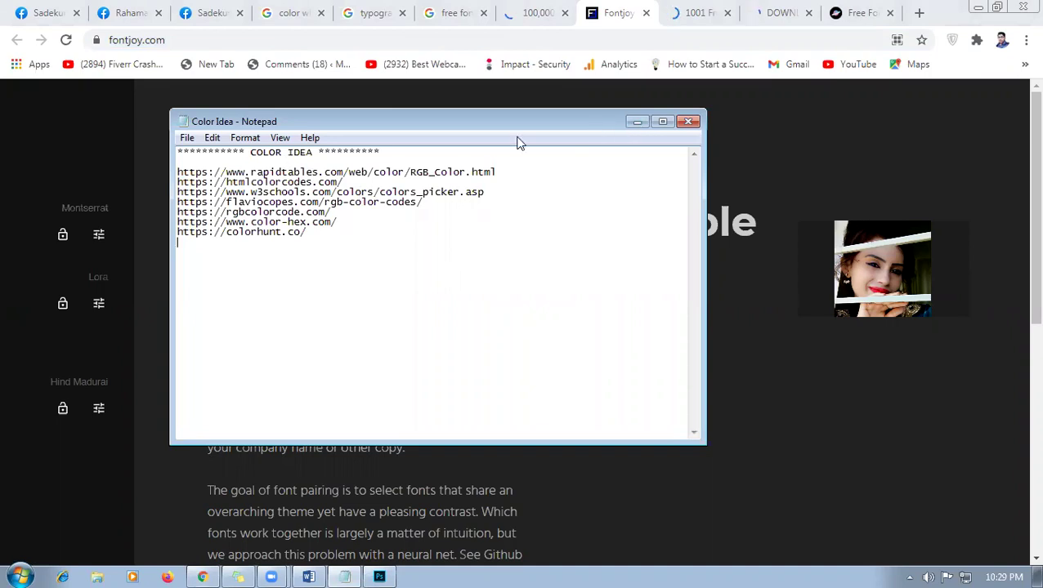
pyautogui.click(190, 140)
pyautogui.click(206, 190)
pyautogui.click(637, 123)
# - Look through the FFonts, 1001 Free Fonts, Fontfabric and FontSpace pages in turn
pyautogui.click(549, 8)
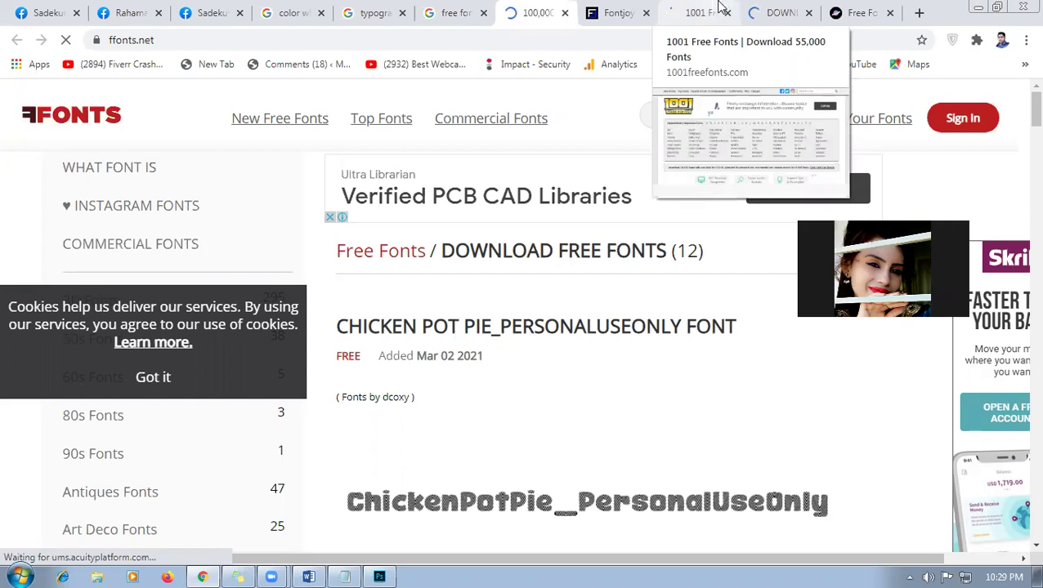
pyautogui.click(719, 9)
pyautogui.click(770, 9)
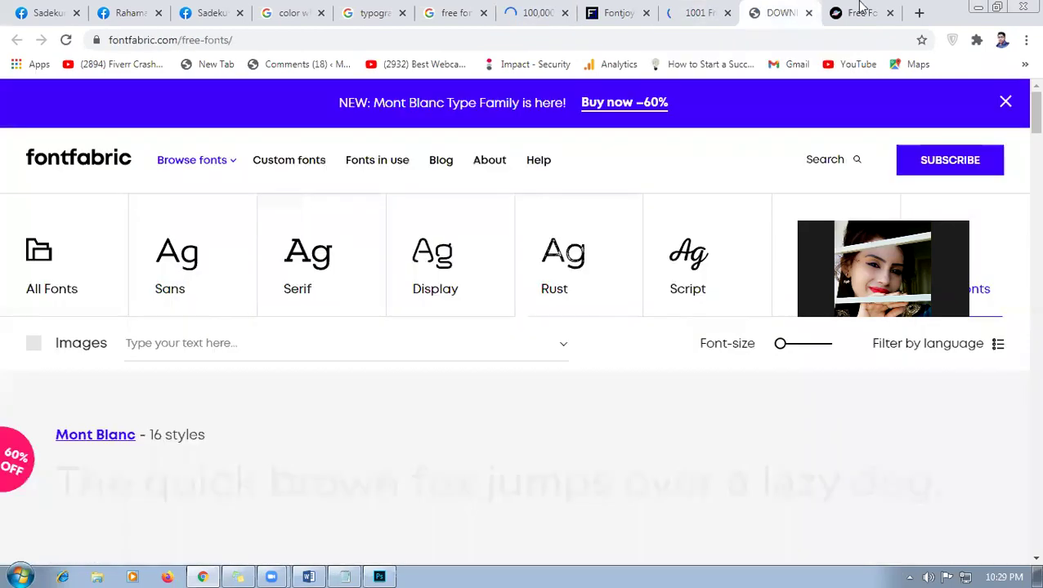
pyautogui.click(861, 8)
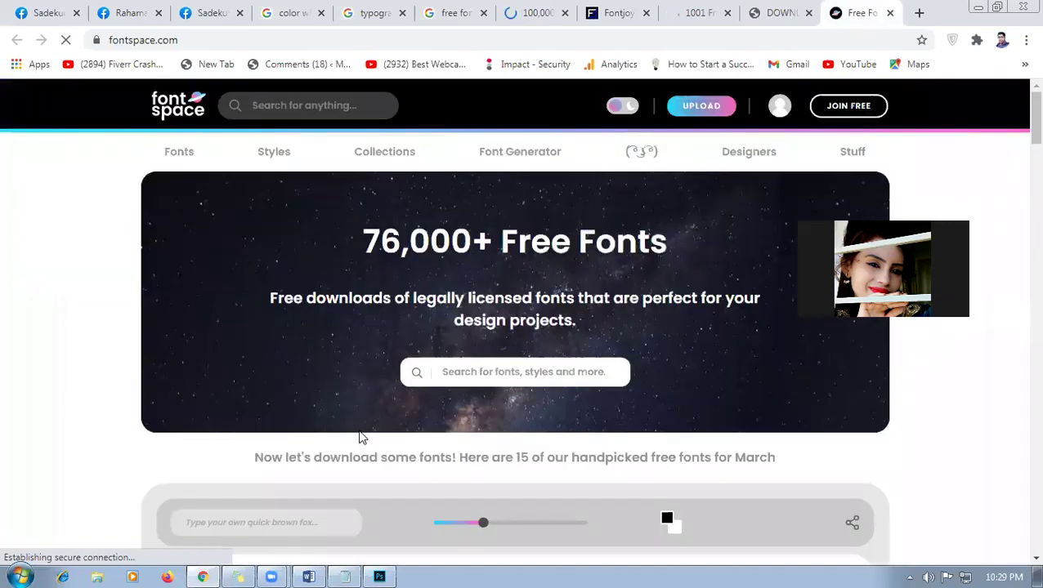
# - Return to the FFonts page, accept its cookie notice and copy the page address
pyautogui.click(535, 12)
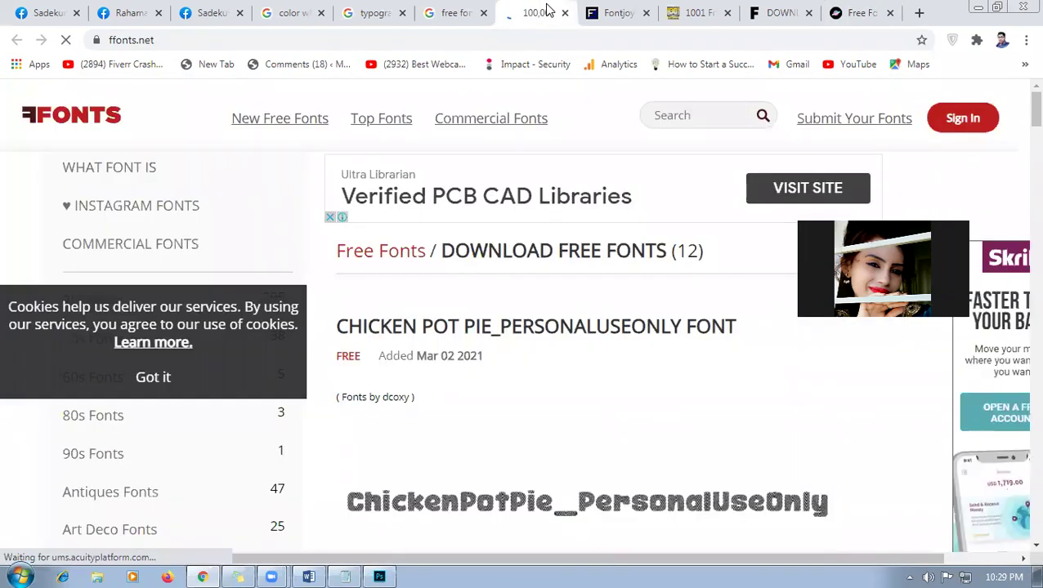
pyautogui.click(150, 377)
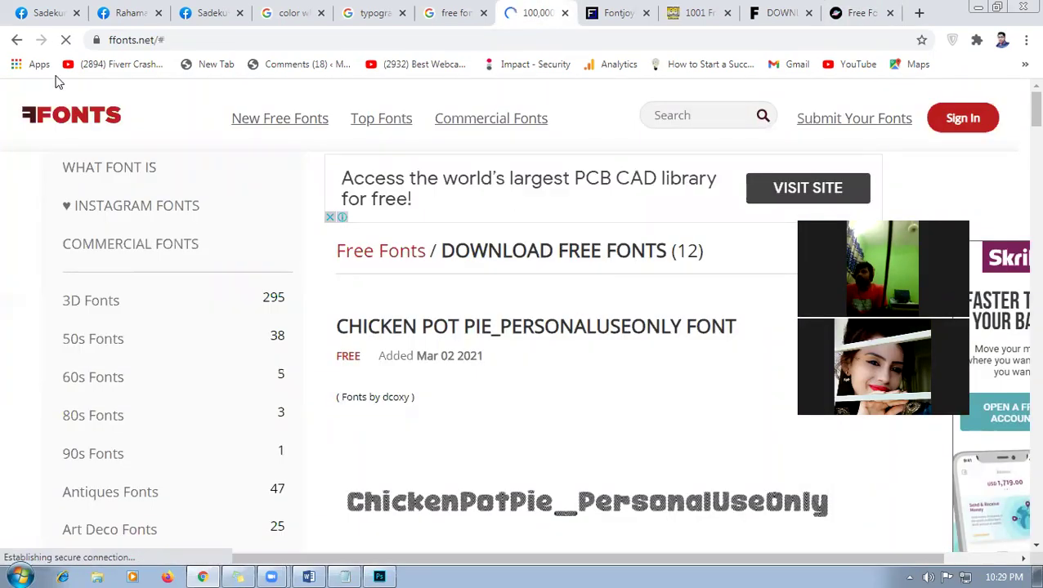
pyautogui.click(214, 40)
pyautogui.hotkey('ctrl', 'c')
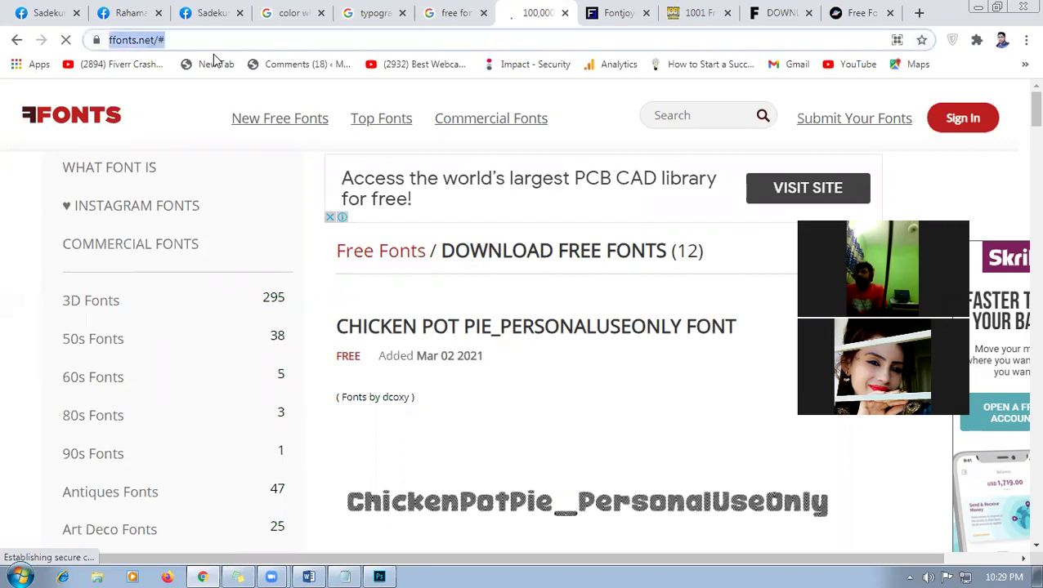
# - In Notepad, add the heading "********** FONT SITE **********" below the color links and paste the FFonts address under it
pyautogui.click(344, 577)
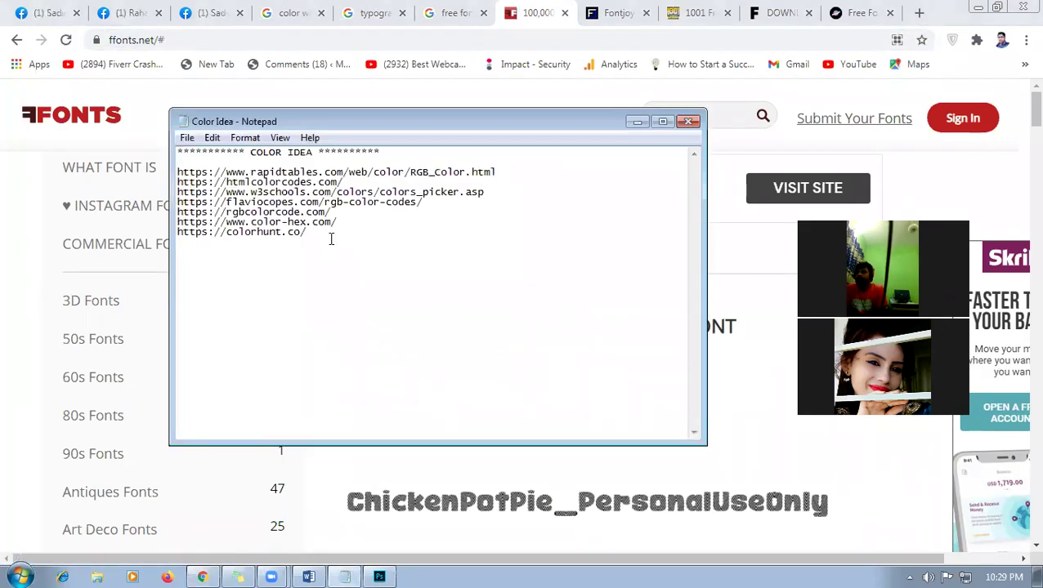
pyautogui.write('***** FONT SITE')
pyautogui.write('**********')
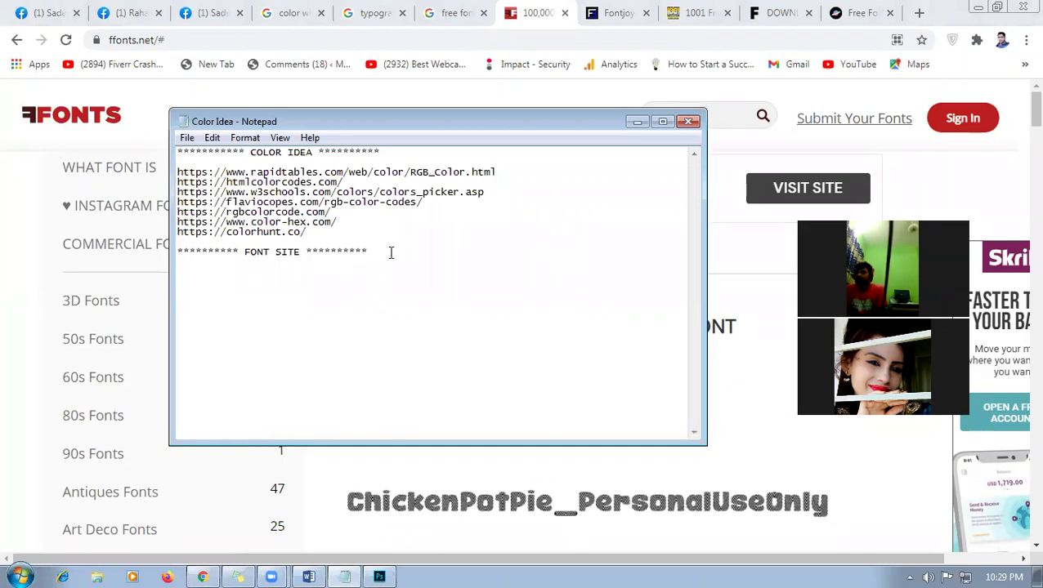
pyautogui.press('Return')
pyautogui.hotkey('ctrl', 'v')
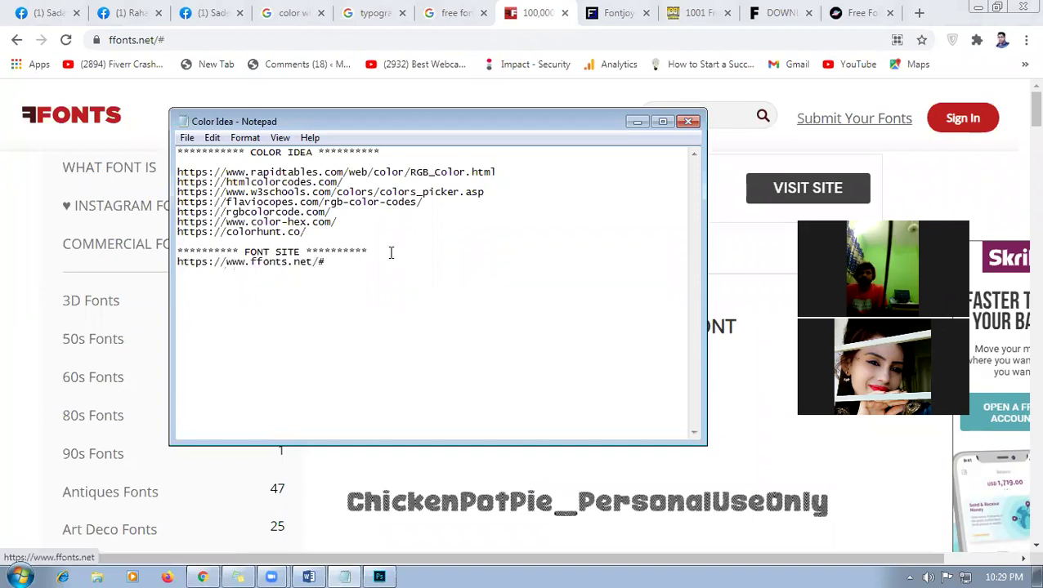
pyautogui.press('Return')
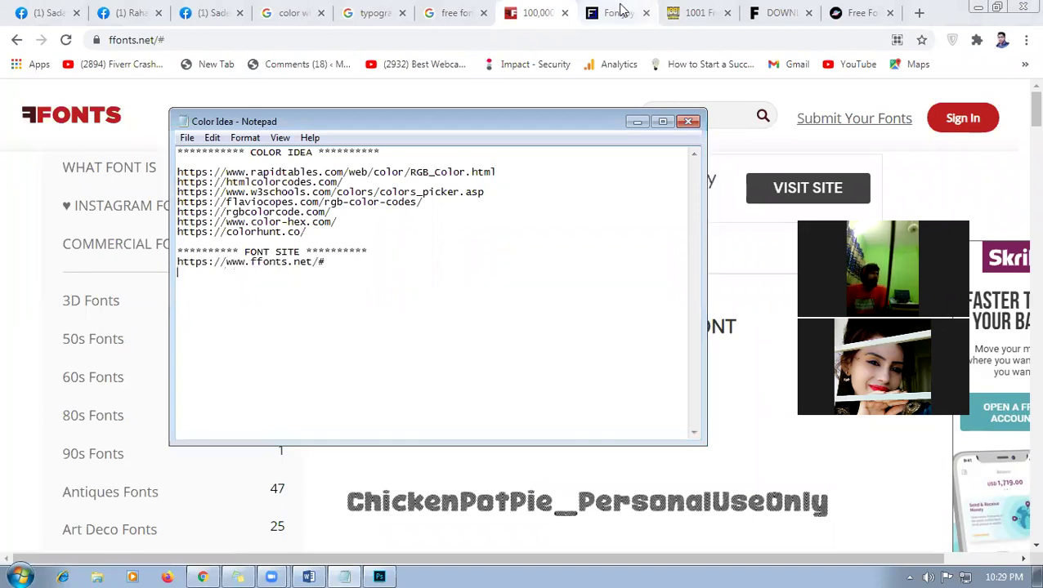
# - Copy the 1001freefonts.com address from the browser and paste it below the FFonts link in Notepad
pyautogui.click(495, 35)
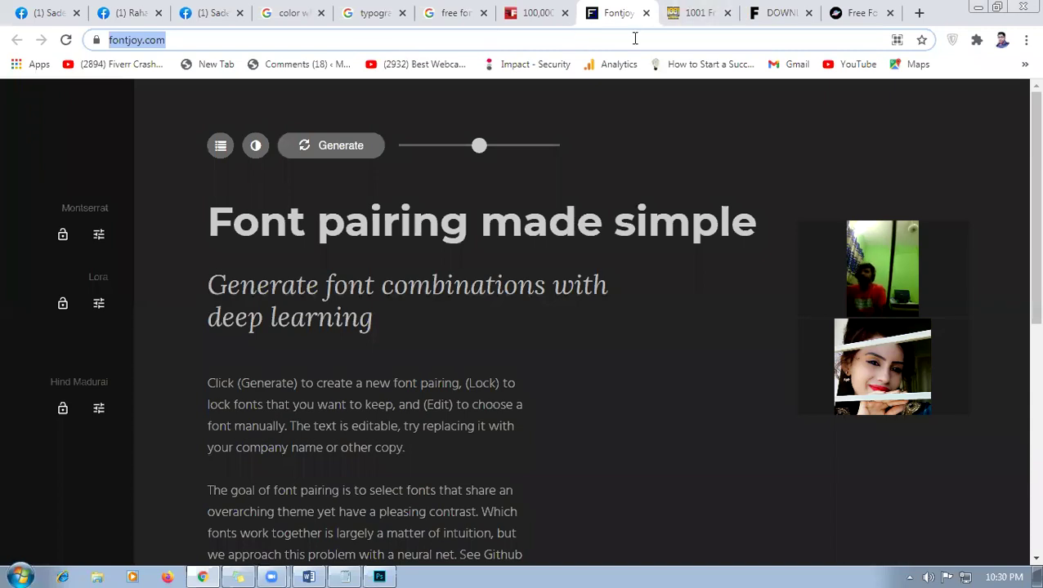
pyautogui.hotkey('ctrl', 'Tab')
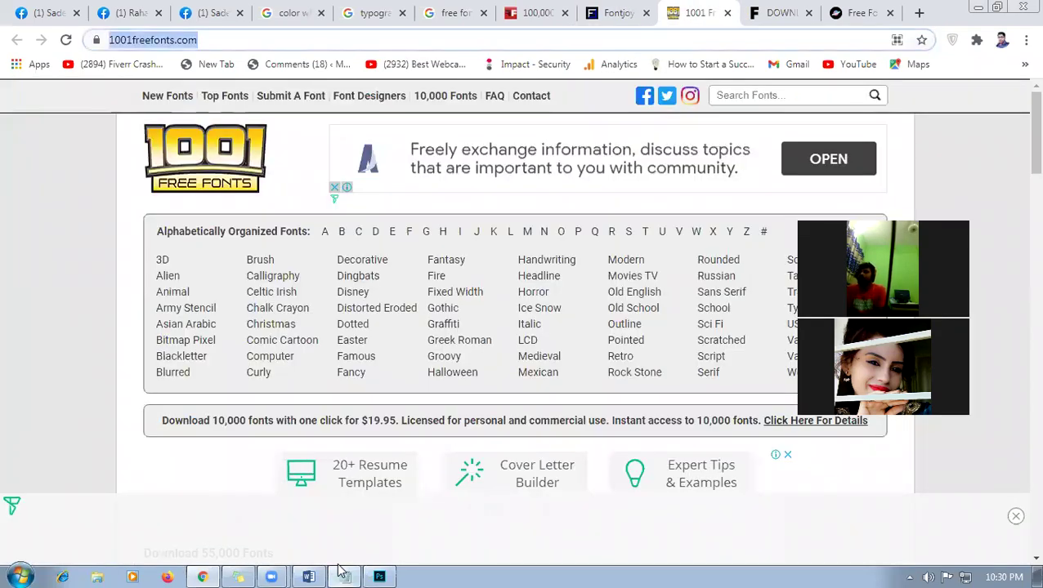
pyautogui.hotkey('ctrl', 'c')
pyautogui.hotkey('alt', 'Tab')
pyautogui.hotkey('ctrl', 'v')
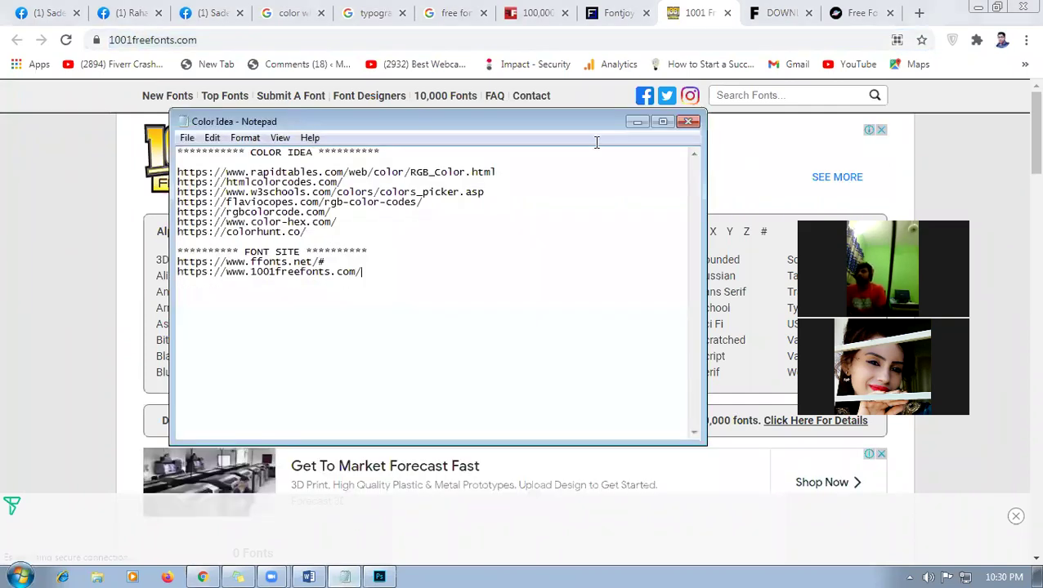
# - Copy the fontfabric.com/free-fonts/ address from the browser and paste it on a new line in the Notepad list
pyautogui.hotkey('alt', 'Tab')
pyautogui.hotkey('ctrl', 'Tab')
pyautogui.click(354, 40)
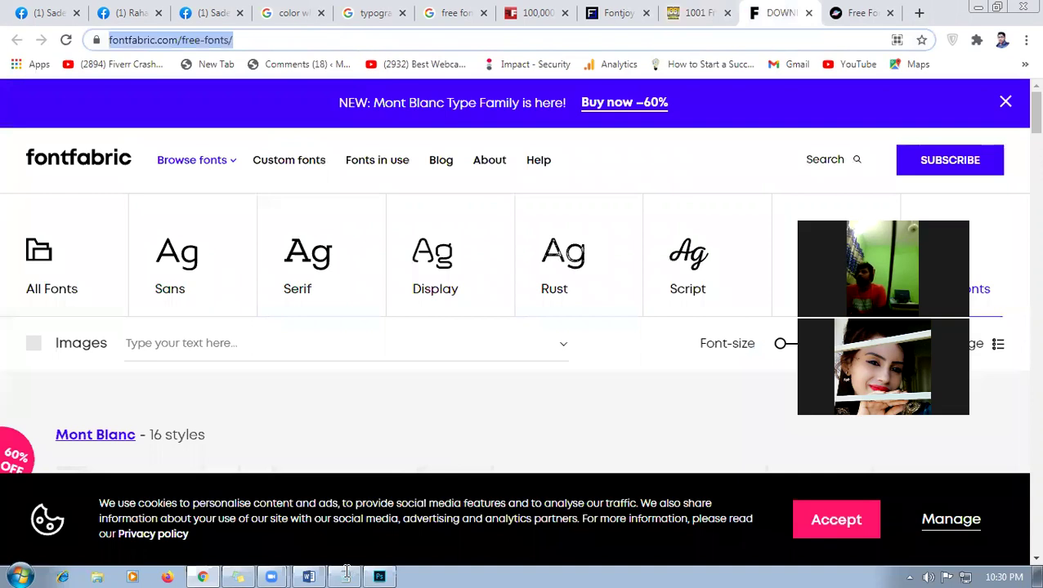
pyautogui.hotkey('alt', 'Tab')
pyautogui.press('Return')
pyautogui.hotkey('ctrl', 'v')
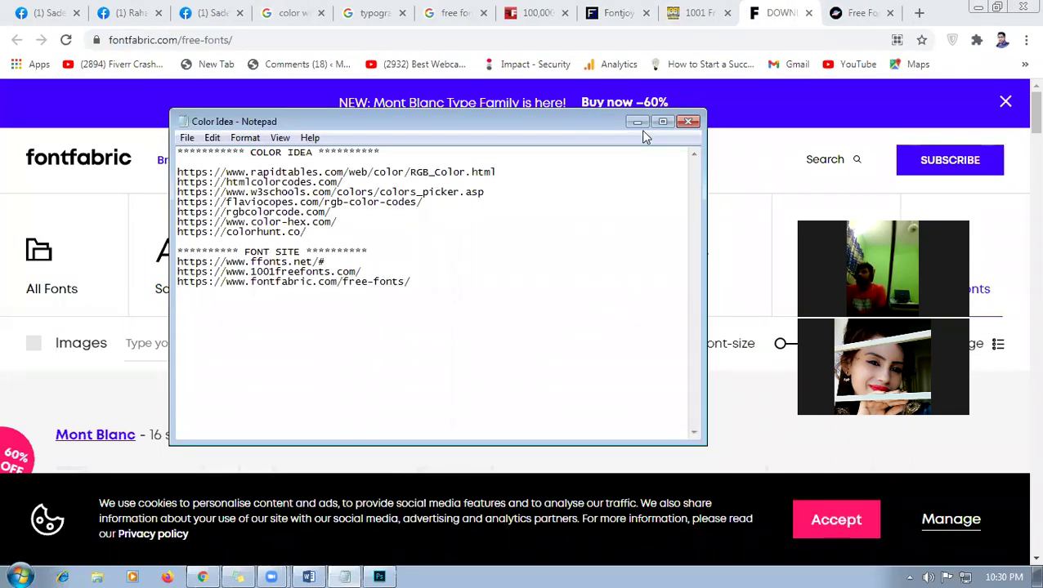
# - Add the fontspace.com address to the Notepad list and insert a blank line beneath the FONT SITE heading
pyautogui.click(865, 10)
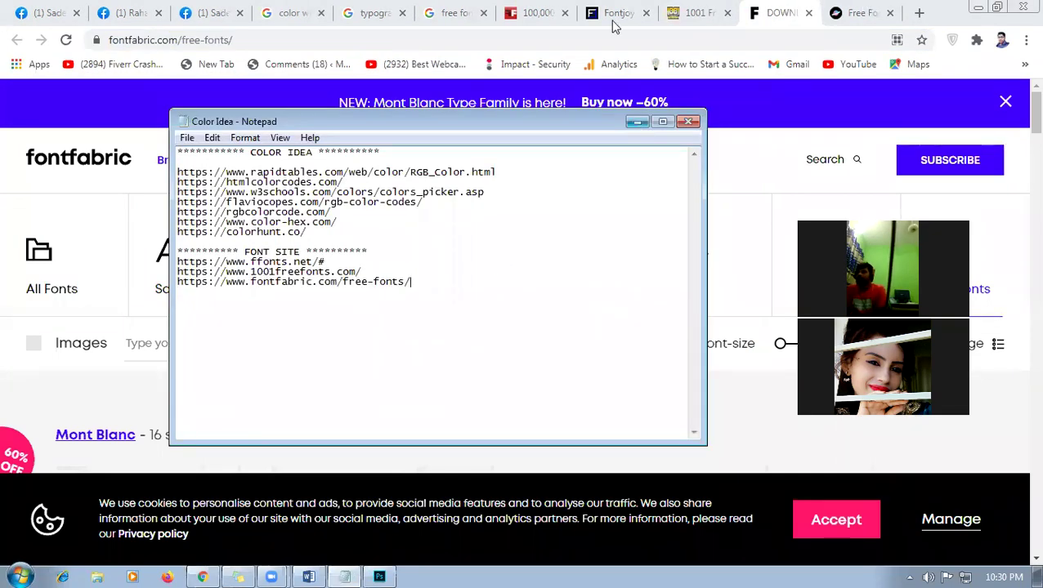
pyautogui.click(335, 36)
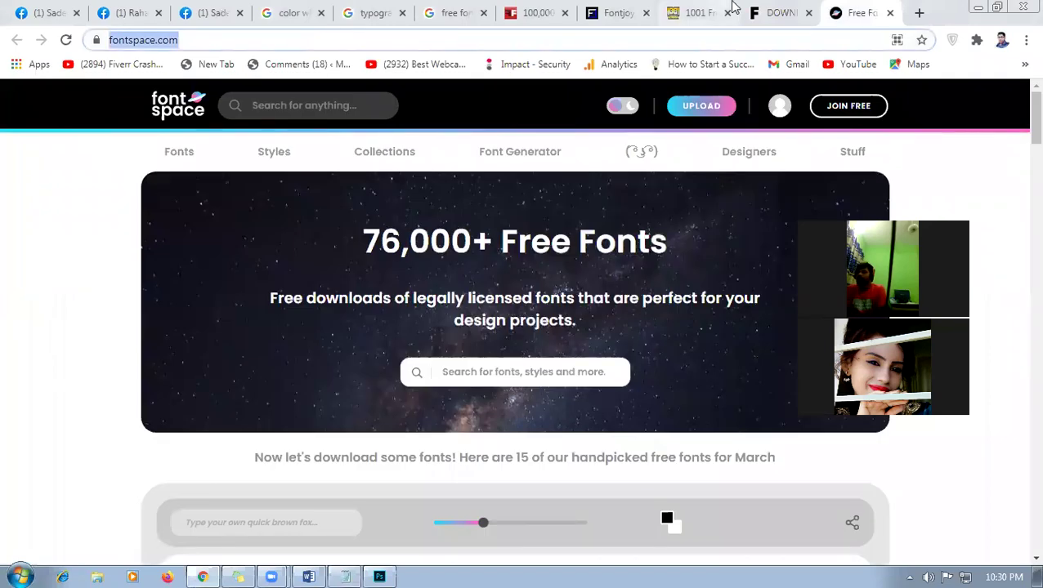
pyautogui.click(358, 572)
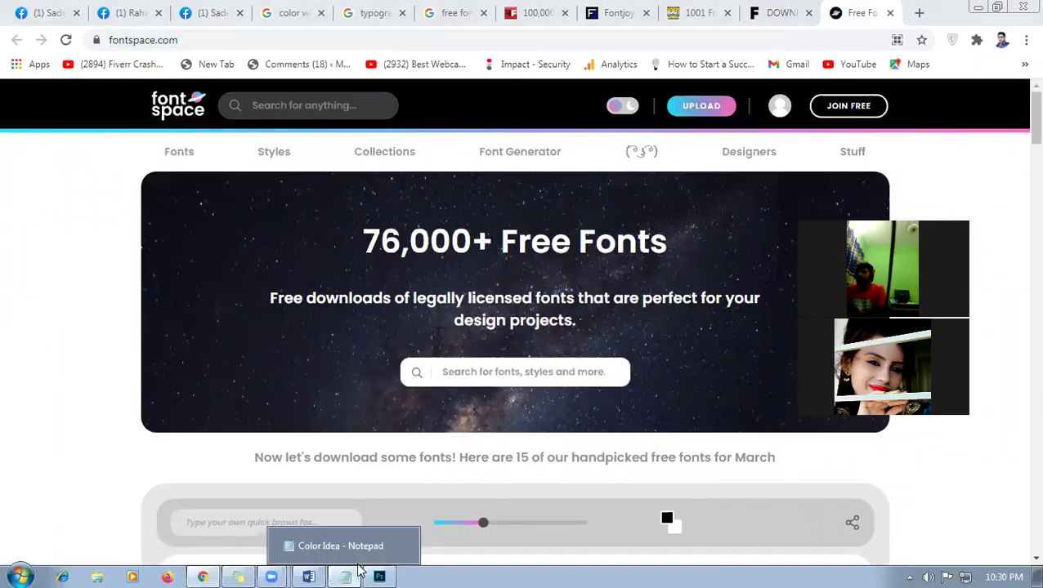
pyautogui.click(480, 307)
pyautogui.hotkey('ctrl', 'v')
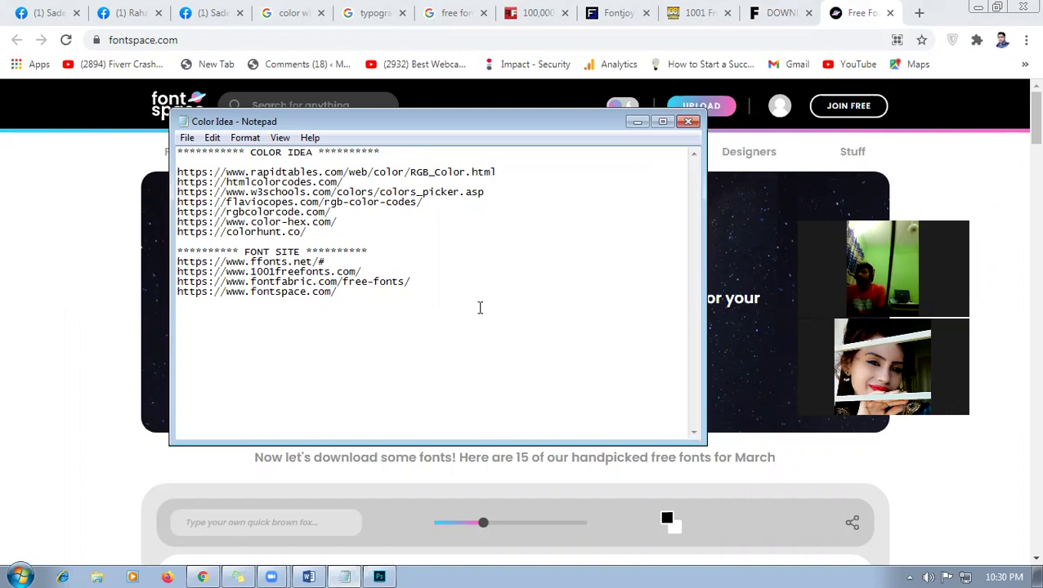
pyautogui.press('Return')
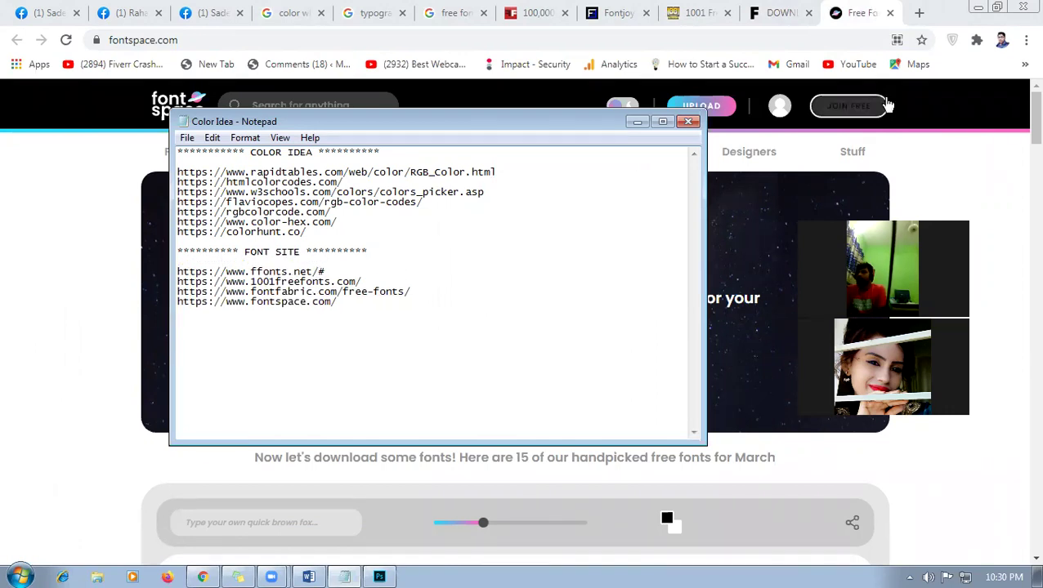
# - Open dafont.com in a new browser tab and paste its address atop the Notepad font list, leaving a blank line under the FONT SITE heading
pyautogui.click(918, 13)
pyautogui.click(779, 37)
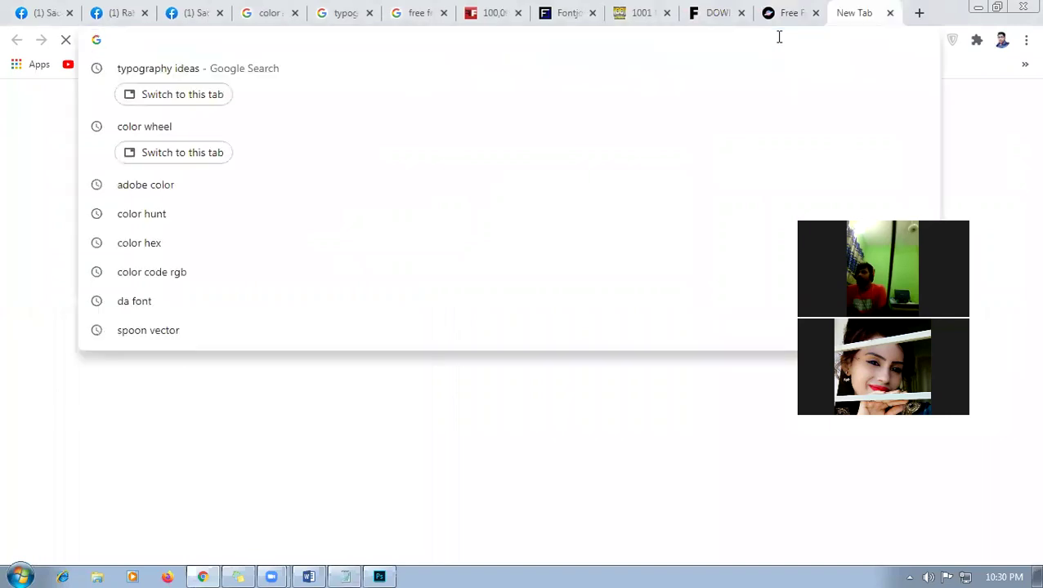
pyautogui.write('da font')
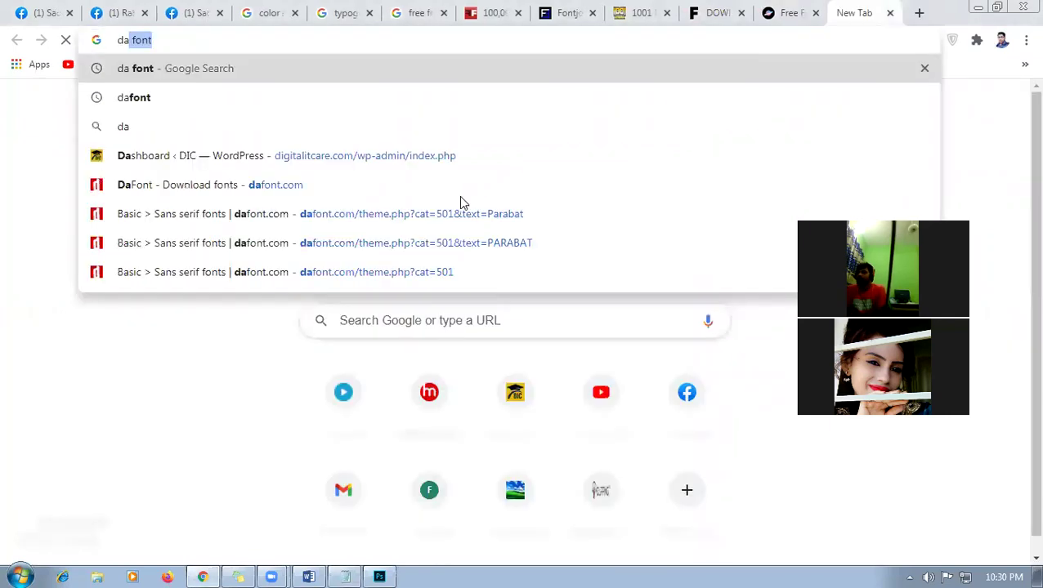
pyautogui.click(349, 189)
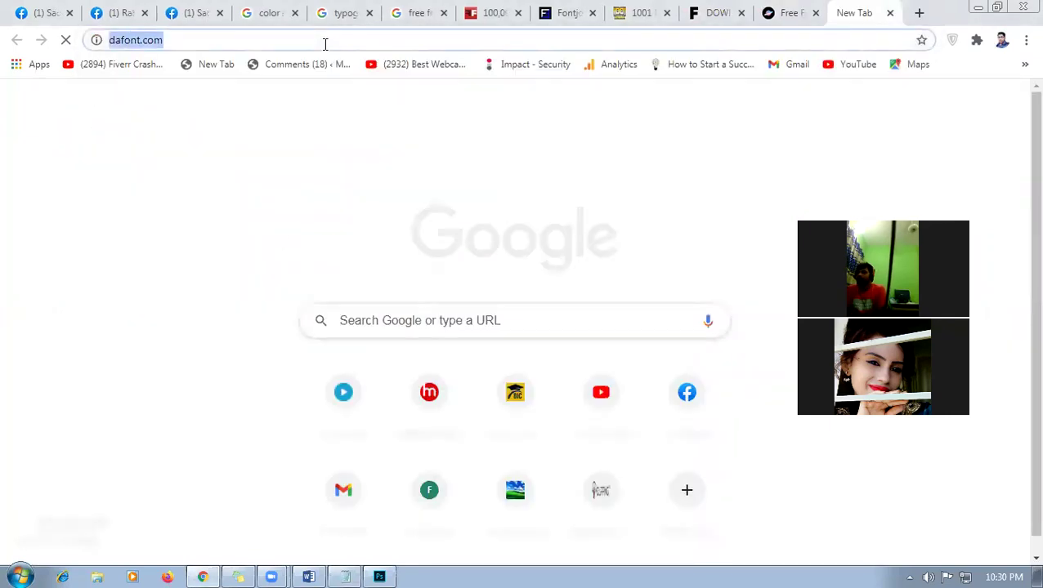
pyautogui.click(344, 577)
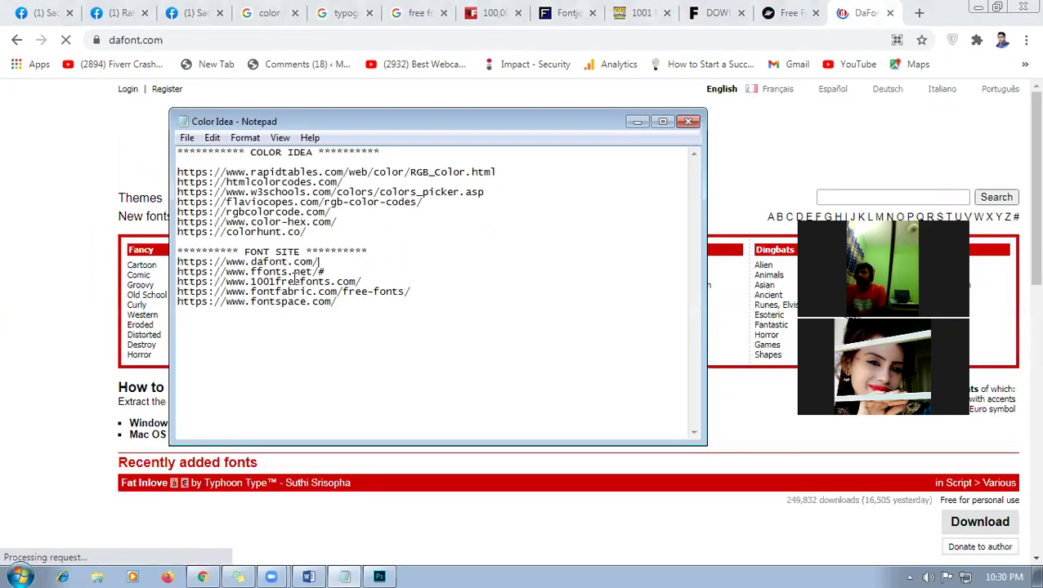
pyautogui.click(389, 251)
pyautogui.press('Return')
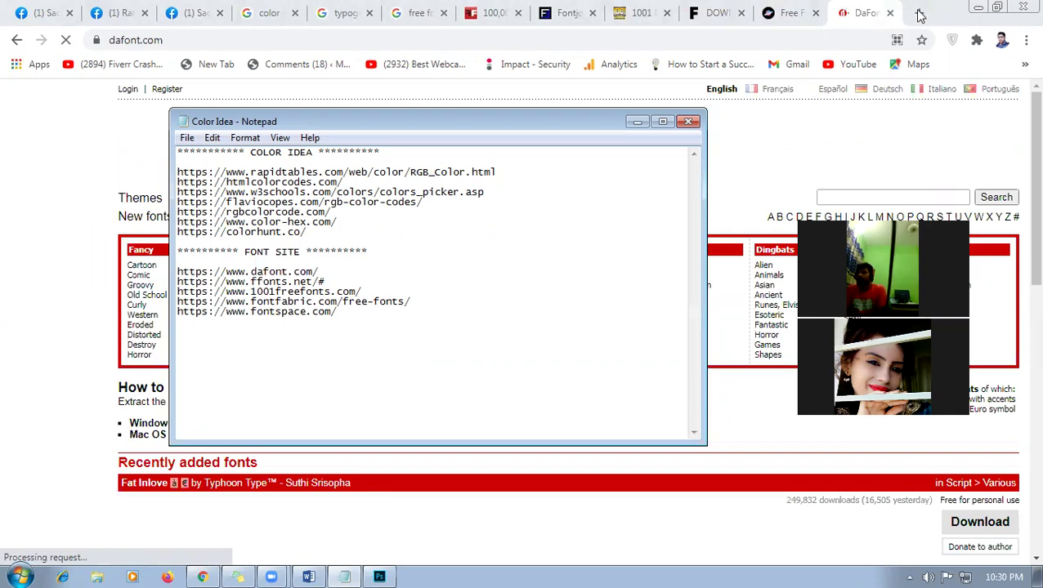
# - Search Google for font squirrel in a new browser tab and open the Font Squirrel site in its own tab
pyautogui.click(708, 65)
pyautogui.hotkey('ctrl', 't')
pyautogui.write('fonts')
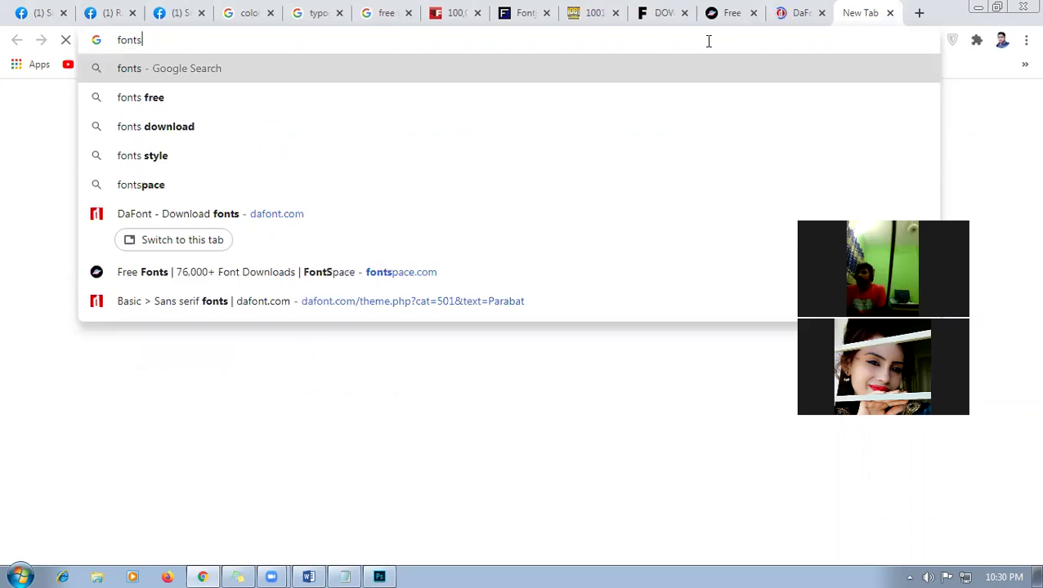
pyautogui.write('que')
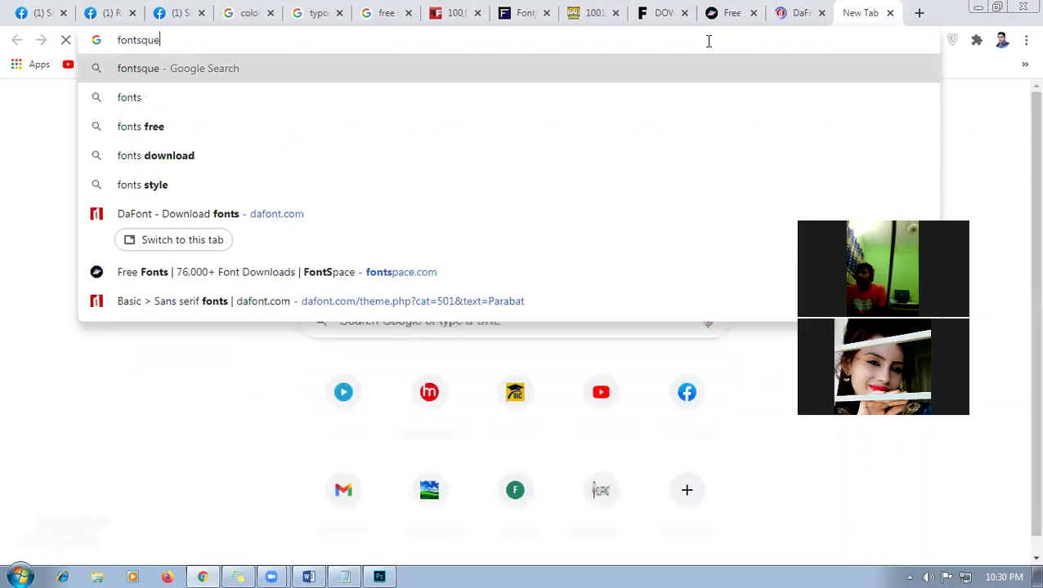
pyautogui.press('Down')
pyautogui.press('Return')
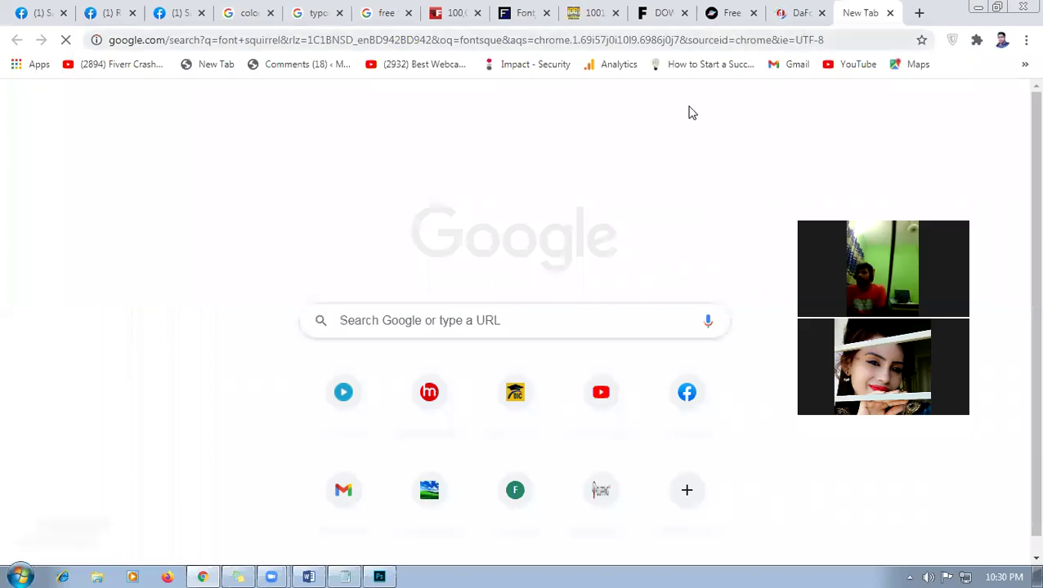
pyautogui.middleClick(283, 242)
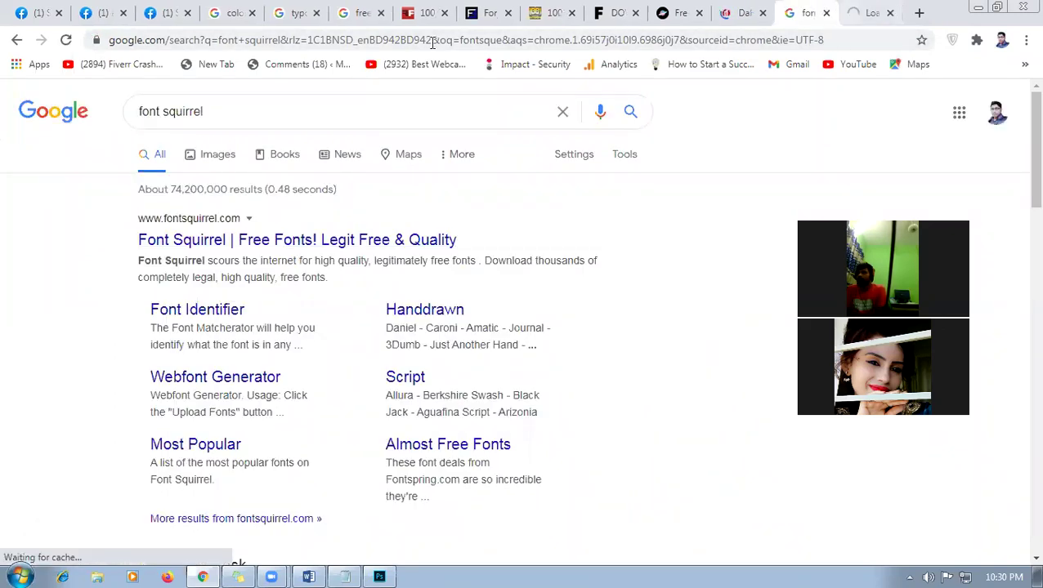
pyautogui.hotkey('ctrl', 'Tab')
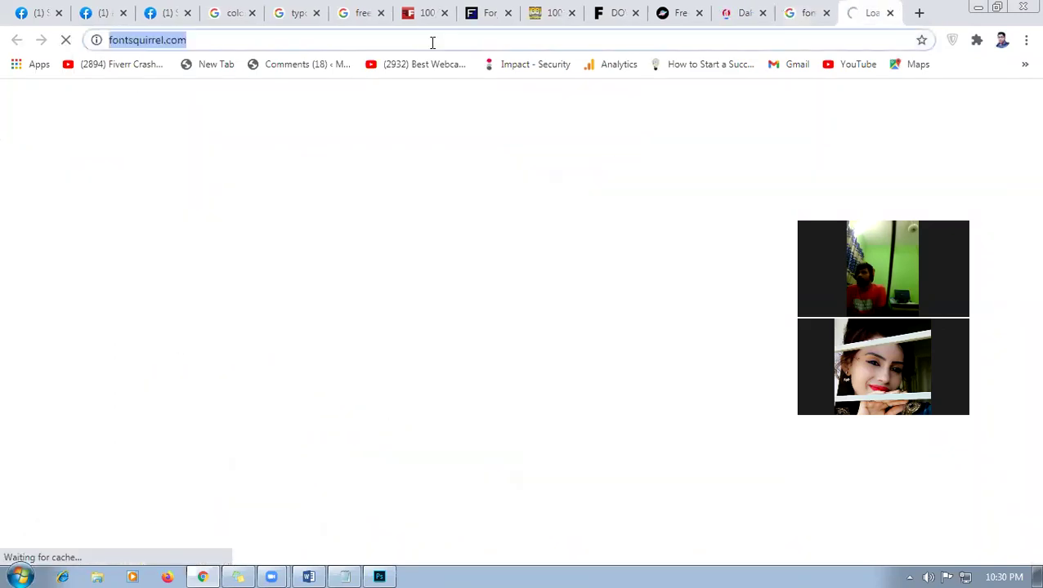
# - Paste the fontsquirrel.com address above the DaFont link in Notepad, leaving a blank line under the FONT SITE heading
pyautogui.click(380, 572)
pyautogui.click(345, 567)
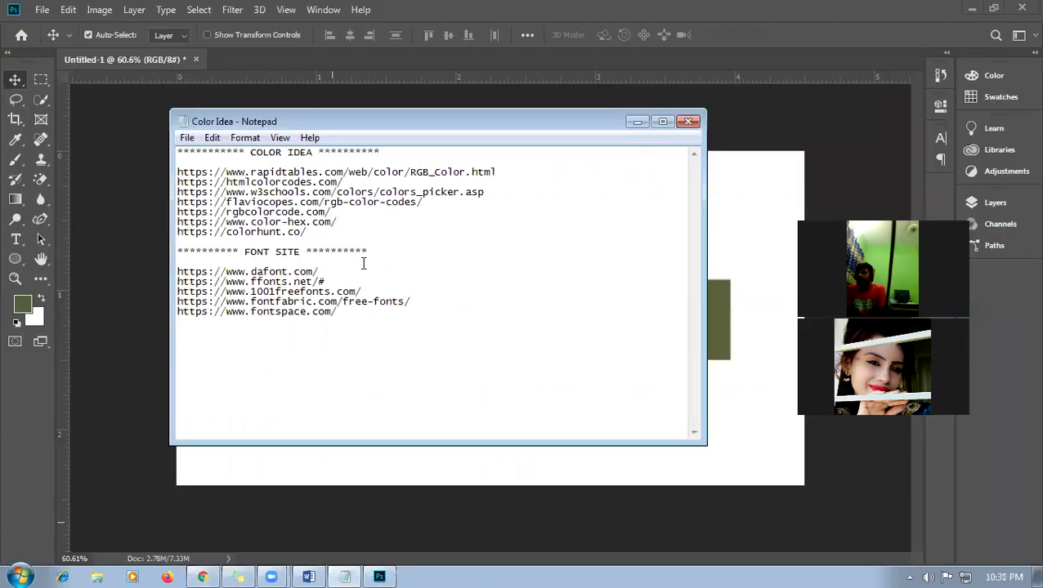
pyautogui.write('https://www.fontsquirrel.com/')
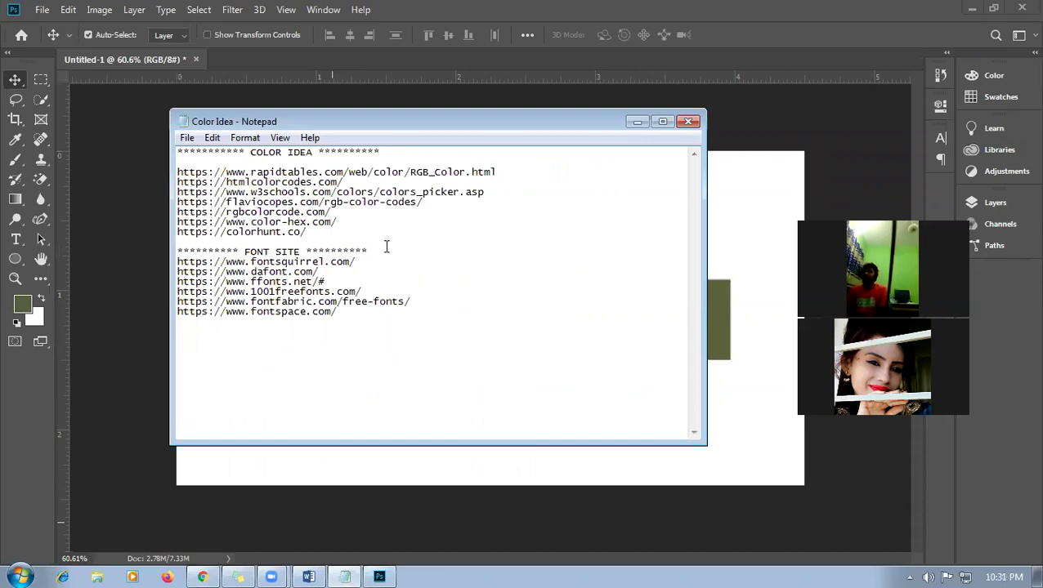
pyautogui.click(372, 250)
pyautogui.press('Return')
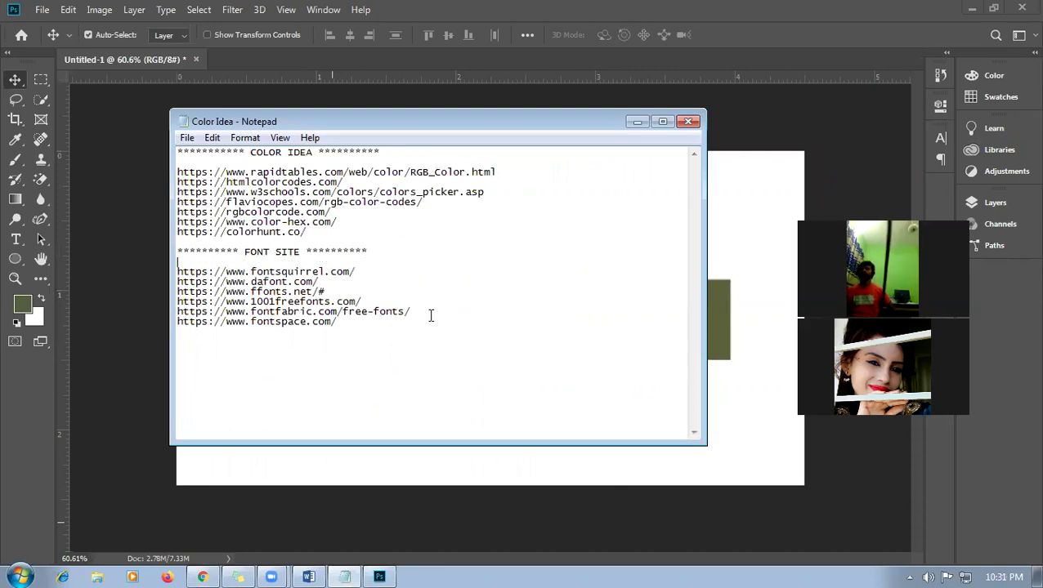
pyautogui.click(376, 330)
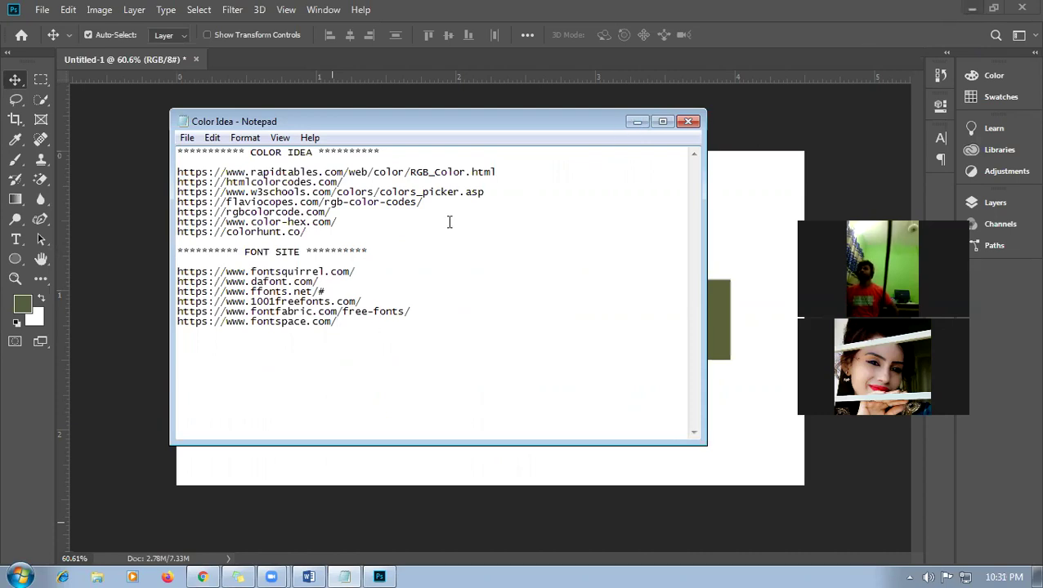
# - Return to the browser and close the Font Squirrel and DaFont tabs
pyautogui.click(972, 8)
pyautogui.click(890, 13)
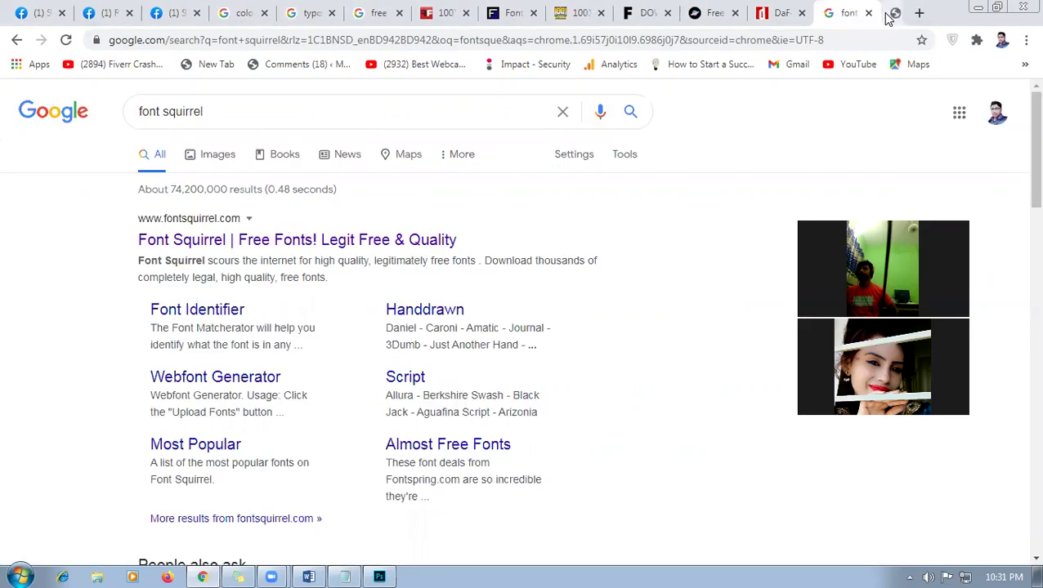
pyautogui.click(821, 13)
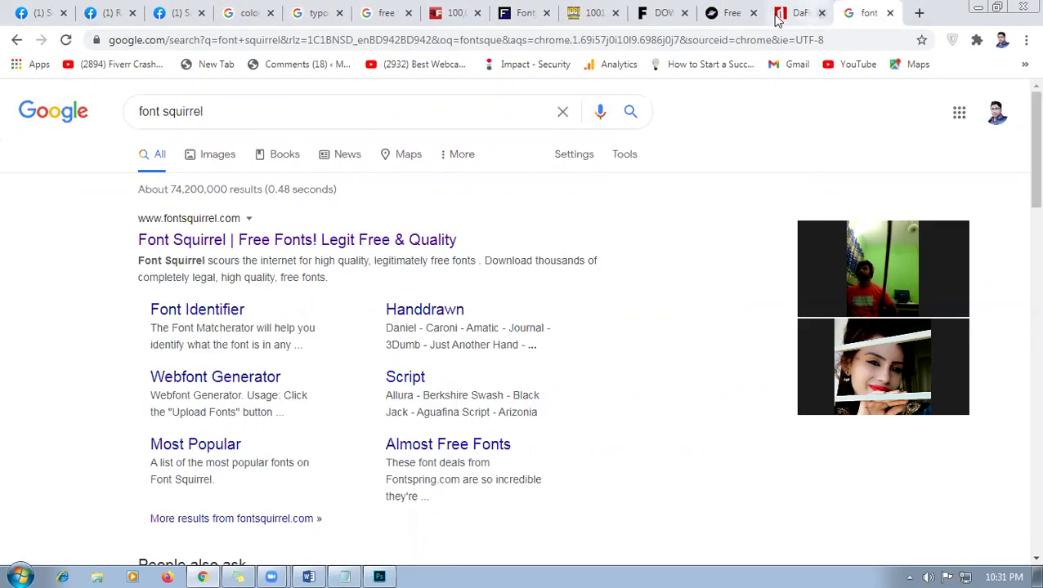
# - Browse the handpicked fonts on FontSpace, and close the 1001 Free Fonts, Fontfabric and FontSpace tabs
pyautogui.click(719, 13)
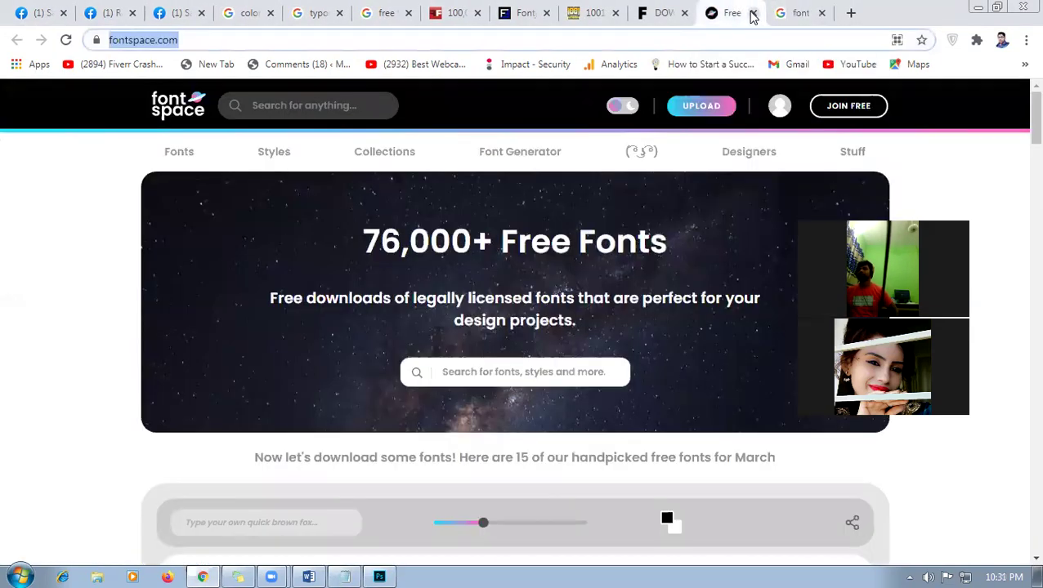
pyautogui.scroll(-2, 468, 511)
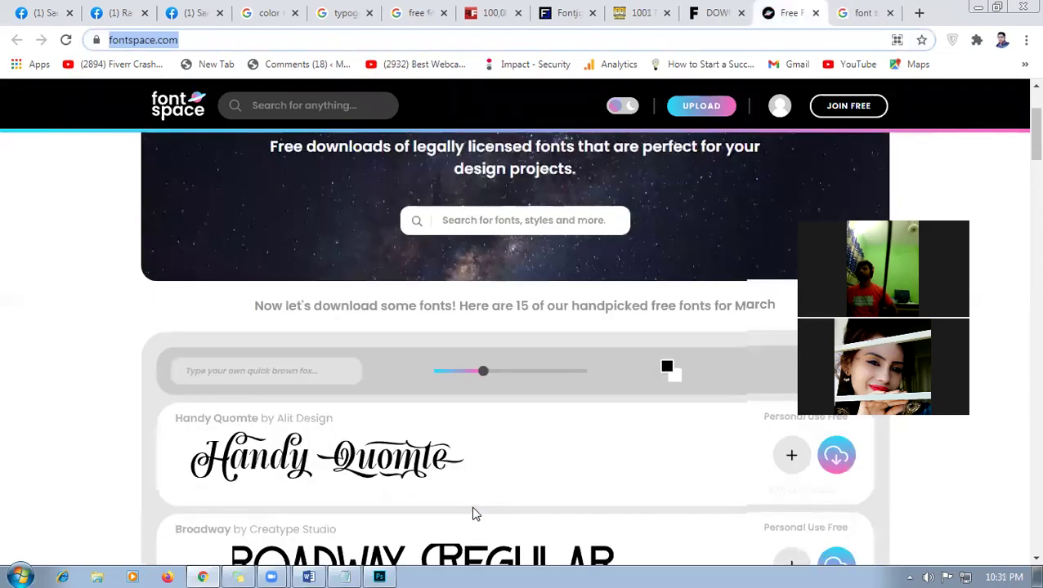
pyautogui.scroll(-5, 469, 507)
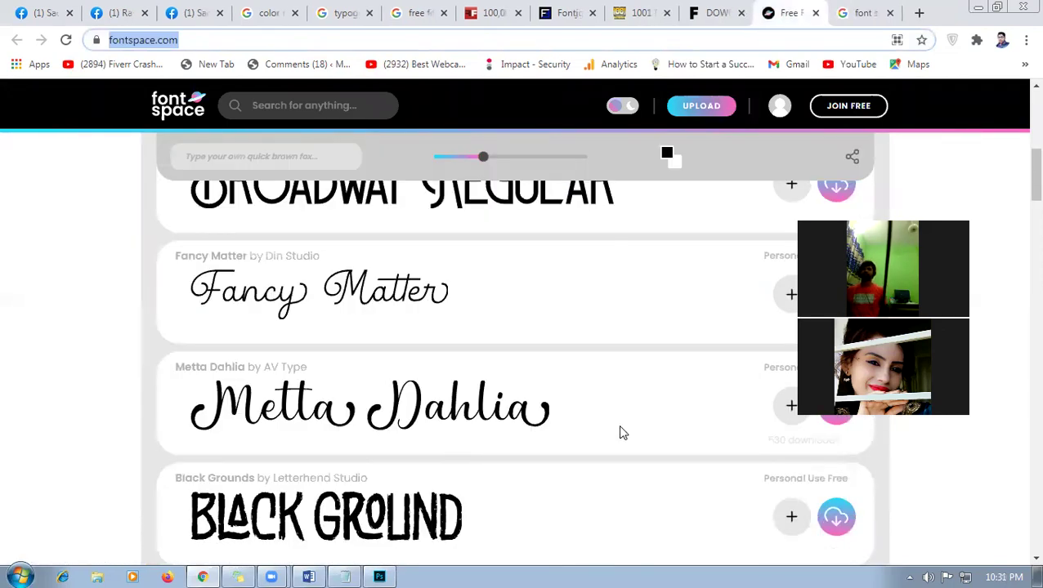
pyautogui.click(721, 21)
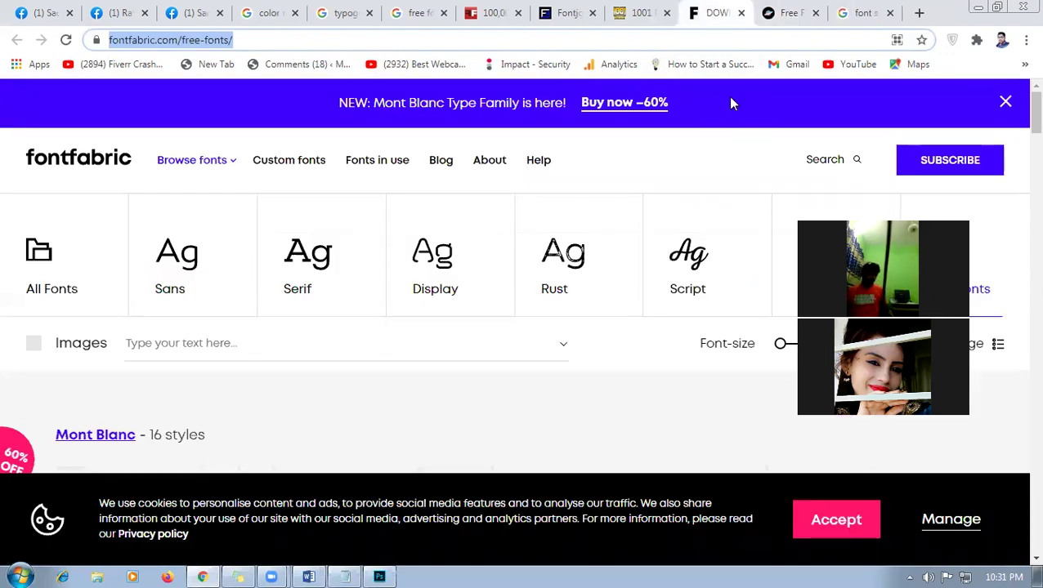
pyautogui.click(645, 13)
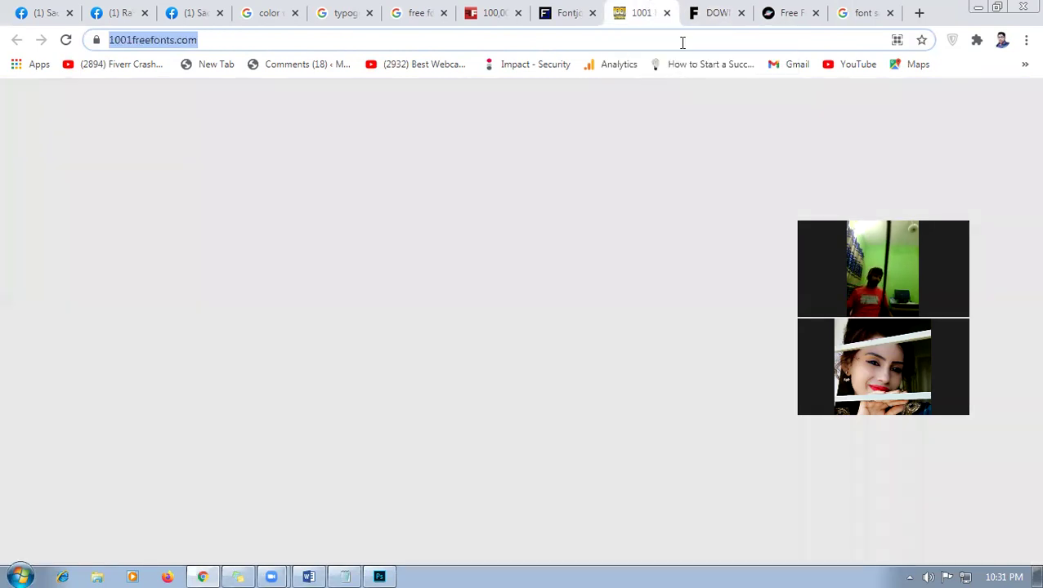
pyautogui.click(667, 14)
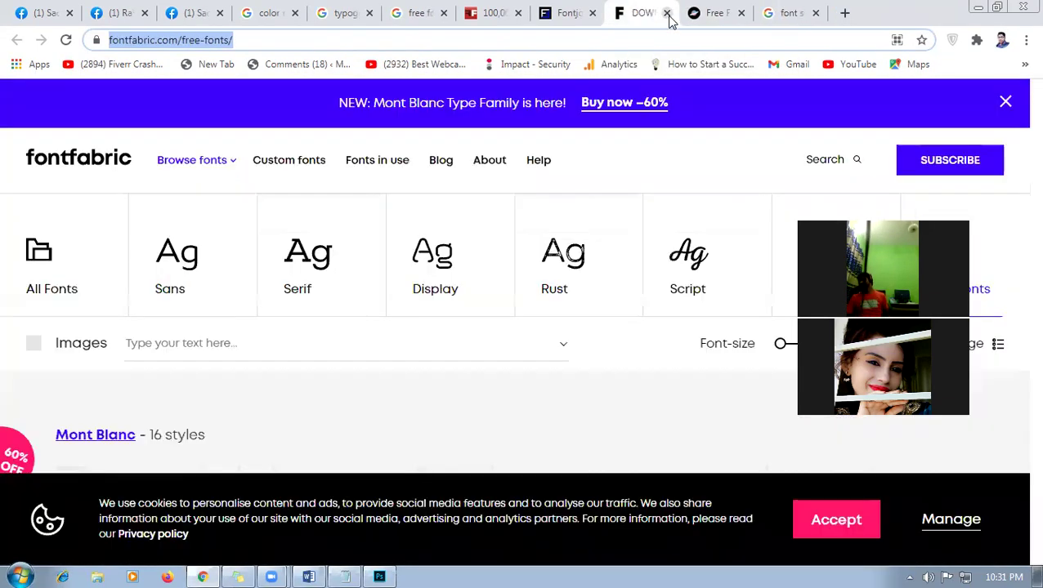
pyautogui.click(667, 14)
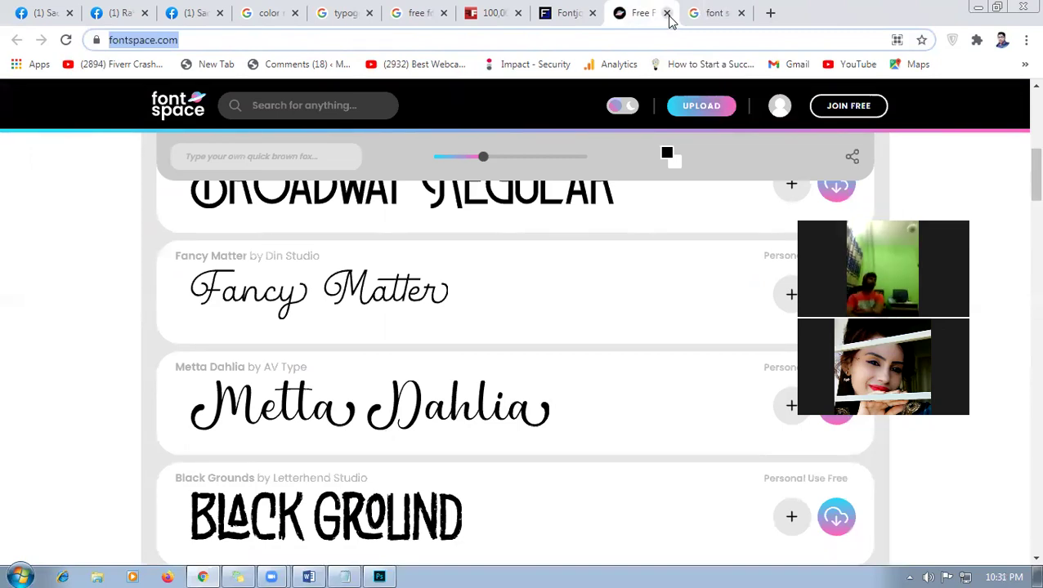
pyautogui.click(691, 35)
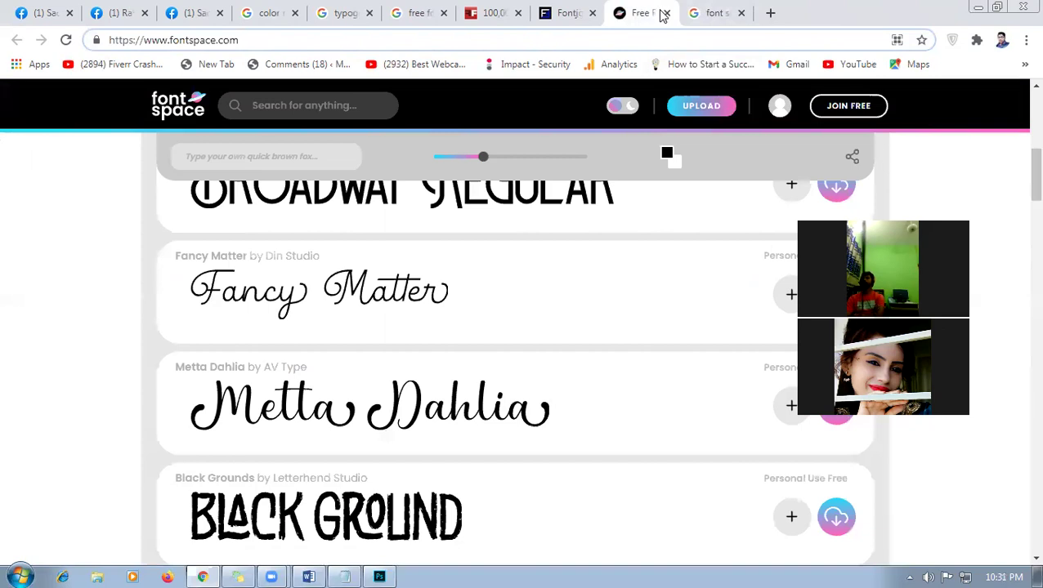
pyautogui.hotkey('ctrl', 'w')
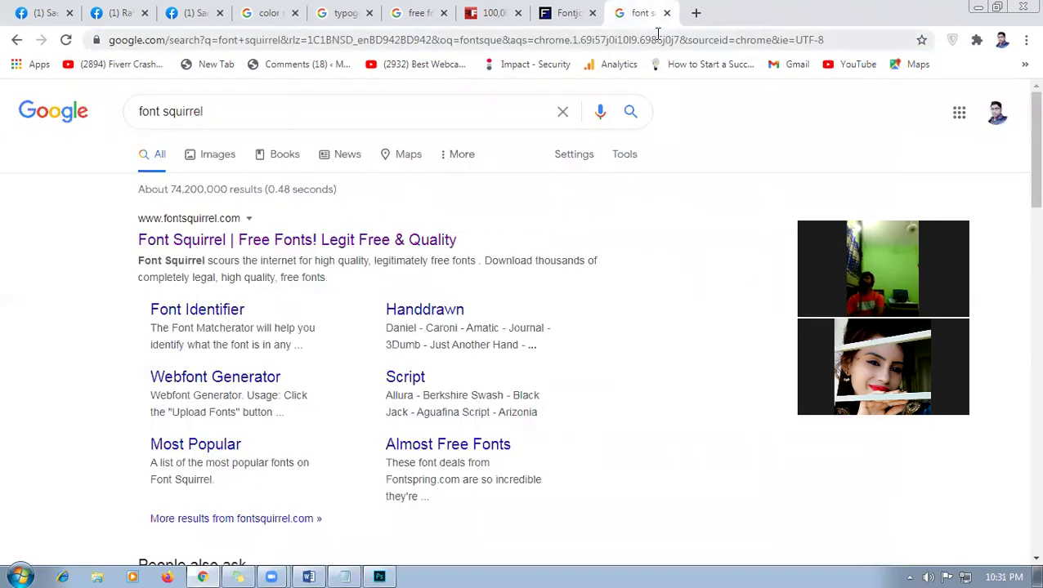
# - Close the Fontjoy and FFonts tabs, keeping the Google search tabs open
pyautogui.click(590, 23)
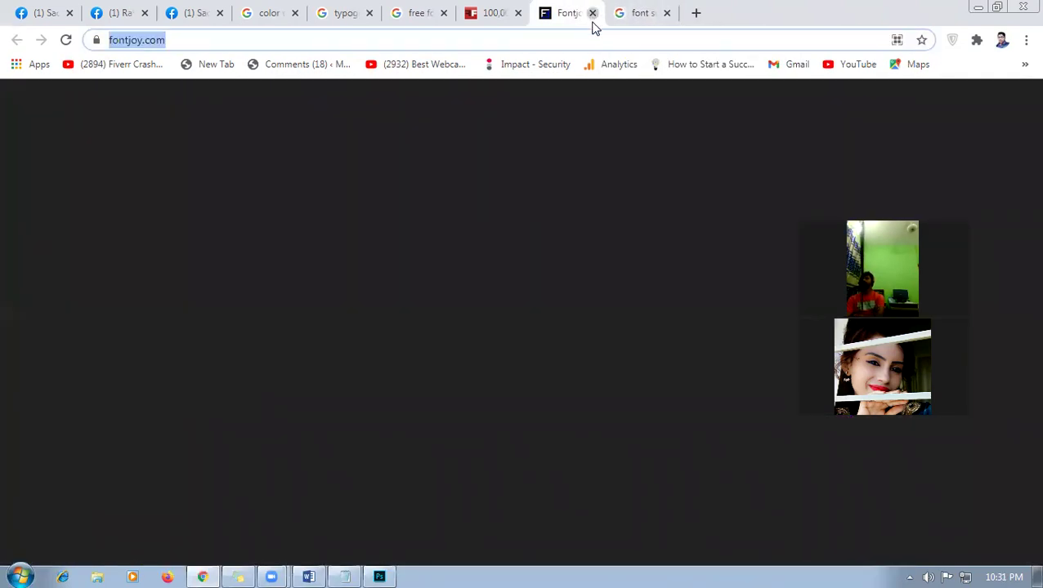
pyautogui.click(593, 18)
pyautogui.click(517, 21)
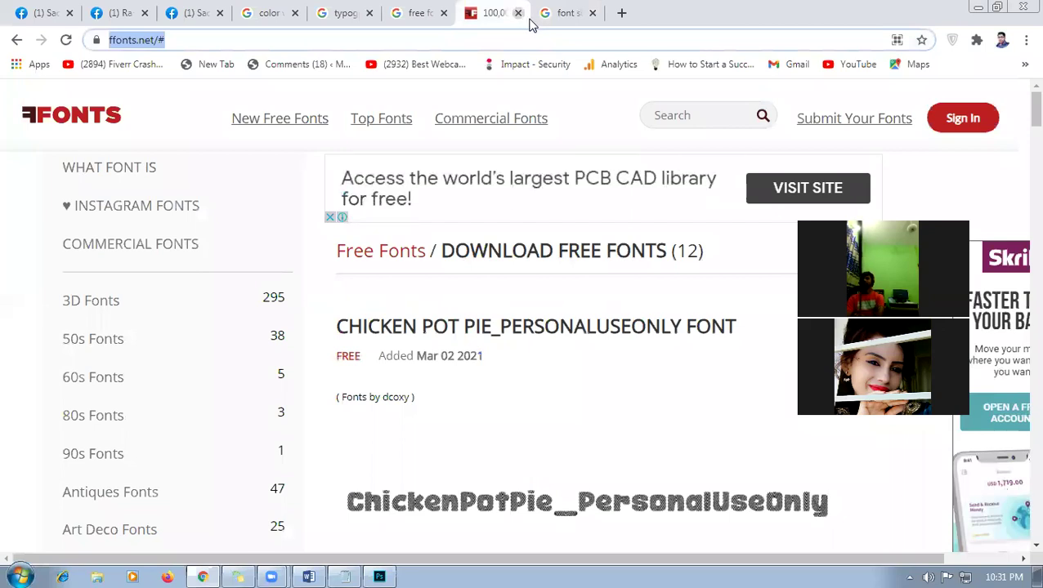
pyautogui.hotkey('ctrl', 'w')
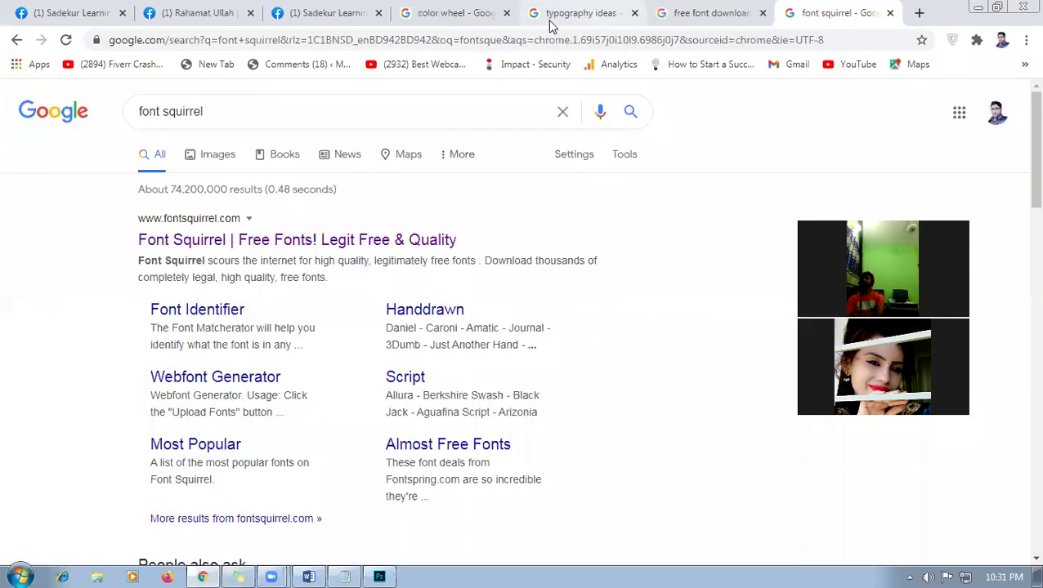
pyautogui.click(270, 116)
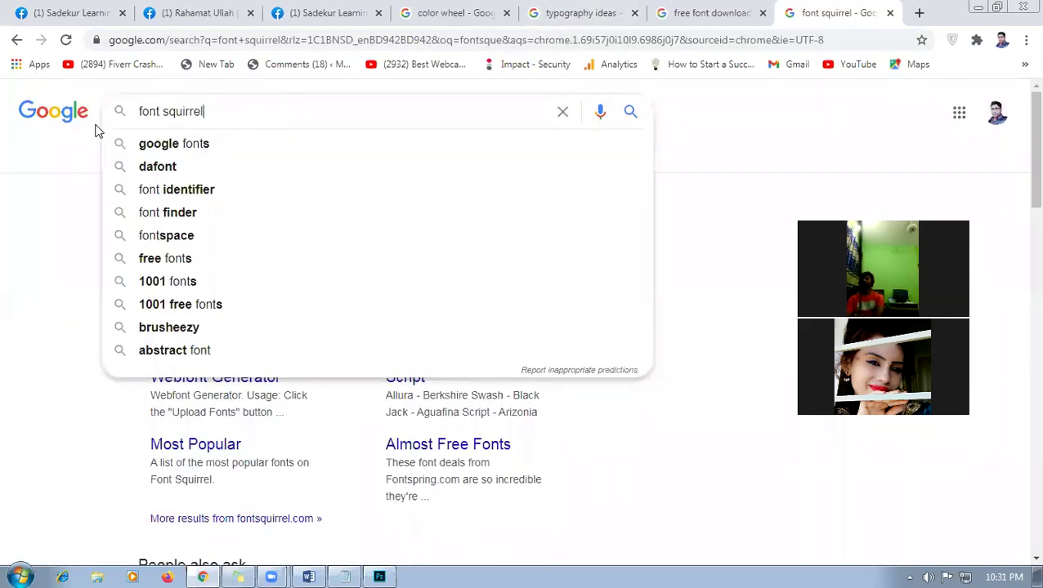
pyautogui.hotkey('ctrl', 'a')
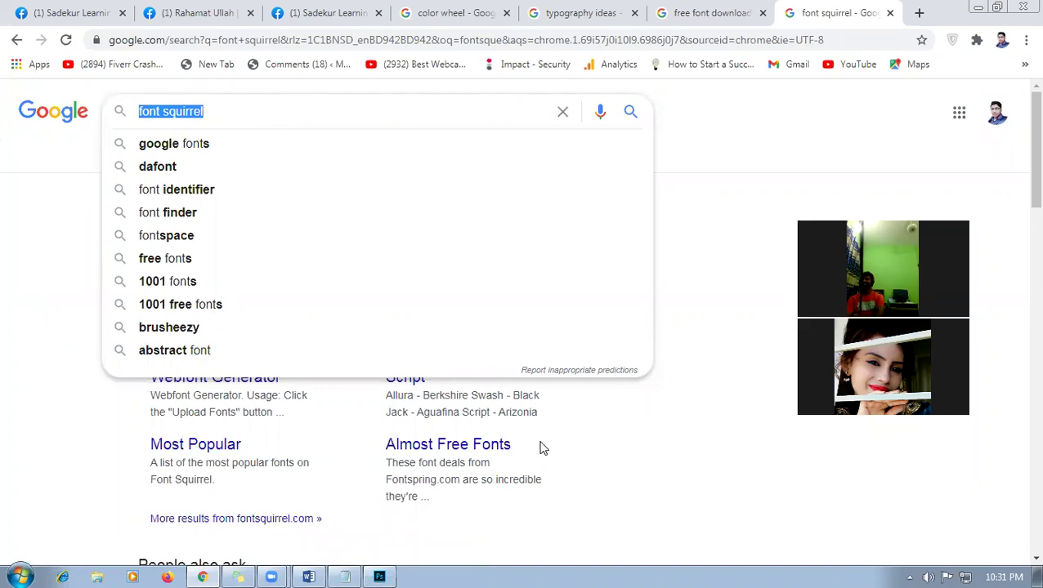
pyautogui.click(710, 148)
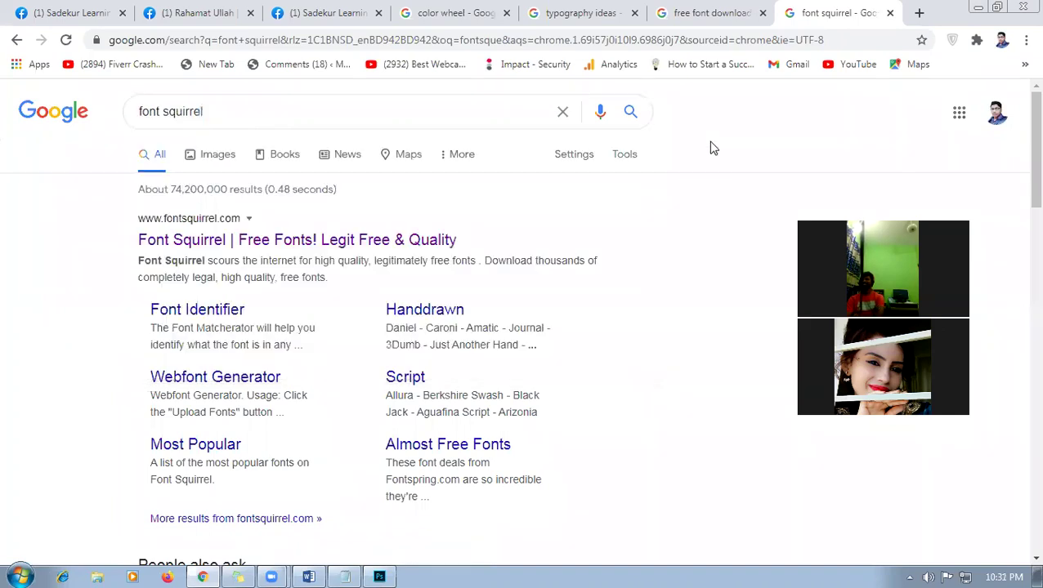
pyautogui.click(273, 113)
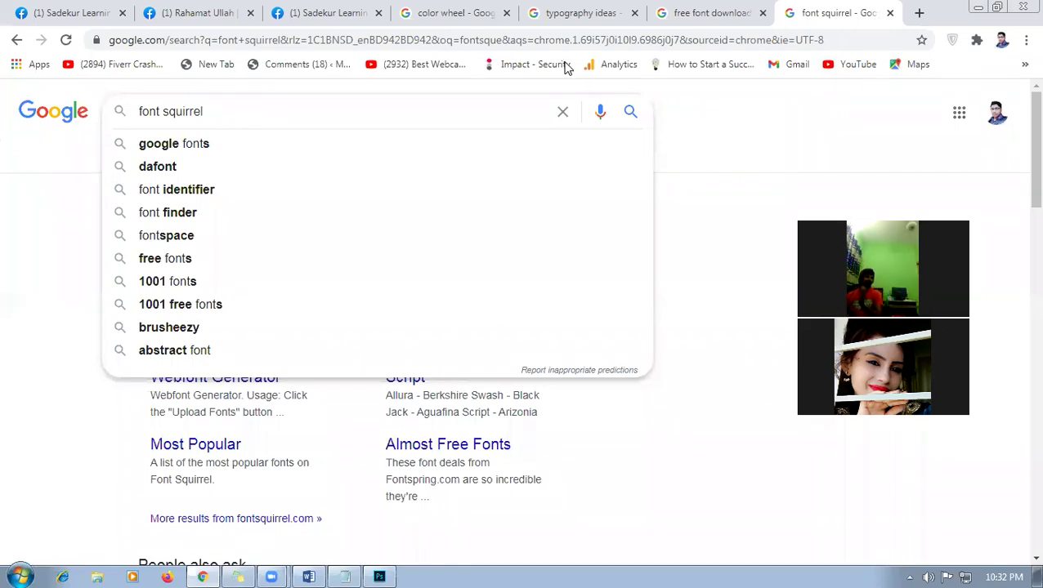
# - Open dafont.com in a new browser tab
pyautogui.click(919, 14)
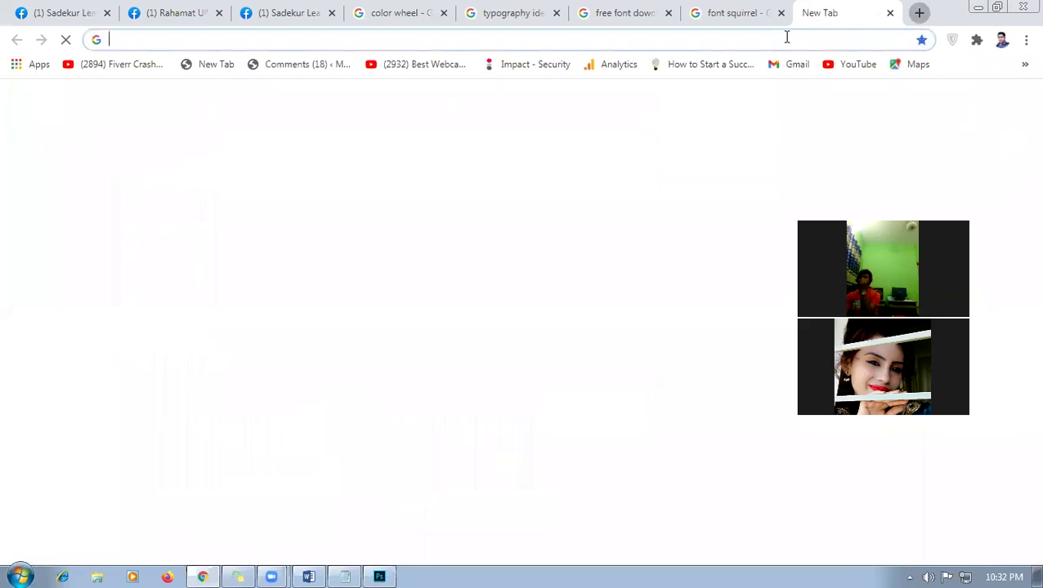
pyautogui.write('da')
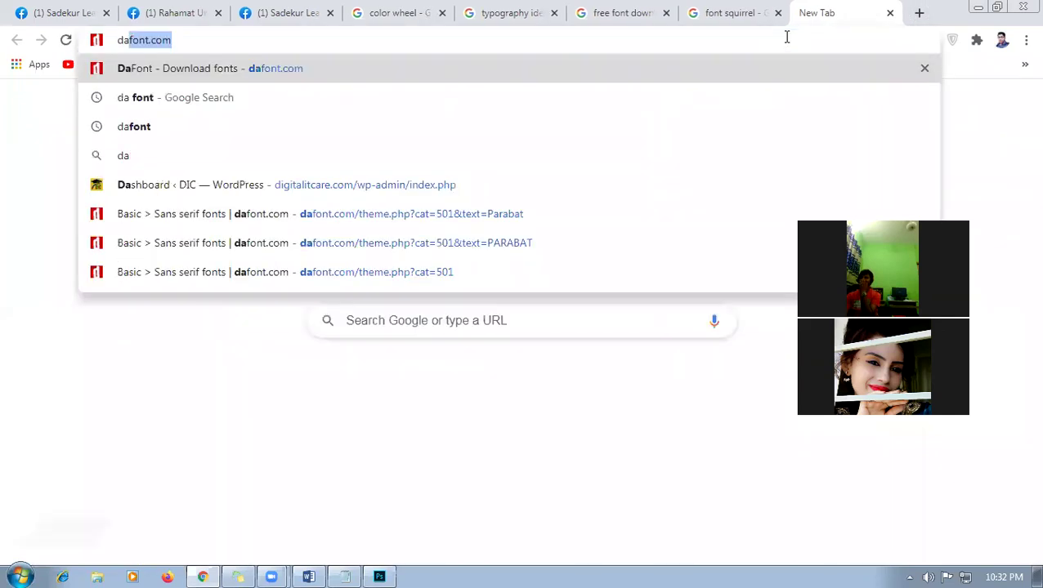
pyautogui.press('Return')
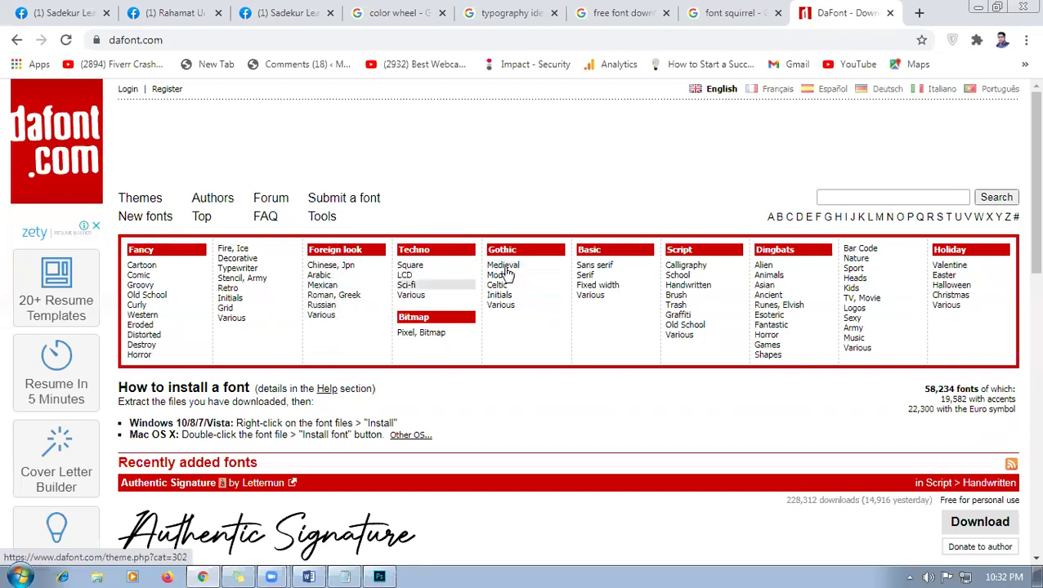
# - Browse DaFont's Basic > Sans serif category and open the Lemon Milk font page
pyautogui.click(605, 271)
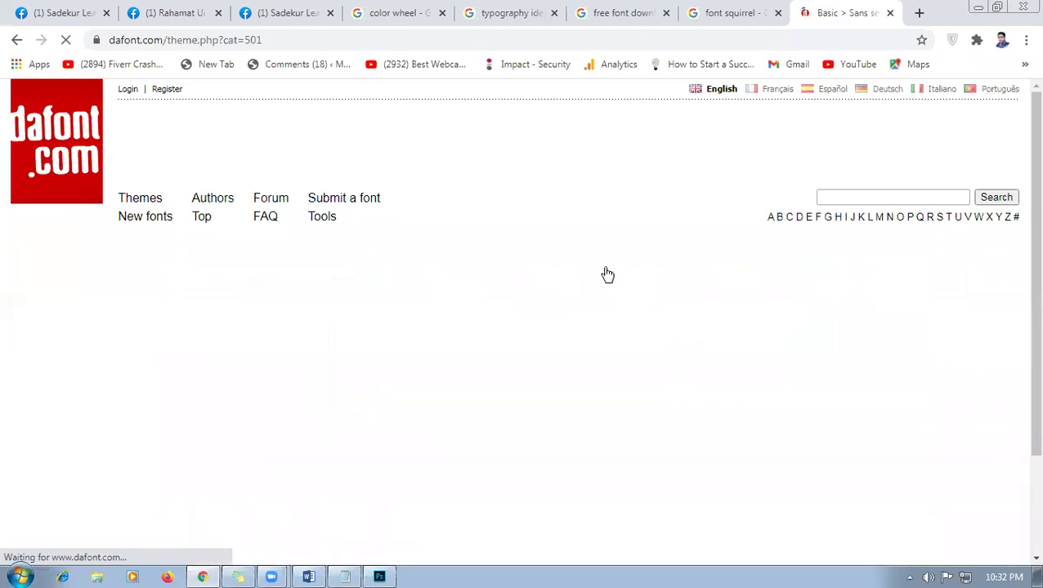
pyautogui.scroll(-2, 643, 230)
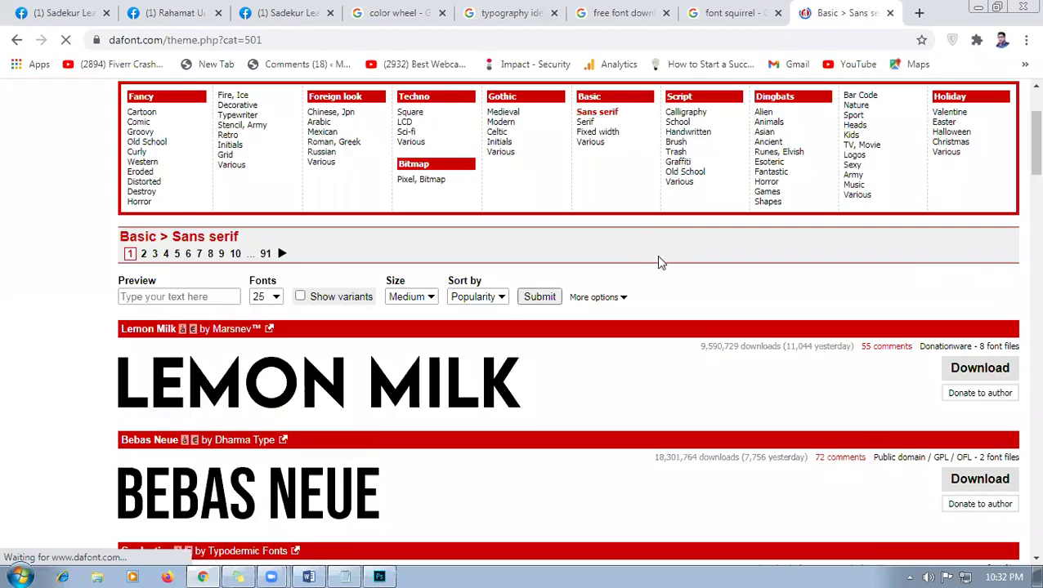
pyautogui.scroll(-1, 388, 393)
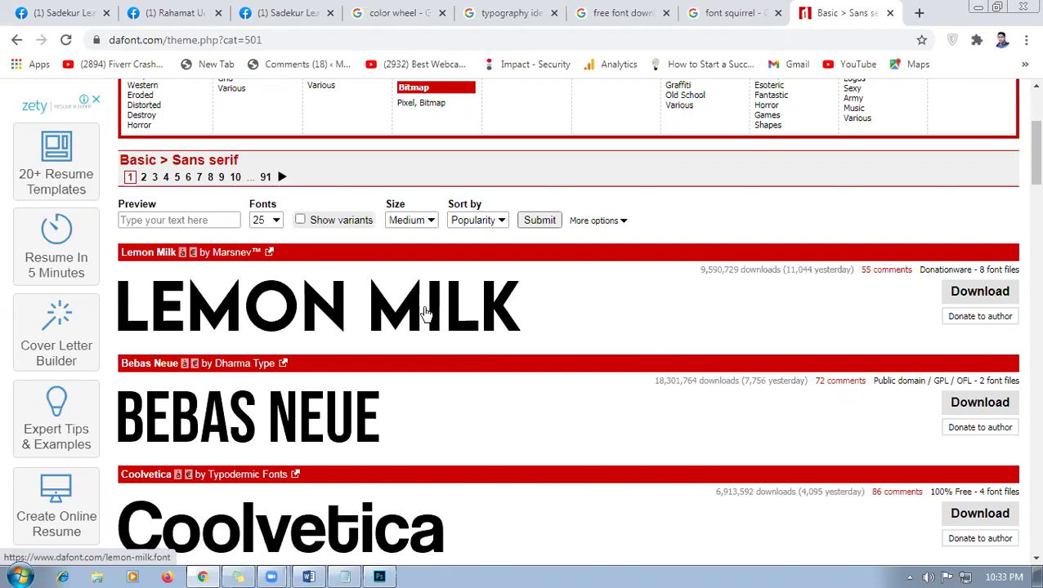
pyautogui.click(425, 312)
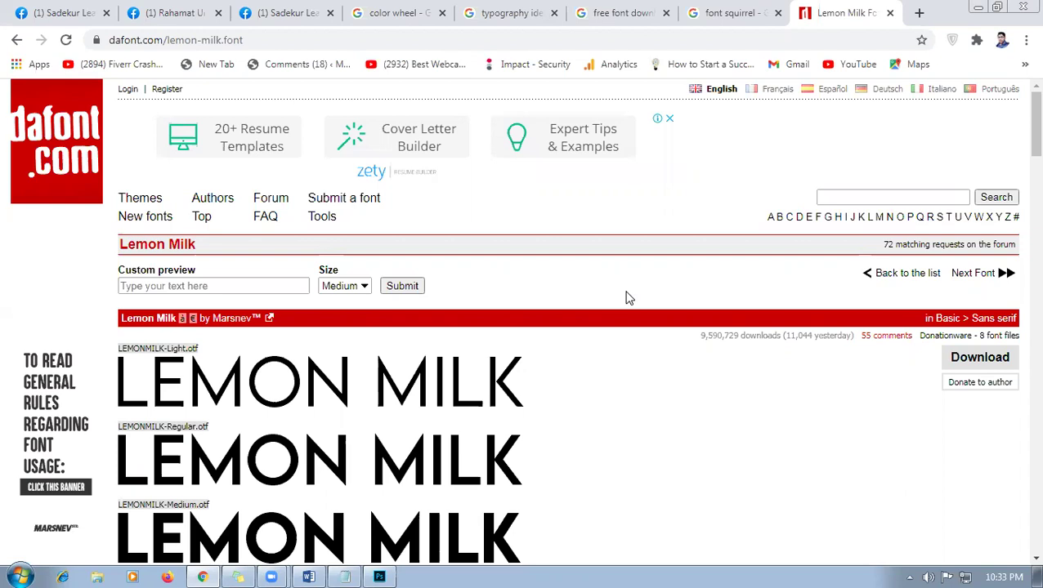
# - Examine the weight and italic variants previewed on the Lemon Milk font page
pyautogui.scroll(-3, 572, 308)
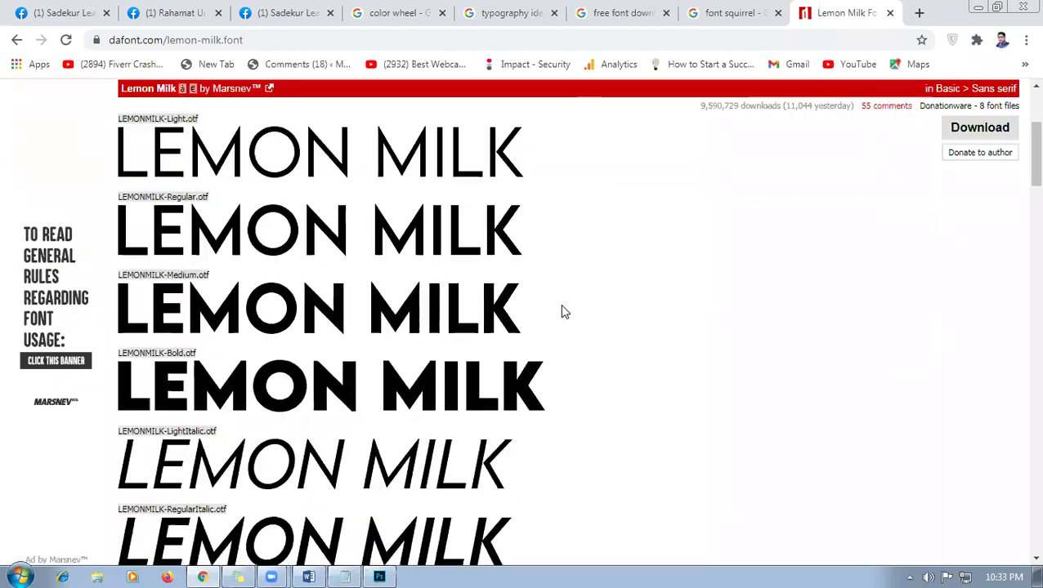
pyautogui.scroll(-1, 561, 311)
pyautogui.scroll(-2, 286, 387)
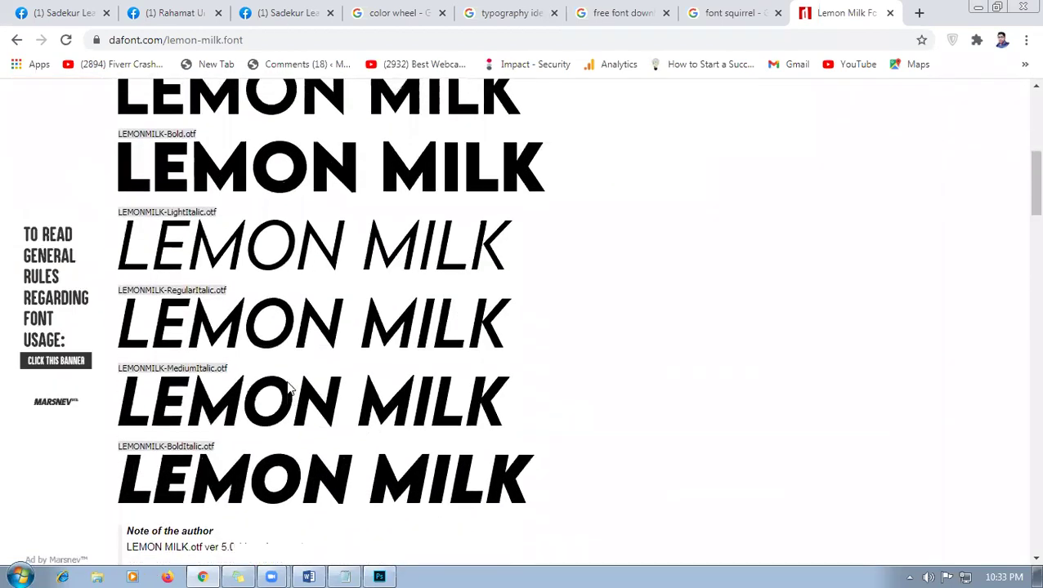
pyautogui.scroll(4, 288, 389)
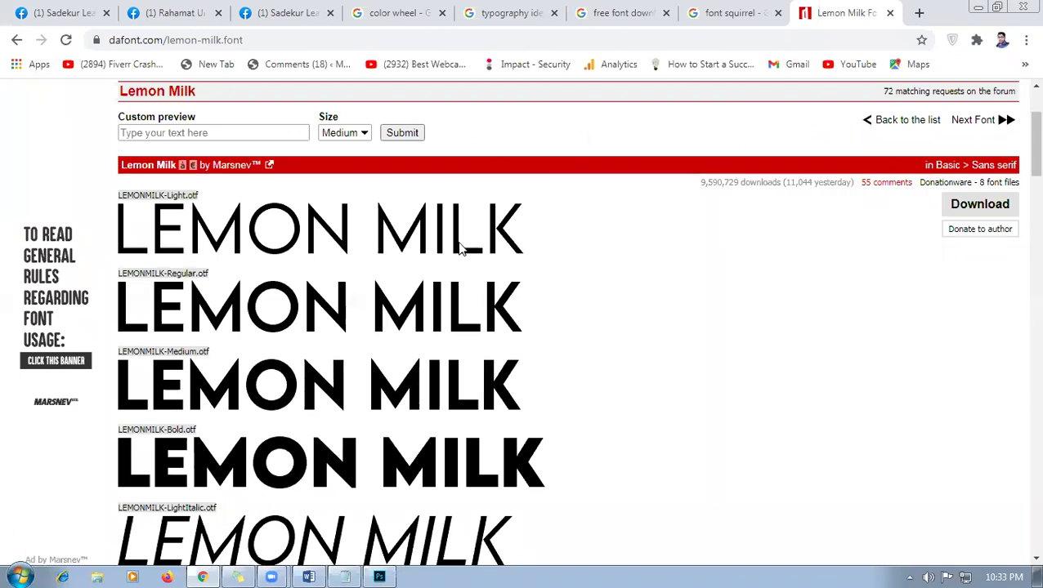
pyautogui.scroll(-1, 507, 255)
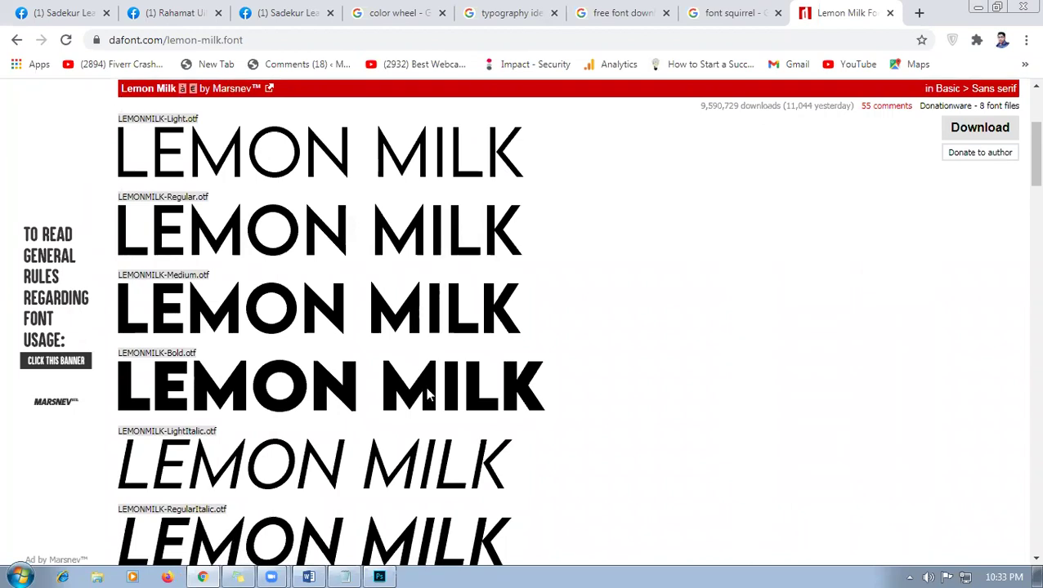
pyautogui.scroll(-3, 438, 482)
pyautogui.scroll(3, 436, 466)
pyautogui.scroll(1, 438, 466)
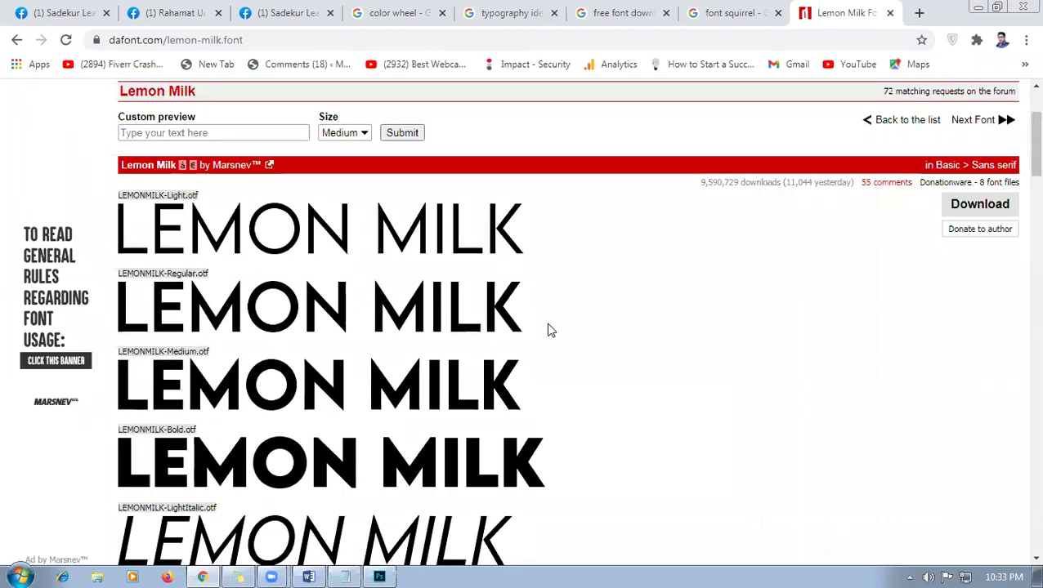
pyautogui.scroll(1, 553, 332)
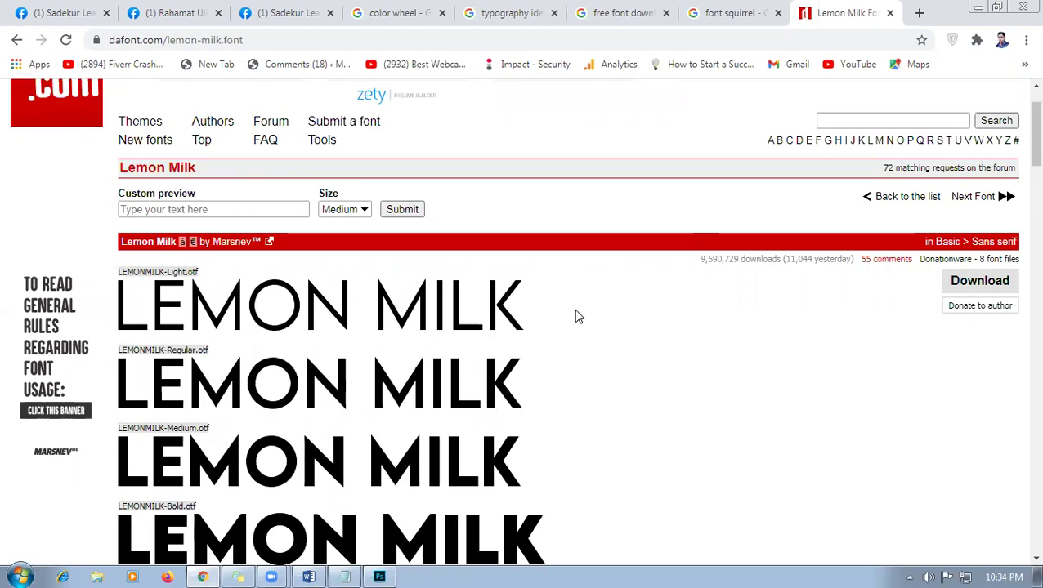
# - Switch to Photoshop and set the welcome banner text to Montserrat Thin at 10 pt
pyautogui.click(379, 577)
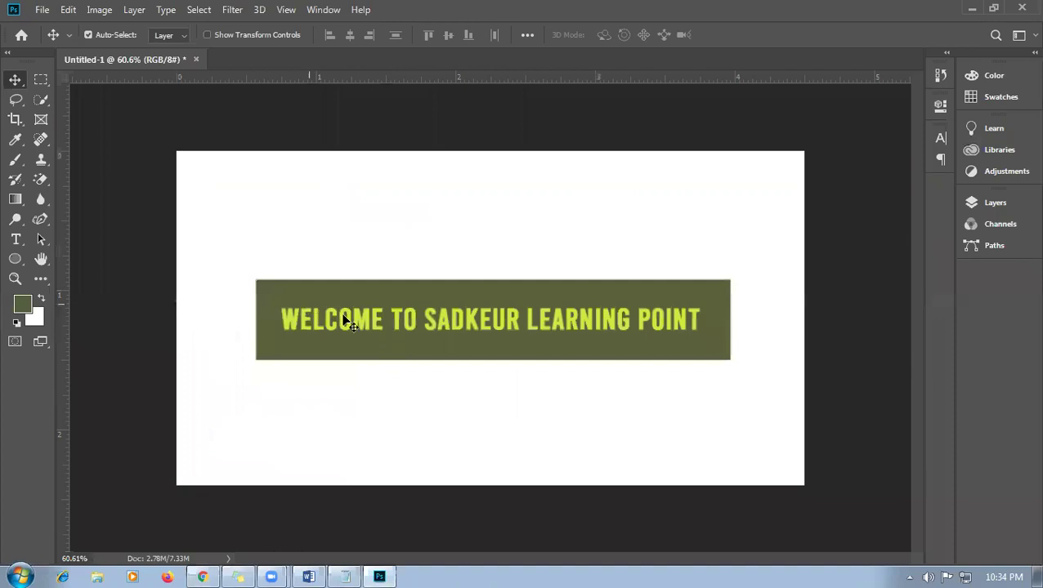
pyautogui.doubleClick(344, 329)
pyautogui.click(191, 36)
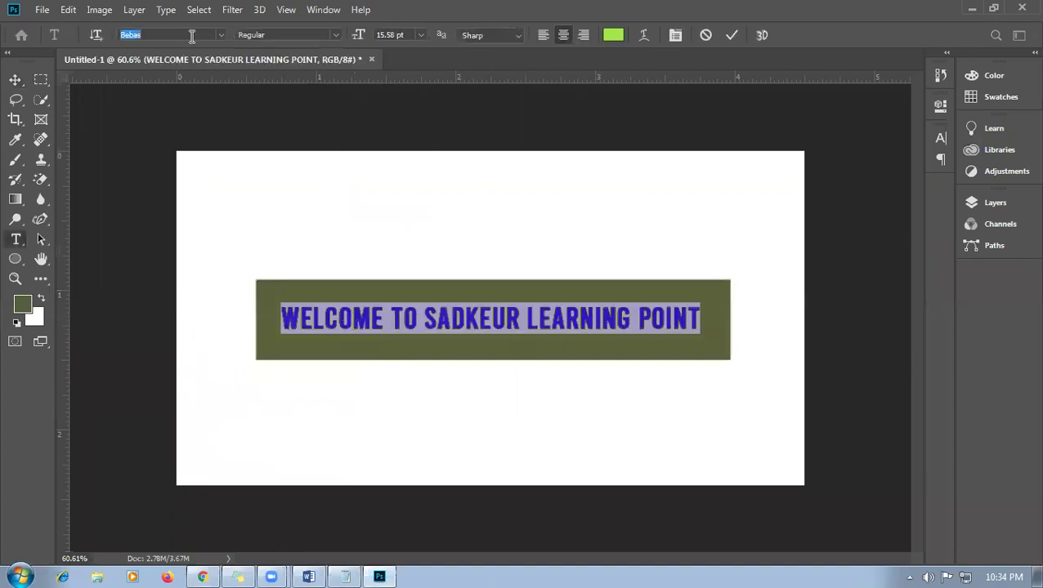
pyautogui.write('montse')
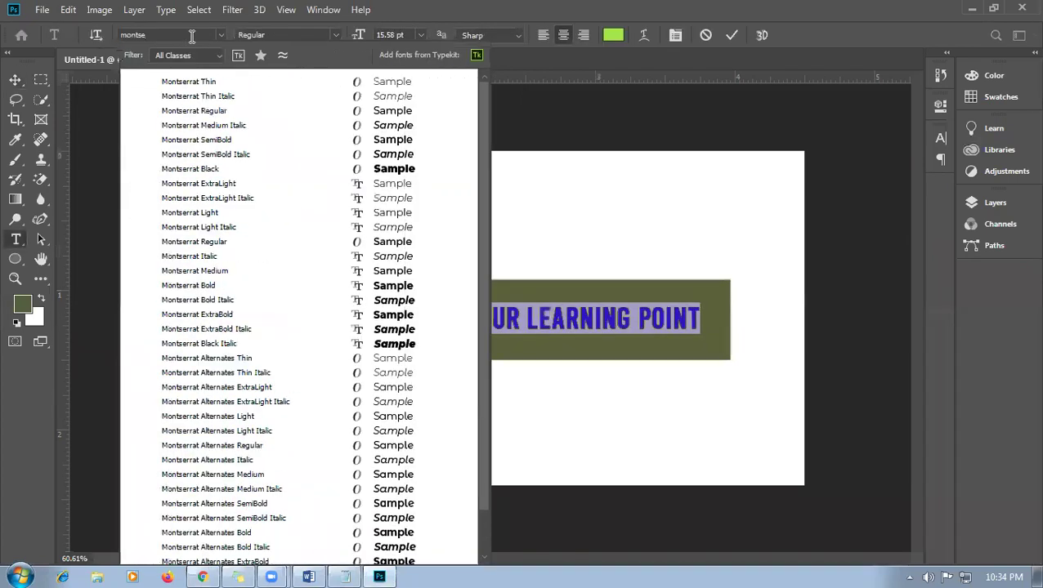
pyautogui.press('Return')
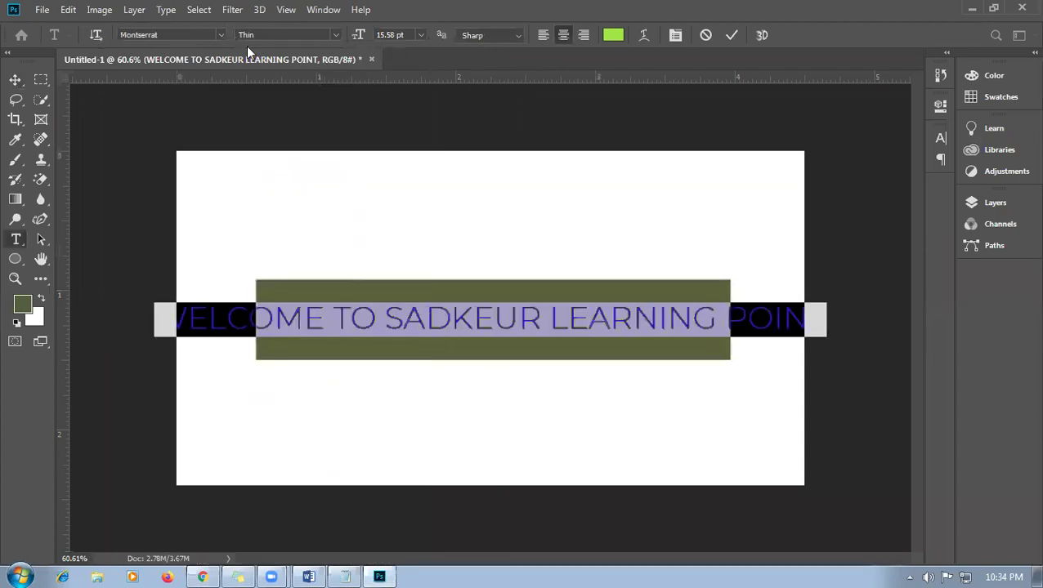
pyautogui.click(422, 35)
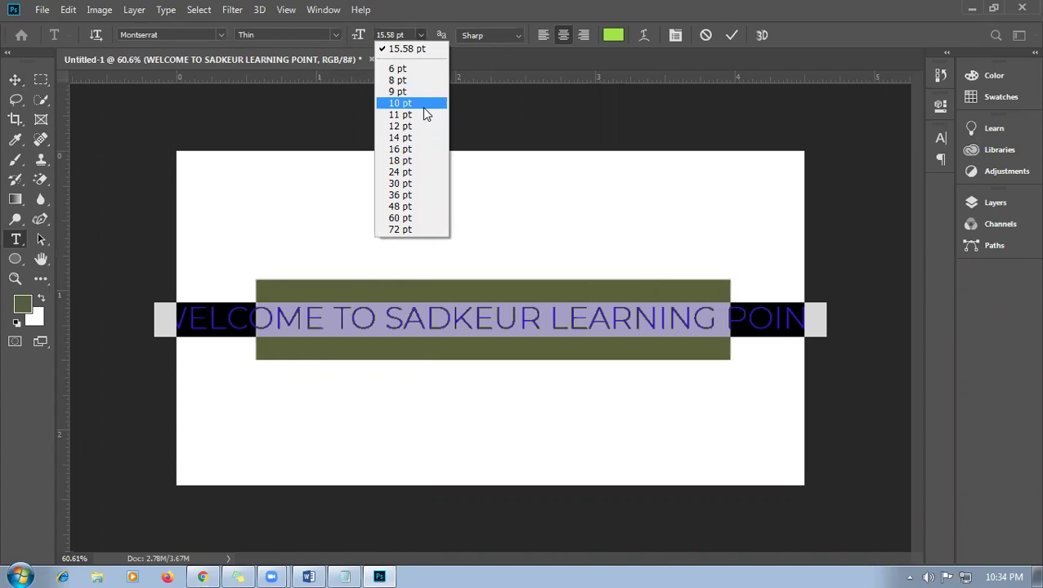
pyautogui.click(421, 105)
pyautogui.click(492, 321)
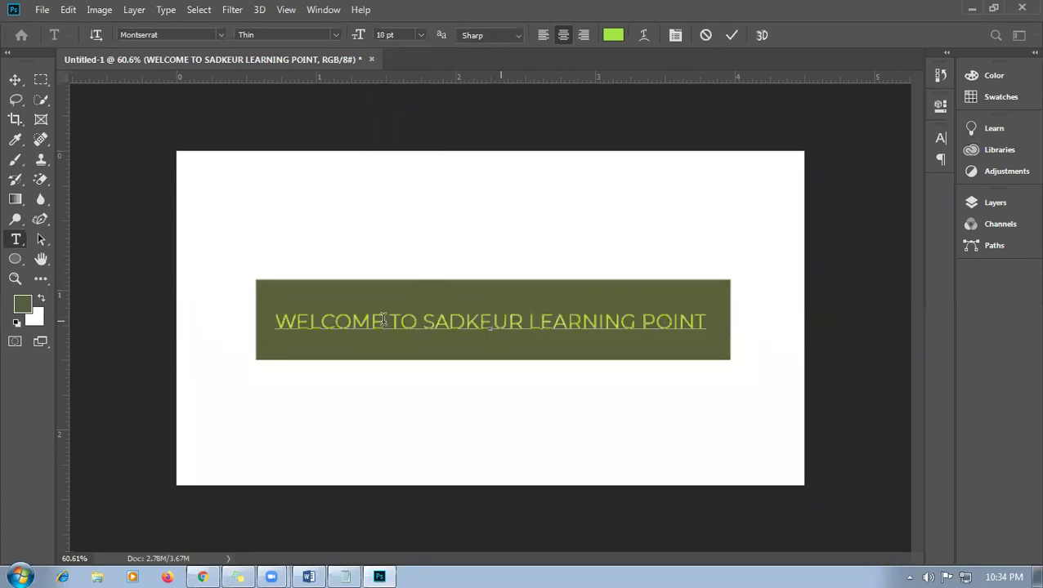
# - Select the whole banner text and review the font styles available for Montserrat
pyautogui.moveTo(275, 321); pyautogui.dragTo(703, 317)
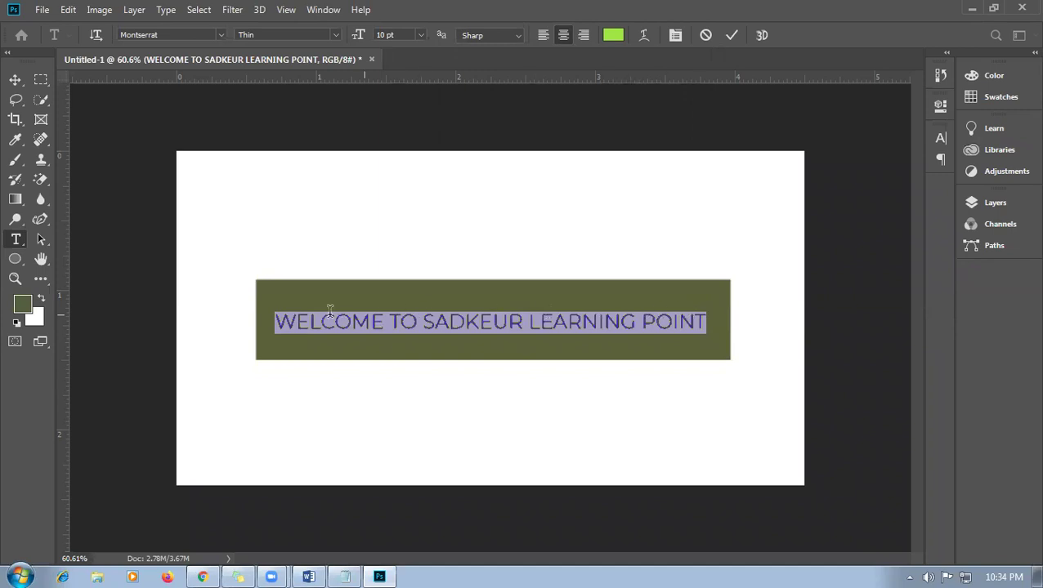
pyautogui.moveTo(275, 321); pyautogui.dragTo(704, 321)
pyautogui.click(333, 35)
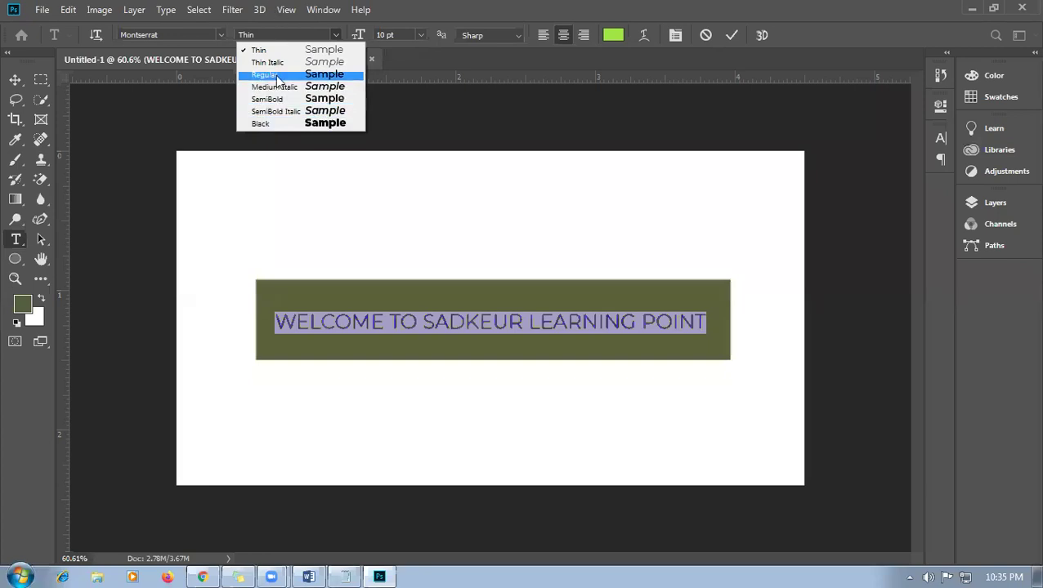
pyautogui.click(393, 307)
pyautogui.click(18, 85)
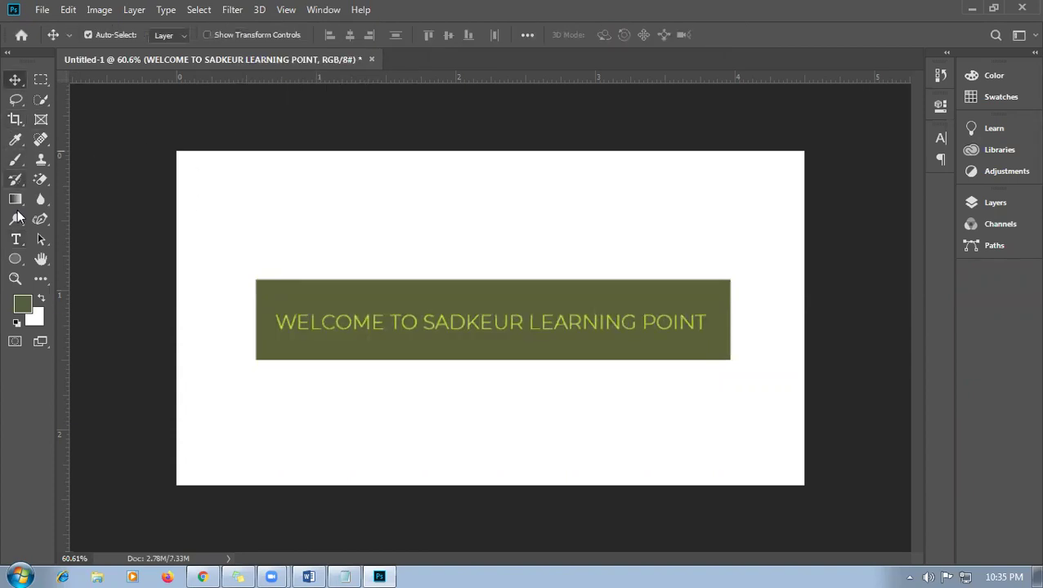
# - Add the text "Font-family" in the white area above the green banner
pyautogui.click(18, 240)
pyautogui.click(389, 216)
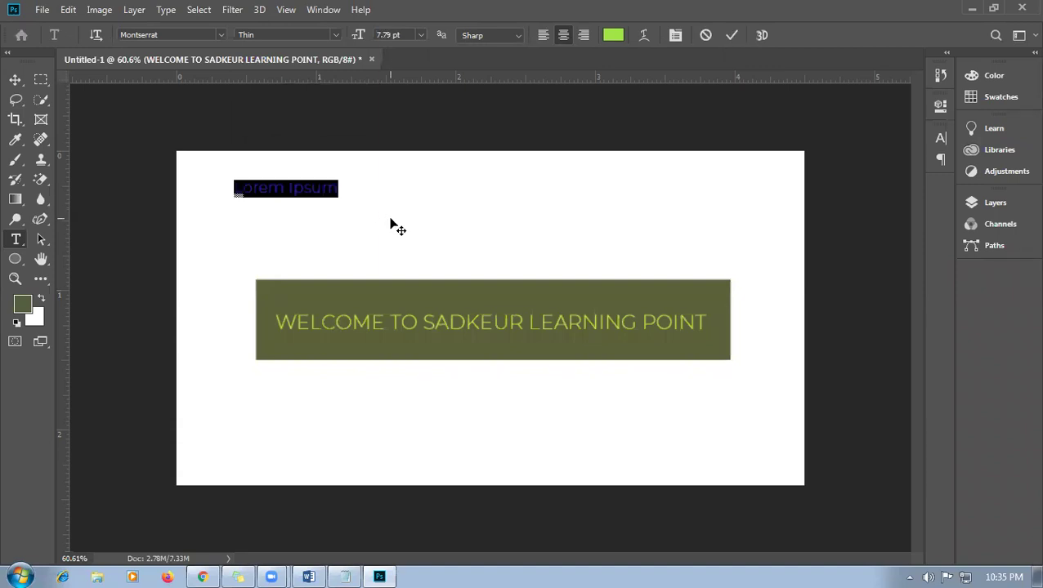
pyautogui.write('FOn')
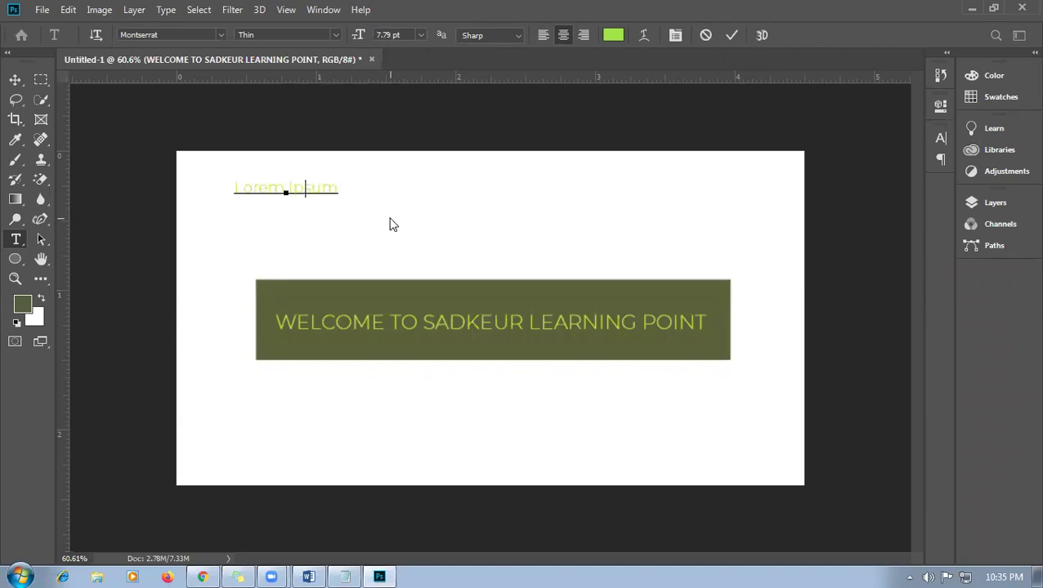
pyautogui.press('BackSpace')
pyautogui.press('BackSpace')
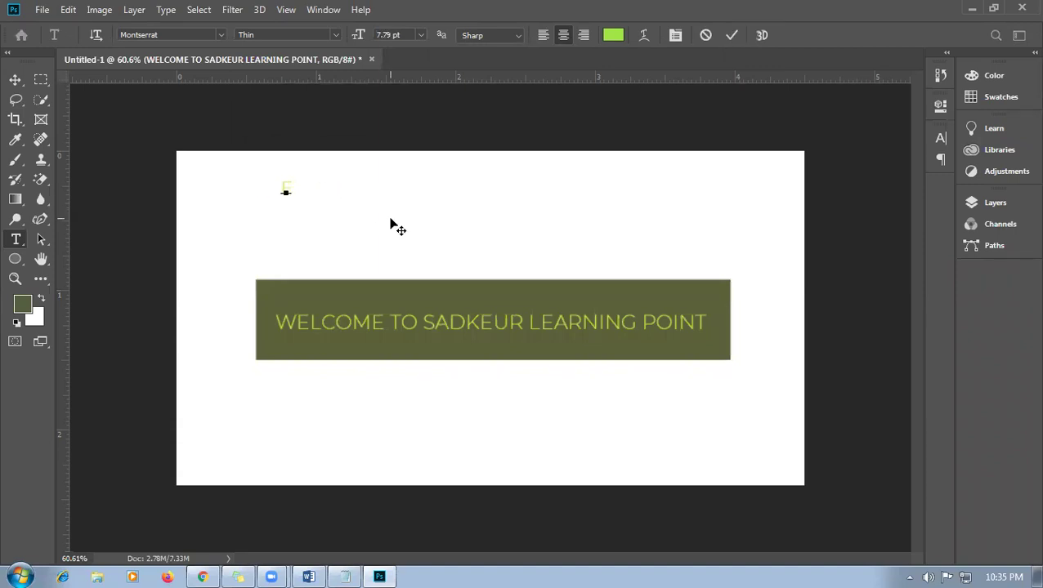
pyautogui.write('ont-family')
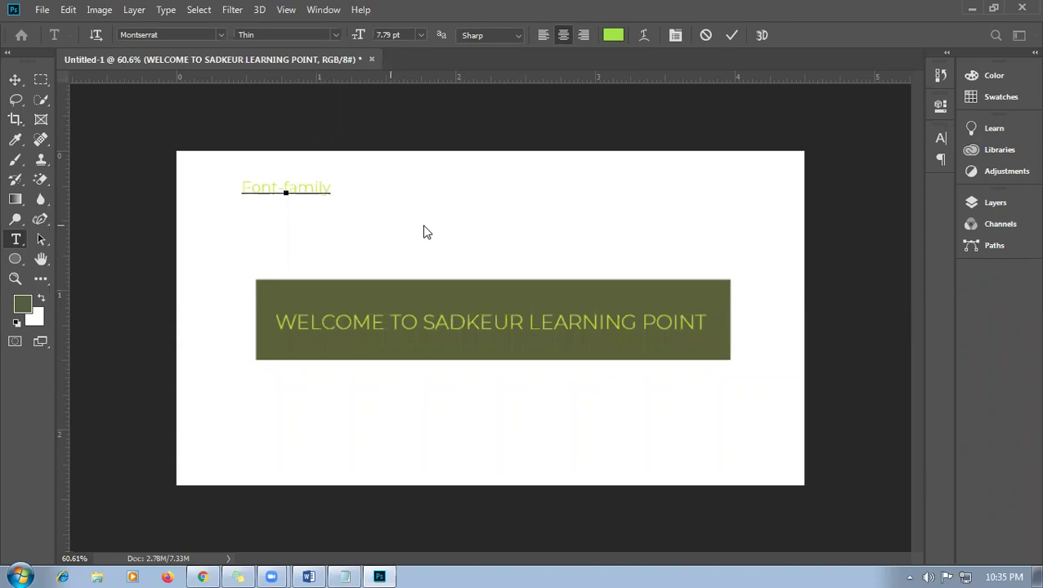
pyautogui.click(16, 82)
# - Set the "Font-family" text to a very dark green colour and the SemiBold style
pyautogui.doubleClick(304, 194)
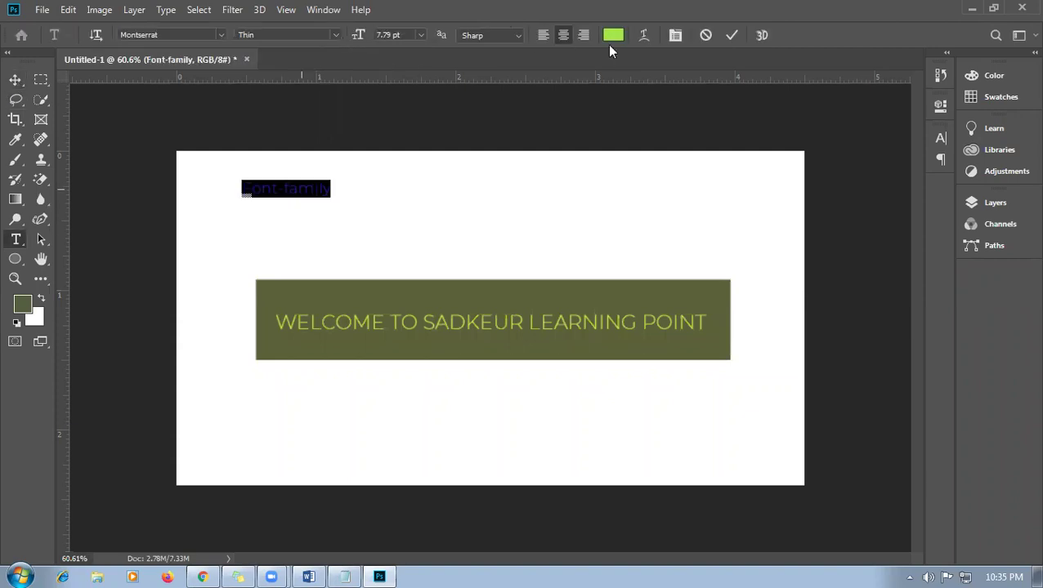
pyautogui.click(613, 35)
pyautogui.click(377, 337)
pyautogui.click(530, 168)
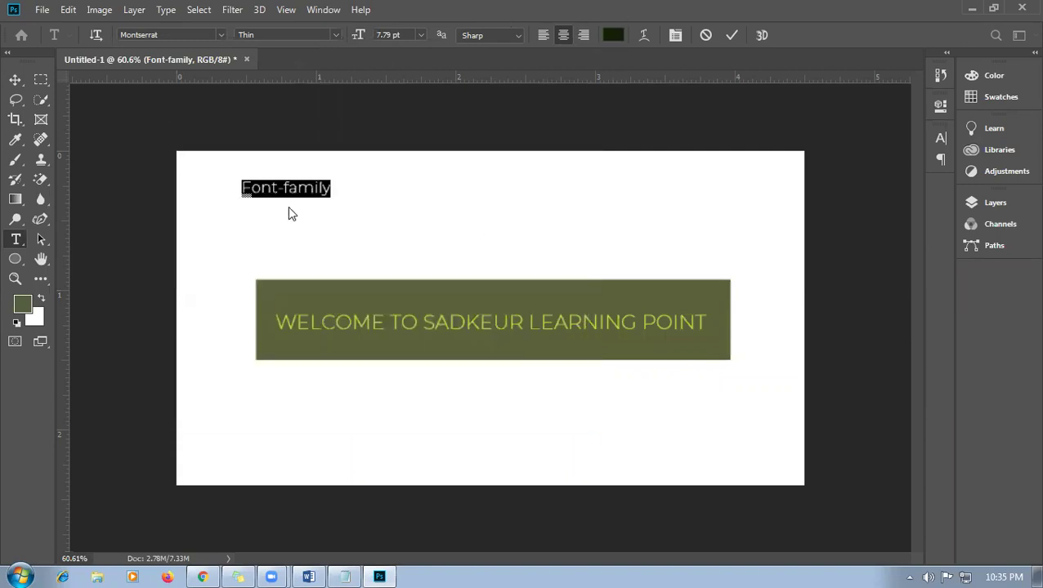
pyautogui.click(337, 35)
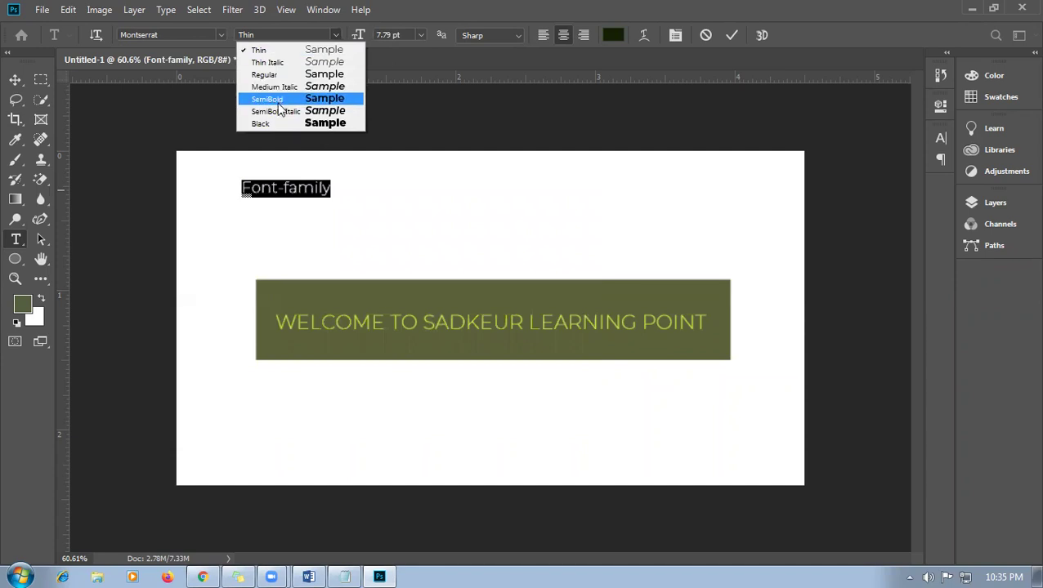
pyautogui.click(283, 99)
pyautogui.click(317, 204)
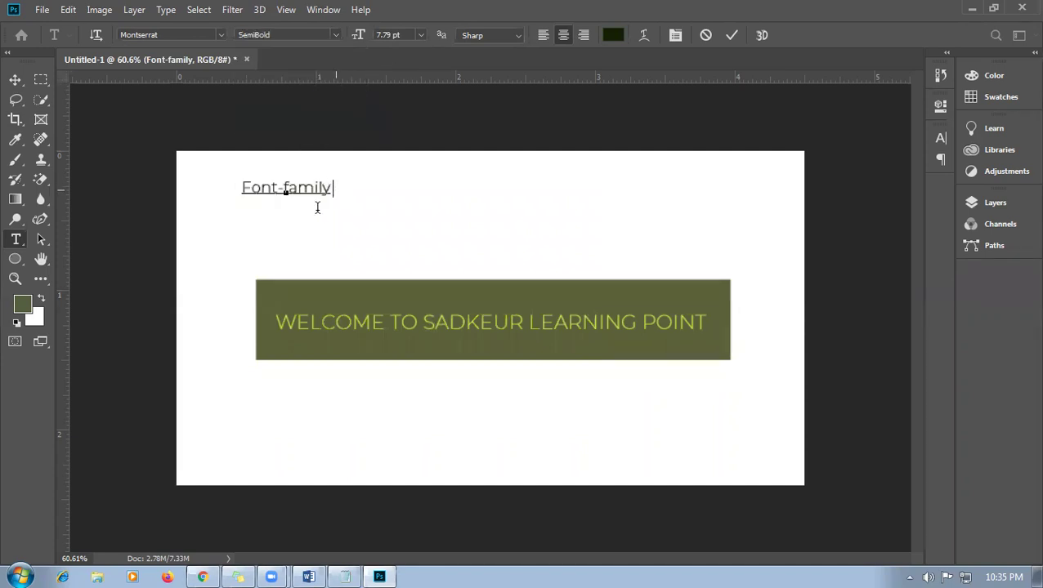
pyautogui.click(15, 80)
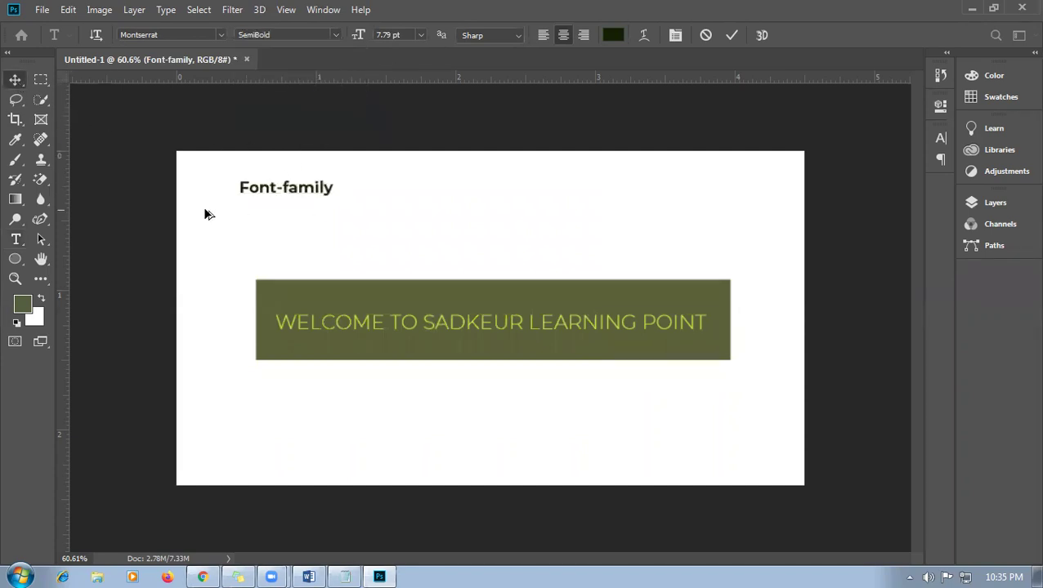
# - Duplicate the "Font-family" text just below and slightly right of the original, and change the copy to "Font-Type"
pyautogui.hotkey('ctrl', '+')
pyautogui.moveTo(298, 163); pyautogui.dragTo(341, 206)
pyautogui.doubleClick(297, 207)
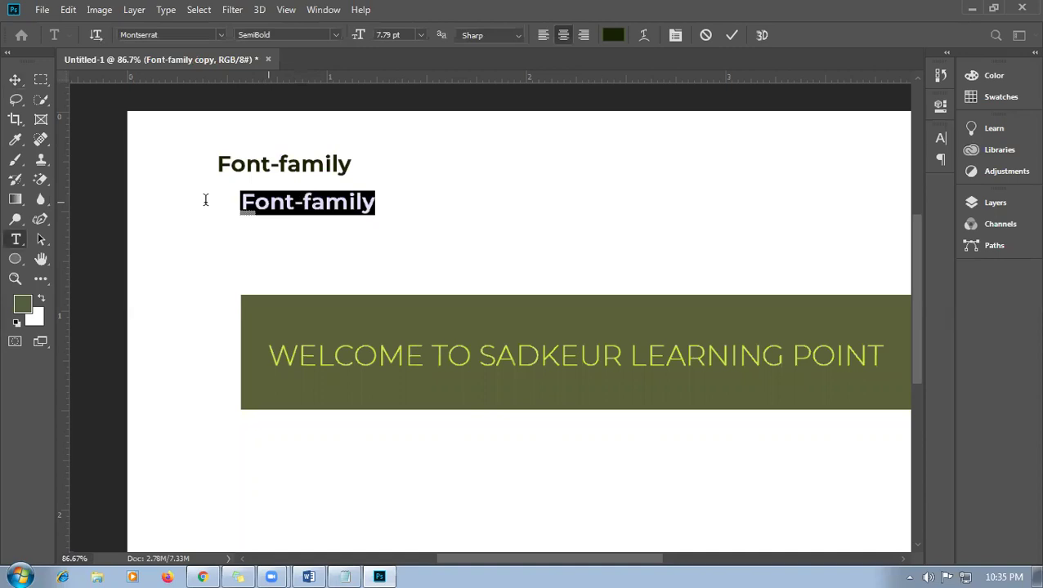
pyautogui.click(319, 206)
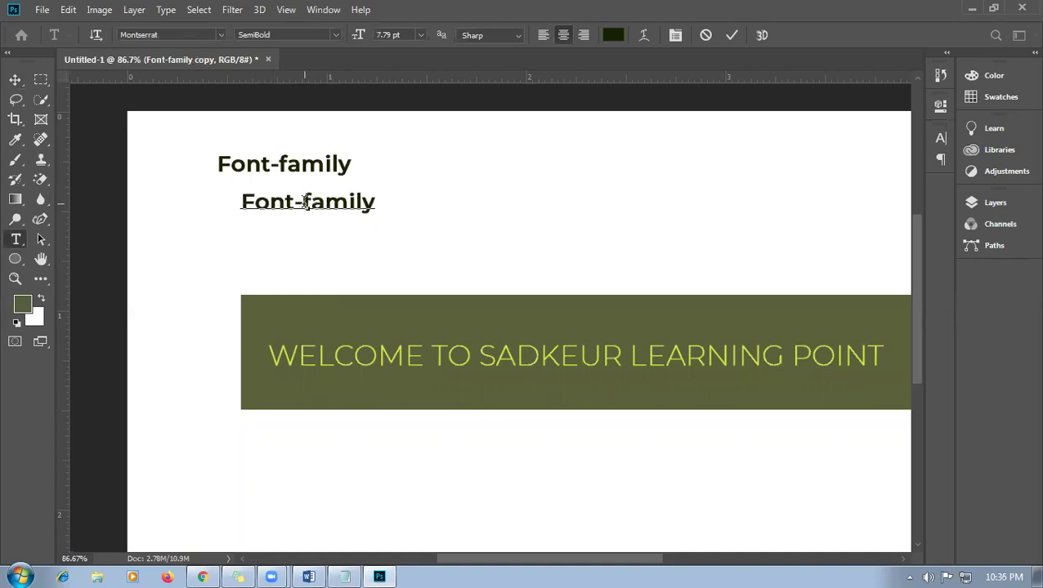
pyautogui.moveTo(302, 203); pyautogui.dragTo(417, 202)
pyautogui.write('Ty')
pyautogui.press('BackSpace')
pyautogui.write('pe')
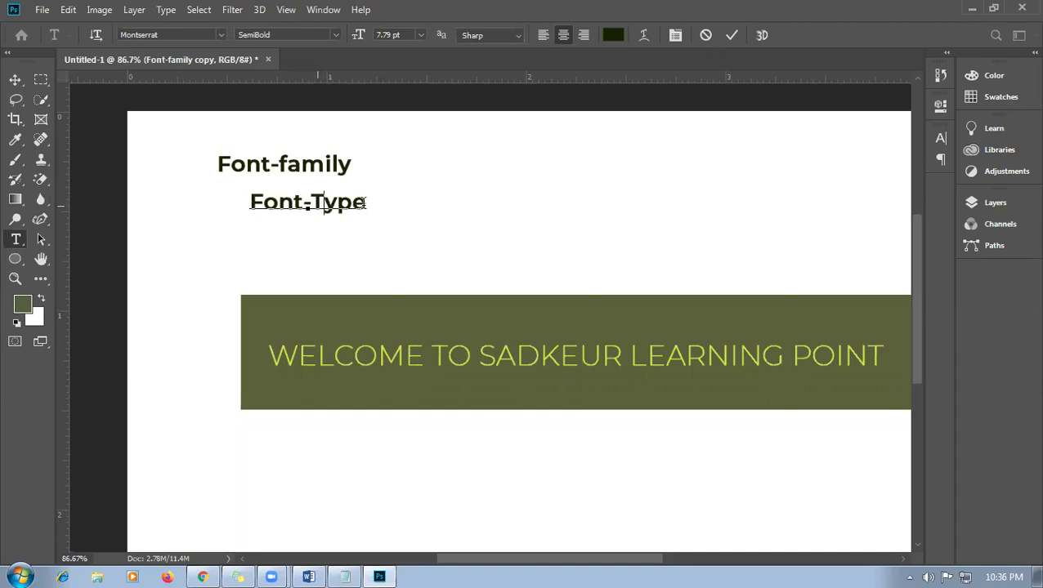
pyautogui.click(15, 80)
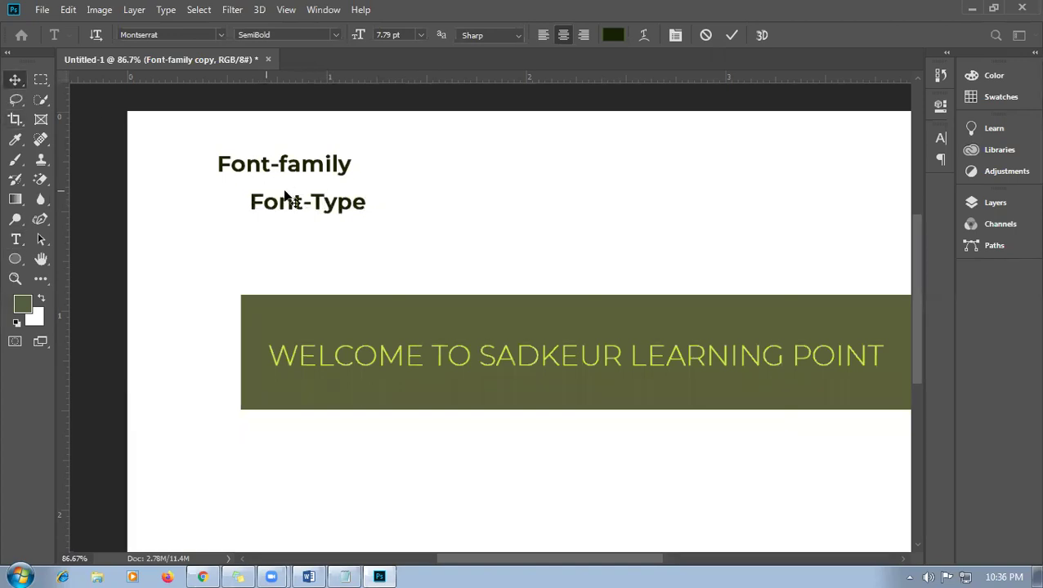
# - Duplicate the "Font-Type" text, change the copy to "Font-STYLE", and place it below and slightly right of the original
pyautogui.moveTo(320, 219); pyautogui.dragTo(406, 232)
pyautogui.doubleClick(321, 228)
pyautogui.write('STY')
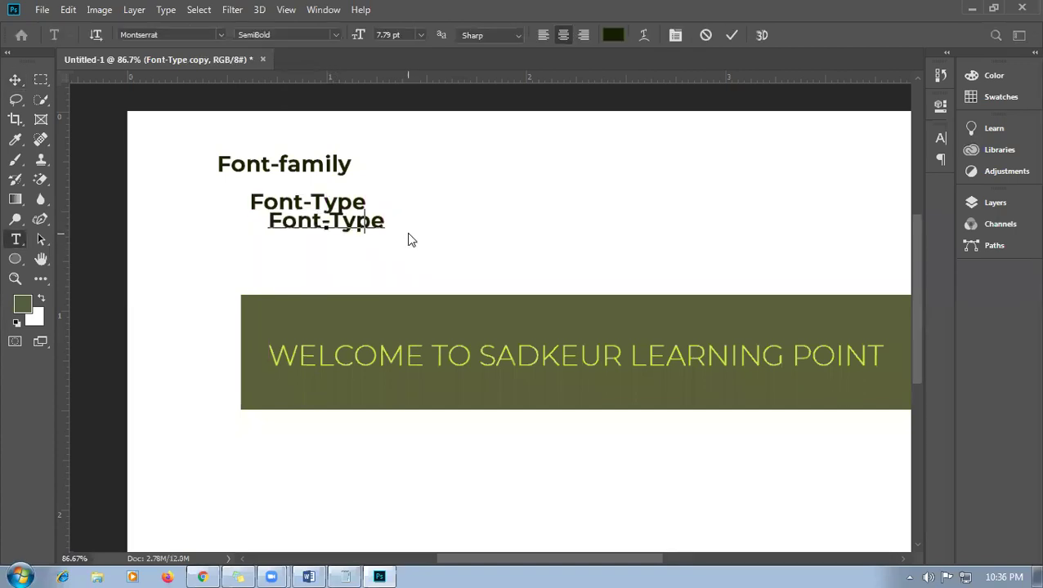
pyautogui.write('LE')
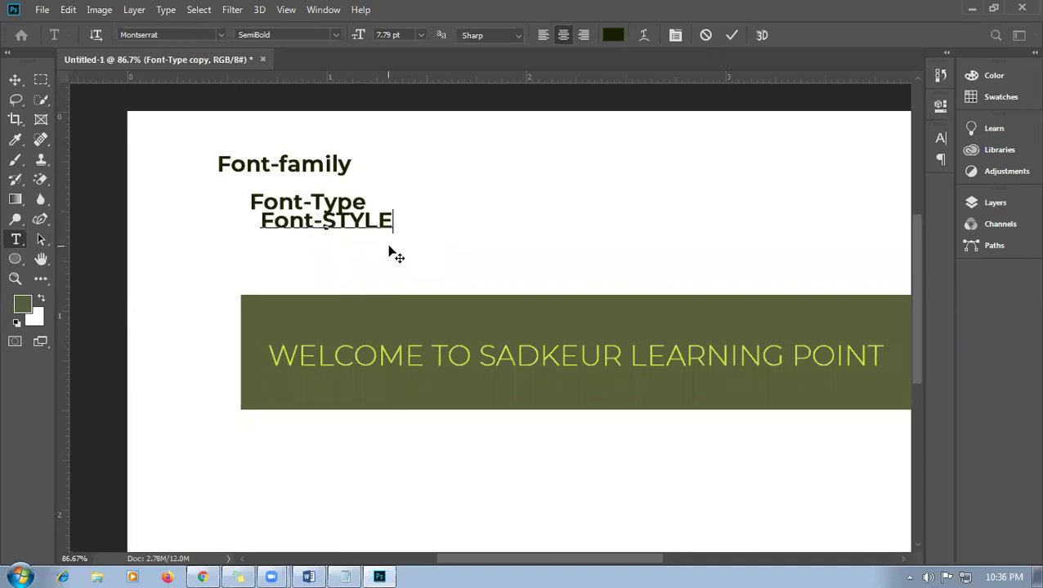
pyautogui.moveTo(401, 260); pyautogui.dragTo(411, 266)
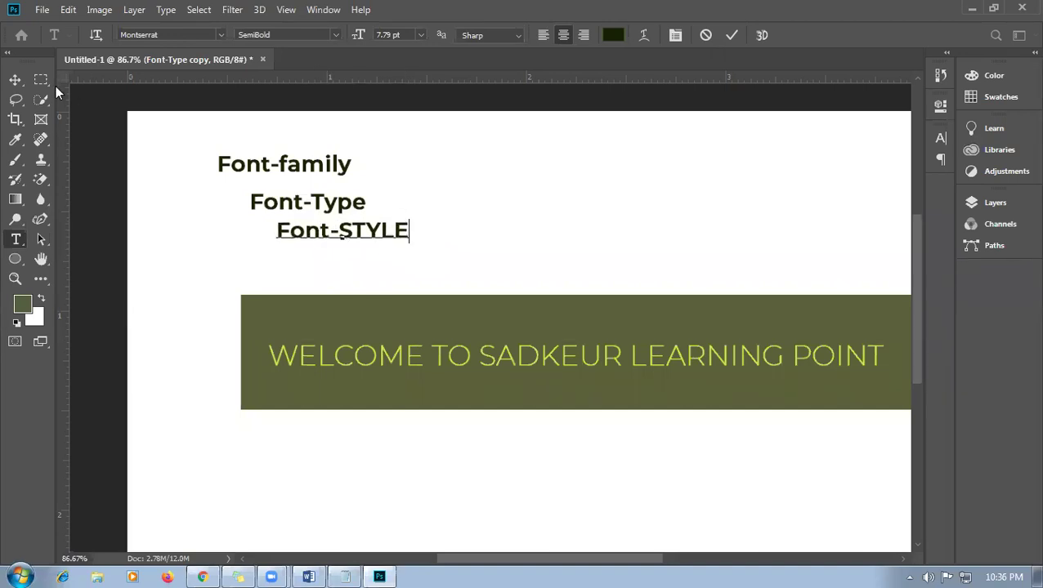
pyautogui.click(14, 81)
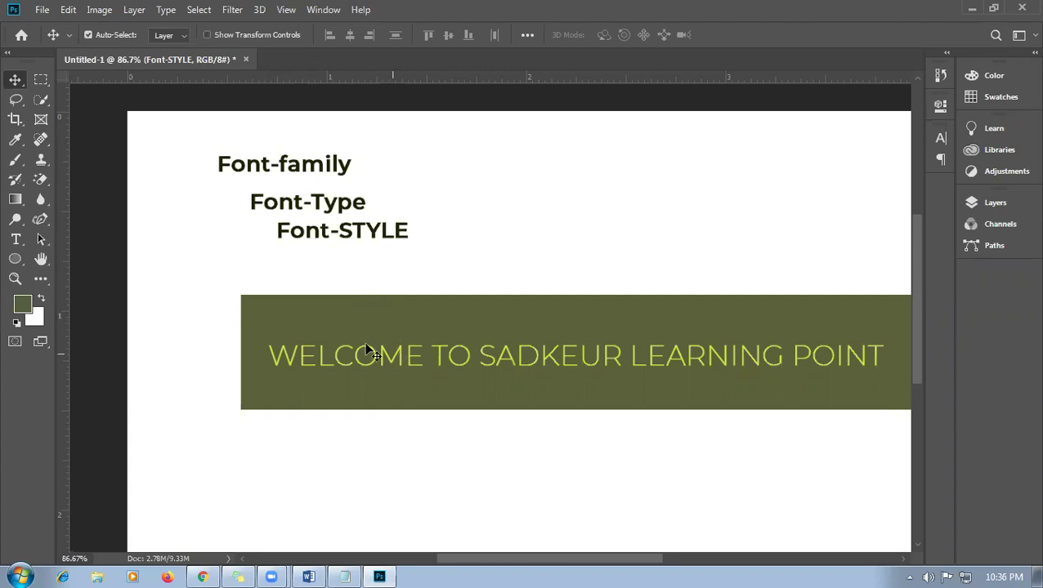
# - Open the welcome banner text for editing with all its characters selected
pyautogui.click(311, 209)
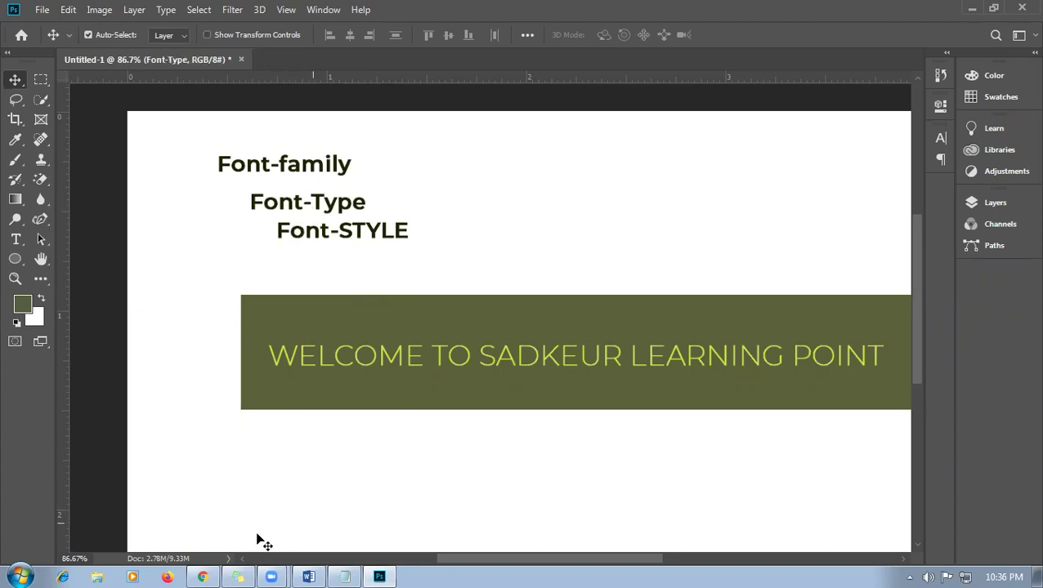
pyautogui.click(204, 572)
pyautogui.click(395, 576)
pyautogui.click(464, 365)
pyautogui.hotkey('ctrl', '0')
pyautogui.doubleClick(463, 327)
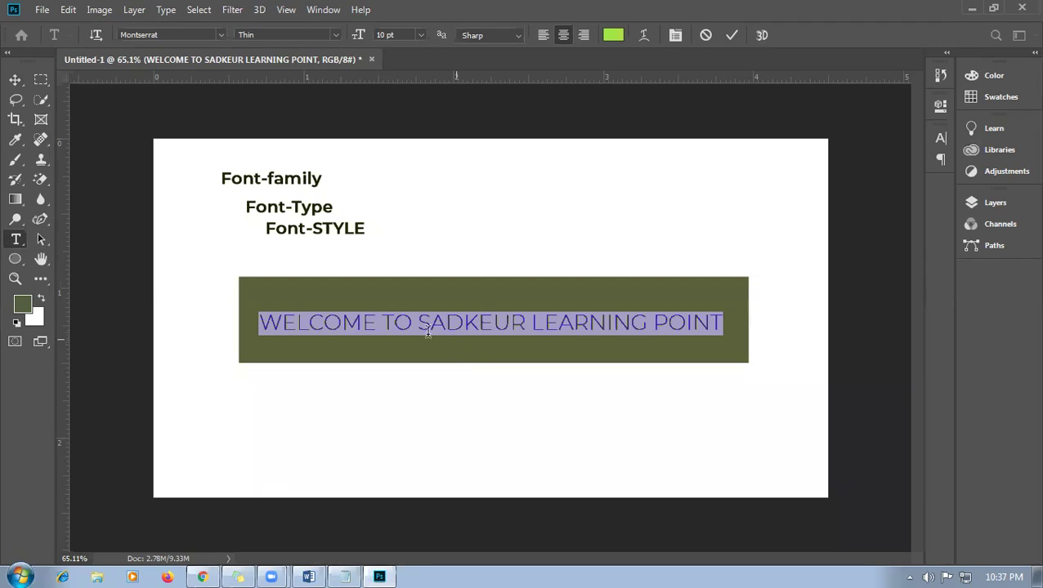
# - Set the font style of the "WELCOME TO SADKEUR LEARNING POINT" text to SemiBold
pyautogui.click(460, 326)
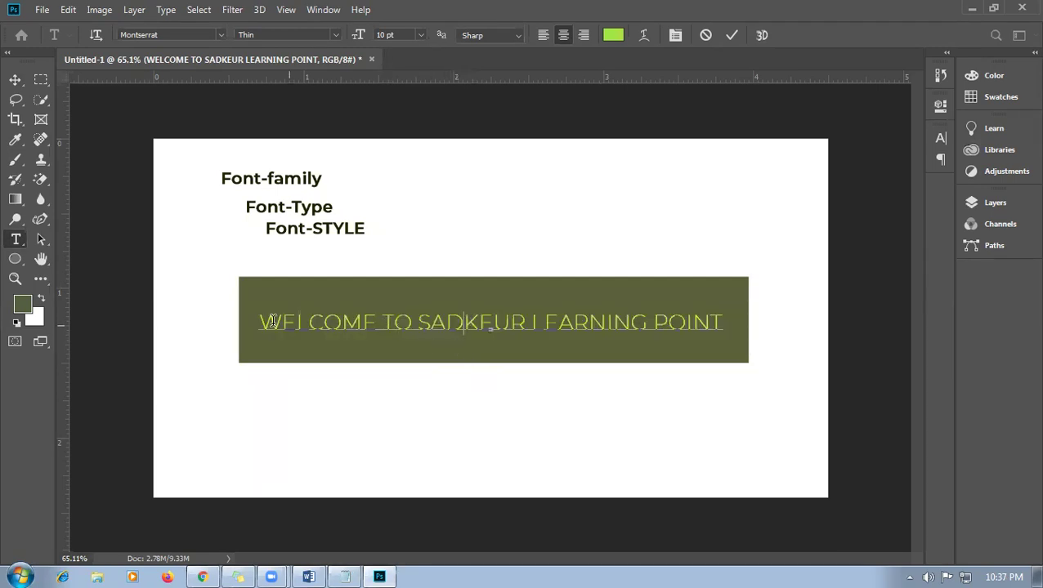
pyautogui.moveTo(259, 322); pyautogui.dragTo(720, 322)
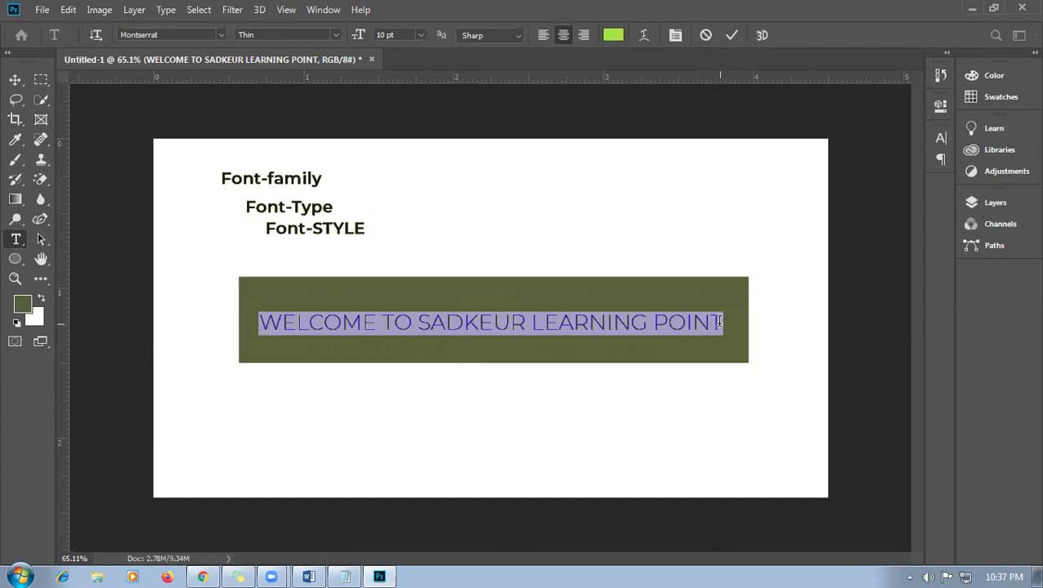
pyautogui.tripleClick(424, 327)
pyautogui.click(173, 34)
pyautogui.press('ctrl')
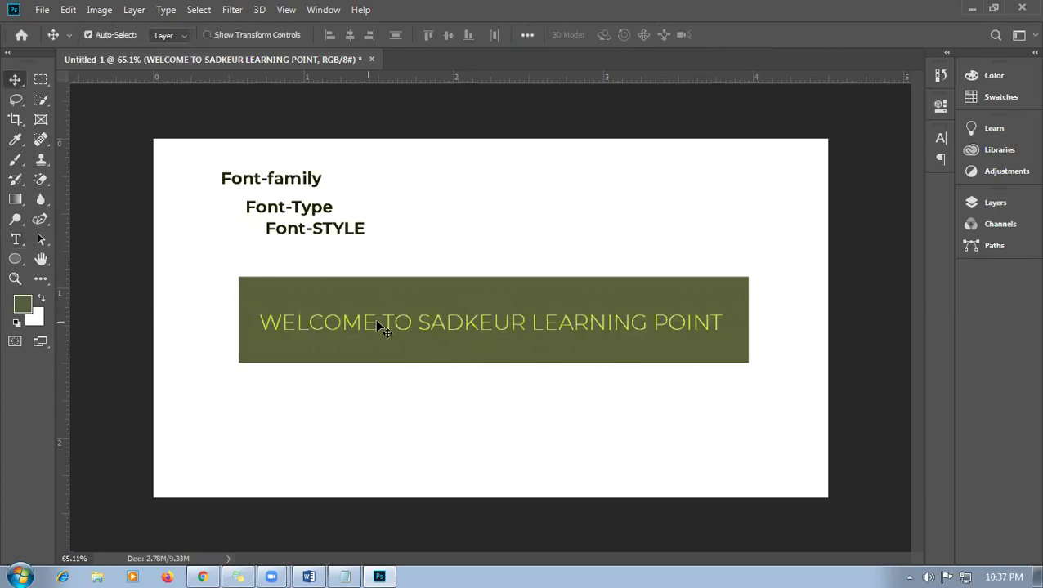
pyautogui.click(335, 34)
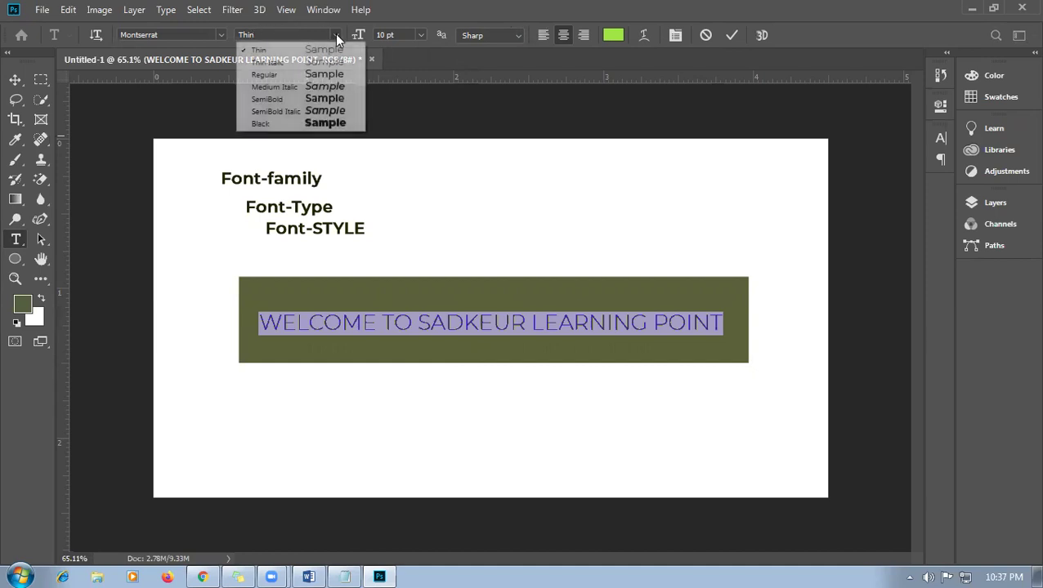
pyautogui.click(269, 99)
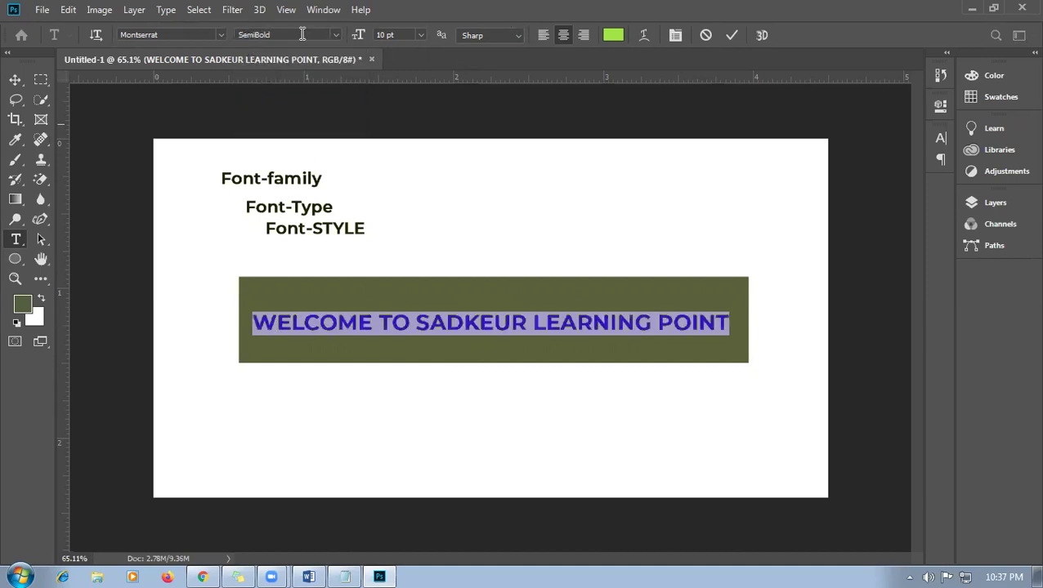
pyautogui.click(14, 79)
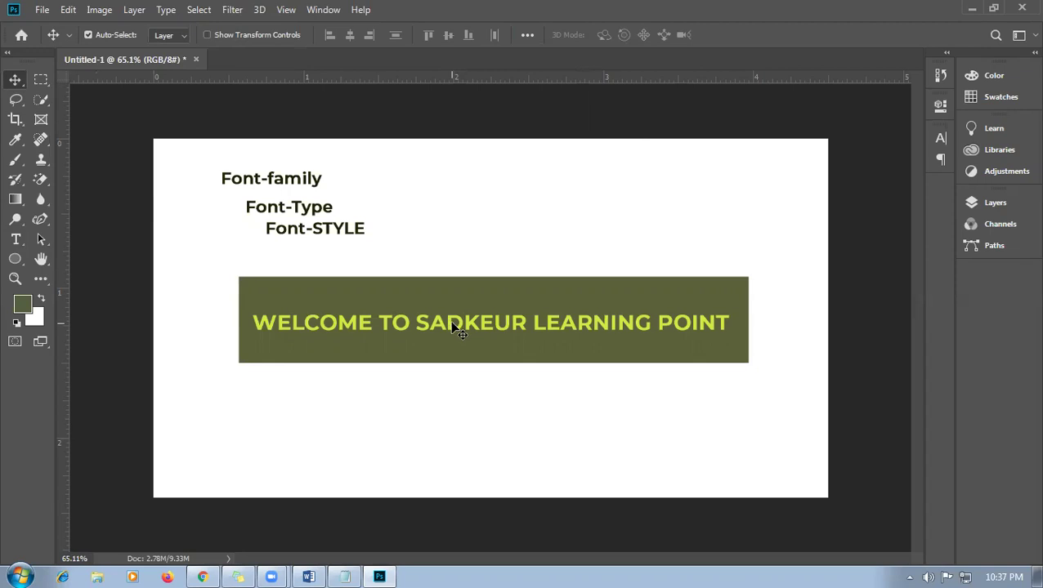
# - Examine the available font families and the Montserrat font styles for the banner text without changing it
pyautogui.doubleClick(416, 323)
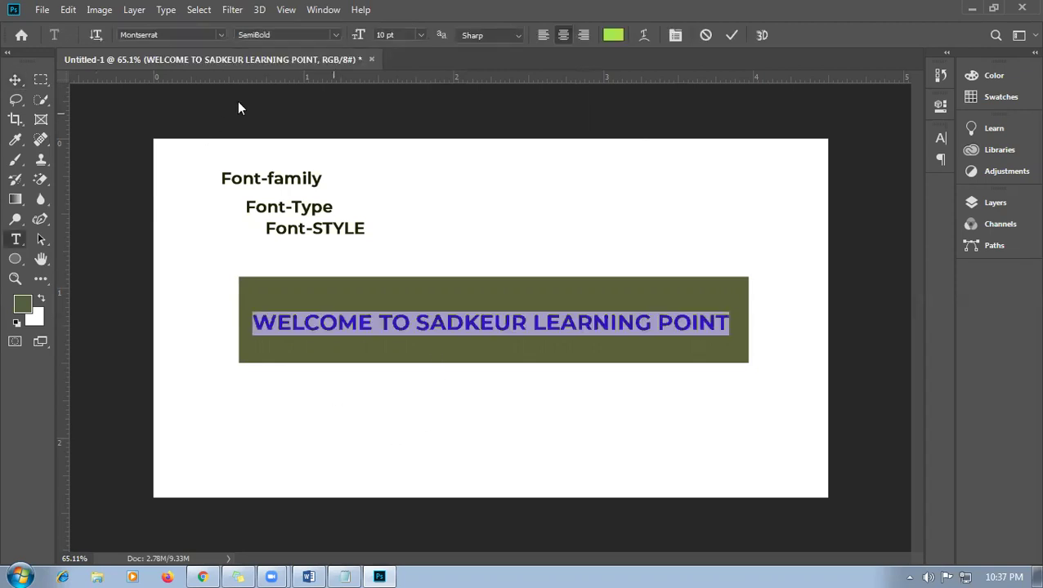
pyautogui.click(200, 38)
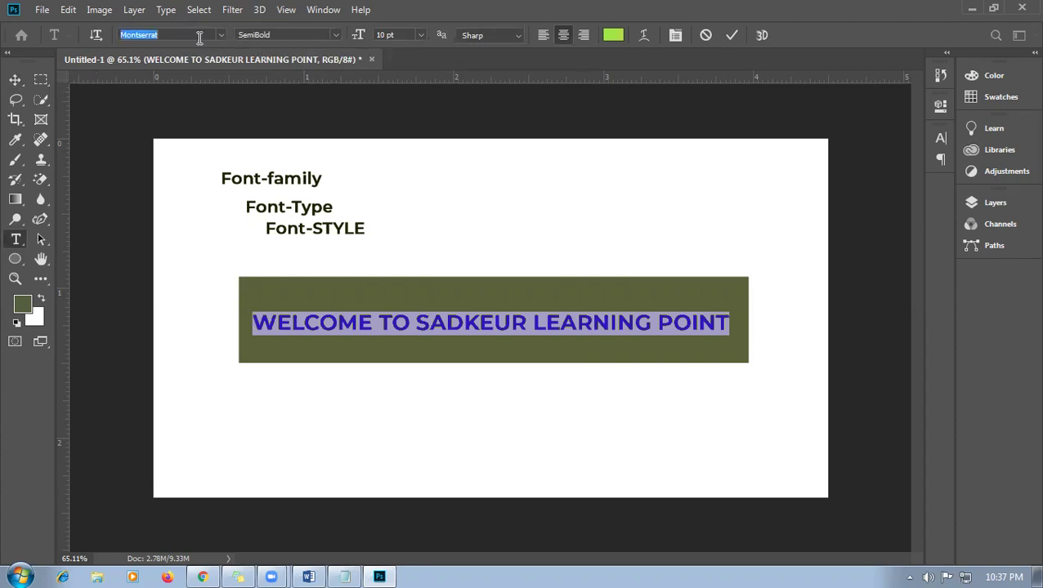
pyautogui.click(219, 34)
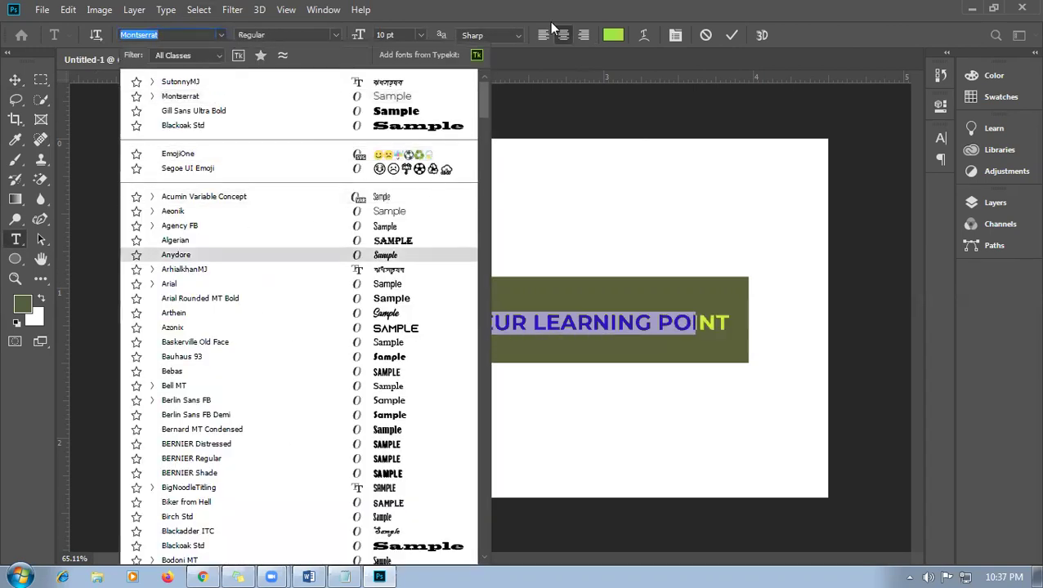
pyautogui.press('Escape')
pyautogui.click(335, 35)
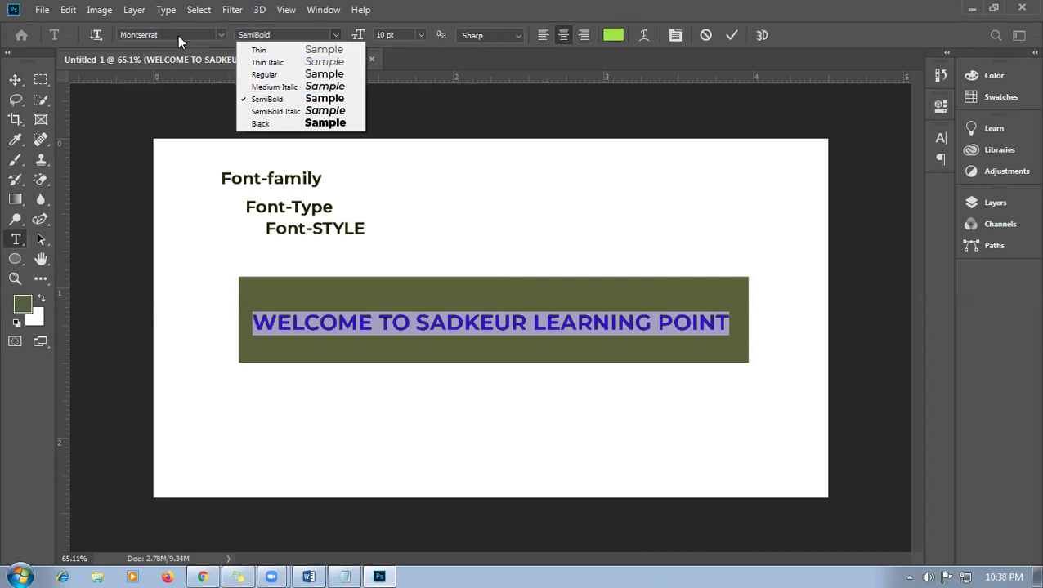
pyautogui.click(219, 37)
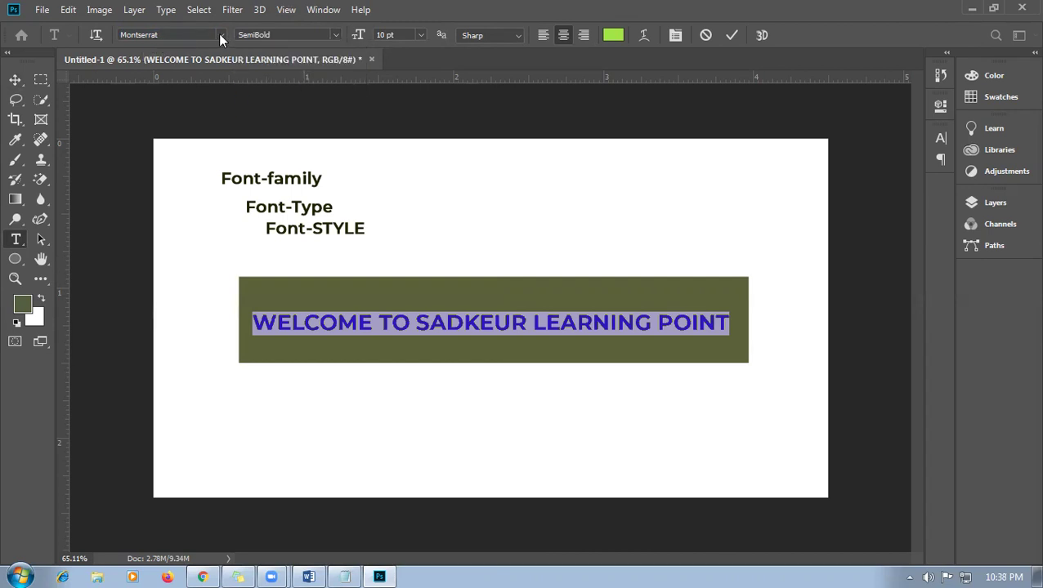
pyautogui.click(15, 80)
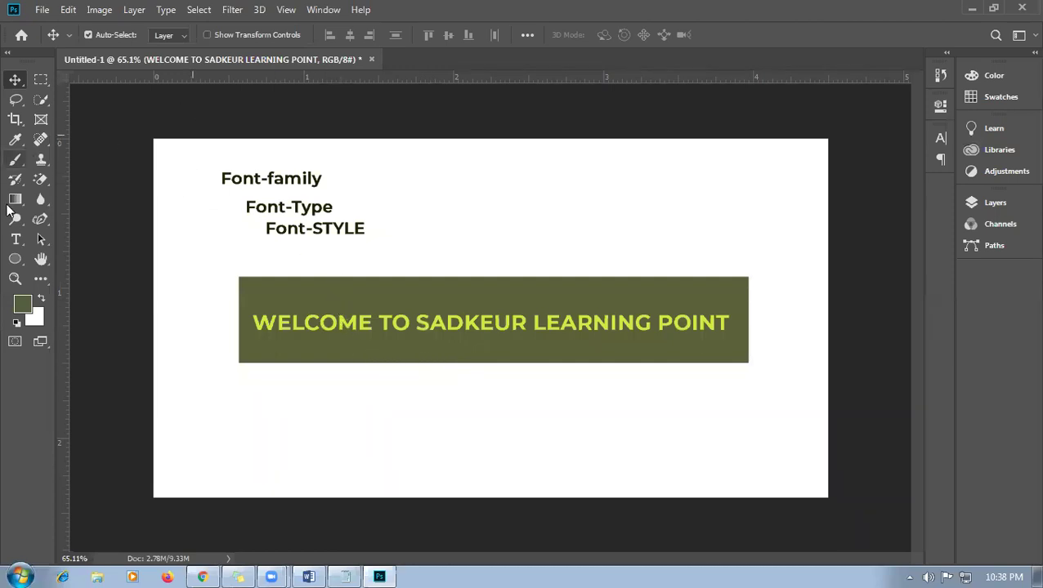
# - Filter the font families to Sans Serif and preview them on the banner text, keeping Montserrat SemiBold
pyautogui.doubleClick(394, 322)
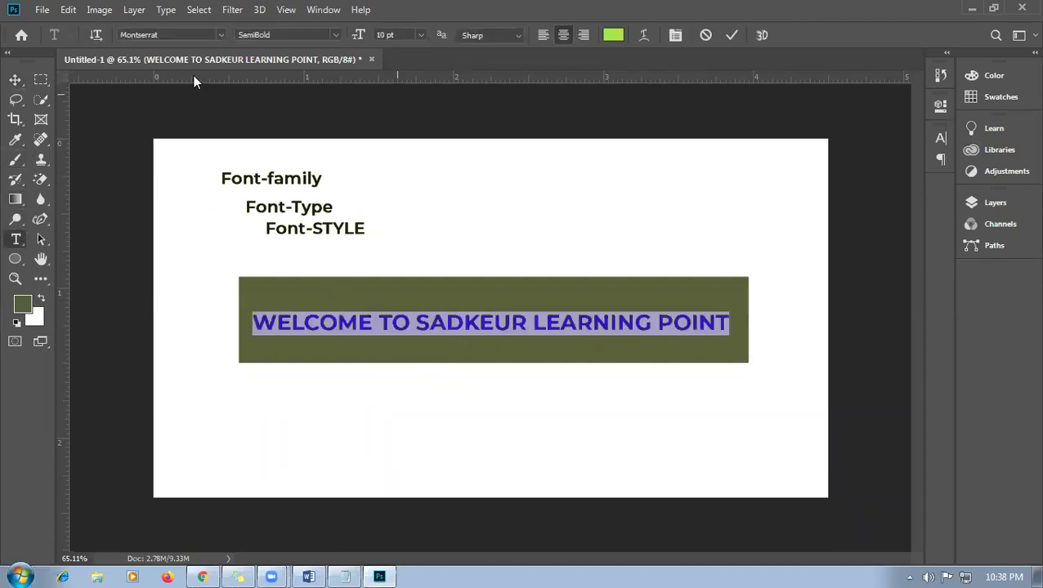
pyautogui.click(219, 34)
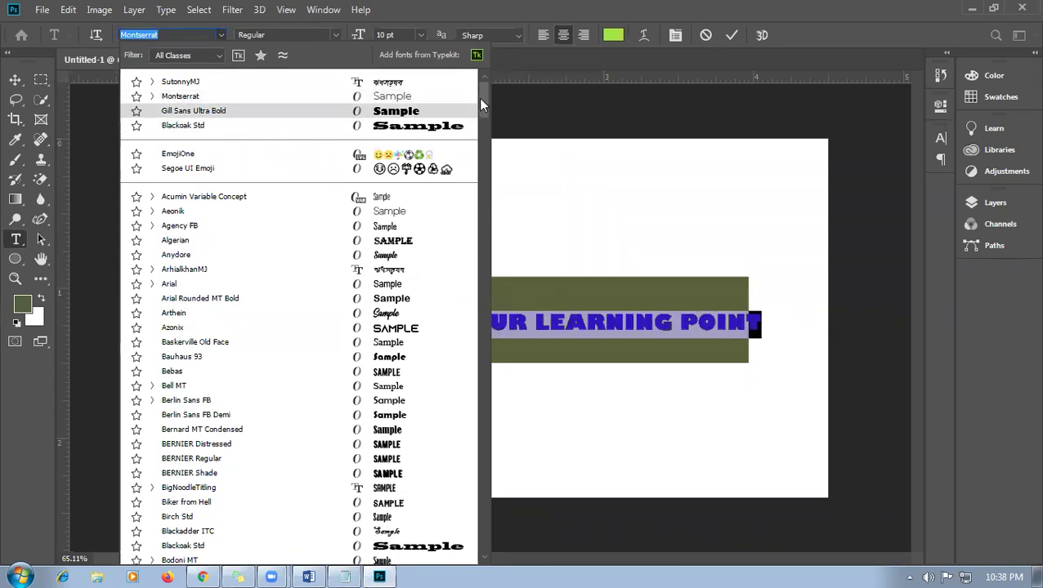
pyautogui.click(214, 56)
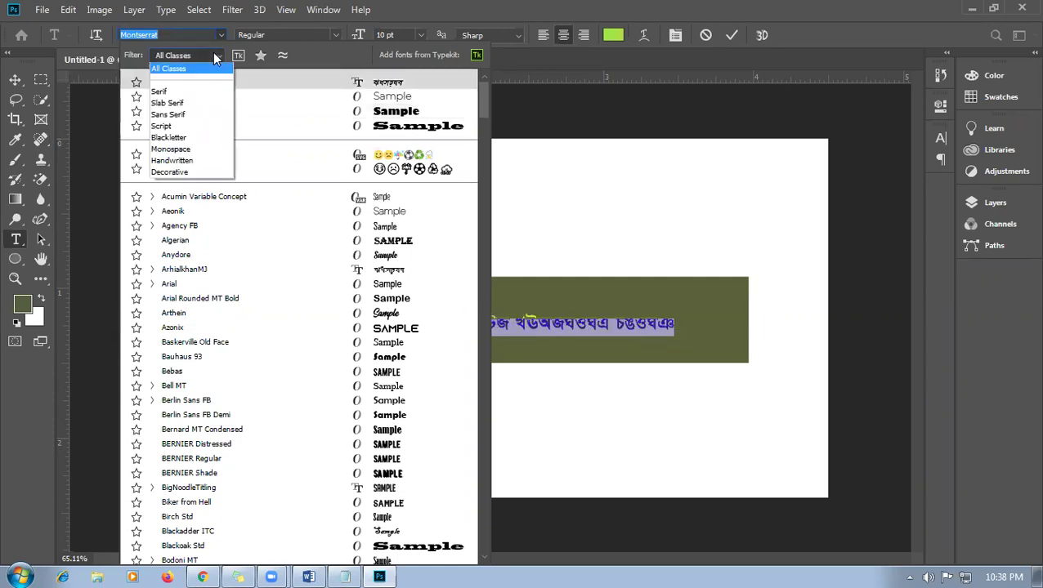
pyautogui.click(179, 117)
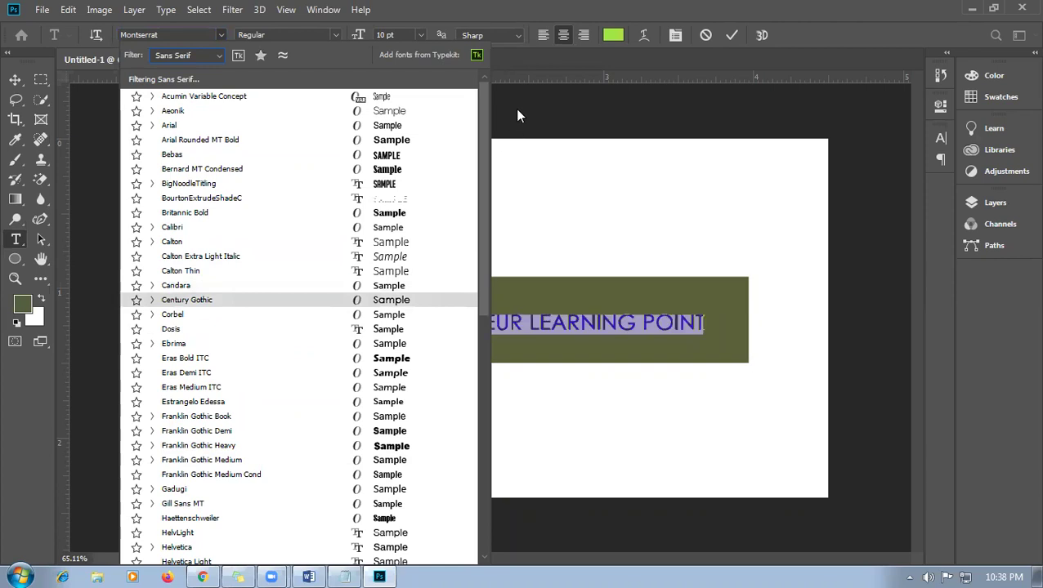
pyautogui.click(800, 12)
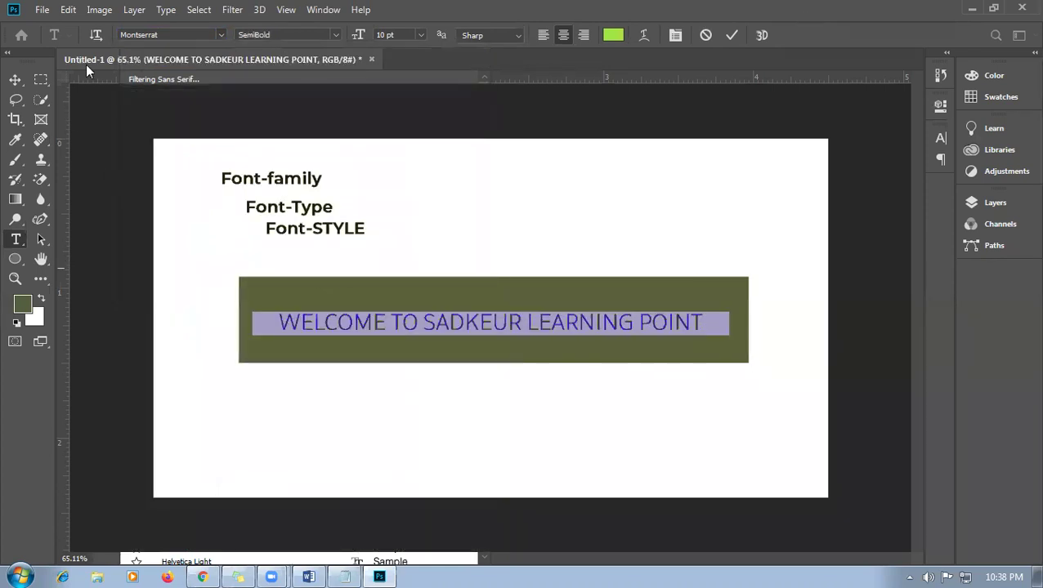
pyautogui.click(15, 79)
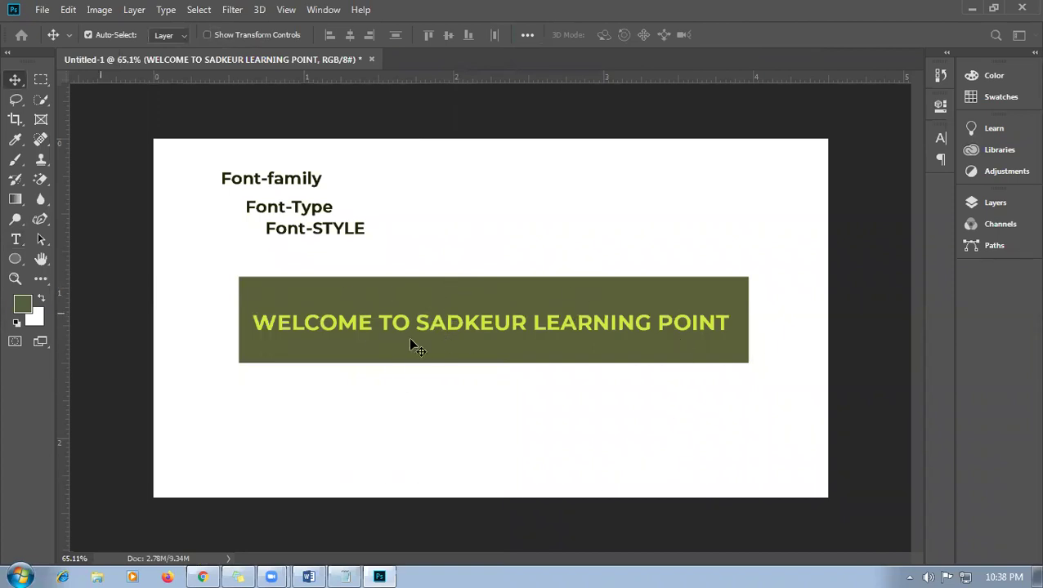
# - Delete all the text and the green rectangle from the canvas, leaving it blank
pyautogui.click(202, 577)
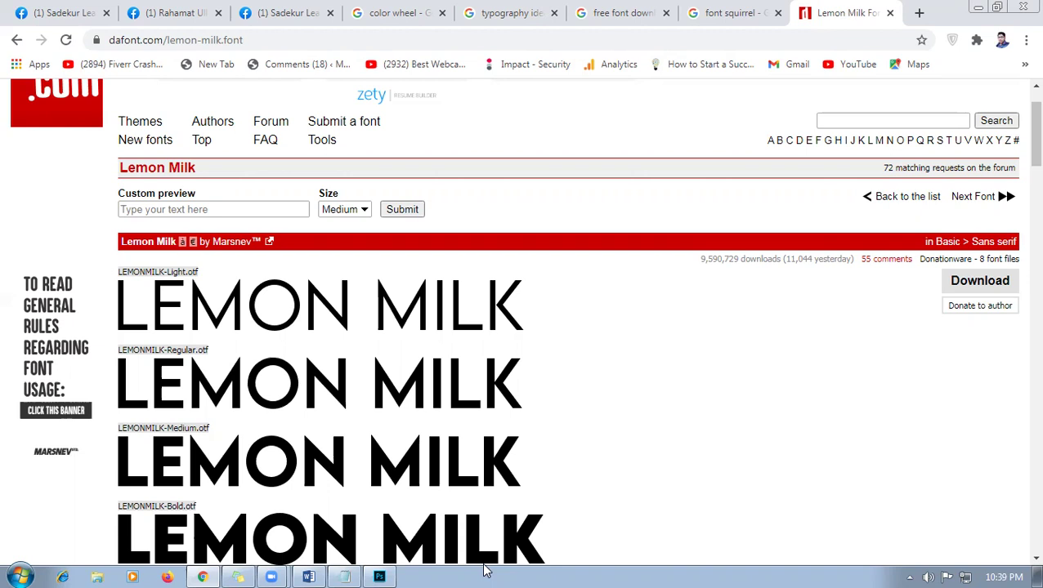
pyautogui.click(378, 575)
pyautogui.moveTo(666, 433); pyautogui.dragTo(781, 448)
pyautogui.press('Delete')
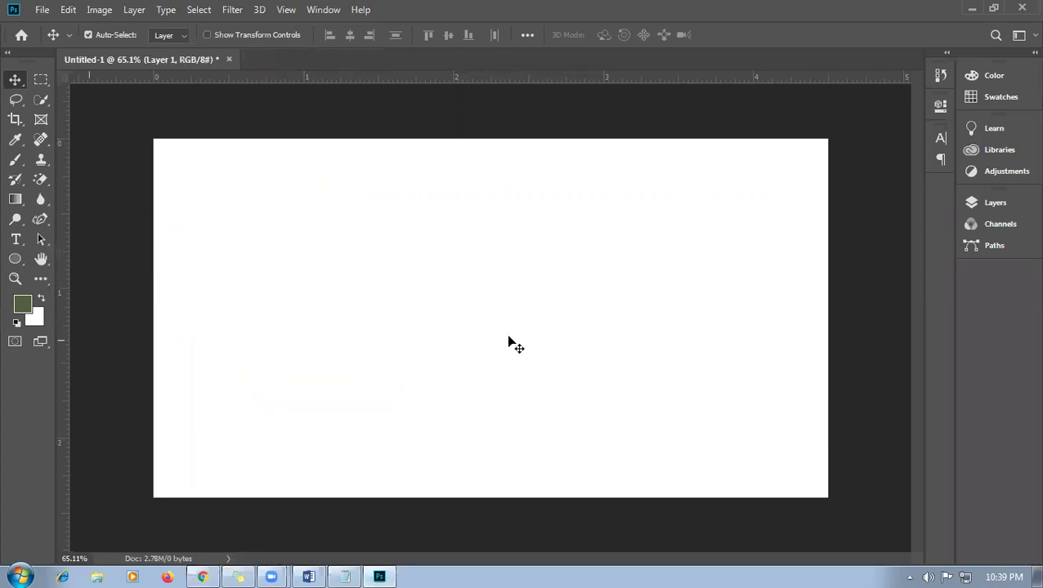
# - Switch to Chrome, review the font sites listed in the Color Idea note, and close the stray zety.com resume page
pyautogui.click(202, 577)
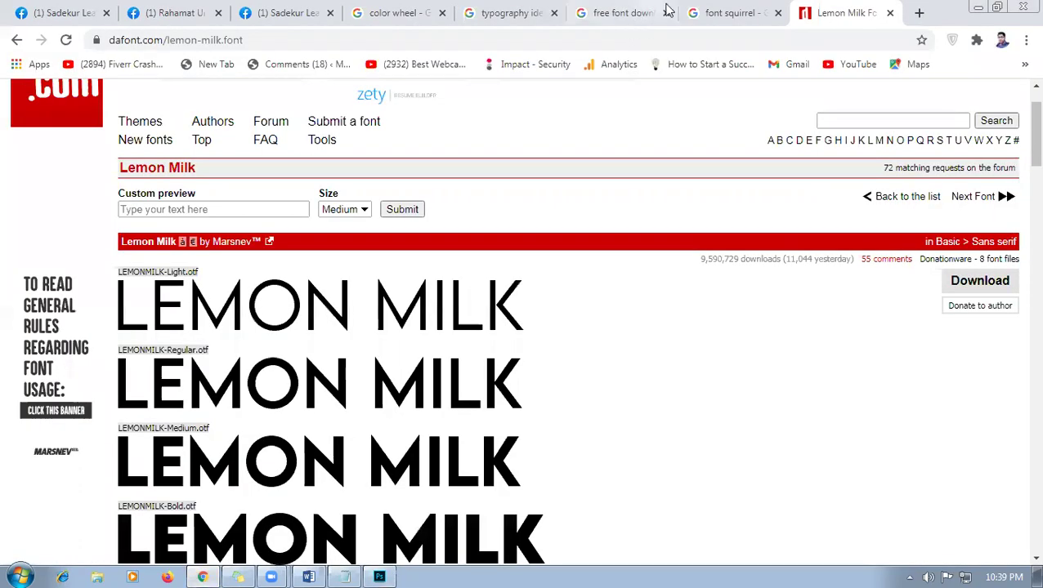
pyautogui.click(345, 577)
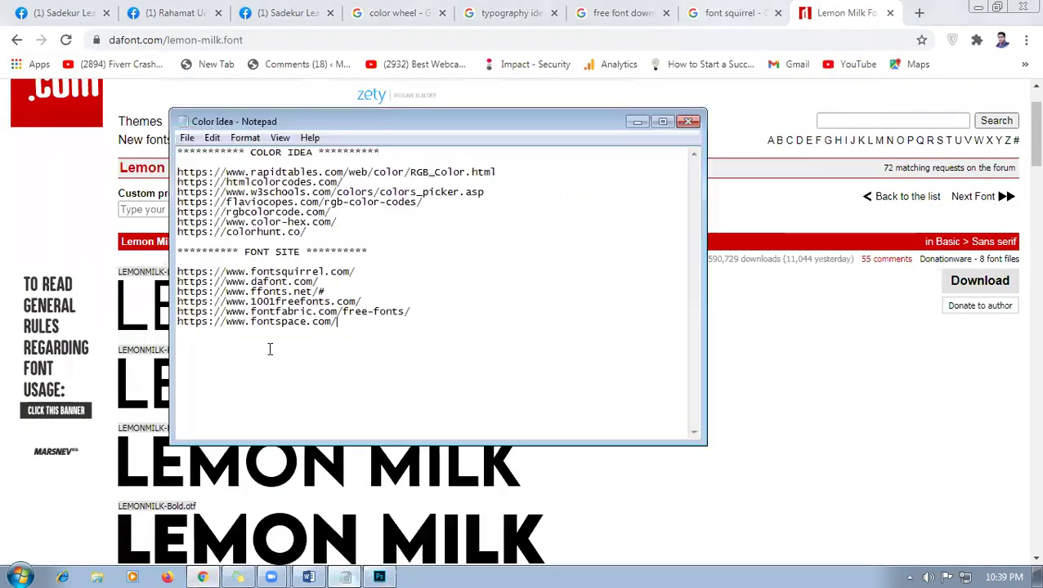
pyautogui.click(642, 121)
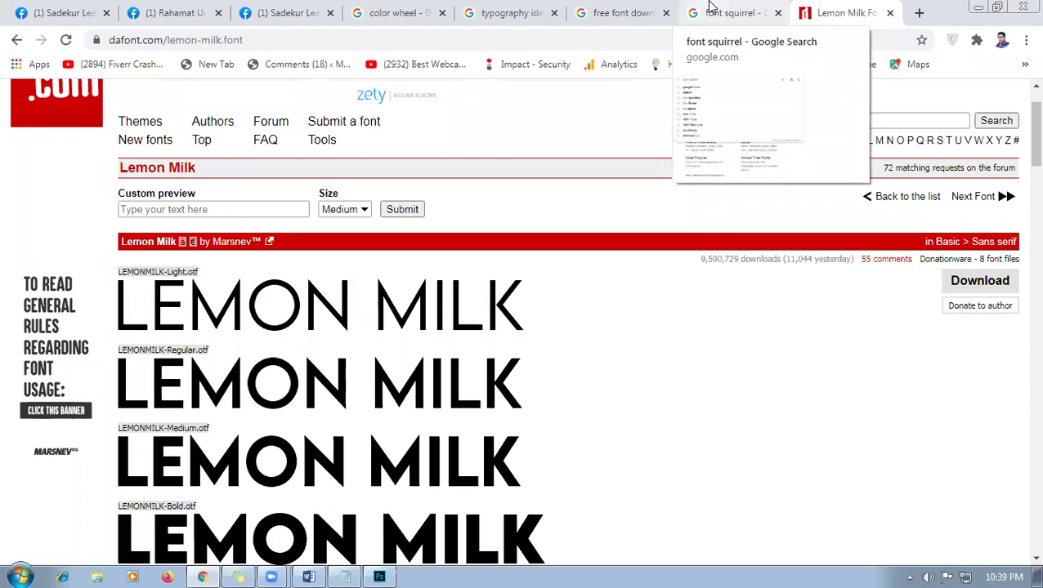
pyautogui.click(650, 82)
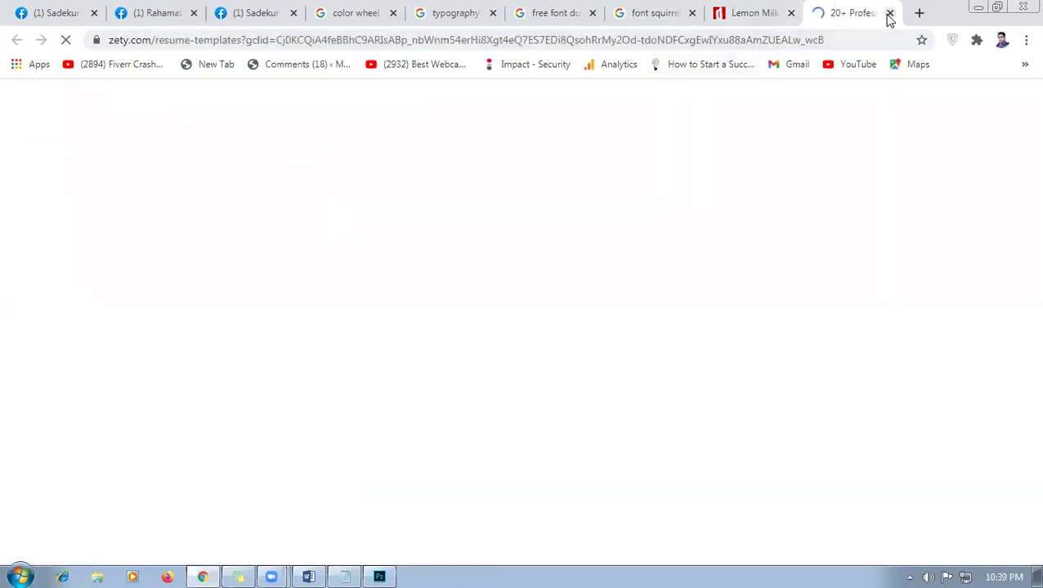
pyautogui.click(890, 13)
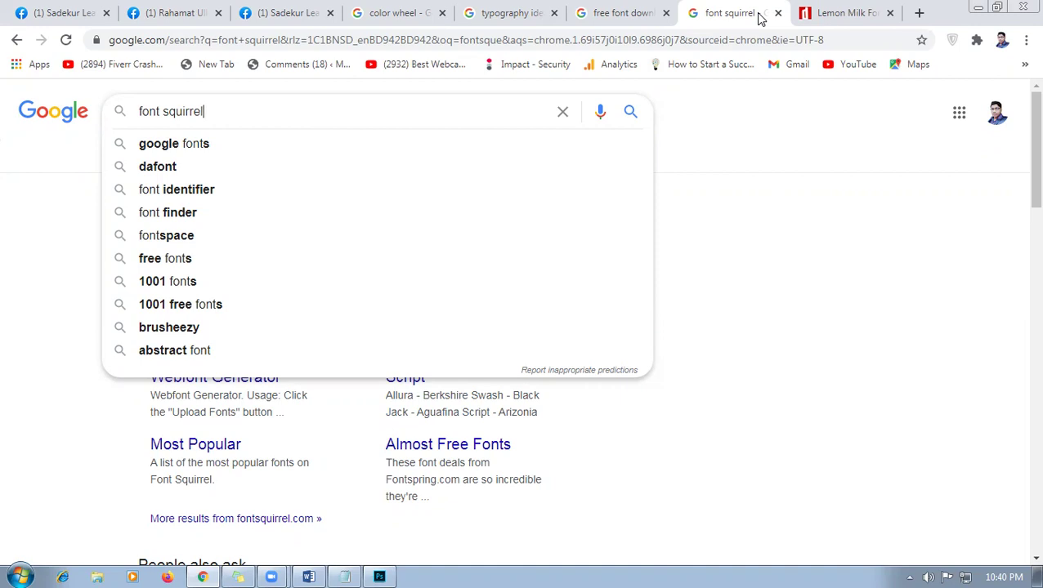
# - Search Google for "grameenphone logo" from the font squirrel results page and show the image results
pyautogui.click(628, 267)
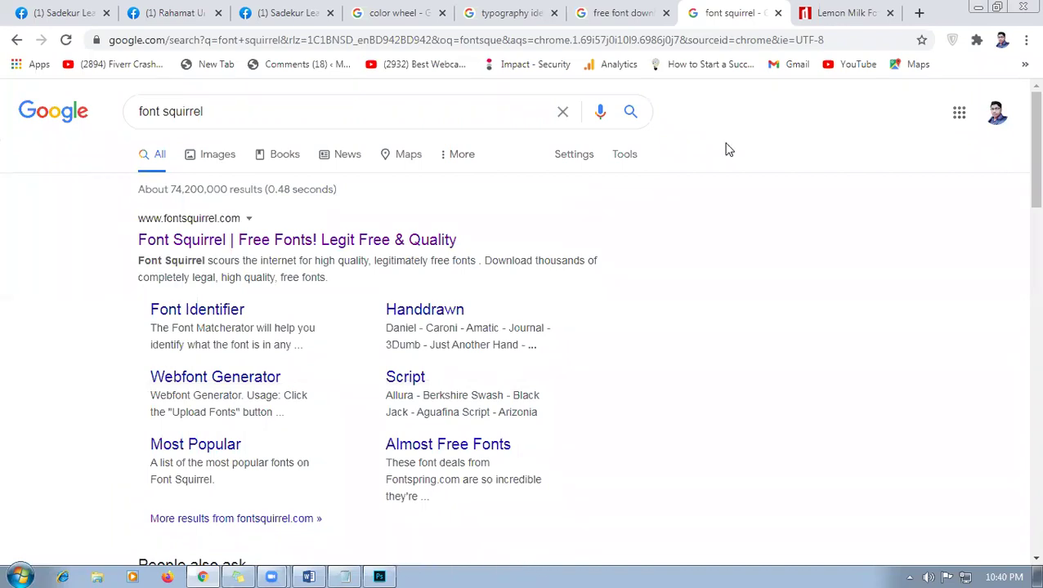
pyautogui.click(247, 106)
pyautogui.hotkey('ctrl', 'a')
pyautogui.write('gr')
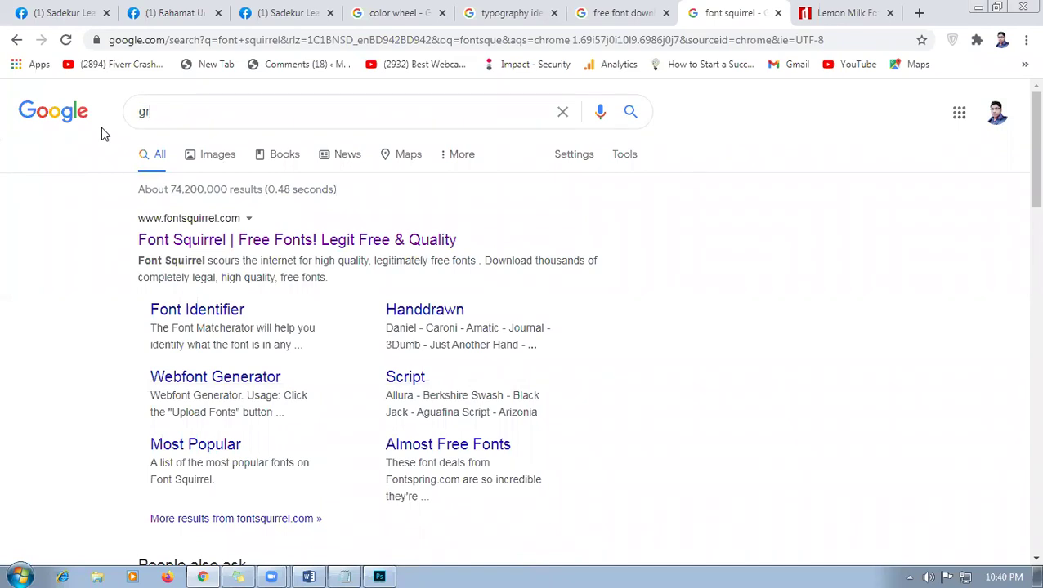
pyautogui.write('ameen')
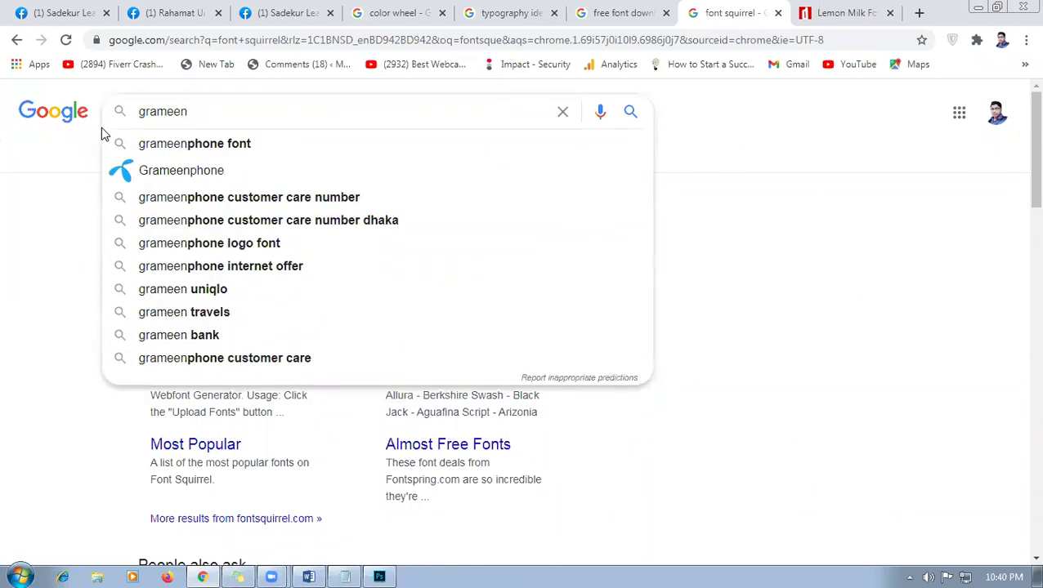
pyautogui.write('phone logo')
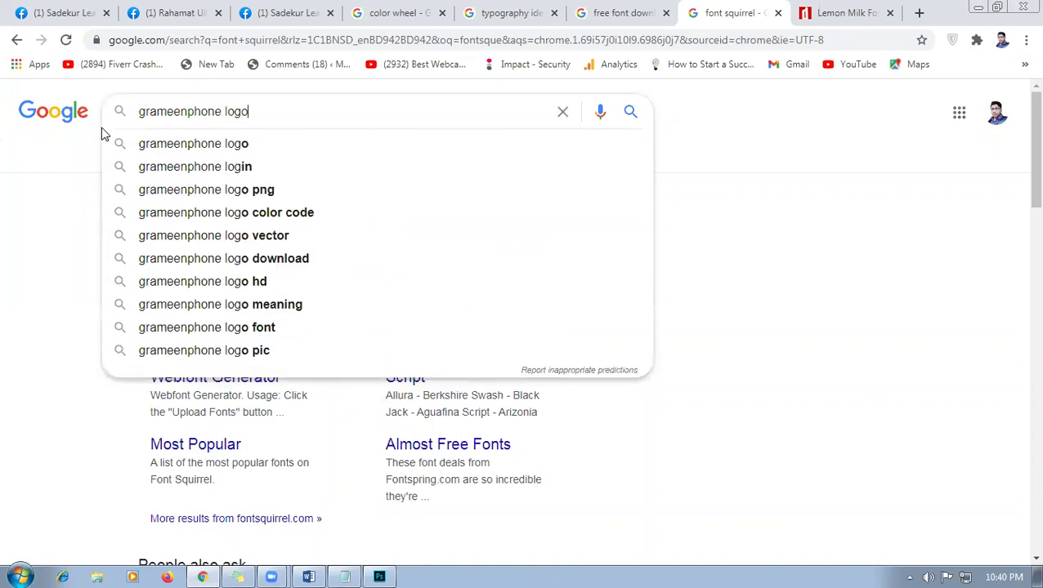
pyautogui.press('Return')
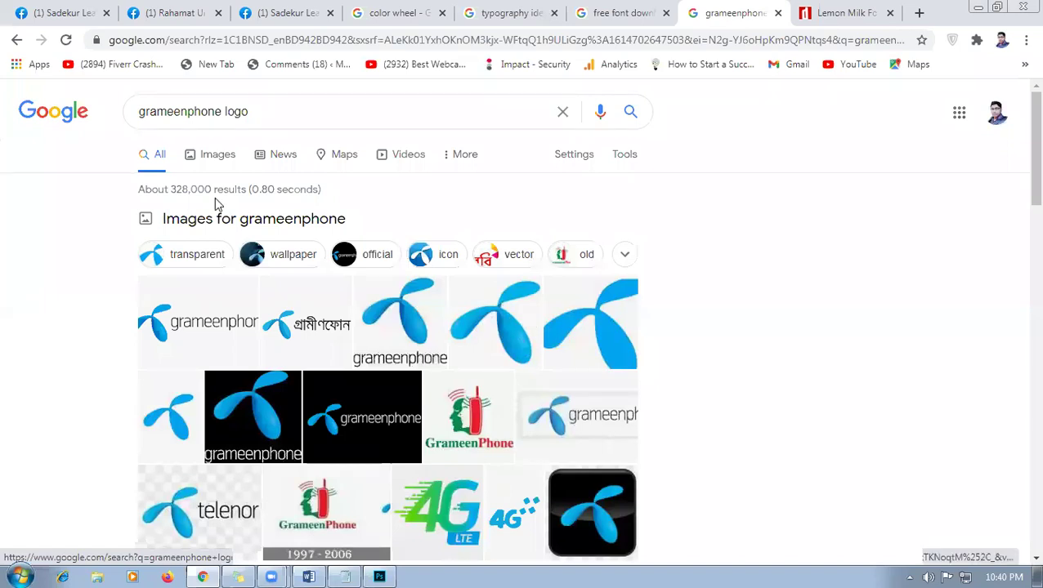
pyautogui.click(233, 160)
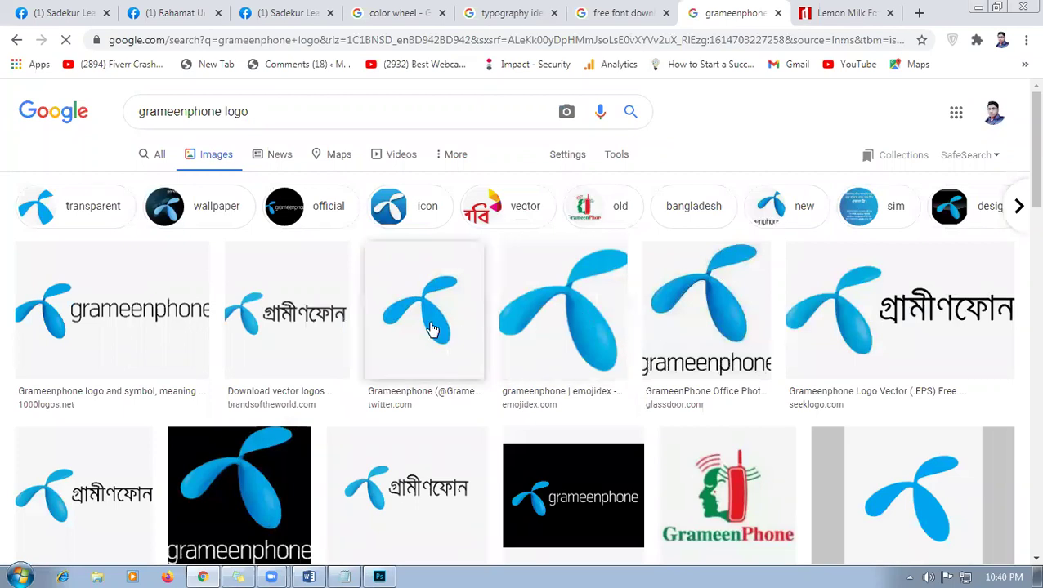
# - Copy the Grameenphone symbol image from the twitter.com result and switch back to Photoshop
pyautogui.click(431, 329)
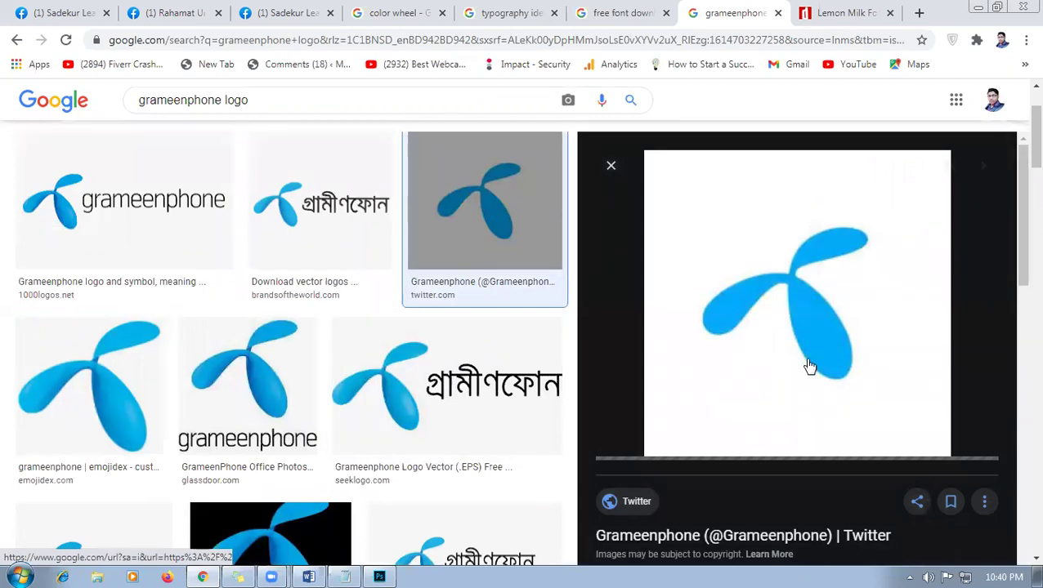
pyautogui.rightClick(794, 280)
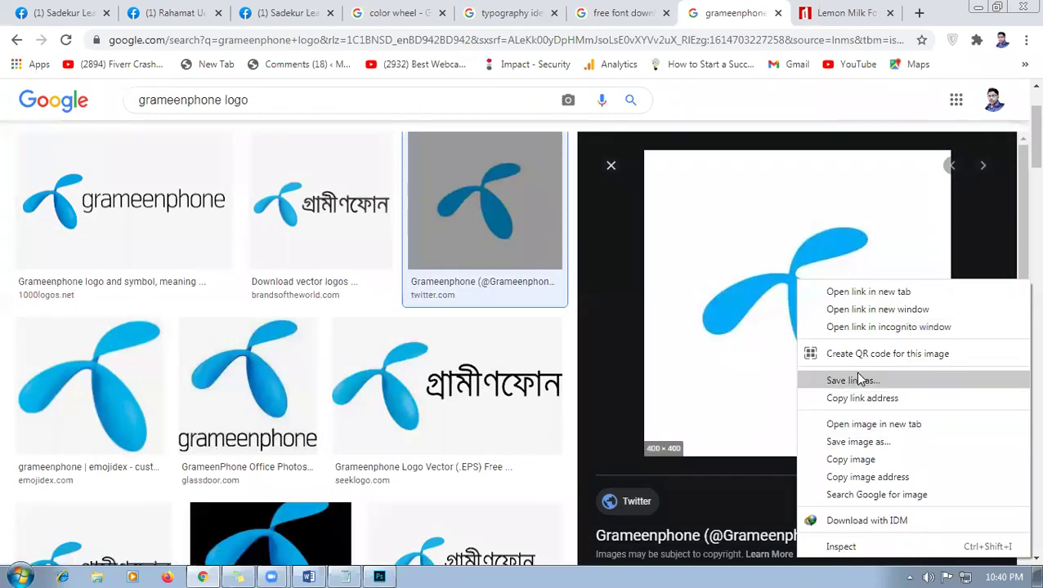
pyautogui.click(841, 460)
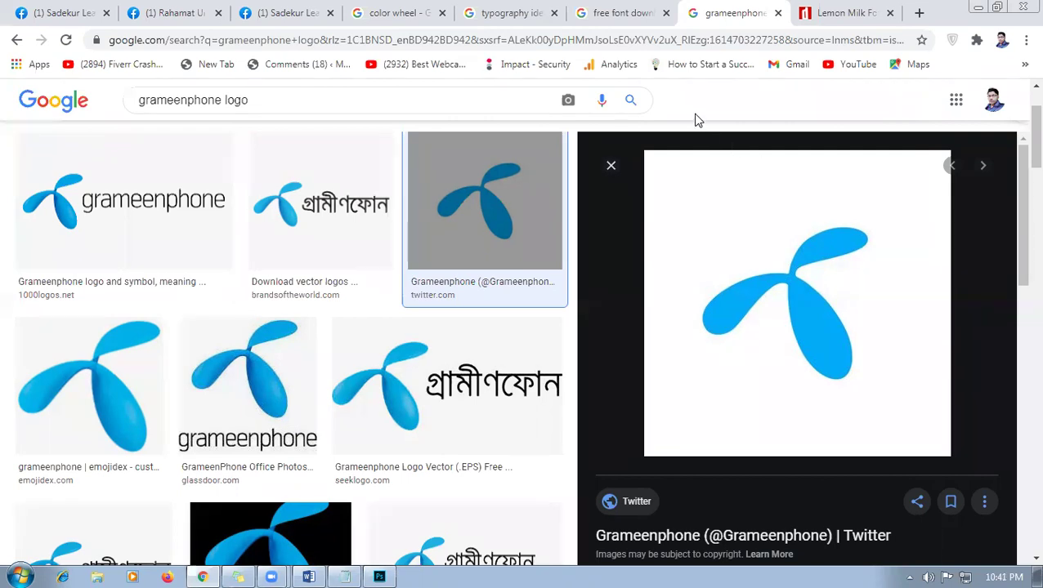
pyautogui.click(379, 577)
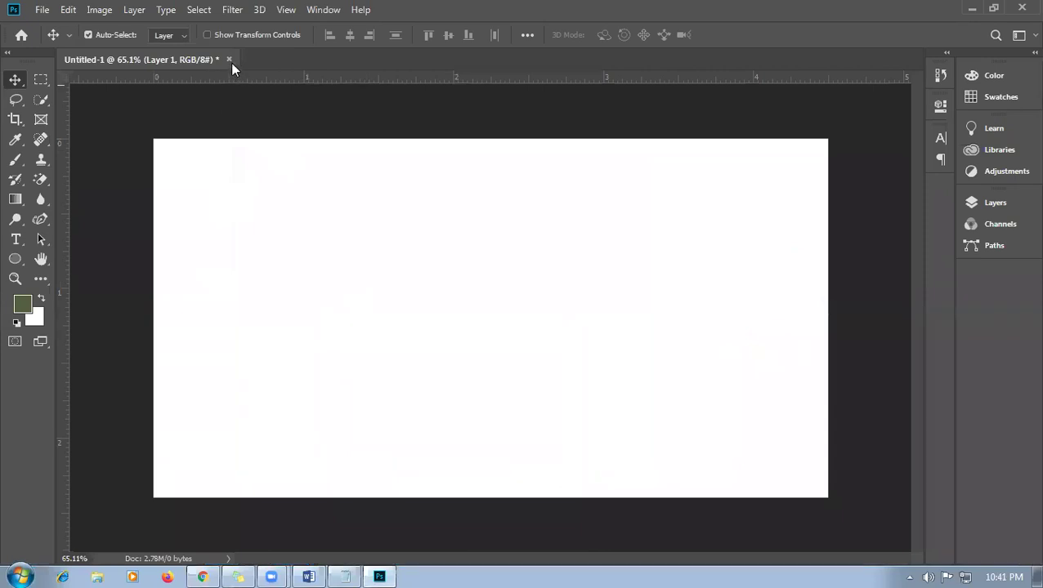
pyautogui.click(203, 577)
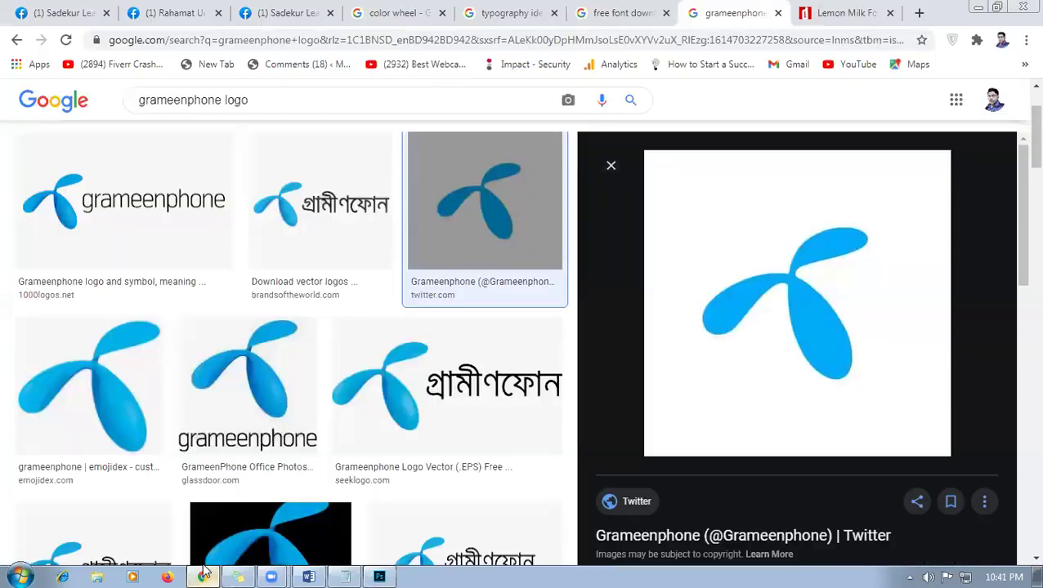
pyautogui.click(379, 577)
pyautogui.click(42, 10)
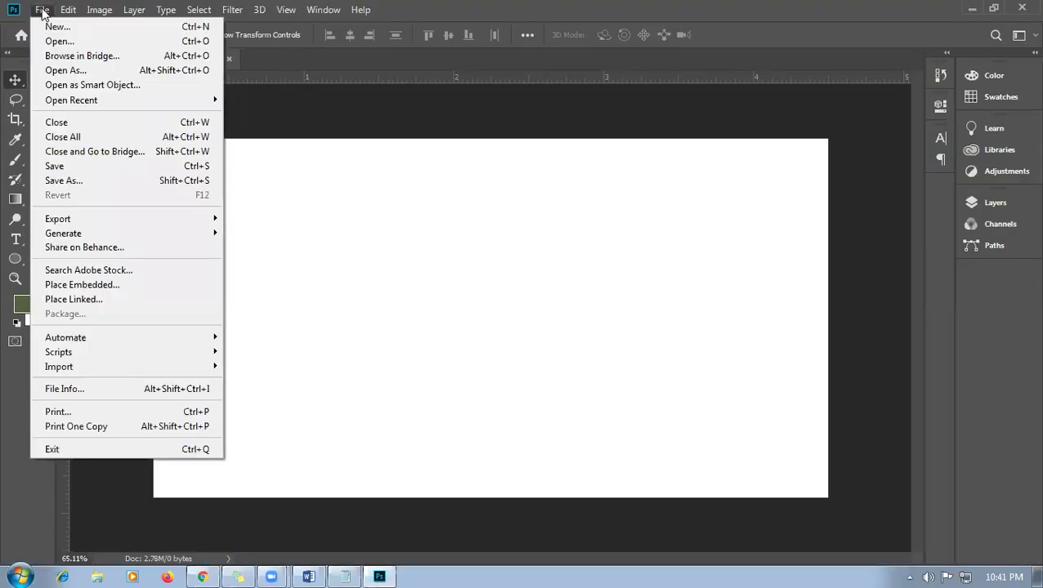
pyautogui.press('Escape')
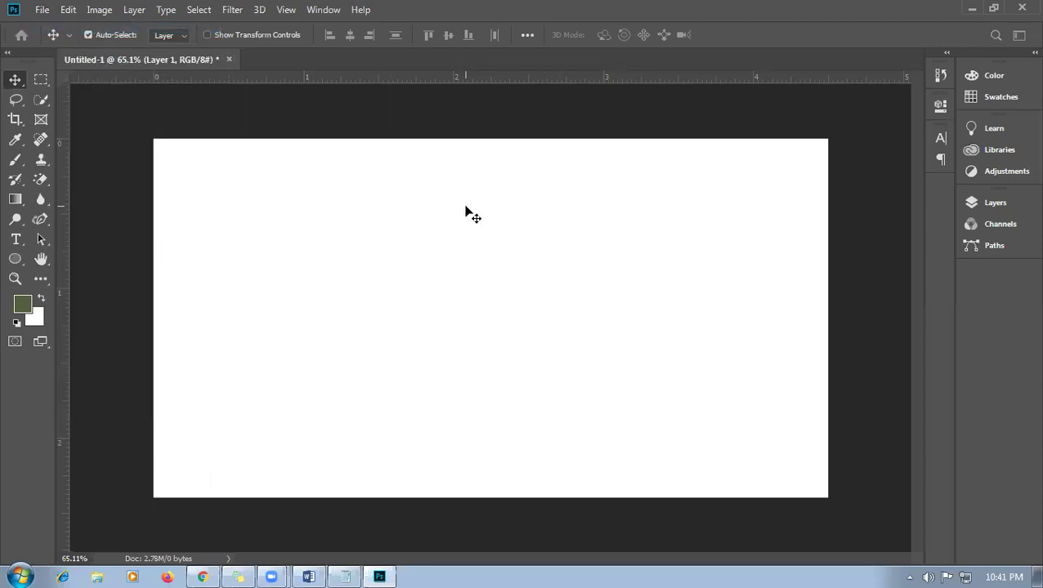
# - Start a new document with a width of 768 pixels and a height of 960 pixels
pyautogui.hotkey('ctrl', 'n')
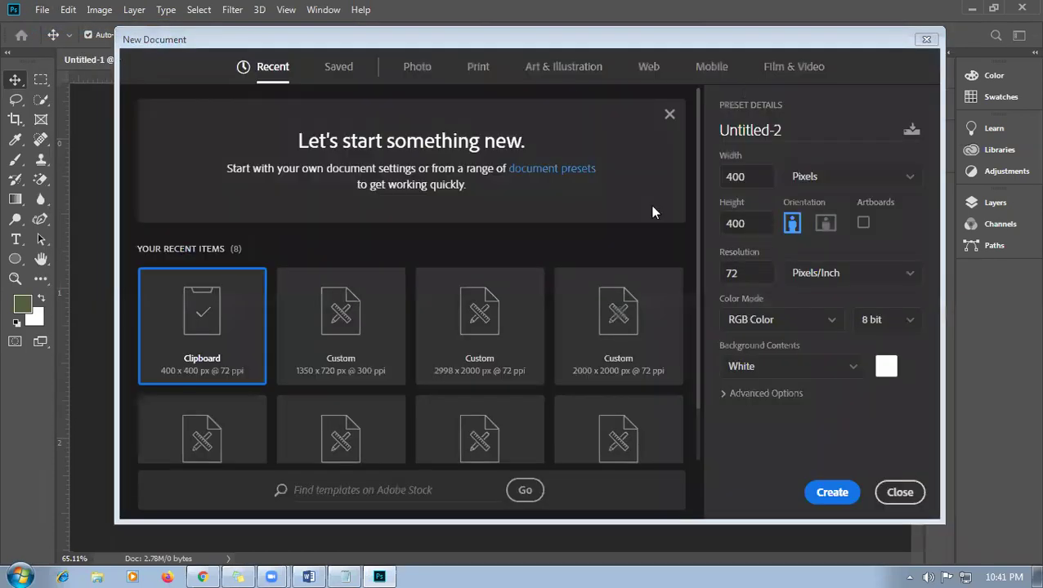
pyautogui.doubleClick(758, 178)
pyautogui.moveTo(760, 178); pyautogui.dragTo(721, 179)
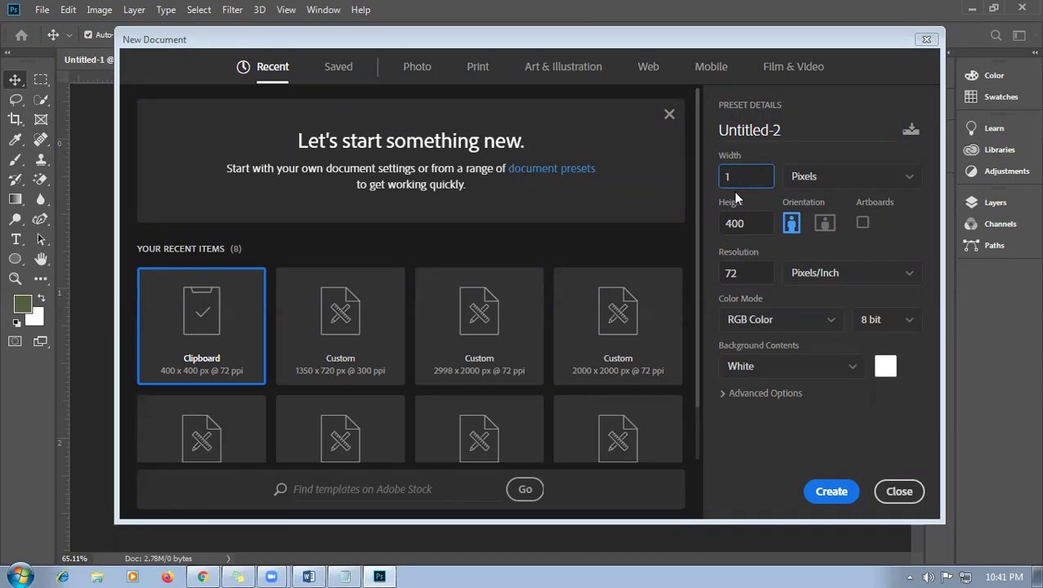
pyautogui.write('768')
pyautogui.press('Tab')
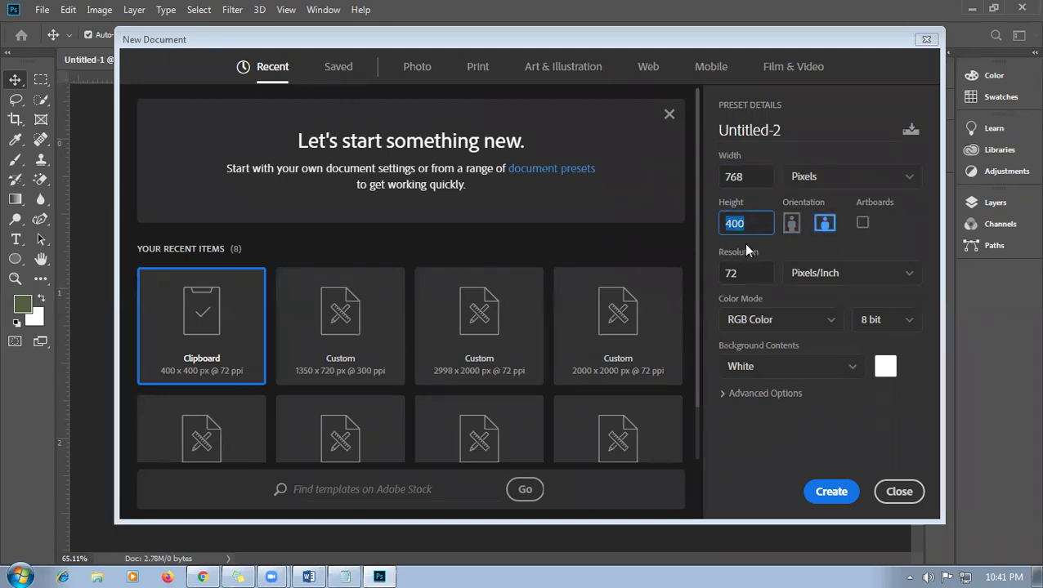
pyautogui.write('960')
pyautogui.click(754, 278)
pyautogui.click(761, 198)
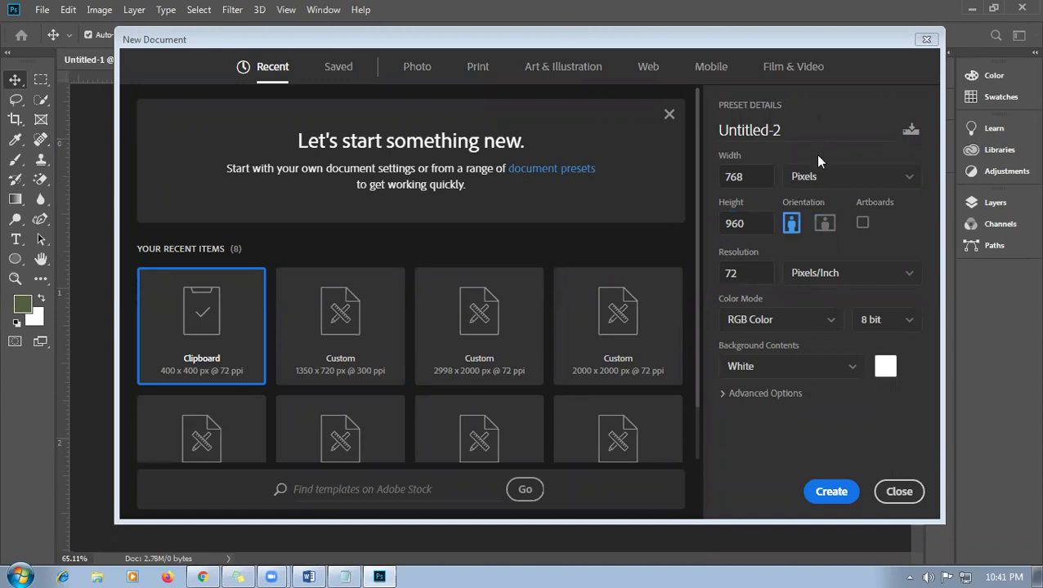
# - Name the new document poster, set its resolution to 72 pixels/inch and create it
pyautogui.click(762, 273)
pyautogui.click(805, 135)
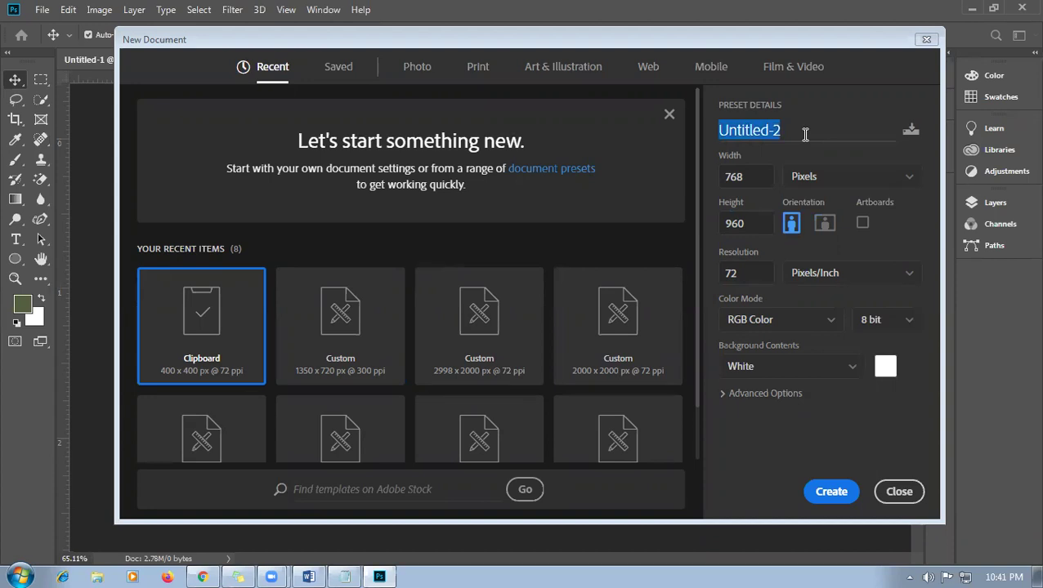
pyautogui.moveTo(384, 572)
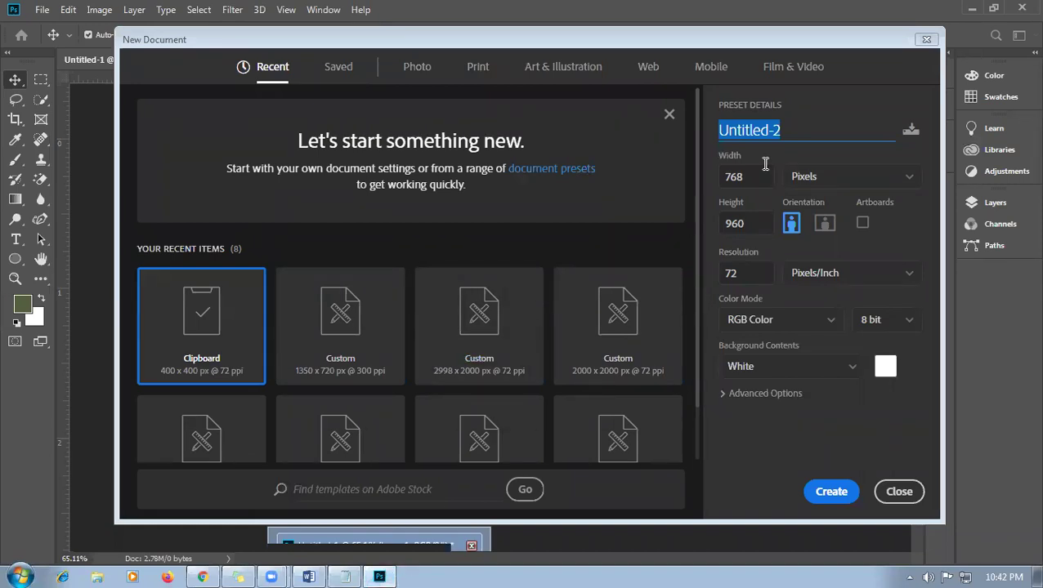
pyautogui.click(786, 137)
pyautogui.moveTo(810, 133); pyautogui.dragTo(656, 149)
pyautogui.write('poster')
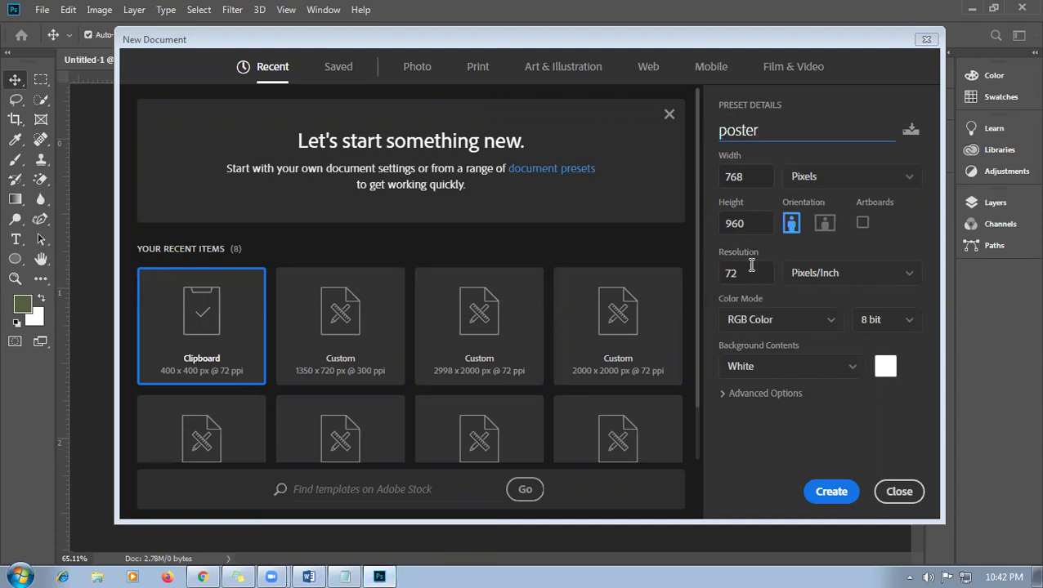
pyautogui.moveTo(750, 275); pyautogui.dragTo(699, 276)
pyautogui.write('300')
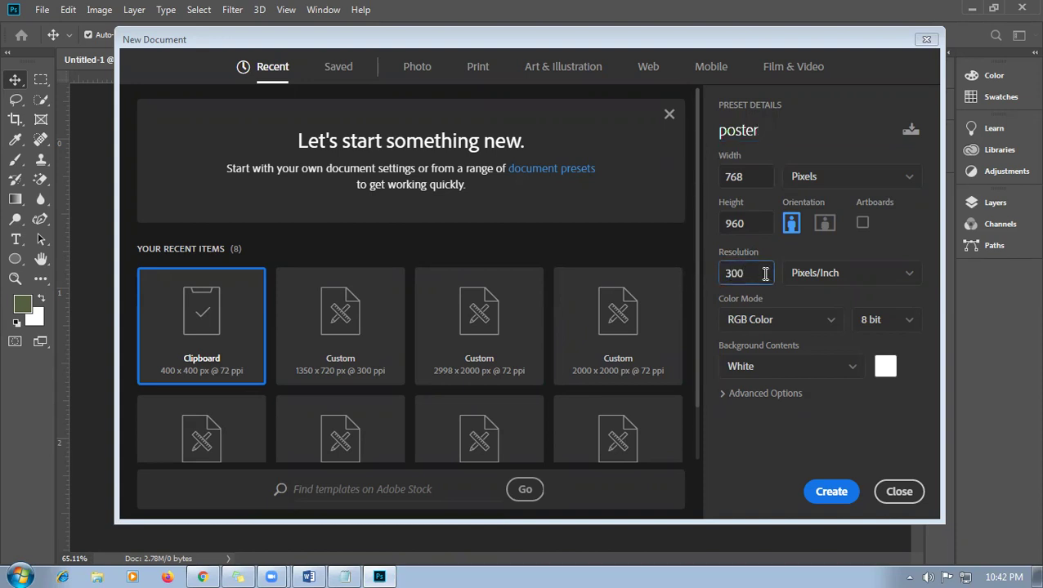
pyautogui.moveTo(761, 273); pyautogui.dragTo(693, 293)
pyautogui.write('72')
pyautogui.click(827, 494)
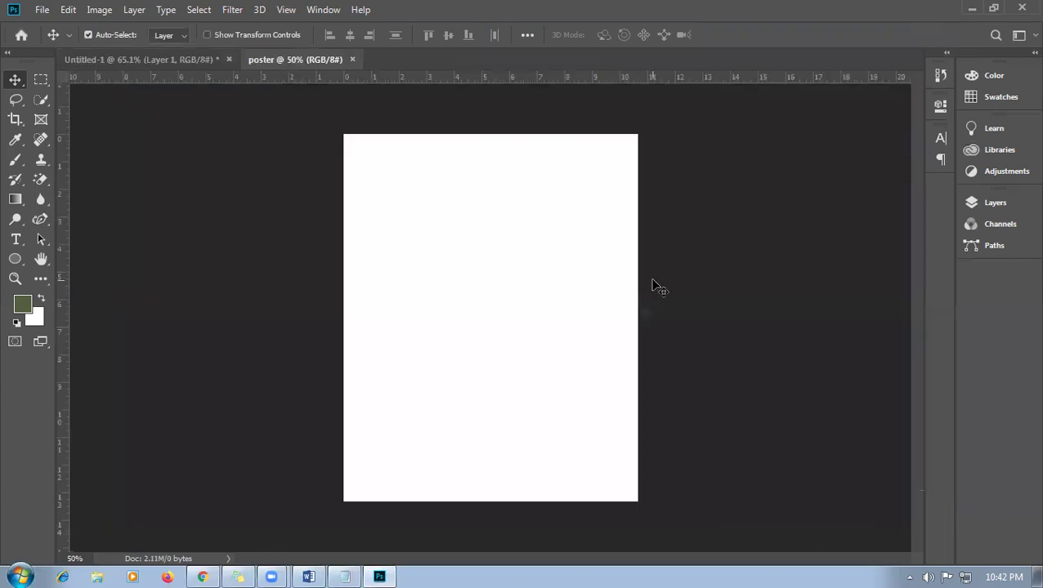
# - Add an empty layer to the poster document, and copy the blue Grameenphone symbol image from the twitter.com result in Chrome
pyautogui.click(1005, 203)
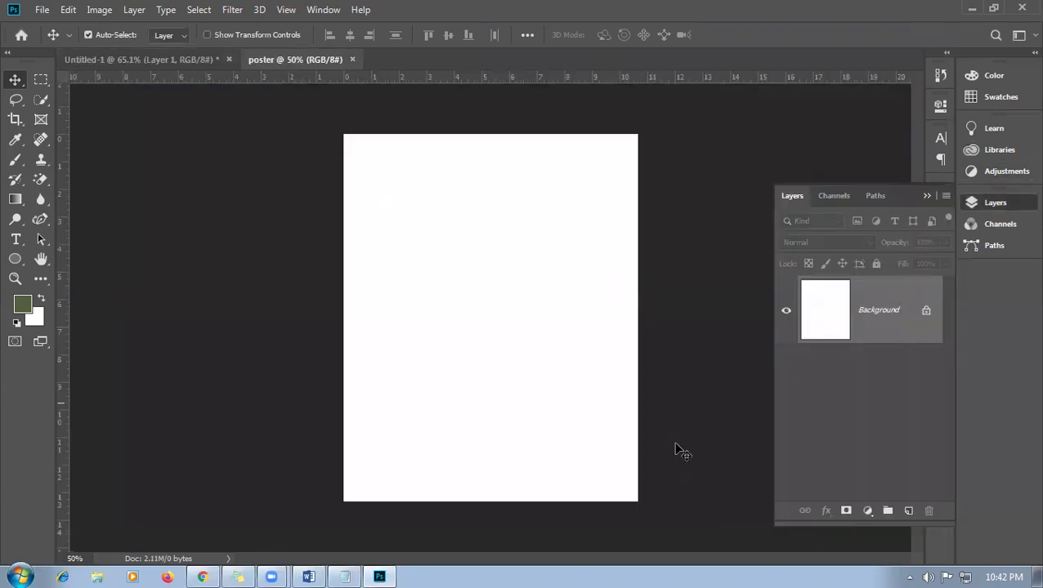
pyautogui.click(907, 511)
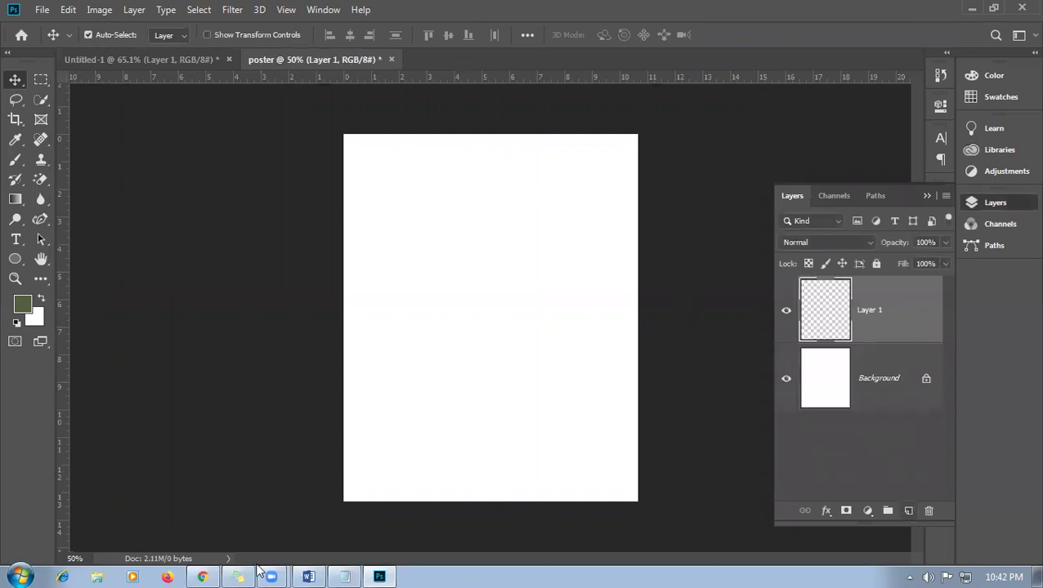
pyautogui.click(202, 577)
pyautogui.rightClick(745, 235)
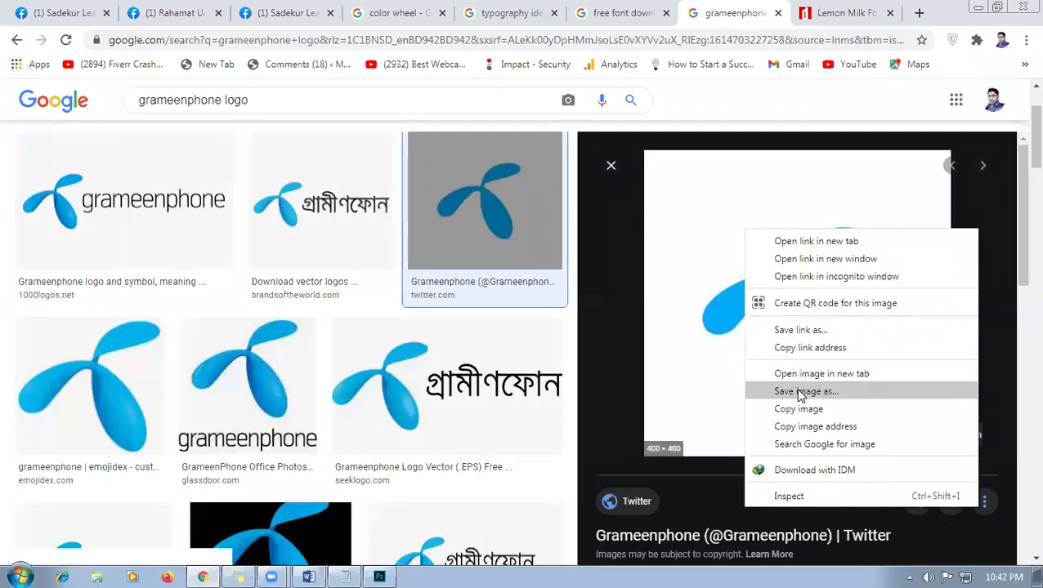
pyautogui.click(798, 409)
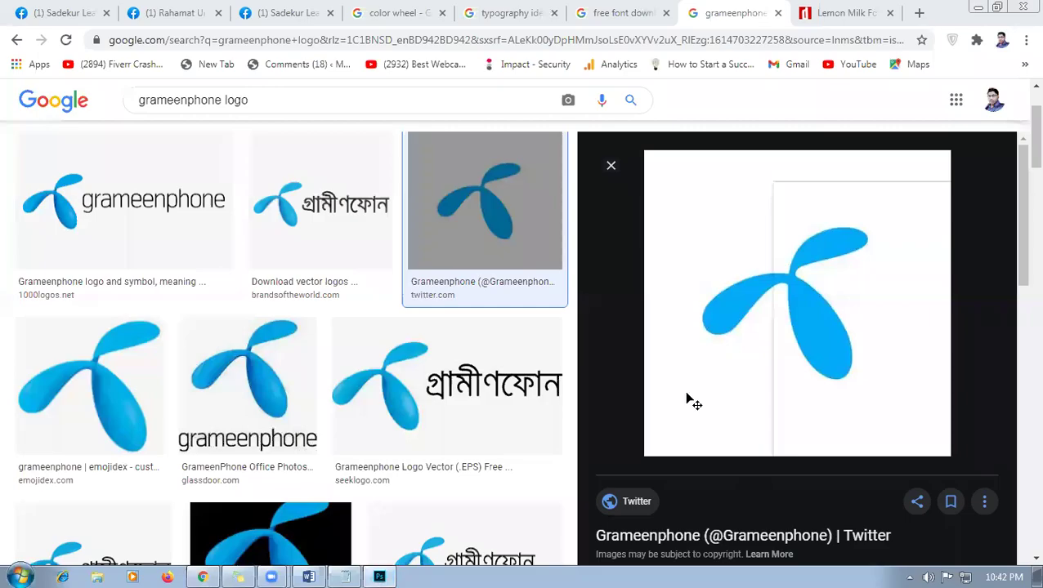
# - Back in Photoshop, paste the Grameenphone symbol into the upper-right part of the poster and hide its layer
pyautogui.hotkey('alt', 'Tab')
pyautogui.hotkey('ctrl', 'v')
pyautogui.moveTo(516, 319); pyautogui.dragTo(561, 263)
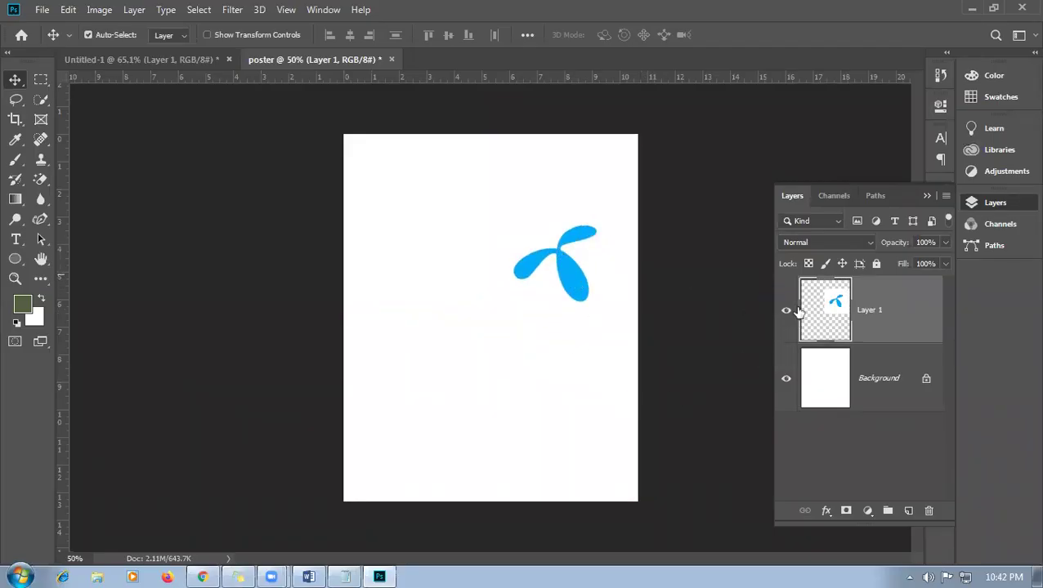
pyautogui.click(783, 312)
pyautogui.scroll(2, 559, 297)
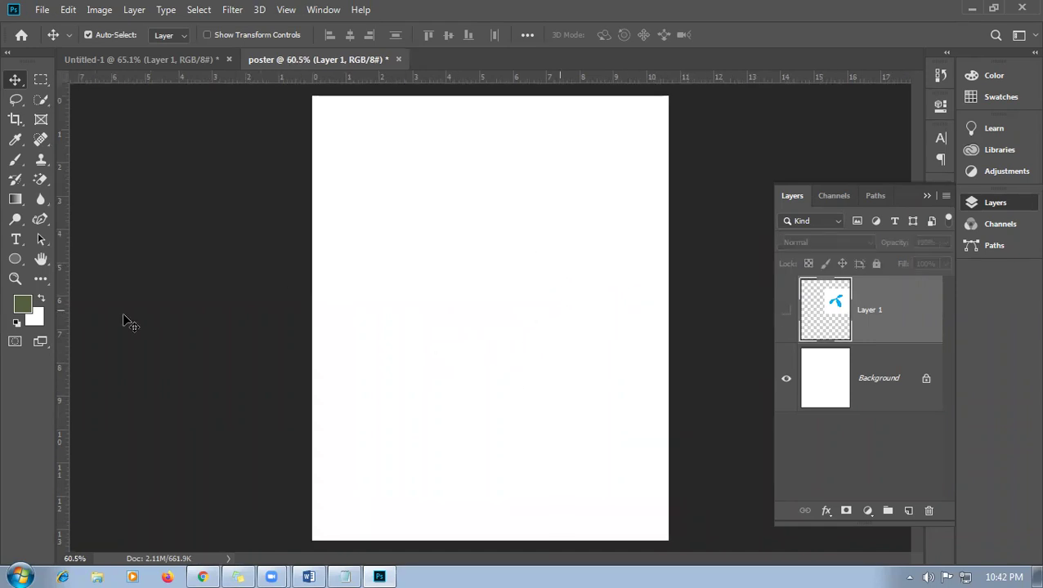
# - Switch to Chrome, search Google Images for "grameenphone banner" and look through the example banners
pyautogui.click(203, 577)
pyautogui.moveTo(267, 102); pyautogui.dragTo(225, 100)
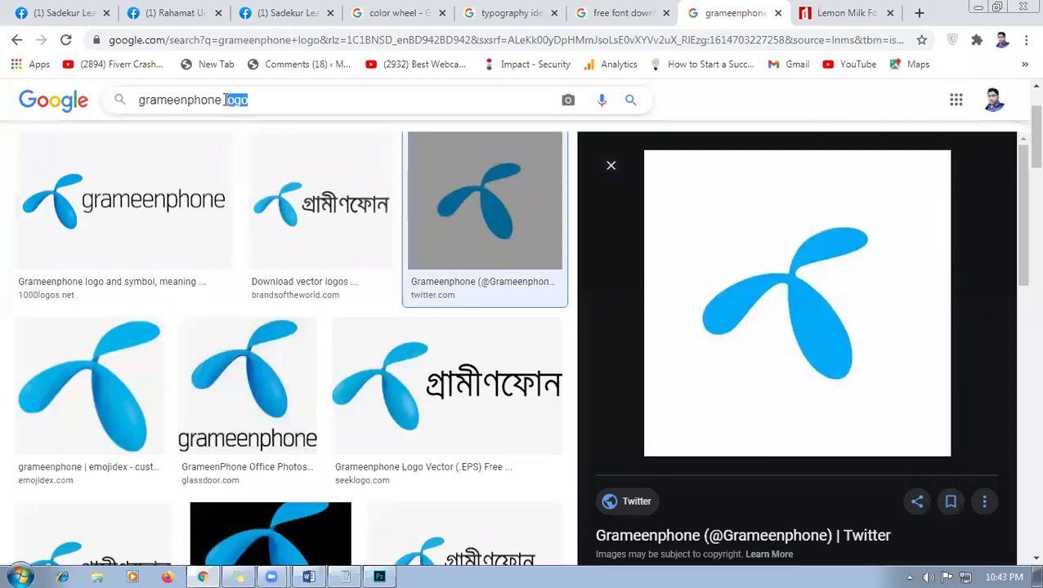
pyautogui.write('banner')
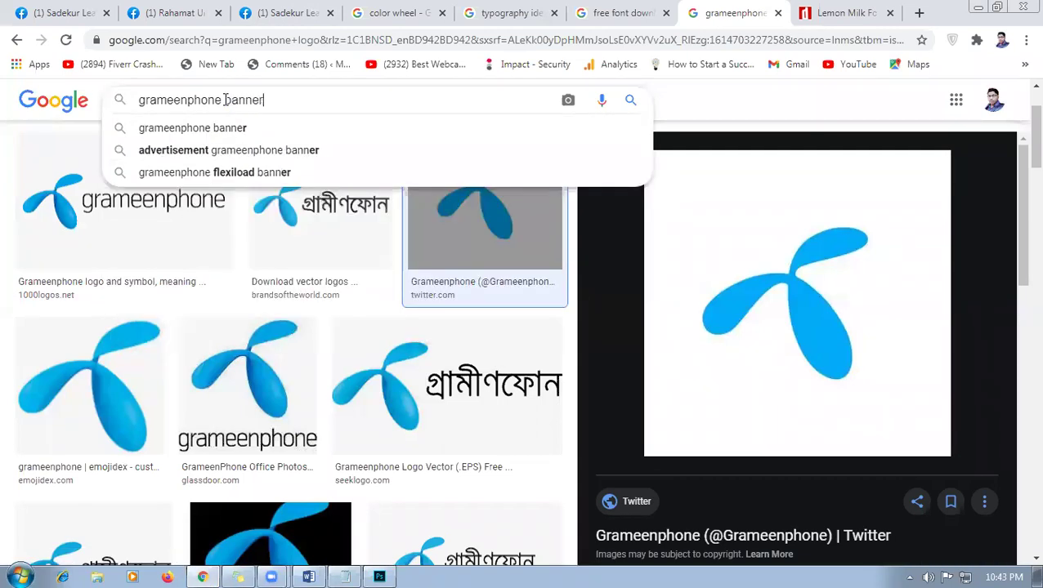
pyautogui.press('Return')
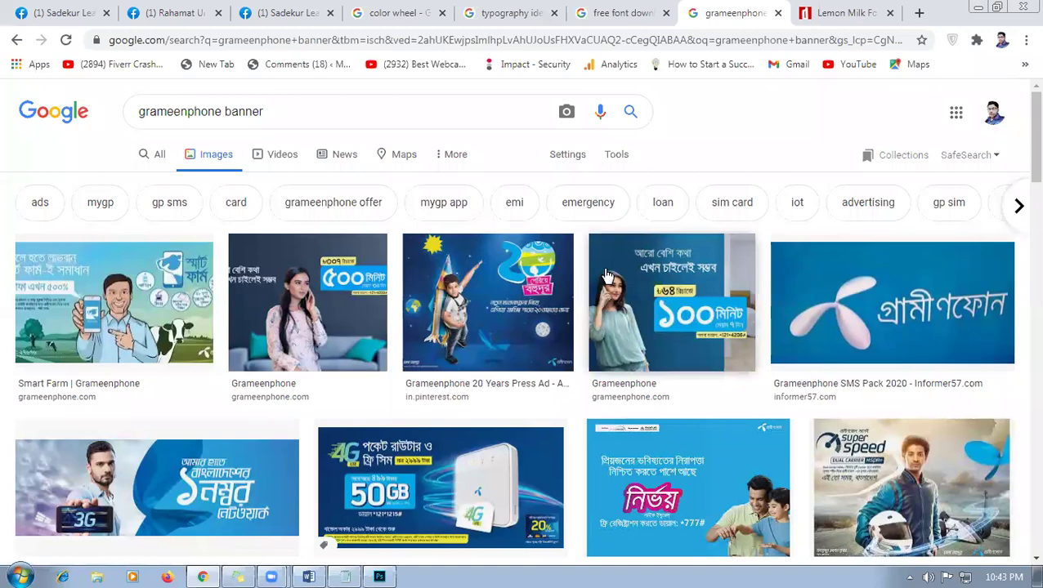
pyautogui.scroll(-3, 670, 482)
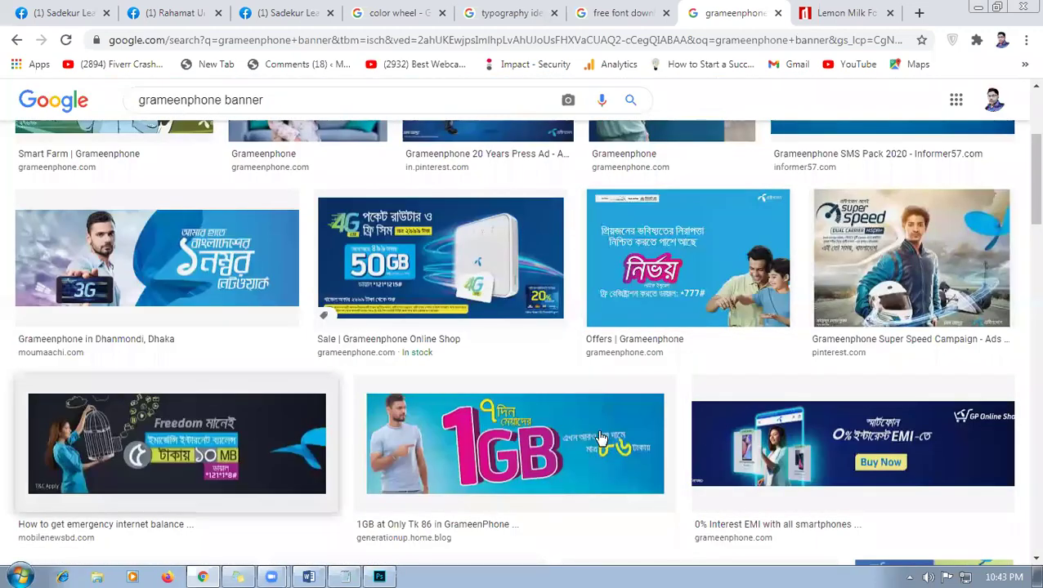
pyautogui.scroll(1, 431, 441)
pyautogui.scroll(3, 430, 442)
# - Refine the image search to "grameenphone english banner" and open the Audio Conference banner preview
pyautogui.click(226, 111)
pyautogui.write('engli')
pyautogui.write('sh')
pyautogui.press('Return')
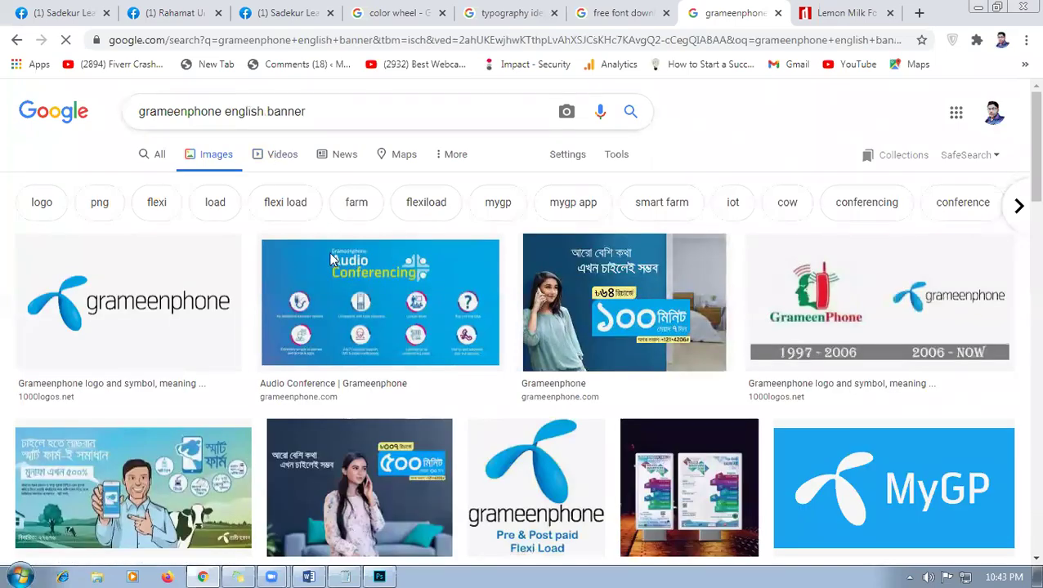
pyautogui.click(452, 303)
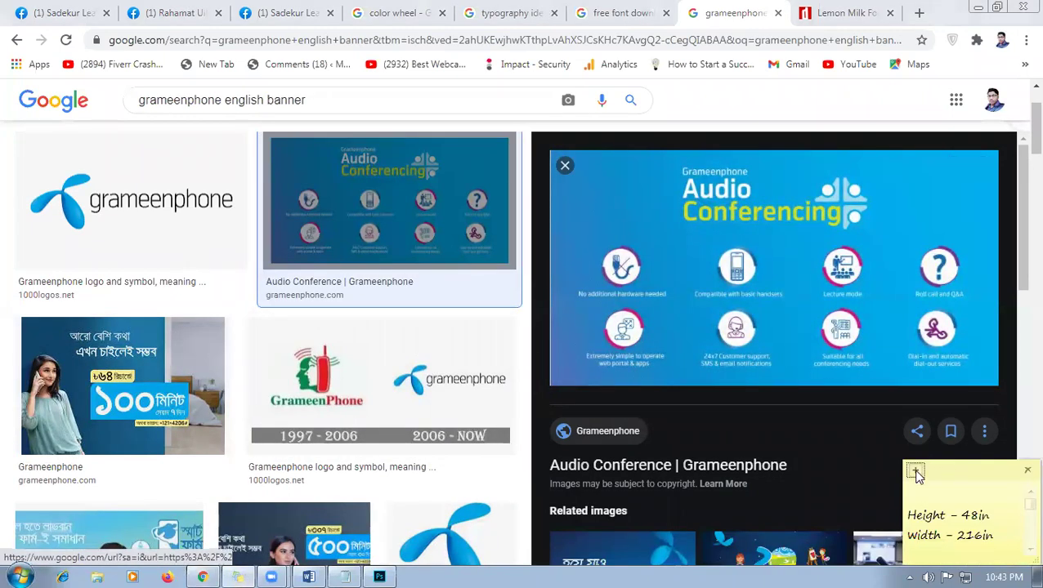
# - Create a new sticky note, place it beside the Audio Conferencing banner preview and enlarge it
pyautogui.click(915, 471)
pyautogui.moveTo(827, 454); pyautogui.dragTo(491, 224)
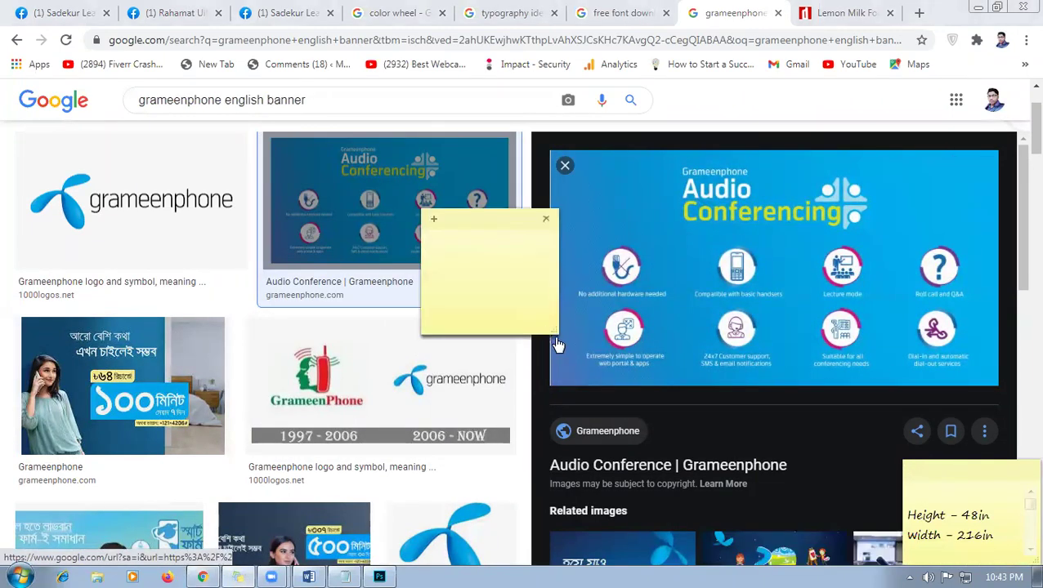
pyautogui.moveTo(548, 331); pyautogui.dragTo(708, 417)
# - Write the banner text Grameenphone, Audio and Conferencing on three separate lines in the new sticky note
pyautogui.write('Grameen')
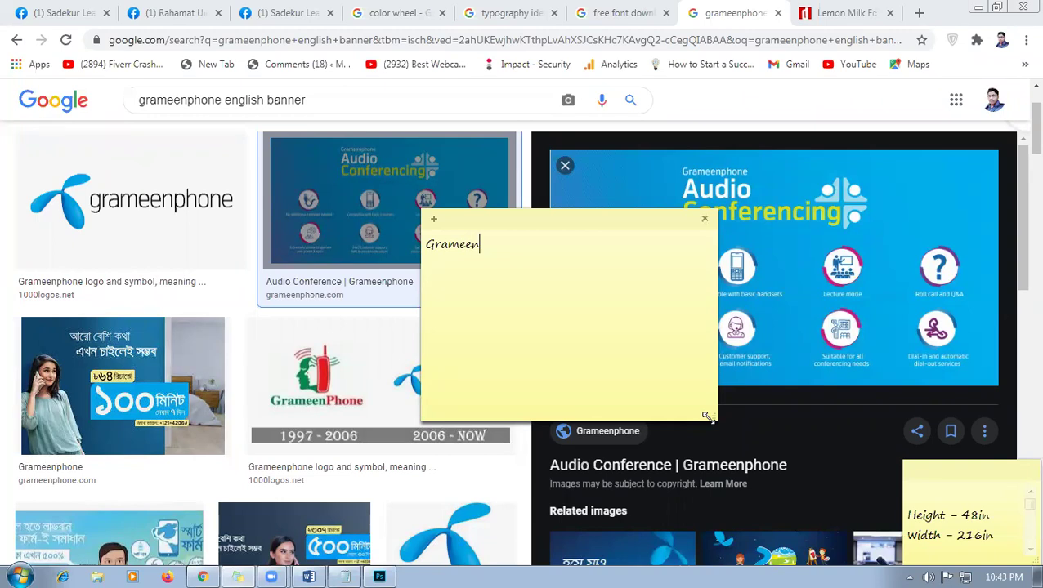
pyautogui.write('phone ')
pyautogui.write('Audio')
pyautogui.write(' Confe')
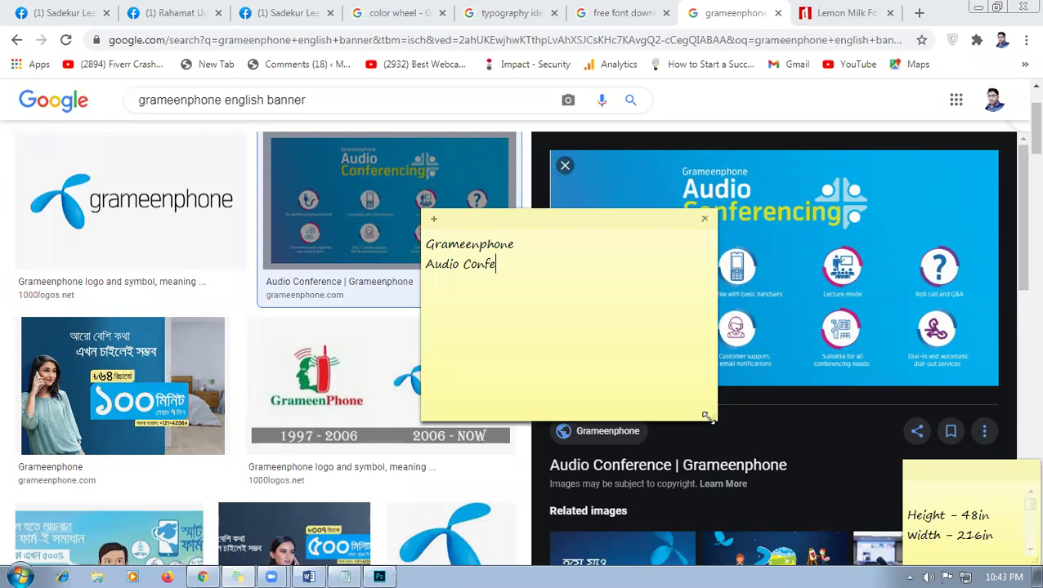
pyautogui.write('rencing')
pyautogui.press('Return')
pyautogui.click(527, 290)
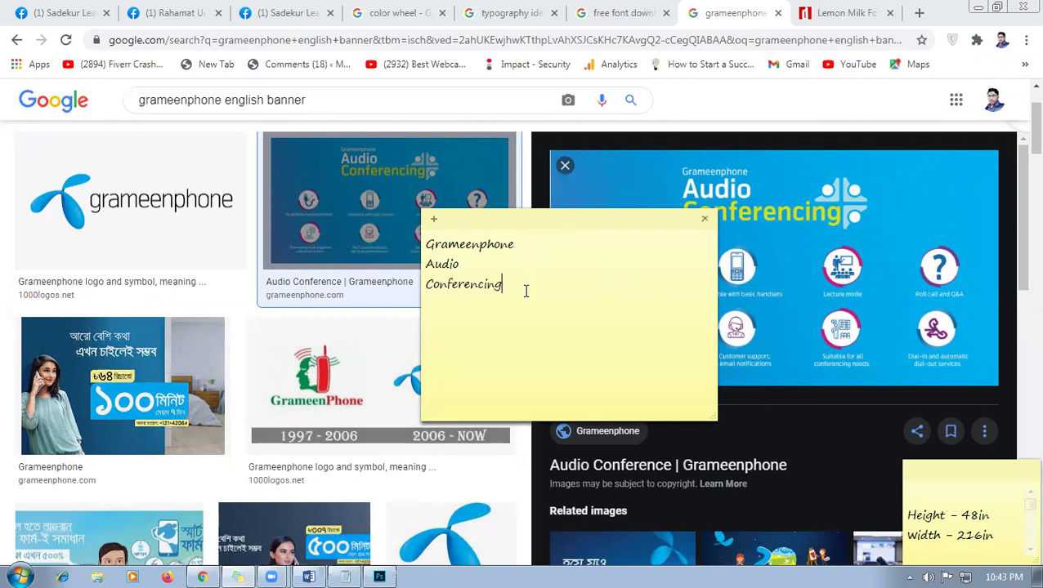
pyautogui.moveTo(581, 232); pyautogui.dragTo(610, 318)
# - Search Google Images for "mobile user png image"
pyautogui.moveTo(306, 100); pyautogui.dragTo(135, 105)
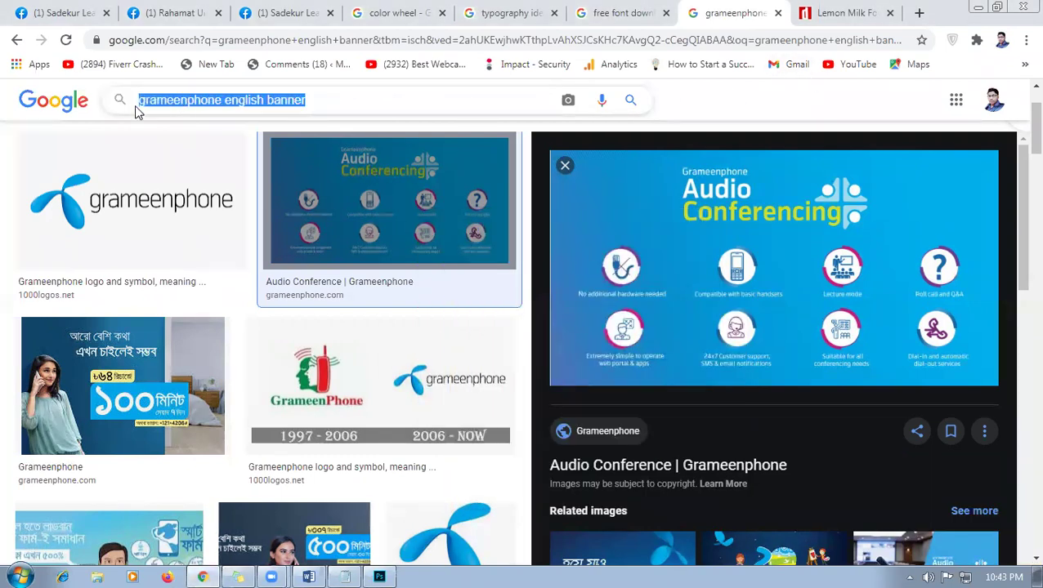
pyautogui.write('mo')
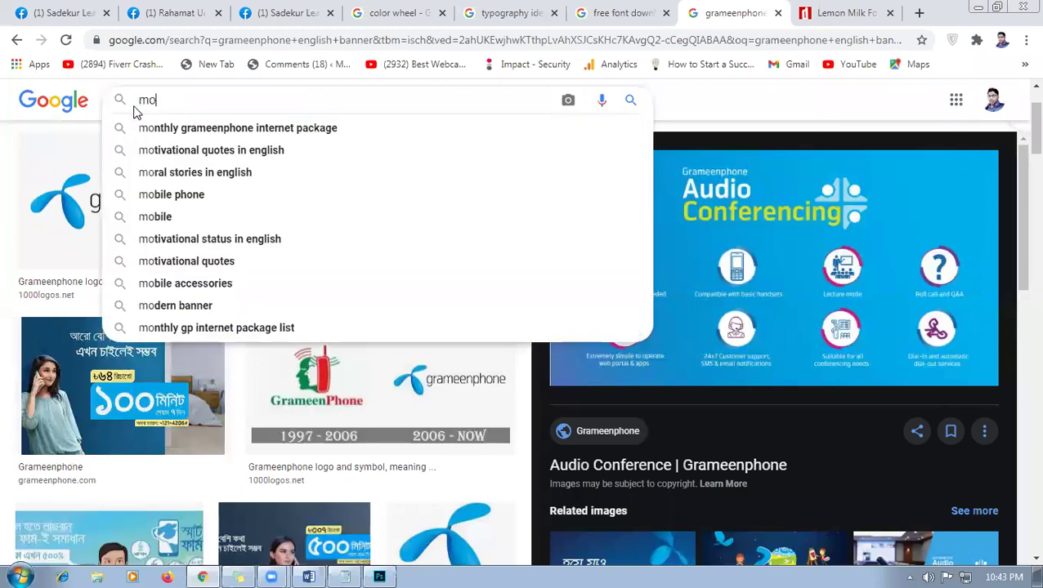
pyautogui.write('bile user')
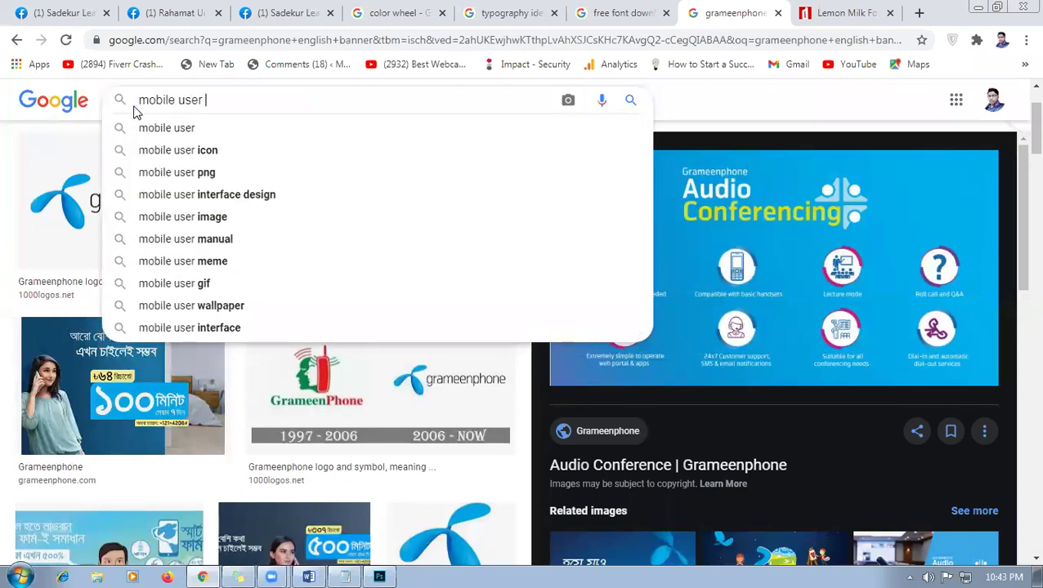
pyautogui.write(' png image')
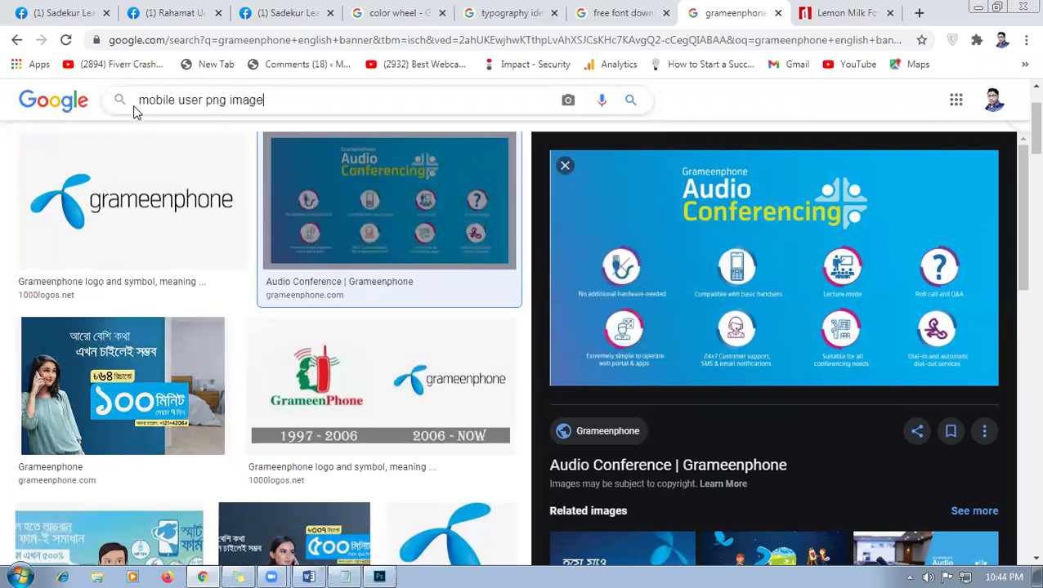
pyautogui.press('Return')
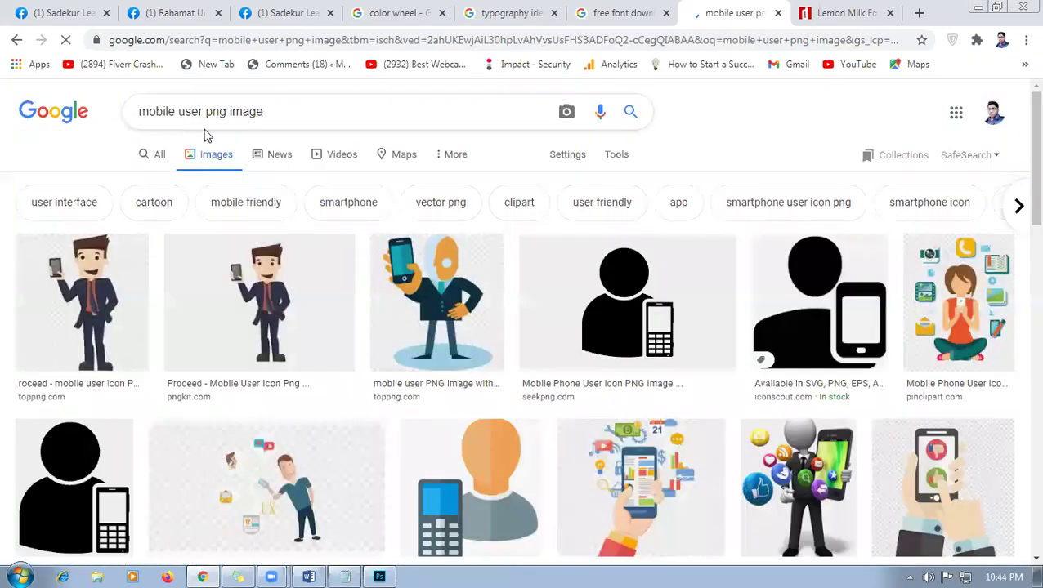
# - Refine the image search to "mobile user model png image"
pyautogui.click(187, 112)
pyautogui.moveTo(204, 113); pyautogui.dragTo(152, 113)
pyautogui.click(203, 113)
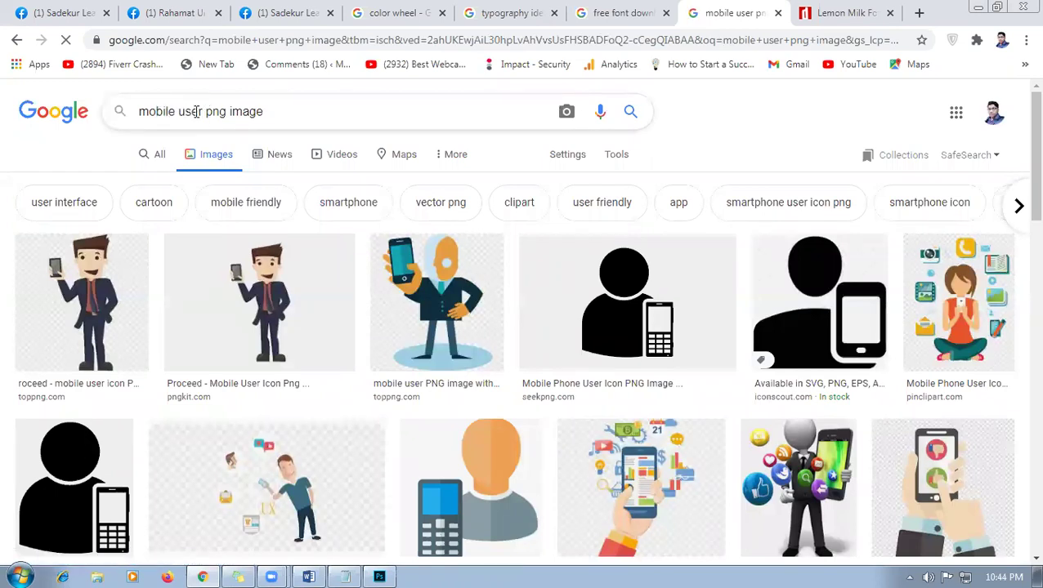
pyautogui.doubleClick(189, 113)
pyautogui.click(204, 113)
pyautogui.write('model')
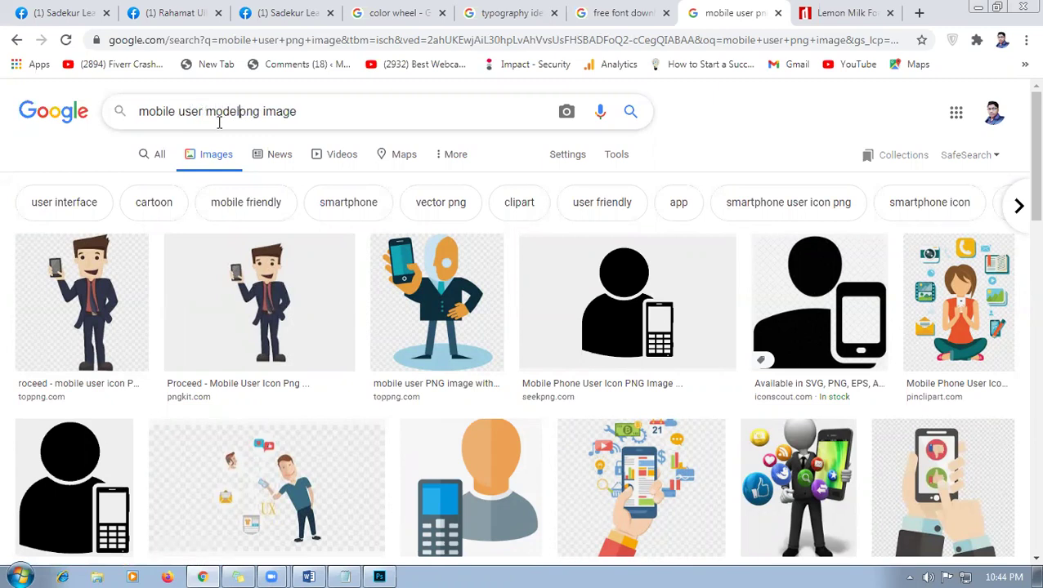
pyautogui.press('Return')
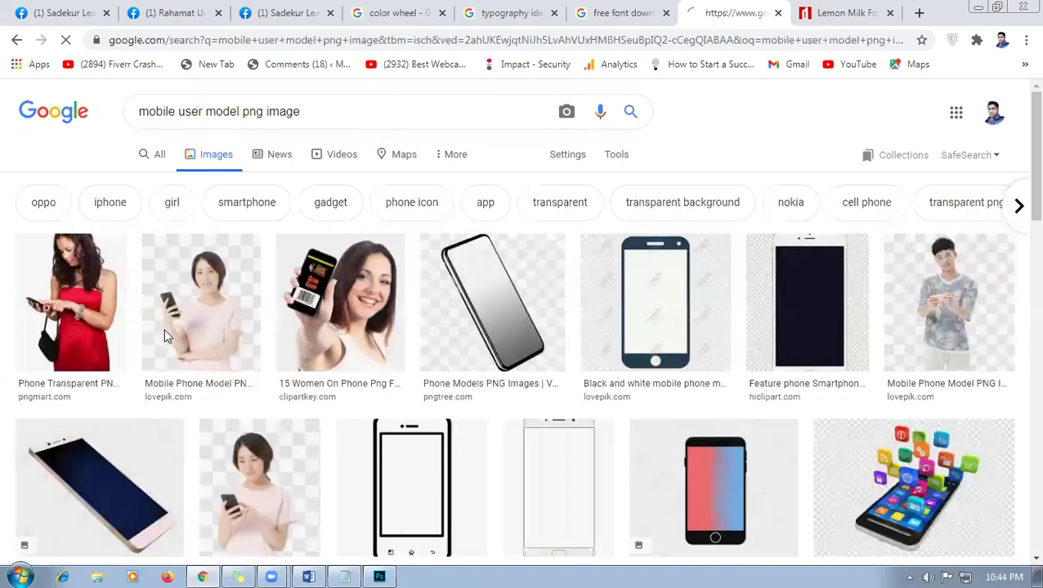
# - Browse the results and related images, and open the preview of the woman in a blue sweater using a tablet
pyautogui.scroll(-4, 196, 352)
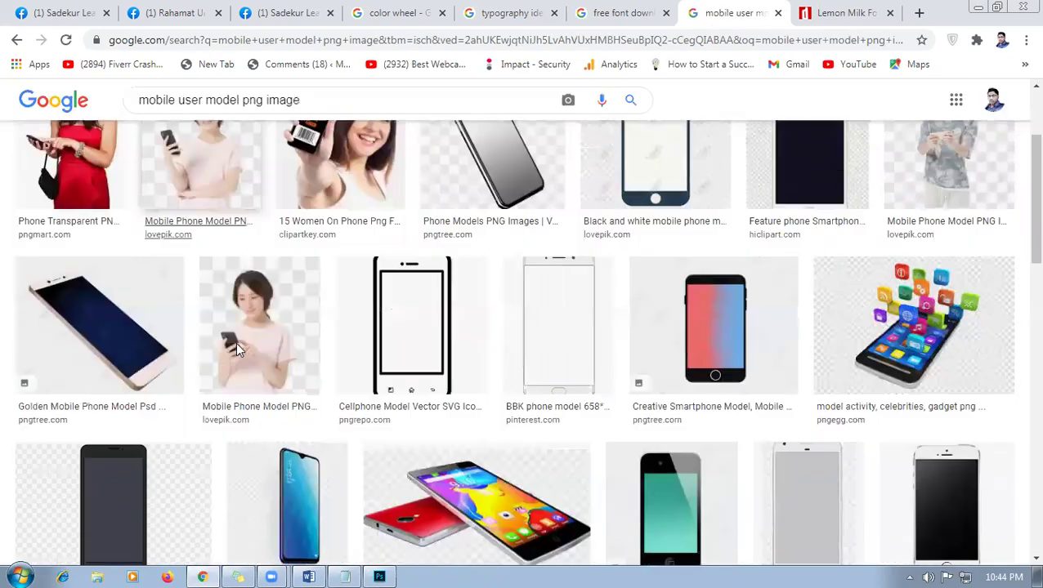
pyautogui.scroll(-4, 293, 364)
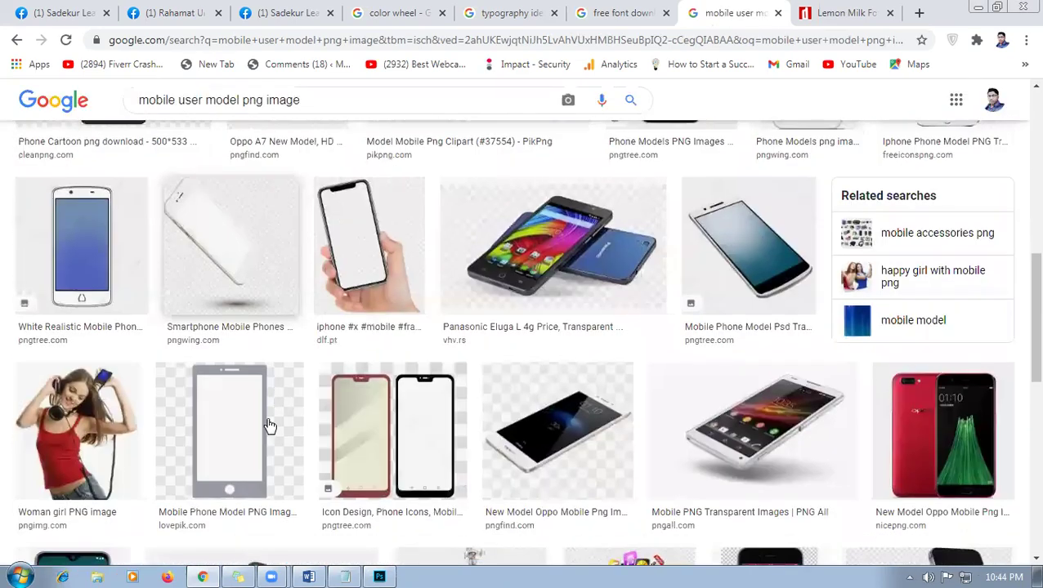
pyautogui.click(88, 427)
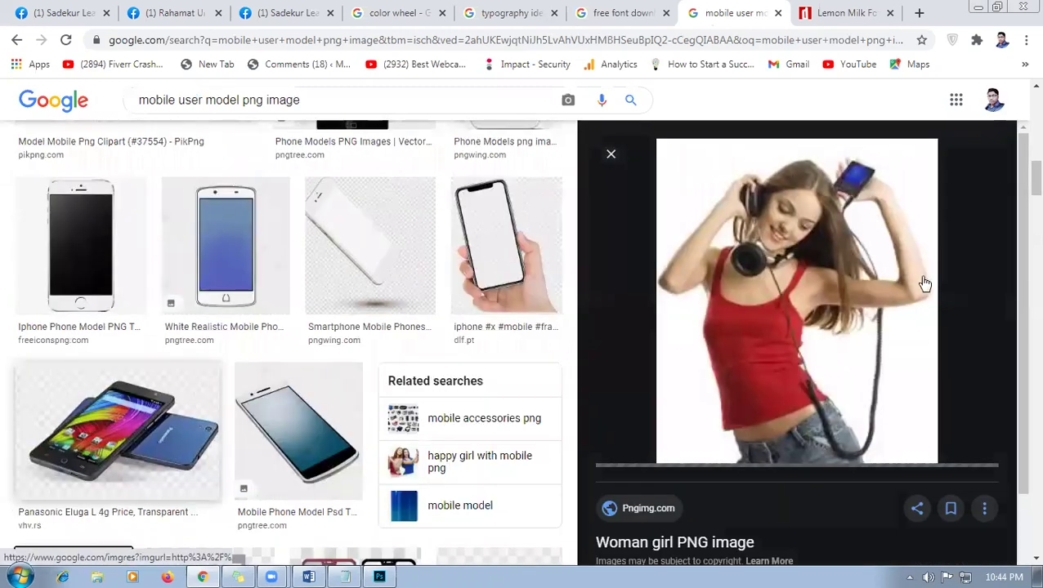
pyautogui.scroll(-4, 792, 389)
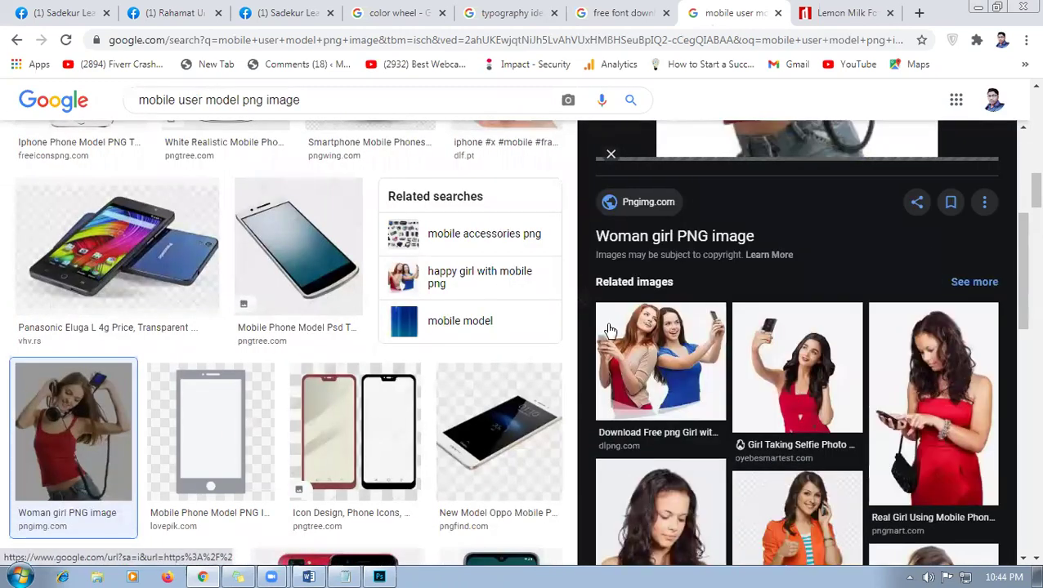
pyautogui.click(641, 354)
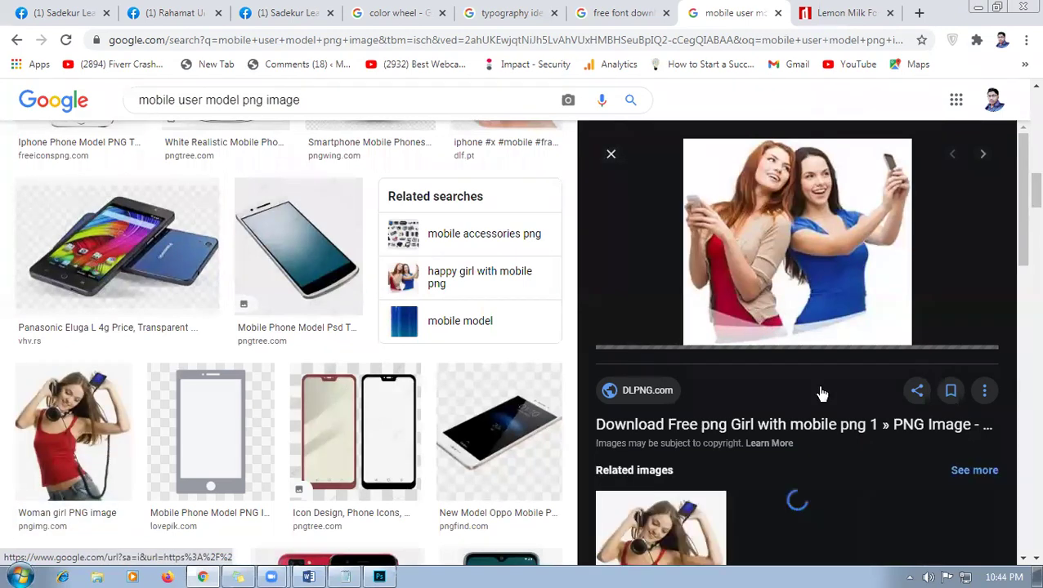
pyautogui.scroll(-3, 842, 343)
pyautogui.scroll(-3, 885, 326)
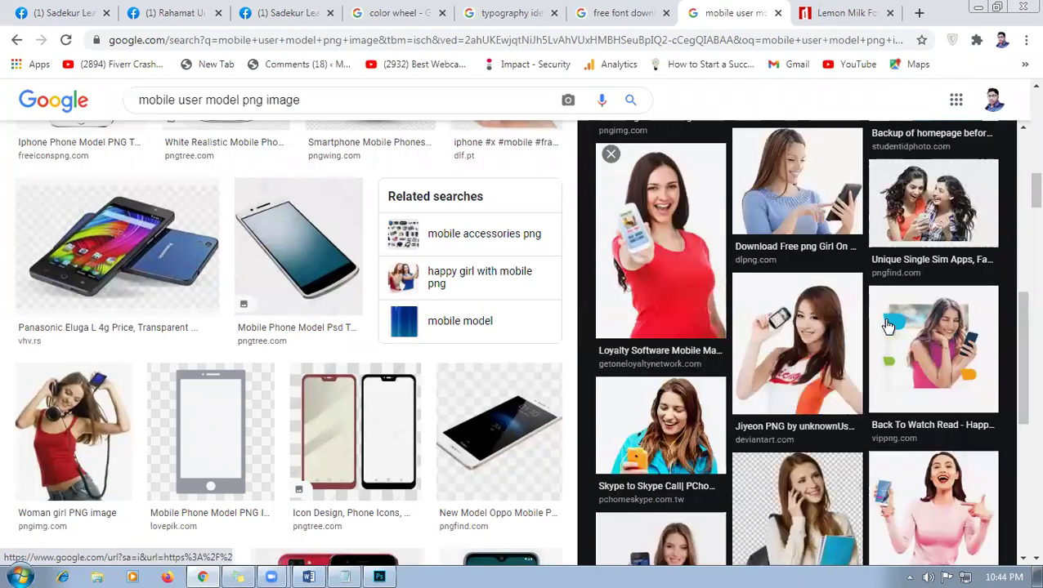
pyautogui.click(791, 206)
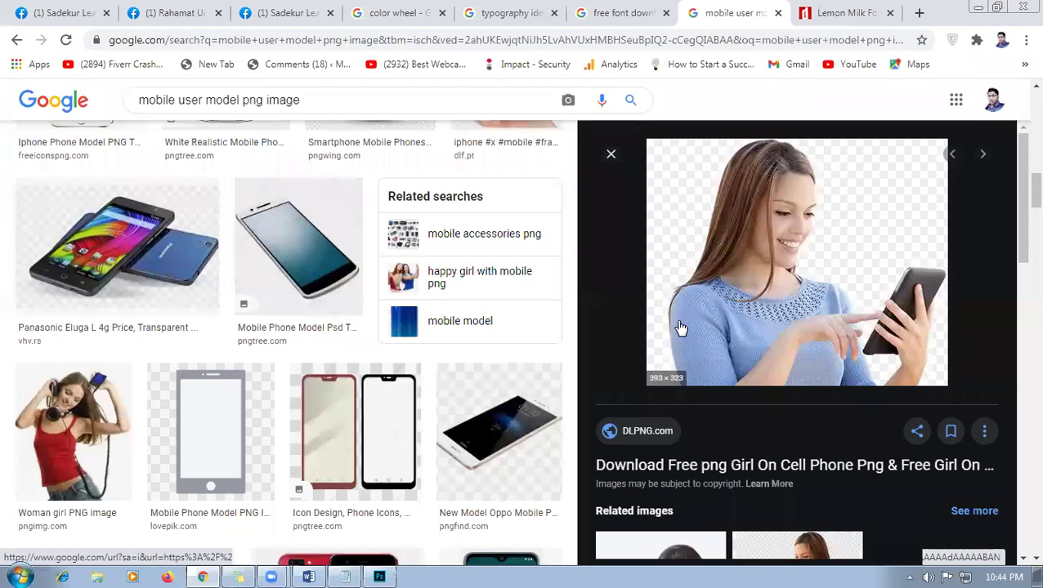
# - Open the blue-sweater woman image in its own tab and save it as 0002 in the 101 course folder on the desktop
pyautogui.rightClick(744, 247)
pyautogui.click(797, 392)
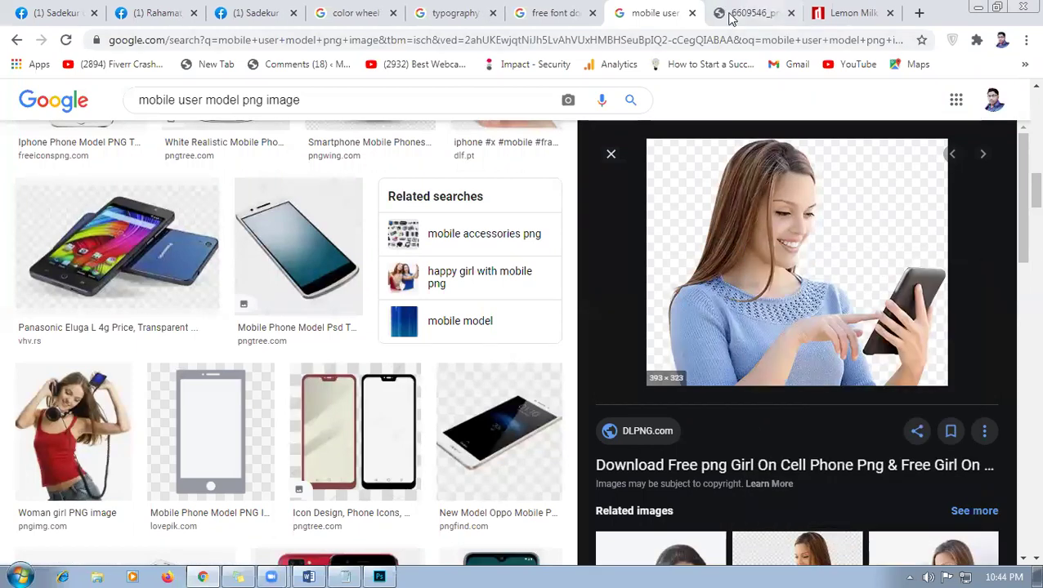
pyautogui.hotkey('ctrl', 'Tab')
pyautogui.rightClick(494, 286)
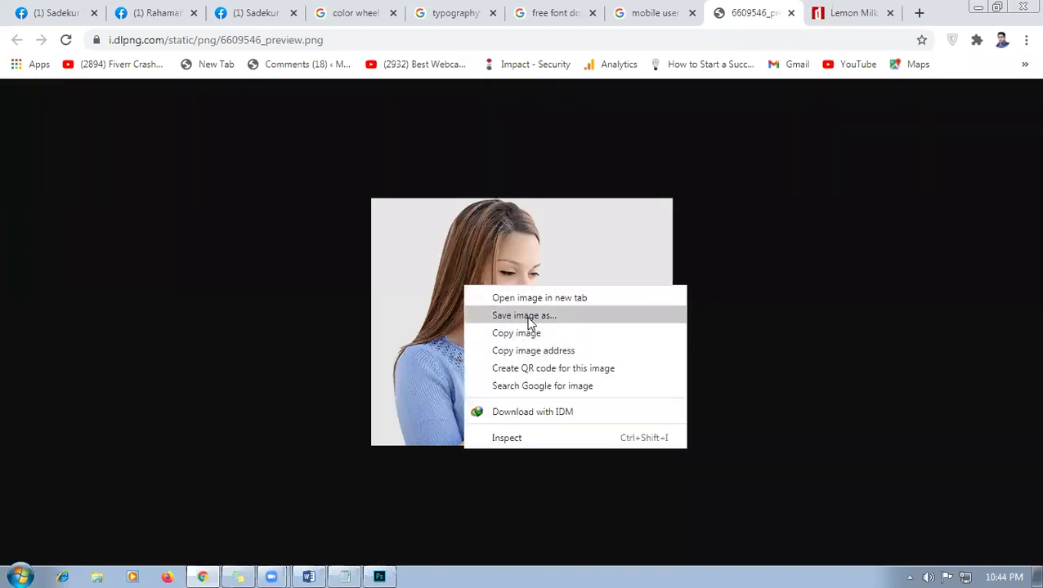
pyautogui.click(583, 331)
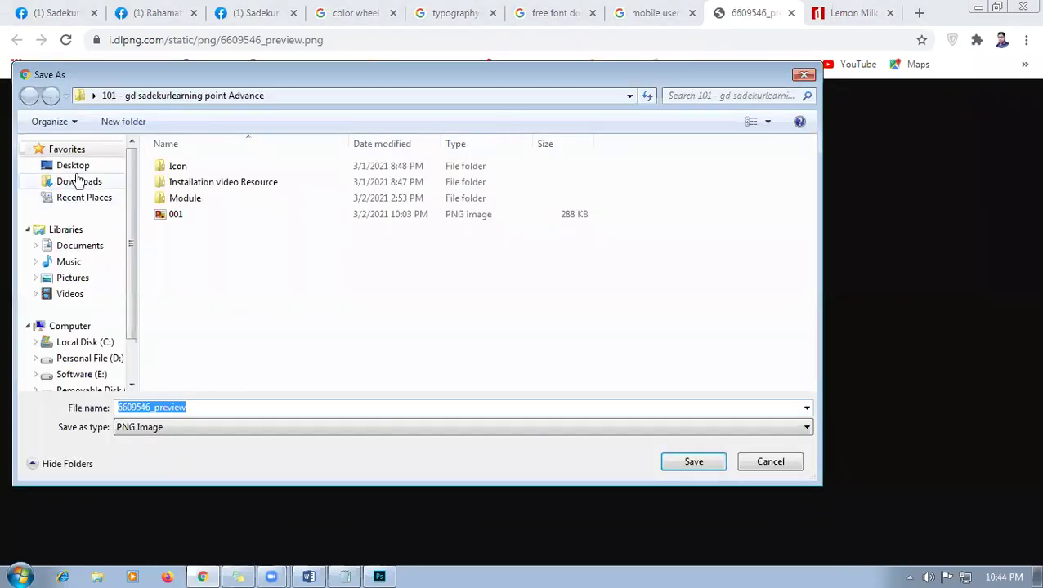
pyautogui.click(75, 167)
pyautogui.scroll(-3, 809, 253)
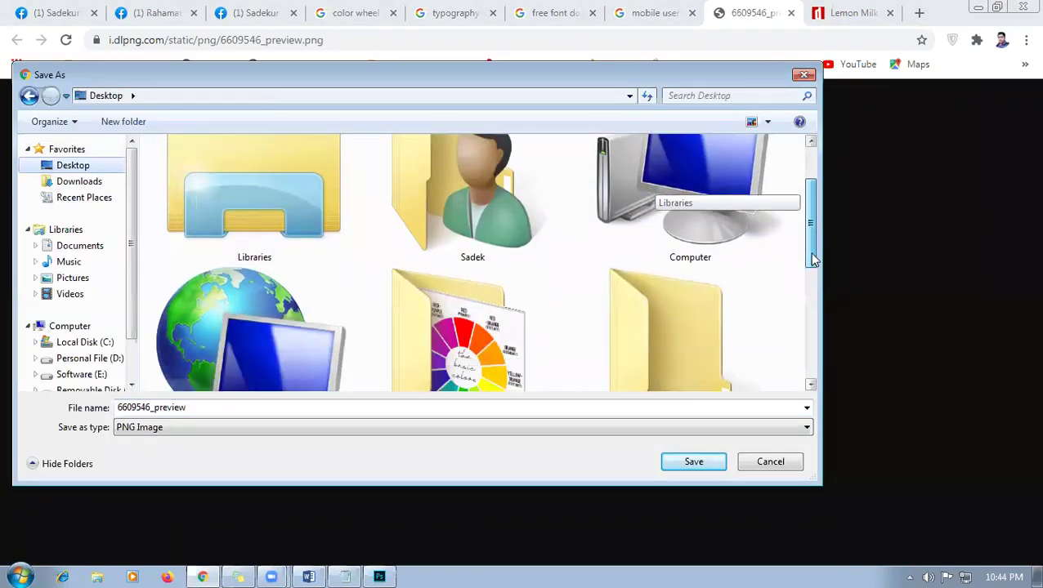
pyautogui.doubleClick(482, 194)
pyautogui.doubleClick(221, 409)
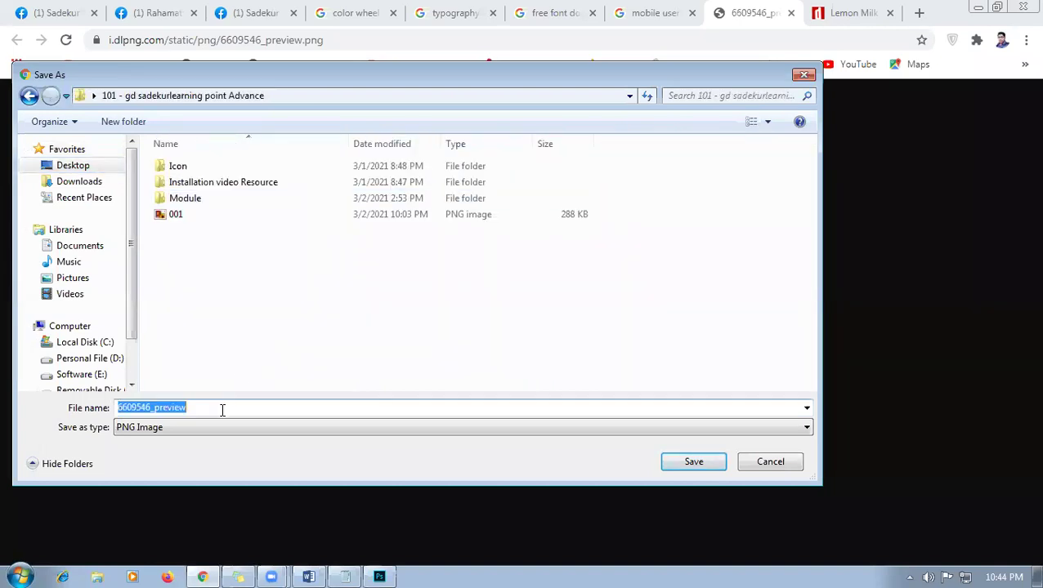
pyautogui.write('0002')
pyautogui.press('Return')
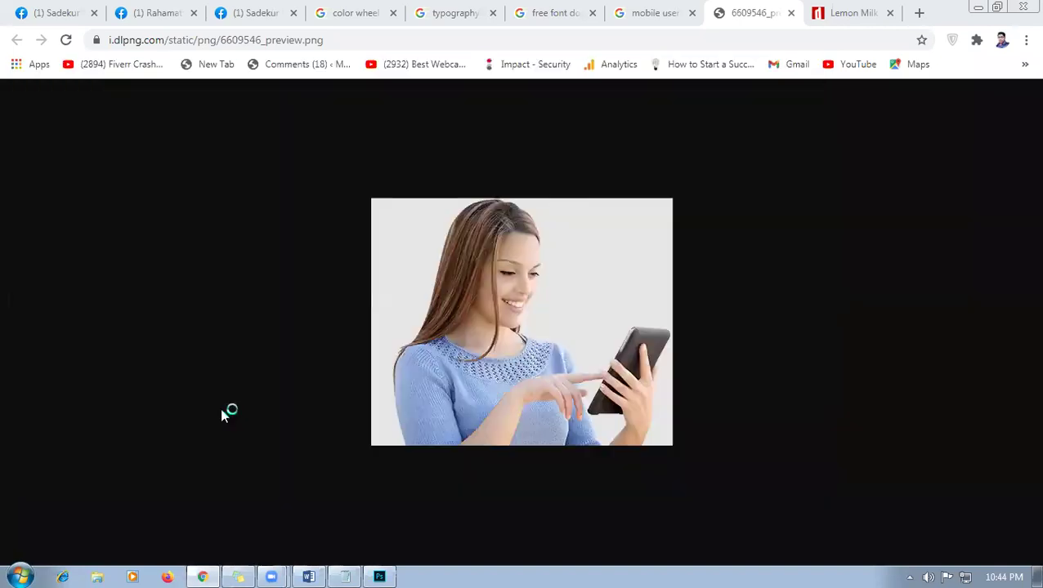
# - Switch to Photoshop and place image 0002 from the desktop's 101 course folder into the poster as a linked file
pyautogui.click(379, 576)
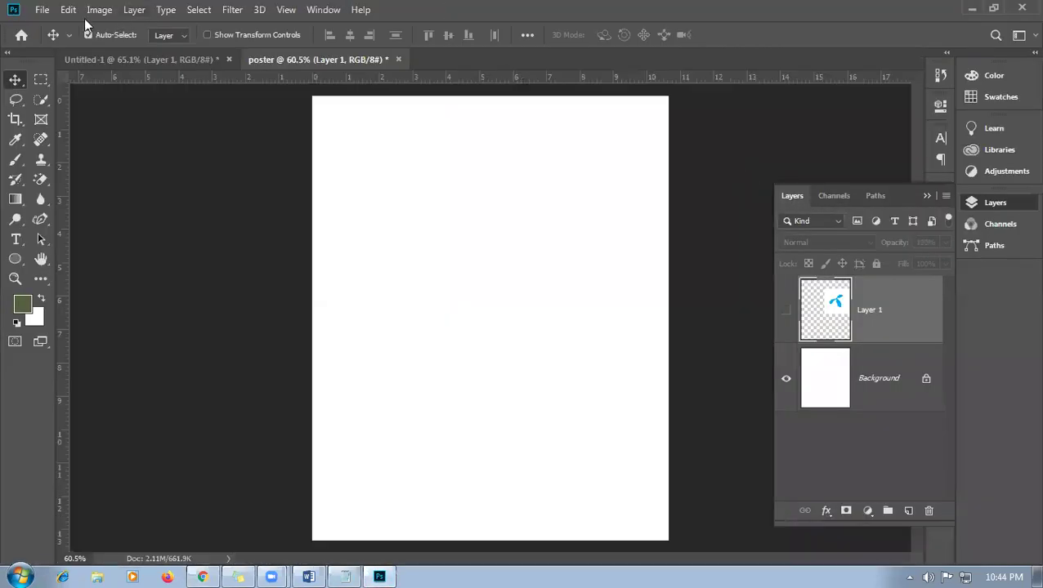
pyautogui.click(42, 9)
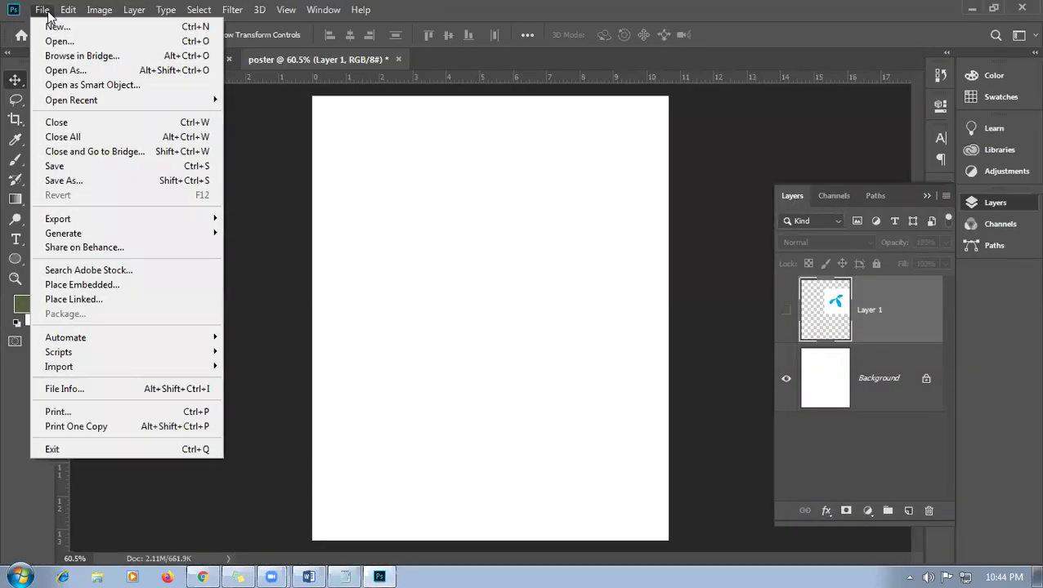
pyautogui.click(70, 308)
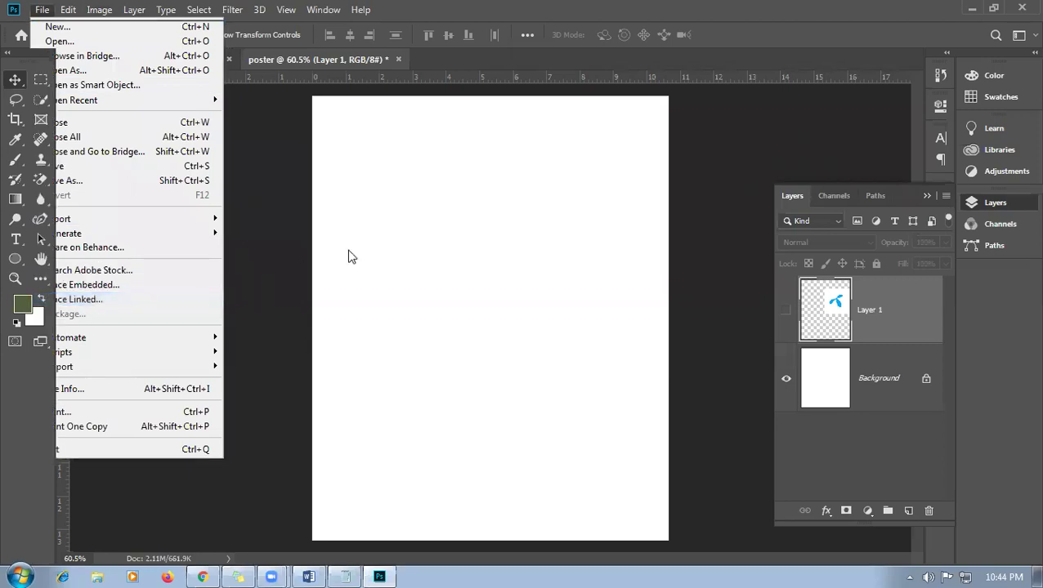
pyautogui.scroll(-5, 595, 115)
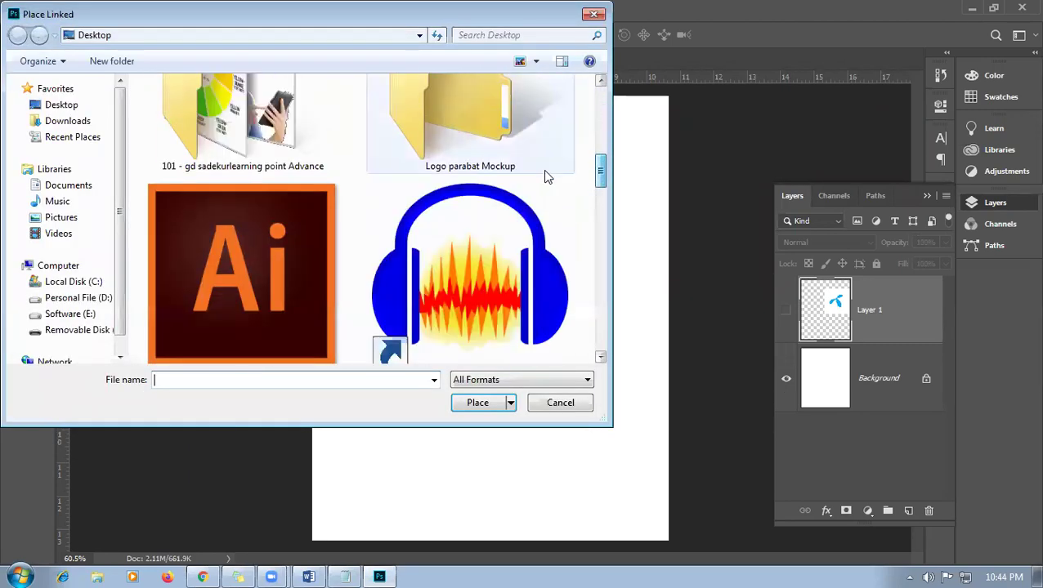
pyautogui.scroll(2, 242, 204)
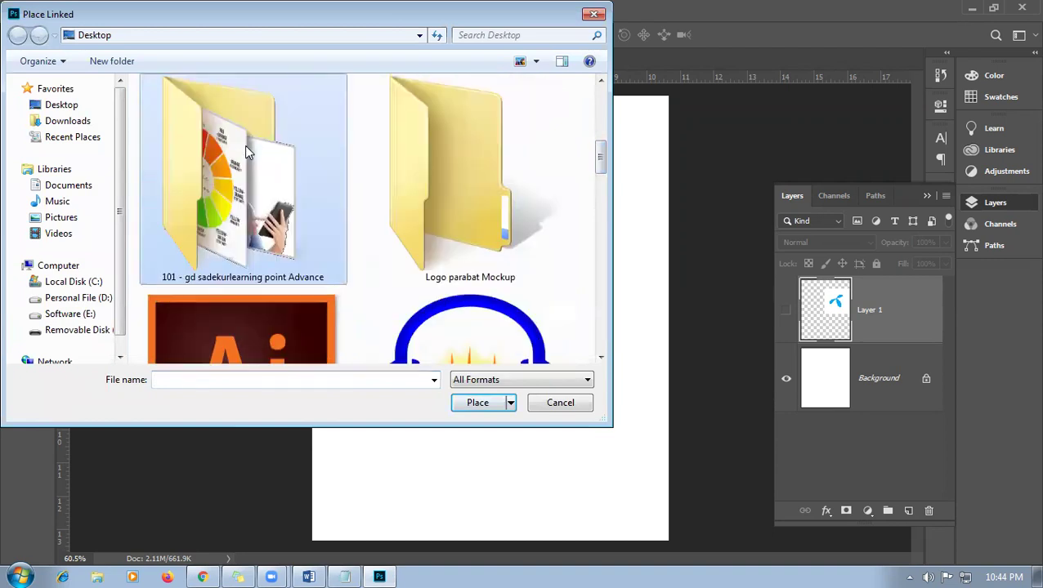
pyautogui.doubleClick(243, 188)
pyautogui.click(167, 172)
pyautogui.click(474, 404)
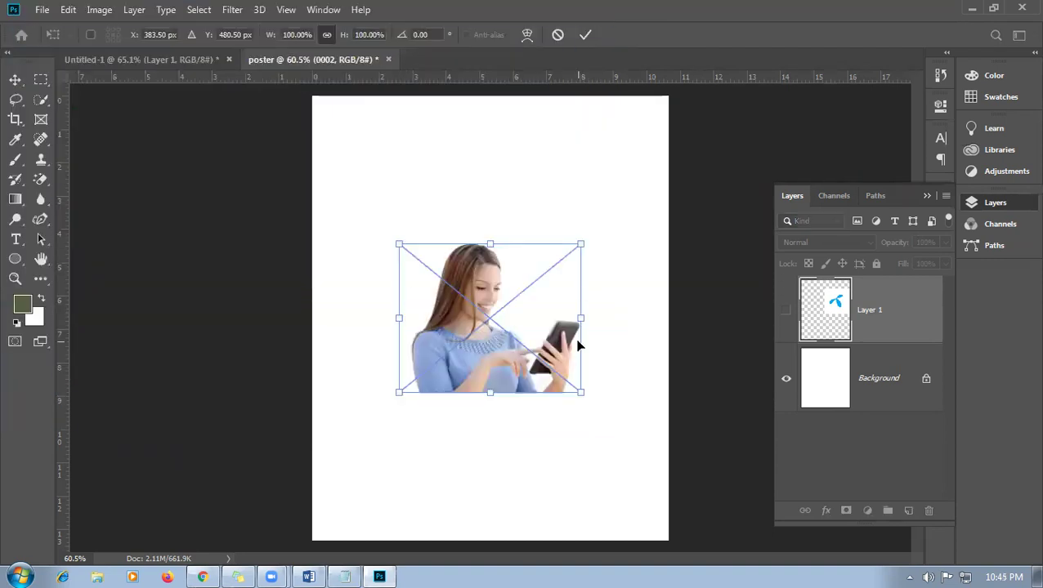
pyautogui.press('Return')
# - Enlarge the woman image to about 149% and fit it into the poster's lower-right corner
pyautogui.hotkey('ctrl', '-')
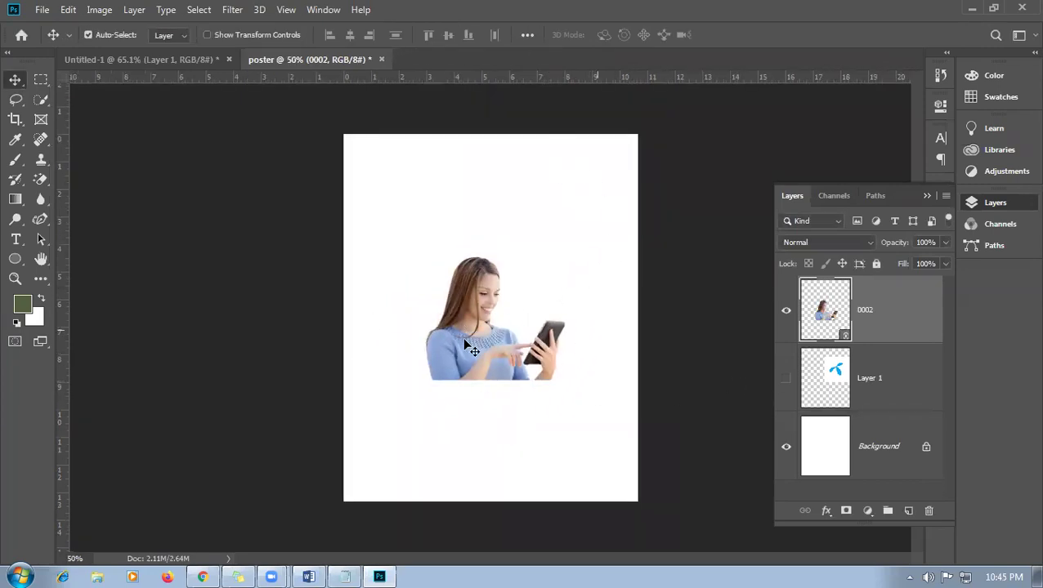
pyautogui.moveTo(501, 374); pyautogui.dragTo(533, 454)
pyautogui.hotkey('ctrl', '+')
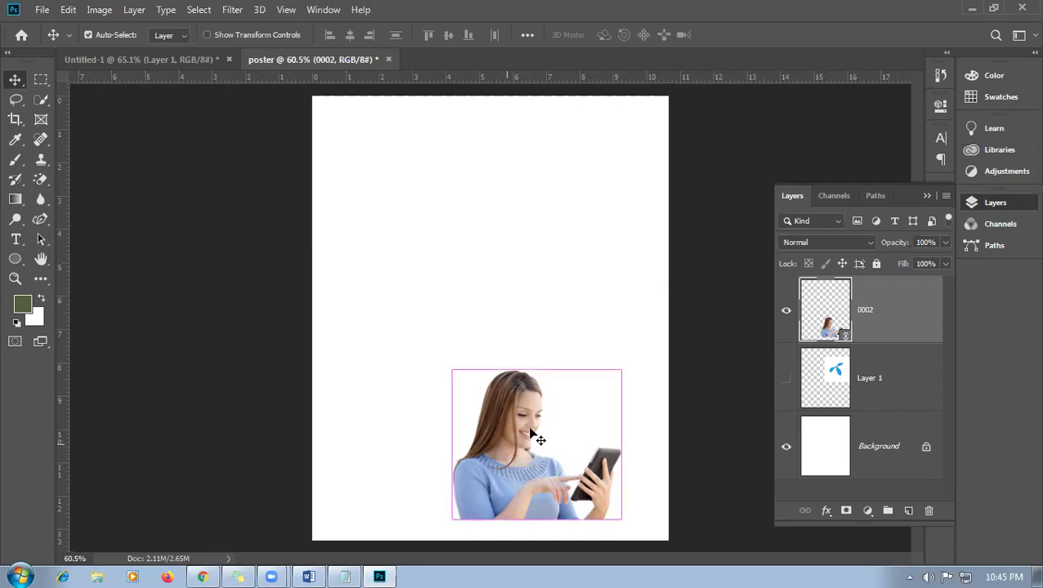
pyautogui.hotkey('ctrl', 't')
pyautogui.moveTo(416, 317); pyautogui.dragTo(384, 274)
pyautogui.moveTo(479, 365); pyautogui.dragTo(509, 383)
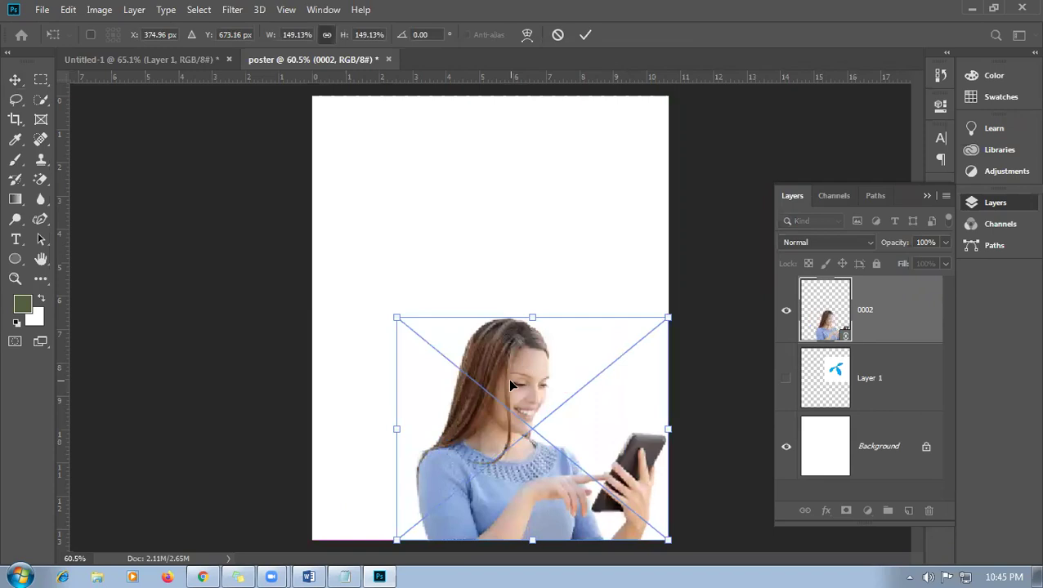
pyautogui.press('Return')
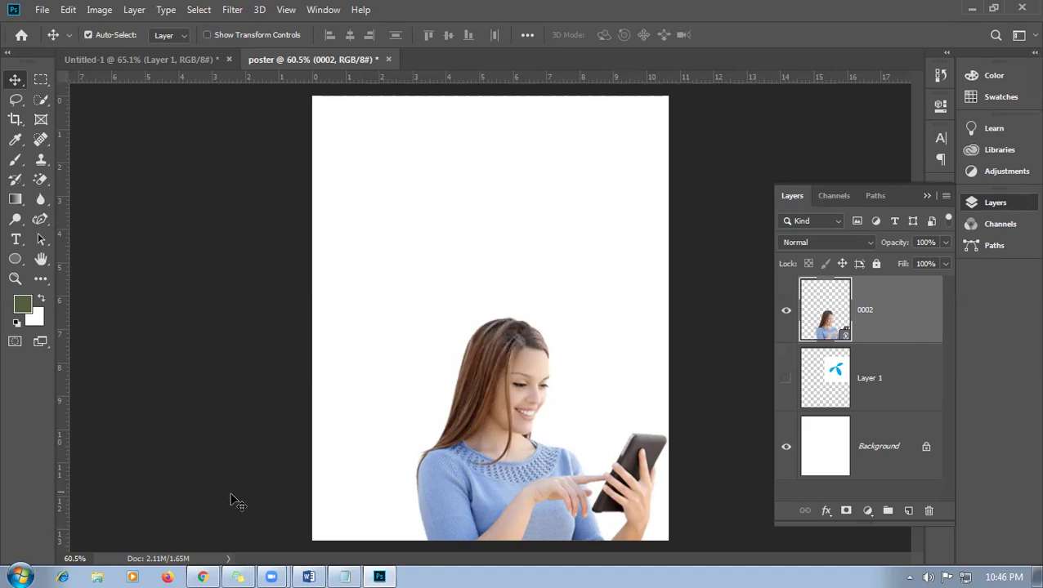
# - Switch to the sticky note with the banner text and copy the line Grameenphone
pyautogui.click(344, 576)
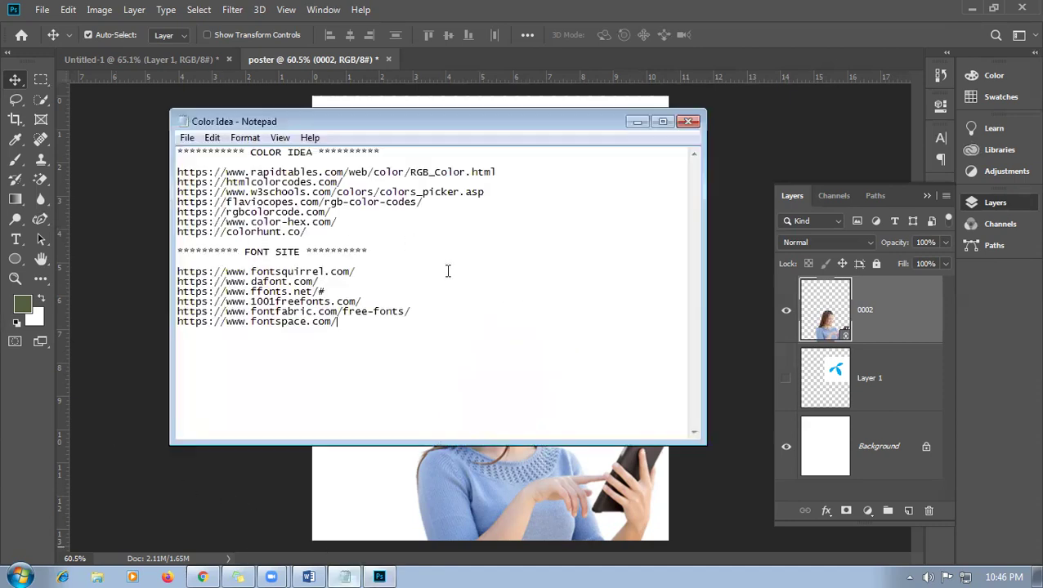
pyautogui.click(637, 121)
pyautogui.click(237, 577)
pyautogui.moveTo(549, 379); pyautogui.dragTo(423, 354)
pyautogui.click(650, 352)
pyautogui.moveTo(581, 337); pyautogui.dragTo(369, 336)
pyautogui.hotkey('ctrl', 'c')
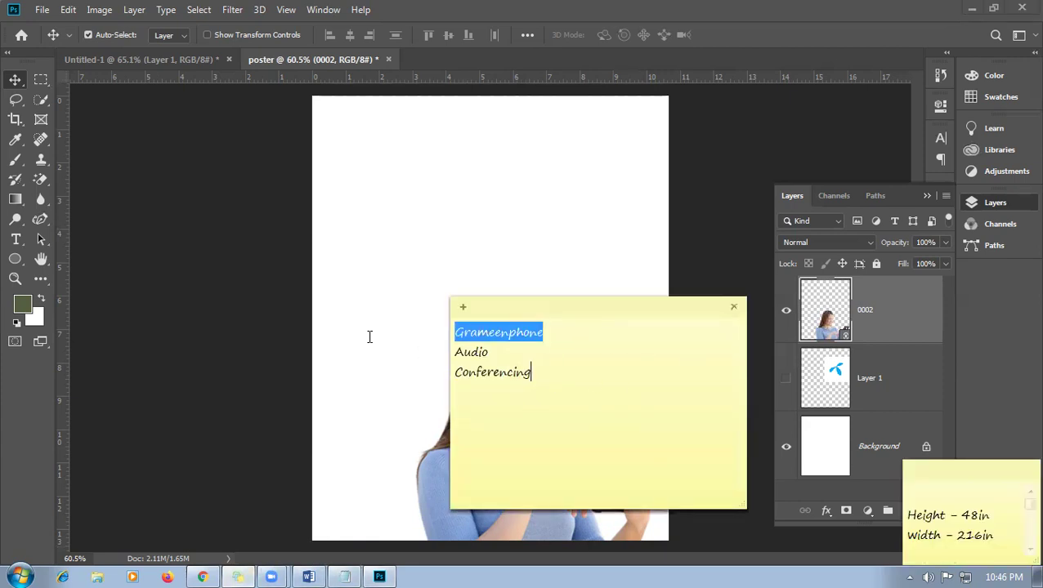
# - Add a 72 pt text layer above the woman image in the poster and paste Grameenphone into it
pyautogui.click(14, 85)
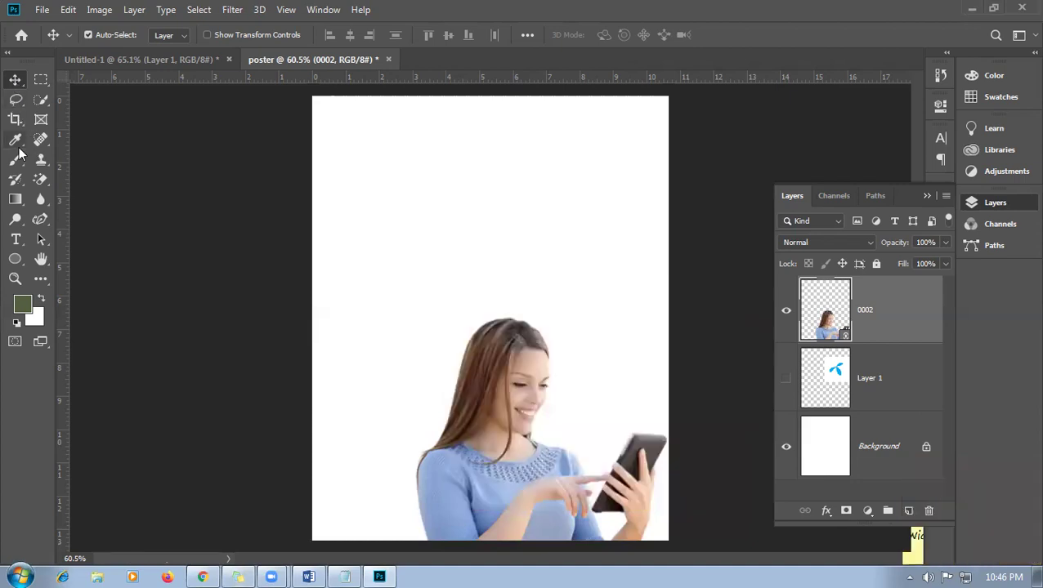
pyautogui.click(16, 238)
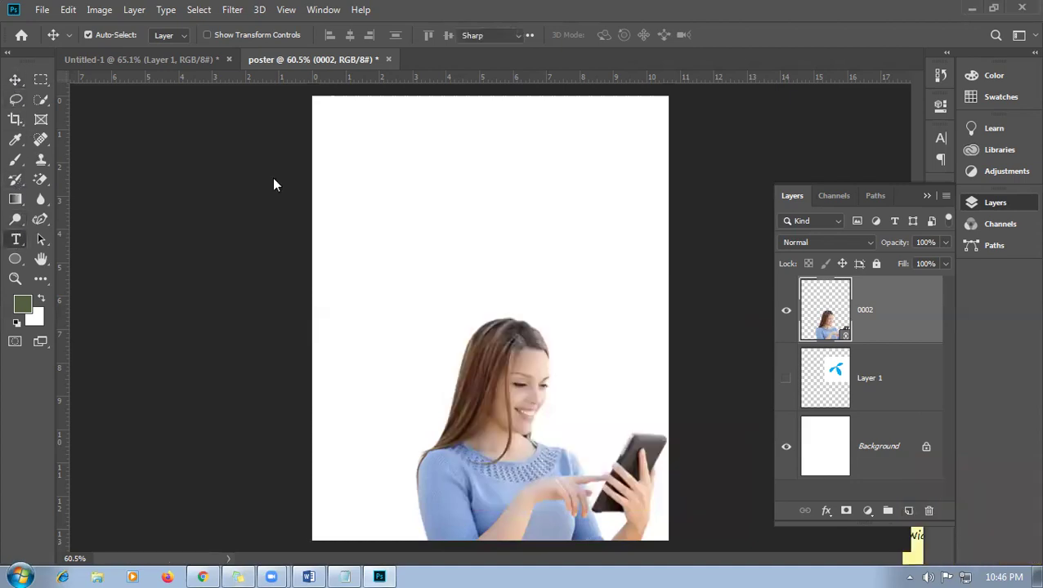
pyautogui.click(339, 265)
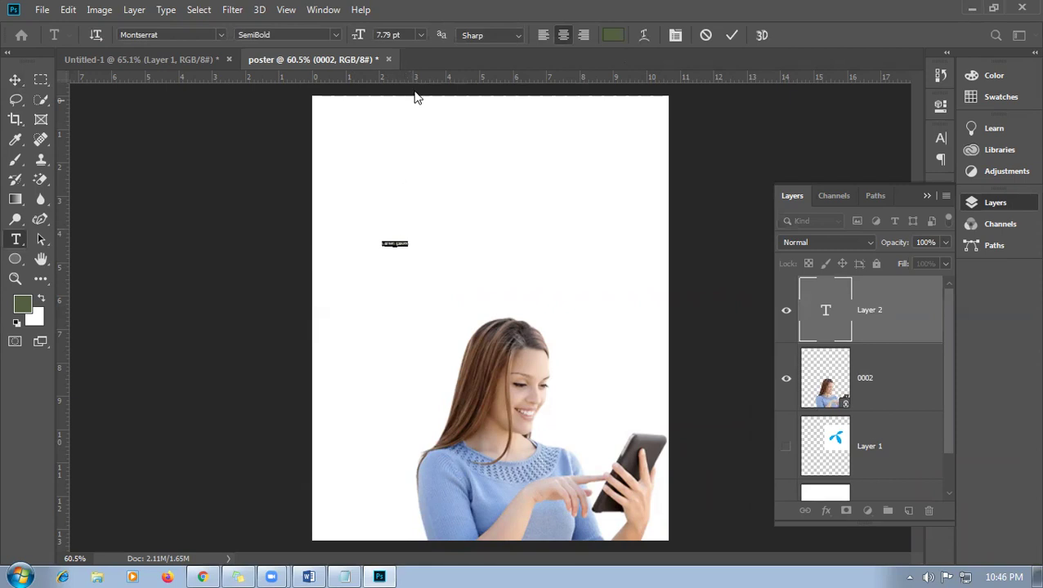
pyautogui.click(420, 35)
pyautogui.click(405, 230)
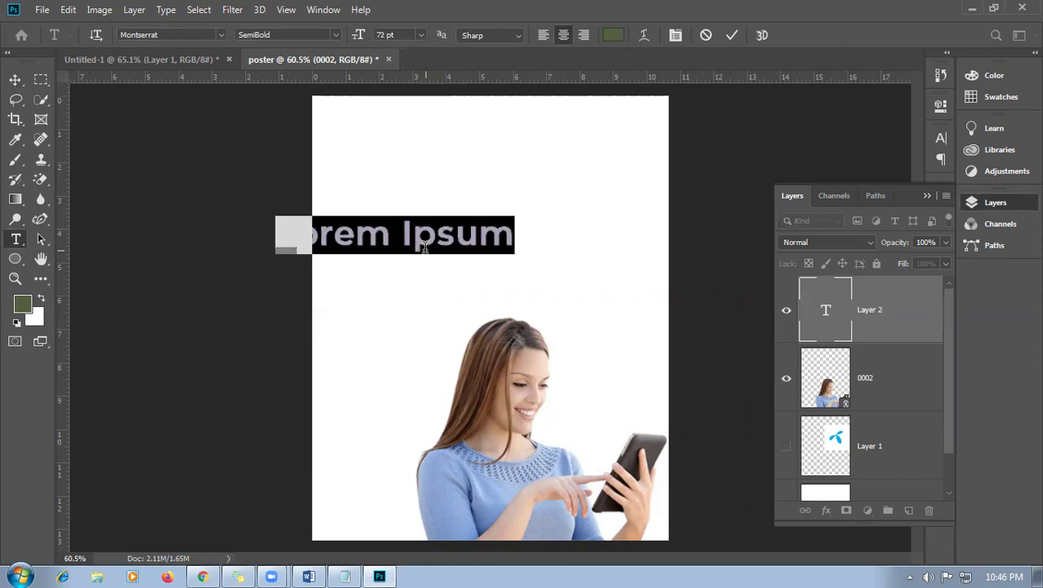
pyautogui.moveTo(572, 291); pyautogui.dragTo(609, 286)
pyautogui.hotkey('ctrl', 'v')
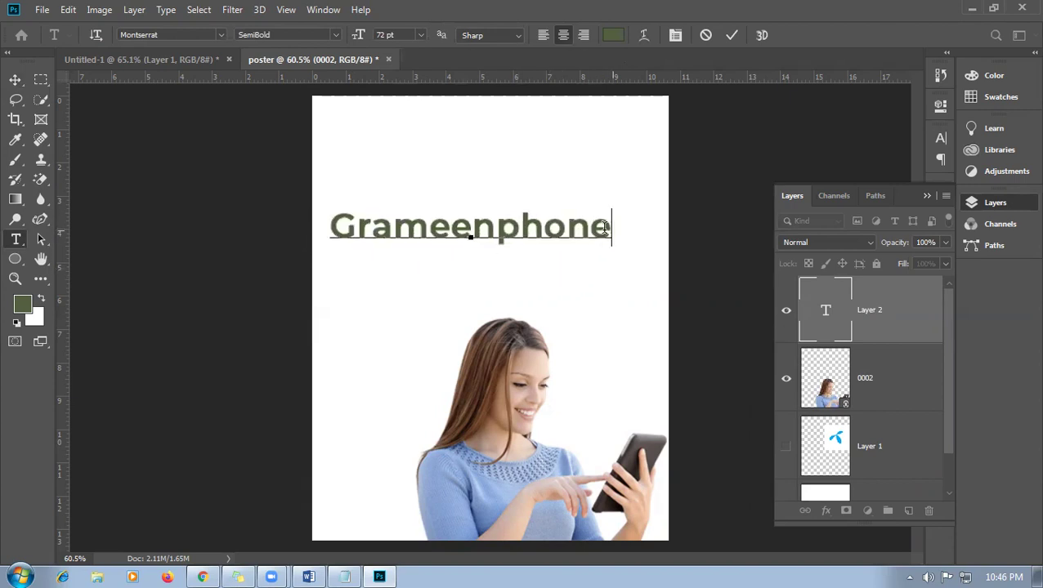
# - Set the Grameenphone text's font to Bebas Regular
pyautogui.hotkey('ctrl', 'a')
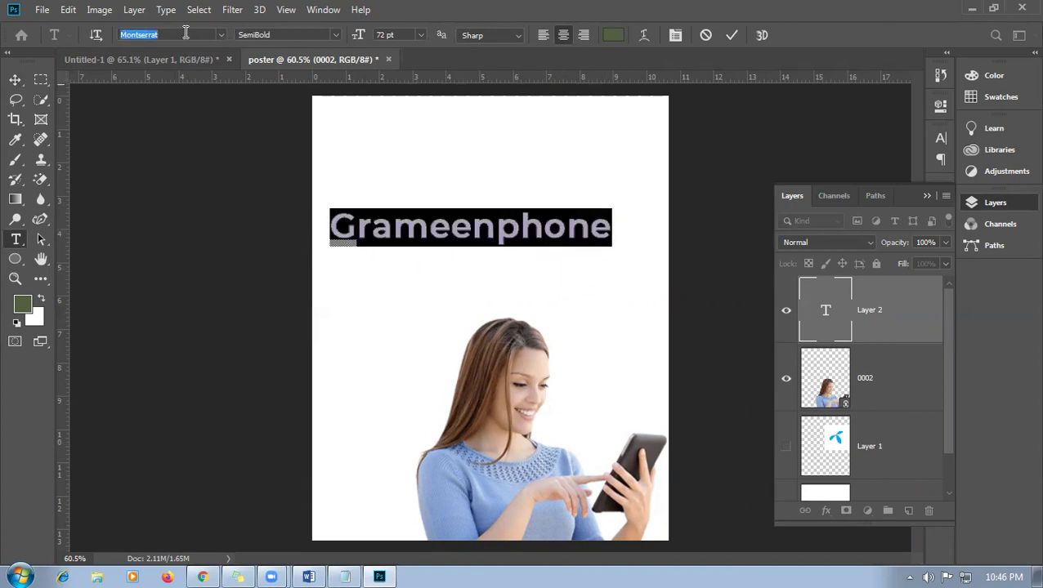
pyautogui.click(186, 34)
pyautogui.write('bebas')
pyautogui.press('Escape')
pyautogui.click(423, 228)
pyautogui.doubleClick(358, 224)
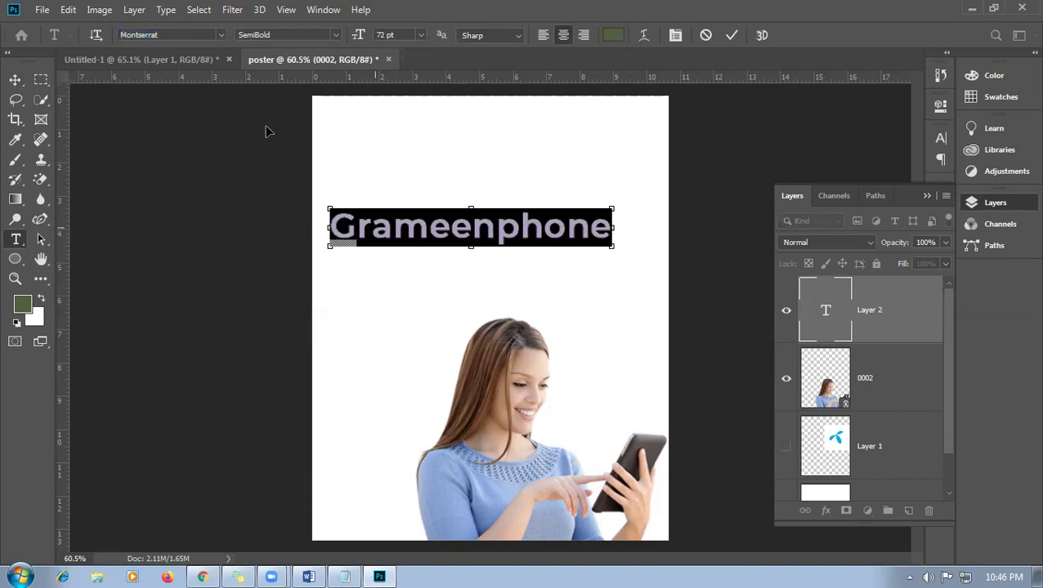
pyautogui.click(183, 35)
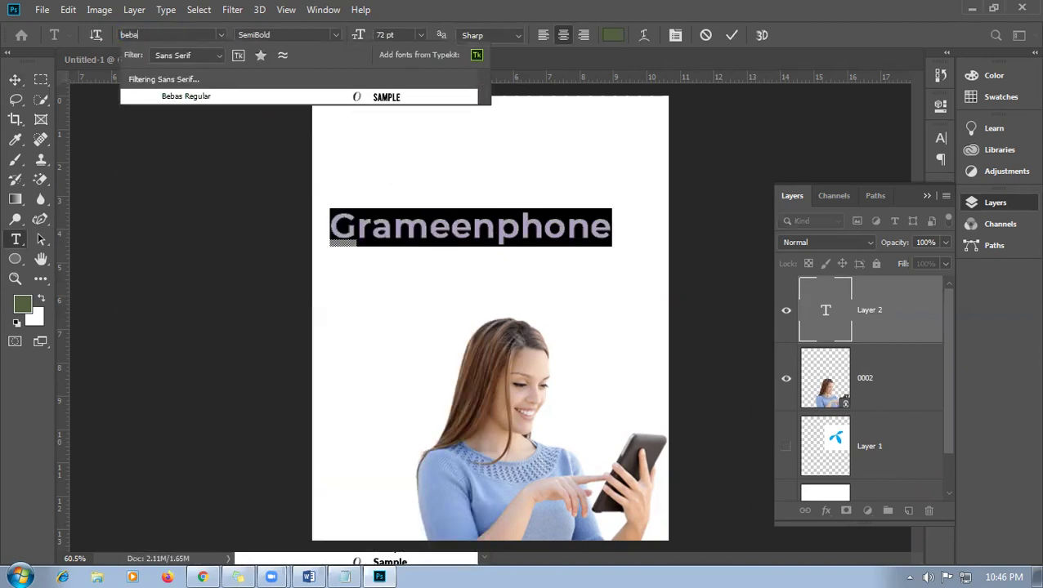
pyautogui.click(173, 34)
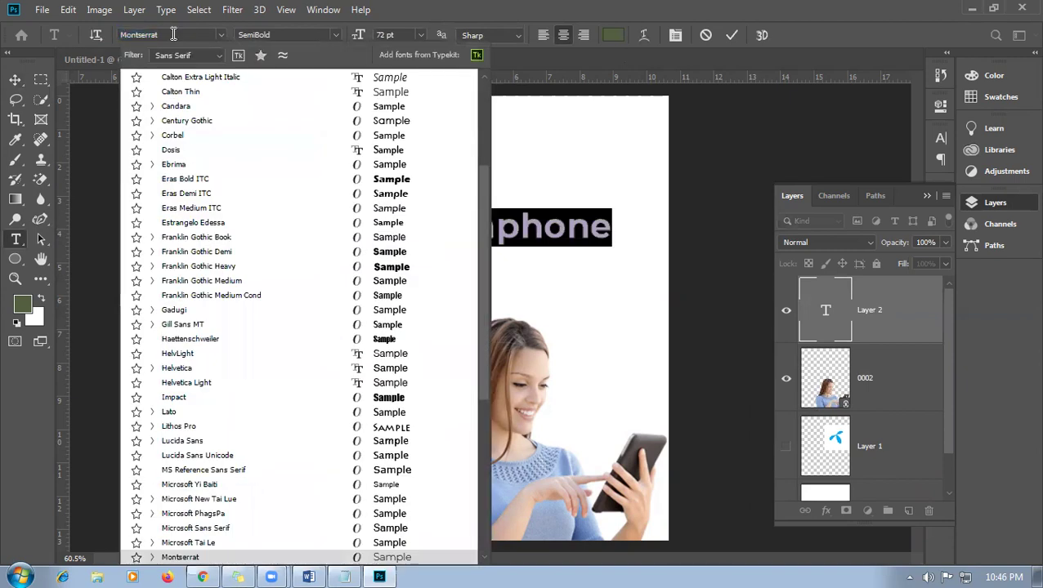
pyautogui.write('bea')
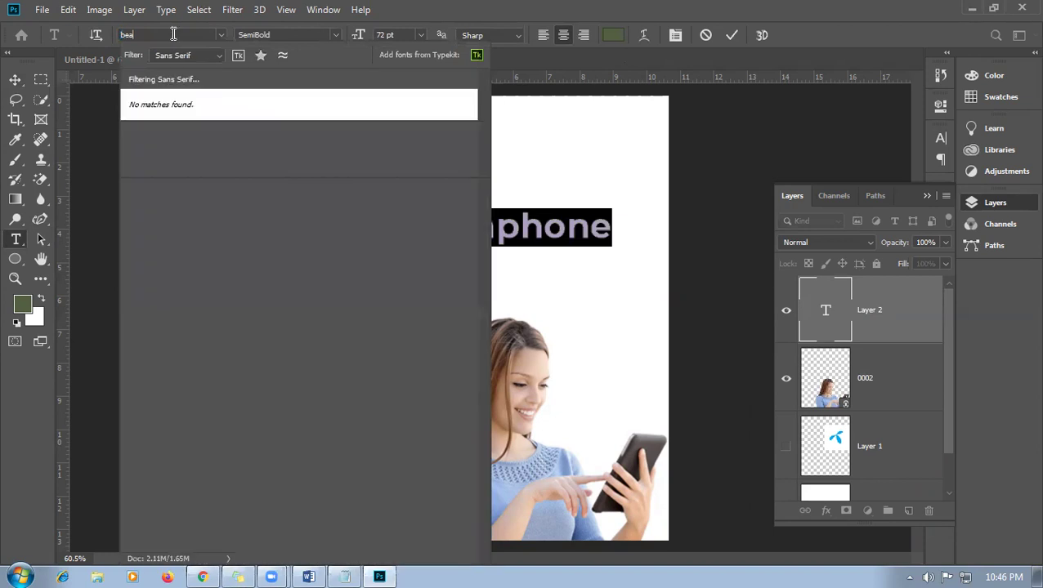
pyautogui.press('BackSpace')
pyautogui.write('ba')
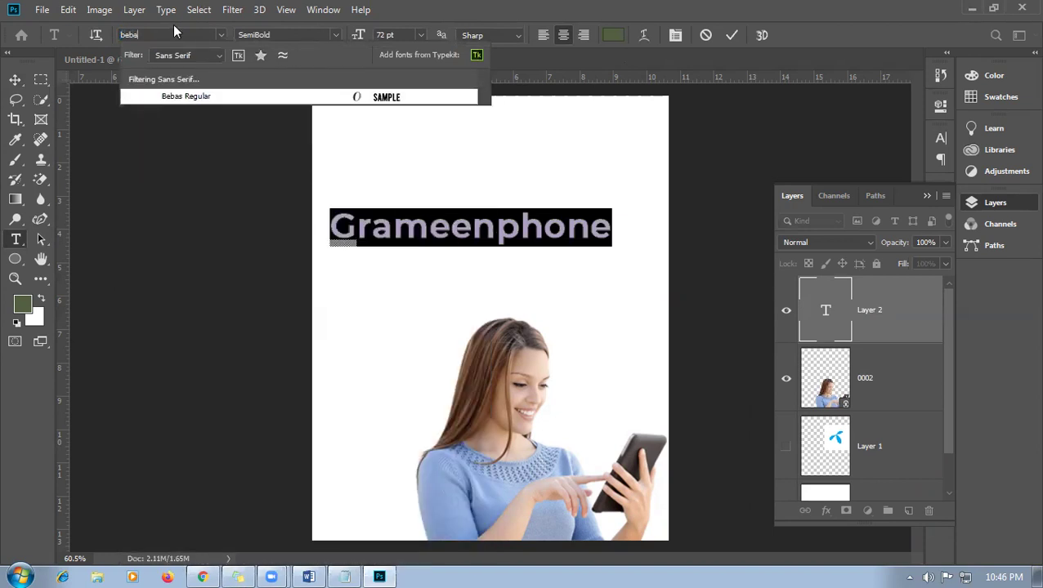
pyautogui.click(216, 100)
pyautogui.click(519, 226)
# - Try the Roboto Bold font on the Grameenphone text
pyautogui.moveTo(550, 232); pyautogui.dragTo(370, 230)
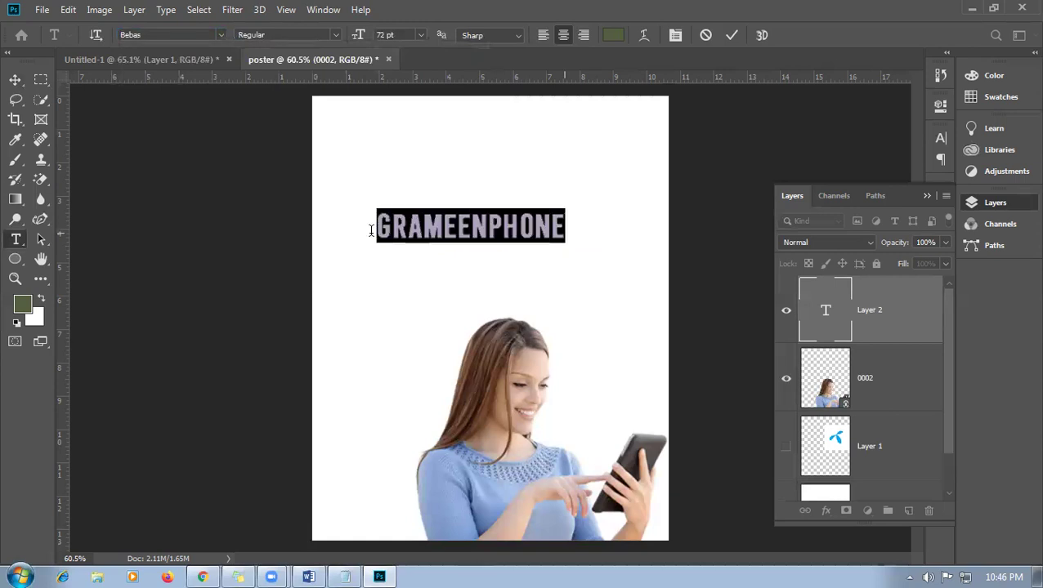
pyautogui.click(170, 36)
pyautogui.click(221, 35)
pyautogui.scroll(-10, 306, 316)
pyautogui.press('Escape')
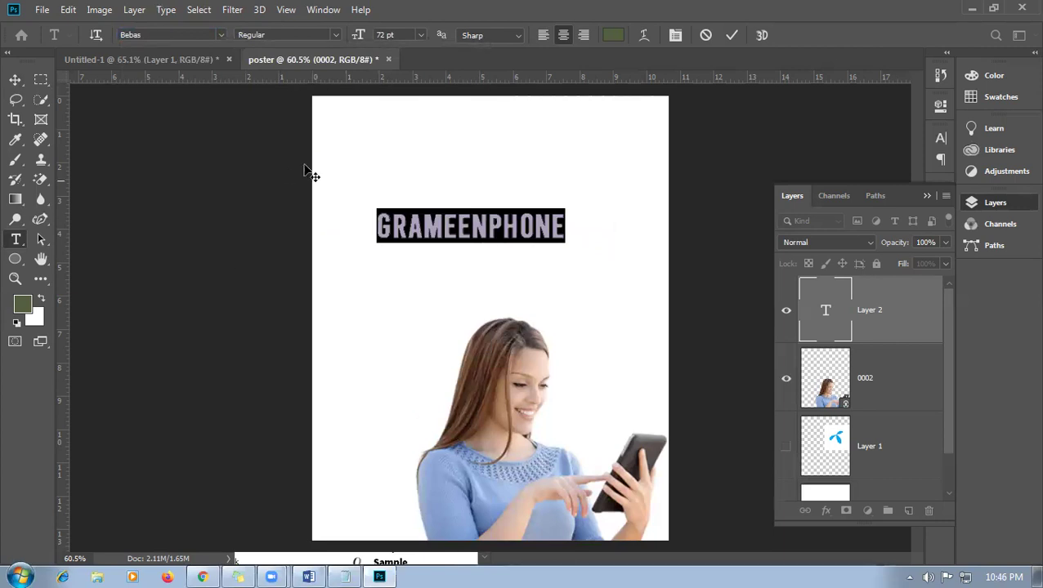
pyautogui.write('robot')
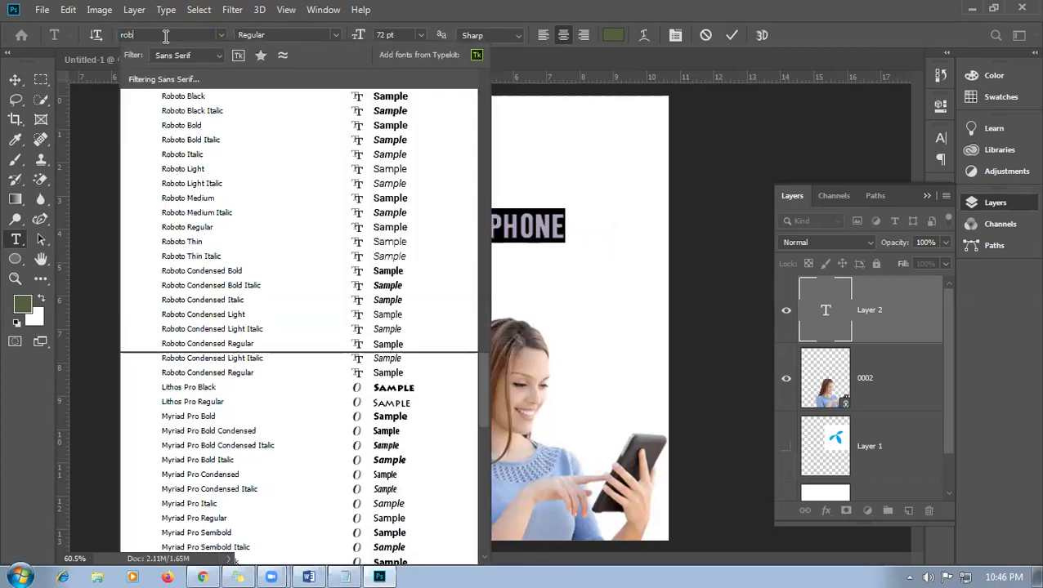
pyautogui.click(204, 127)
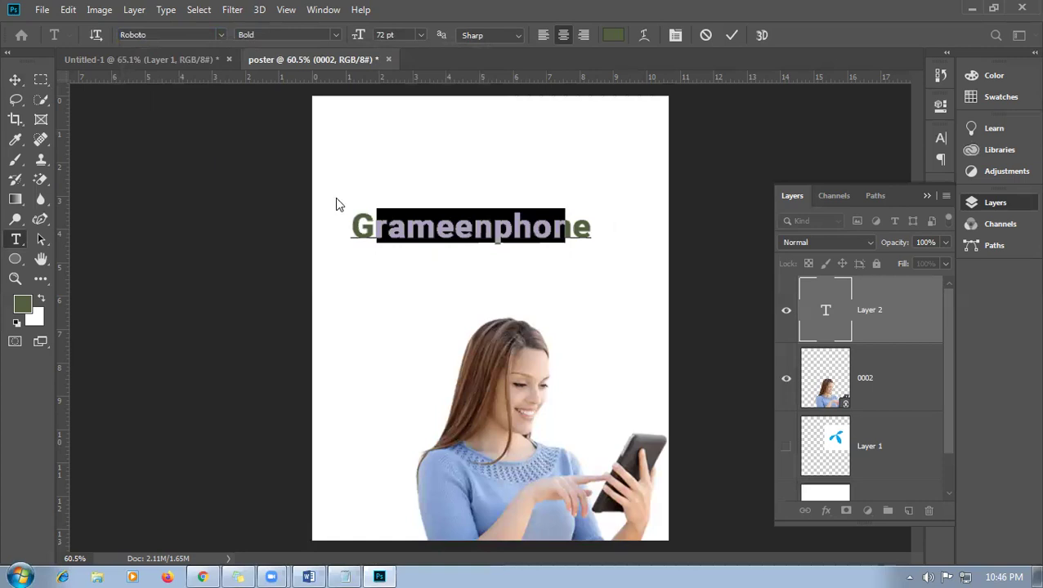
pyautogui.click(494, 221)
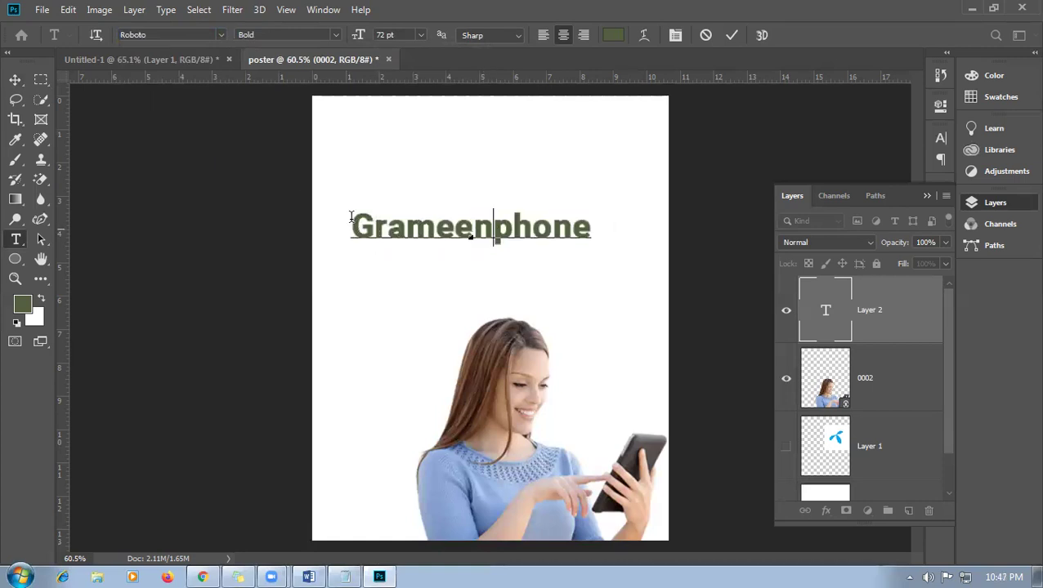
# - Apply the Bebas Regular font to the whole Grameenphone text and commit the edit
pyautogui.hotkey('ctrl', 'a')
pyautogui.click(175, 35)
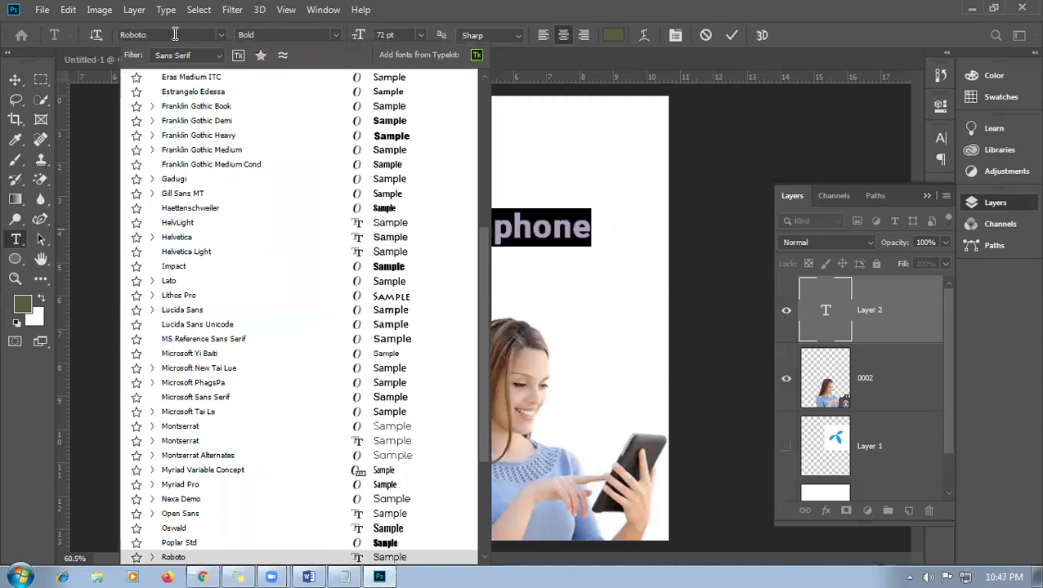
pyautogui.click(174, 34)
pyautogui.write('bebas')
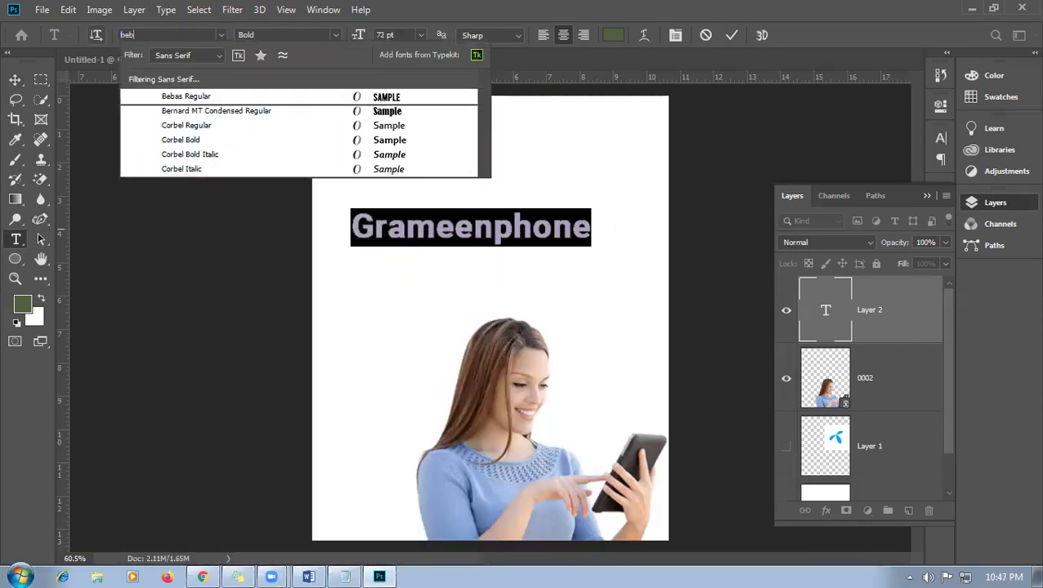
pyautogui.click(200, 98)
pyautogui.hotkey('ctrl', 'Return')
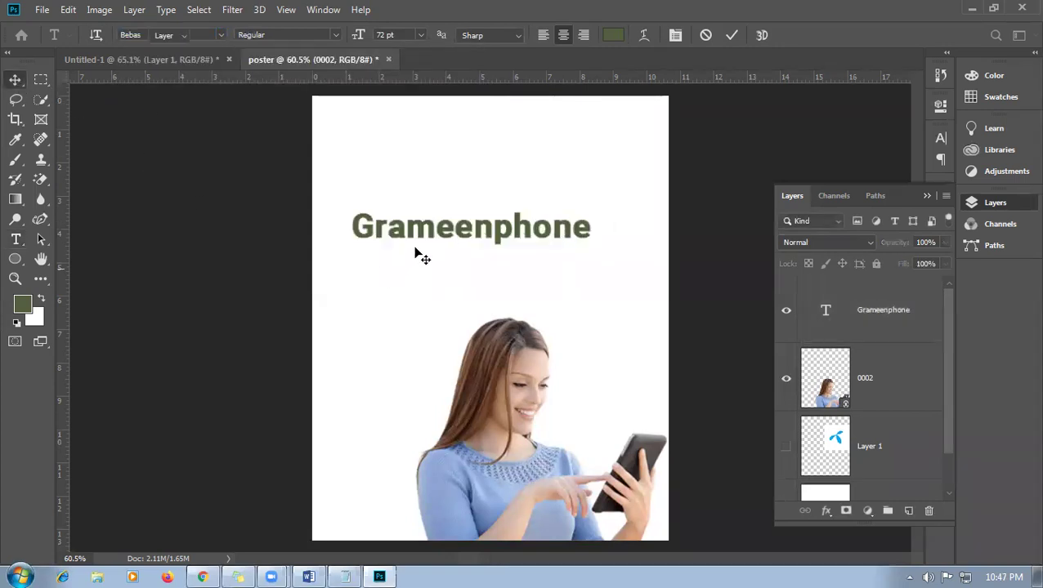
pyautogui.doubleClick(426, 229)
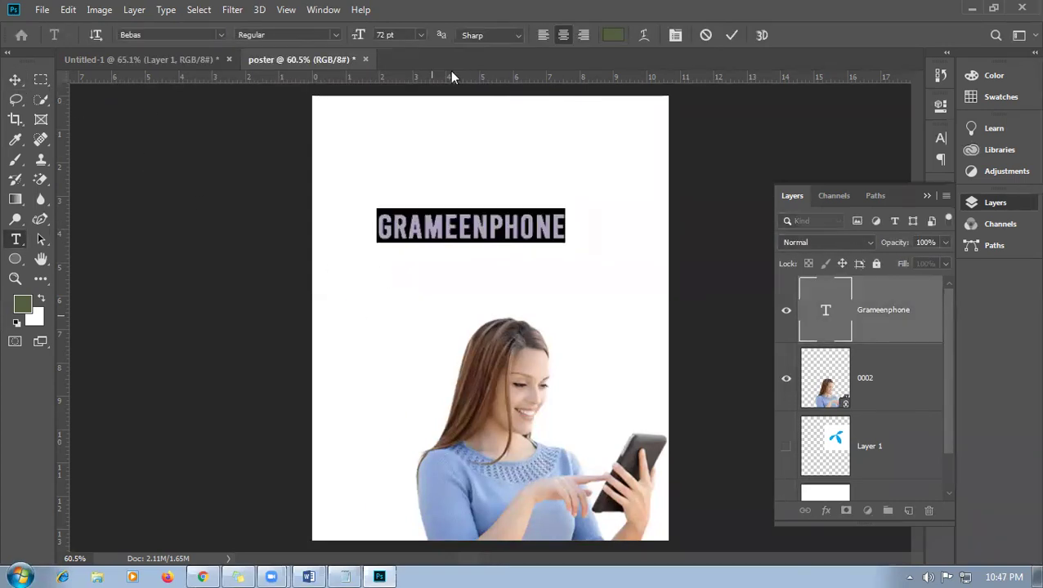
pyautogui.hotkey('ctrl', 'h')
pyautogui.hotkey('ctrl', 'Return')
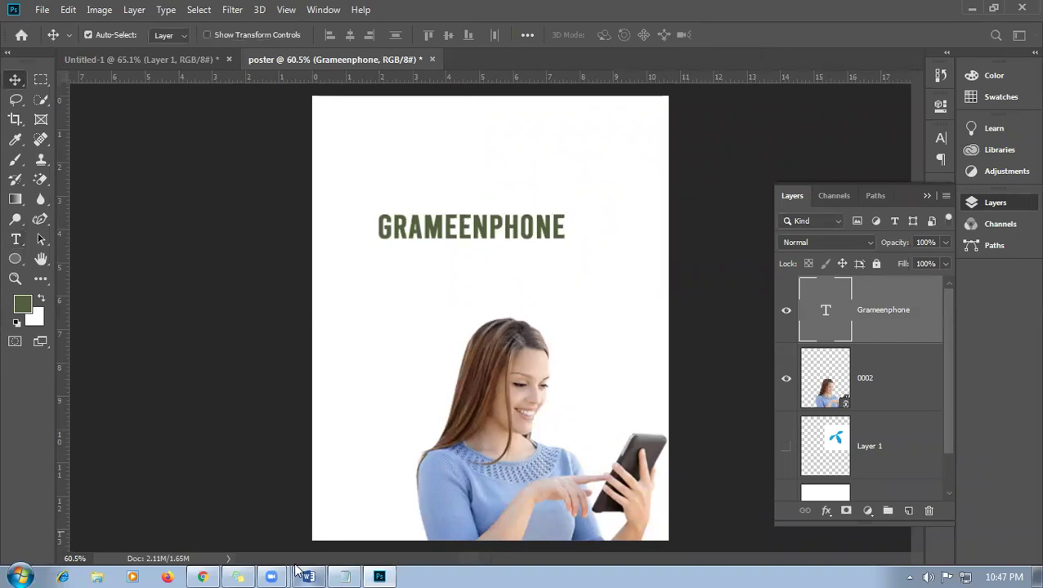
# - Switch to the sticky note with the banner text and copy the line Audio
pyautogui.click(237, 577)
pyautogui.click(554, 376)
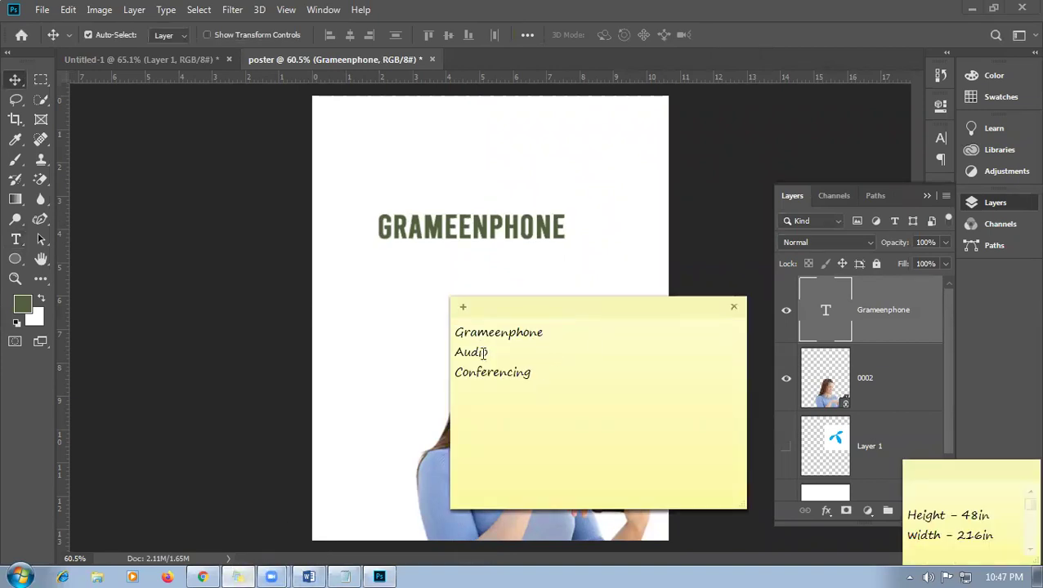
pyautogui.moveTo(485, 354); pyautogui.dragTo(398, 360)
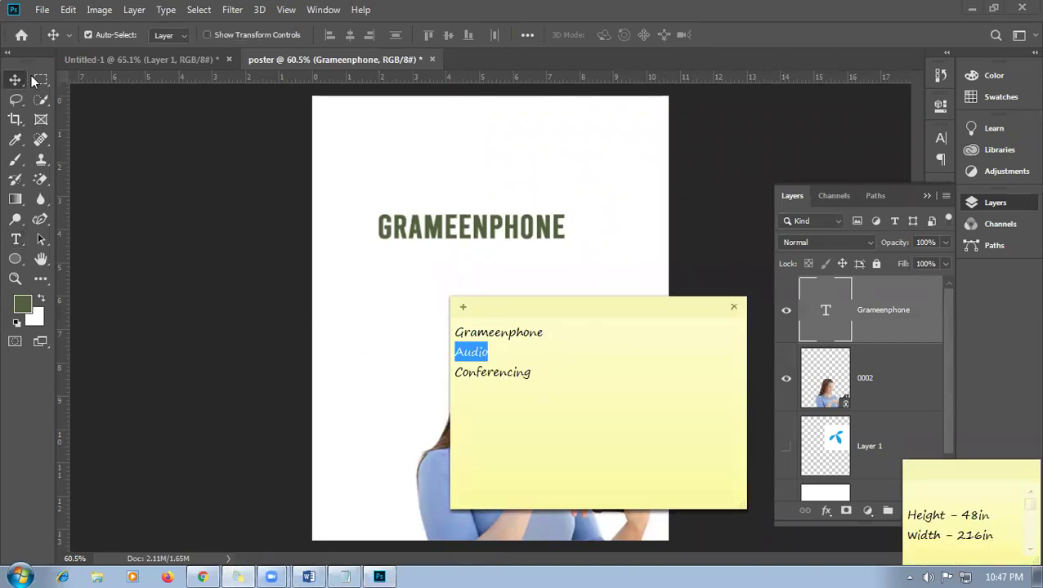
# - Return to the poster, duplicate the Grameenphone text directly below itself and replace the copy's wording with Audio
pyautogui.click(6, 88)
pyautogui.moveTo(451, 232); pyautogui.dragTo(429, 276)
pyautogui.press('t')
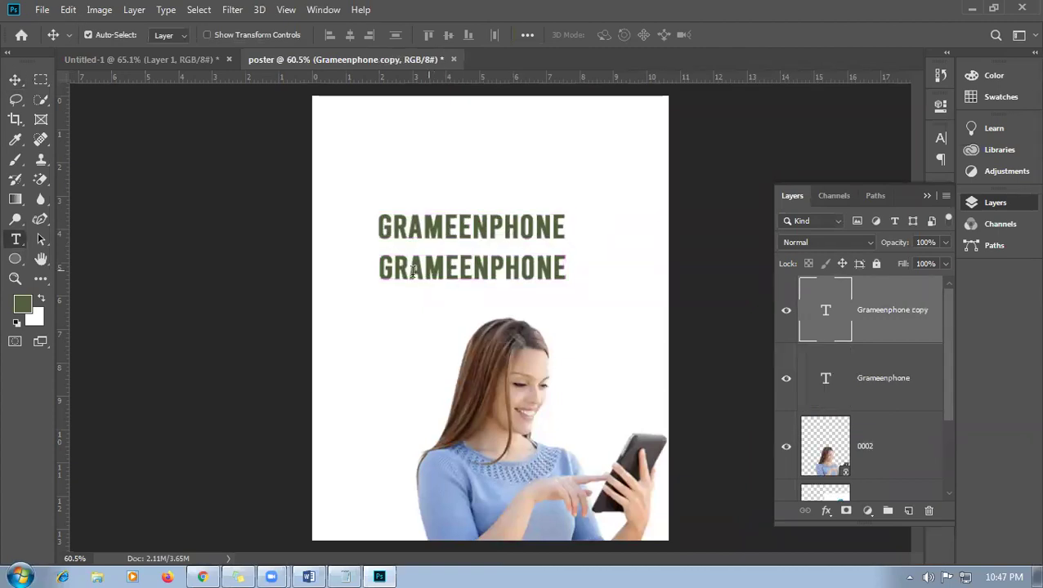
pyautogui.doubleClick(408, 273)
pyautogui.write('AUDIO')
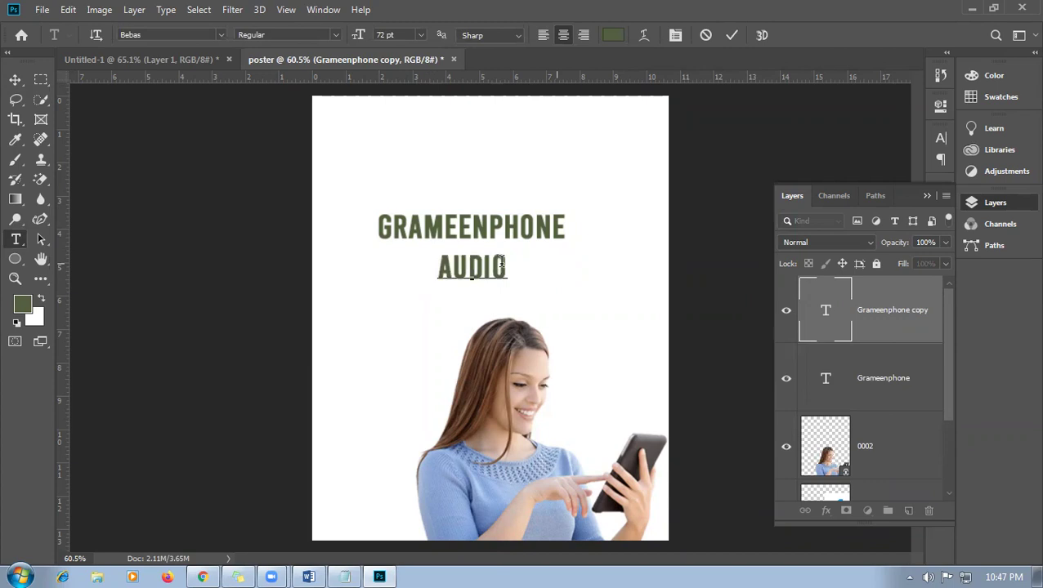
# - Duplicate the Audio text below the other lines and replace the copy's wording with Conferencing from the sticky note
pyautogui.click(15, 79)
pyautogui.moveTo(480, 273); pyautogui.dragTo(415, 323)
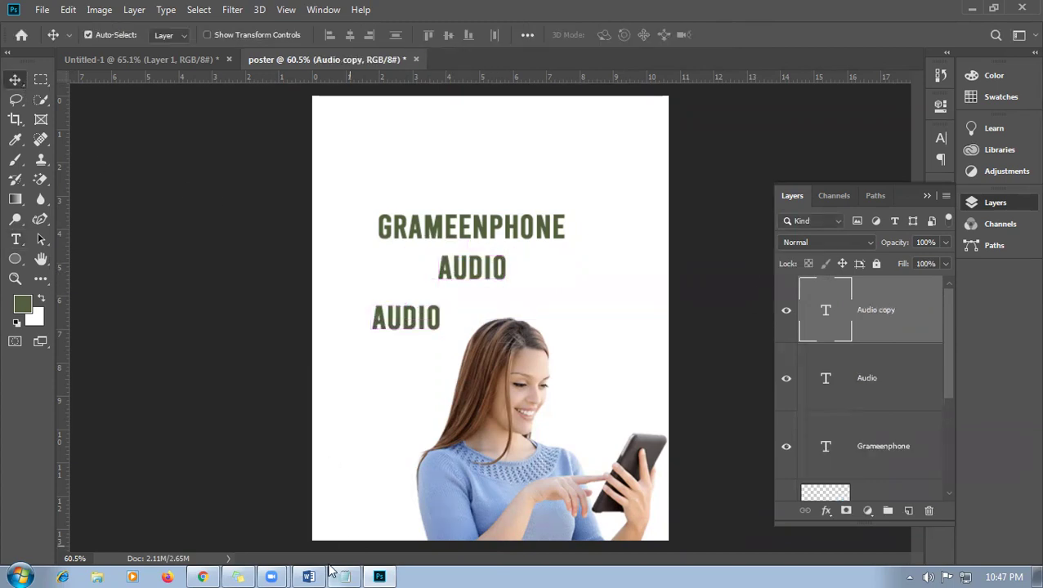
pyautogui.click(237, 577)
pyautogui.moveTo(535, 375); pyautogui.dragTo(413, 382)
pyautogui.hotkey('ctrl', 'c')
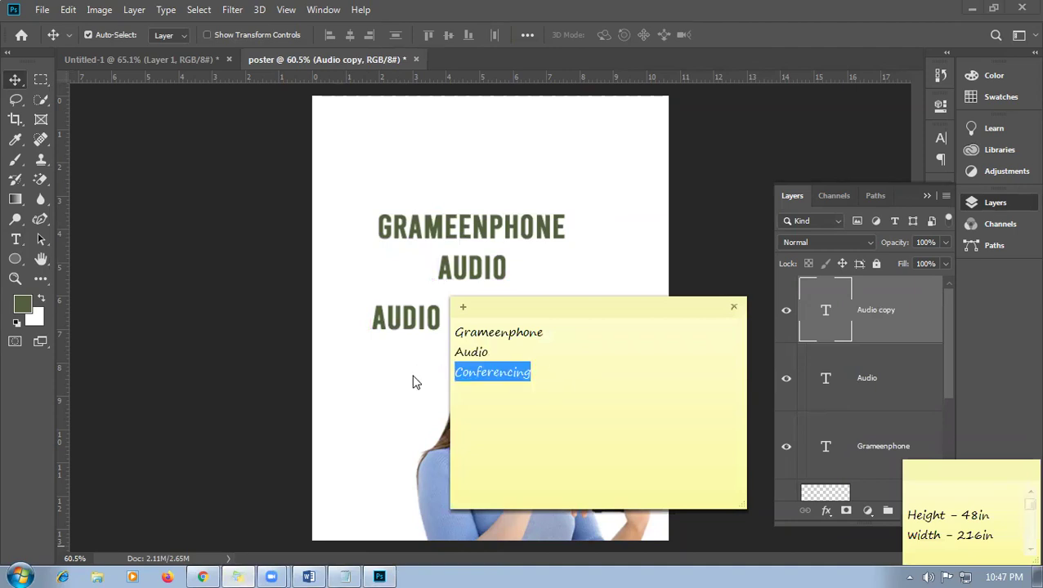
pyautogui.click(400, 298)
pyautogui.doubleClick(407, 318)
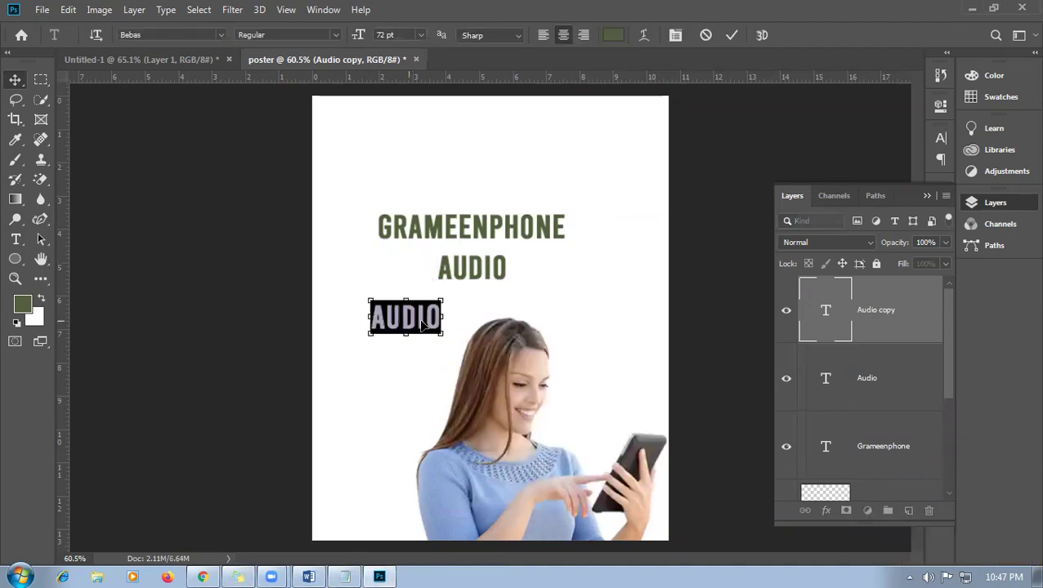
pyautogui.hotkey('ctrl', 'v')
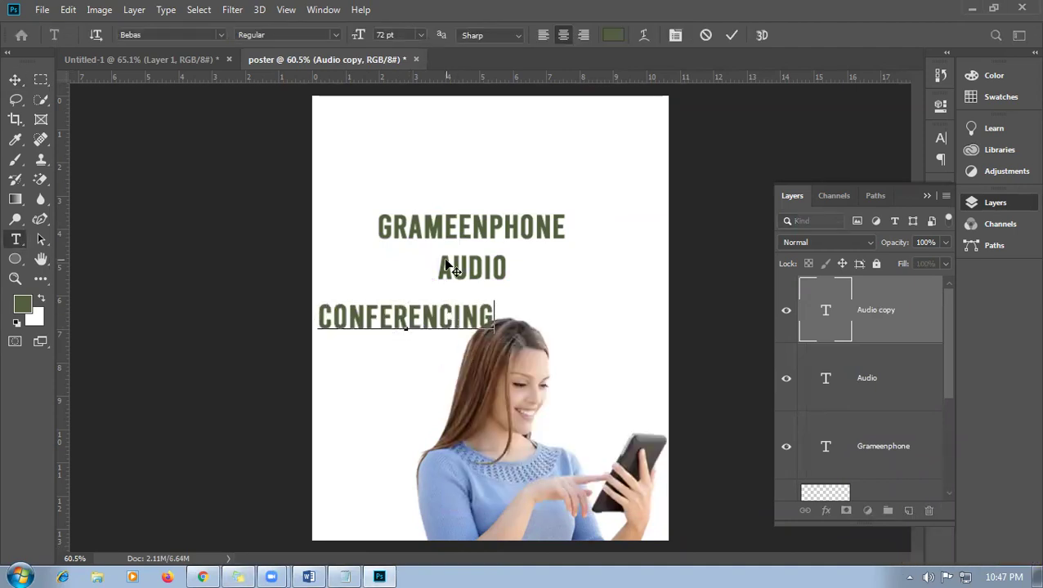
# - Move the Grameenphone, Audio and Conferencing lines into a compact stack in the poster's upper area, above the woman
pyautogui.click(15, 79)
pyautogui.moveTo(437, 228); pyautogui.dragTo(402, 175)
pyautogui.moveTo(463, 260); pyautogui.dragTo(446, 279)
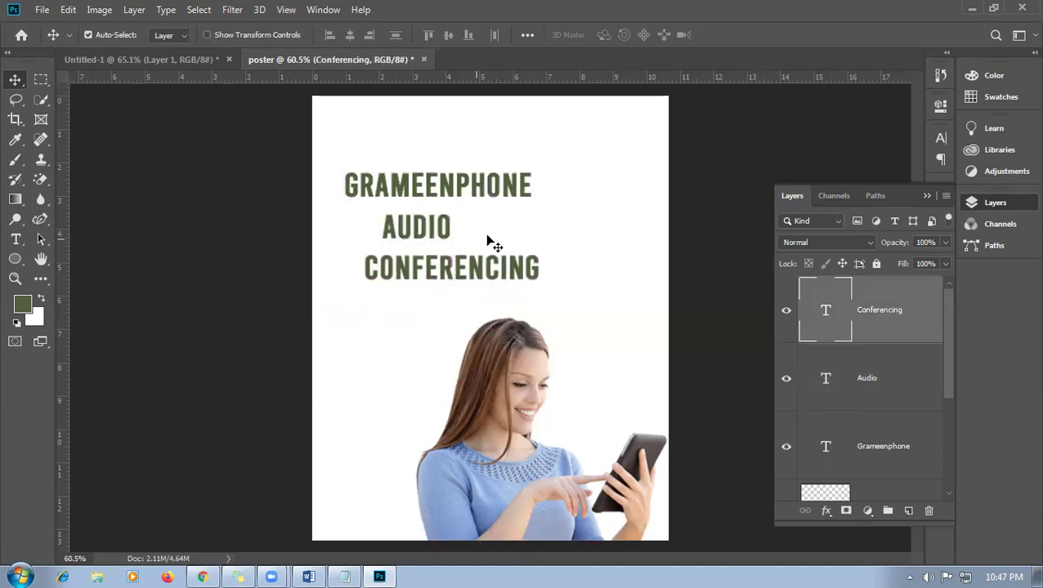
# - Change the Grameenphone text's colour to near-black 121212
pyautogui.doubleClick(454, 189)
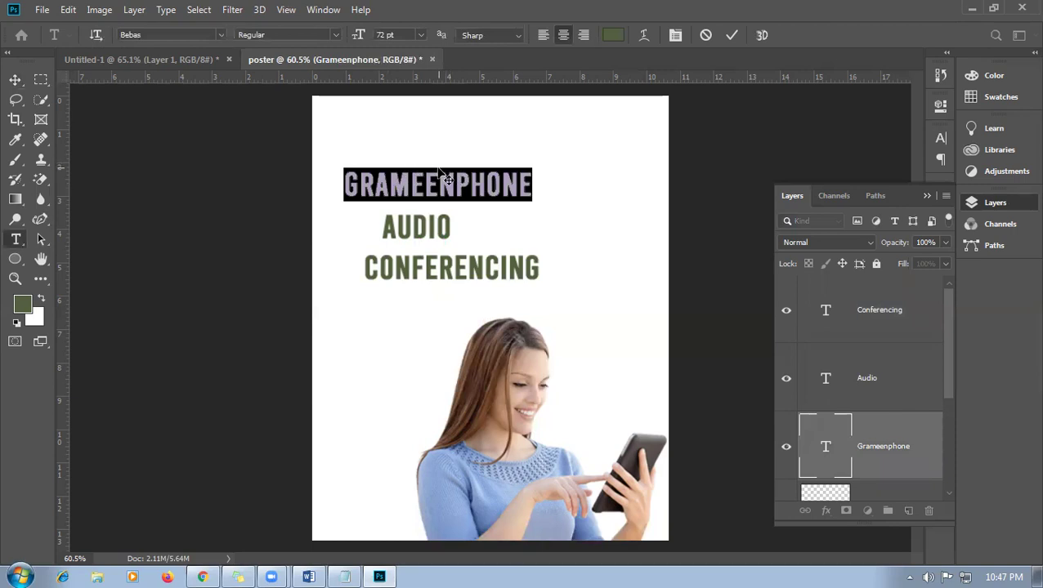
pyautogui.click(612, 35)
pyautogui.moveTo(223, 328); pyautogui.dragTo(172, 353)
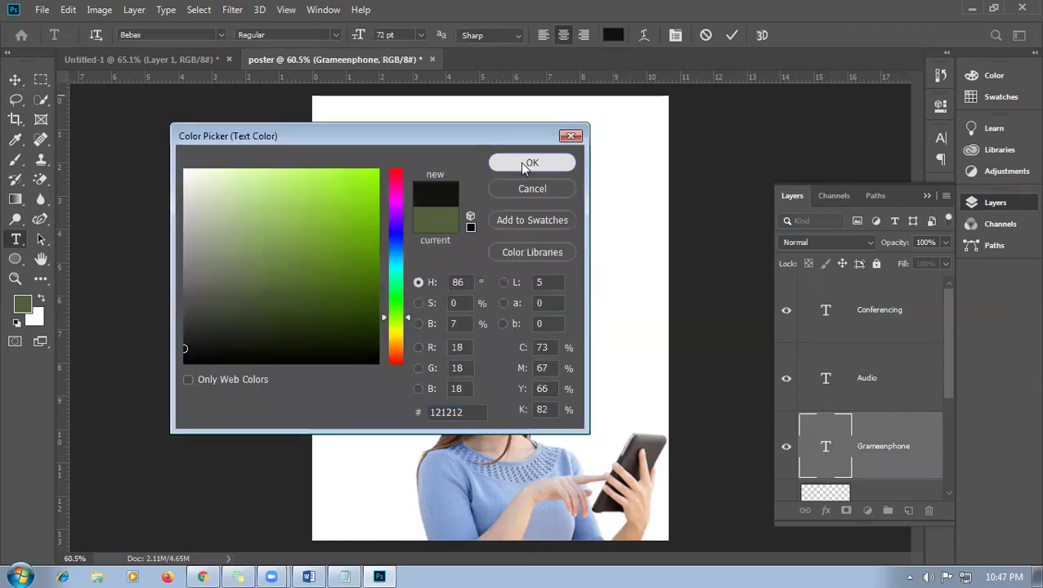
pyautogui.click(532, 162)
pyautogui.click(10, 80)
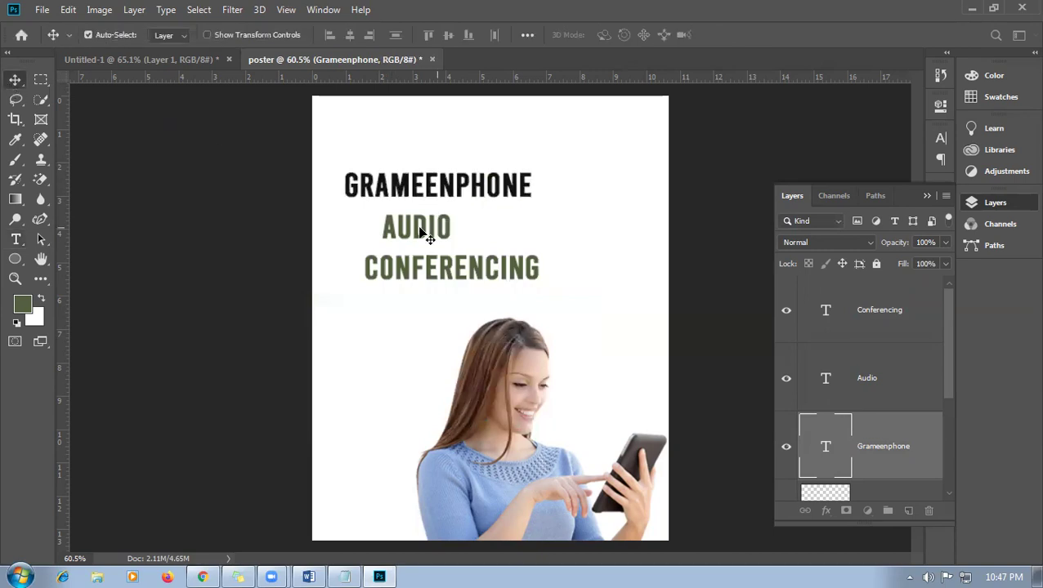
# - Recolour the Audio text to dark grey 242424 by sampling the Grameenphone lettering, and commit the edit
pyautogui.doubleClick(419, 232)
pyautogui.click(613, 35)
pyautogui.moveTo(247, 296); pyautogui.dragTo(157, 337)
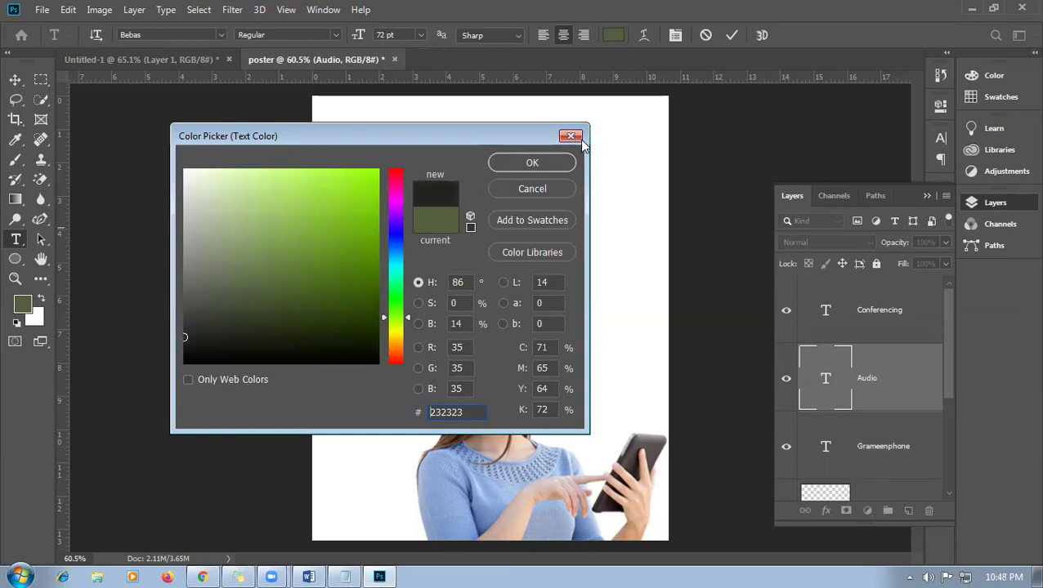
pyautogui.press('Return')
pyautogui.click(615, 35)
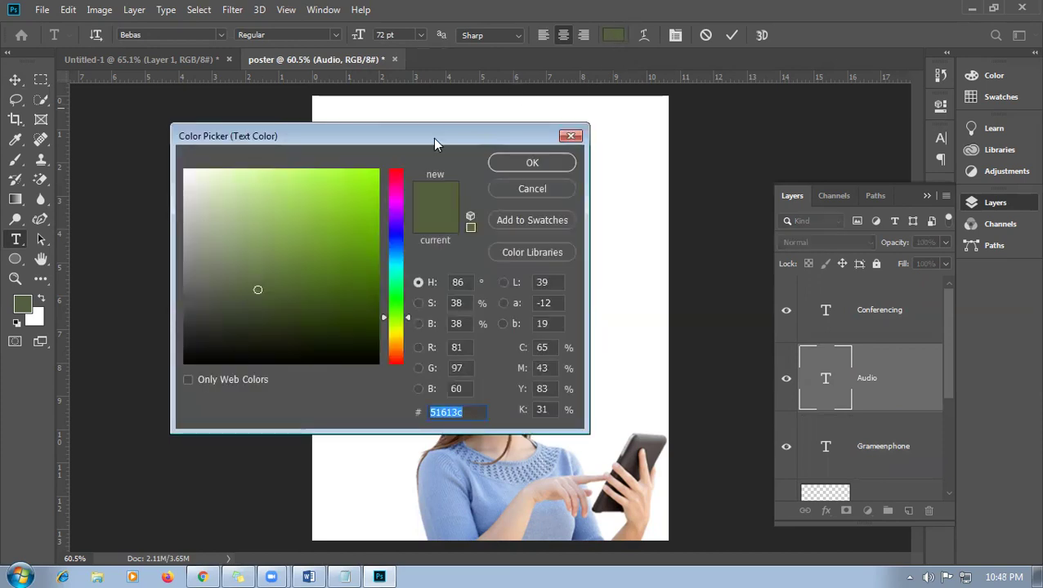
pyautogui.moveTo(434, 137); pyautogui.dragTo(814, 218)
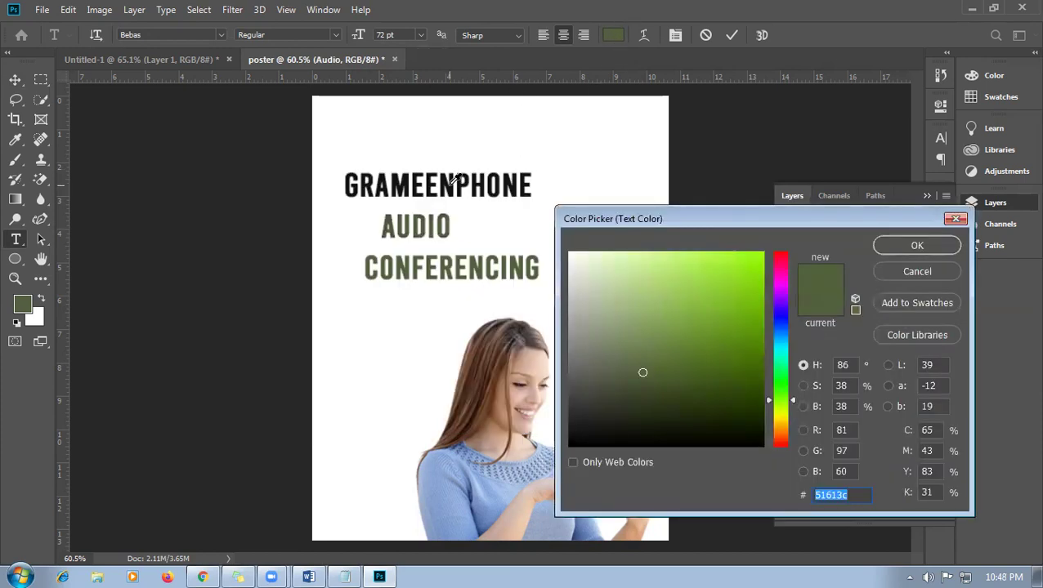
pyautogui.click(449, 184)
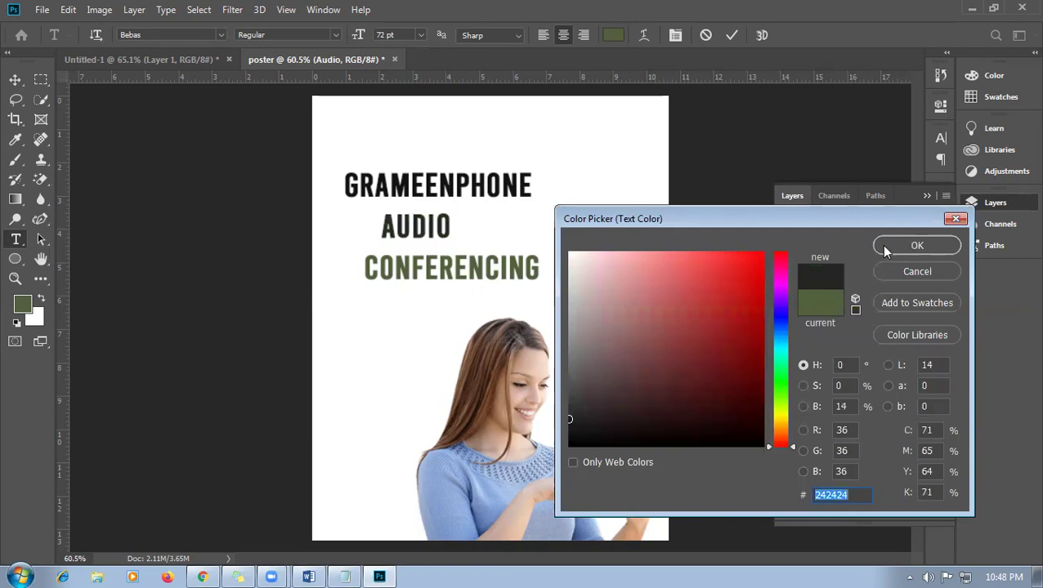
pyautogui.click(916, 246)
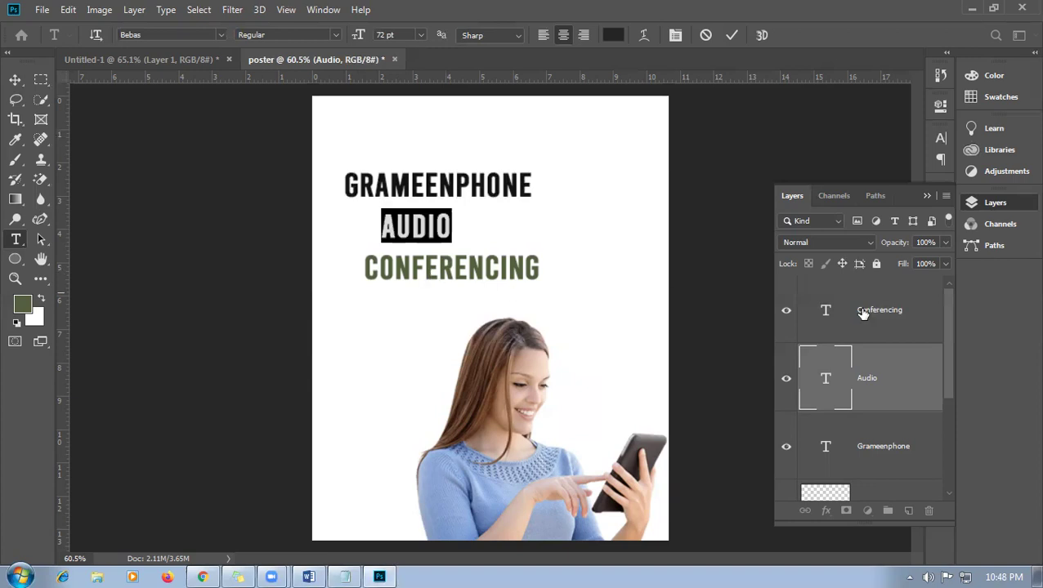
pyautogui.hotkey('ctrl', 'Return')
# - Recolour the Conferencing text to near-black 121212 to match the Grameenphone lettering, and commit the edit
pyautogui.click(488, 281)
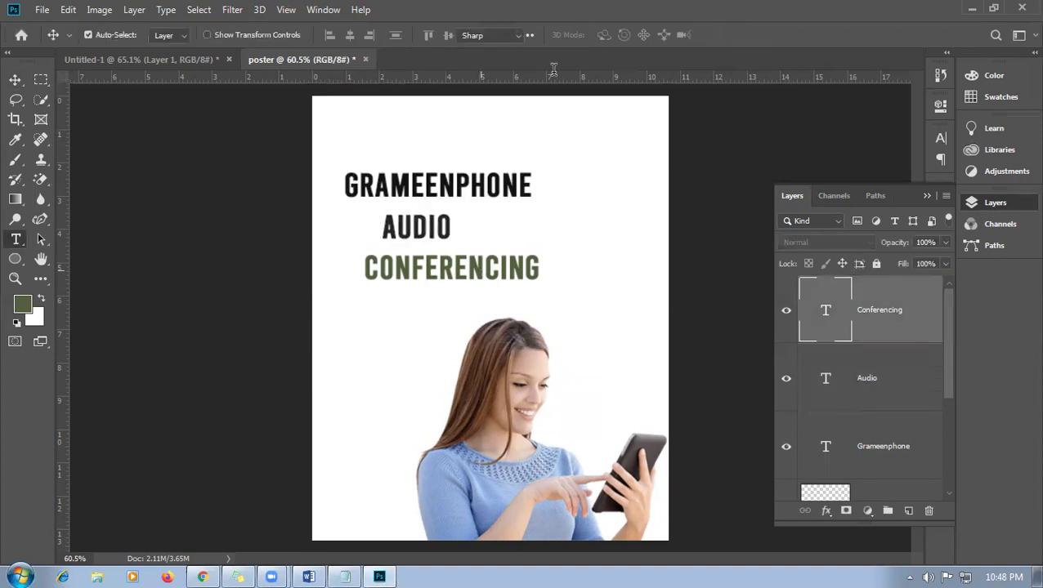
pyautogui.press('t')
pyautogui.click(612, 35)
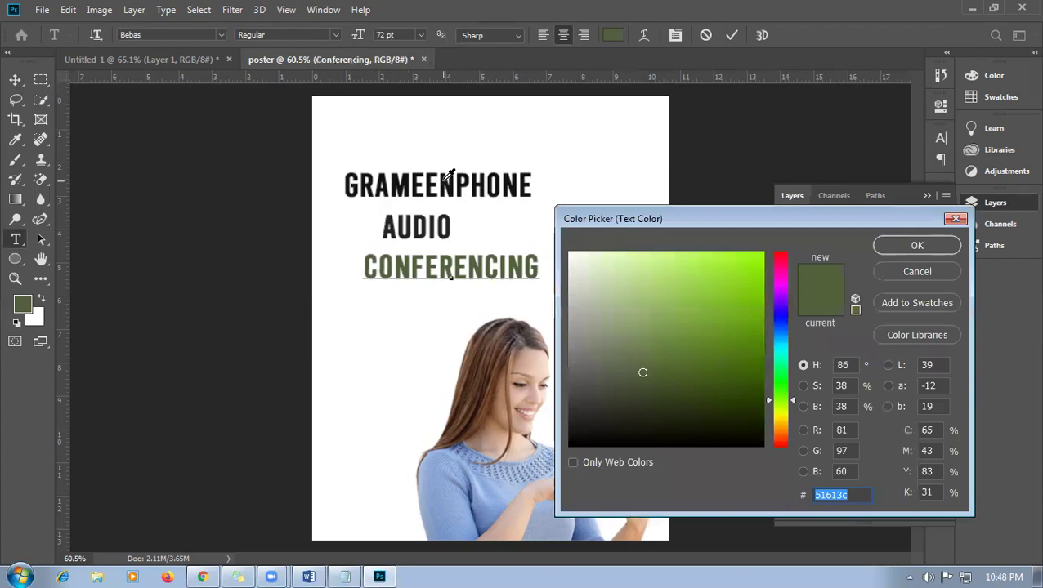
pyautogui.write('121212')
pyautogui.click(917, 245)
pyautogui.click(15, 82)
# - Scale the Grameenphone text down proportionally to 66.19% with a free transform
pyautogui.scroll(1, 470, 270)
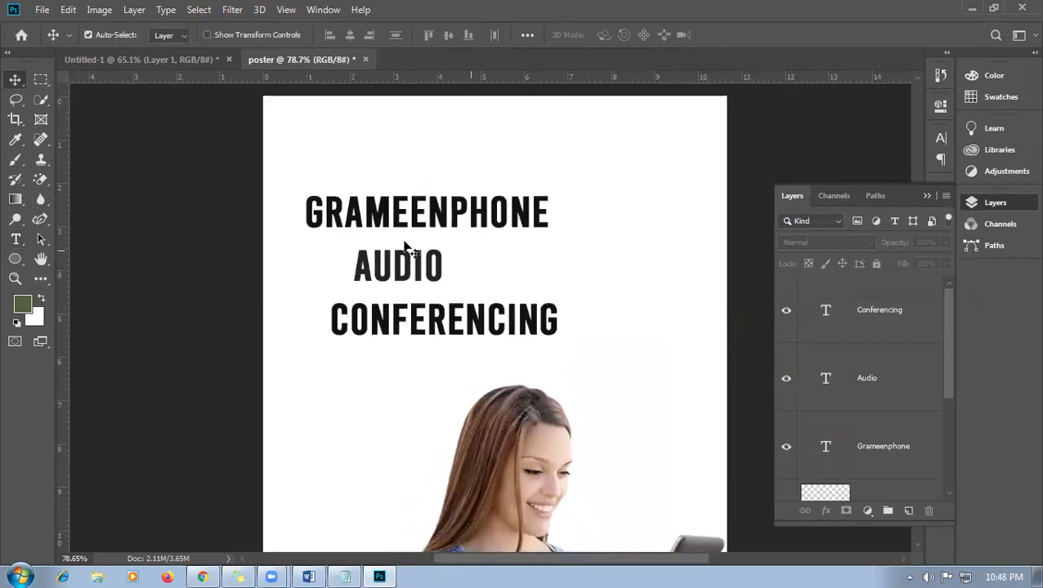
pyautogui.click(398, 224)
pyautogui.moveTo(481, 231); pyautogui.dragTo(467, 203)
pyautogui.hotkey('ctrl', 't')
pyautogui.press('Return')
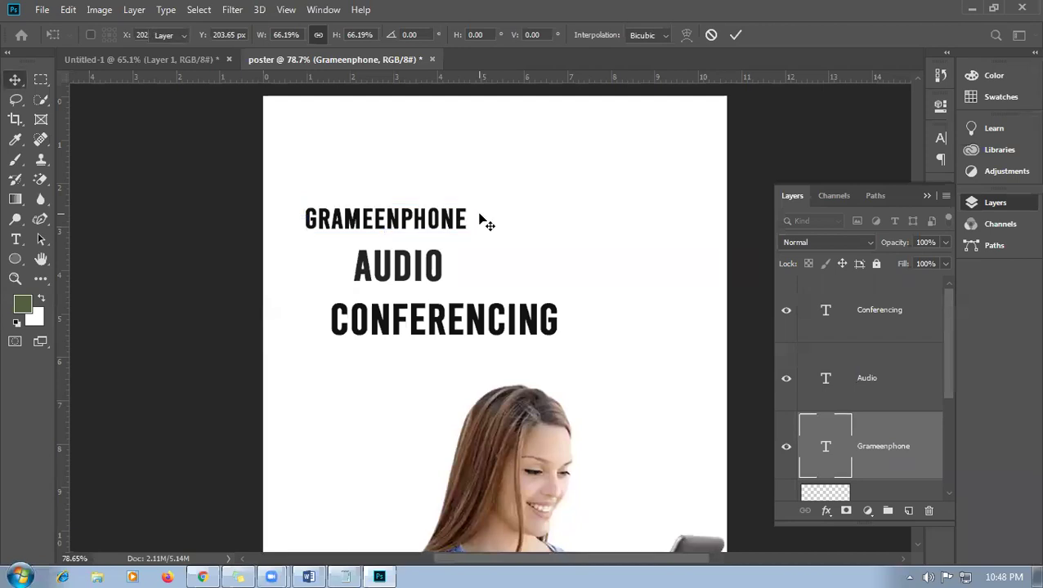
# - Draw a small square in the poster's upper-left corner on a new layer, fill it with the foreground green and deselect
pyautogui.hotkey('ctrl', '0')
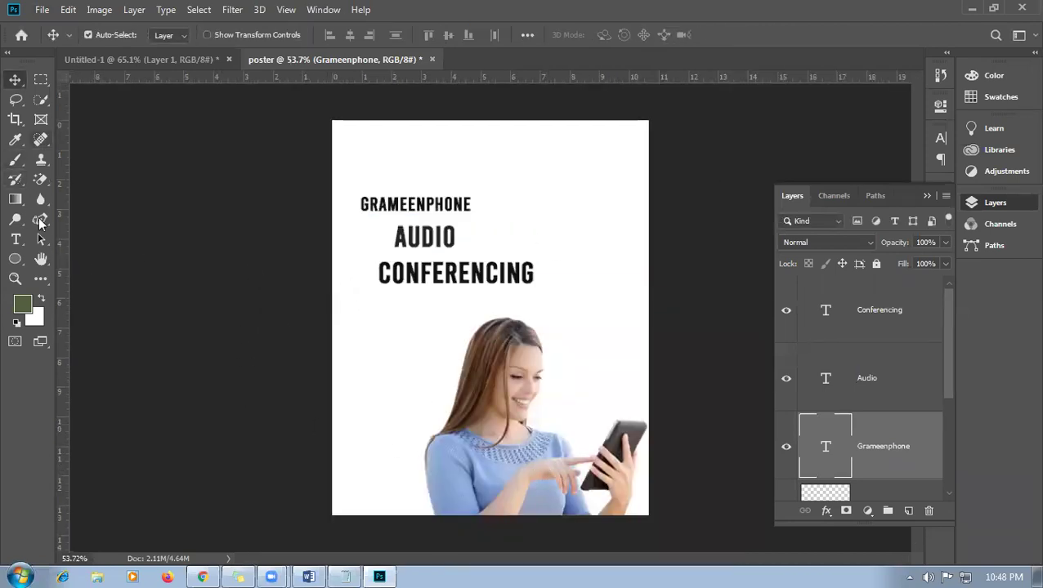
pyautogui.click(41, 79)
pyautogui.moveTo(331, 121); pyautogui.dragTo(357, 146)
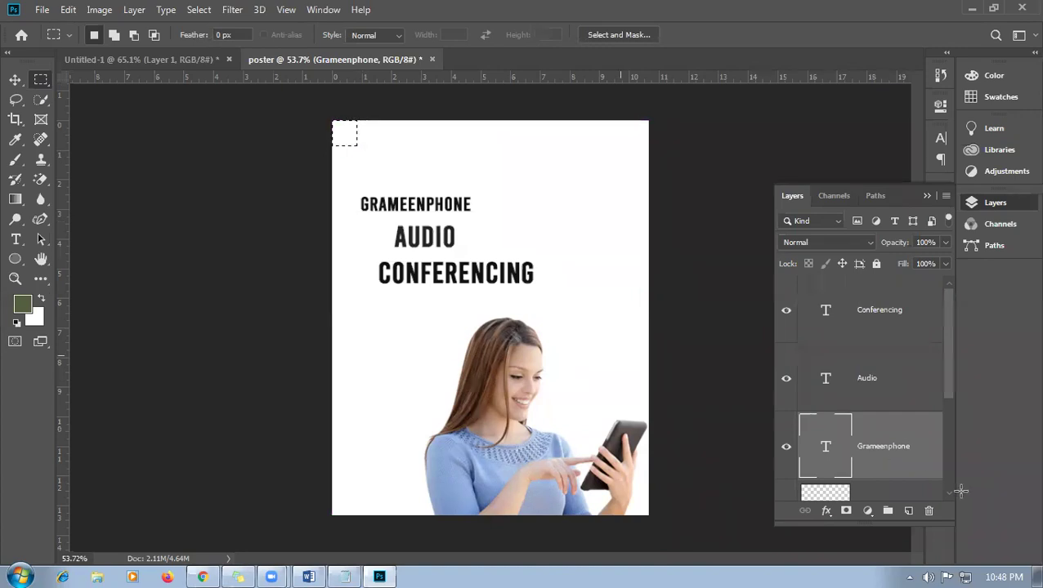
pyautogui.click(908, 511)
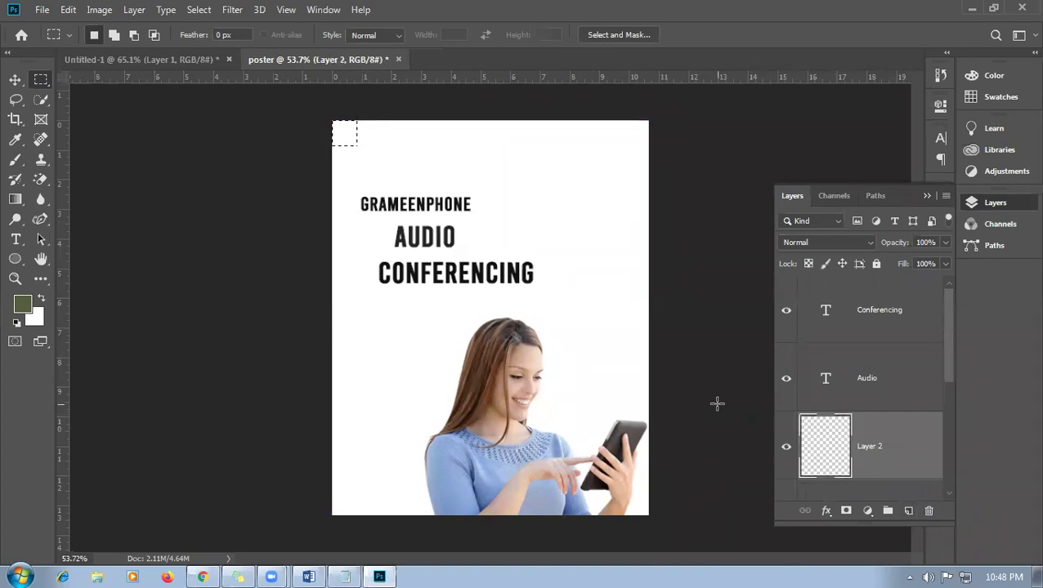
pyautogui.hotkey('alt', 'BackSpace')
pyautogui.hotkey('ctrl', 'd')
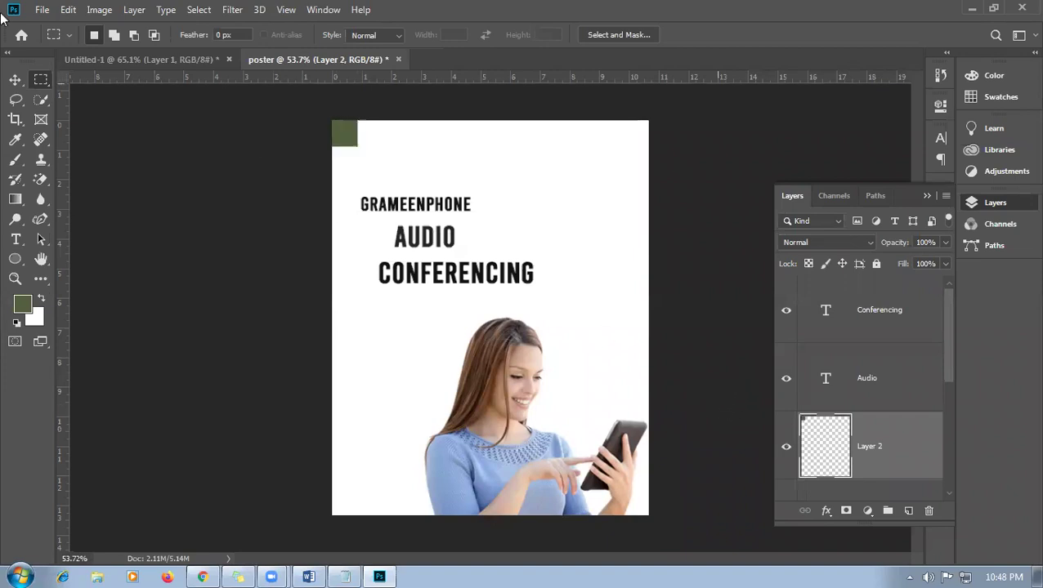
# - Place margin guides along all four poster edges using the green square as the spacer, and delete the square
pyautogui.click(15, 80)
pyautogui.moveTo(61, 302); pyautogui.dragTo(356, 273)
pyautogui.moveTo(442, 80); pyautogui.dragTo(445, 148)
pyautogui.moveTo(349, 136); pyautogui.dragTo(344, 500)
pyautogui.moveTo(447, 81); pyautogui.dragTo(467, 490)
pyautogui.moveTo(344, 505); pyautogui.dragTo(636, 507)
pyautogui.moveTo(62, 412); pyautogui.dragTo(622, 459)
pyautogui.press('Delete')
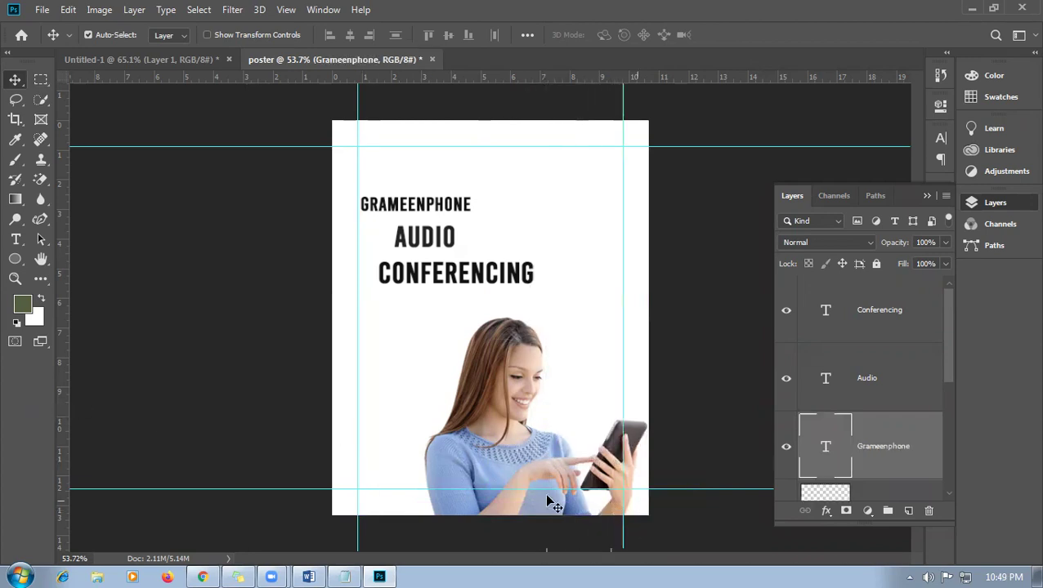
# - Align the Grameenphone and Audio text lines to the left margin guide
pyautogui.scroll(1, 479, 317)
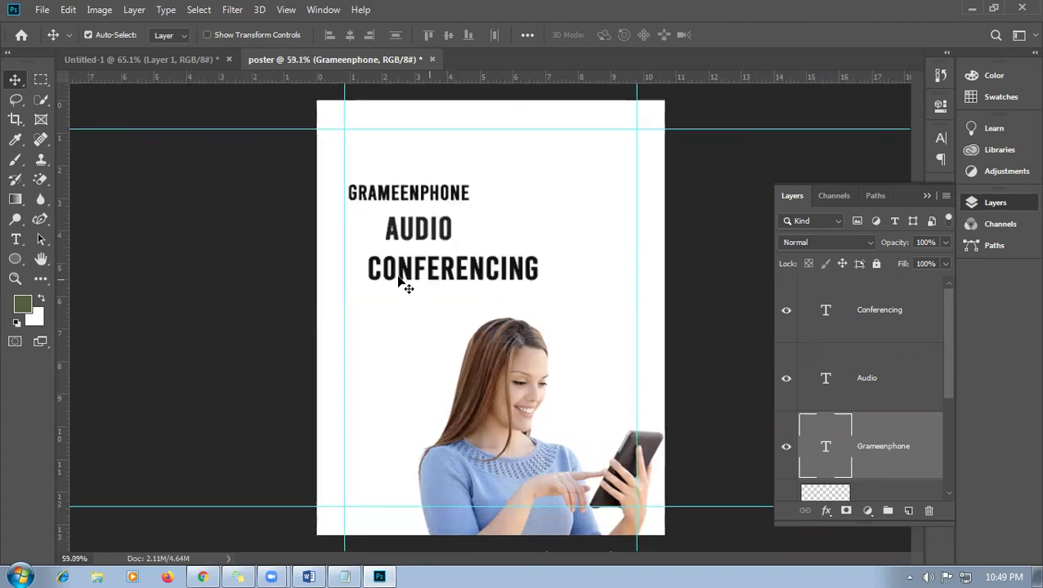
pyautogui.moveTo(377, 196)
pyautogui.mouseDown()
pyautogui.moveTo(374, 172)
pyautogui.moveTo(368, 189)
pyautogui.mouseUp()
pyautogui.moveTo(399, 245); pyautogui.dragTo(354, 235)
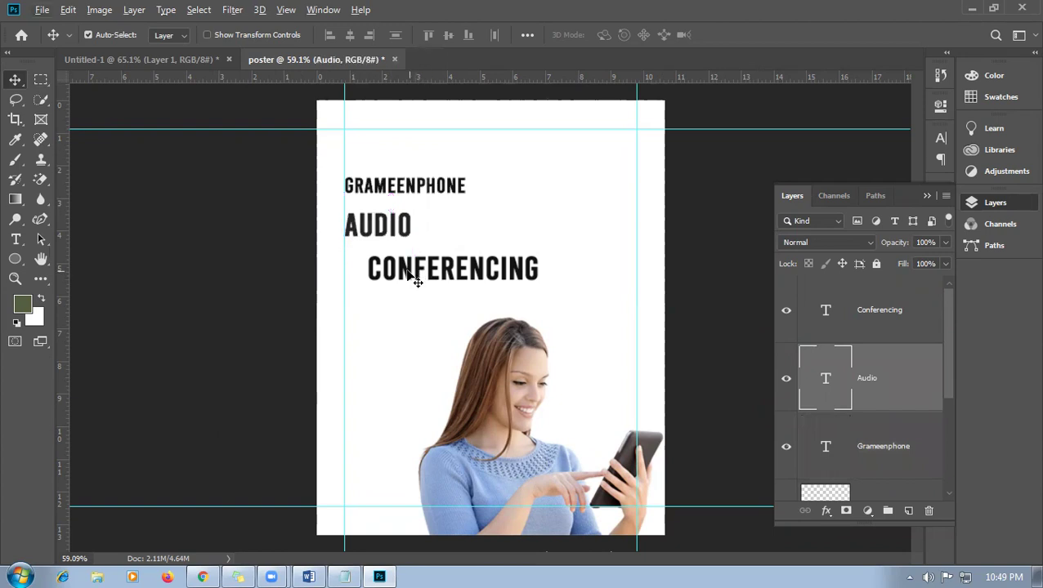
# - Move the Conferencing text up beside Audio so both words sit on one line
pyautogui.scroll(2, 436, 271)
pyautogui.moveTo(384, 274); pyautogui.dragTo(461, 209)
pyautogui.moveTo(406, 258); pyautogui.dragTo(455, 212)
# - Remove the separate Conferencing text and append the word Conferencing to the Audio text line
pyautogui.press('t')
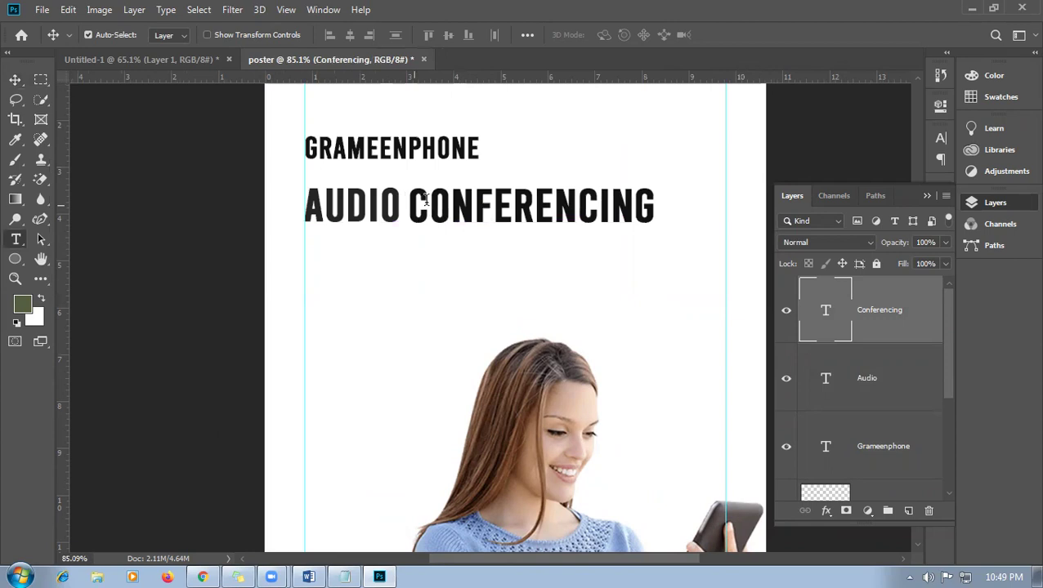
pyautogui.doubleClick(427, 202)
pyautogui.press('BackSpace')
pyautogui.hotkey('ctrl', 'Return')
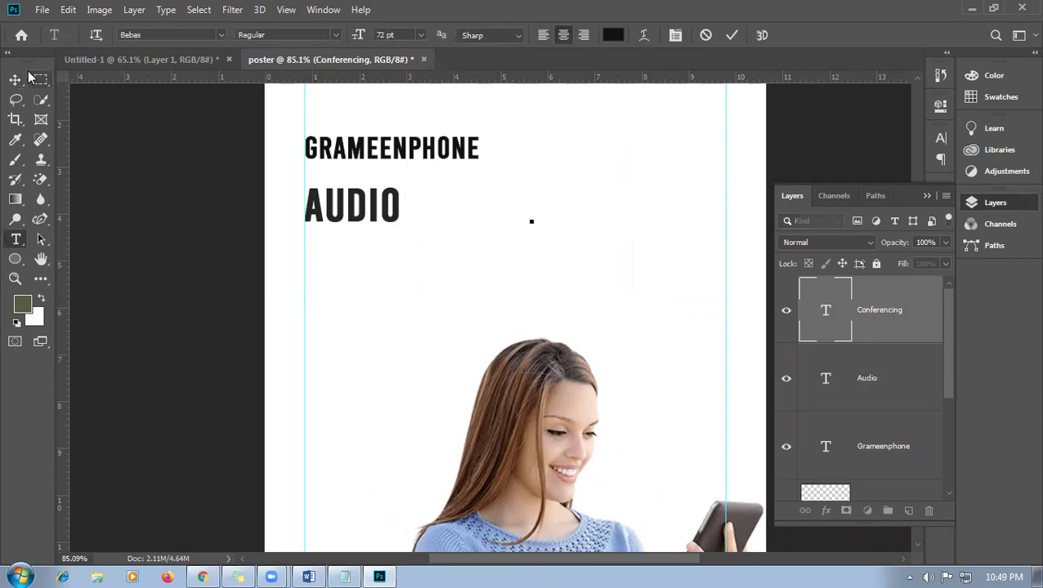
pyautogui.press('v')
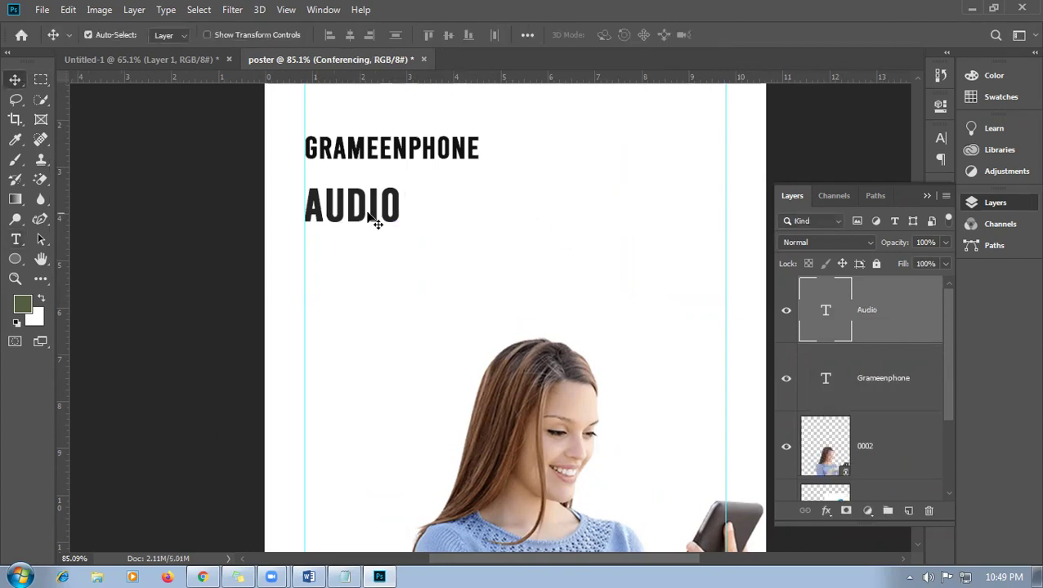
pyautogui.doubleClick(396, 214)
pyautogui.write('CONFERENCING')
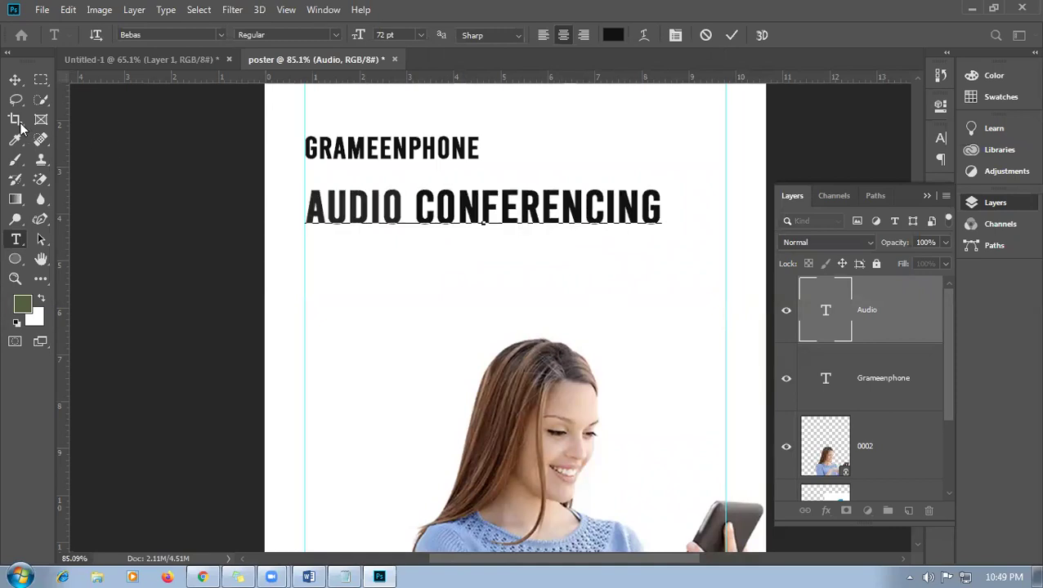
pyautogui.click(15, 79)
# - Set the Grameenphone text's font size to 36 pt
pyautogui.click(359, 152)
pyautogui.press('t')
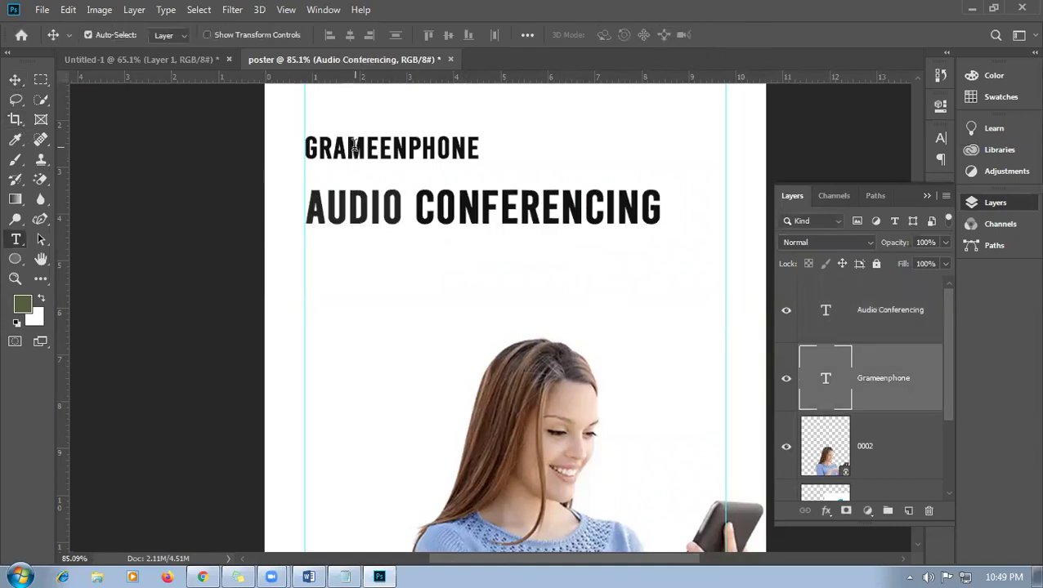
pyautogui.doubleClick(360, 153)
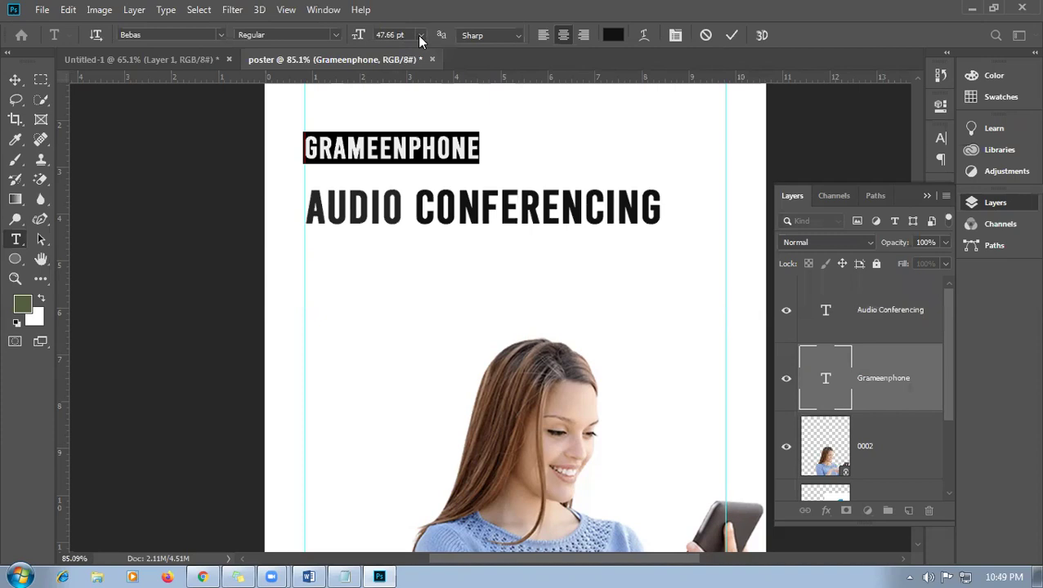
pyautogui.click(420, 35)
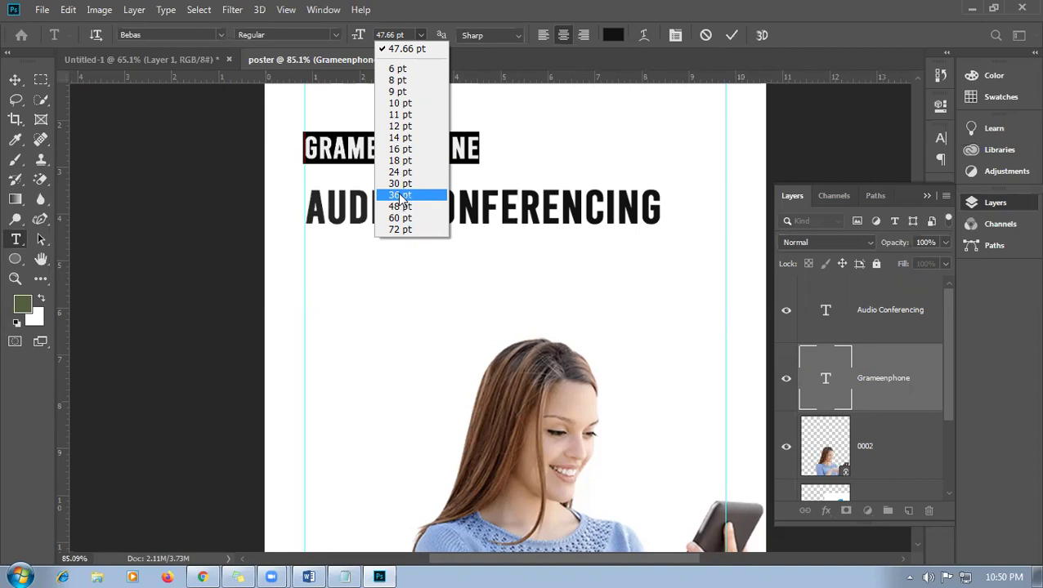
pyautogui.click(401, 196)
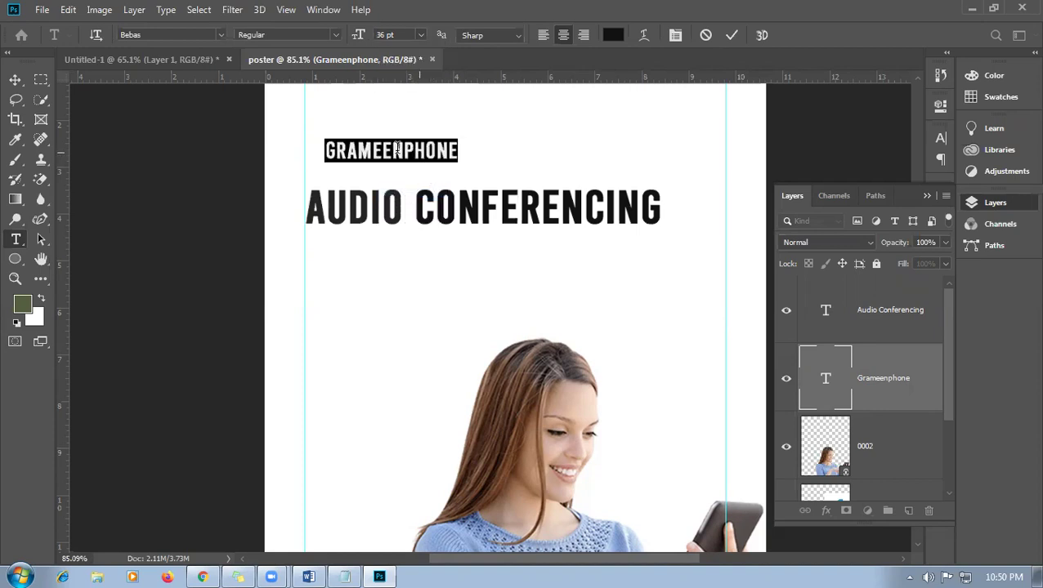
# - Commit the Grameenphone text edit and move the line to the left margin guide, directly above Audio Conferencing
pyautogui.click(427, 149)
pyautogui.moveTo(325, 151); pyautogui.dragTo(473, 154)
pyautogui.click(14, 80)
pyautogui.moveTo(362, 156); pyautogui.dragTo(341, 172)
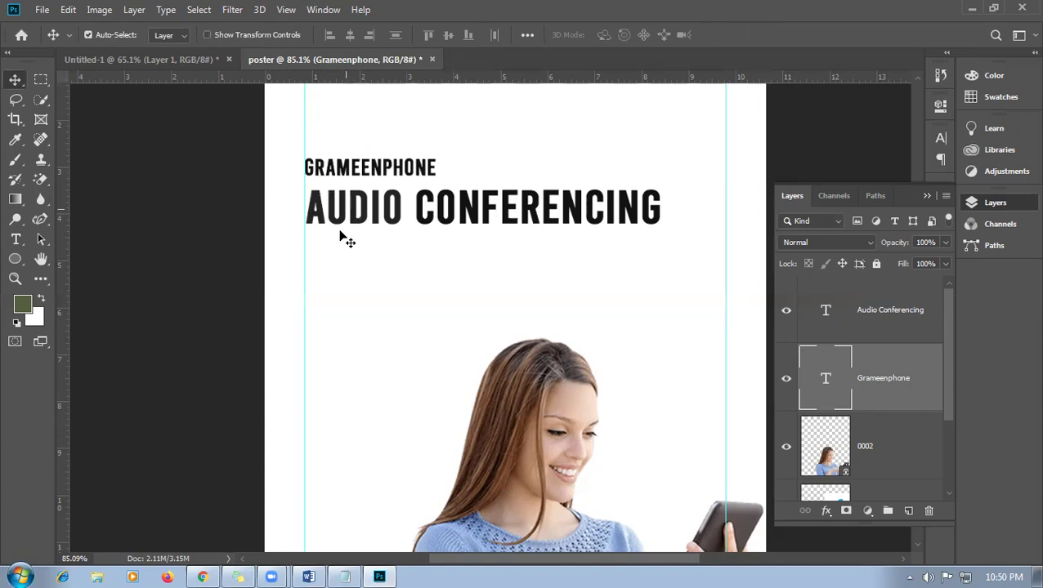
# - Nudge the Audio Conferencing line so its left edge sits exactly on the left margin guide
pyautogui.scroll(1, 368, 270)
pyautogui.scroll(-2, 369, 273)
pyautogui.scroll(-1, 368, 272)
pyautogui.scroll(-1, 376, 295)
pyautogui.scroll(2, 391, 294)
pyautogui.scroll(1, 393, 261)
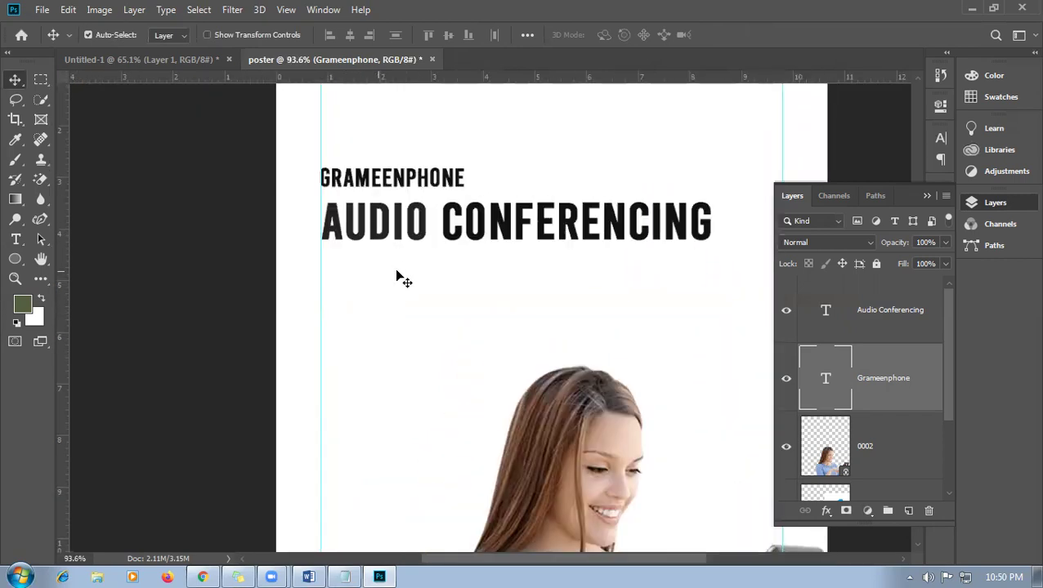
pyautogui.click(392, 230)
pyautogui.moveTo(393, 230); pyautogui.dragTo(393, 231)
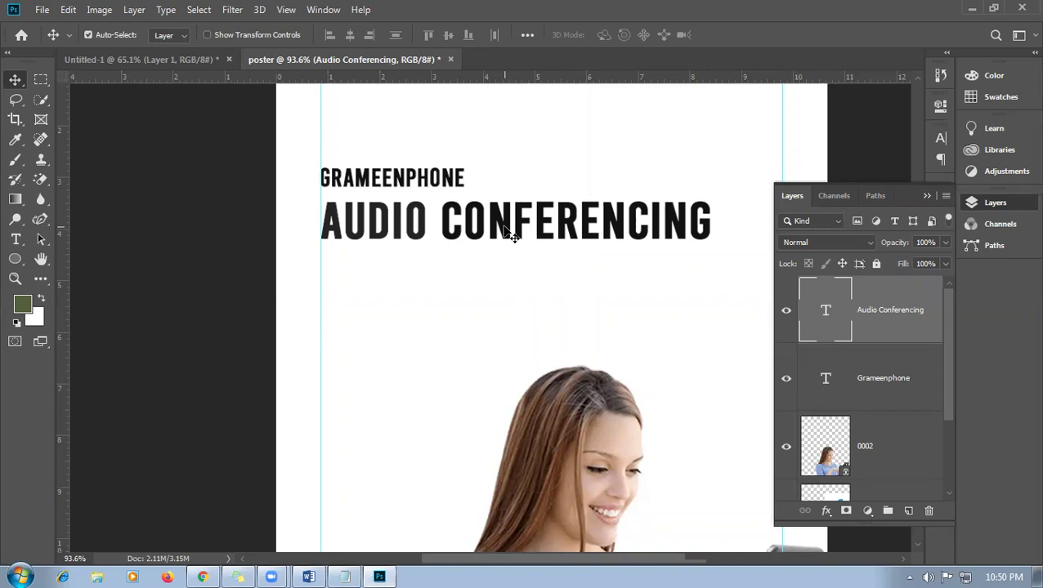
# - Duplicate the Grameenphone text below Audio Conferencing and replace the copy's wording with CLICK HERE
pyautogui.click(919, 197)
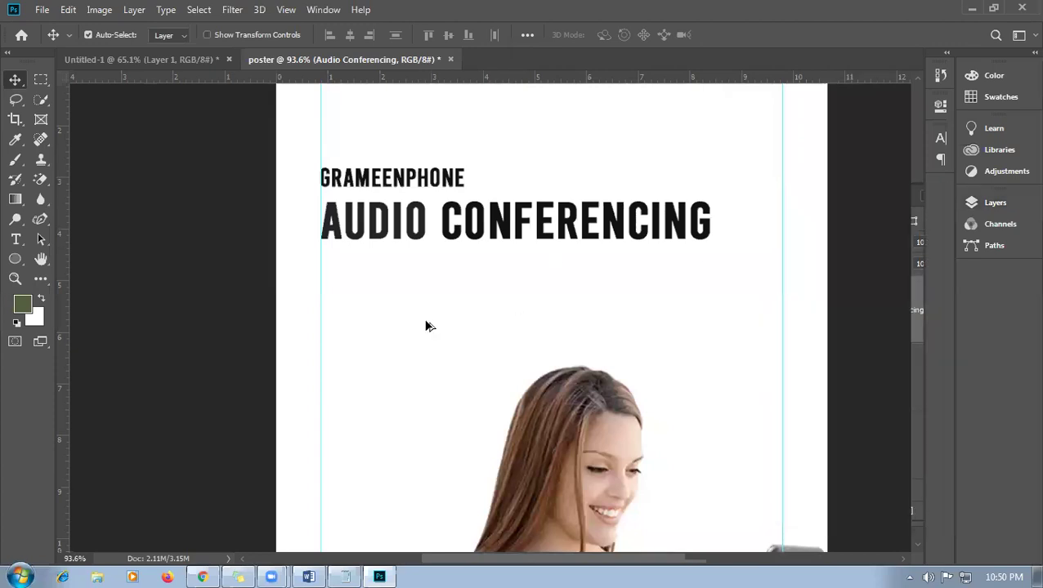
pyautogui.scroll(-1, 366, 349)
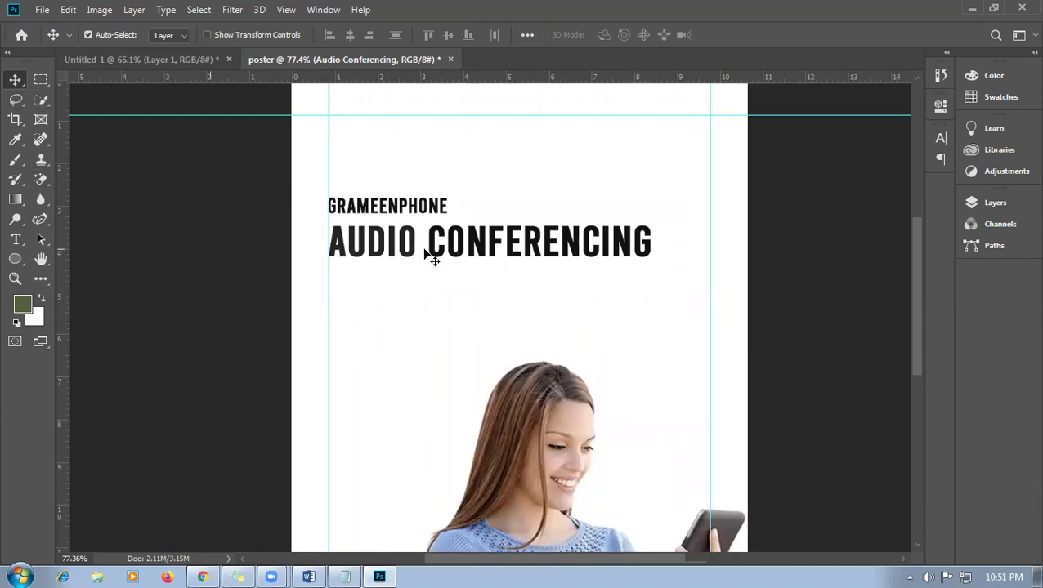
pyautogui.click(681, 257)
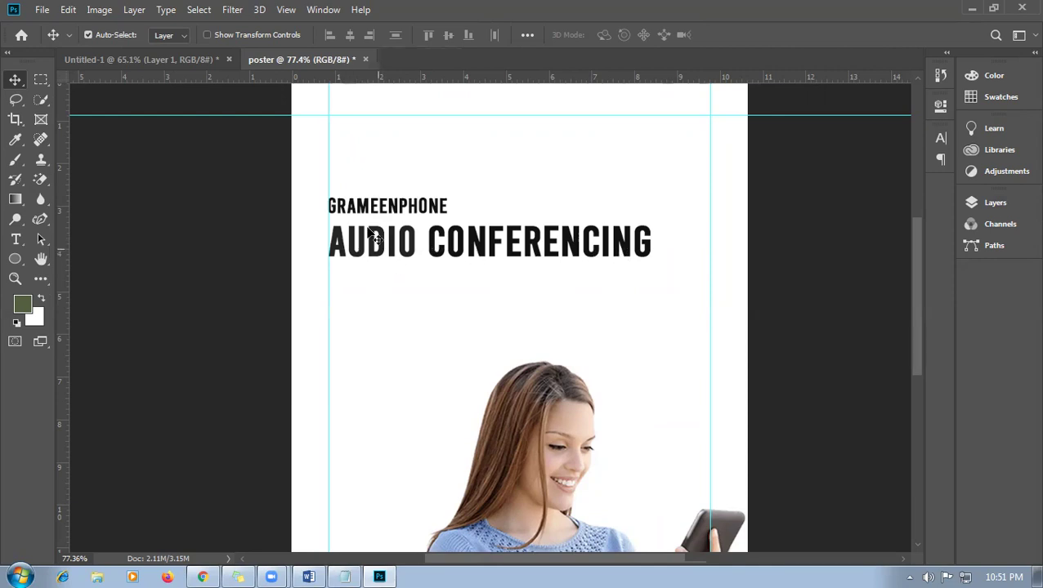
pyautogui.scroll(-3, 393, 294)
pyautogui.scroll(1, 398, 354)
pyautogui.scroll(1, 398, 354)
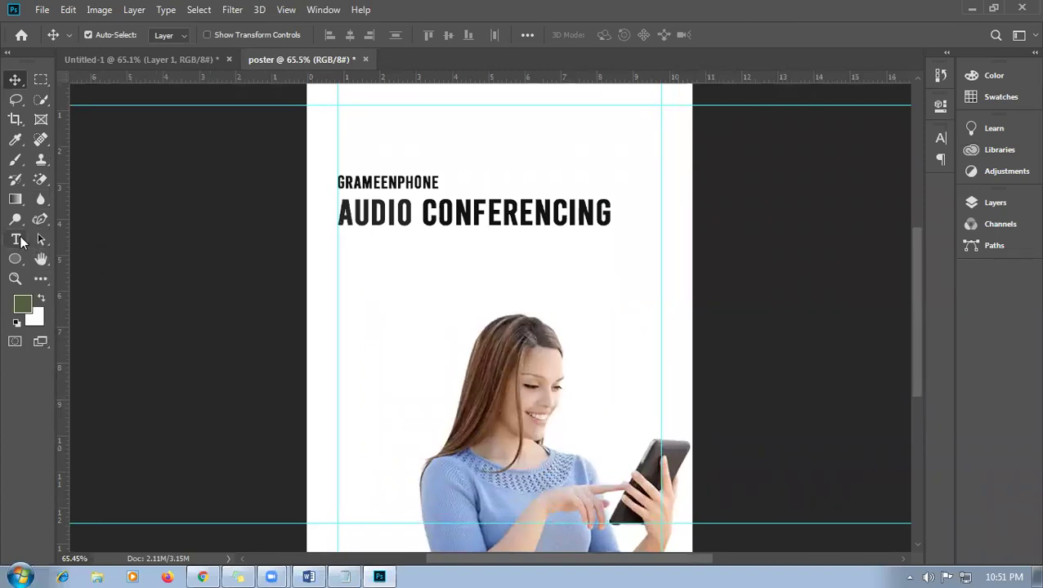
pyautogui.moveTo(409, 188); pyautogui.dragTo(407, 278)
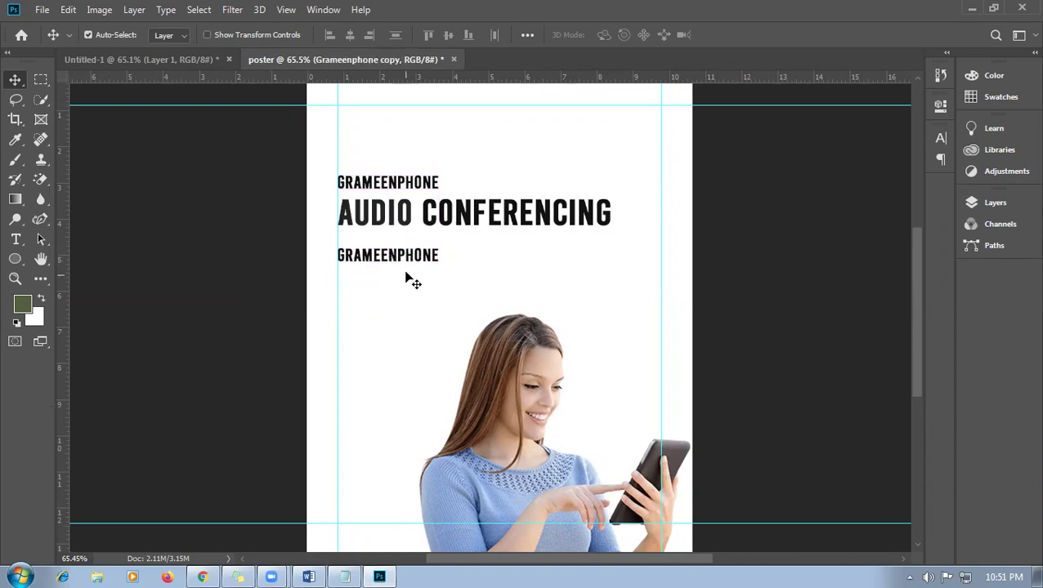
pyautogui.scroll(1, 405, 277)
pyautogui.doubleClick(379, 256)
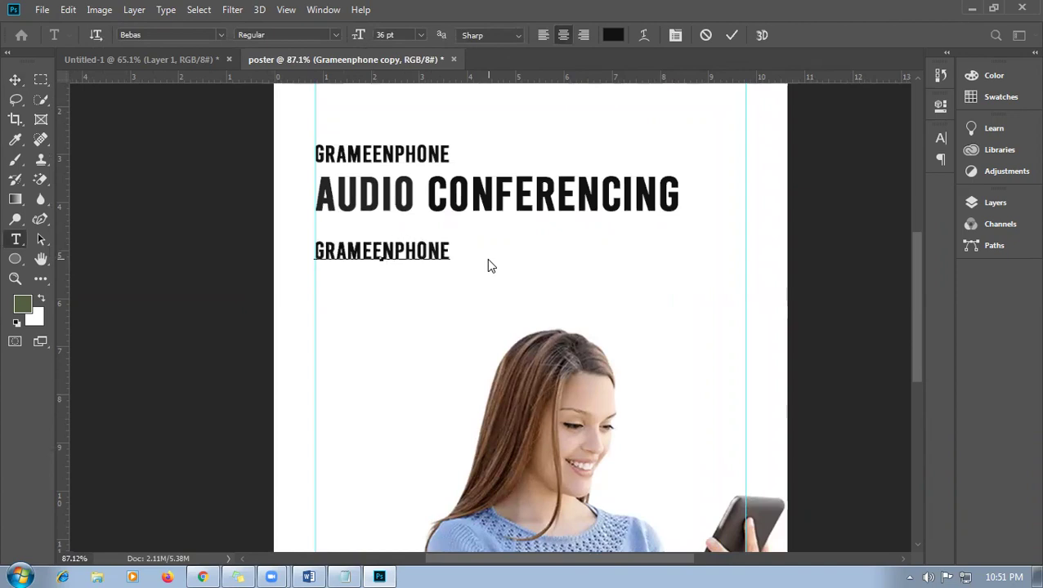
pyautogui.write('CLICK HERE')
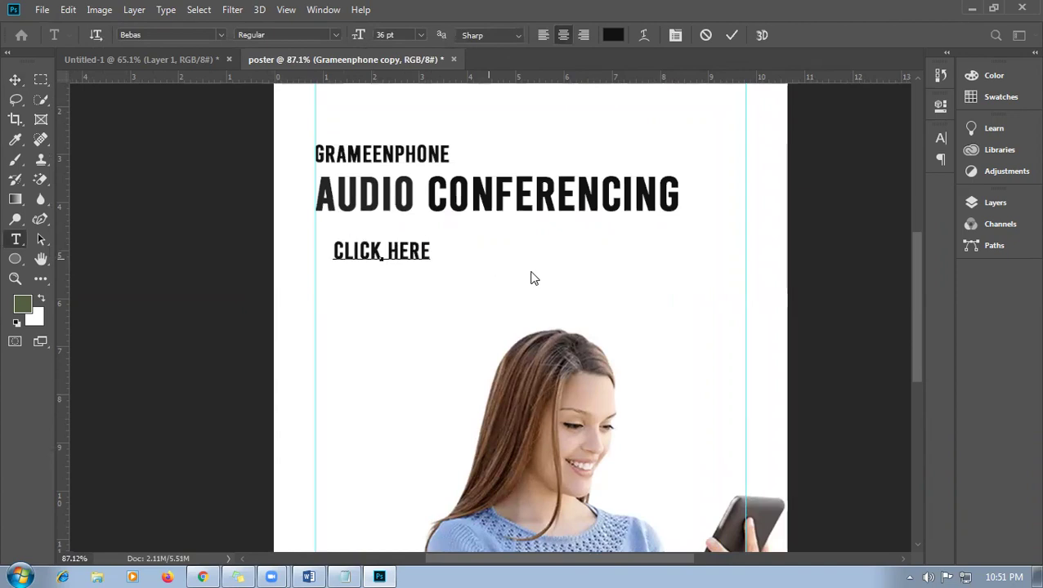
# - Set the CLICK HERE text's font size to 24 pt and commit the edit
pyautogui.tripleClick(370, 243)
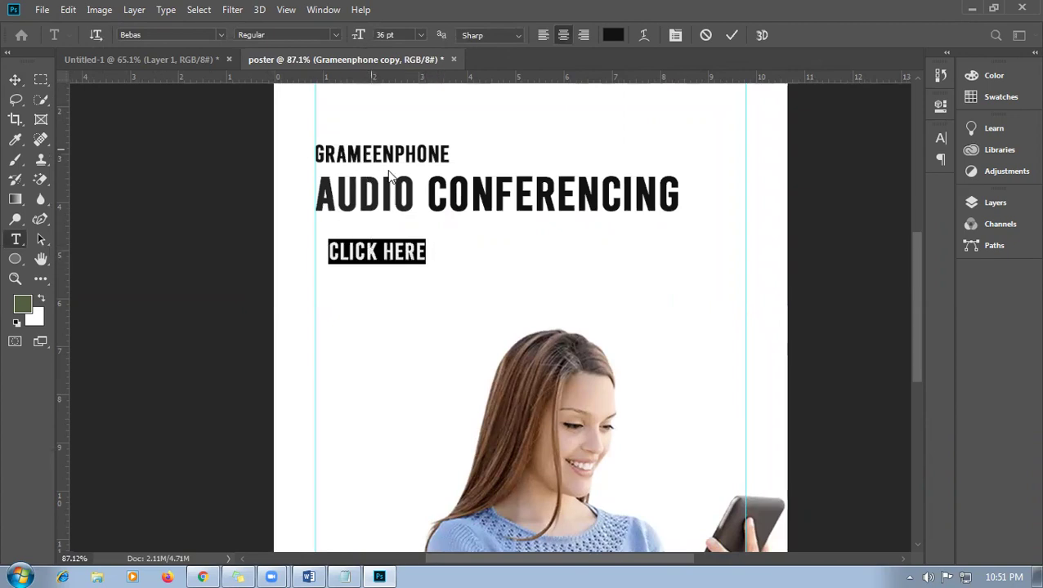
pyautogui.click(422, 35)
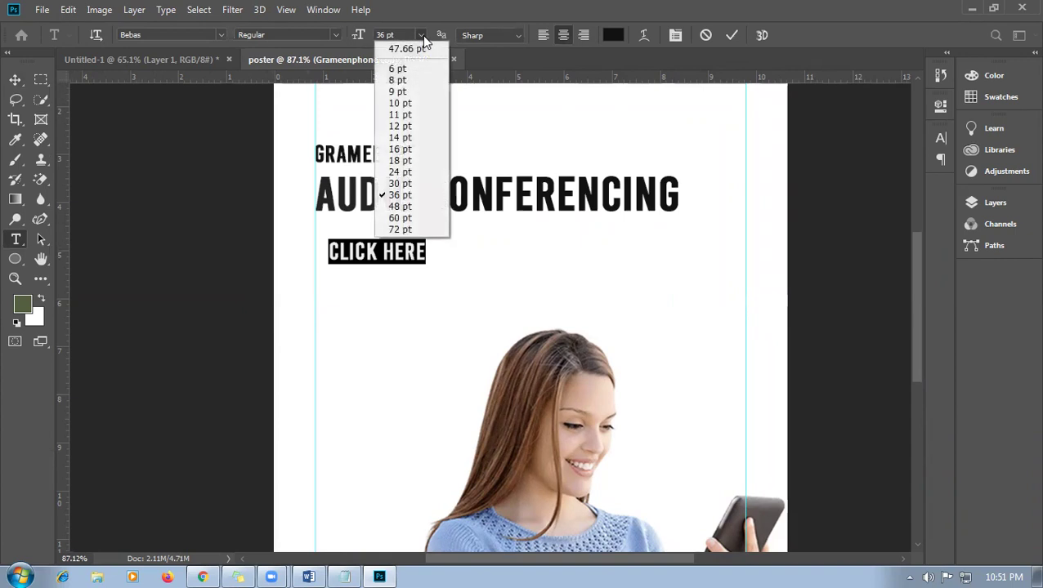
pyautogui.click(420, 171)
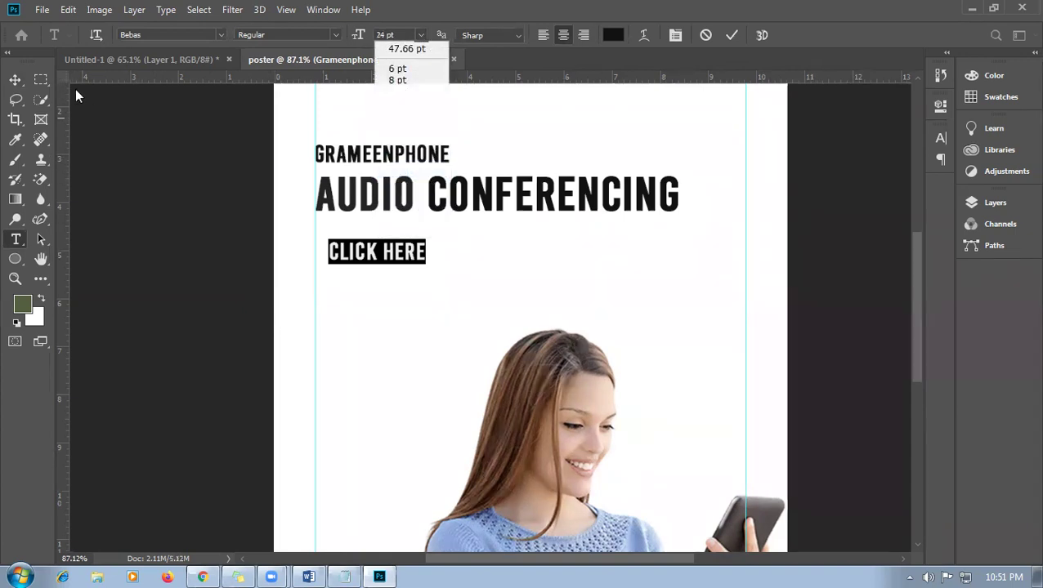
pyautogui.click(21, 81)
# - Position the CLICK HERE text a little below Audio Conferencing, slightly inside the left margin guide
pyautogui.moveTo(362, 256)
pyautogui.mouseDown()
pyautogui.moveTo(335, 250)
pyautogui.moveTo(354, 268)
pyautogui.mouseUp()
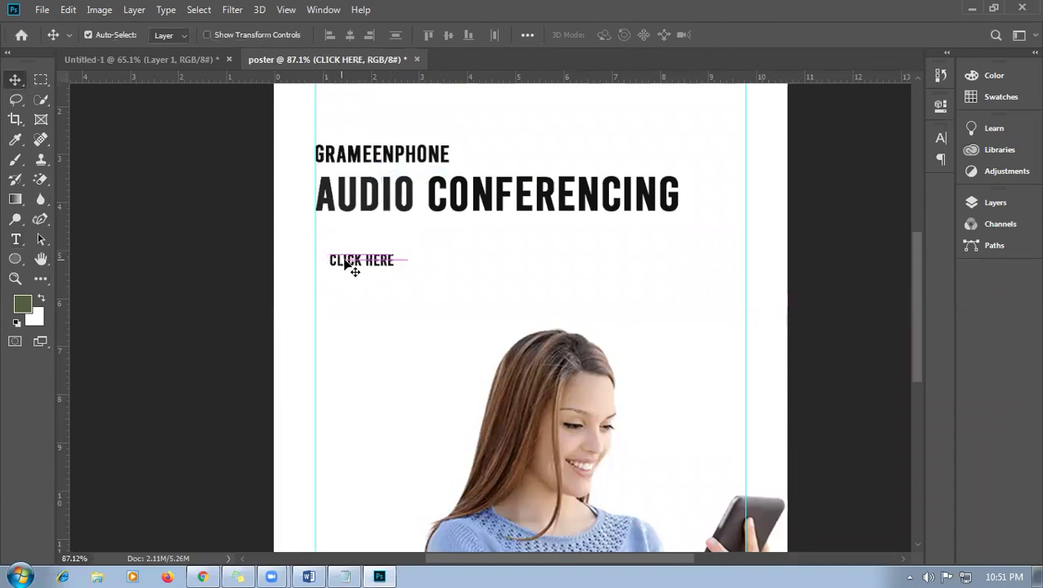
pyautogui.scroll(1, 356, 272)
pyautogui.moveTo(363, 308)
pyautogui.mouseDown()
pyautogui.moveTo(348, 289)
pyautogui.moveTo(355, 303)
pyautogui.mouseUp()
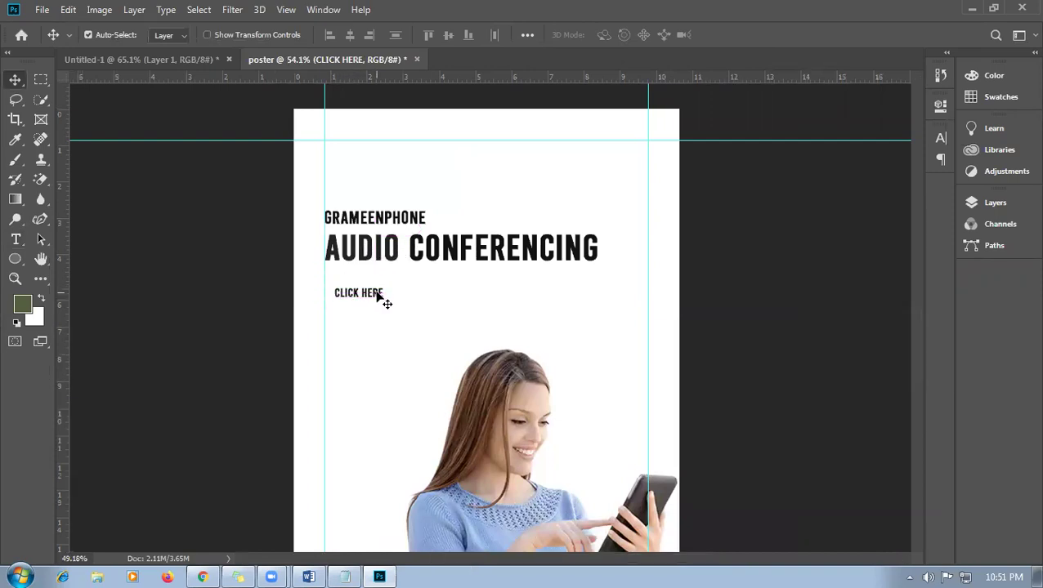
pyautogui.scroll(-2, 517, 381)
pyautogui.scroll(2, 490, 322)
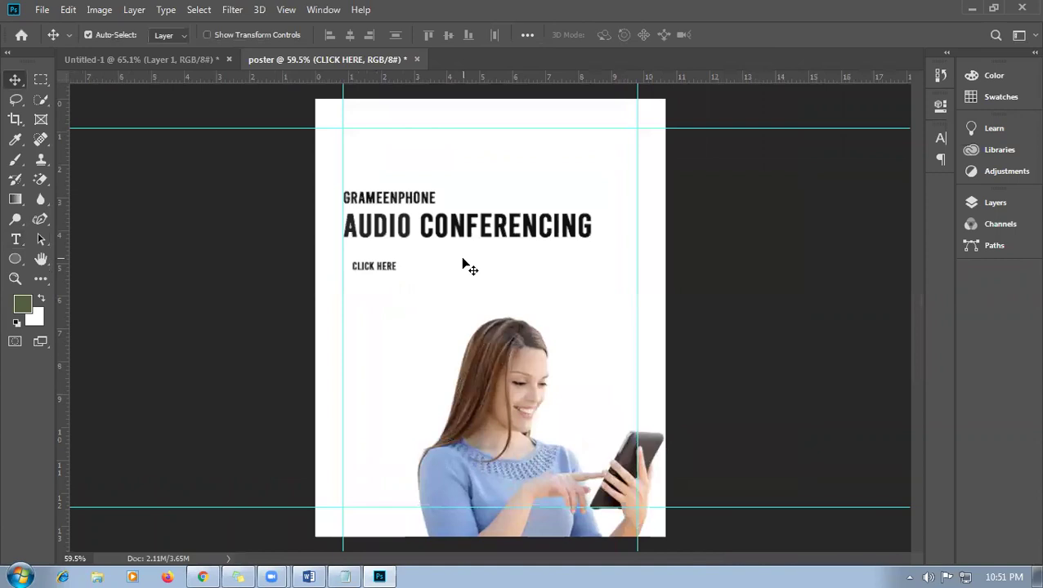
# - Unhide the logo layer and fit the logo, scaled to about 73%, into the poster's upper-right corner against the margin guides
pyautogui.click(995, 201)
pyautogui.scroll(-3, 883, 398)
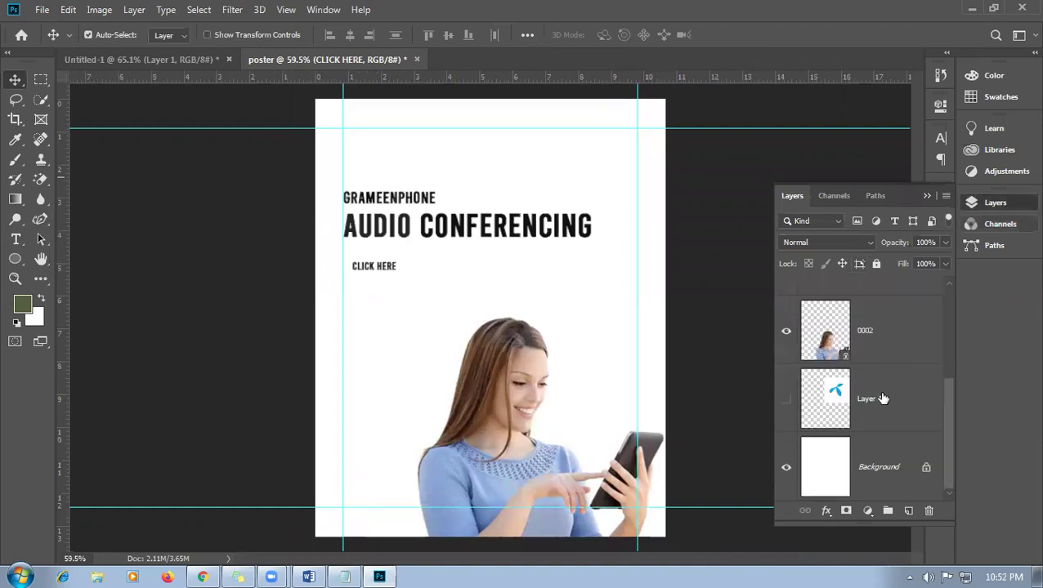
pyautogui.click(785, 398)
pyautogui.moveTo(582, 275); pyautogui.dragTo(597, 187)
pyautogui.moveTo(654, 255); pyautogui.dragTo(619, 183)
pyautogui.hotkey('ctrl', 't')
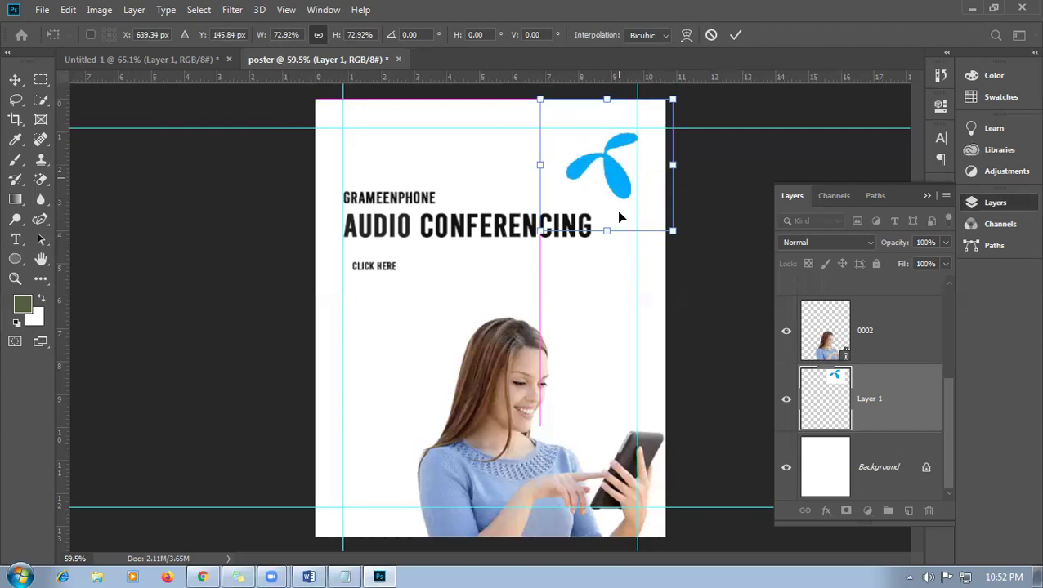
pyautogui.press('Return')
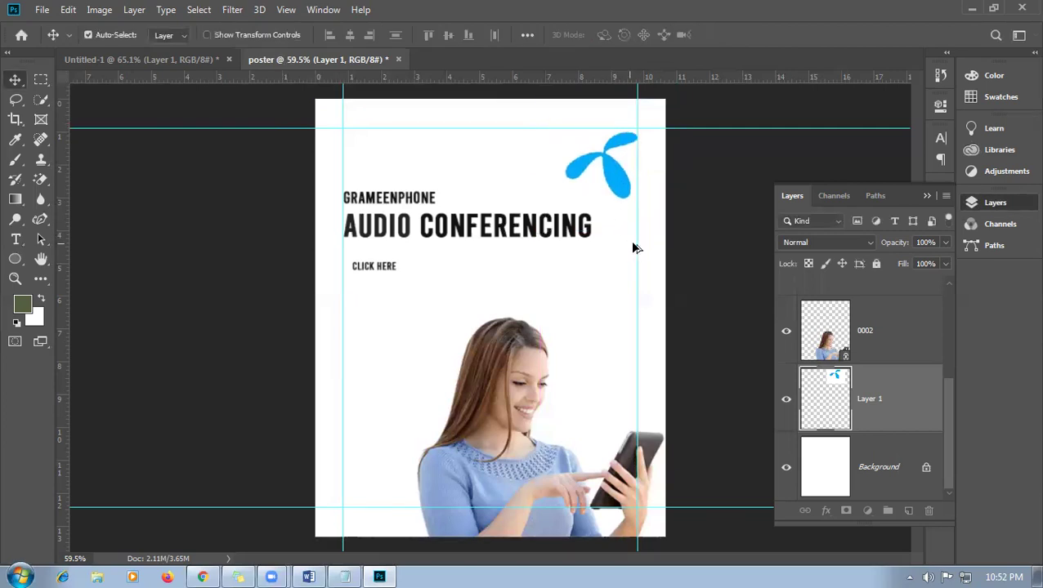
# - Move the Grameenphone, Audio Conferencing and CLICK HERE texts together slightly down, keeping them along the left margin guide
pyautogui.scroll(-2, 523, 282)
pyautogui.scroll(1, 532, 296)
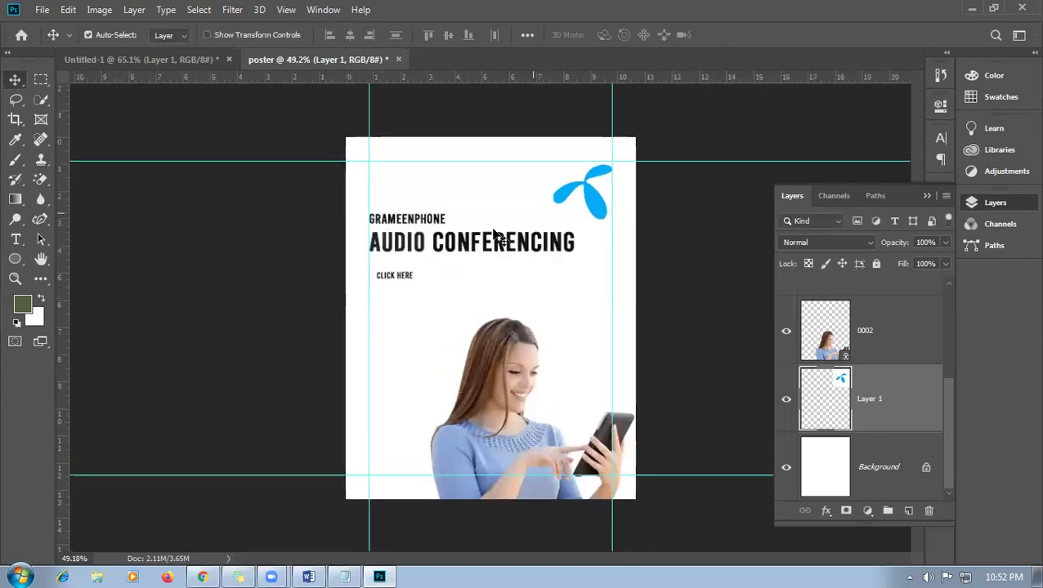
pyautogui.click(449, 245)
pyautogui.keyDown('shift'); pyautogui.click(421, 225); pyautogui.keyUp('shift')
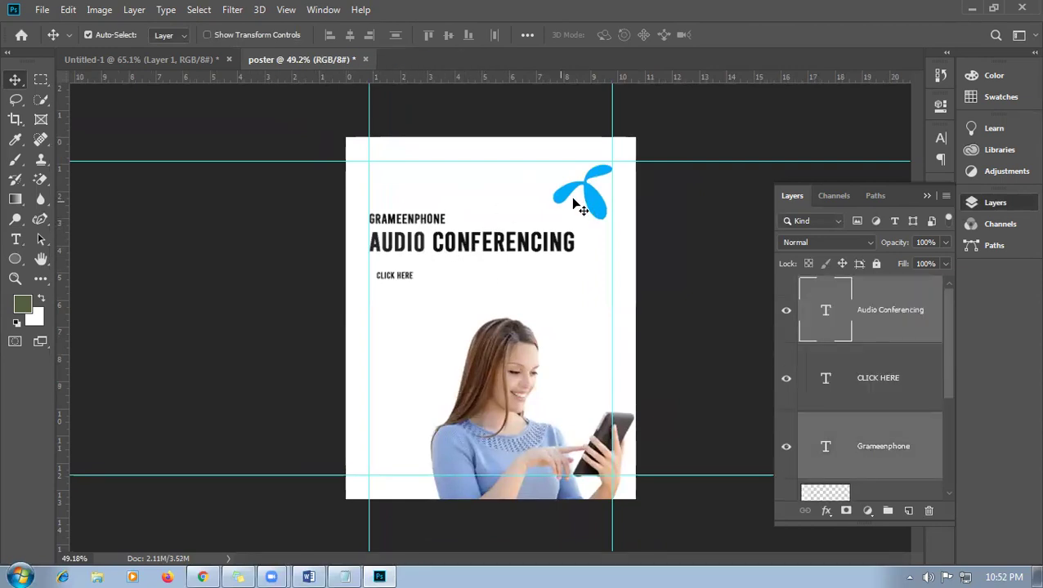
pyautogui.keyDown('shift'); pyautogui.click(394, 278); pyautogui.keyUp('shift')
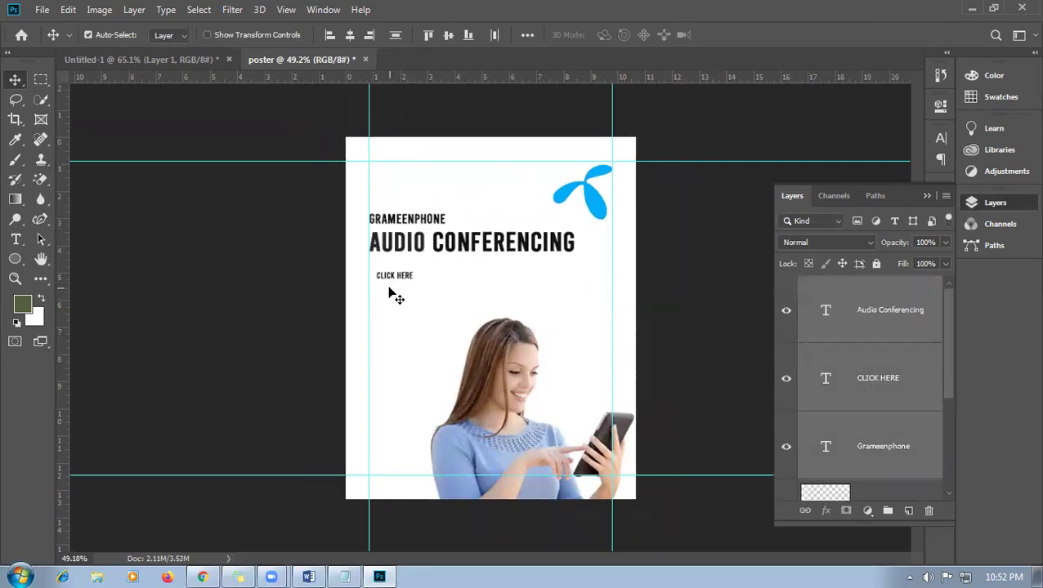
pyautogui.moveTo(434, 262); pyautogui.dragTo(442, 270)
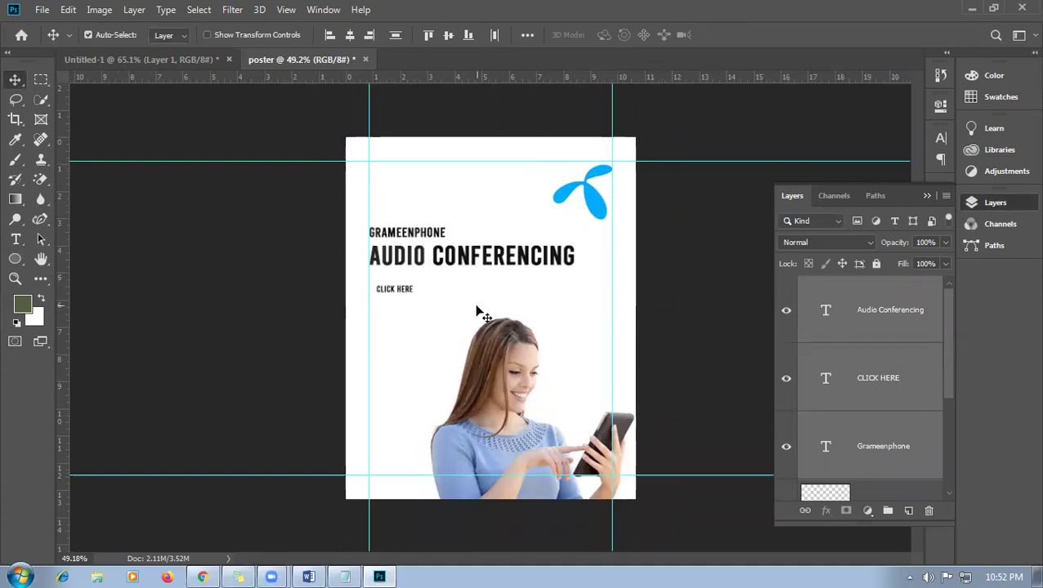
pyautogui.click(690, 269)
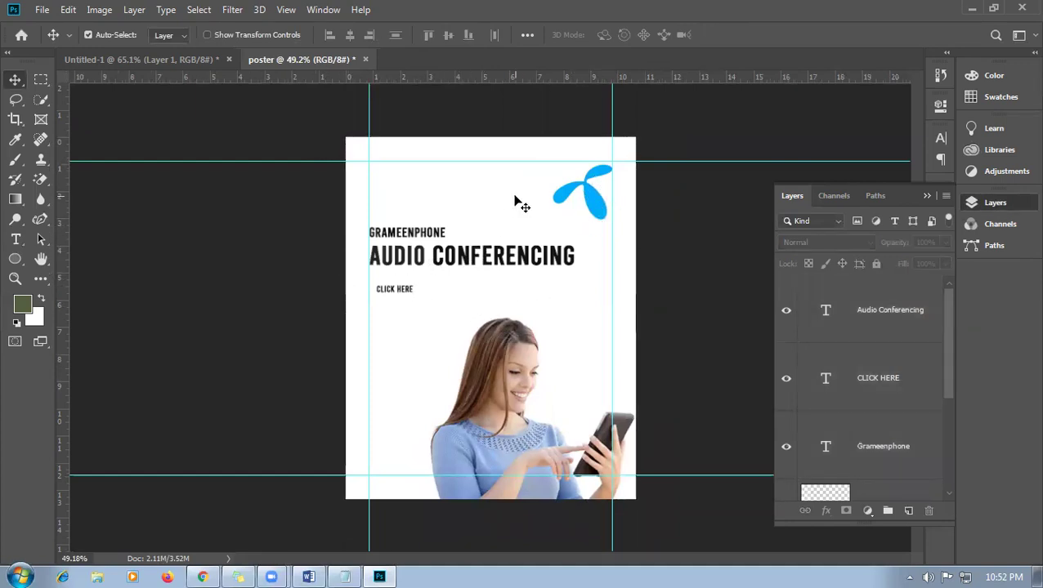
# - Recolor the word CONFERENCING in the heading to the logo's blue, 02abf9
pyautogui.doubleClick(439, 260)
pyautogui.click(434, 258)
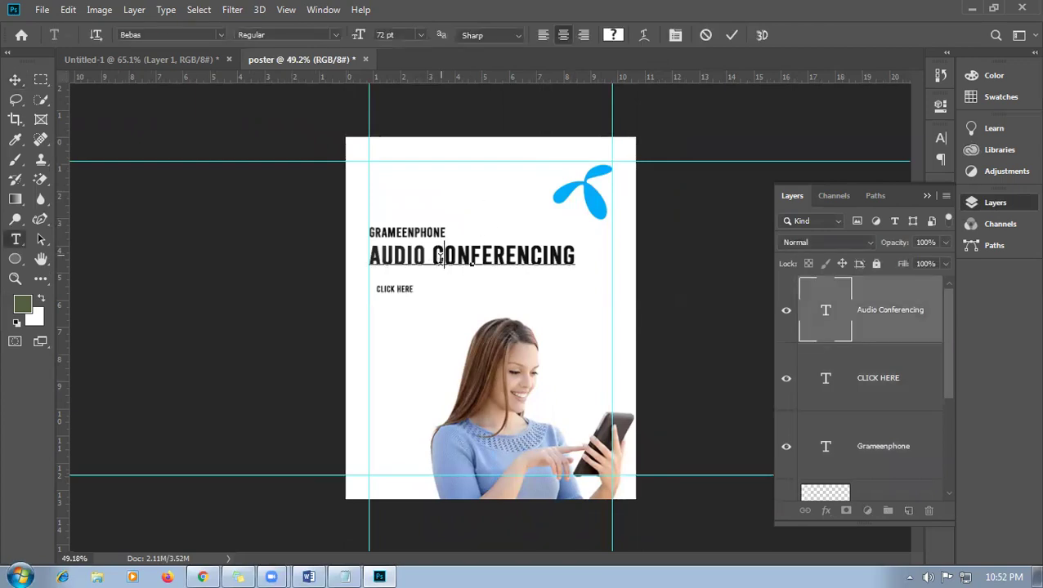
pyautogui.moveTo(433, 259); pyautogui.dragTo(579, 250)
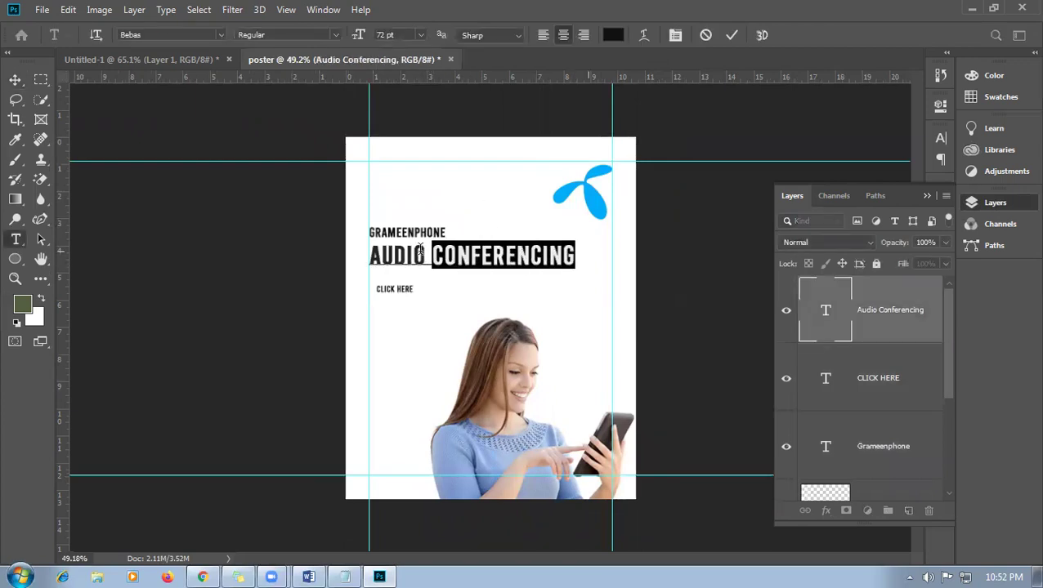
pyautogui.click(419, 252)
pyautogui.moveTo(432, 259); pyautogui.dragTo(580, 260)
pyautogui.click(613, 34)
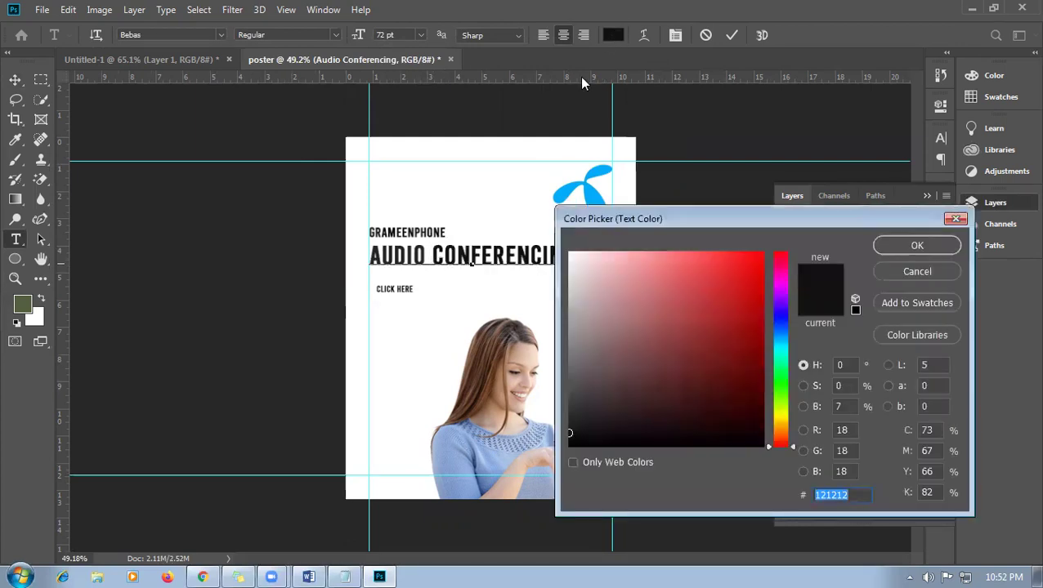
pyautogui.write('02abf9')
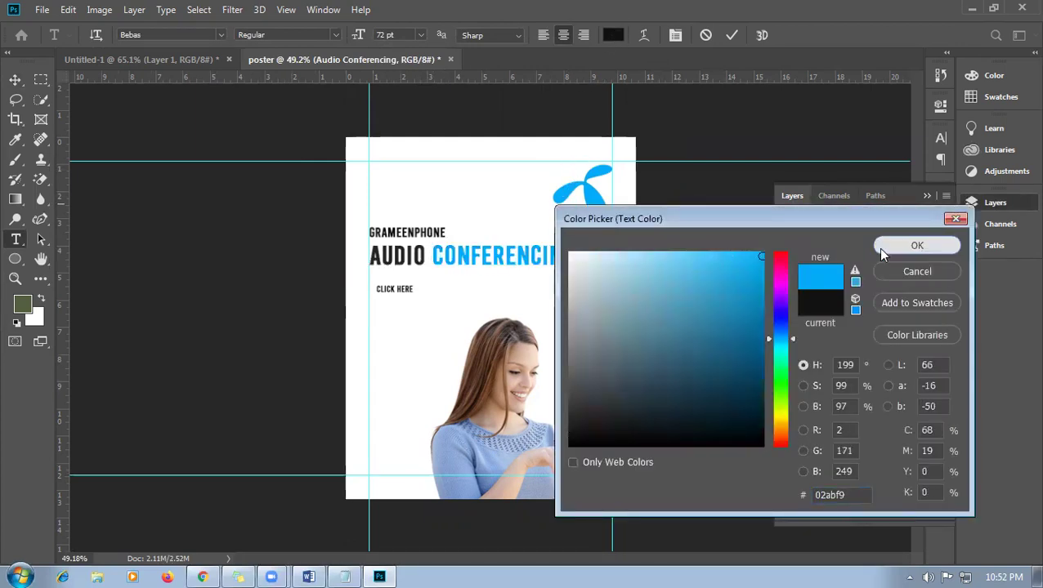
pyautogui.click(917, 246)
pyautogui.click(15, 79)
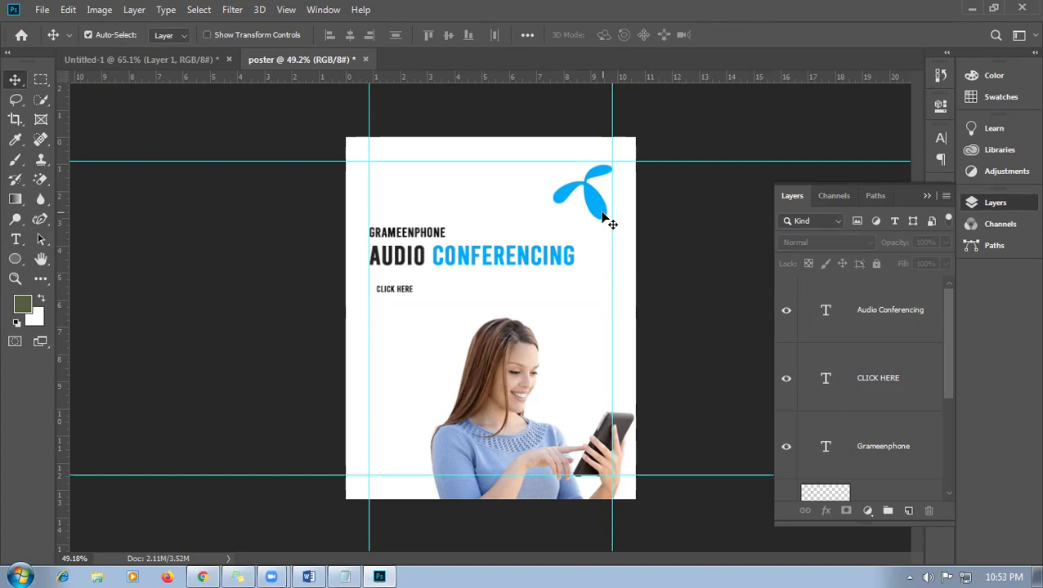
# - Draw a rectangle about 205 x 40 px just below the Audio Conferencing line, starting at the left margin guide
pyautogui.scroll(2, 398, 294)
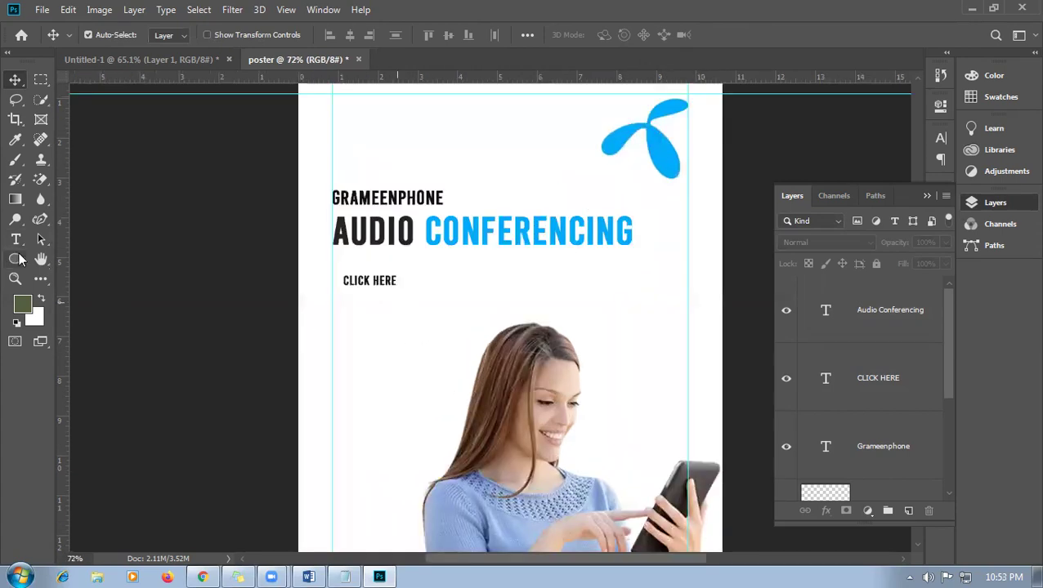
pyautogui.click(15, 259)
pyautogui.click(42, 259)
pyautogui.click(327, 286)
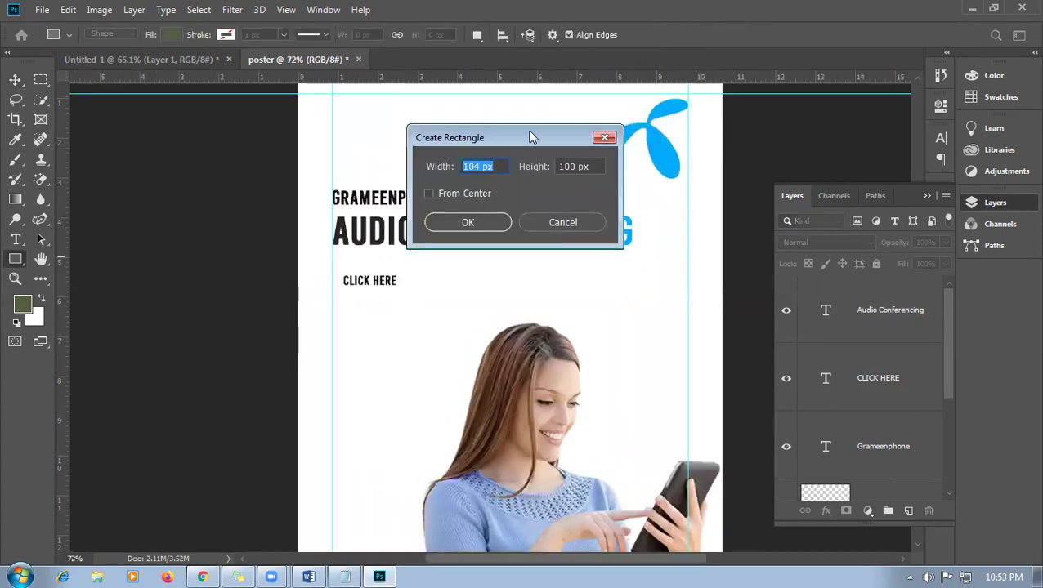
pyautogui.click(604, 138)
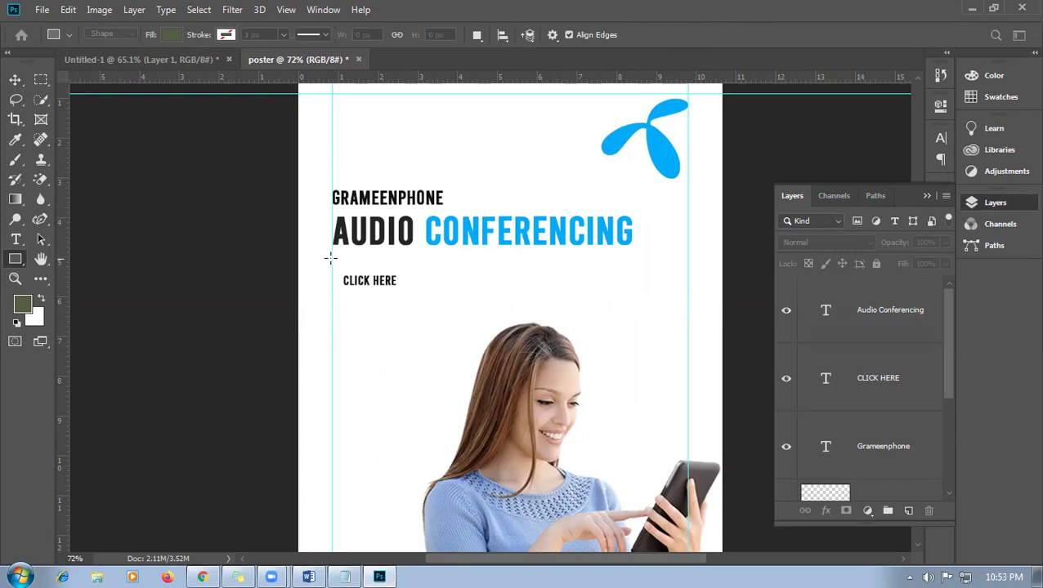
pyautogui.moveTo(332, 259); pyautogui.dragTo(448, 280)
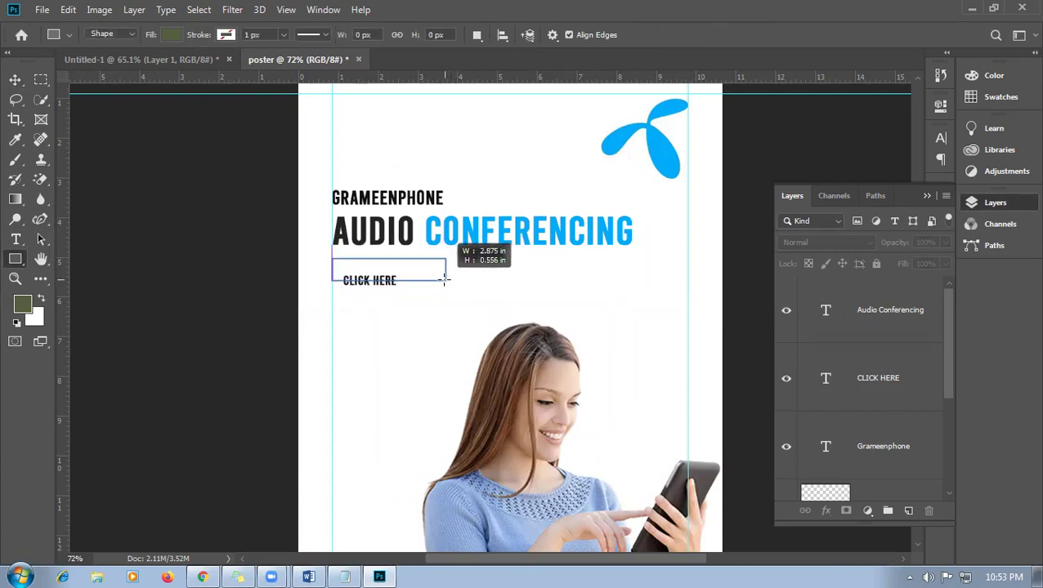
pyautogui.moveTo(444, 280); pyautogui.dragTo(447, 282)
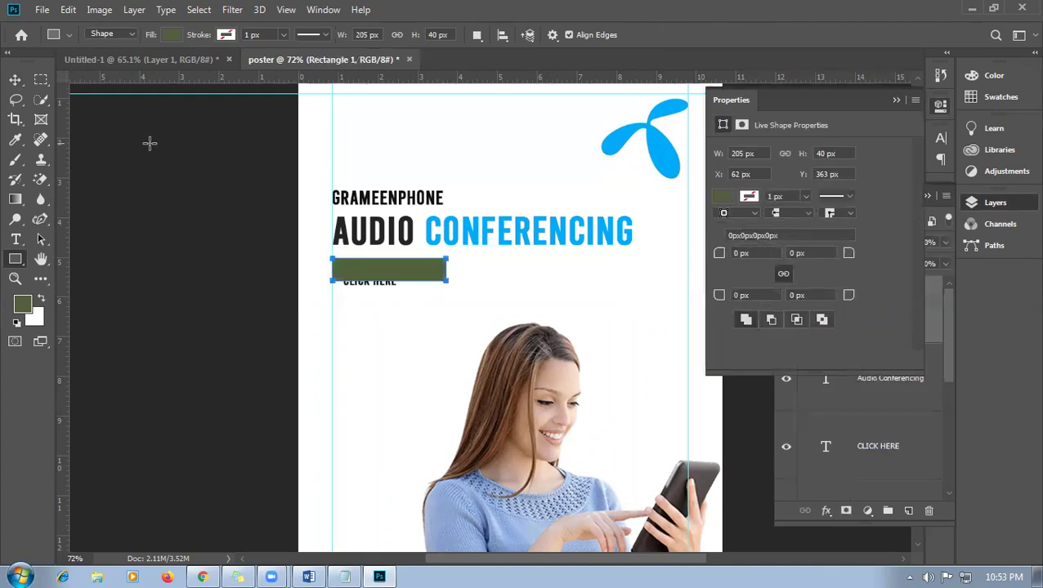
# - Fill the rectangle with blue 01abf9 sampled from the logo
pyautogui.click(170, 35)
pyautogui.click(243, 64)
pyautogui.click(616, 122)
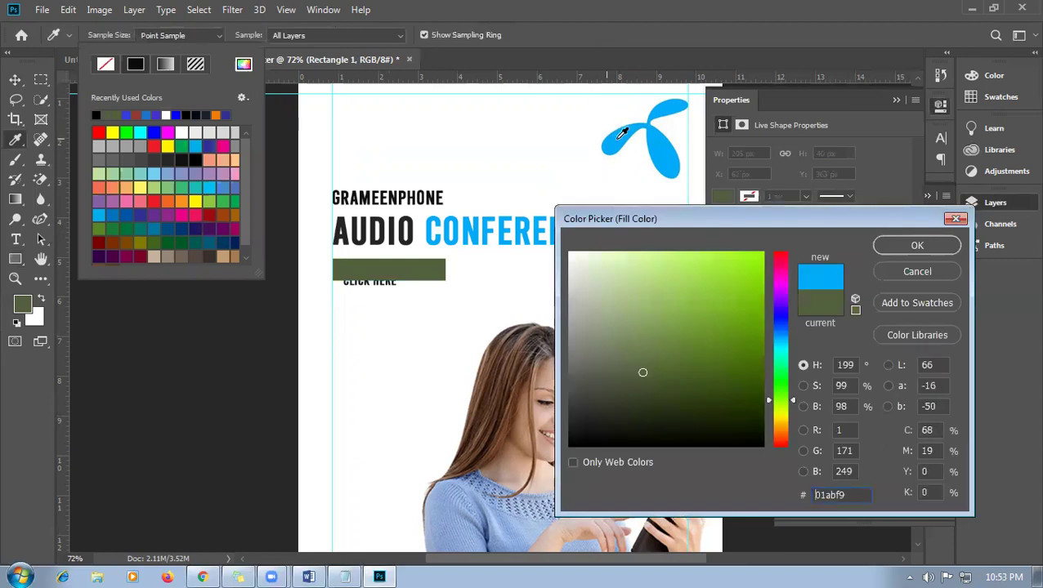
pyautogui.click(917, 245)
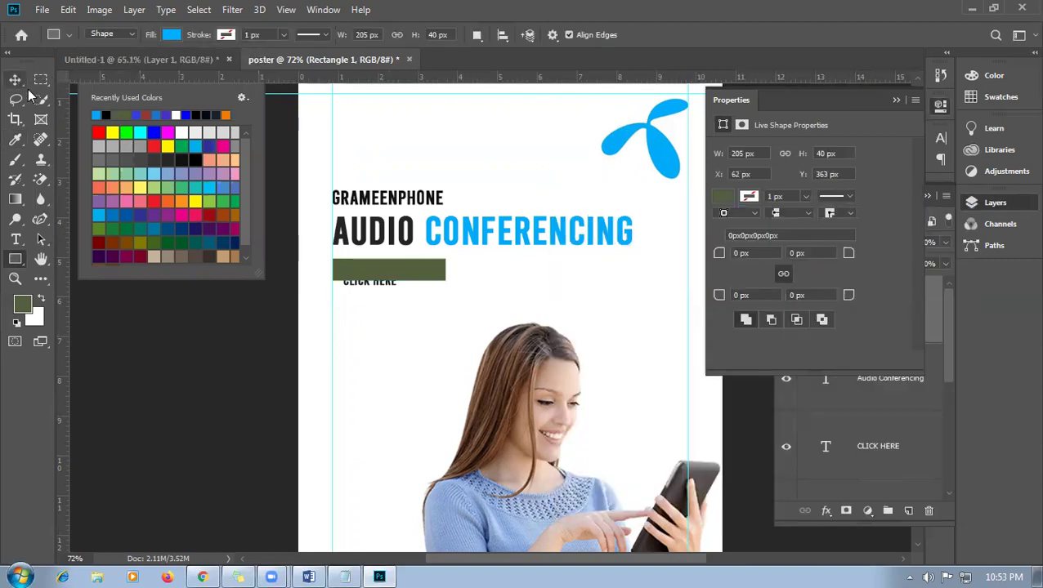
pyautogui.click(254, 374)
pyautogui.press('v')
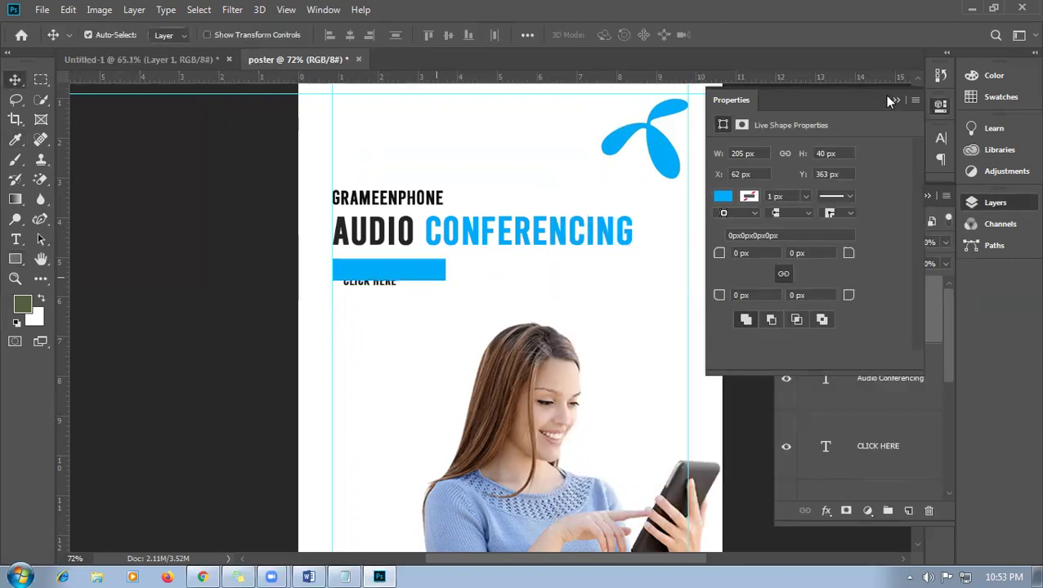
pyautogui.click(892, 98)
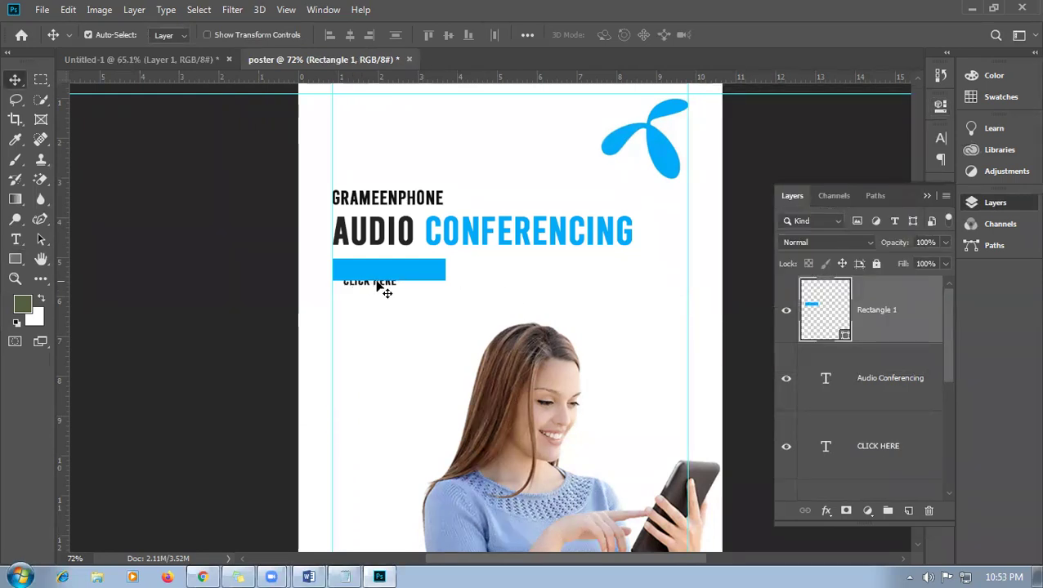
# - Bring the CLICK HERE text layer above the rectangle layer and place the text over the blue rectangle
pyautogui.click(853, 429)
pyautogui.moveTo(883, 446); pyautogui.dragTo(862, 303)
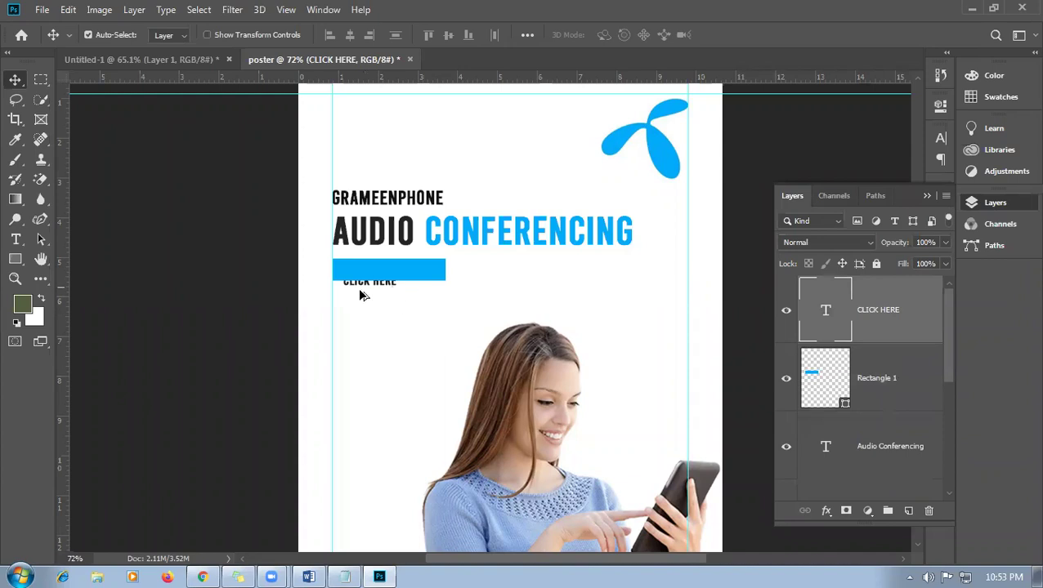
pyautogui.scroll(2, 361, 296)
pyautogui.moveTo(385, 278); pyautogui.dragTo(410, 264)
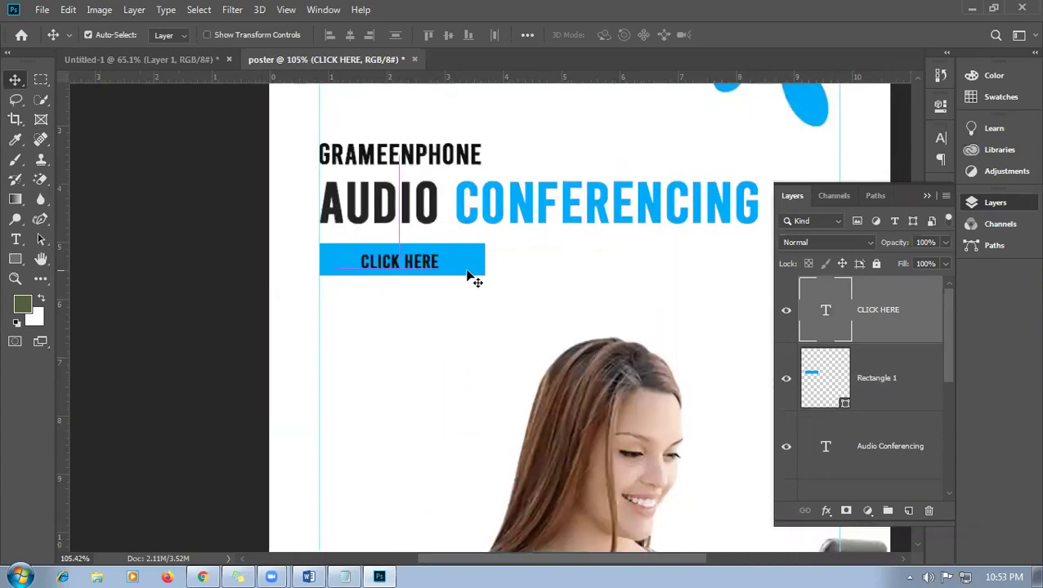
# - Center the CLICK HERE text on the blue rectangle by aligning the two layers
pyautogui.click(456, 262)
pyautogui.click(349, 34)
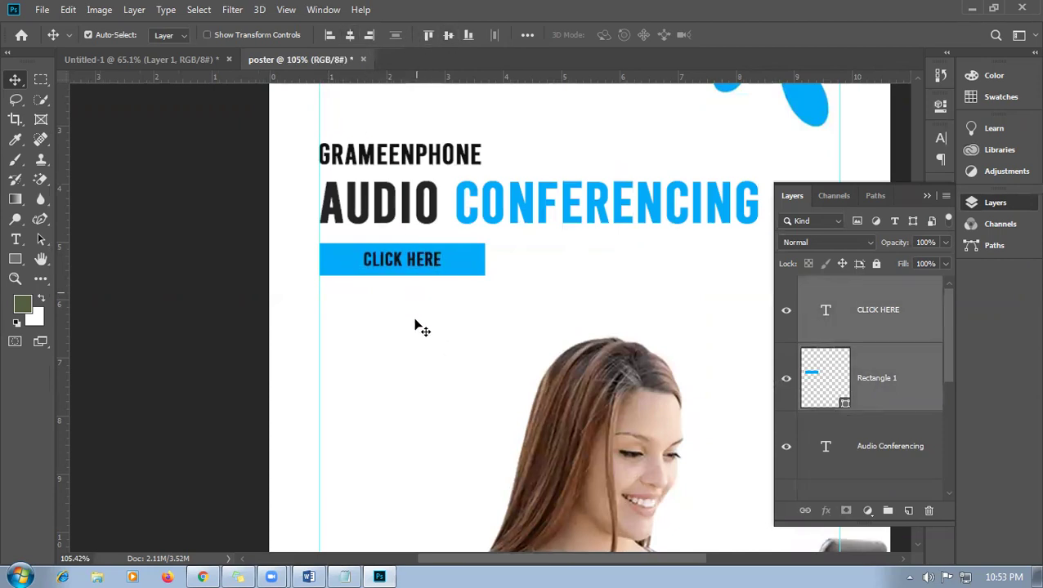
pyautogui.click(324, 344)
pyautogui.scroll(-3, 326, 349)
pyautogui.scroll(-2, 381, 376)
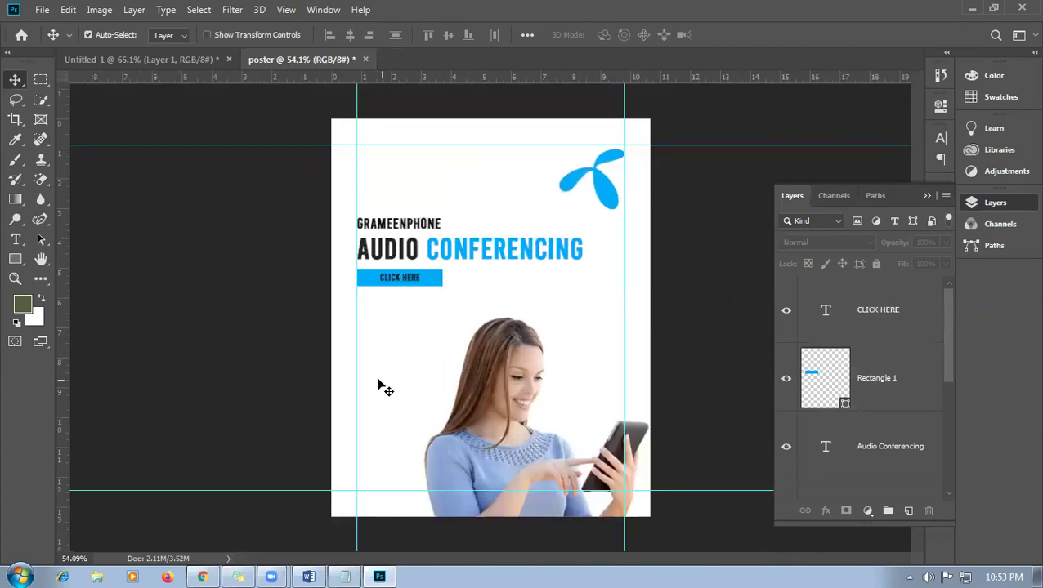
# - Recolor the CLICK HERE text to white, ffffff, sampled from the poster background
pyautogui.scroll(-1, 386, 347)
pyautogui.scroll(1, 425, 323)
pyautogui.scroll(2, 425, 307)
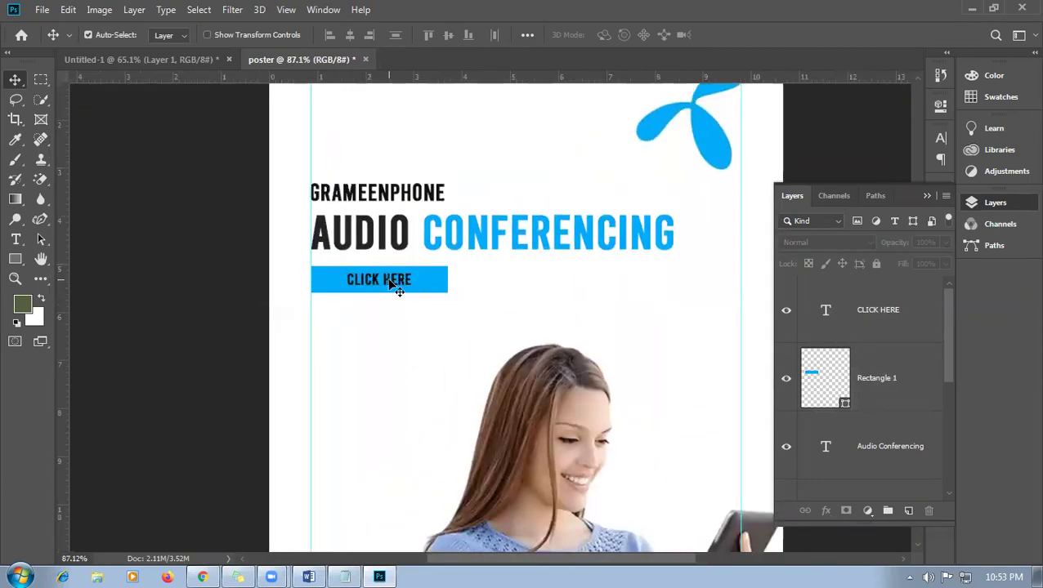
pyautogui.doubleClick(404, 282)
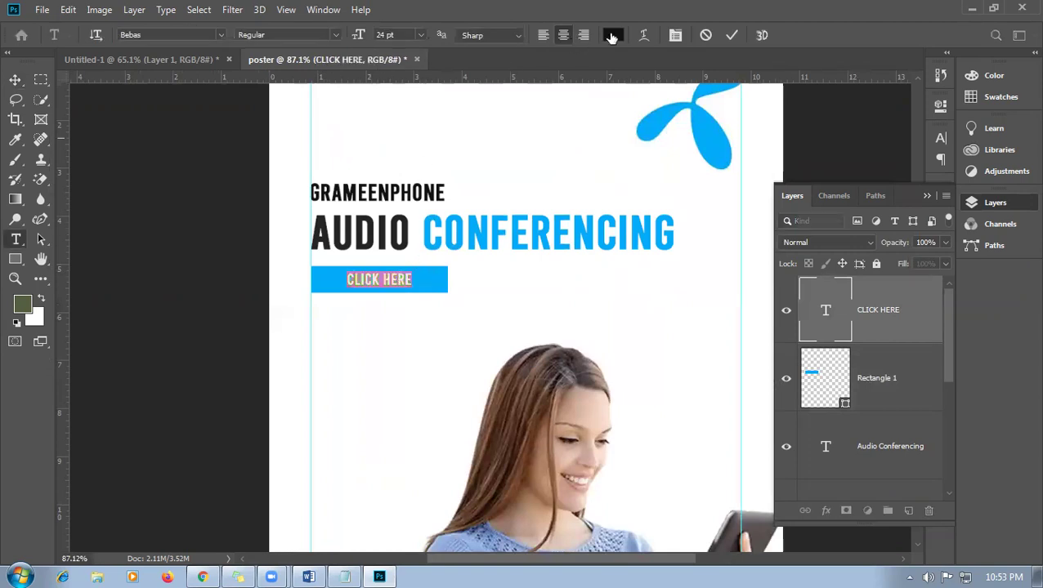
pyautogui.click(612, 35)
pyautogui.click(474, 144)
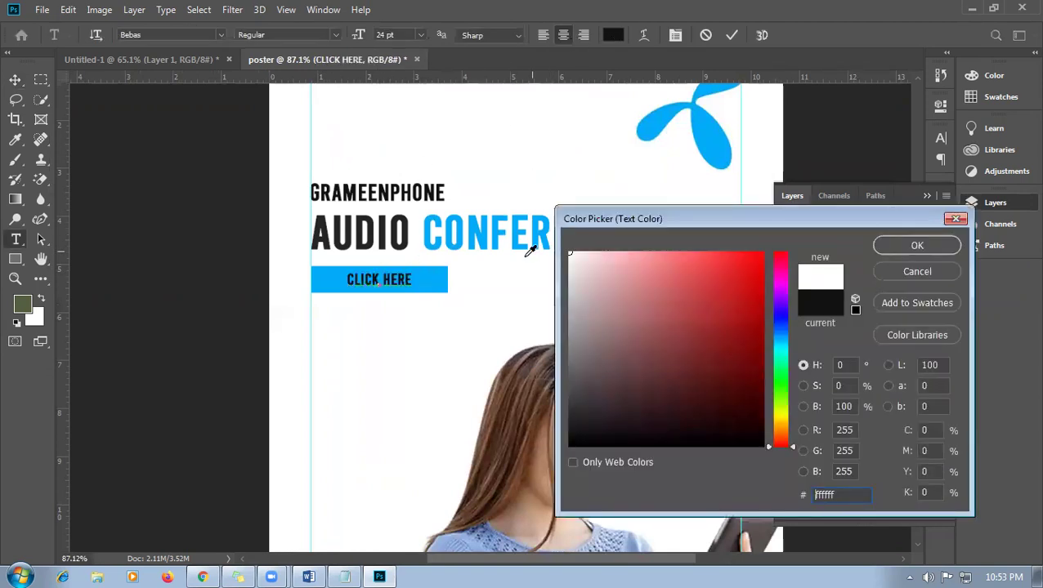
pyautogui.click(904, 249)
pyautogui.hotkey('ctrl', 'Return')
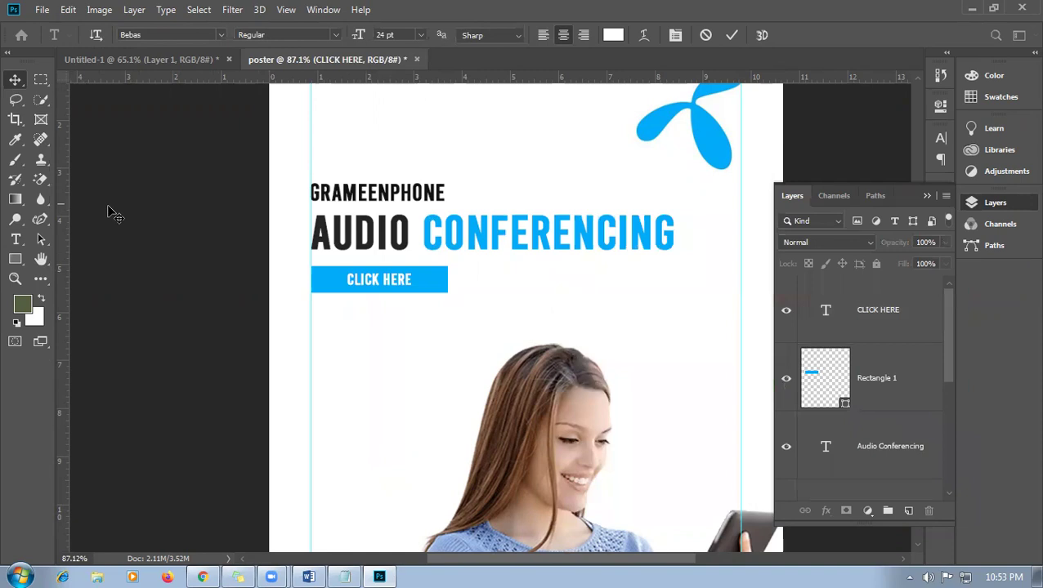
pyautogui.press('v')
pyautogui.click(158, 294)
pyautogui.hotkey('ctrl', '0')
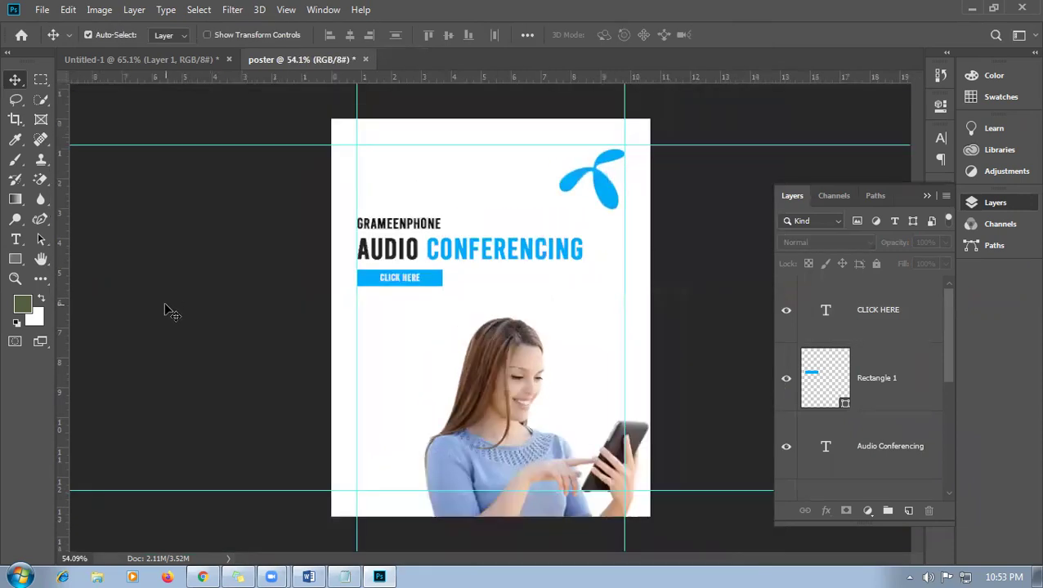
# - Change the font of the Grameenphone text to Montserrat Medium
pyautogui.scroll(1, 500, 337)
pyautogui.click(403, 212)
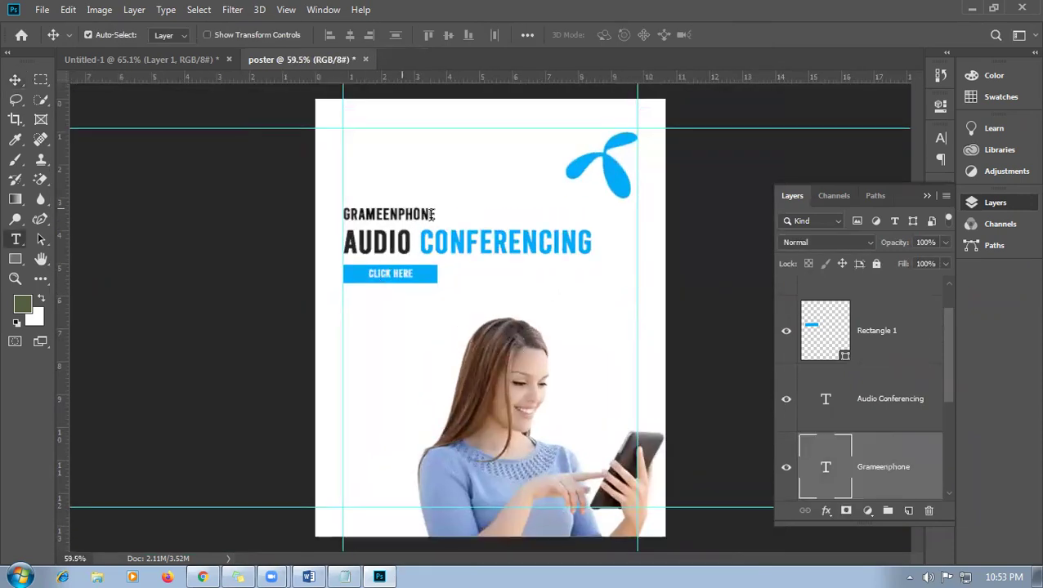
pyautogui.doubleClick(406, 214)
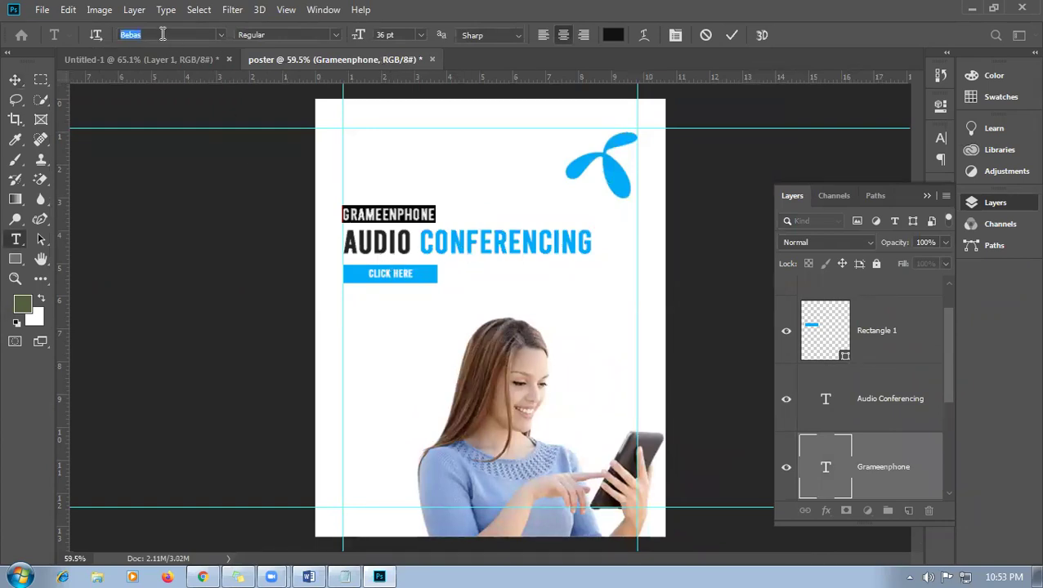
pyautogui.write('mont')
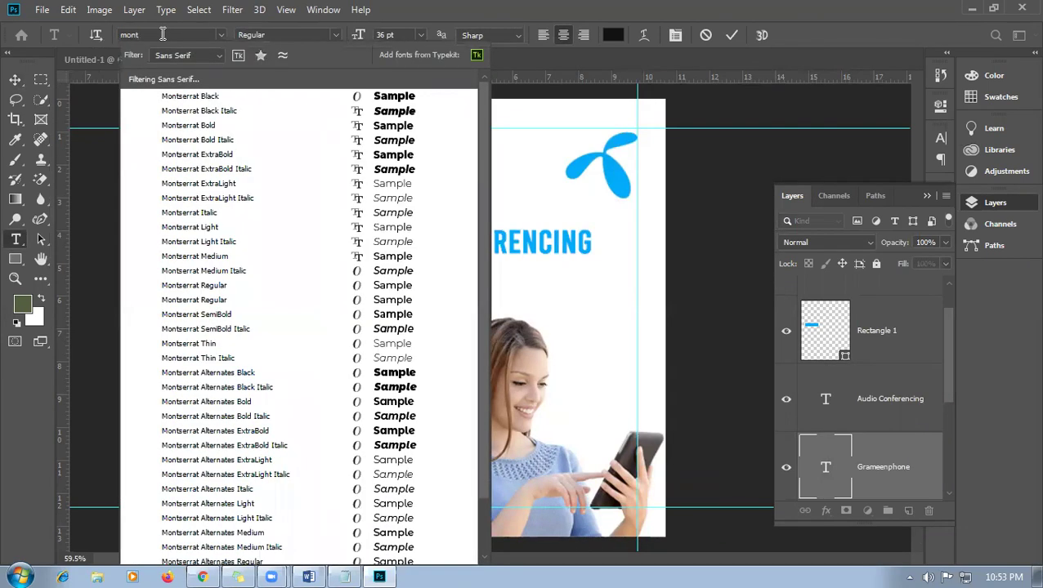
pyautogui.press('Down')
pyautogui.press('Down')
pyautogui.press('Down')
pyautogui.press('Down')
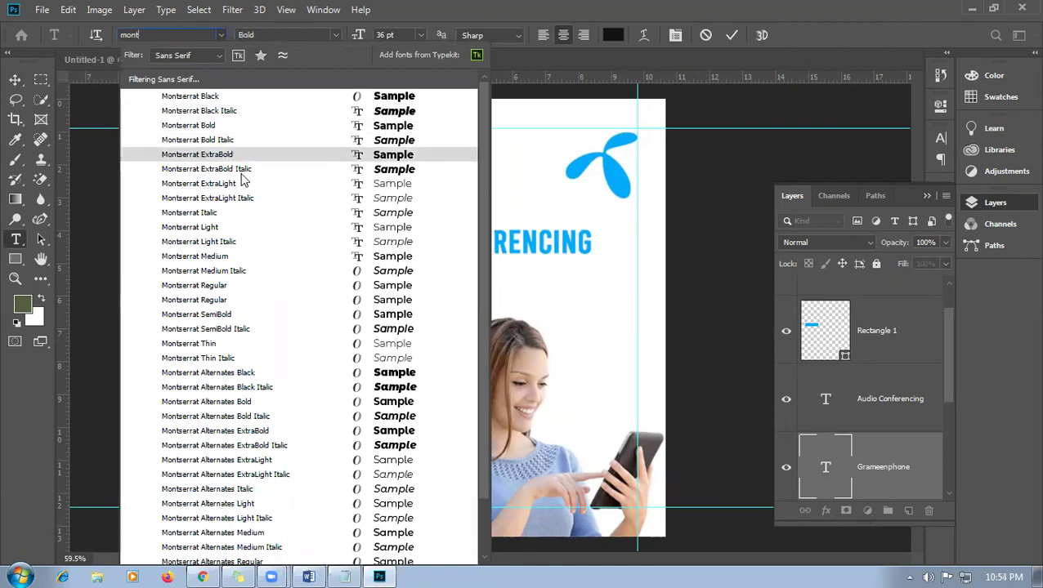
pyautogui.press('Up')
pyautogui.press('Up')
pyautogui.press('Down')
pyautogui.press('Down')
pyautogui.press('Down')
pyautogui.press('Down')
pyautogui.press('Down')
pyautogui.press('Down')
pyautogui.press('Down')
pyautogui.press('Down')
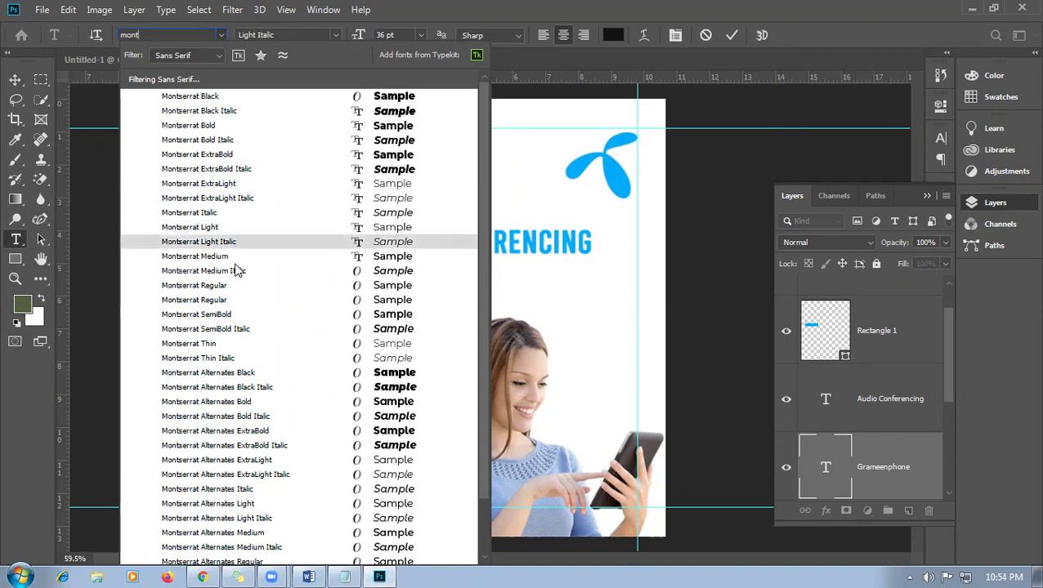
pyautogui.click(237, 258)
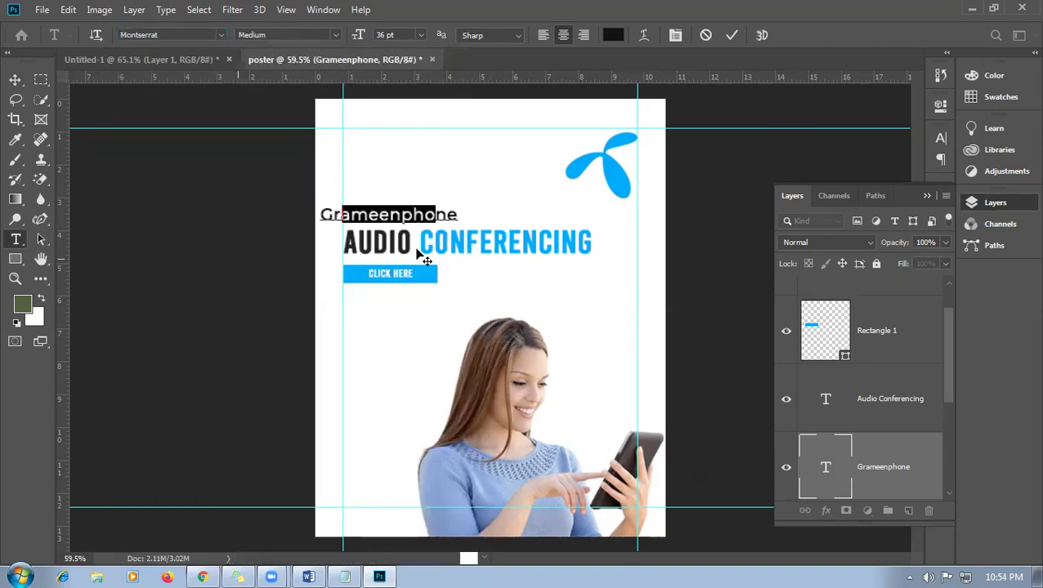
# - Move the Grameenphone text so its start aligns with the vertical margin guide above AUDIO CONFERENCING, and commit the text edit
pyautogui.moveTo(479, 276); pyautogui.dragTo(503, 275)
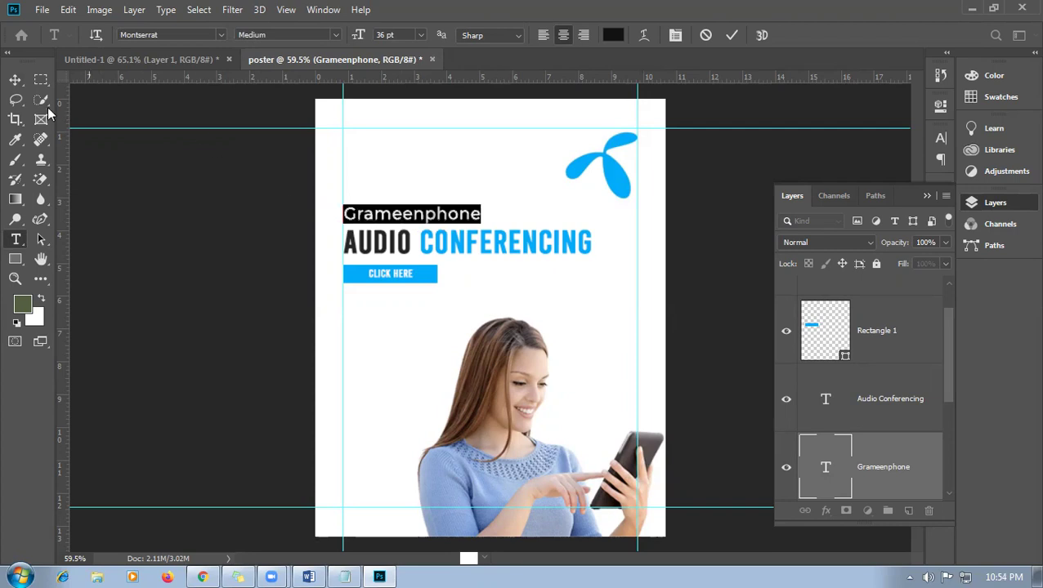
pyautogui.click(16, 80)
pyautogui.keyDown('alt'); pyautogui.scroll(2, 482, 297); pyautogui.keyUp('alt')
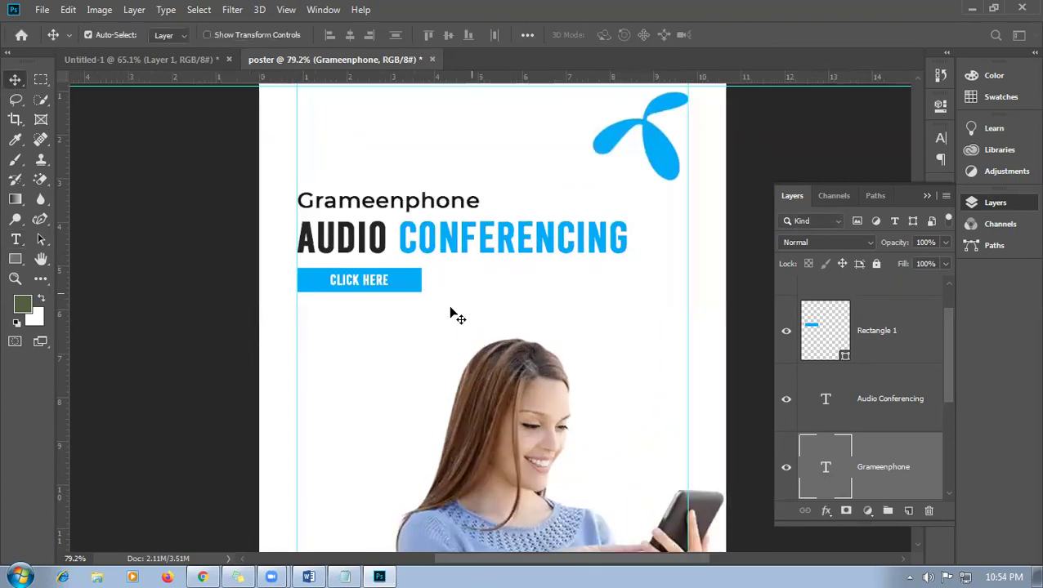
pyautogui.scroll(1, 376, 351)
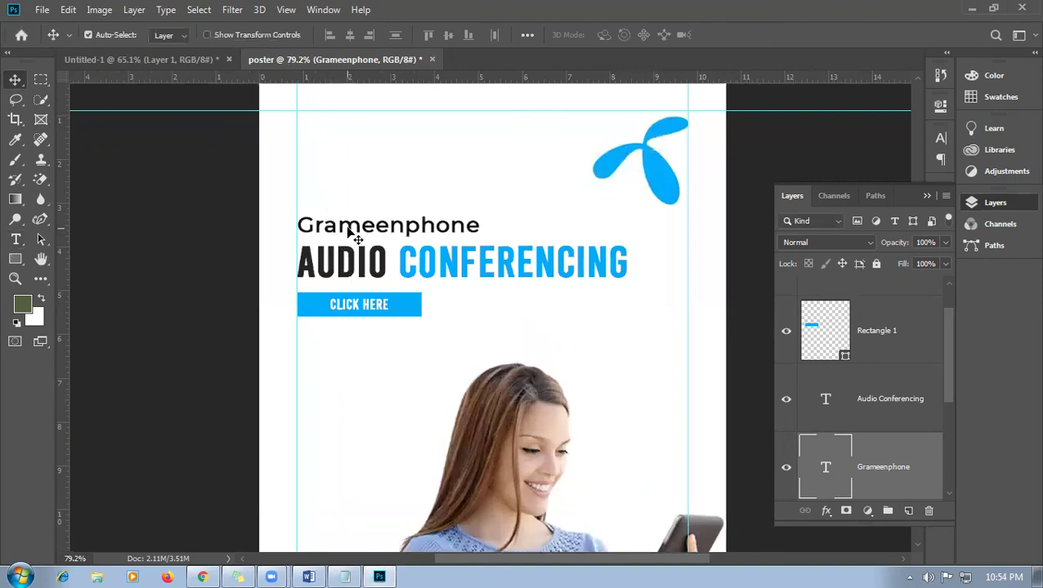
pyautogui.click(181, 231)
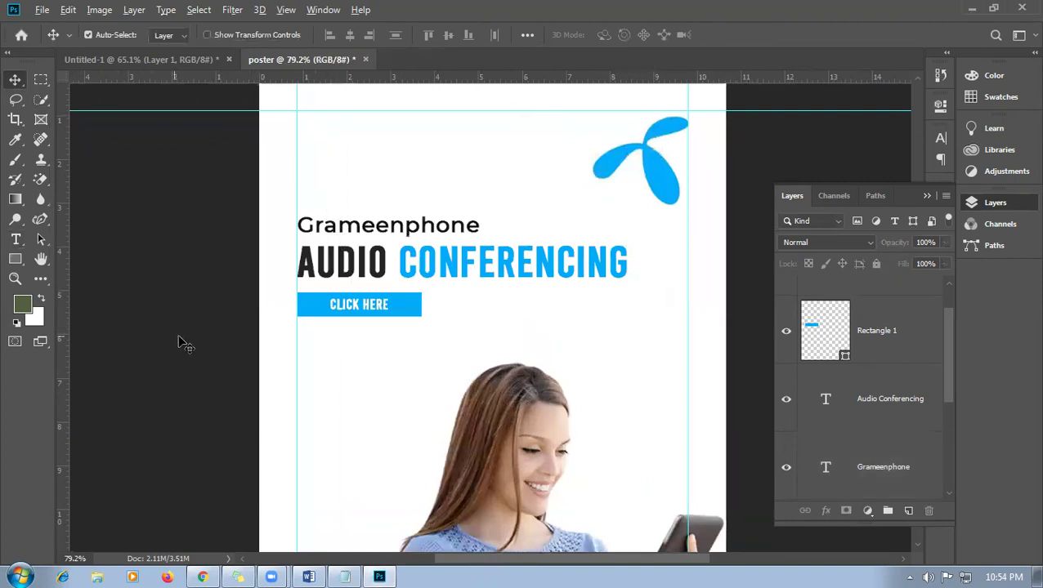
pyautogui.scroll(-1, 181, 342)
pyautogui.scroll(-1, 204, 336)
pyautogui.scroll(-1, 221, 331)
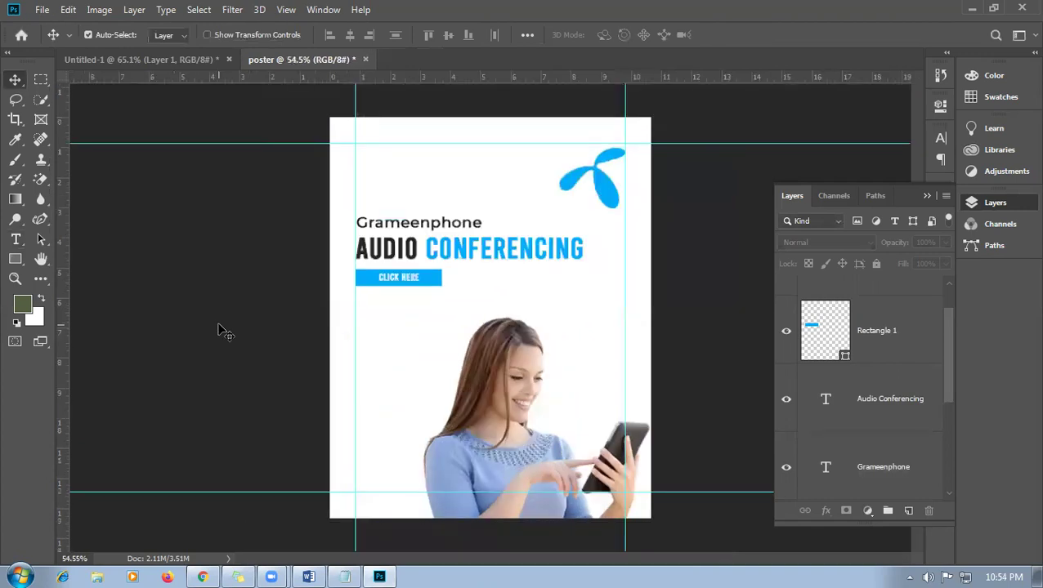
pyautogui.scroll(-1, 222, 274)
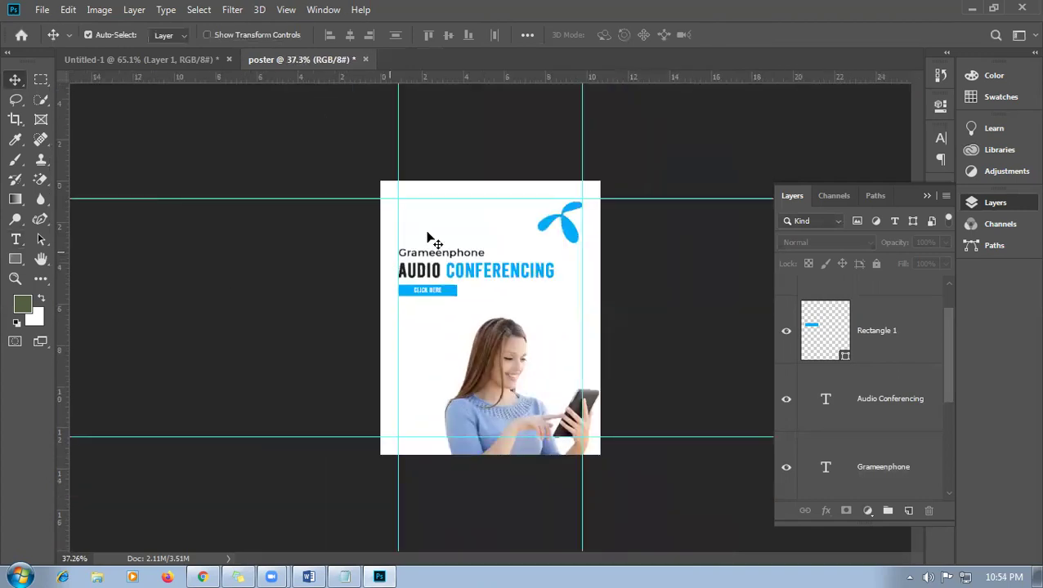
pyautogui.scroll(1, 492, 303)
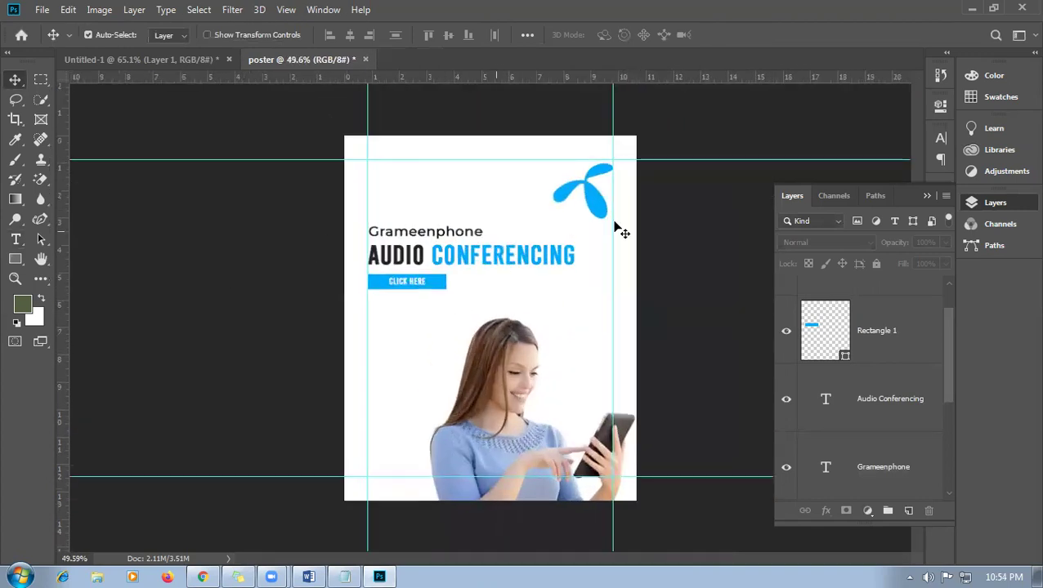
pyautogui.click(927, 195)
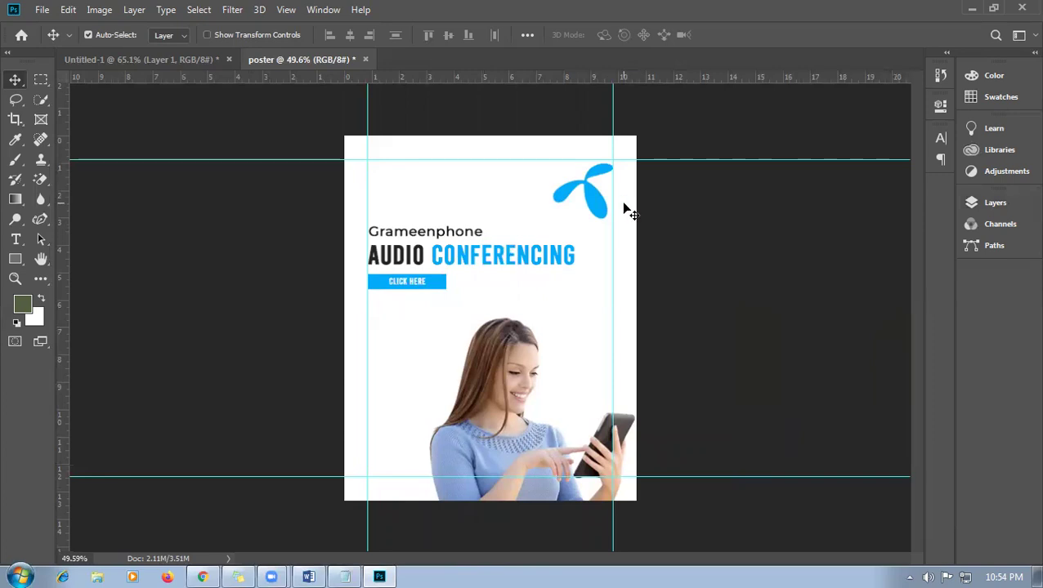
# - Toggle the white Background layer's visibility to check it, and unlock it into a regular layer
pyautogui.click(991, 202)
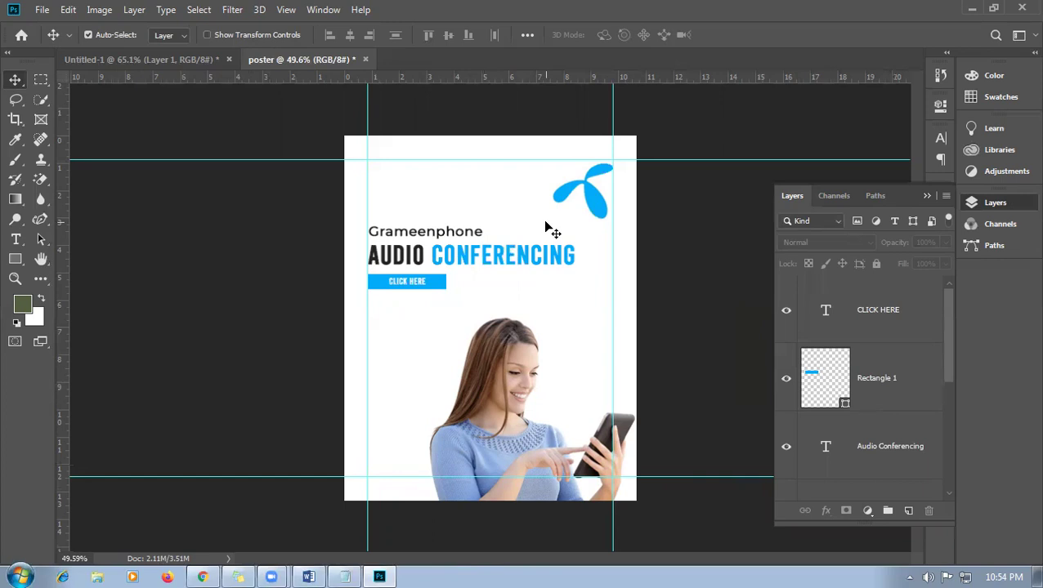
pyautogui.scroll(-5, 867, 434)
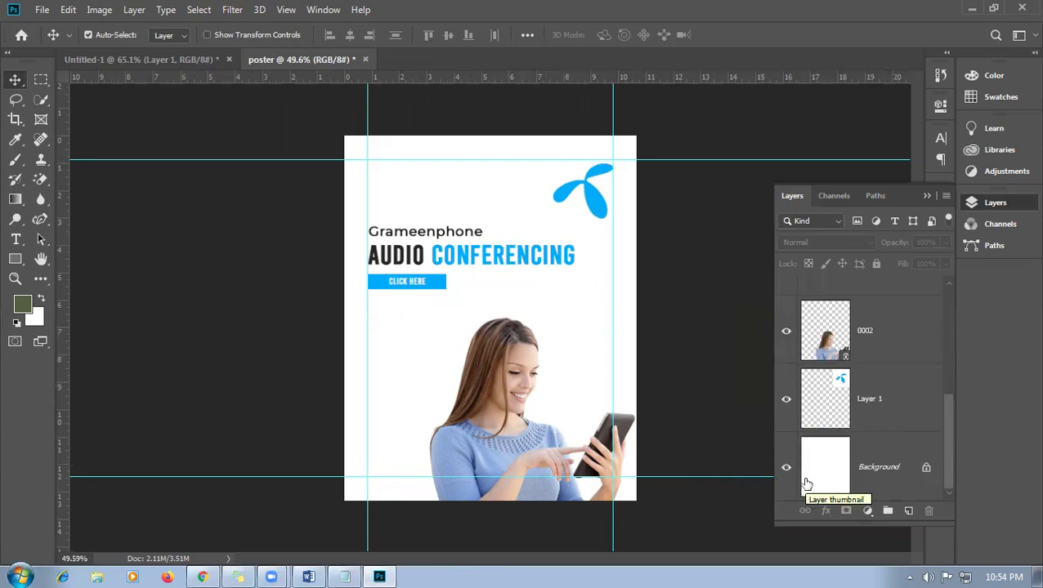
pyautogui.click(785, 468)
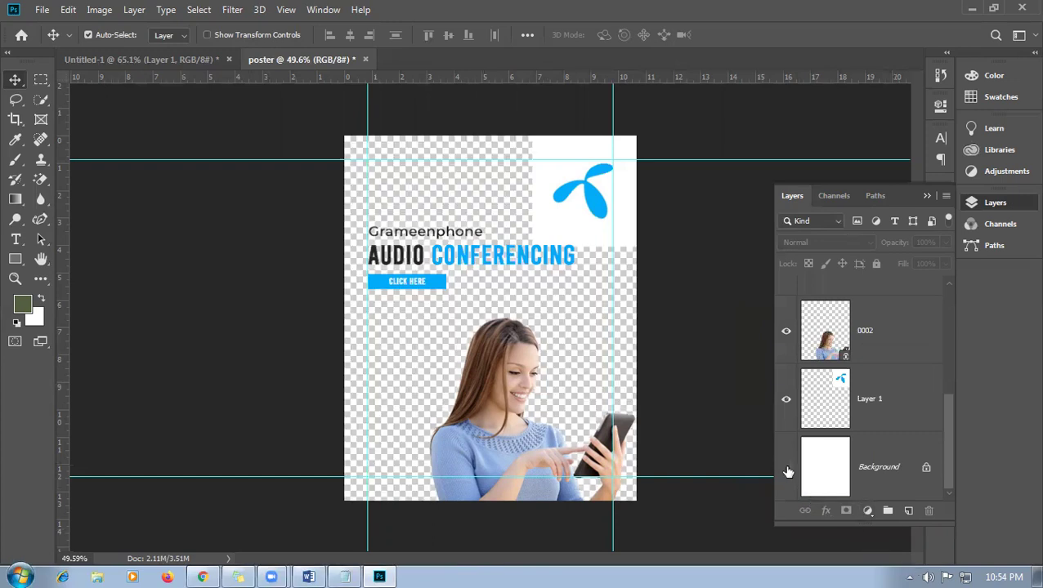
pyautogui.click(786, 471)
pyautogui.click(907, 467)
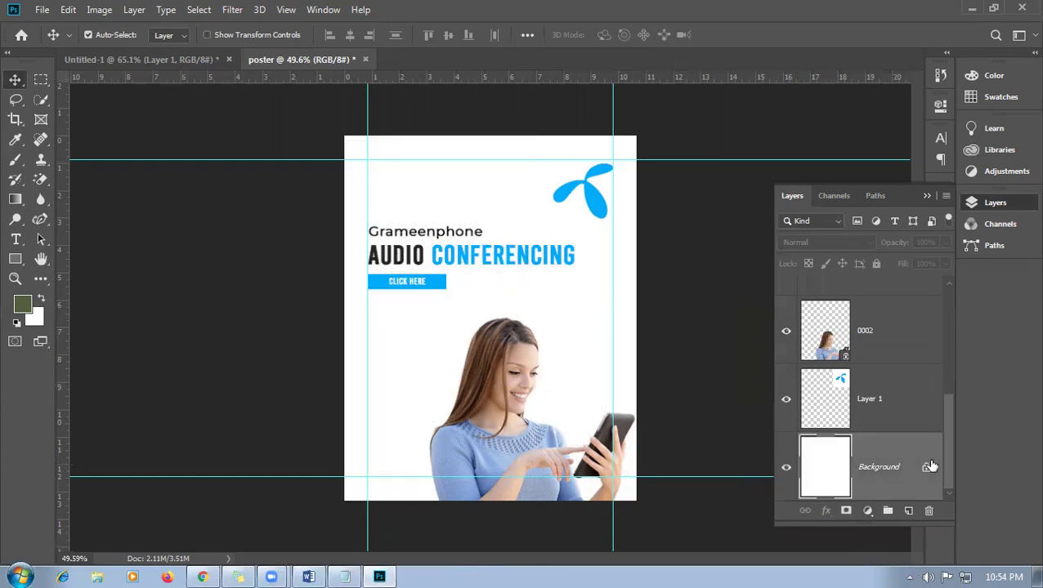
pyautogui.click(927, 469)
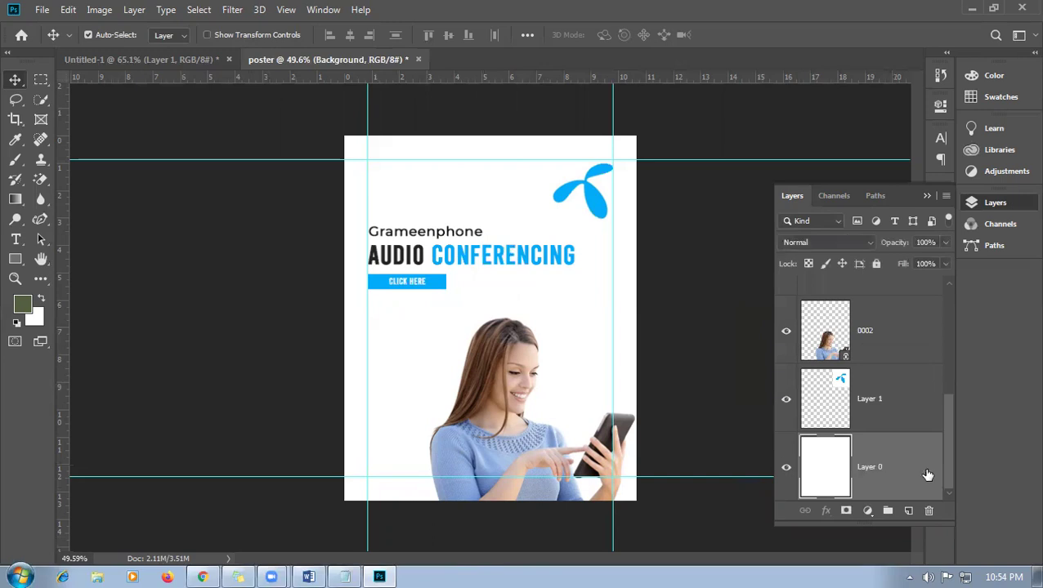
# - Try to tint the white background layer with a Hue/Saturation adjustment layer, setting the hue to -33
pyautogui.keyDown('ctrl'); pyautogui.click(819, 470); pyautogui.keyUp('ctrl')
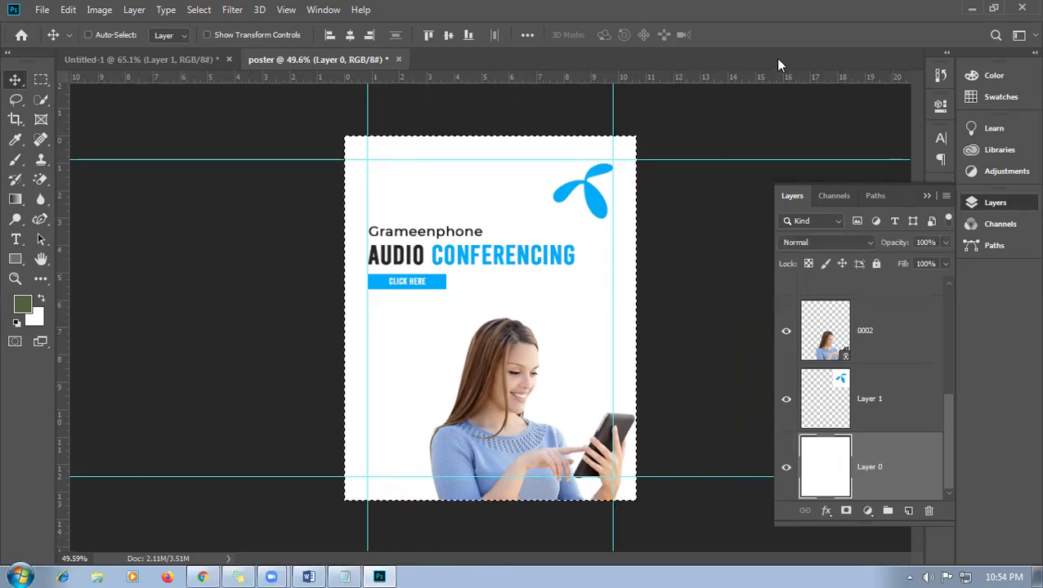
pyautogui.click(926, 196)
pyautogui.click(1001, 171)
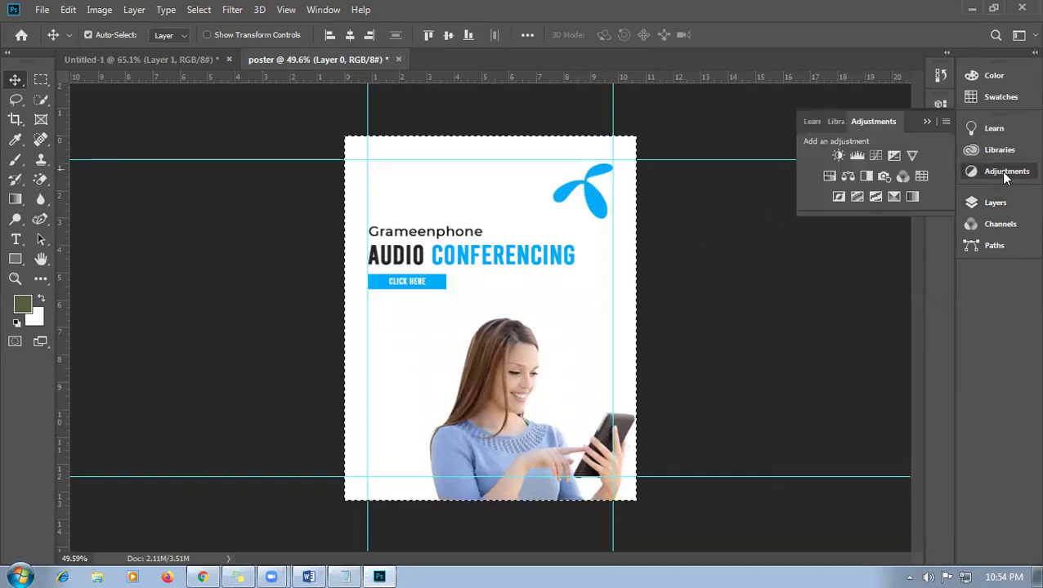
pyautogui.click(829, 178)
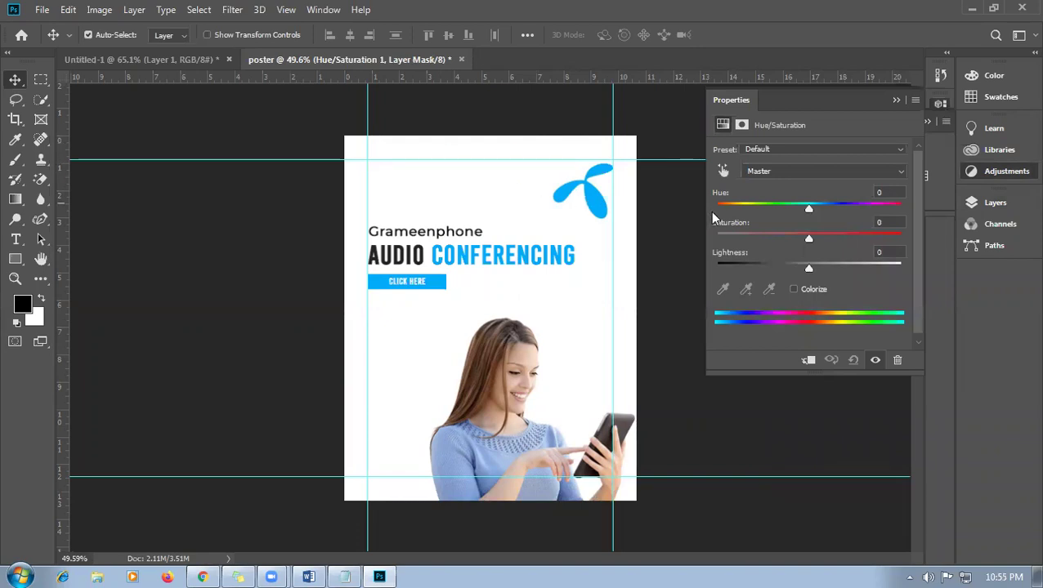
pyautogui.moveTo(807, 208); pyautogui.dragTo(778, 206)
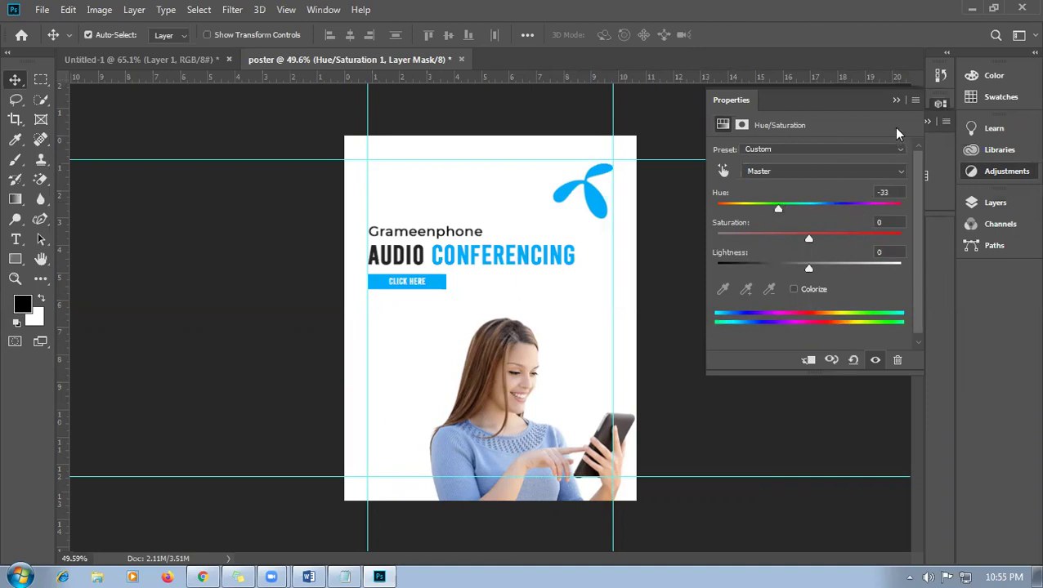
# - Toggle the white background layer's visibility and delete the Hue/Saturation adjustment layer above it
pyautogui.click(975, 175)
pyautogui.click(996, 202)
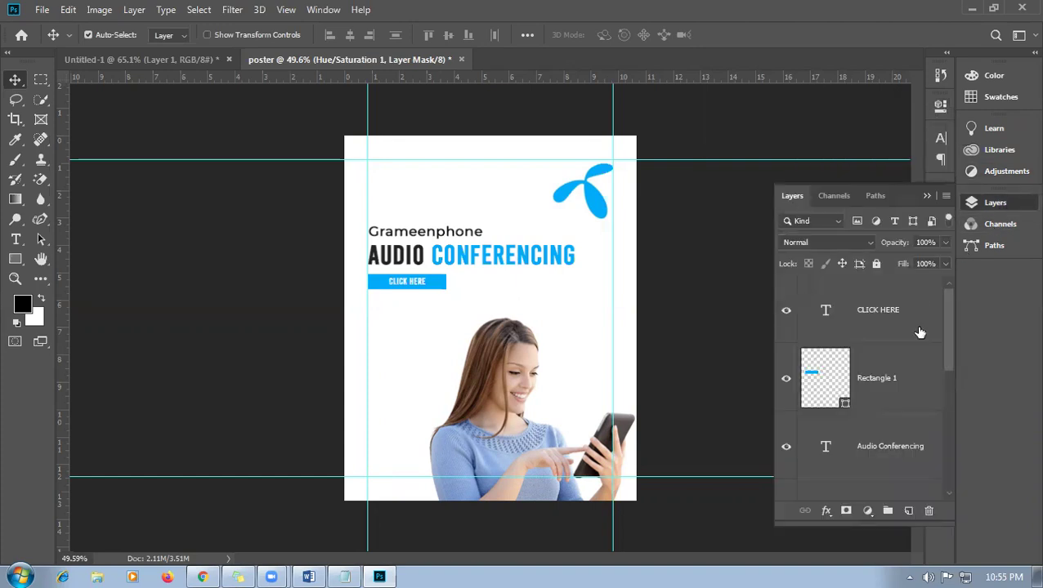
pyautogui.scroll(-5, 895, 407)
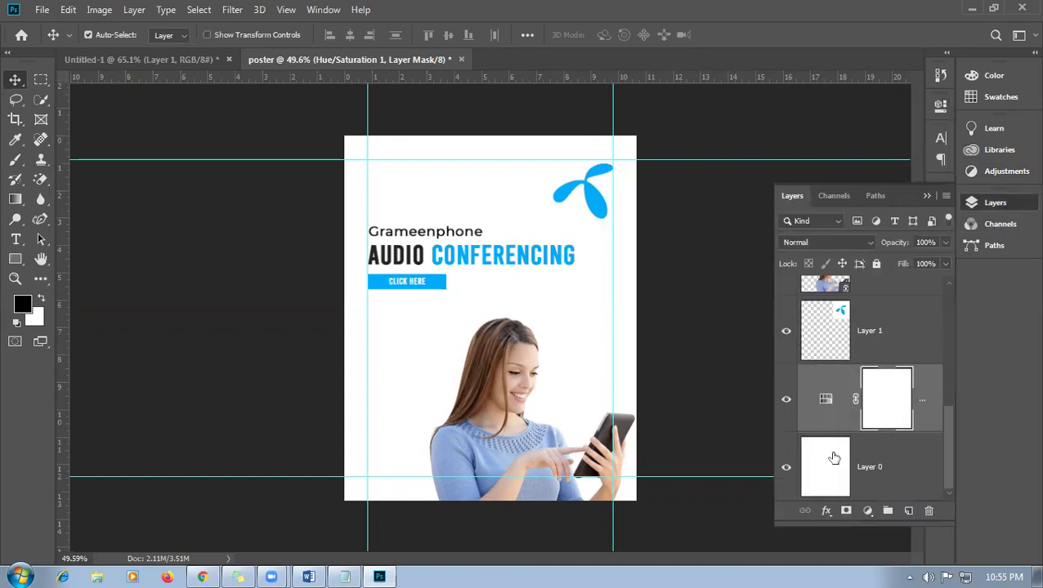
pyautogui.click(786, 469)
pyautogui.click(786, 471)
pyautogui.press('Delete')
# - Try another Hue/Saturation adjustment on the background with hue +12, reset it to the Default preset and raise the hue again
pyautogui.keyDown('ctrl'); pyautogui.click(834, 465); pyautogui.keyUp('ctrl')
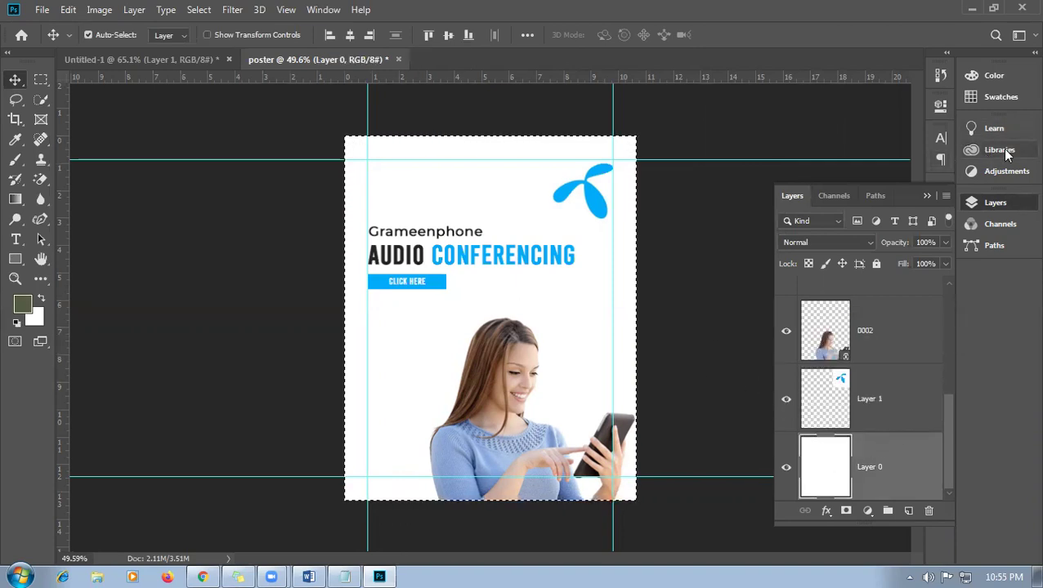
pyautogui.click(1006, 171)
pyautogui.click(827, 174)
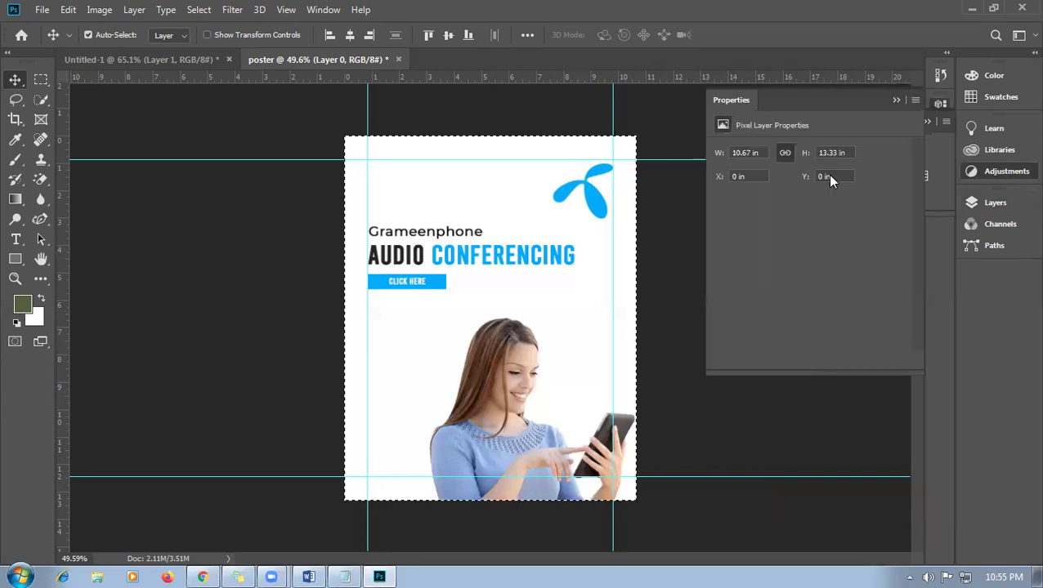
pyautogui.moveTo(809, 211)
pyautogui.mouseDown()
pyautogui.moveTo(886, 211)
pyautogui.moveTo(750, 211)
pyautogui.moveTo(819, 211)
pyautogui.mouseUp()
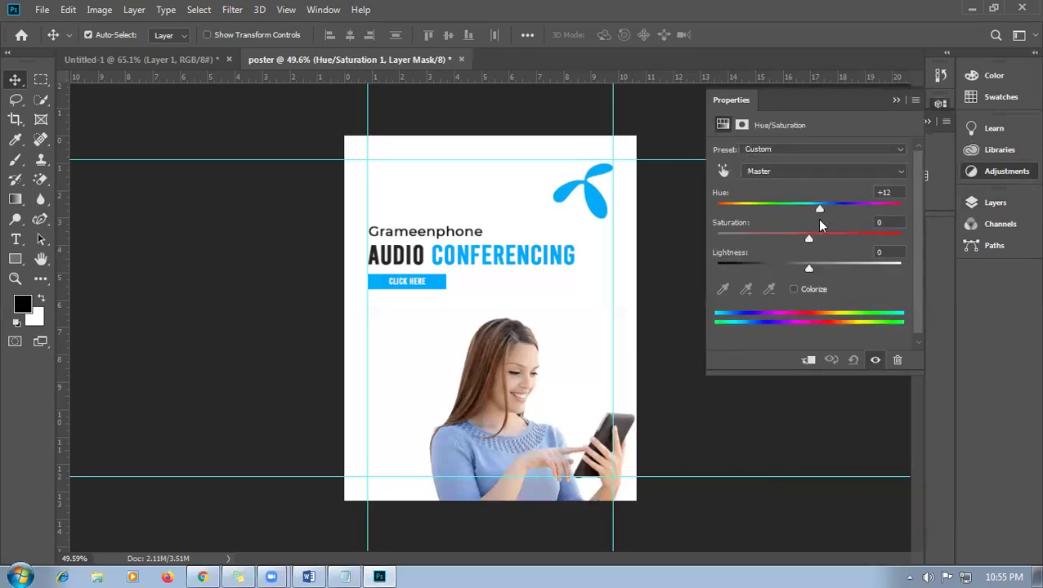
pyautogui.click(858, 152)
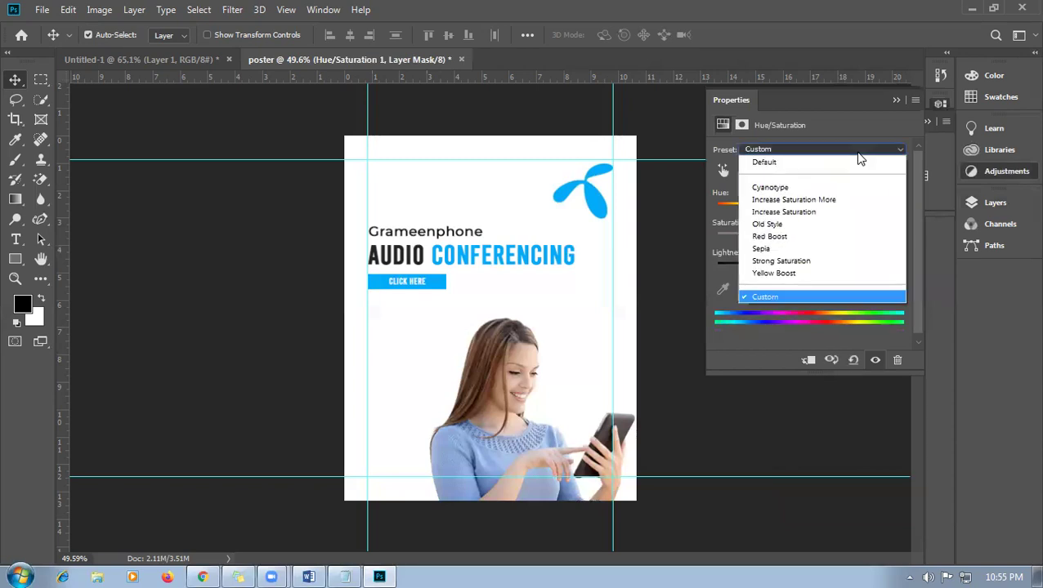
pyautogui.click(827, 163)
pyautogui.moveTo(809, 210); pyautogui.dragTo(833, 209)
pyautogui.click(896, 102)
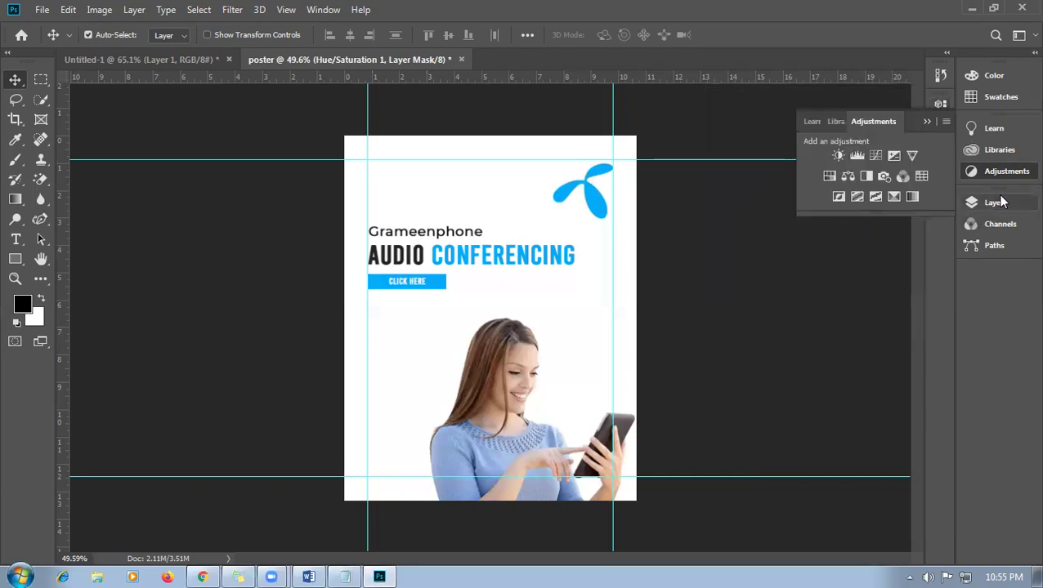
# - Delete the second Hue/Saturation adjustment layer above the white background
pyautogui.click(973, 175)
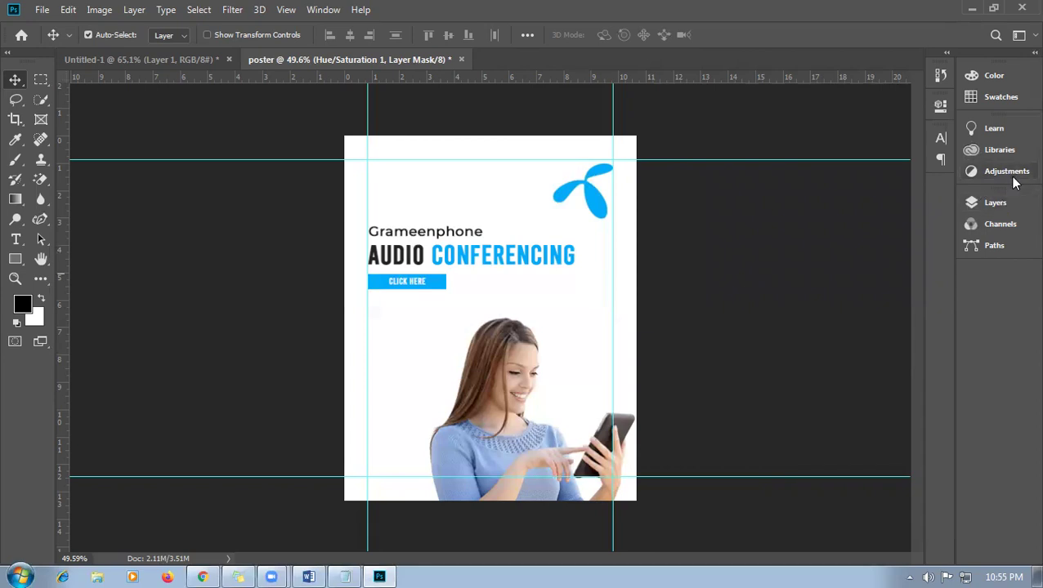
pyautogui.click(999, 203)
pyautogui.scroll(-1, 913, 440)
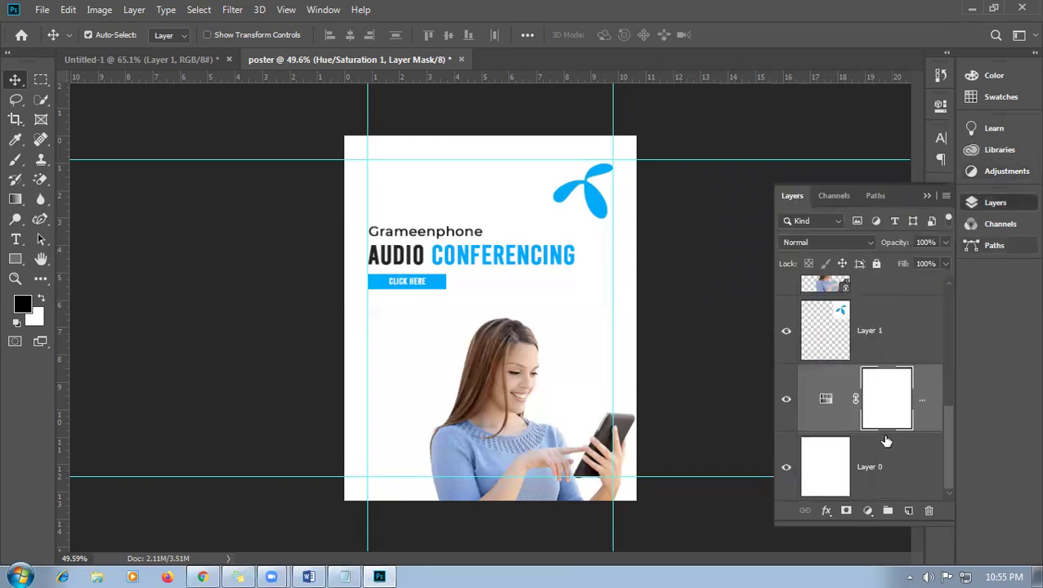
pyautogui.press('Delete')
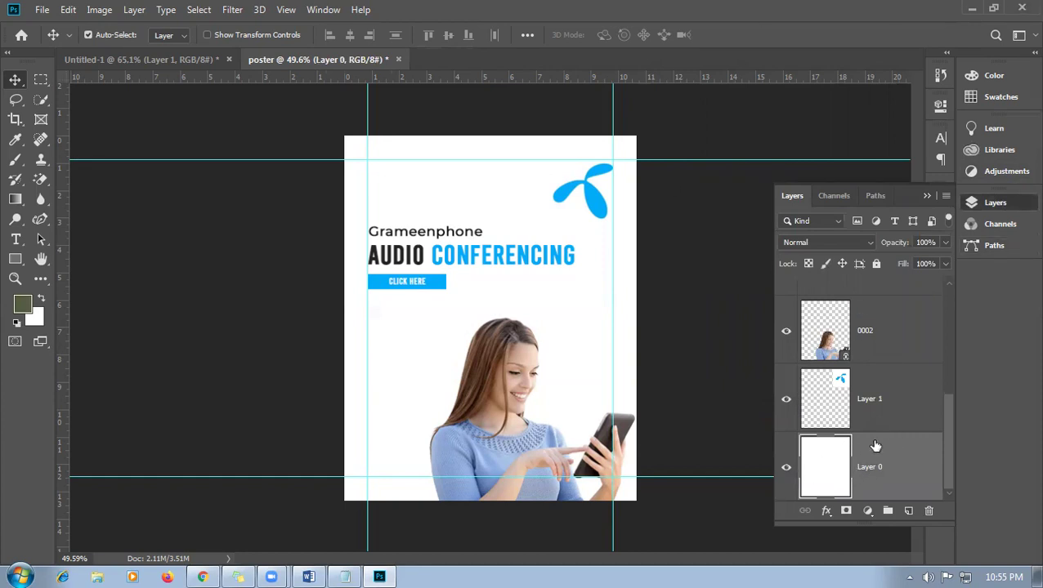
# - Fill a rectangle about 10.28 x 5.19 in with the olive-green foreground colour on a new layer above the white background, and deselect it
pyautogui.click(909, 510)
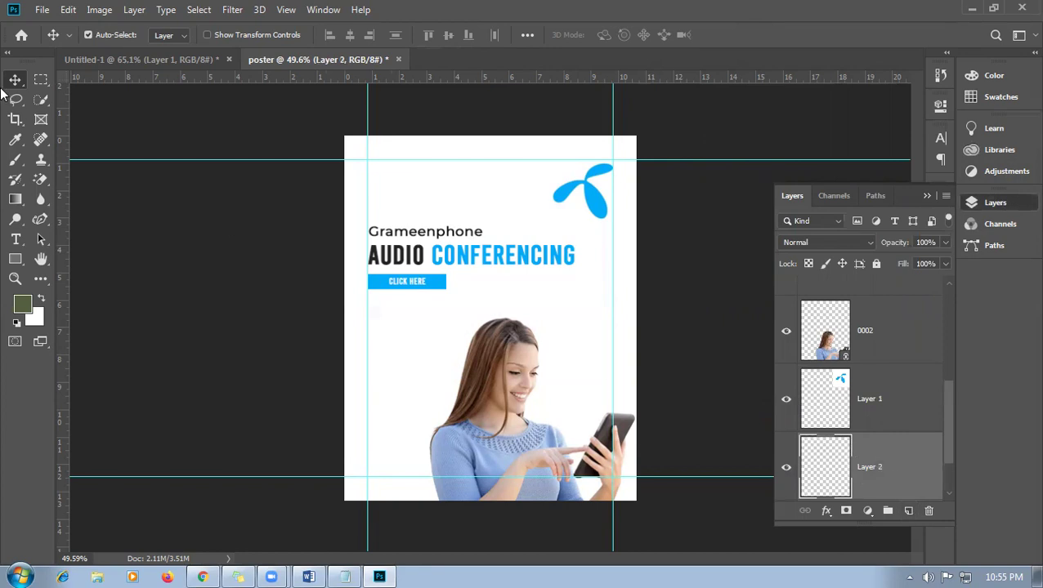
pyautogui.click(41, 79)
pyautogui.moveTo(658, 320); pyautogui.dragTo(670, 332)
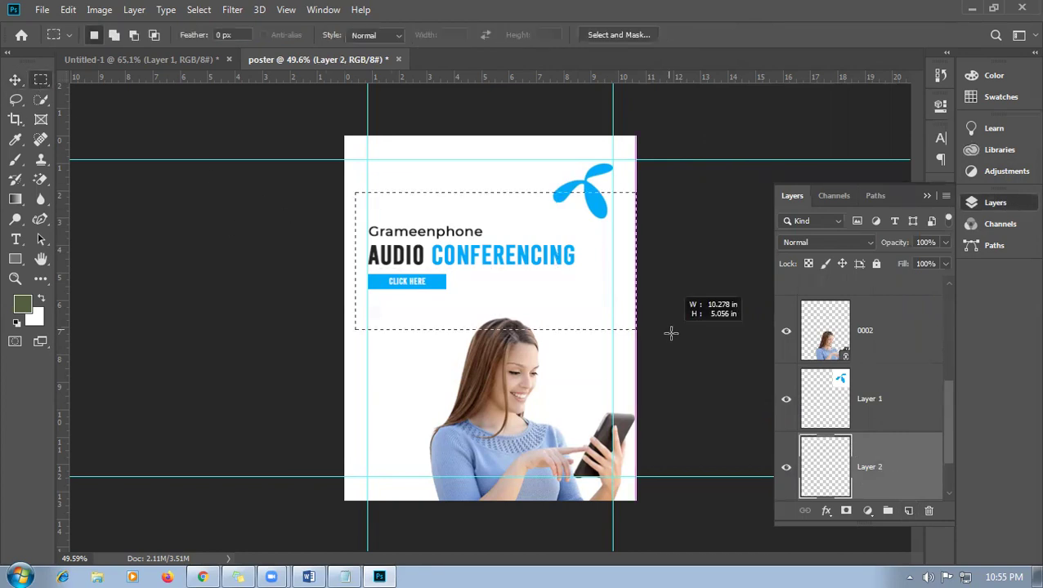
pyautogui.hotkey('alt', 'BackSpace')
pyautogui.hotkey('ctrl', 'd')
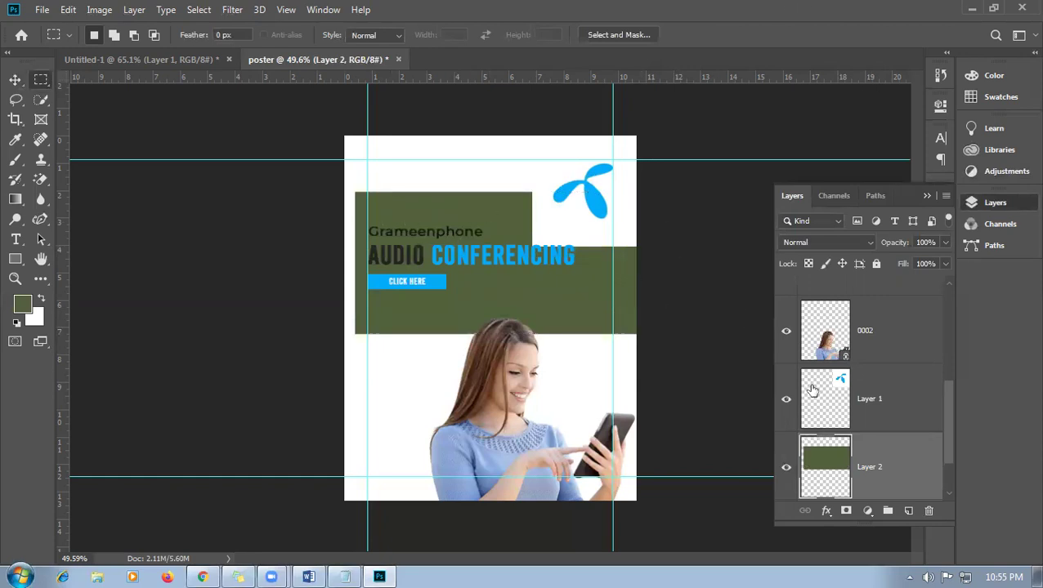
# - Add a Hue/Saturation adjustment limited to the green rectangle and set its hue to +86
pyautogui.keyDown('ctrl'); pyautogui.click(808, 466); pyautogui.keyUp('ctrl')
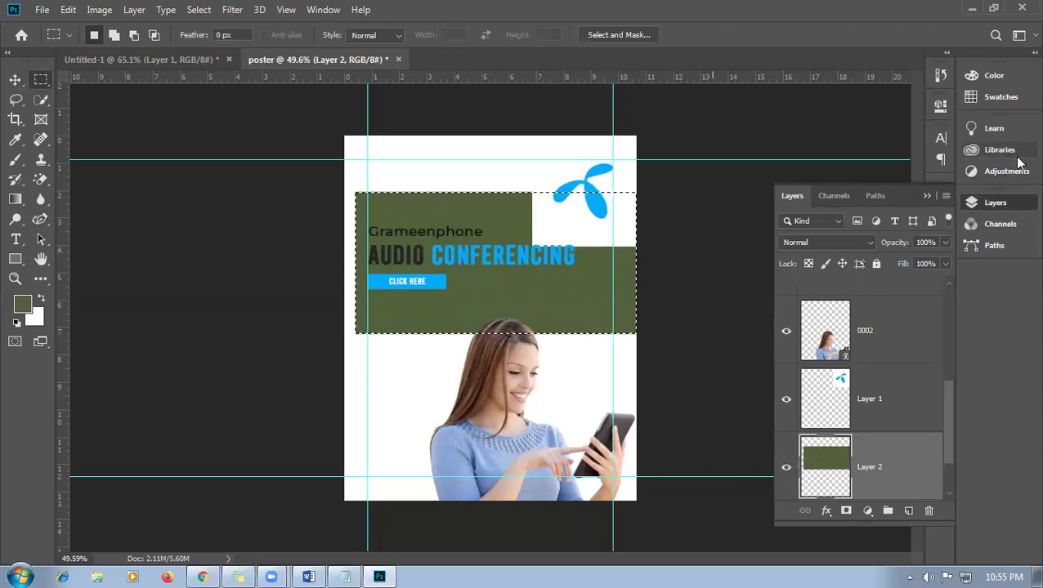
pyautogui.click(1006, 171)
pyautogui.click(845, 186)
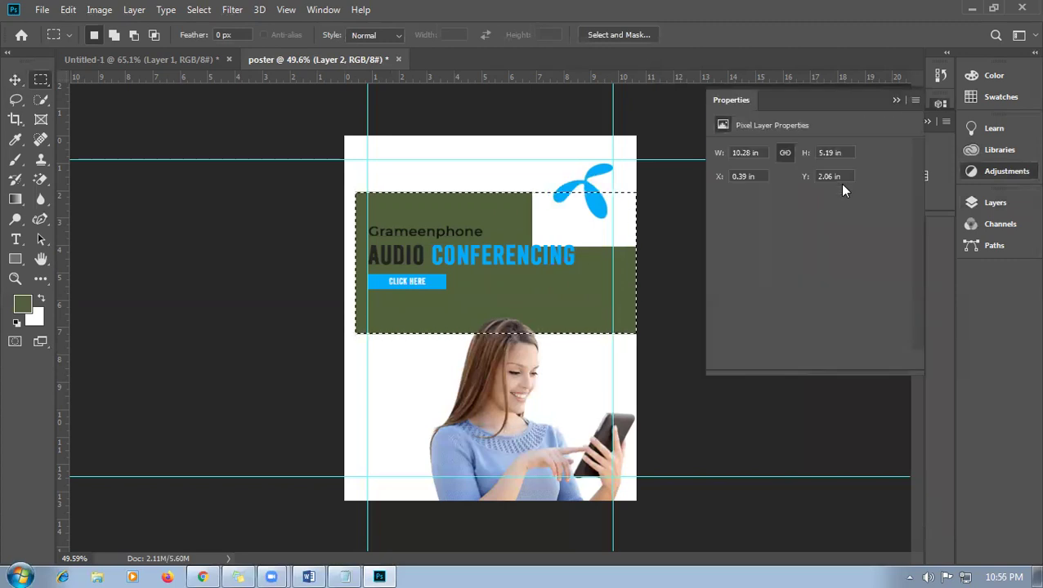
pyautogui.moveTo(806, 210); pyautogui.dragTo(863, 224)
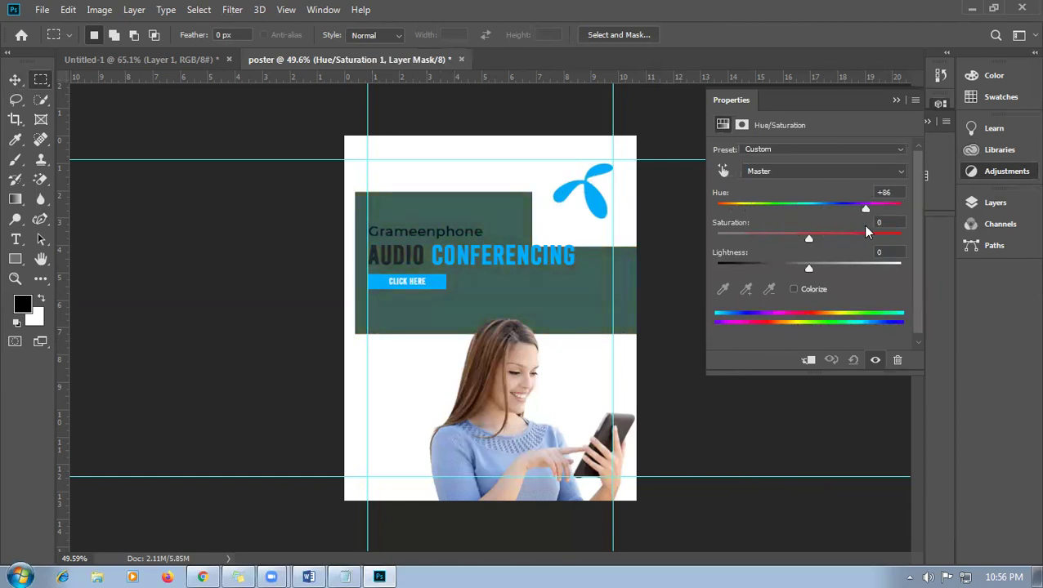
pyautogui.click(896, 101)
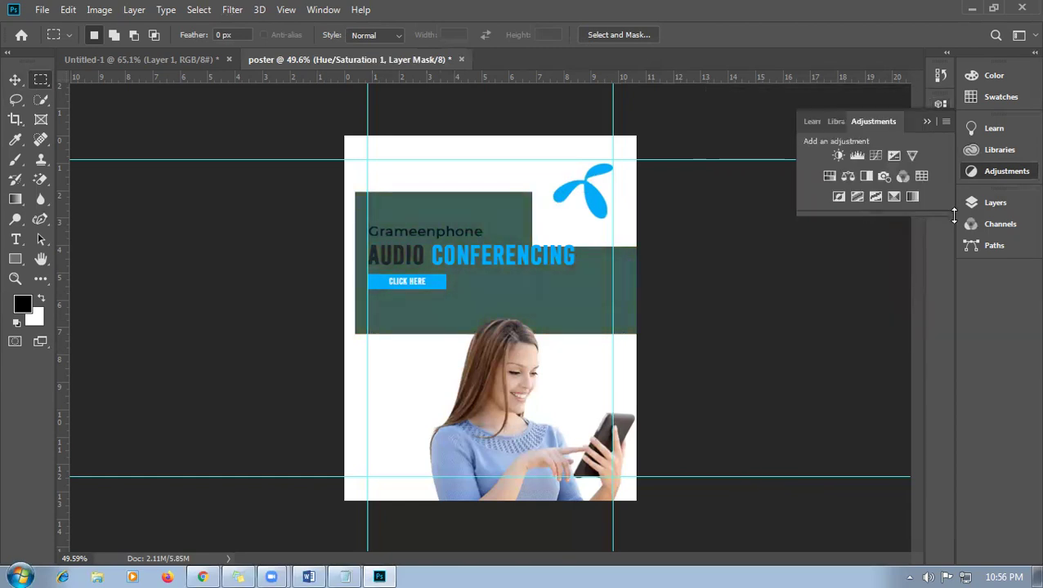
# - Delete the Hue/Saturation adjustment layer and the green rectangle layer
pyautogui.click(997, 204)
pyautogui.press('Delete')
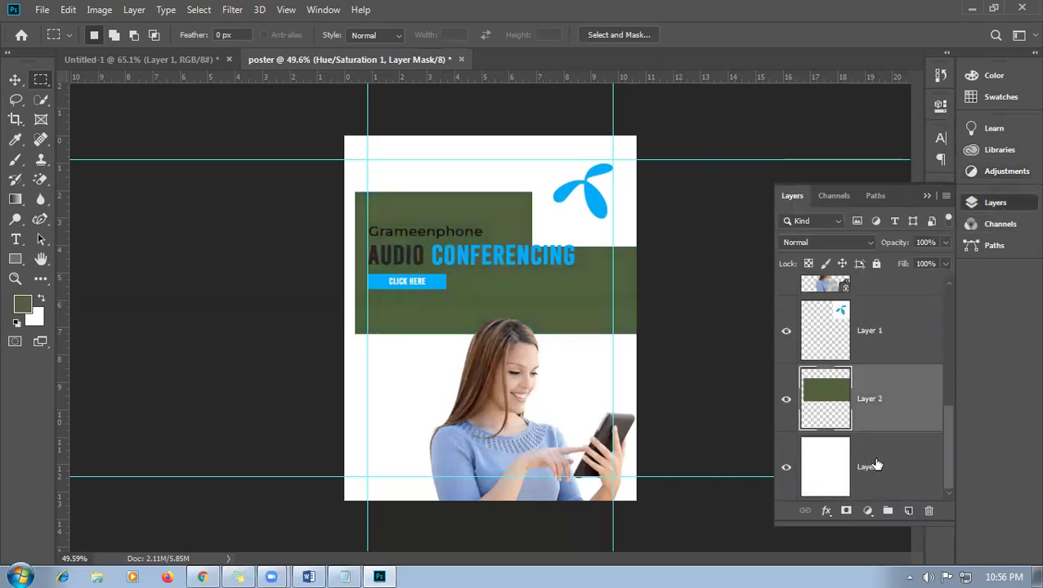
pyautogui.press('Delete')
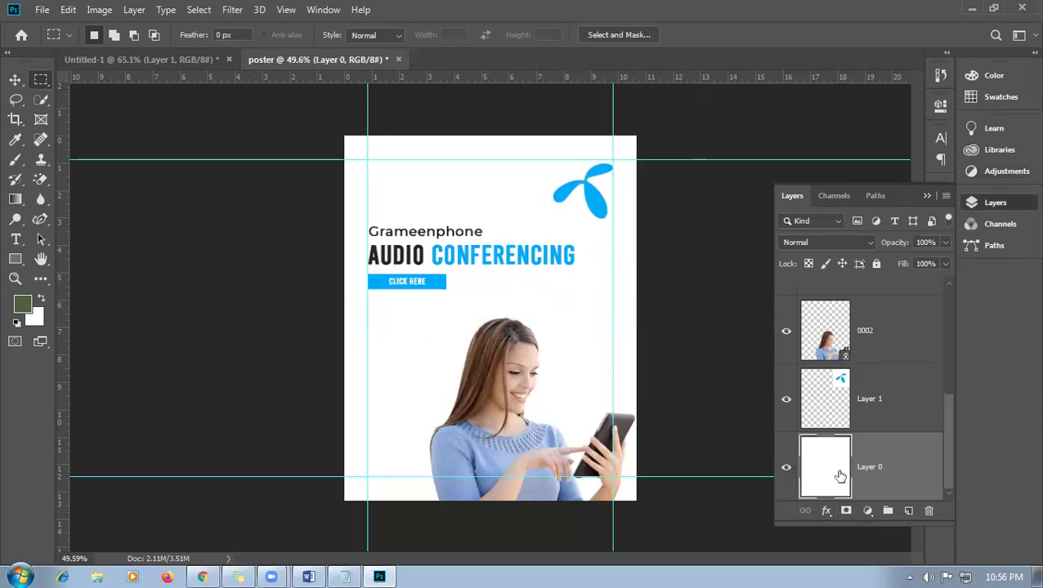
# - Add a Color Overlay effect to the white background layer and open its overlay colour for editing
pyautogui.click(827, 512)
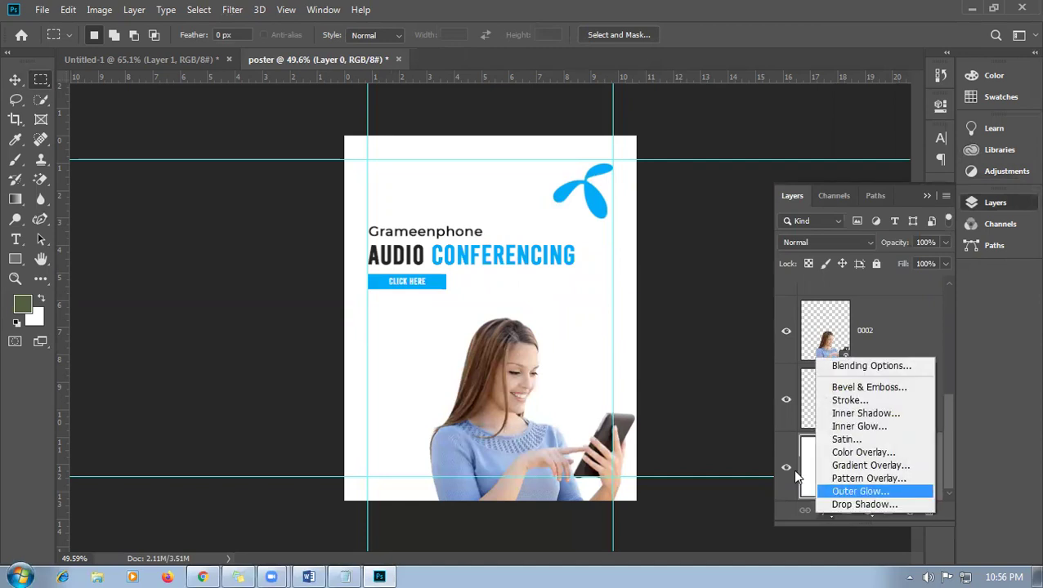
pyautogui.click(827, 479)
pyautogui.doubleClick(917, 466)
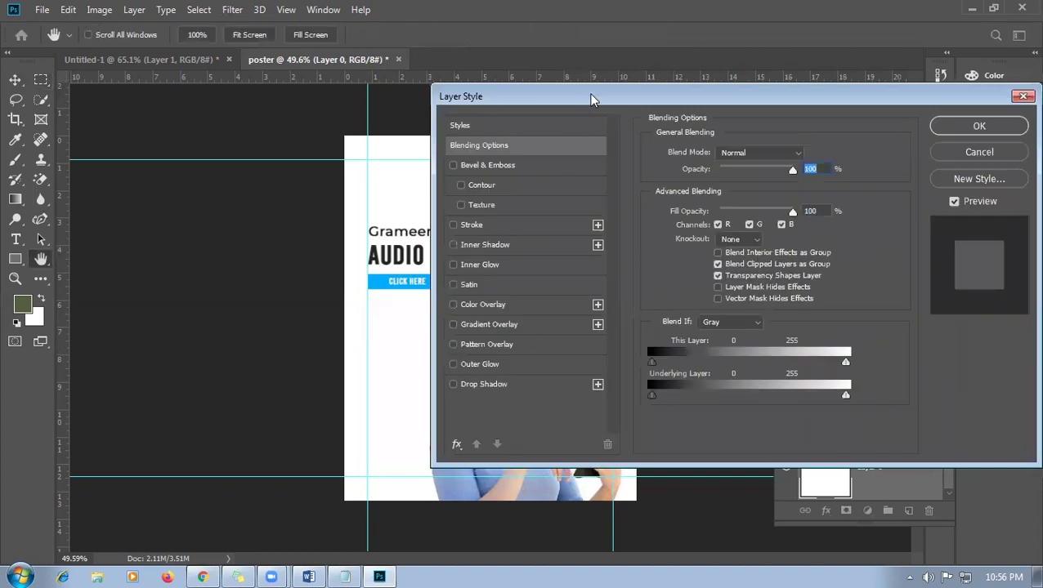
pyautogui.moveTo(678, 102); pyautogui.dragTo(803, 135)
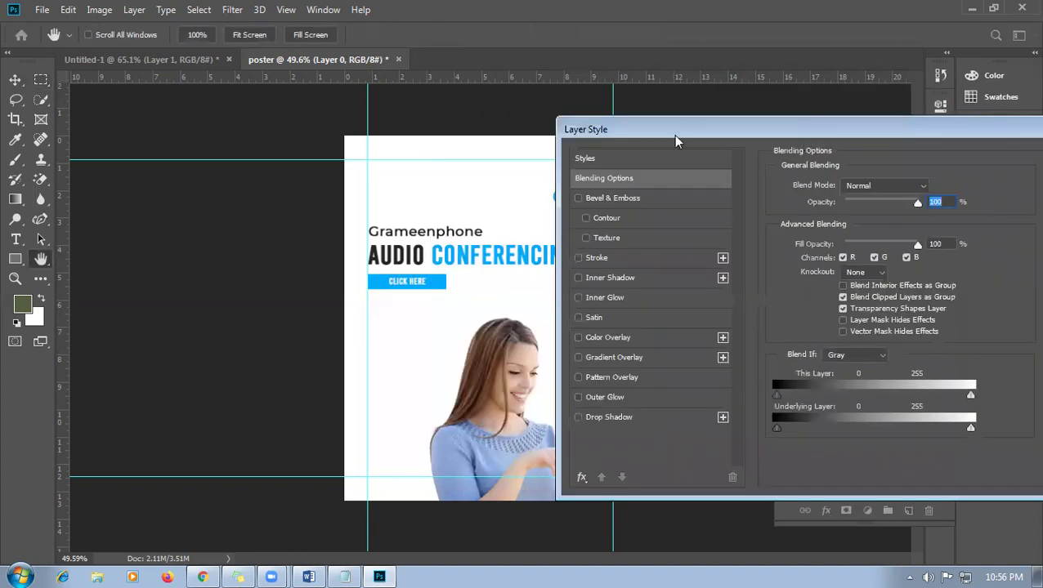
pyautogui.moveTo(675, 140); pyautogui.dragTo(545, 140)
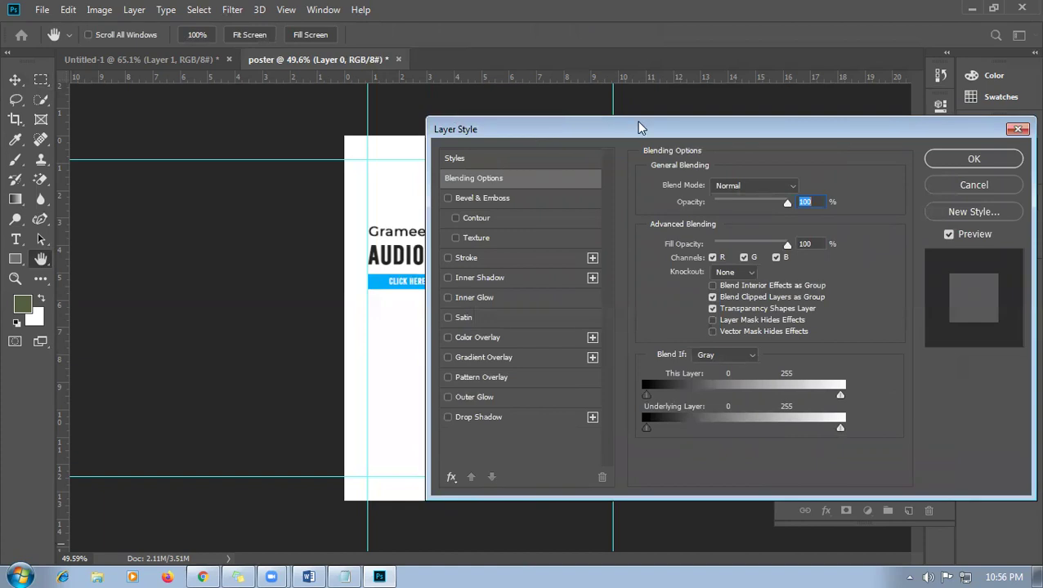
pyautogui.moveTo(636, 121); pyautogui.dragTo(722, 121)
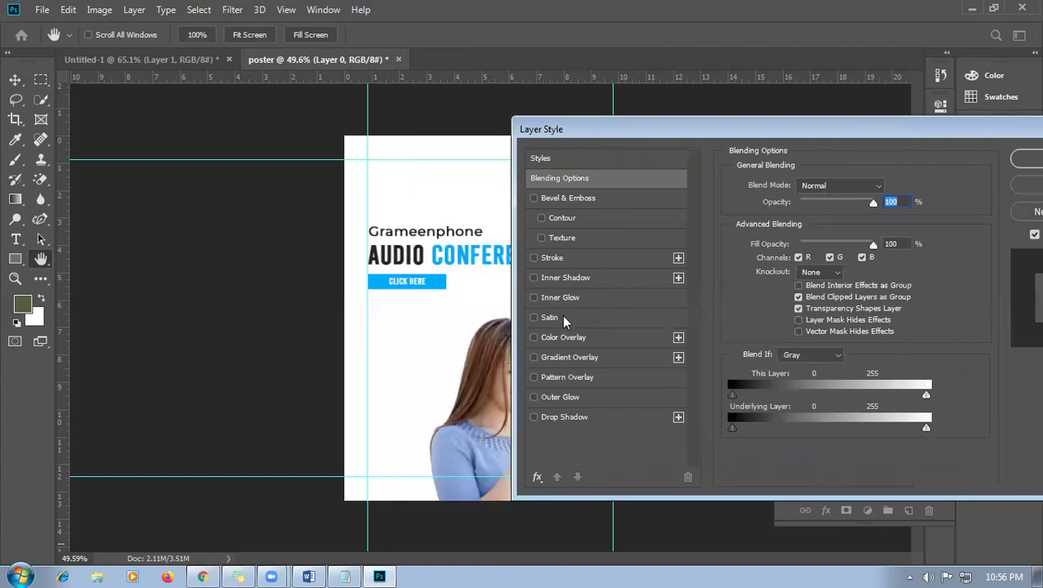
pyautogui.click(568, 359)
pyautogui.click(532, 357)
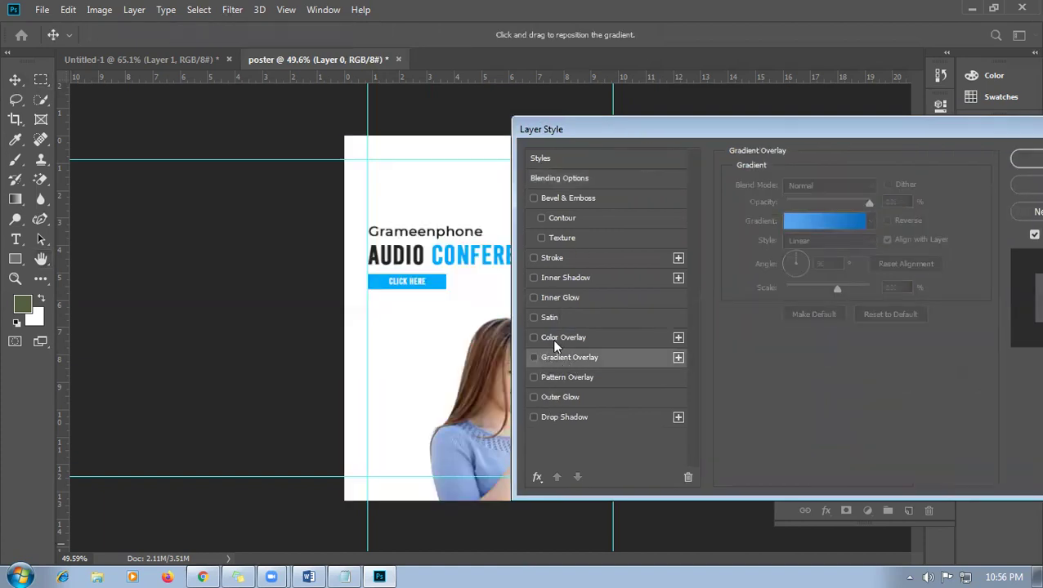
pyautogui.click(559, 339)
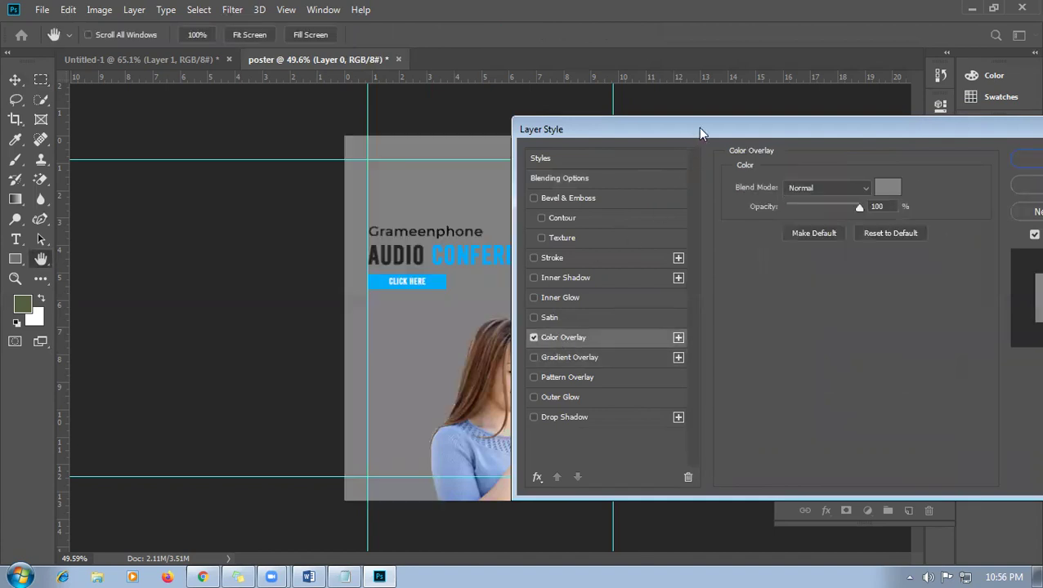
pyautogui.moveTo(707, 129); pyautogui.dragTo(852, 130)
pyautogui.click(1028, 189)
# - Try red c34c4c, a darker red, the logo's blue 01abf9 and dark blue 0c5678 as the background's overlay colour
pyautogui.click(687, 297)
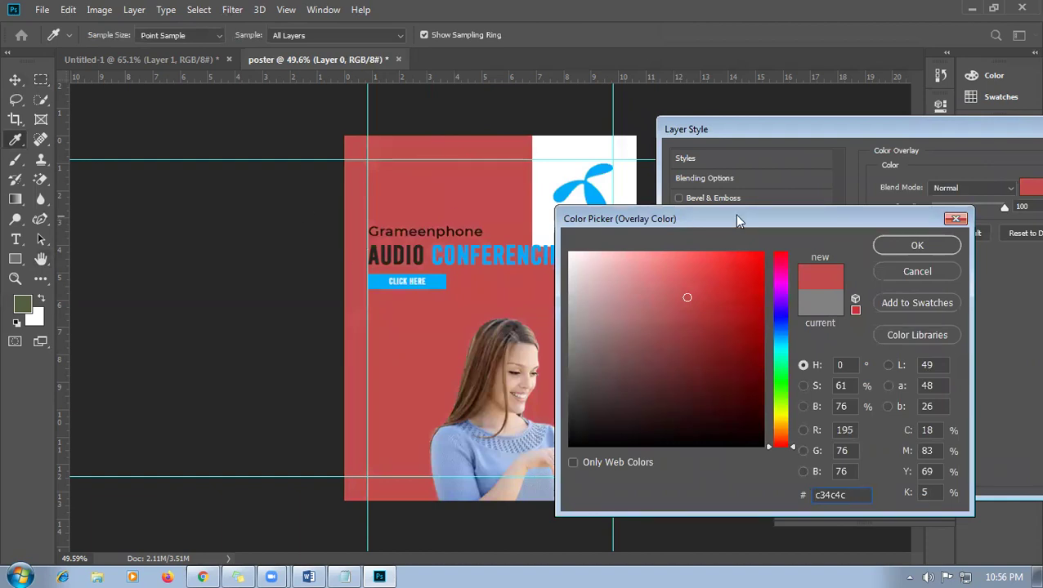
pyautogui.moveTo(749, 214); pyautogui.dragTo(930, 190)
pyautogui.click(906, 328)
pyautogui.moveTo(905, 328)
pyautogui.mouseDown()
pyautogui.moveTo(865, 356)
pyautogui.moveTo(851, 351)
pyautogui.mouseUp()
pyautogui.click(598, 200)
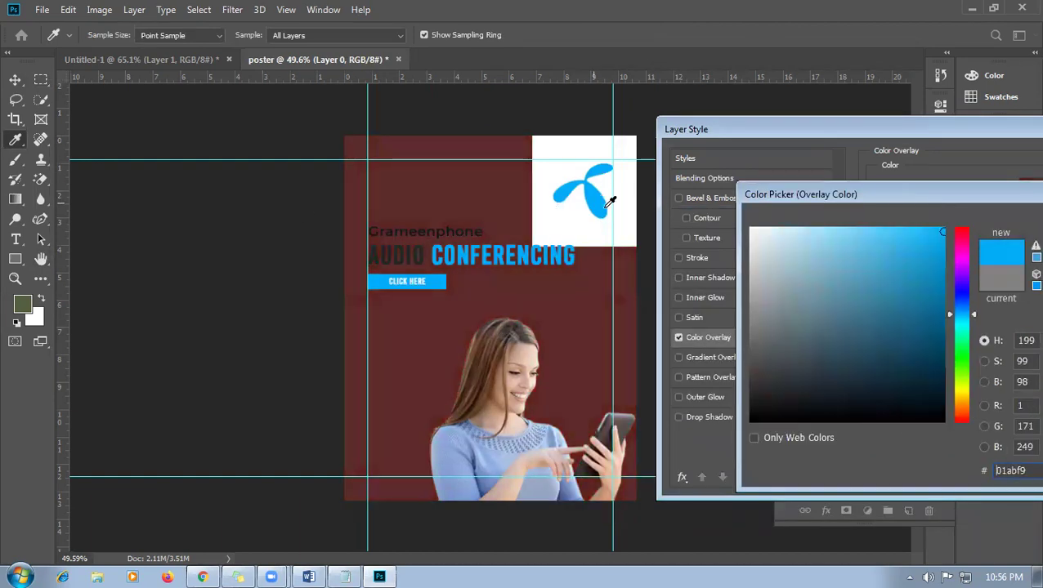
pyautogui.click(887, 261)
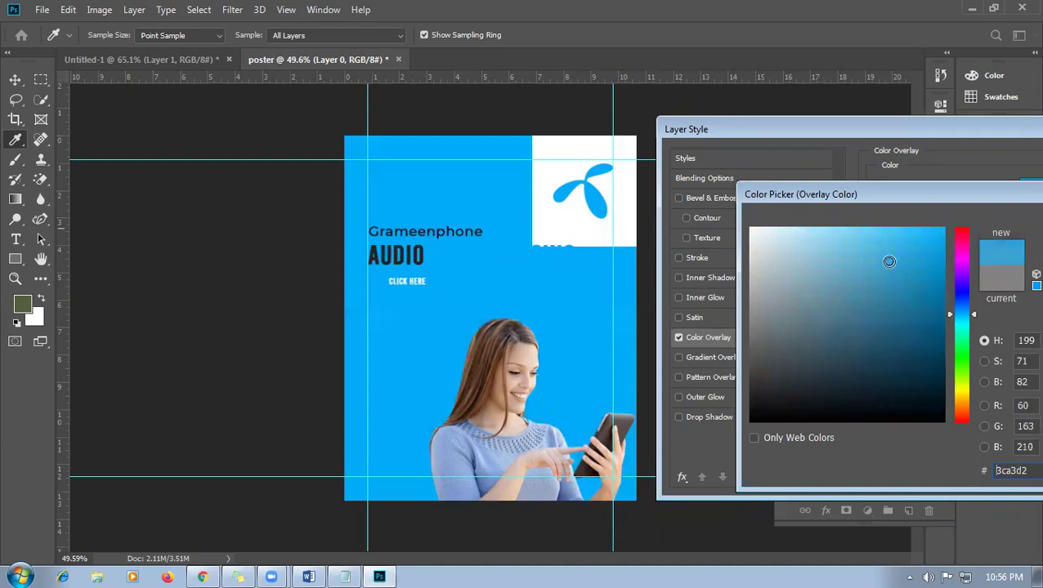
pyautogui.click(849, 241)
pyautogui.click(924, 330)
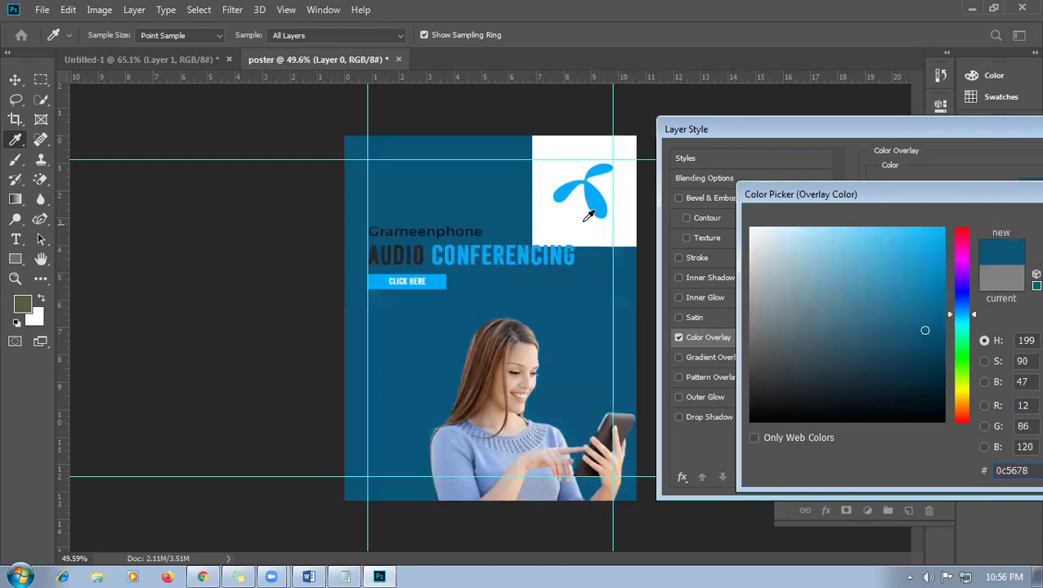
# - Sample the logo's blue 00abf9 as the background's overlay colour and apply the layer style
pyautogui.click(603, 196)
pyautogui.click(598, 202)
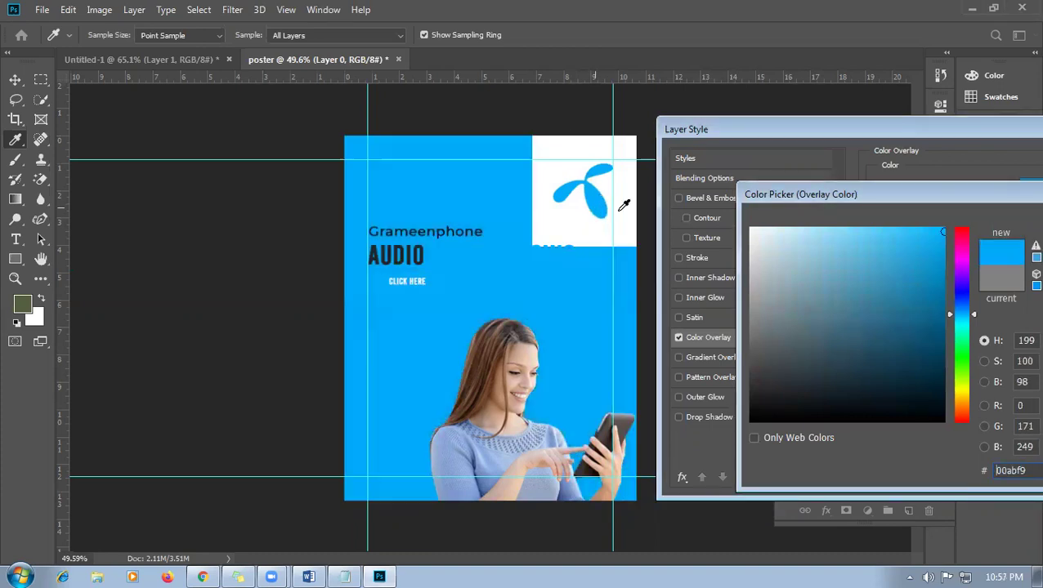
pyautogui.moveTo(893, 199); pyautogui.dragTo(683, 246)
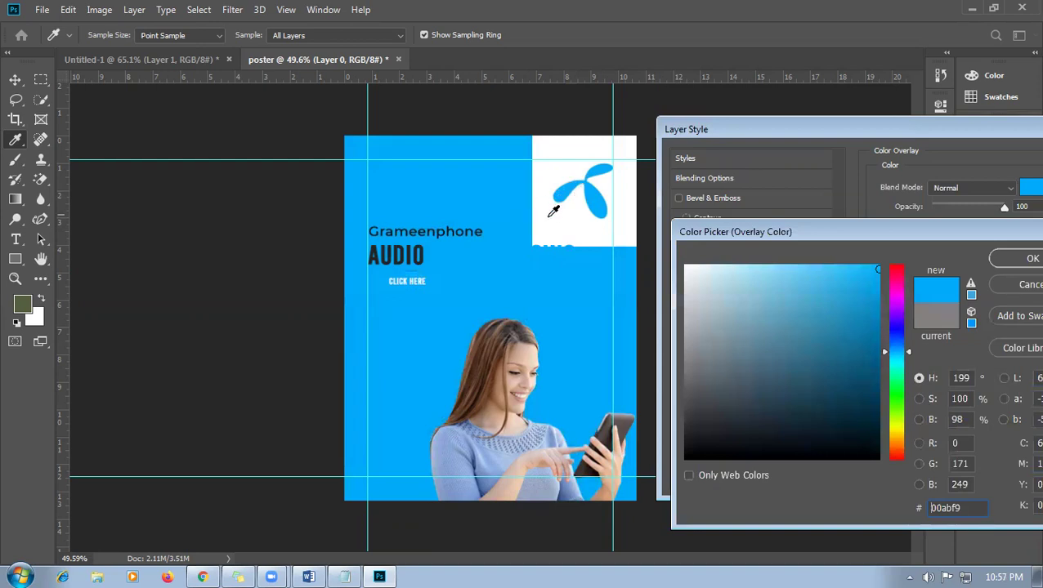
pyautogui.click(1014, 260)
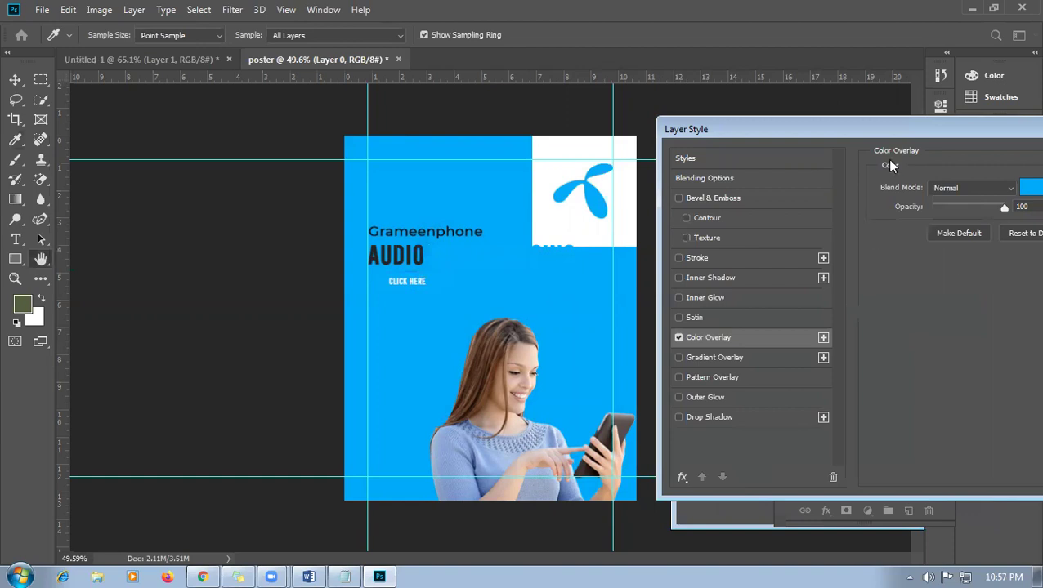
pyautogui.moveTo(916, 127); pyautogui.dragTo(738, 154)
pyautogui.click(991, 192)
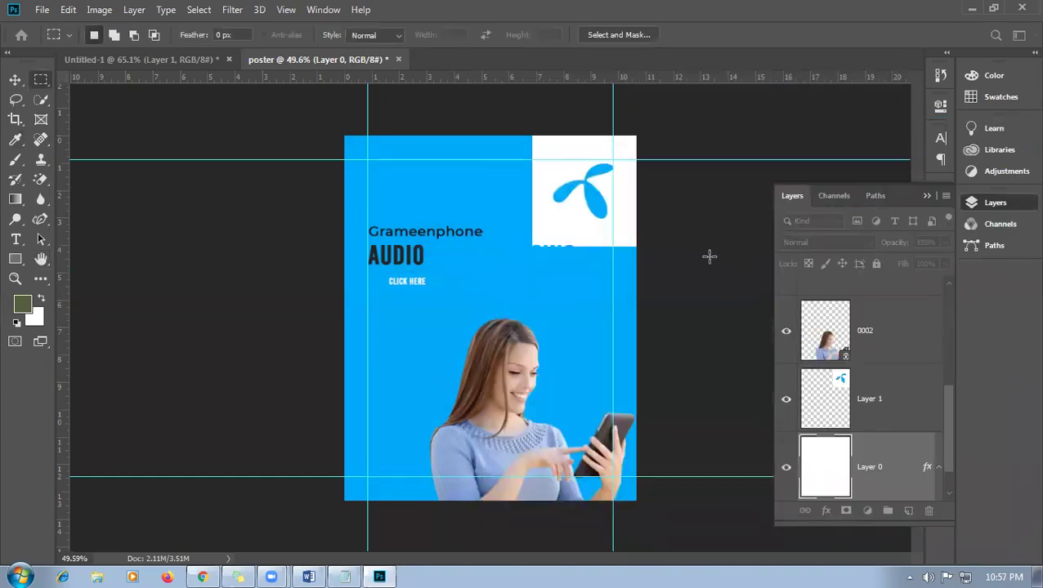
# - Hide the background layer, erase the white box around the logo with the Magic Eraser, and show the background again
pyautogui.click(15, 79)
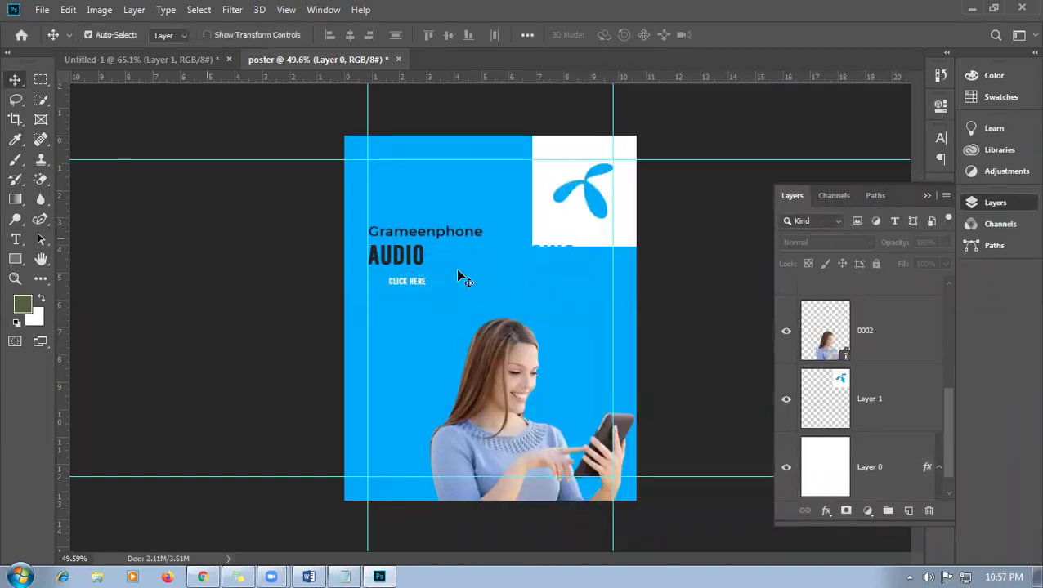
pyautogui.click(825, 419)
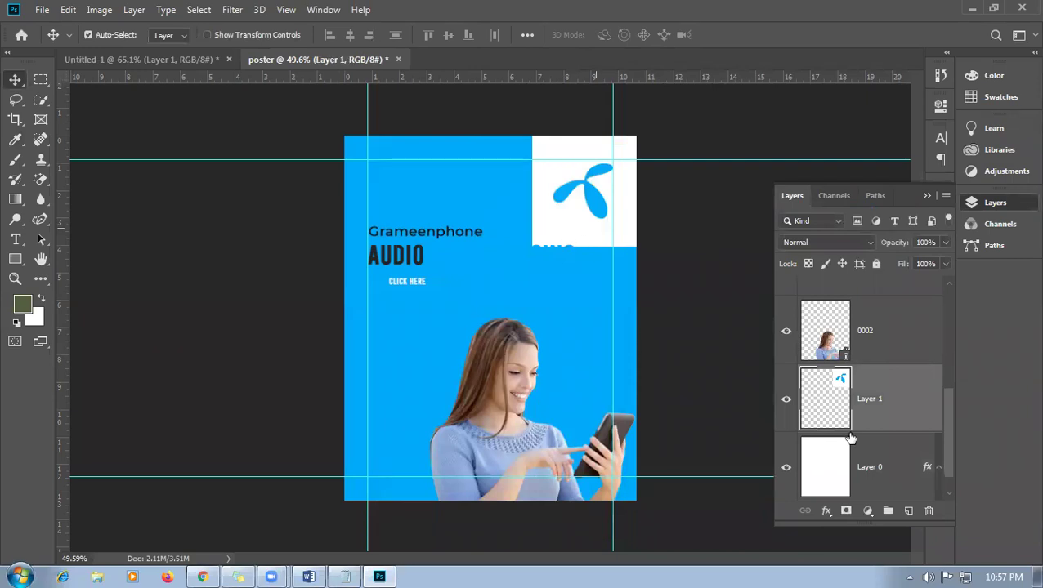
pyautogui.click(785, 468)
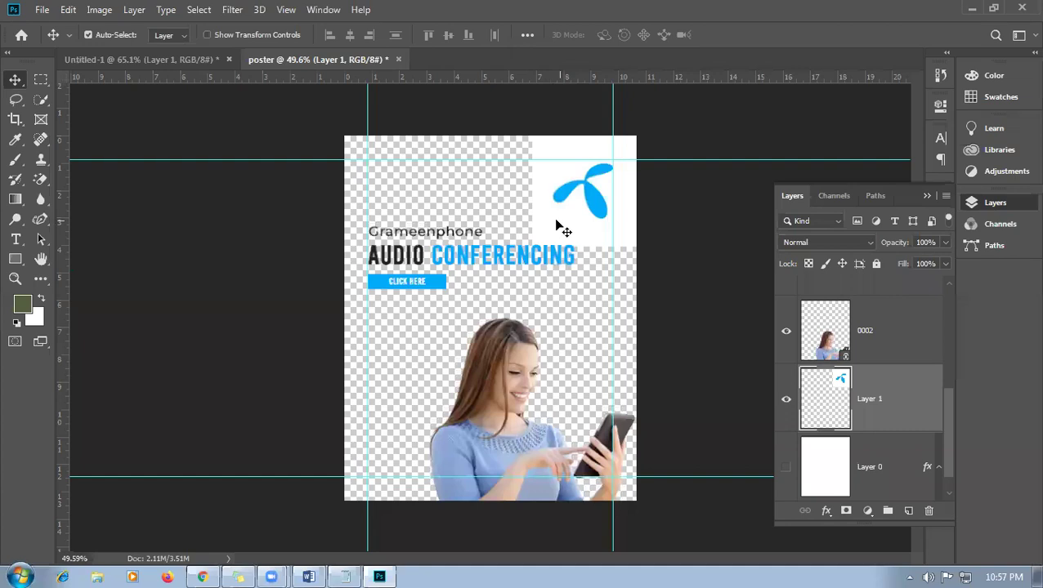
pyautogui.moveTo(41, 179); pyautogui.dragTo(122, 219)
pyautogui.click(553, 231)
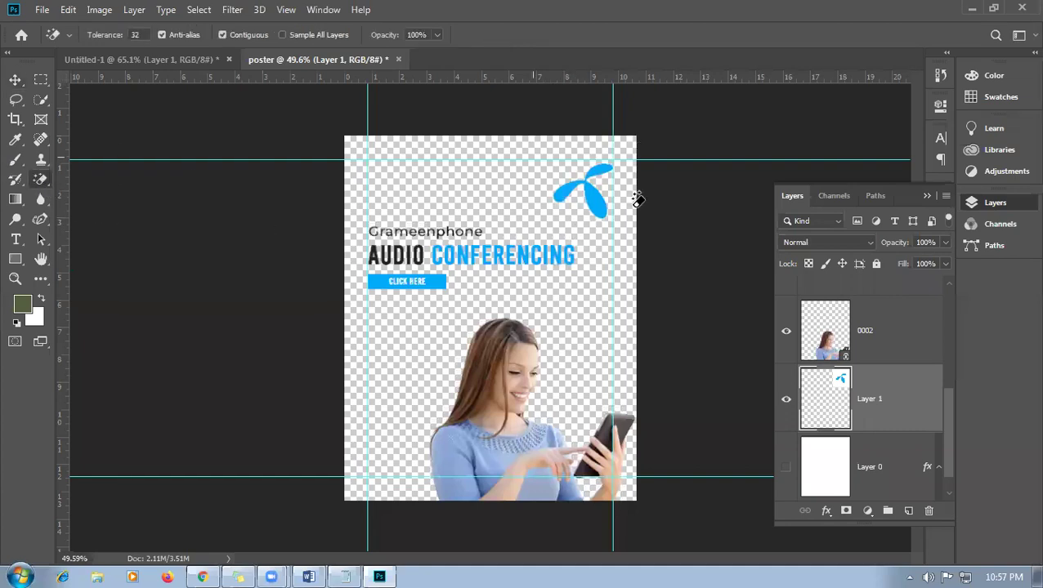
pyautogui.click(15, 79)
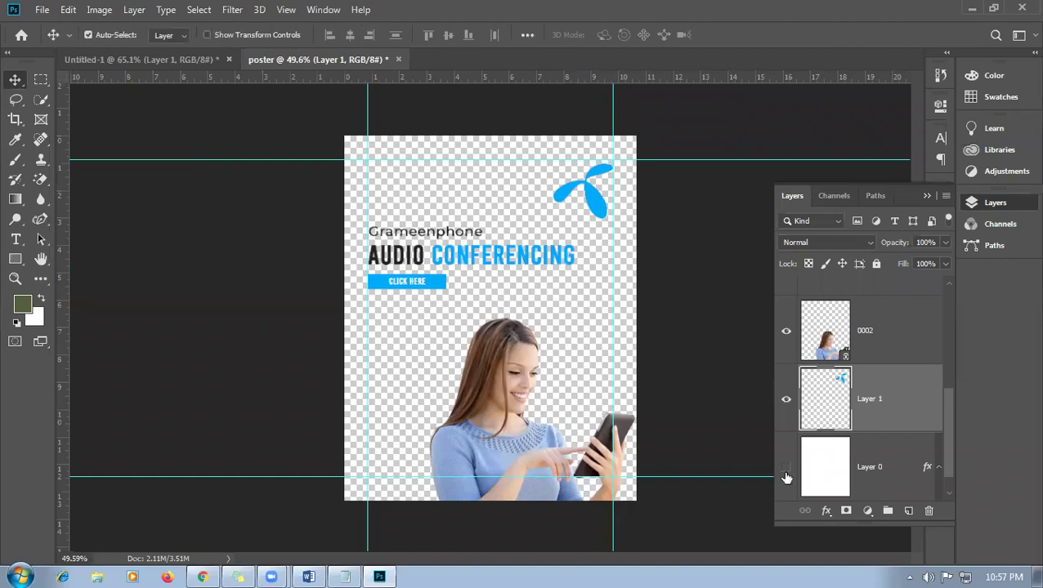
pyautogui.click(786, 475)
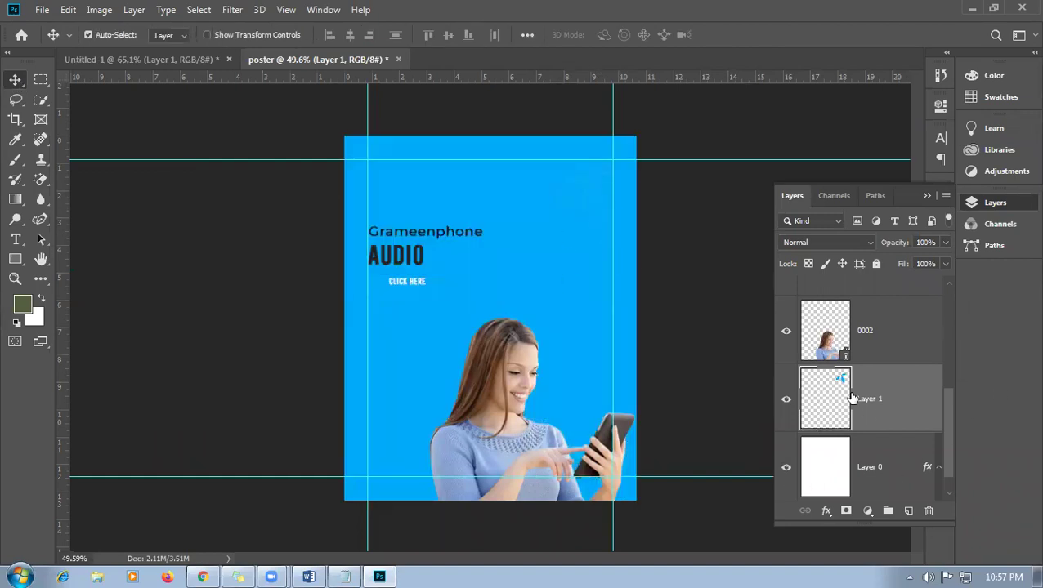
# - Draw an olive-green circle about 543 px in diameter above the background layer and move it behind the logo in the poster's upper-right corner
pyautogui.click(887, 453)
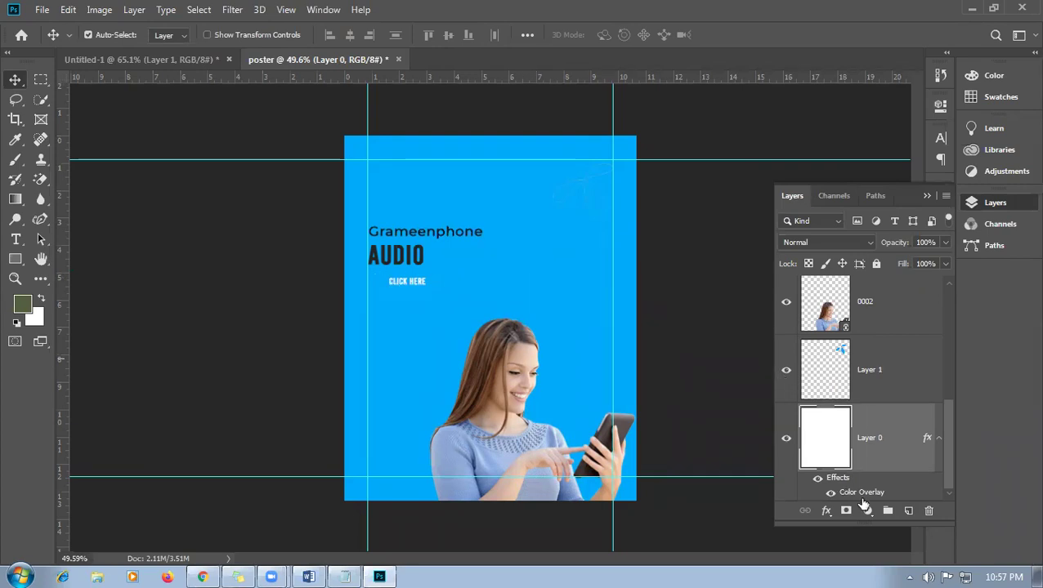
pyautogui.click(18, 262)
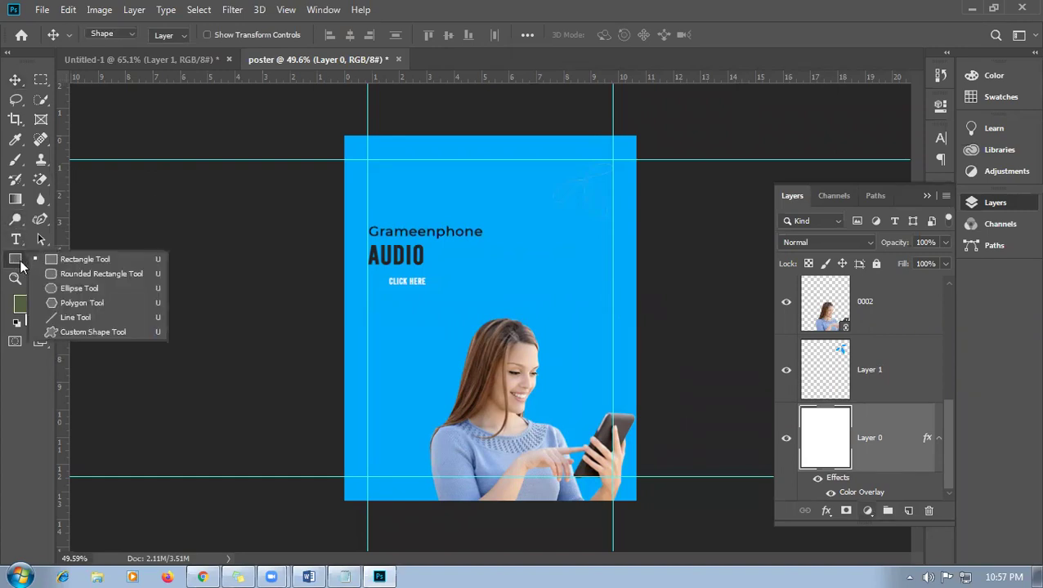
pyautogui.click(71, 290)
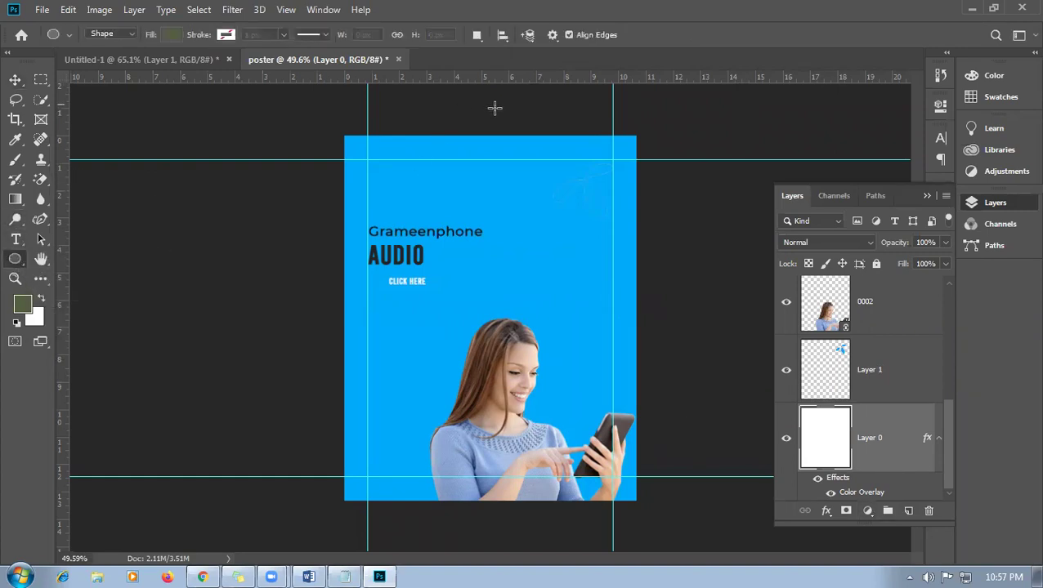
pyautogui.moveTo(468, 107); pyautogui.dragTo(863, 313)
pyautogui.click(15, 79)
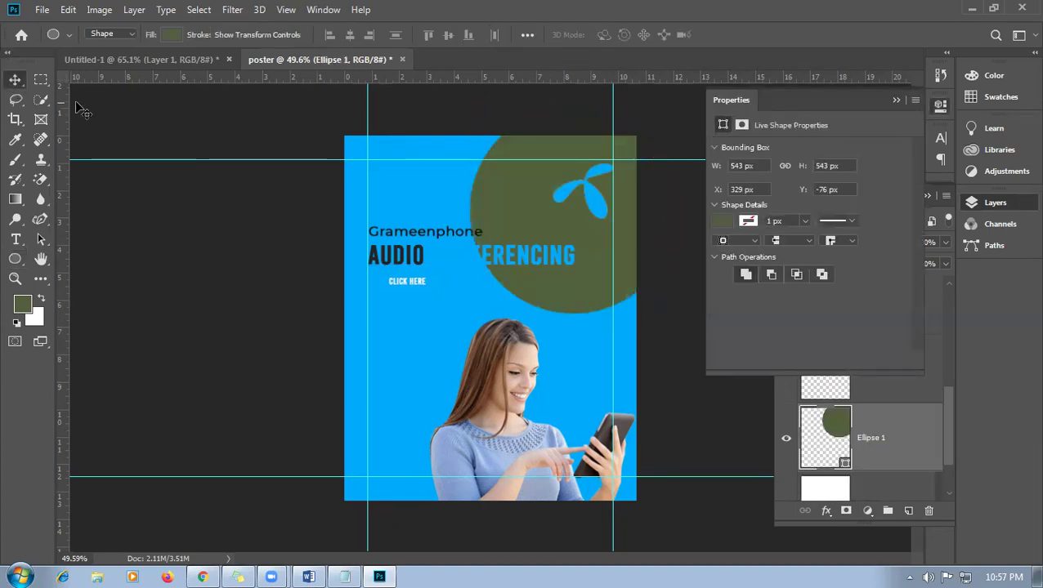
pyautogui.moveTo(596, 233); pyautogui.dragTo(621, 200)
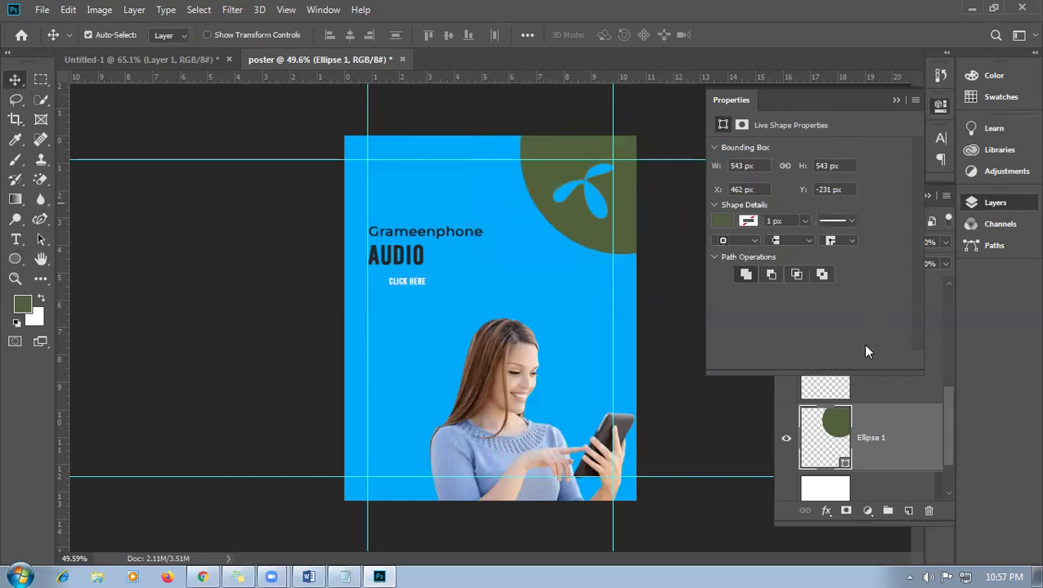
# - Change the corner circle's fill from olive green to white (ffffff)
pyautogui.click(896, 100)
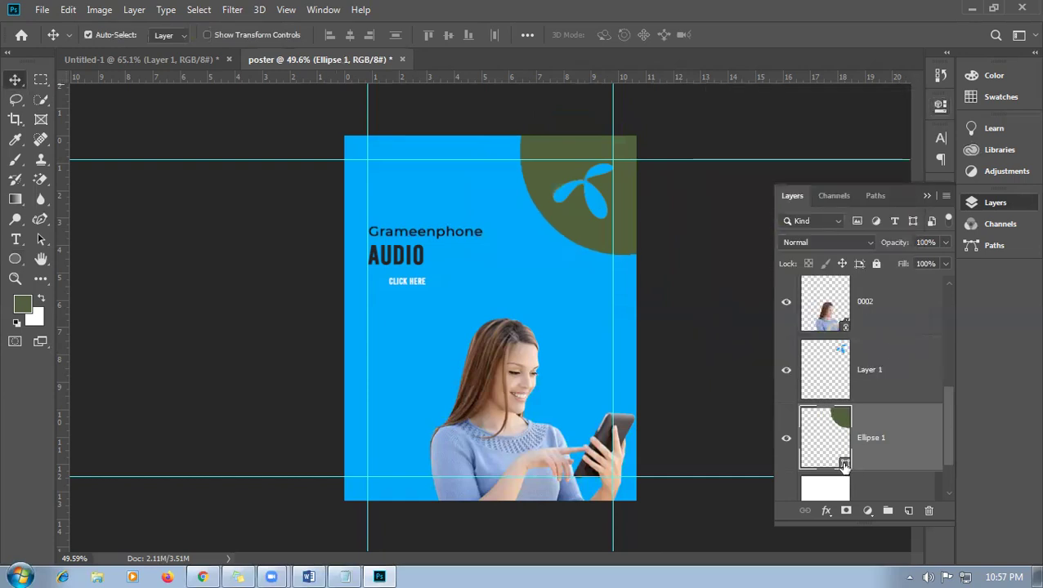
pyautogui.doubleClick(844, 465)
pyautogui.click(639, 266)
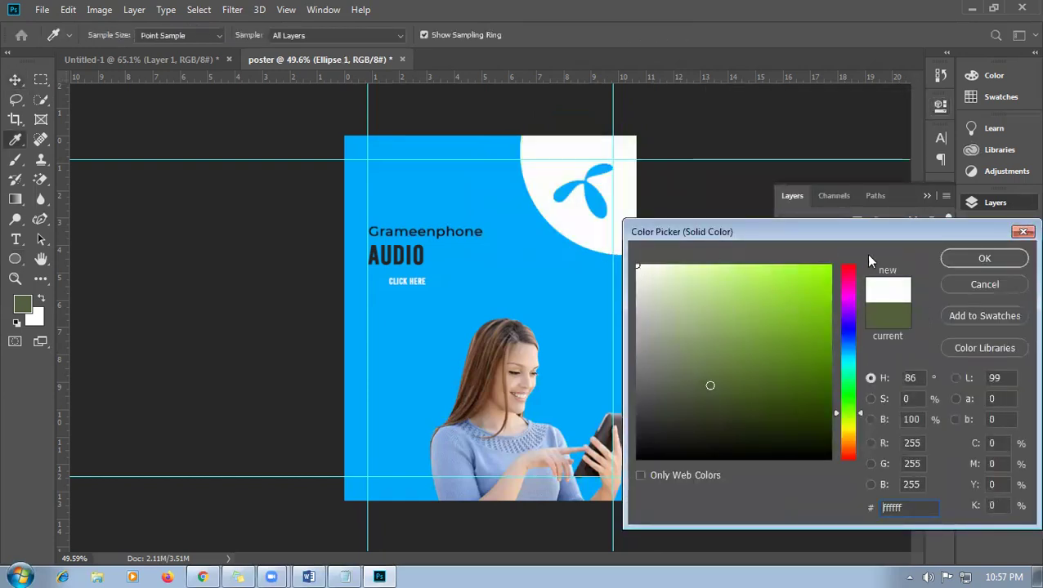
pyautogui.click(981, 255)
pyautogui.click(706, 217)
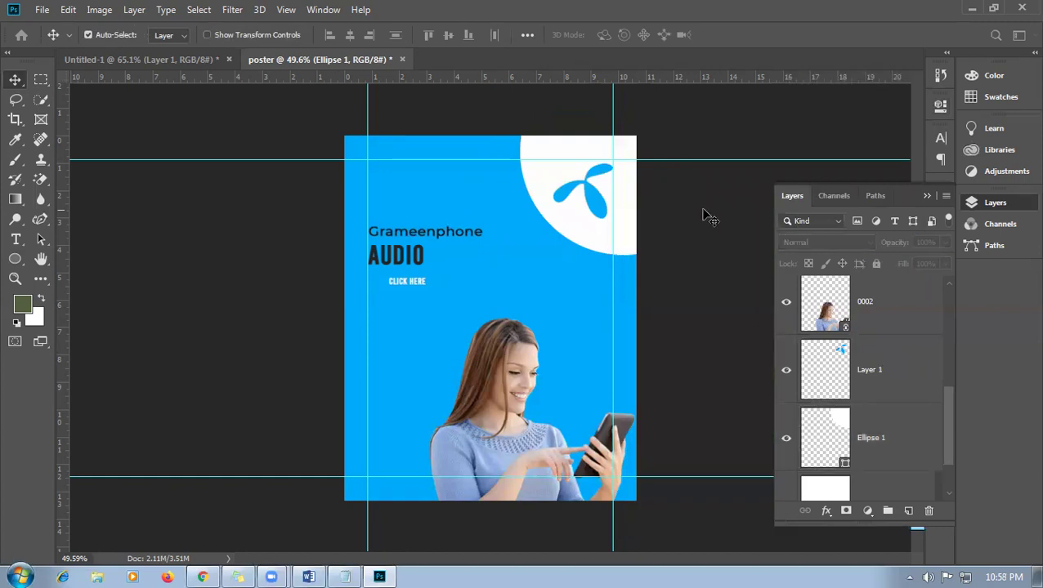
# - Recolour the word CONFERENCING in the heading with white (ffffff) sampled from the corner circle
pyautogui.doubleClick(450, 262)
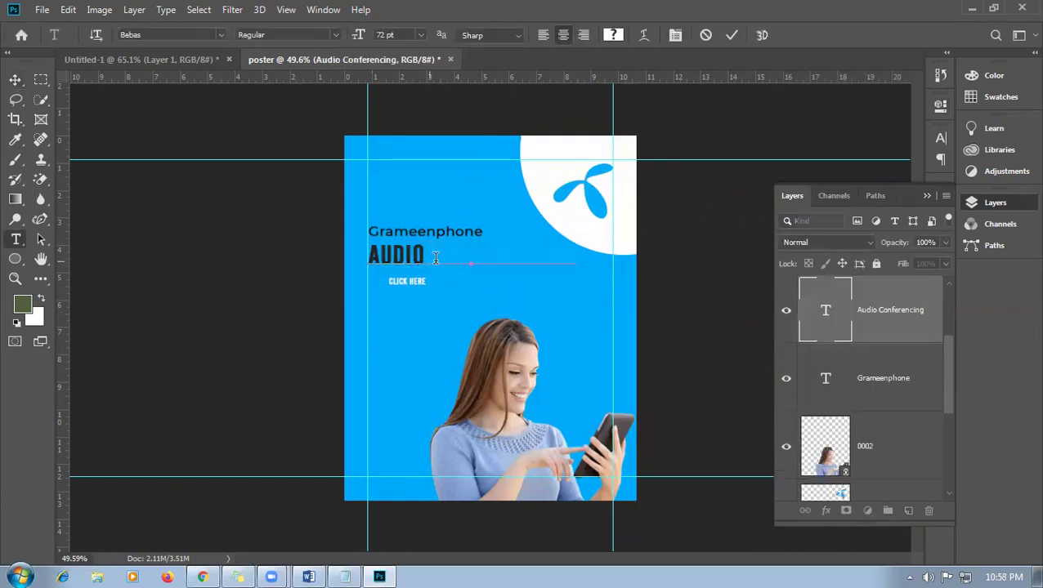
pyautogui.moveTo(435, 258); pyautogui.dragTo(630, 259)
pyautogui.click(613, 36)
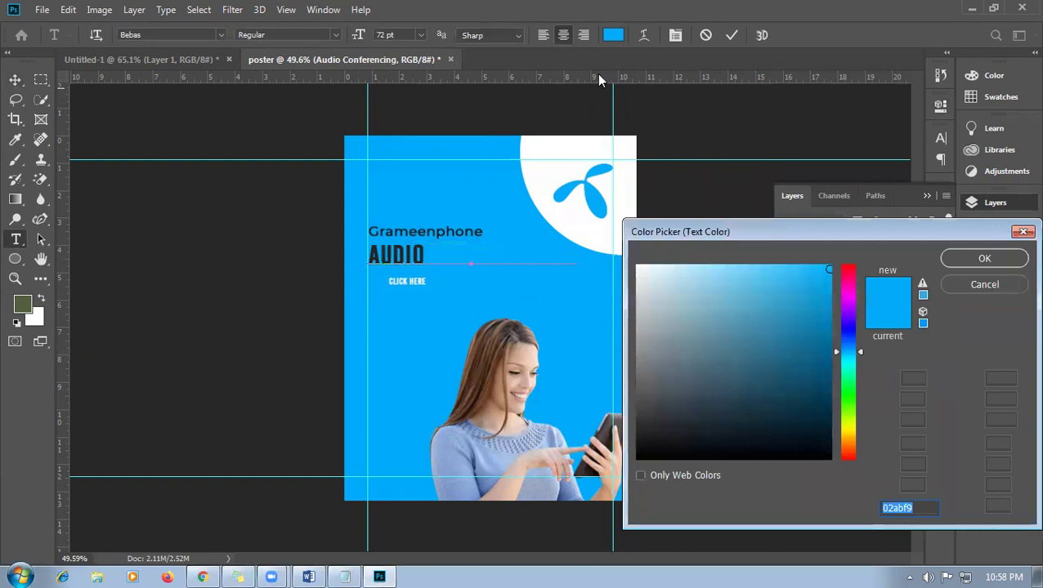
pyautogui.click(548, 173)
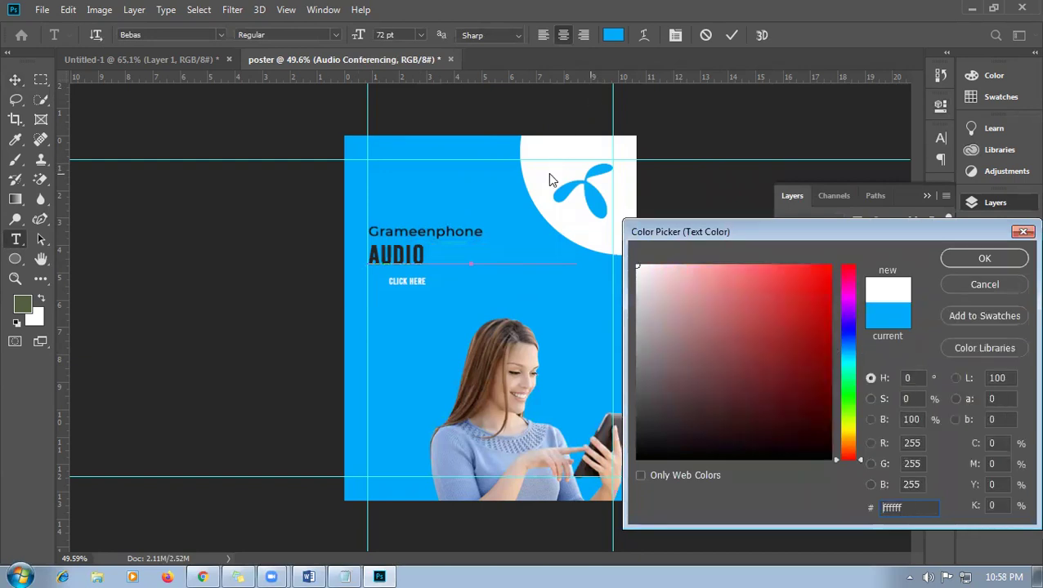
pyautogui.click(986, 260)
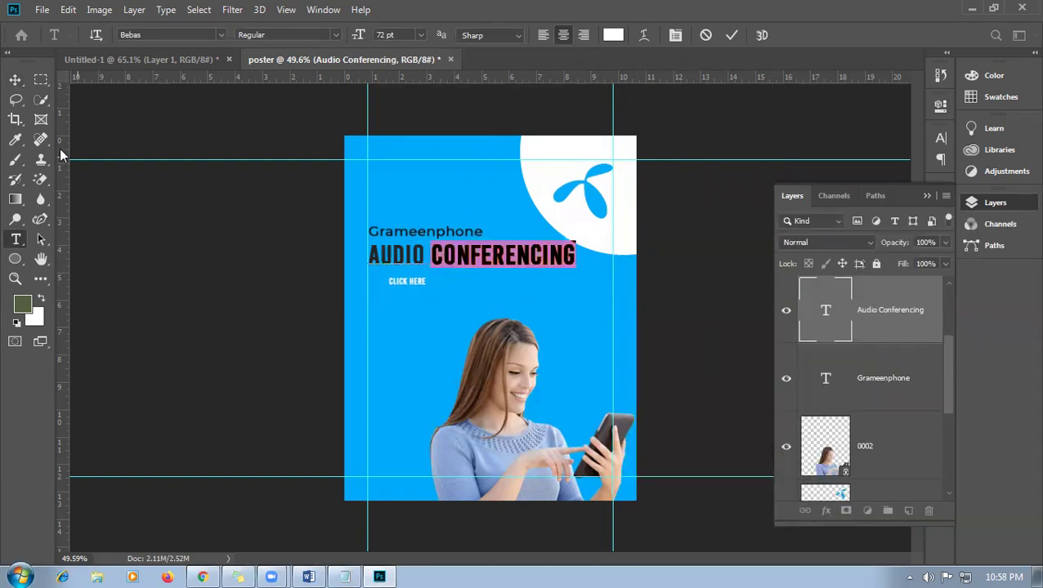
pyautogui.click(15, 79)
# - Fill the button rectangle behind CLICK HERE with white (ffffff) sampled from the corner circle
pyautogui.click(384, 284)
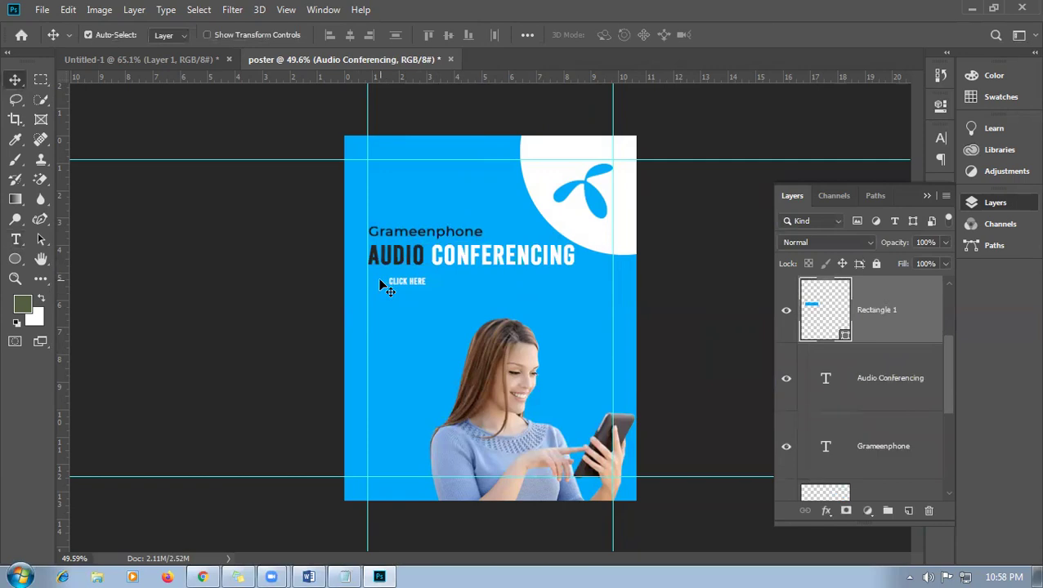
pyautogui.doubleClick(847, 337)
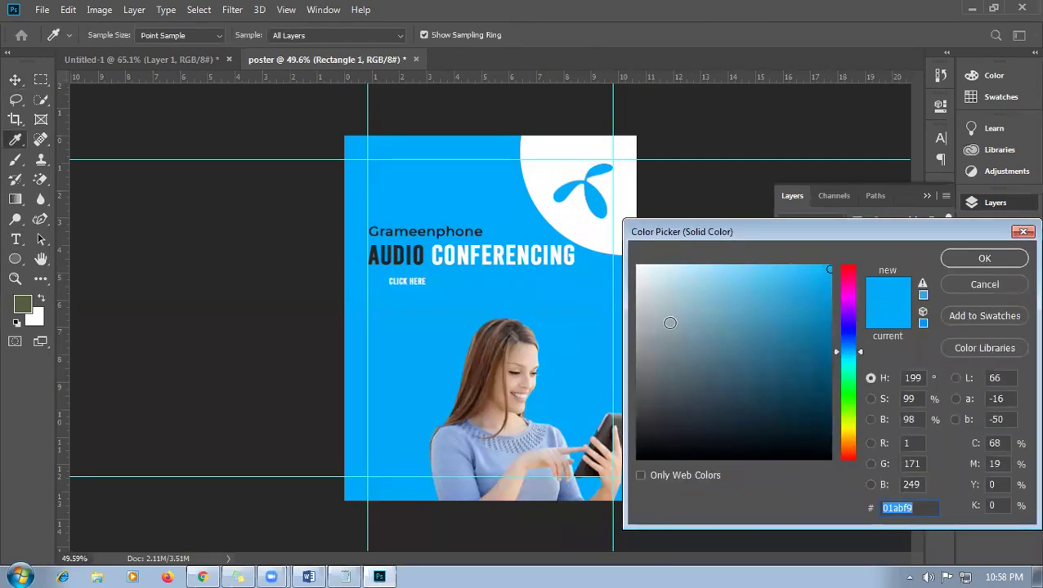
pyautogui.click(588, 229)
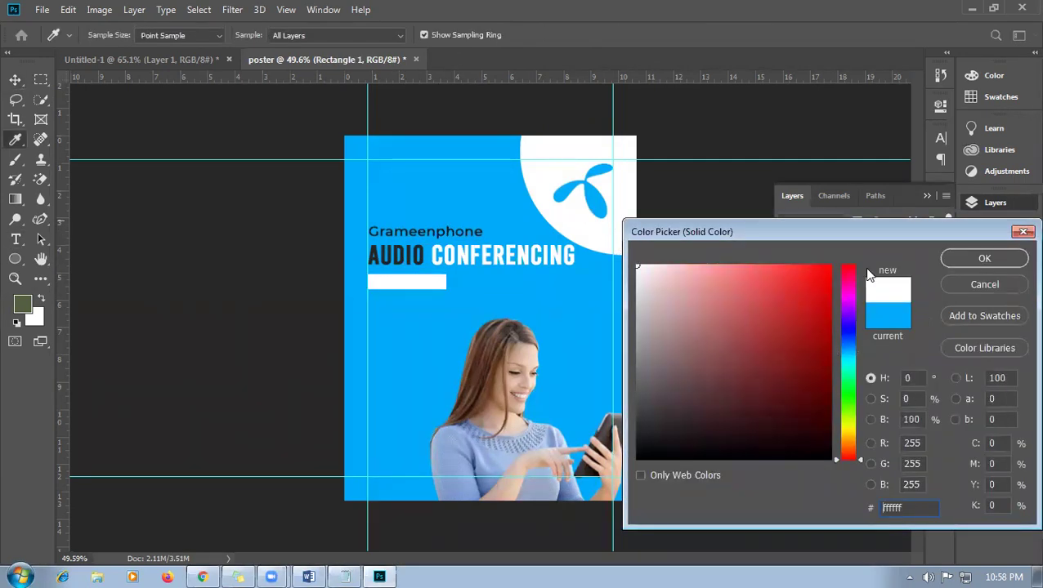
pyautogui.click(980, 260)
# - Set the CLICK HERE text colour to the logo's blue, 01abf9
pyautogui.scroll(1, 842, 335)
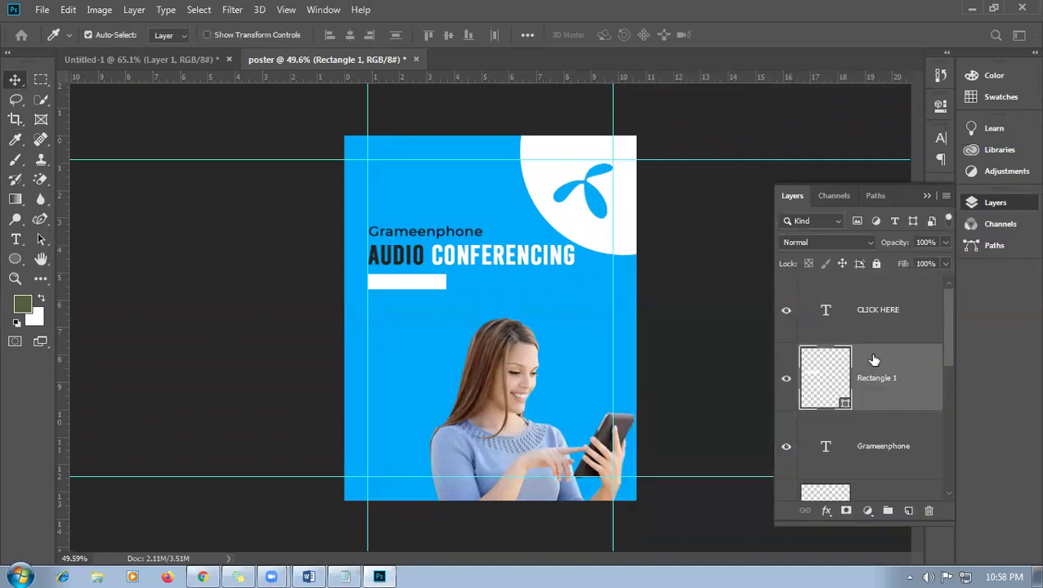
pyautogui.doubleClick(826, 311)
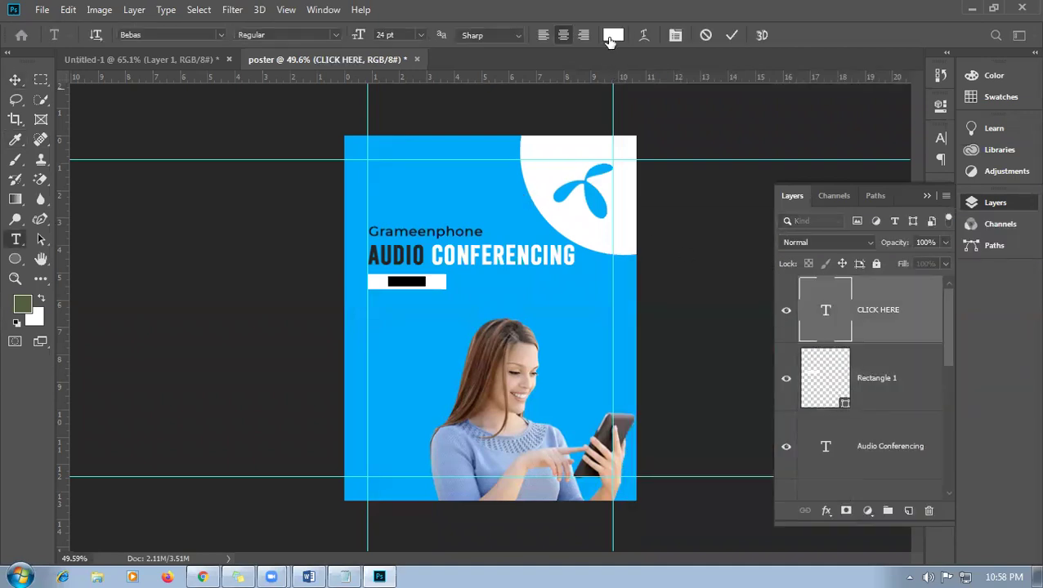
pyautogui.click(613, 34)
pyautogui.write('01abf9')
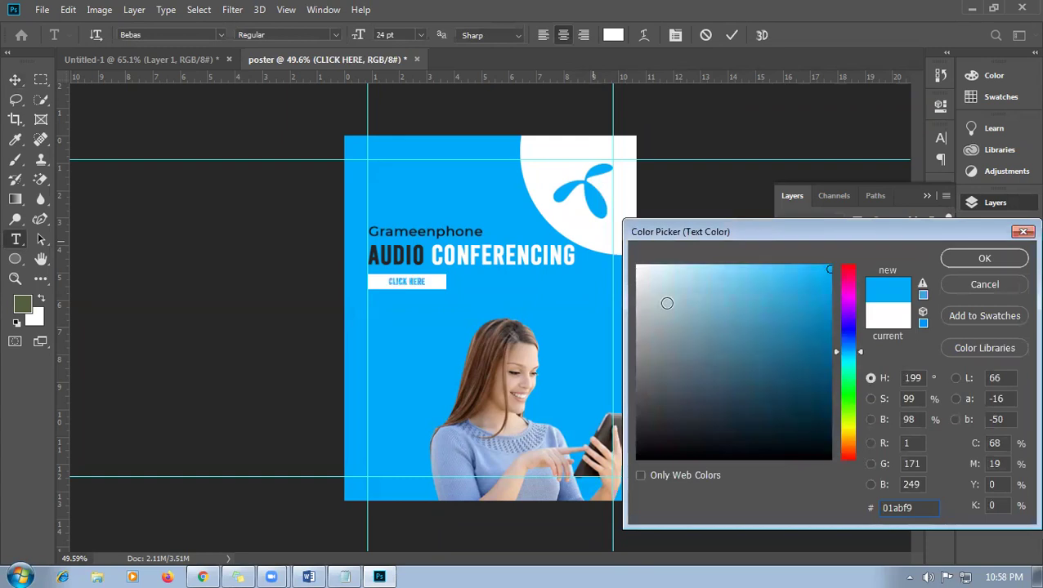
pyautogui.click(983, 259)
pyautogui.click(15, 79)
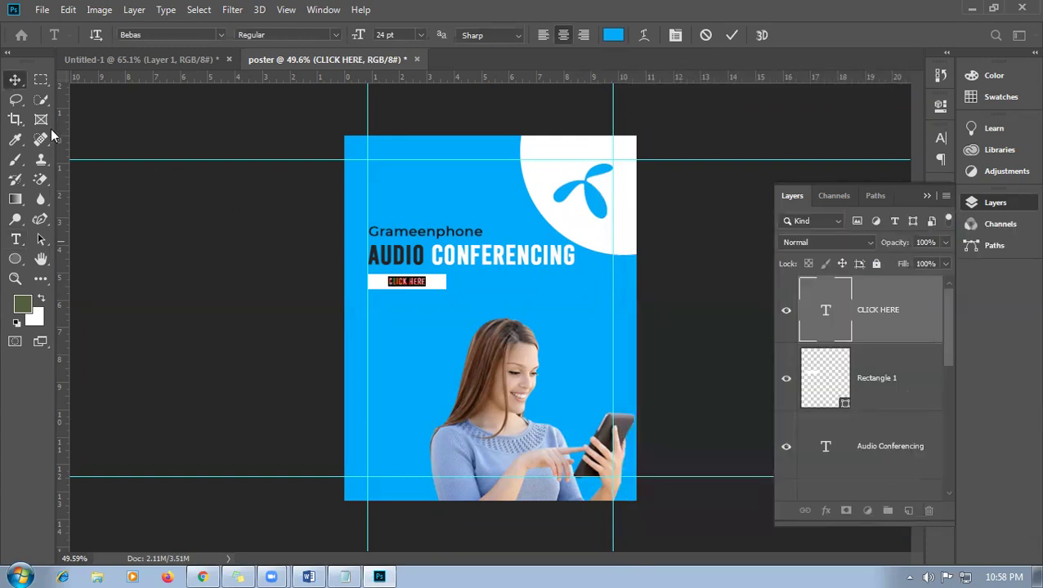
# - Examine the poster's recoloured heading, button, logo and image close up and as a whole
pyautogui.scroll(-1, 168, 286)
pyautogui.scroll(3, 233, 407)
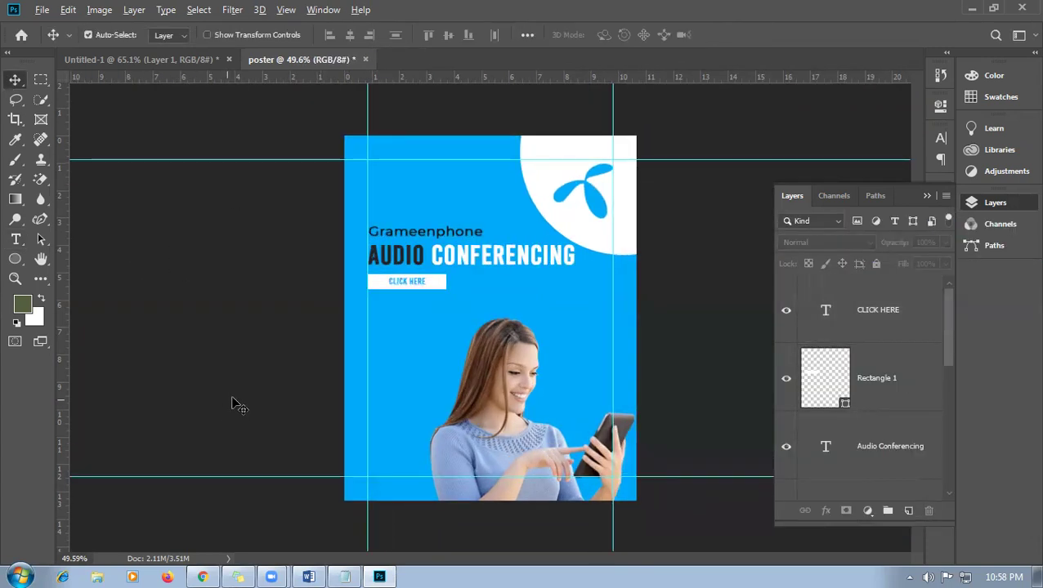
pyautogui.scroll(-1, 251, 326)
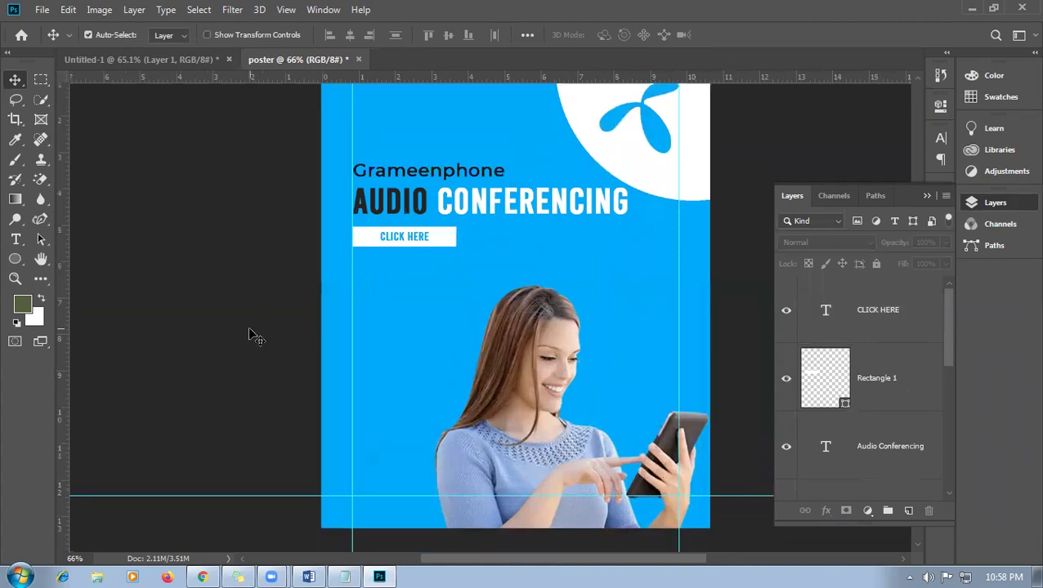
pyautogui.scroll(1, 251, 335)
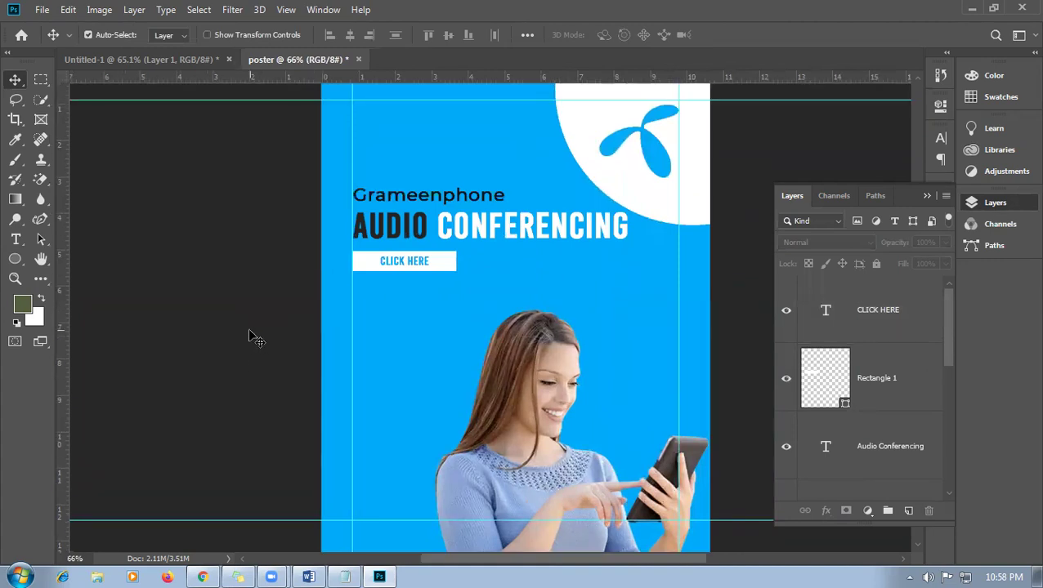
pyautogui.scroll(-1, 351, 423)
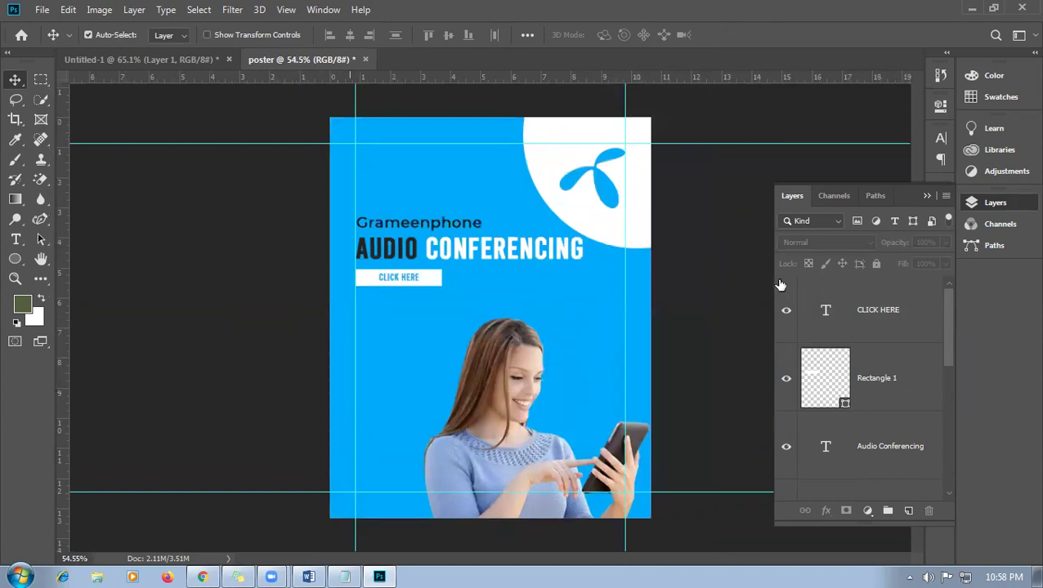
pyautogui.scroll(-1, 384, 349)
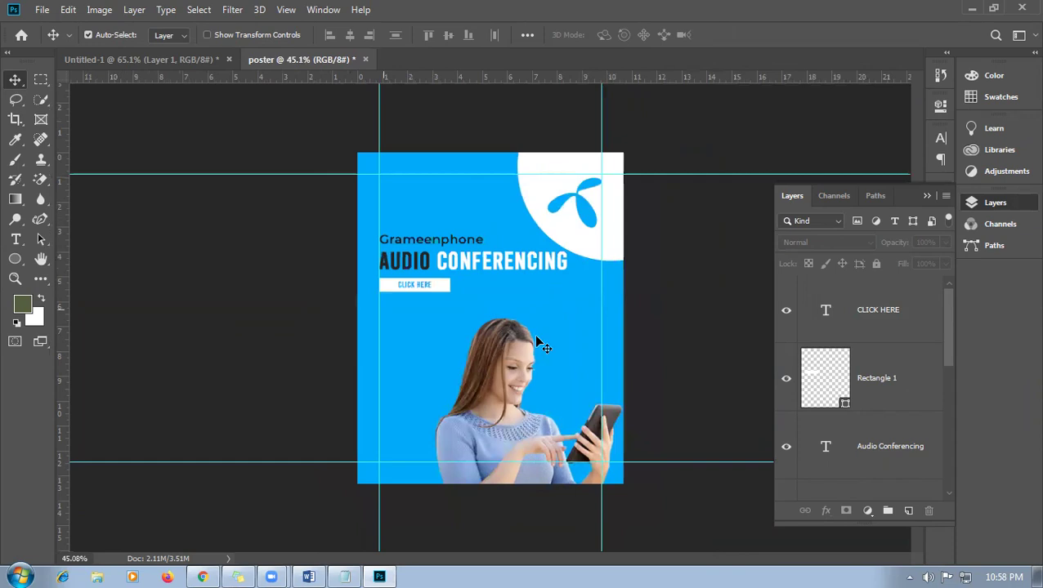
pyautogui.scroll(2, 429, 303)
pyautogui.scroll(-1, 376, 274)
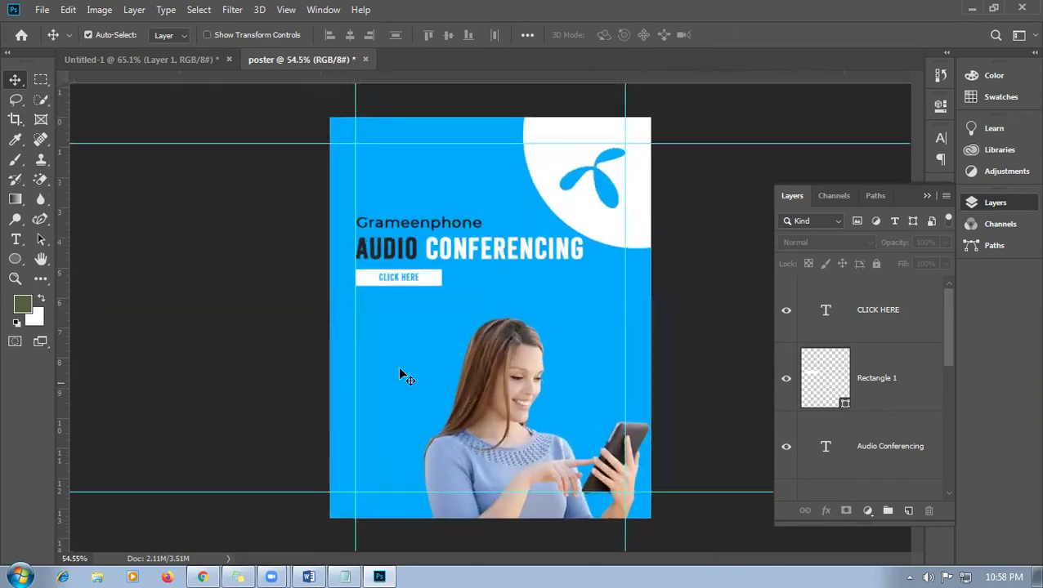
pyautogui.moveTo(15, 259); pyautogui.dragTo(53, 282)
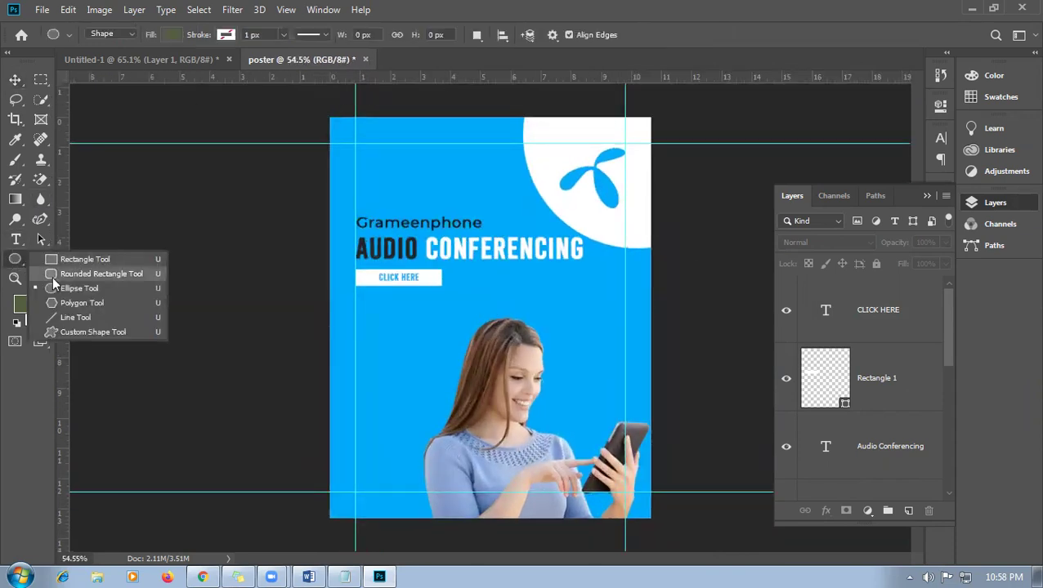
pyautogui.click(80, 261)
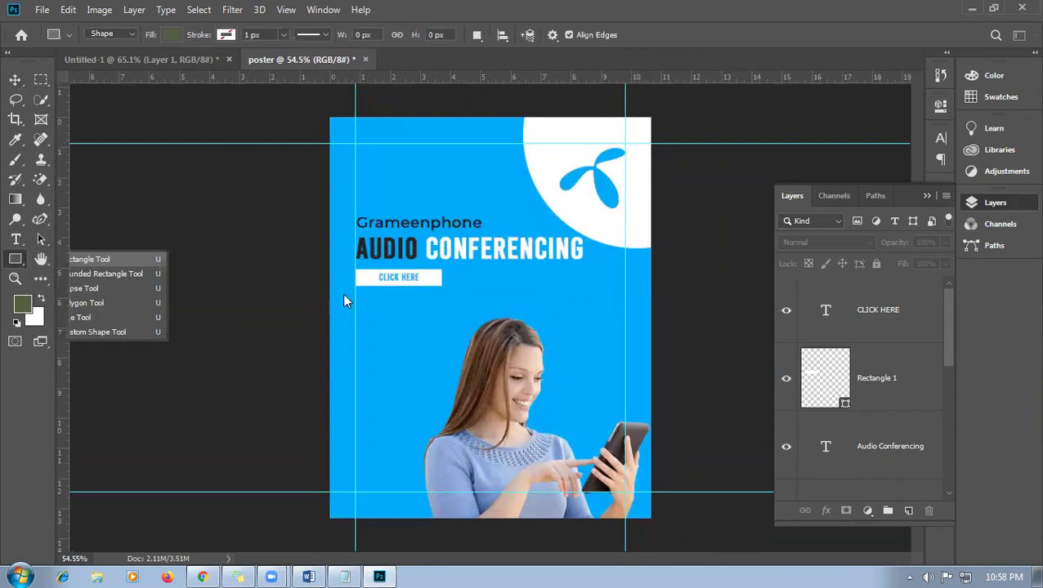
pyautogui.scroll(-1, 466, 284)
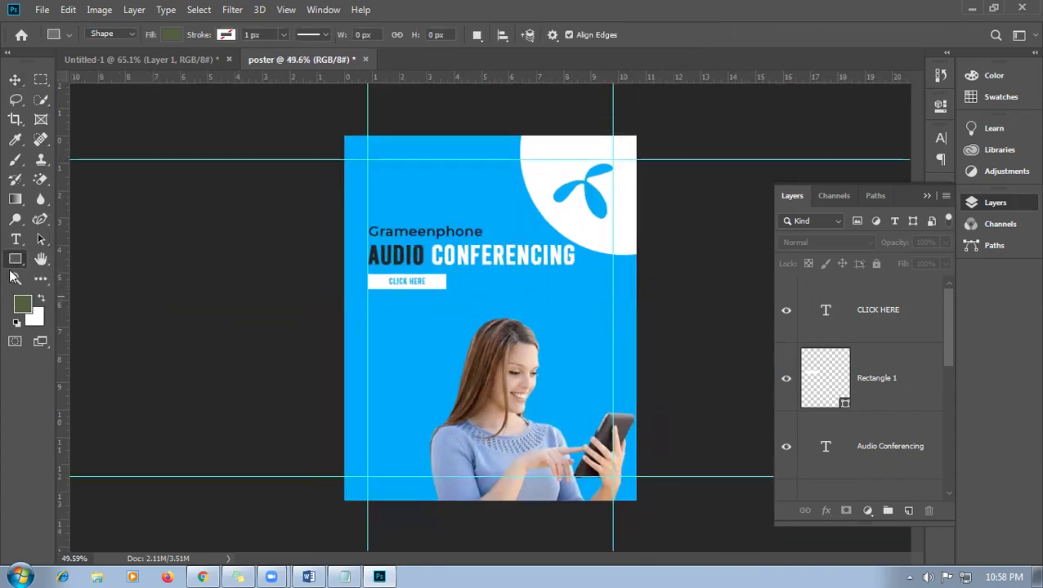
# - Draw an olive-green circle about 513 px in diameter over the woman on a new layer and move it behind her image
pyautogui.rightClick(15, 259)
pyautogui.click(73, 290)
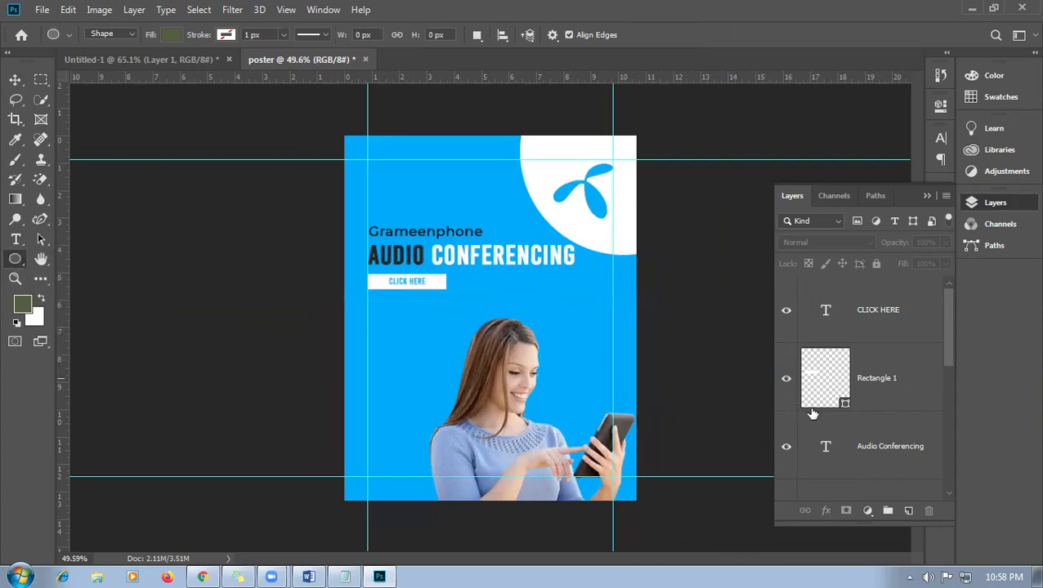
pyautogui.click(907, 509)
pyautogui.moveTo(398, 310); pyautogui.dragTo(615, 505)
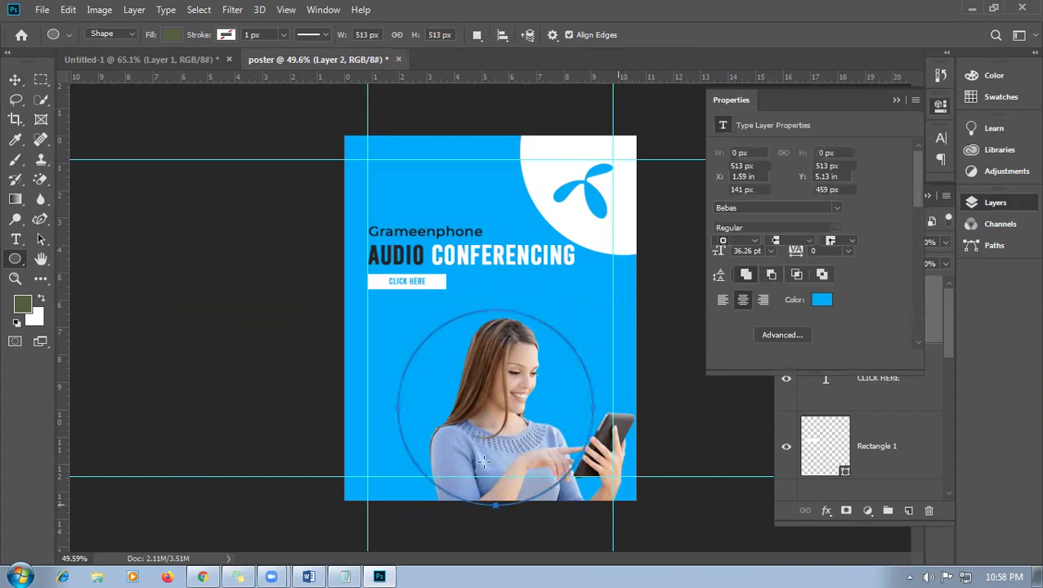
pyautogui.click(15, 79)
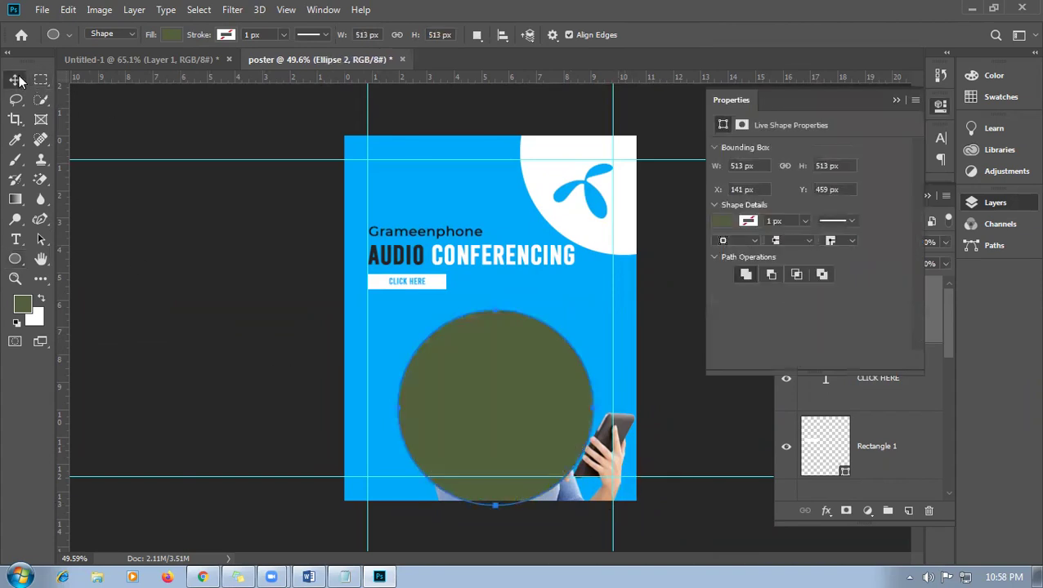
pyautogui.click(895, 100)
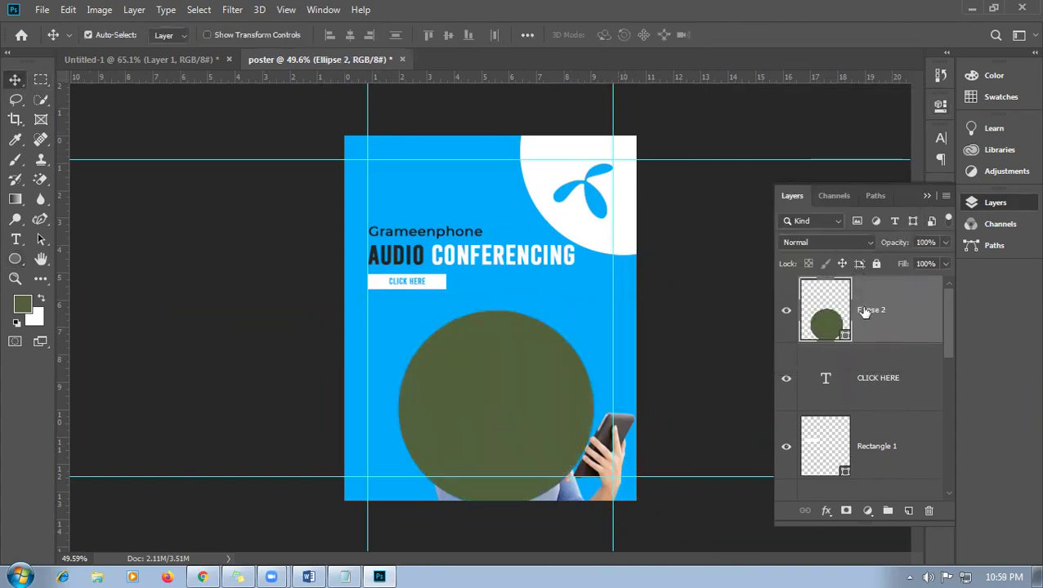
pyautogui.moveTo(881, 311); pyautogui.dragTo(868, 371)
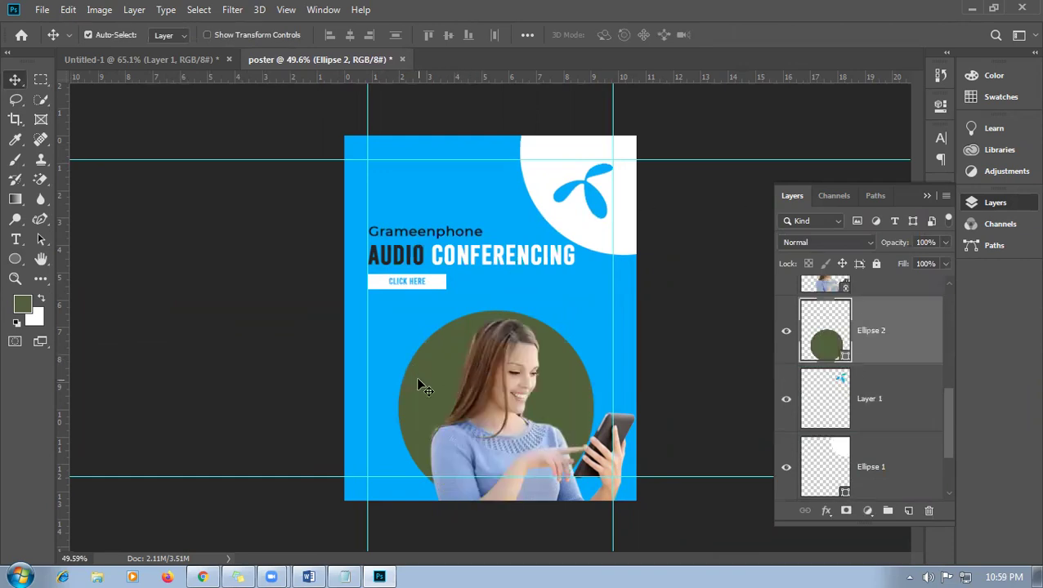
# - Fill the circle behind the woman with white (ffffff) sampled from the corner circle
pyautogui.doubleClick(844, 358)
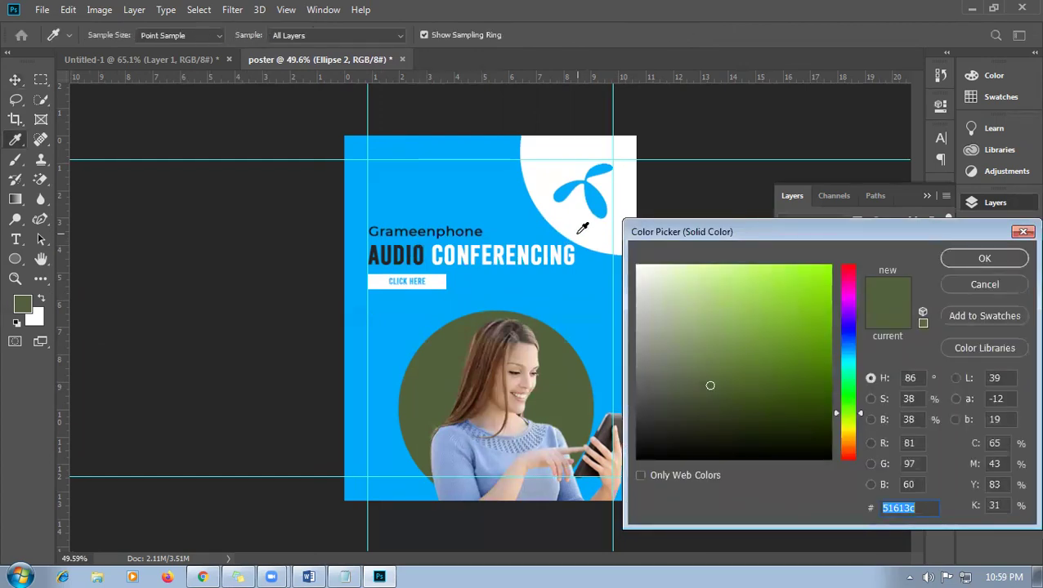
pyautogui.click(581, 220)
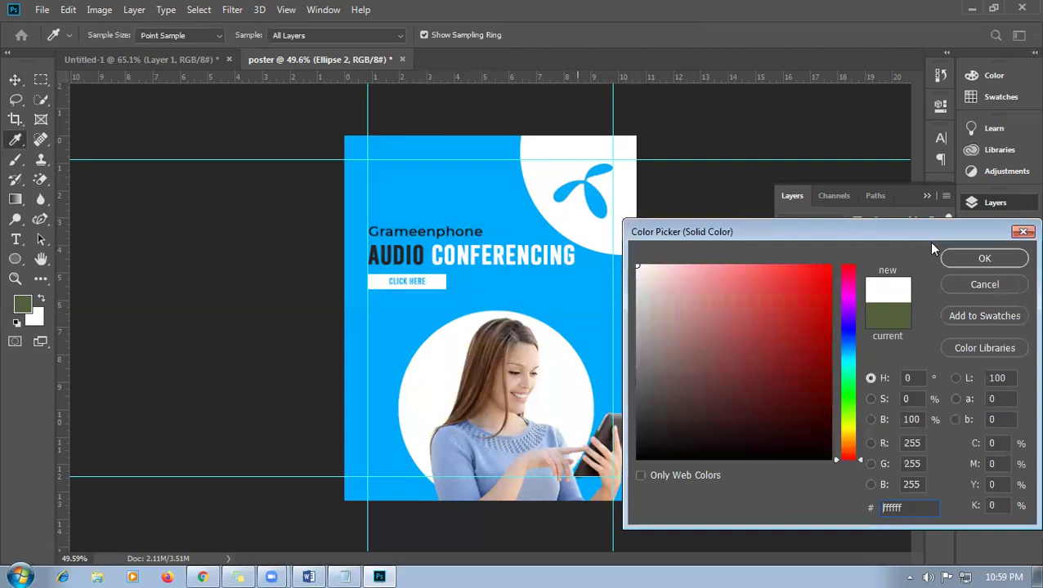
pyautogui.click(980, 258)
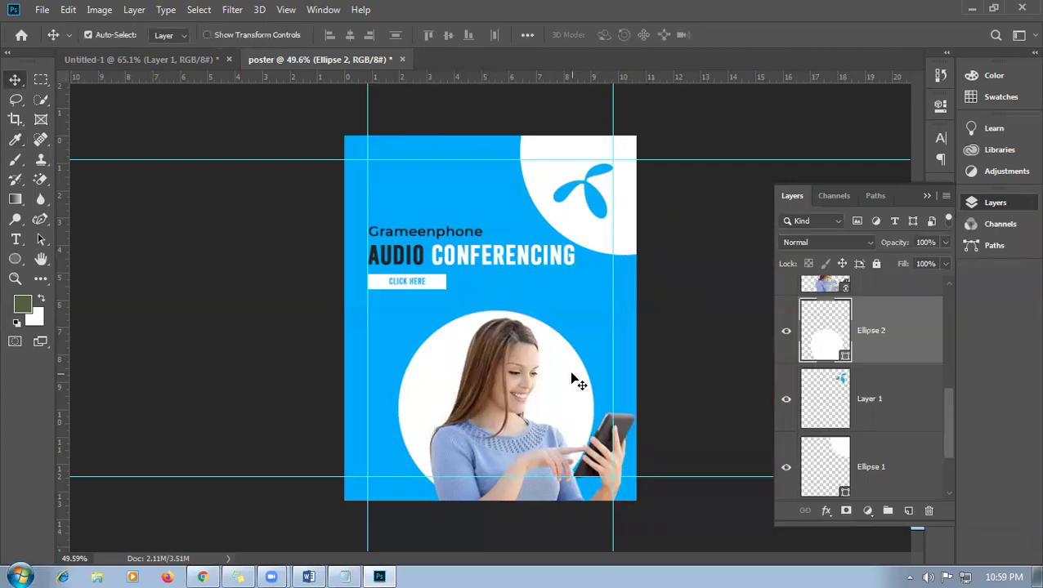
# - Warp the white circle behind the woman into an irregular rounded shape by pulling its left edge and upper-right corner outward
pyautogui.hotkey('ctrl', 't')
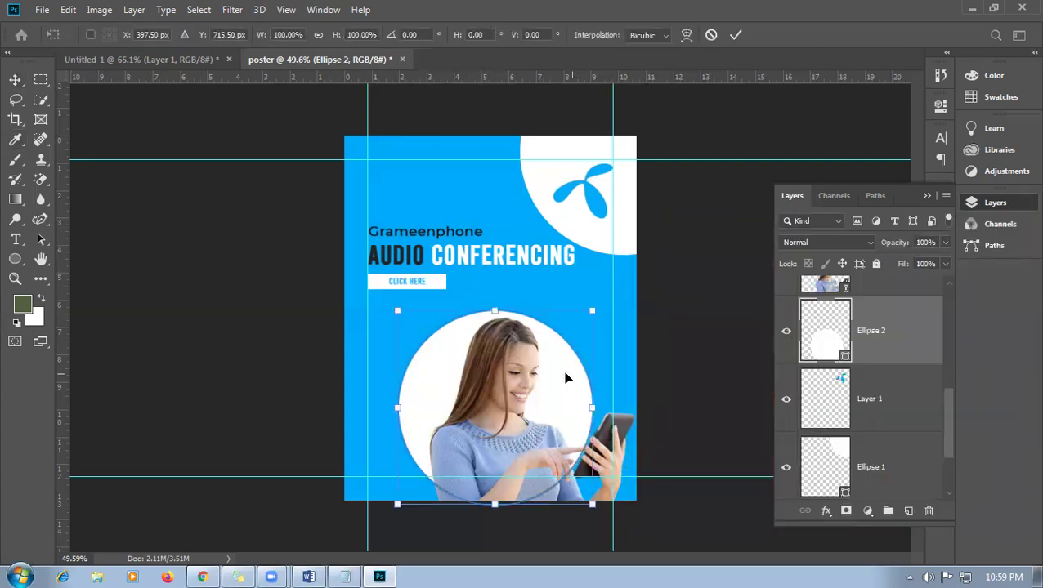
pyautogui.rightClick(563, 372)
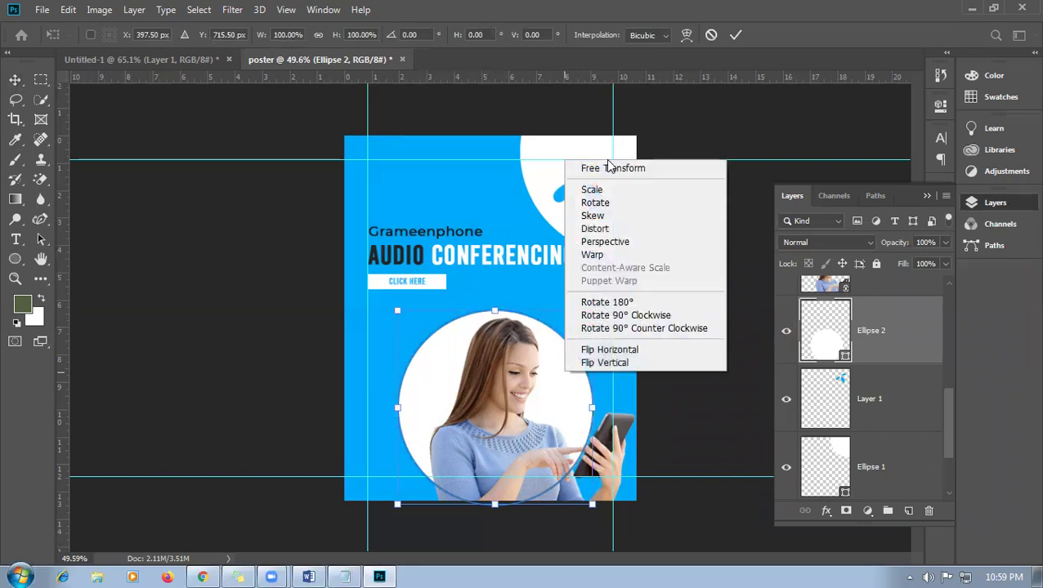
pyautogui.click(601, 260)
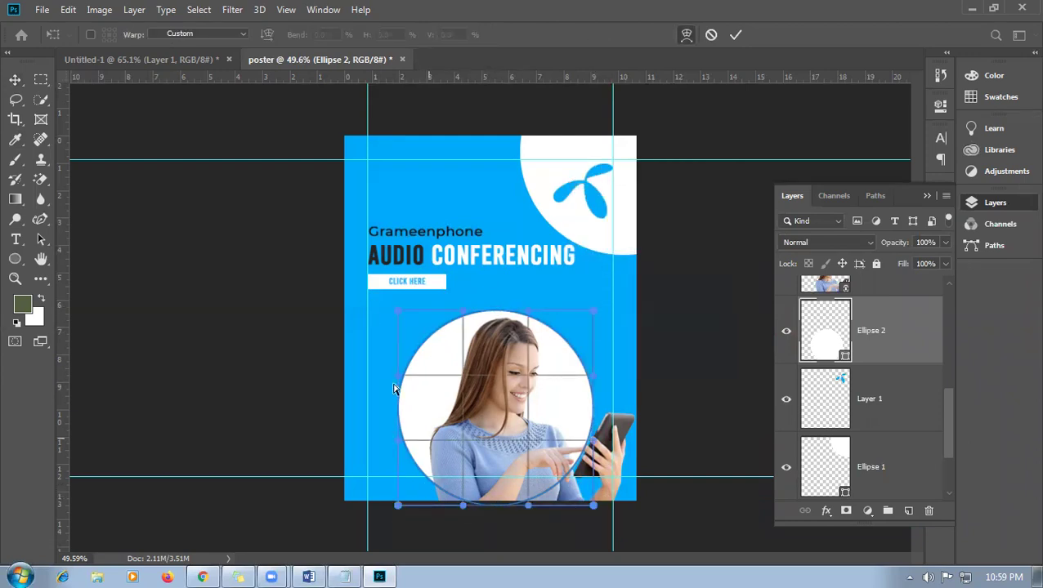
pyautogui.moveTo(397, 378); pyautogui.dragTo(340, 381)
pyautogui.moveTo(604, 303); pyautogui.dragTo(624, 272)
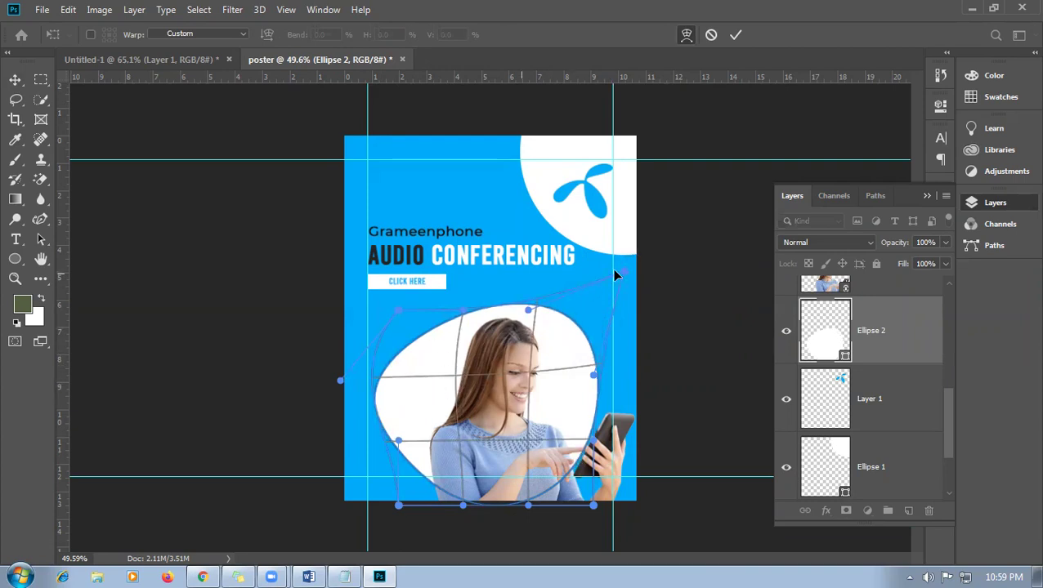
pyautogui.moveTo(625, 276); pyautogui.dragTo(629, 248)
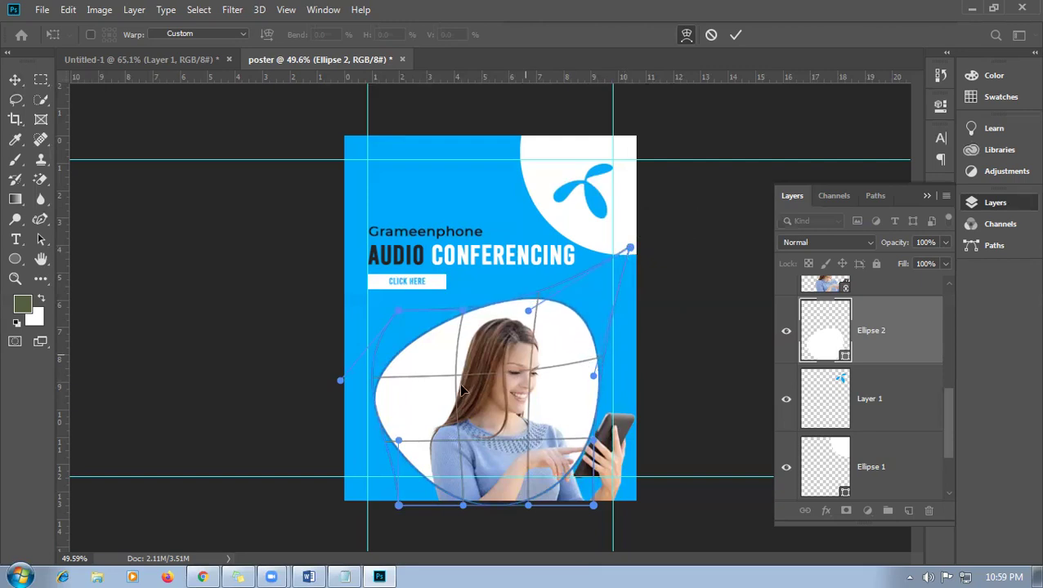
pyautogui.press('Return')
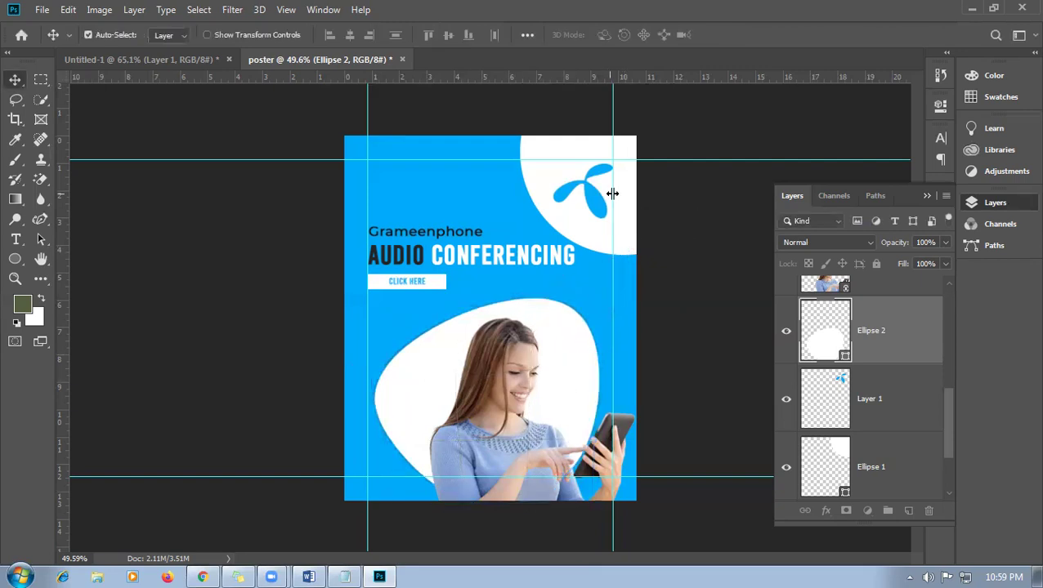
# - Move the warped white shape lower behind the woman and adjust its size and rotation with Free Transform
pyautogui.scroll(2, 613, 192)
pyautogui.scroll(1, 589, 212)
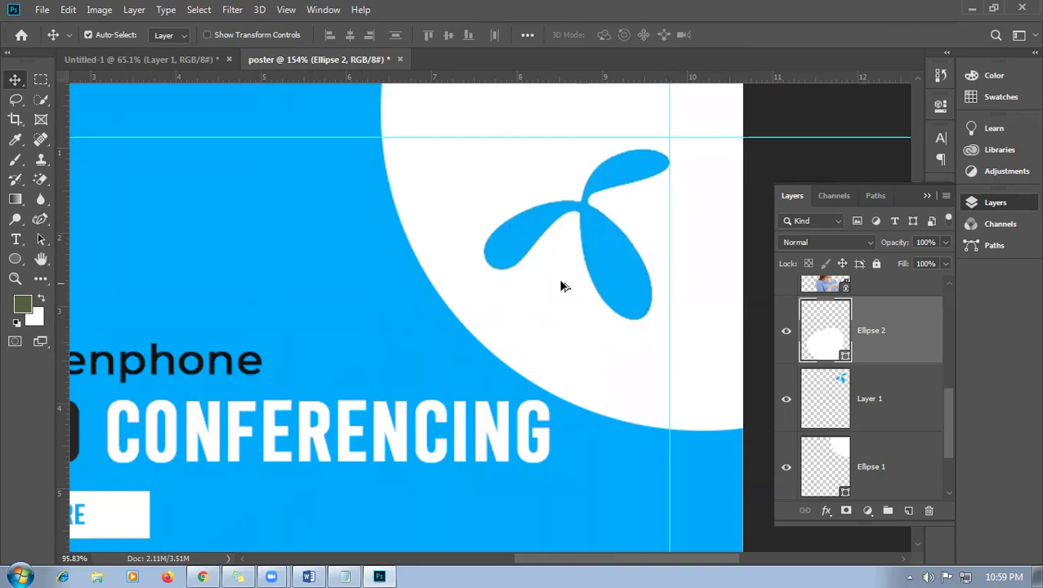
pyautogui.scroll(-3, 560, 282)
pyautogui.scroll(-2, 560, 282)
pyautogui.scroll(-2, 528, 373)
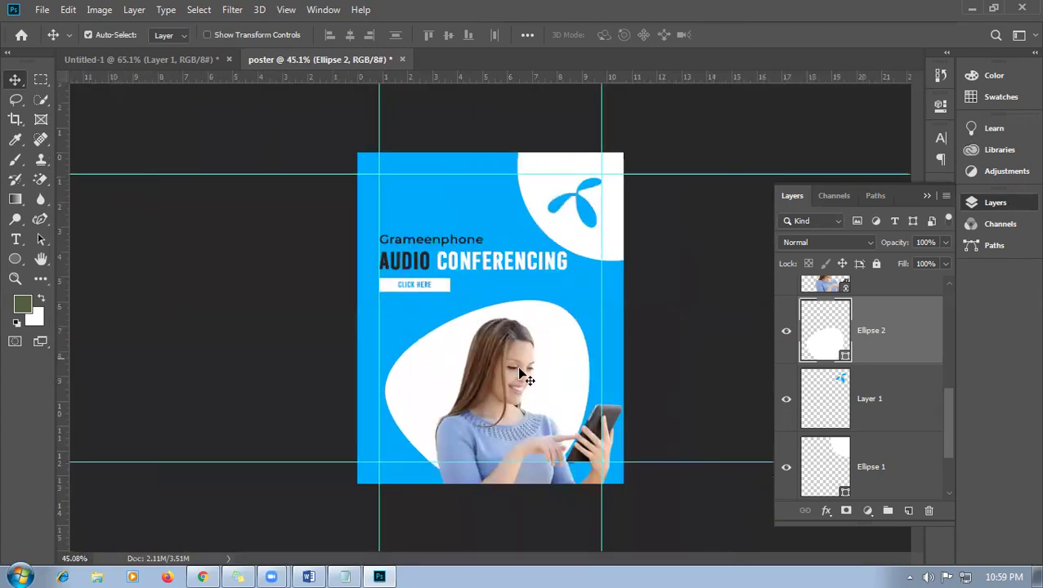
pyautogui.moveTo(557, 384); pyautogui.dragTo(539, 401)
pyautogui.hotkey('ctrl', 't')
pyautogui.moveTo(585, 306); pyautogui.dragTo(623, 284)
pyautogui.moveTo(552, 349); pyautogui.dragTo(560, 374)
pyautogui.moveTo(633, 292); pyautogui.dragTo(590, 308)
pyautogui.press('Return')
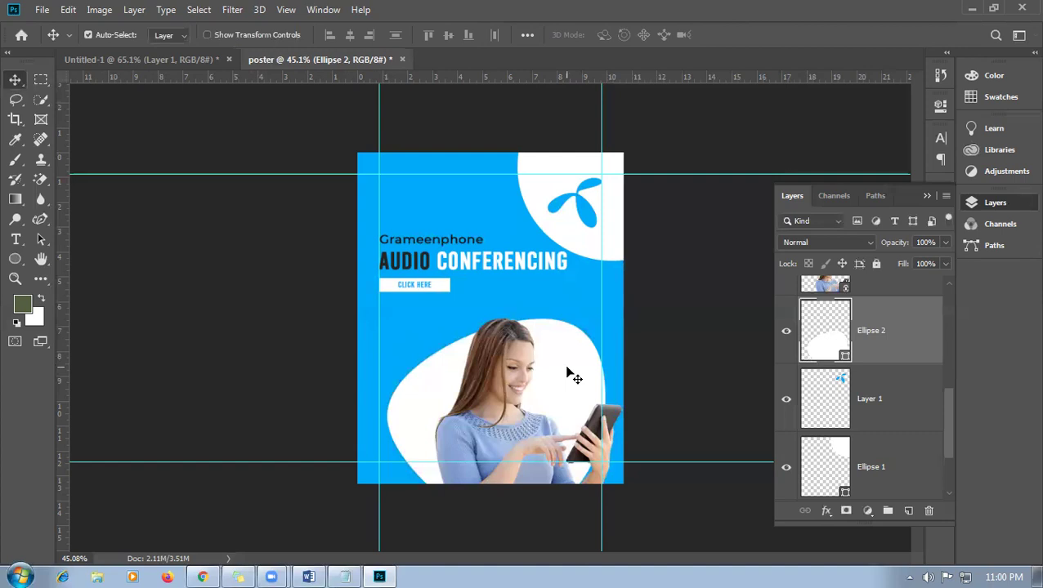
# - Lower the white shape slightly further behind the woman and rotate it to about -4.69 degrees
pyautogui.moveTo(569, 375); pyautogui.dragTo(650, 515)
pyautogui.moveTo(546, 387); pyautogui.dragTo(545, 397)
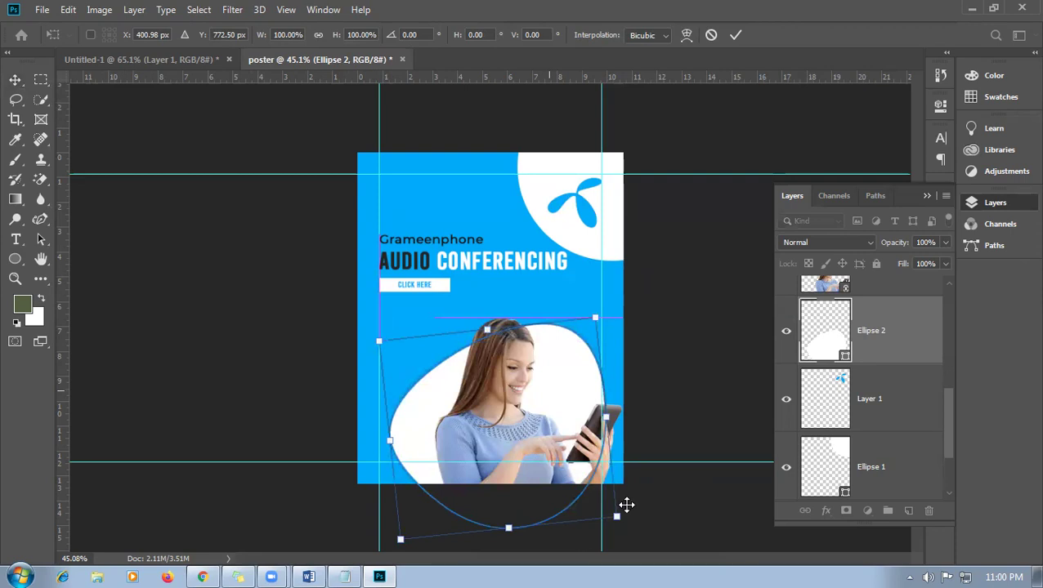
pyautogui.moveTo(615, 327); pyautogui.dragTo(619, 336)
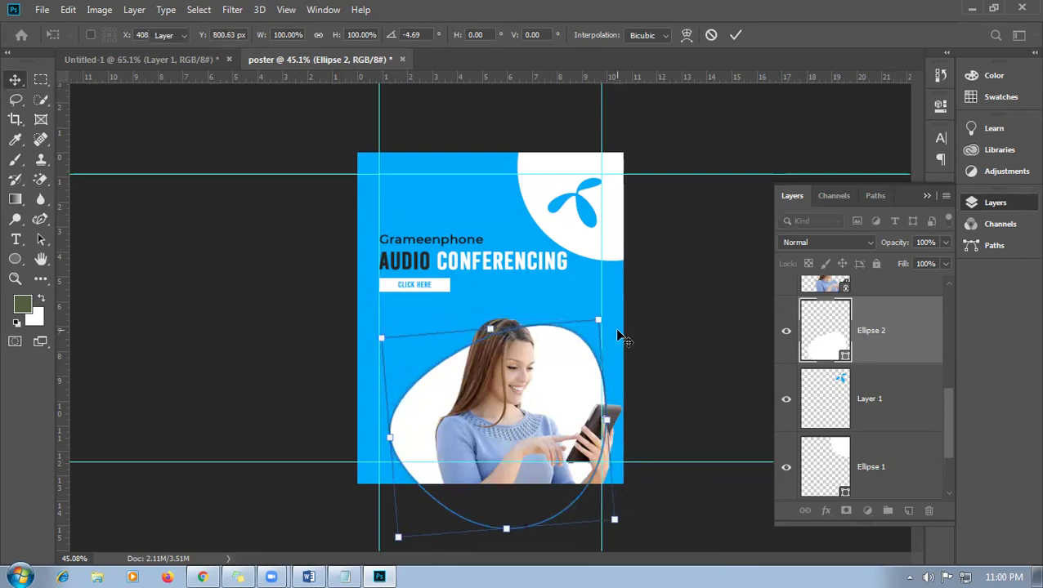
pyautogui.press('Return')
# - Examine the whole poster layout with no layer selected and the Layers panel collapsed
pyautogui.scroll(-2, 499, 343)
pyautogui.scroll(2, 493, 470)
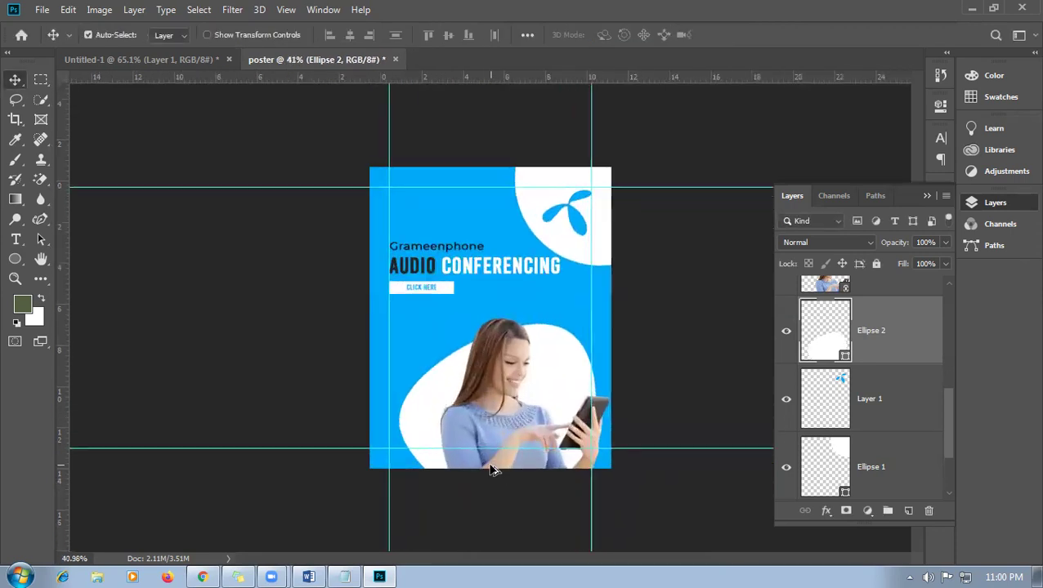
pyautogui.scroll(2, 492, 470)
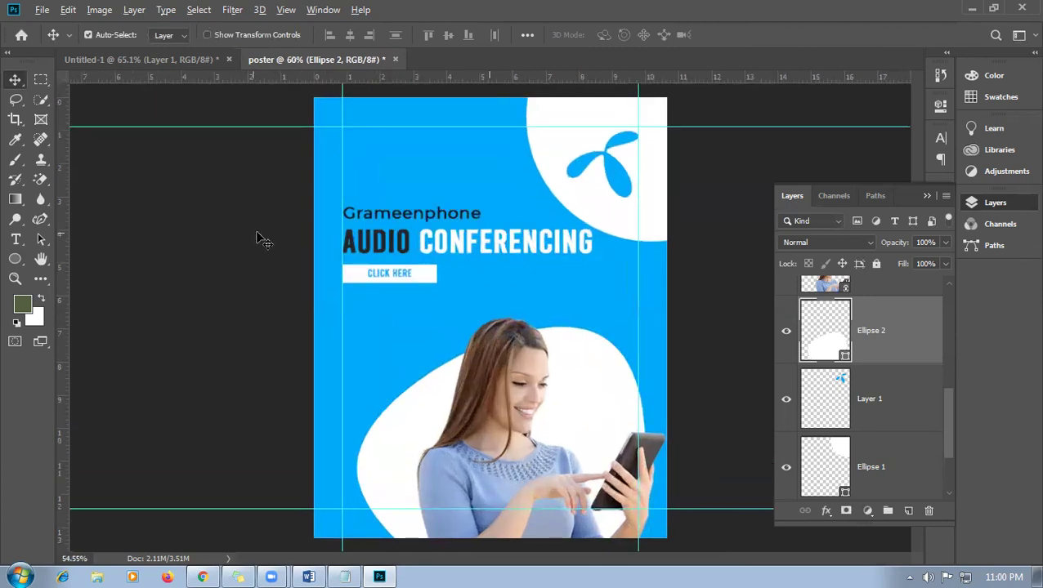
pyautogui.scroll(-2, 260, 238)
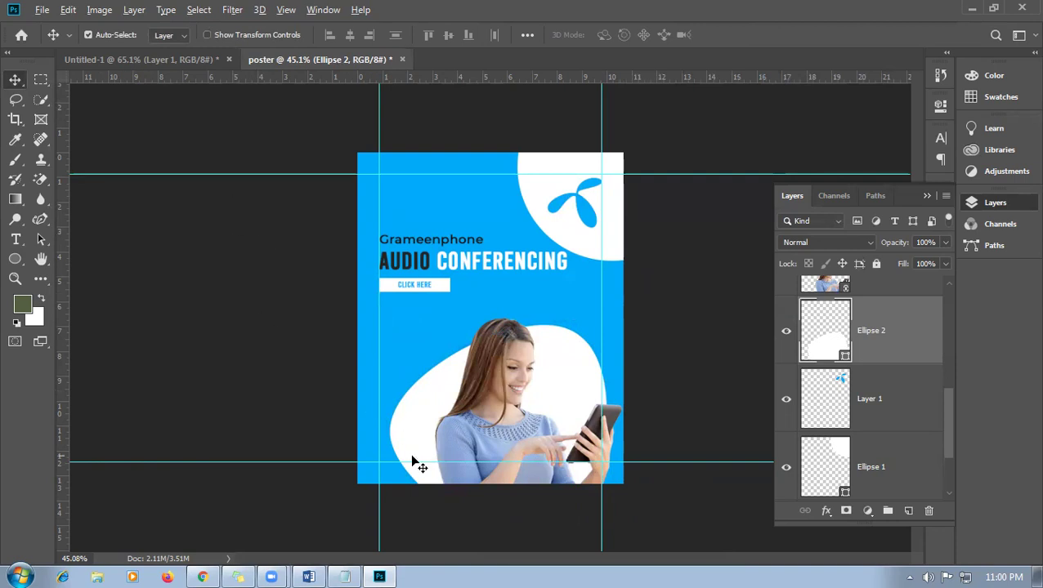
pyautogui.scroll(1, 305, 305)
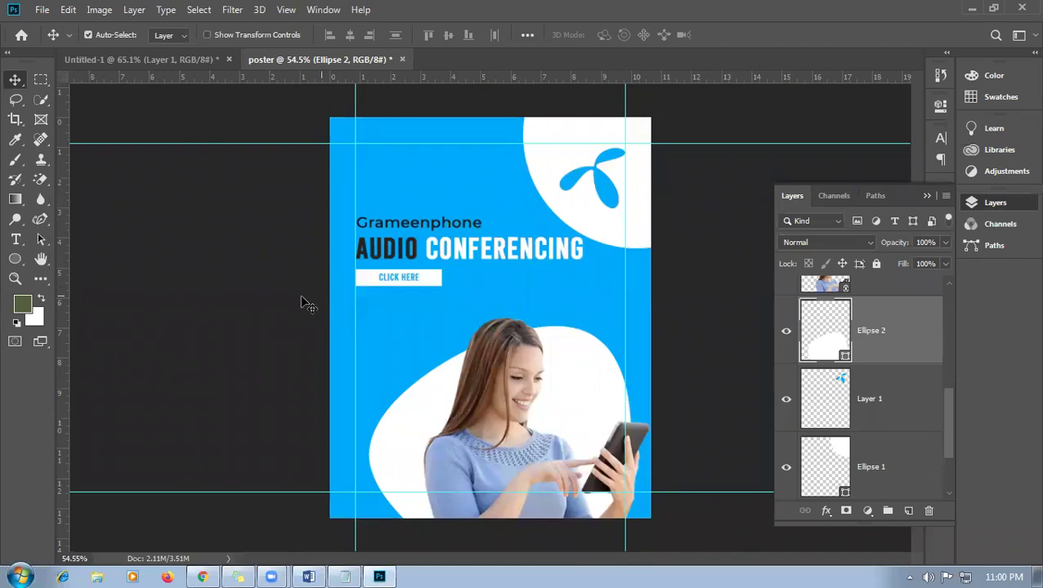
pyautogui.hotkey('ctrl', '-')
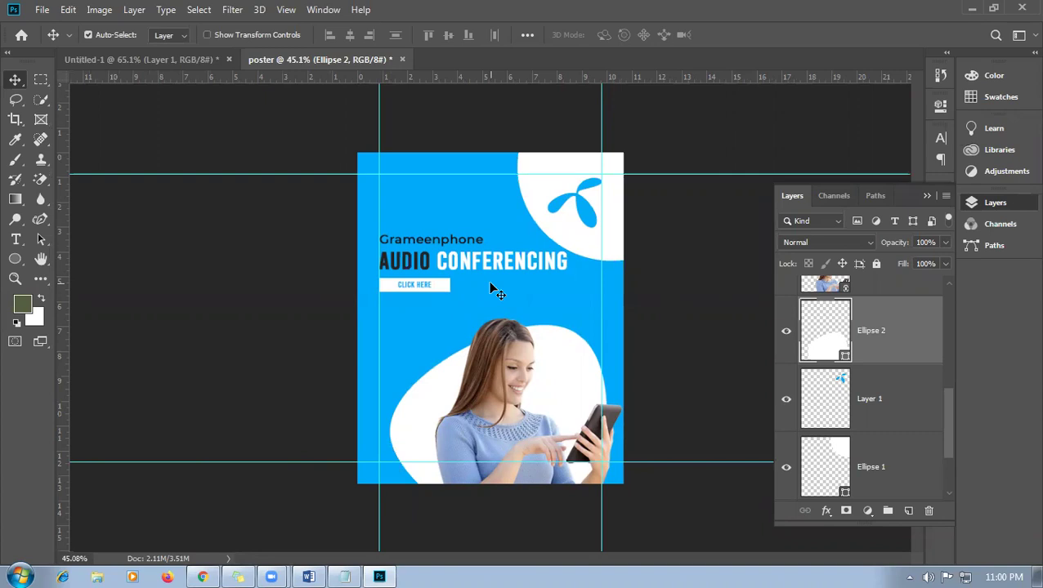
pyautogui.click(700, 334)
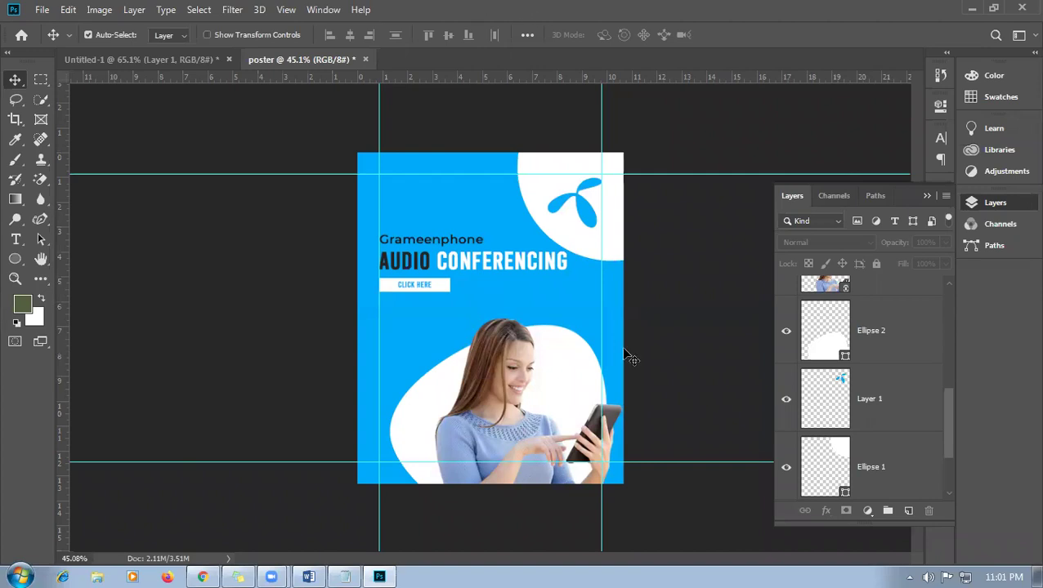
pyautogui.keyDown('alt'); pyautogui.scroll(3, 629, 360); pyautogui.keyUp('alt')
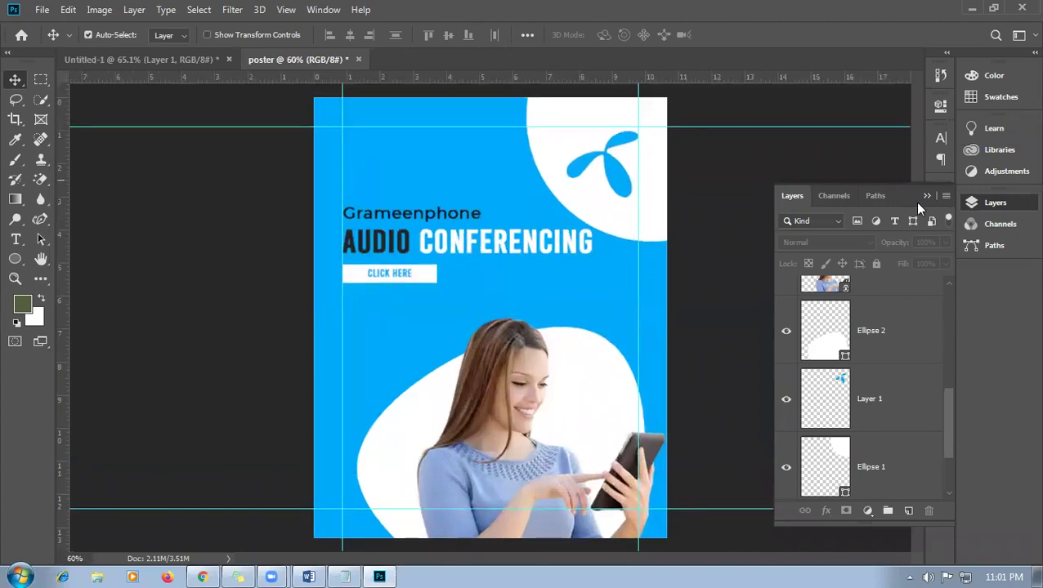
pyautogui.click(926, 196)
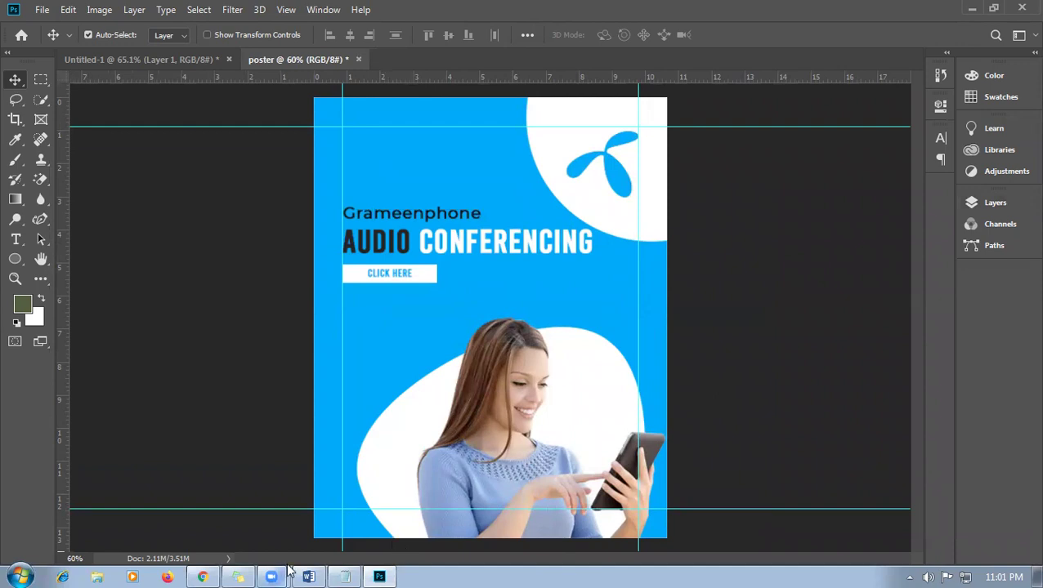
pyautogui.moveTo(272, 576)
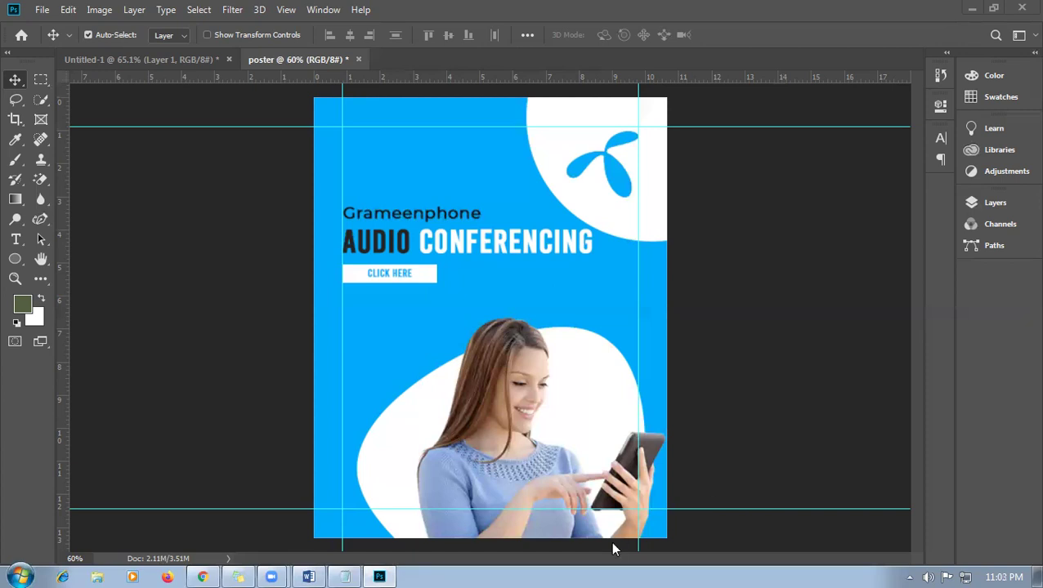
pyautogui.click(928, 577)
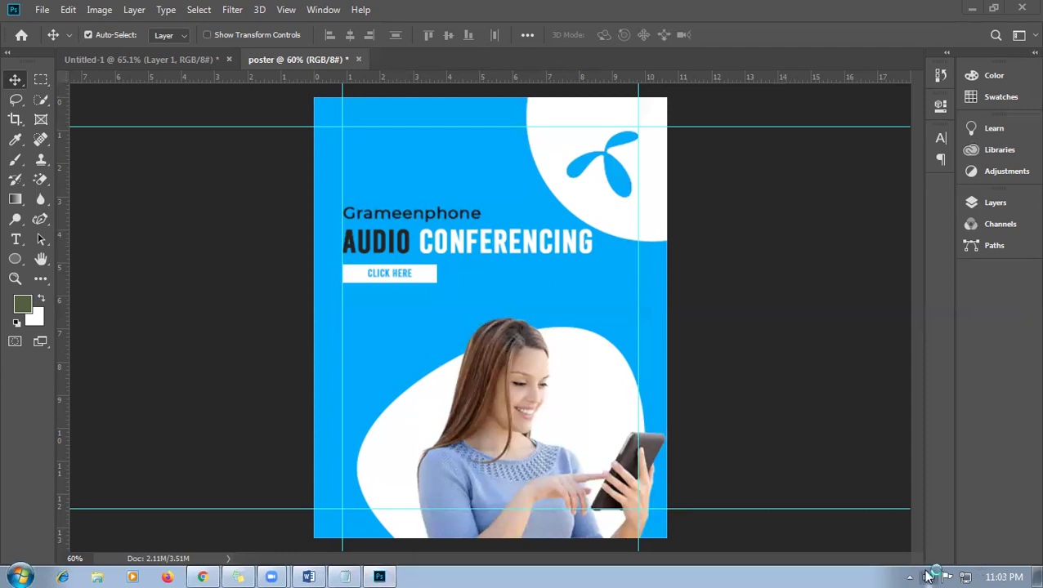
pyautogui.click(845, 393)
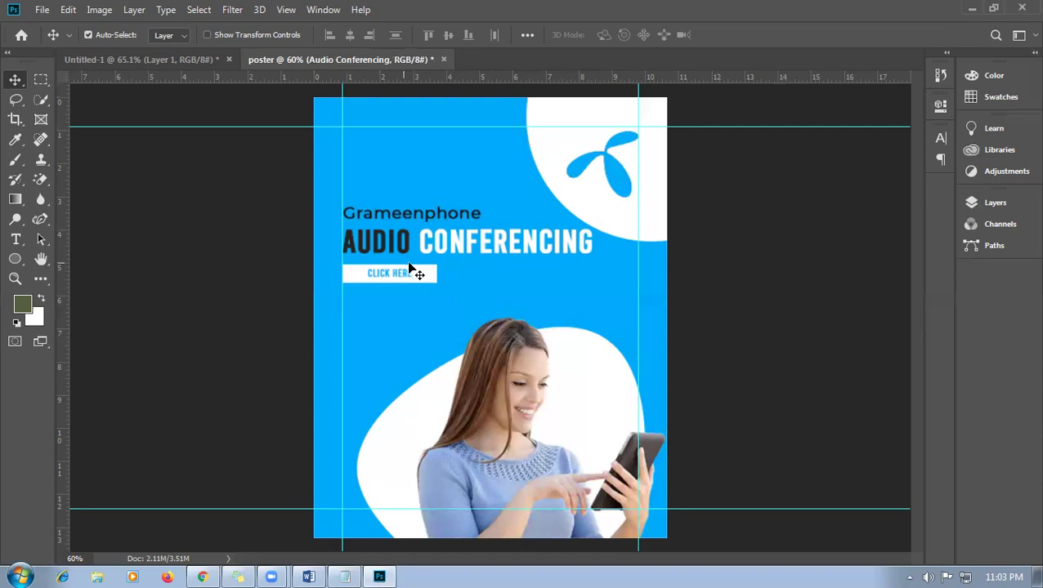
# - Nudge the Grameenphone line, the AUDIO CONFERENCING heading and the CLICK HERE button down together towards the woman
pyautogui.keyDown('shift'); pyautogui.click(430, 299); pyautogui.keyUp('shift')
pyautogui.press('Down')
pyautogui.press('Down')
pyautogui.press('Down')
pyautogui.press('Down')
pyautogui.press('Down')
pyautogui.press('Down')
pyautogui.press('Down')
pyautogui.press('Down')
pyautogui.press('Down')
pyautogui.press('Down')
pyautogui.press('Down')
pyautogui.press('Down')
pyautogui.press('Down')
pyautogui.press('Down')
pyautogui.press('Down')
pyautogui.press('Down')
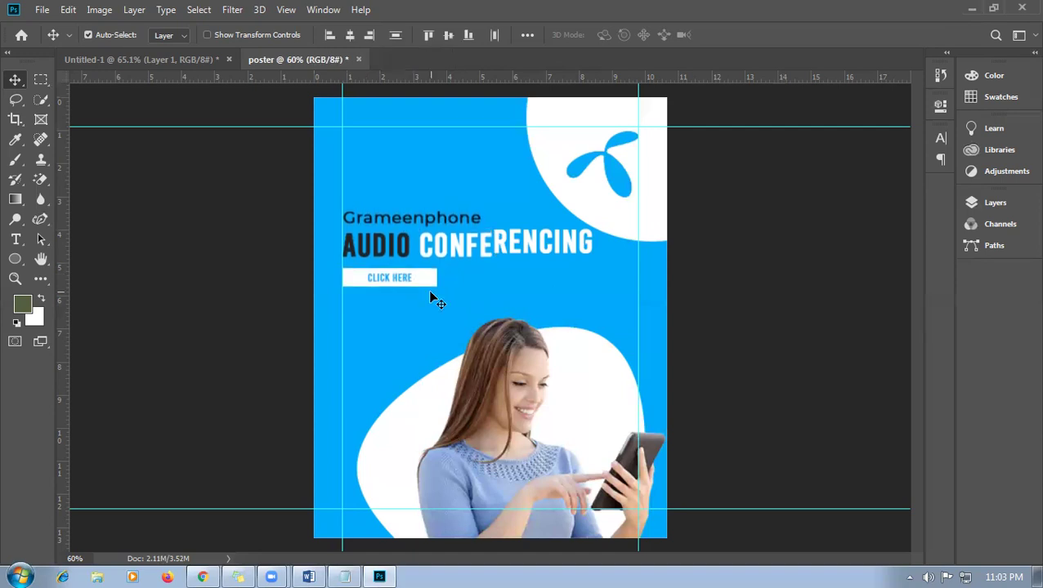
pyautogui.press('Down')
pyautogui.press('Down')
pyautogui.press('Down')
pyautogui.press('Down')
pyautogui.press('Down')
pyautogui.press('Down')
pyautogui.press('Down')
pyautogui.press('Down')
pyautogui.press('Down')
pyautogui.press('Down')
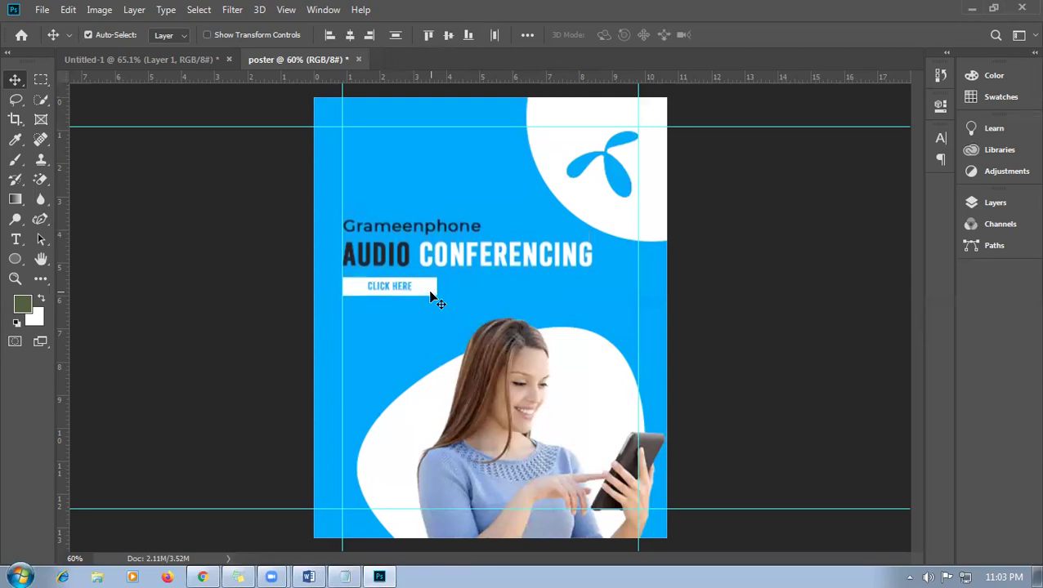
# - Nudge the Grameenphone line down a few pixels closer to the AUDIO CONFERENCING heading and deselect it
pyautogui.scroll(-2, 222, 310)
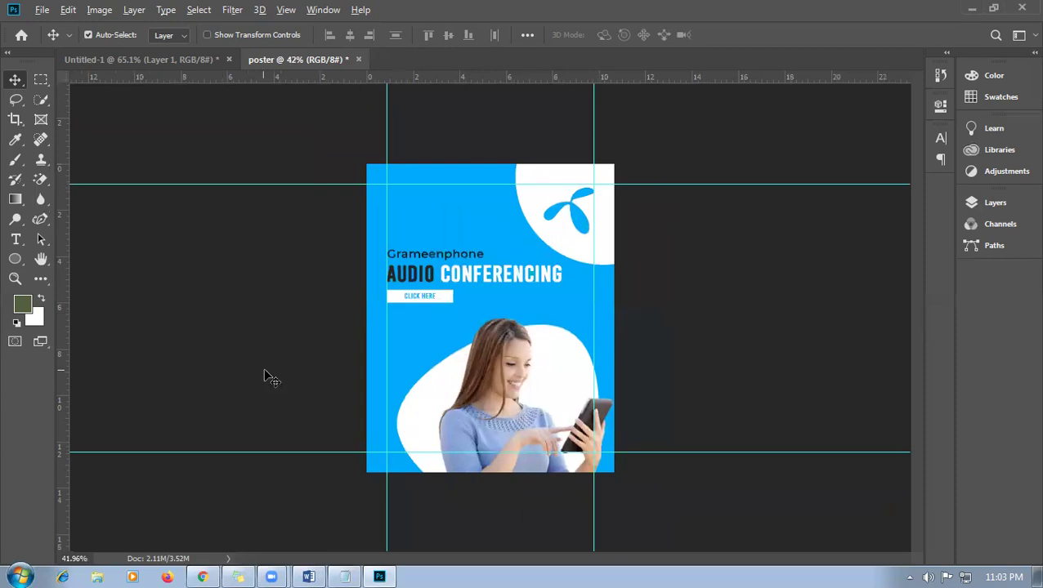
pyautogui.scroll(1, 264, 372)
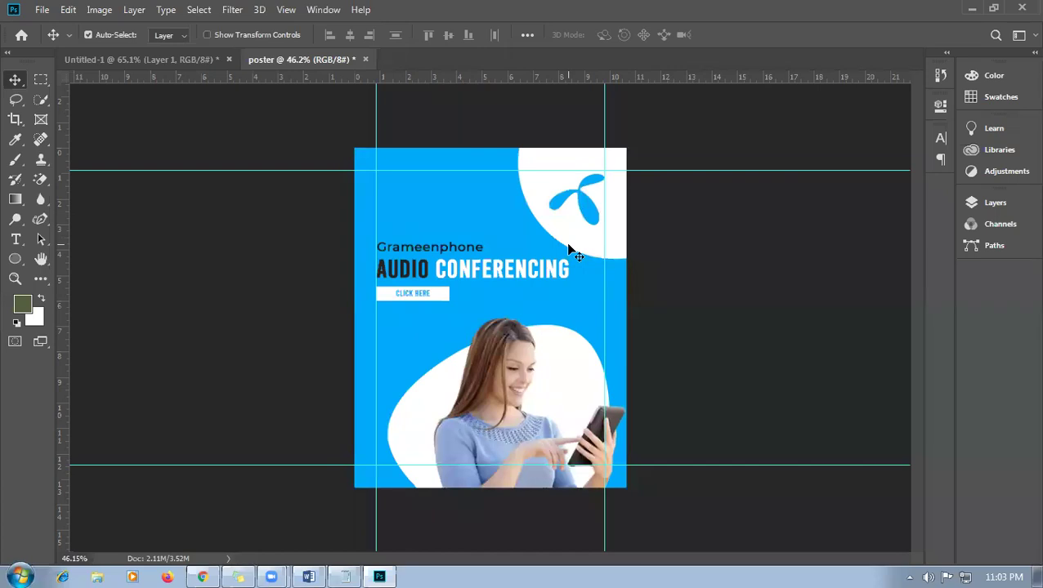
pyautogui.scroll(2, 408, 292)
pyautogui.scroll(2, 411, 294)
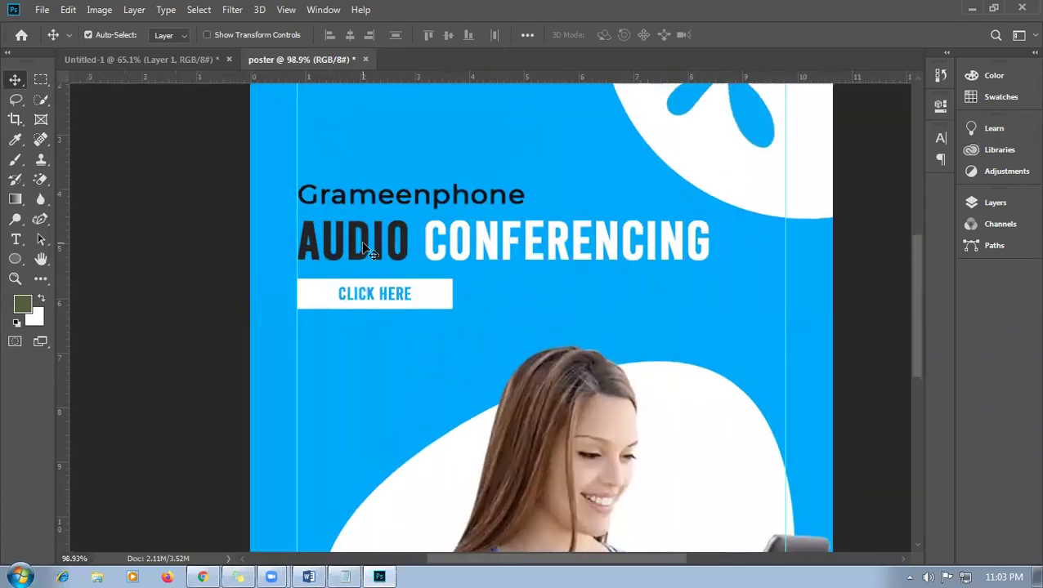
pyautogui.scroll(1, 359, 253)
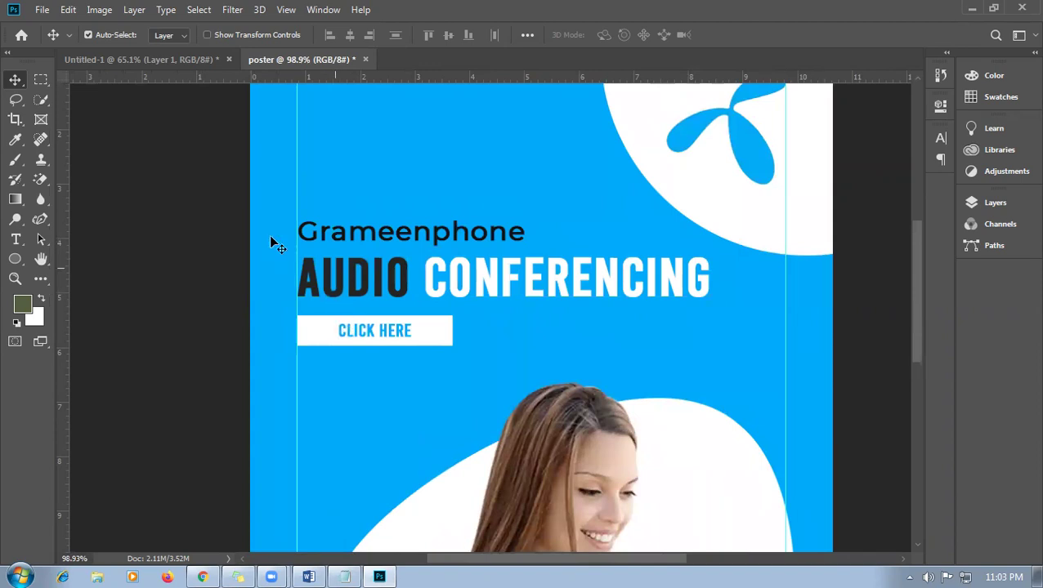
pyautogui.click(369, 253)
pyautogui.press('Down')
pyautogui.press('Down')
pyautogui.press('Down')
pyautogui.press('Down')
pyautogui.press('Down')
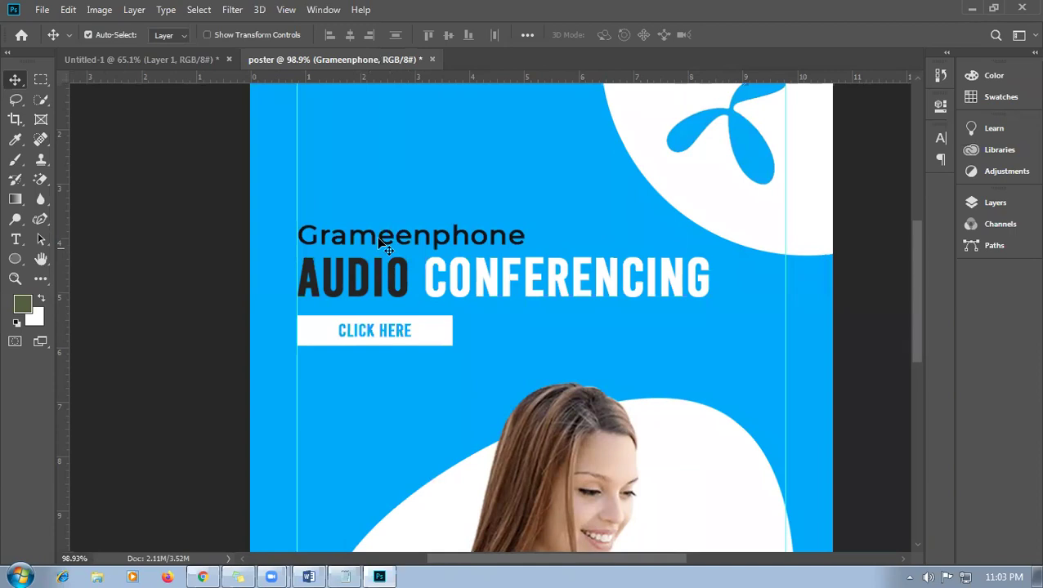
pyautogui.scroll(-3, 523, 357)
pyautogui.scroll(-3, 621, 349)
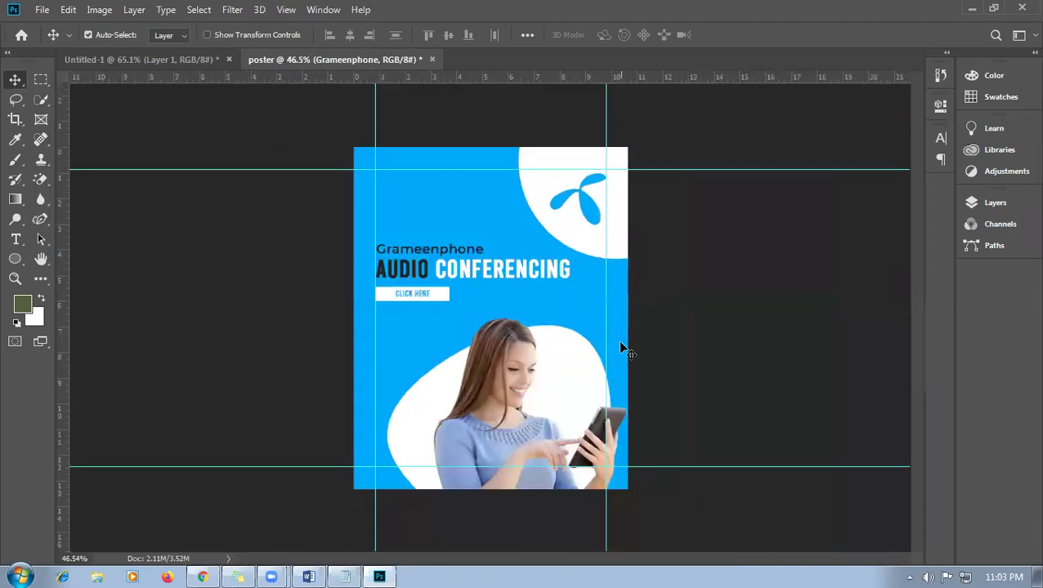
pyautogui.click(692, 357)
pyautogui.scroll(2, 467, 421)
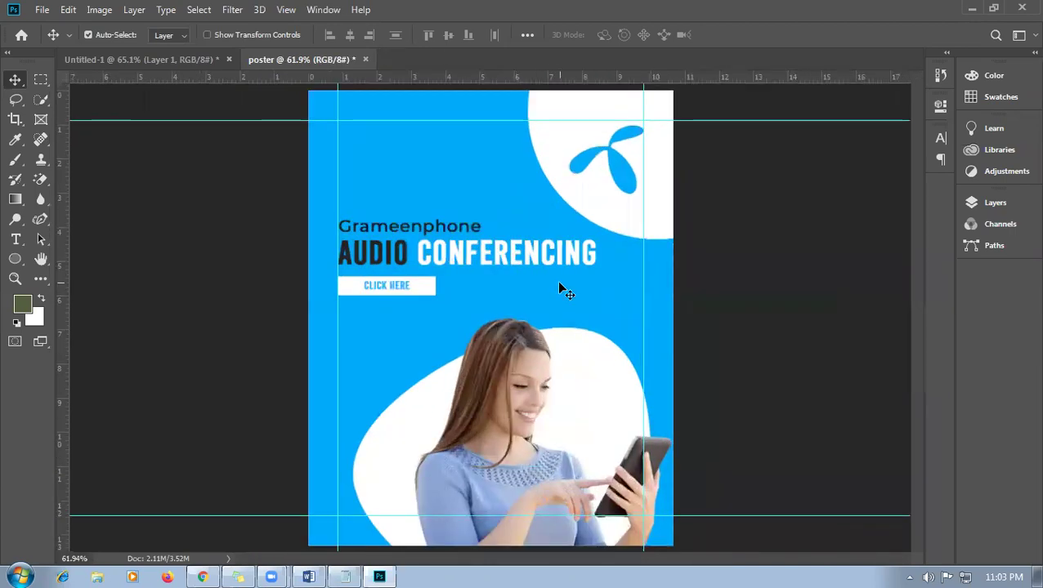
pyautogui.scroll(-2, 559, 288)
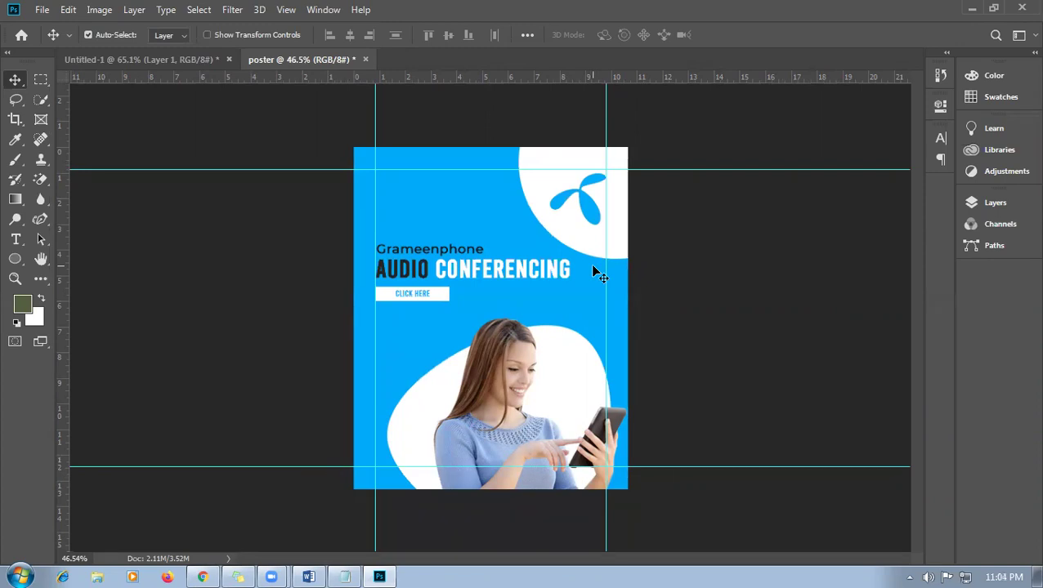
# - Minimize Photoshop and try to close the Grameenphone Audio Conferencing sticky note, declining its deletion
pyautogui.click(379, 577)
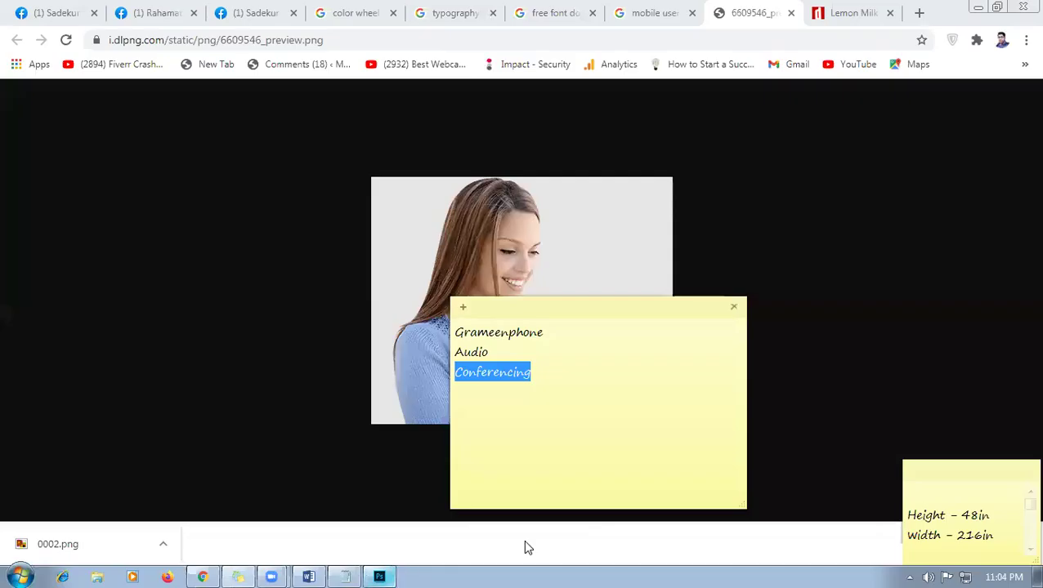
pyautogui.click(732, 308)
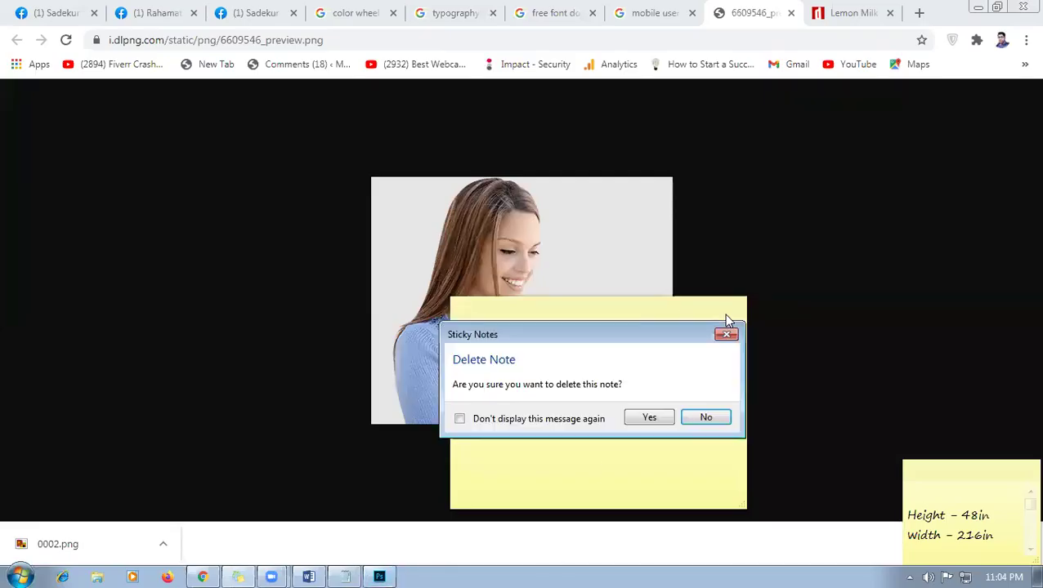
pyautogui.click(706, 418)
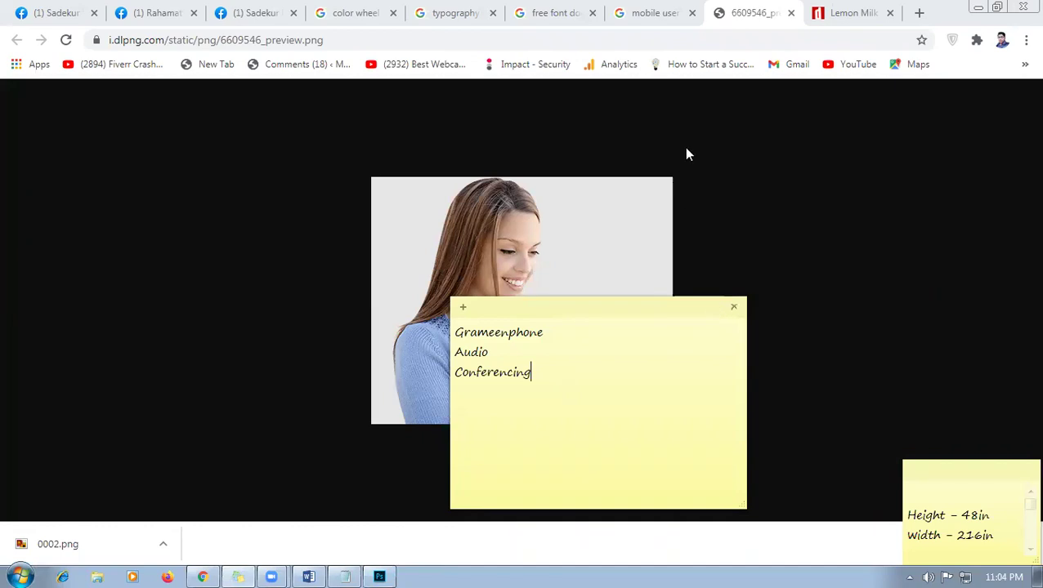
# - Bring the browser in front of the sticky notes and switch back to the poster in Photoshop
pyautogui.click(774, 12)
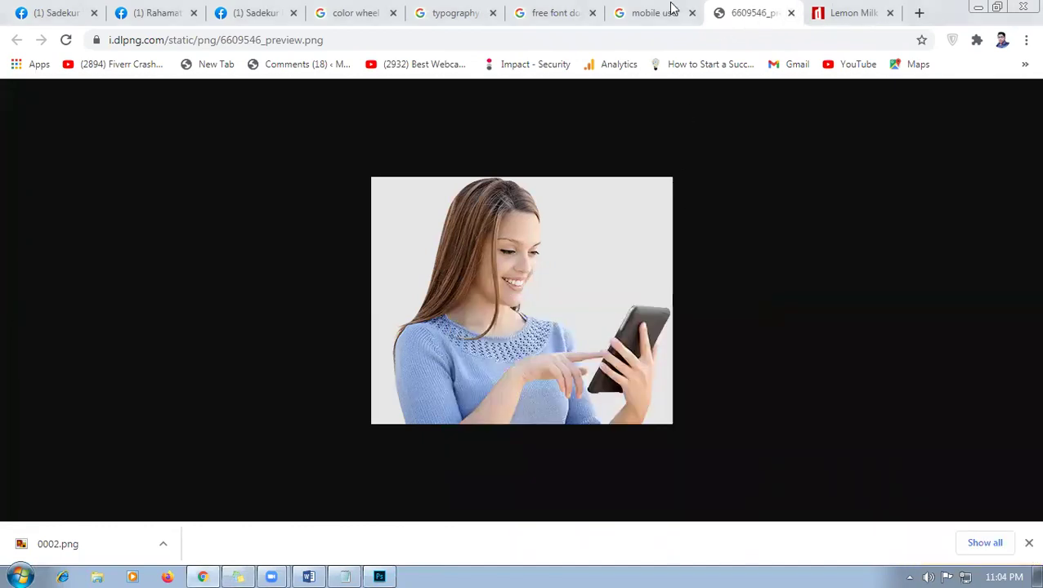
pyautogui.click(379, 577)
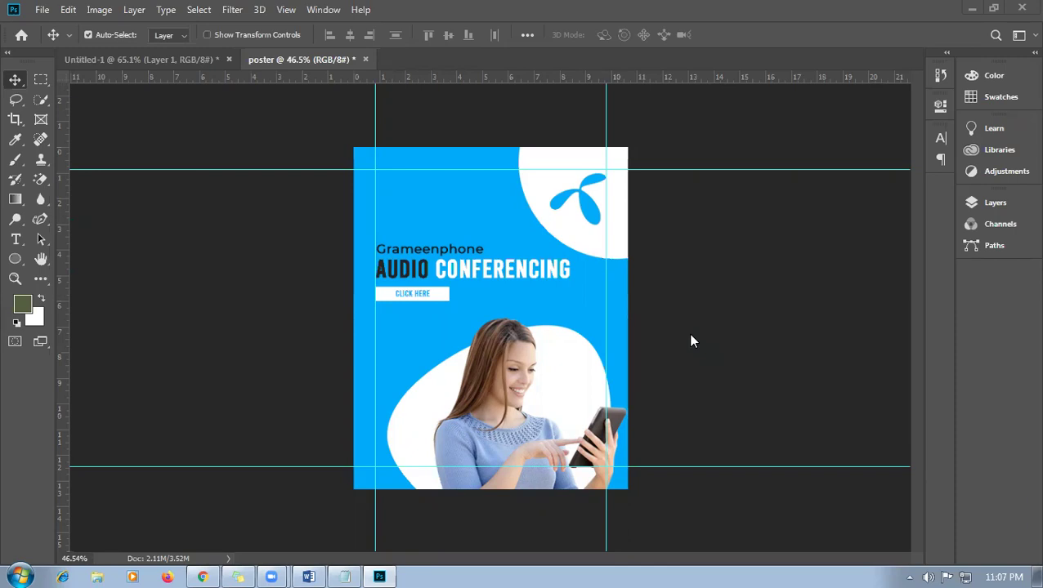
# - Switch to Chrome, open the Advance GD Batch - 101 Facebook group, close the chat window and view the top of the group's discussion page
pyautogui.click(203, 577)
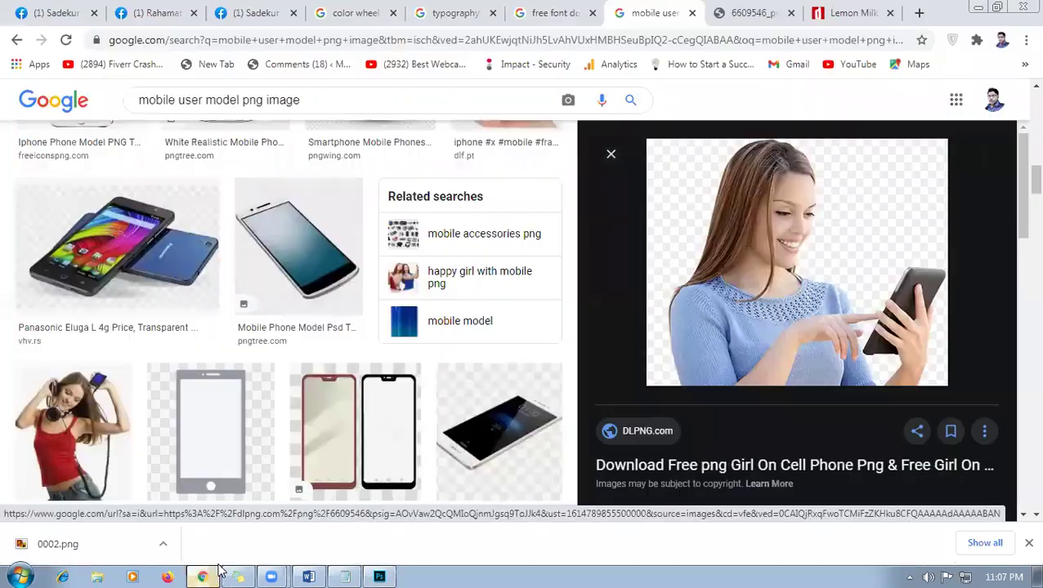
pyautogui.click(156, 12)
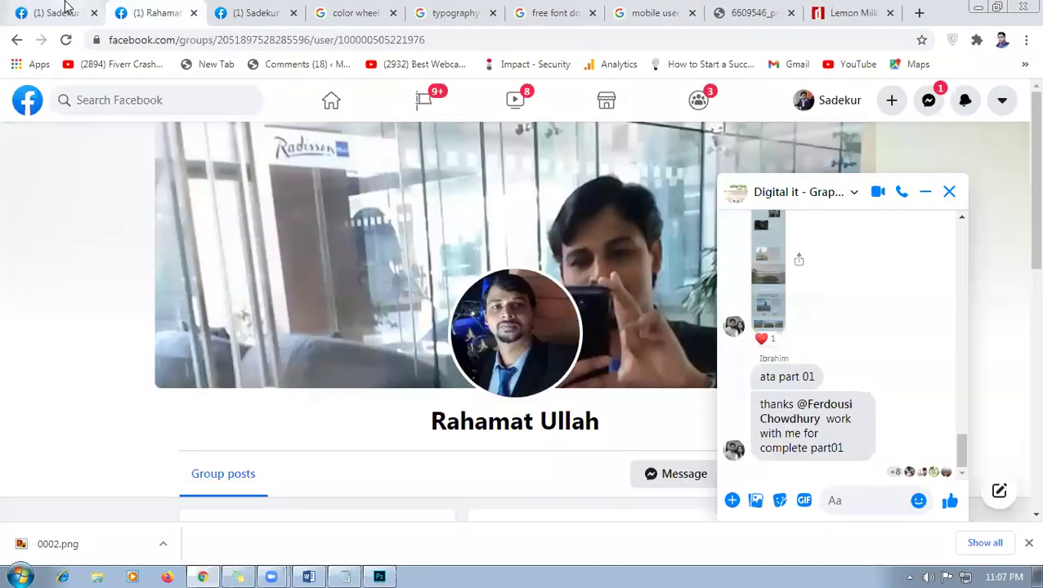
pyautogui.click(67, 10)
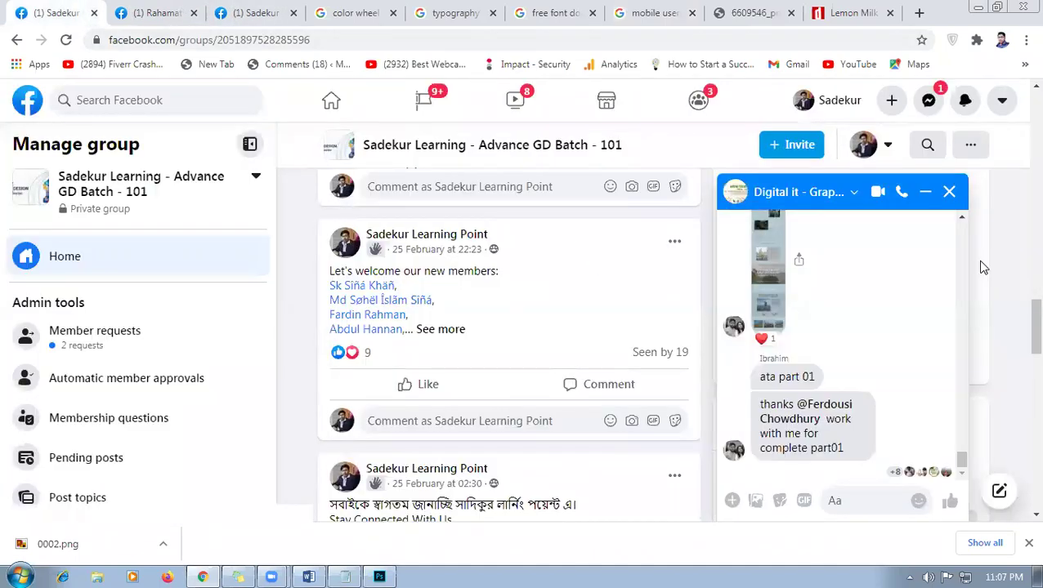
pyautogui.click(948, 192)
pyautogui.scroll(10, 531, 344)
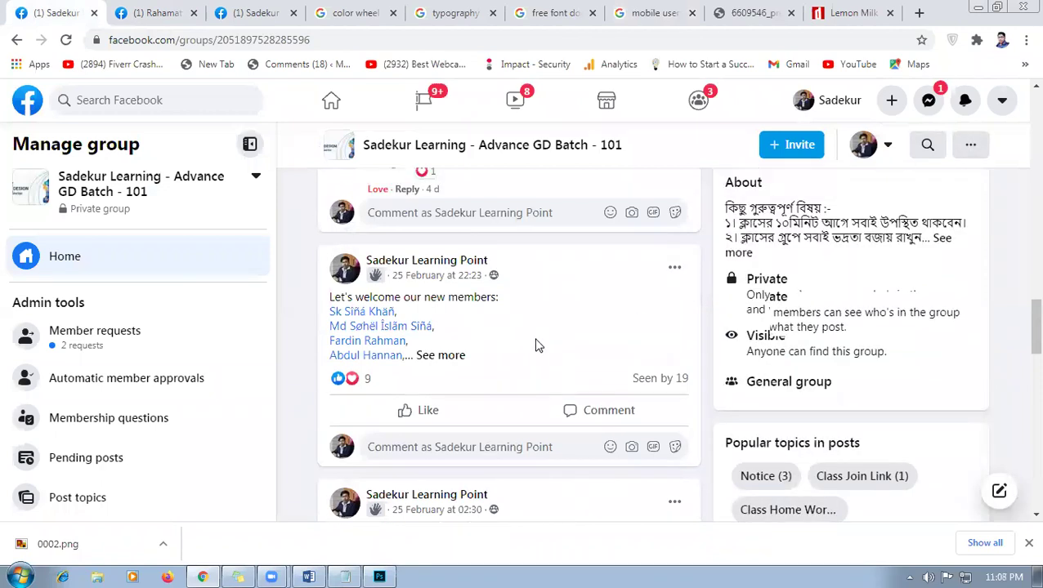
pyautogui.scroll(10, 553, 379)
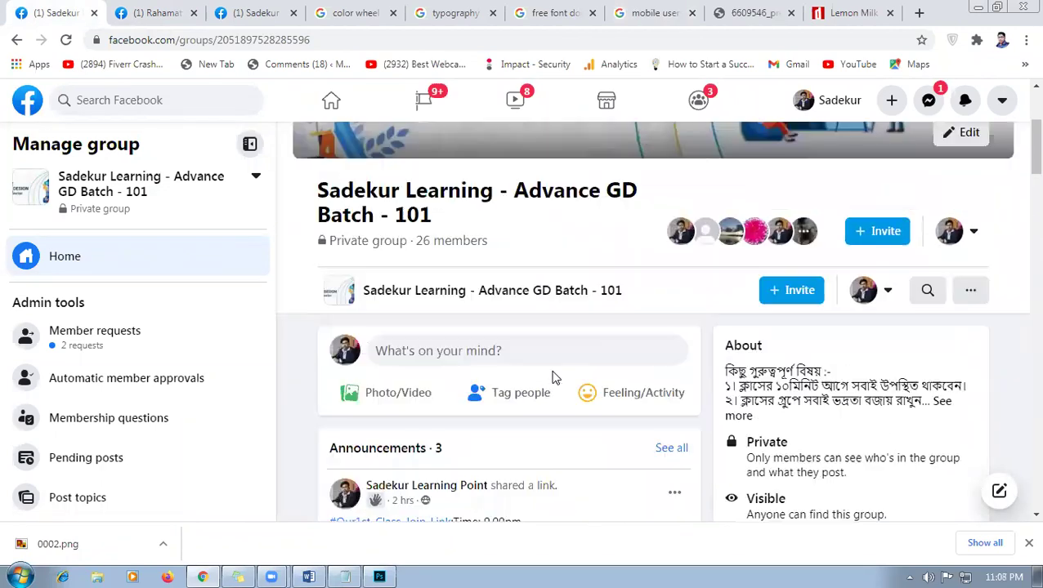
pyautogui.scroll(-3, 600, 441)
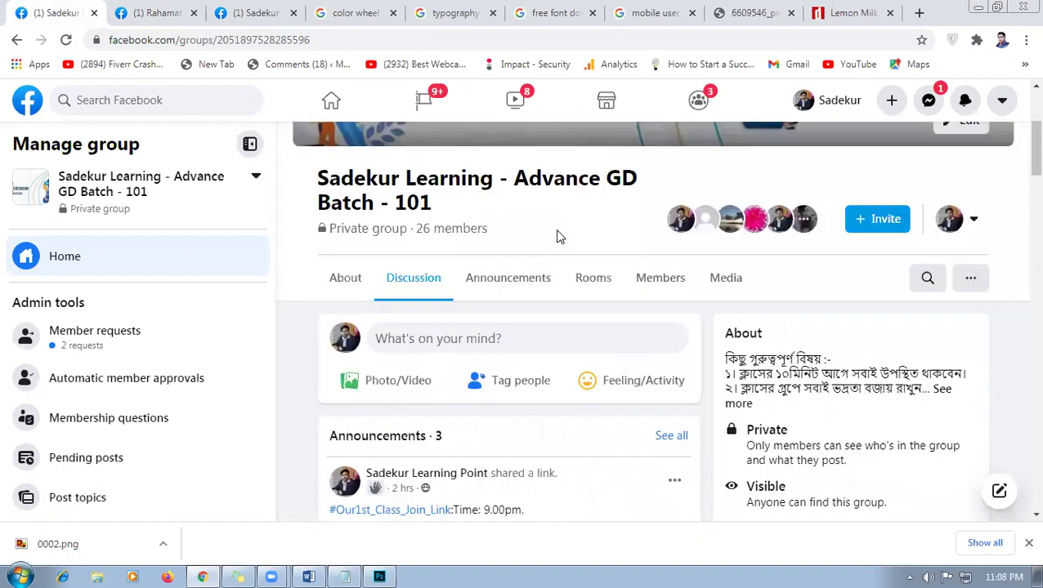